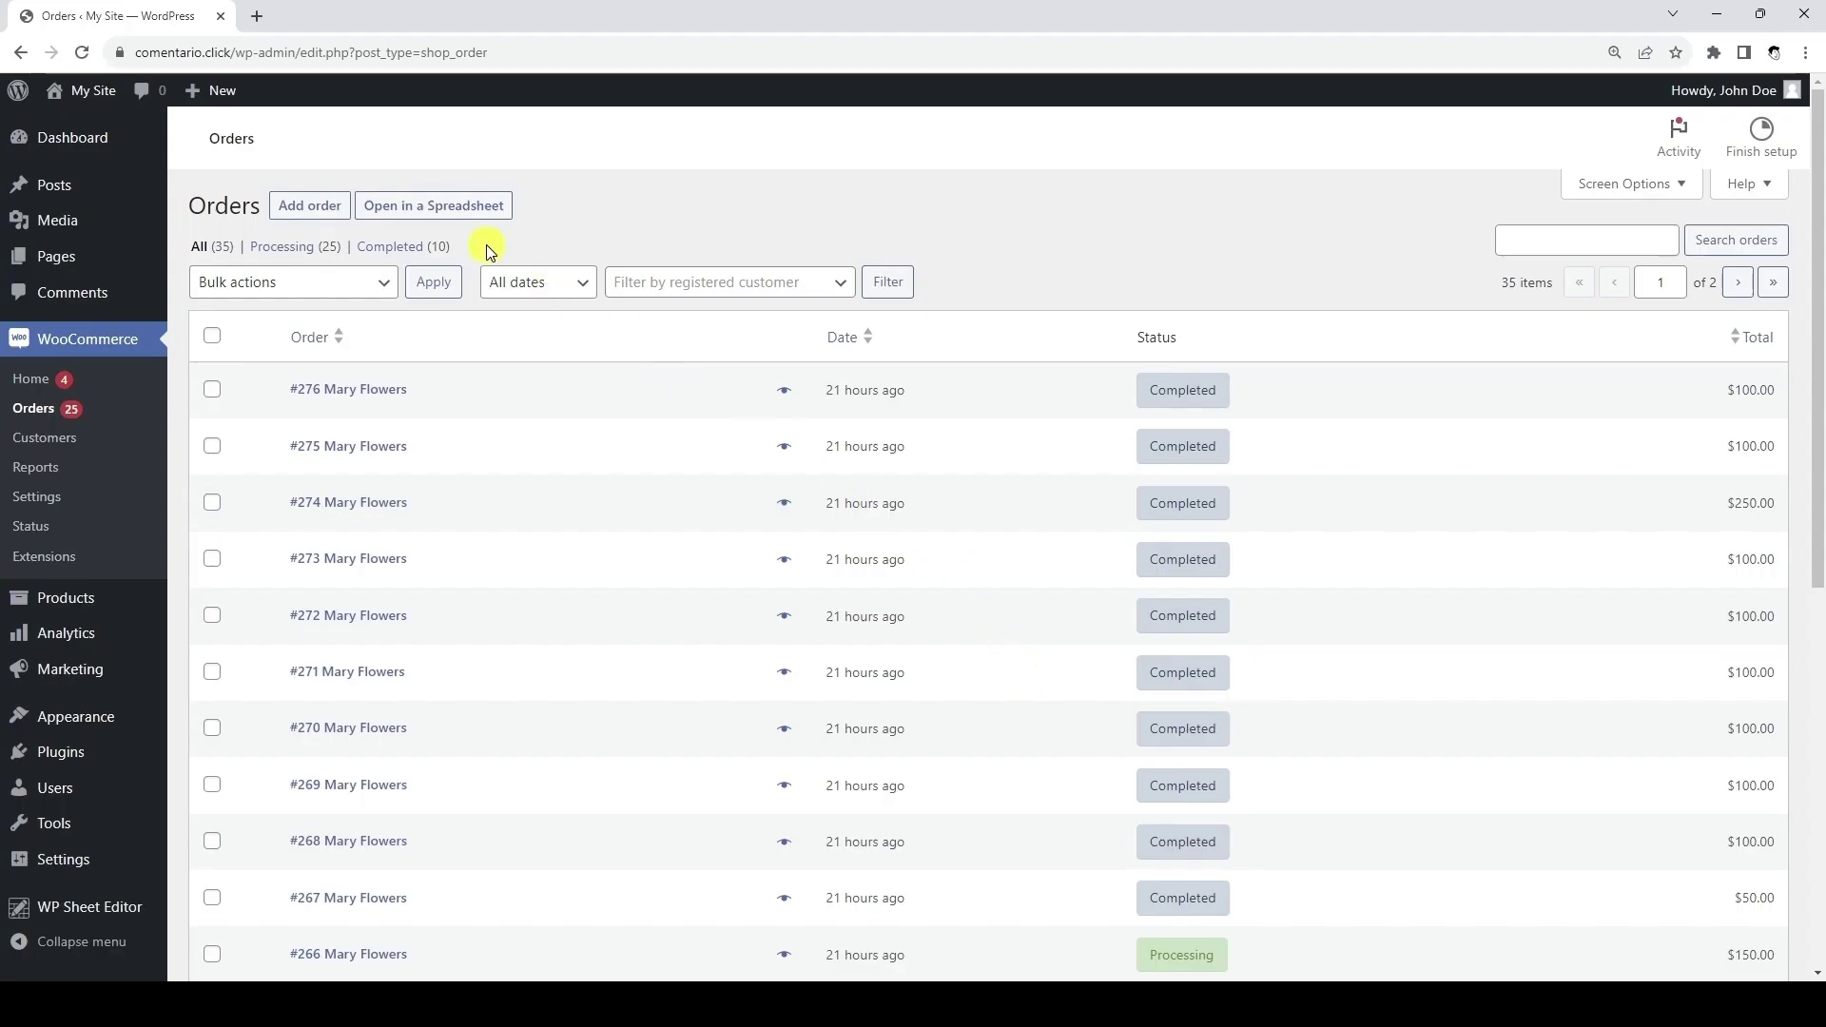
Open the orders in a spreadsheet and connect the site to Google Sheets with the Sheet Editor account, granting access to its Drive files
left_click(447, 210)
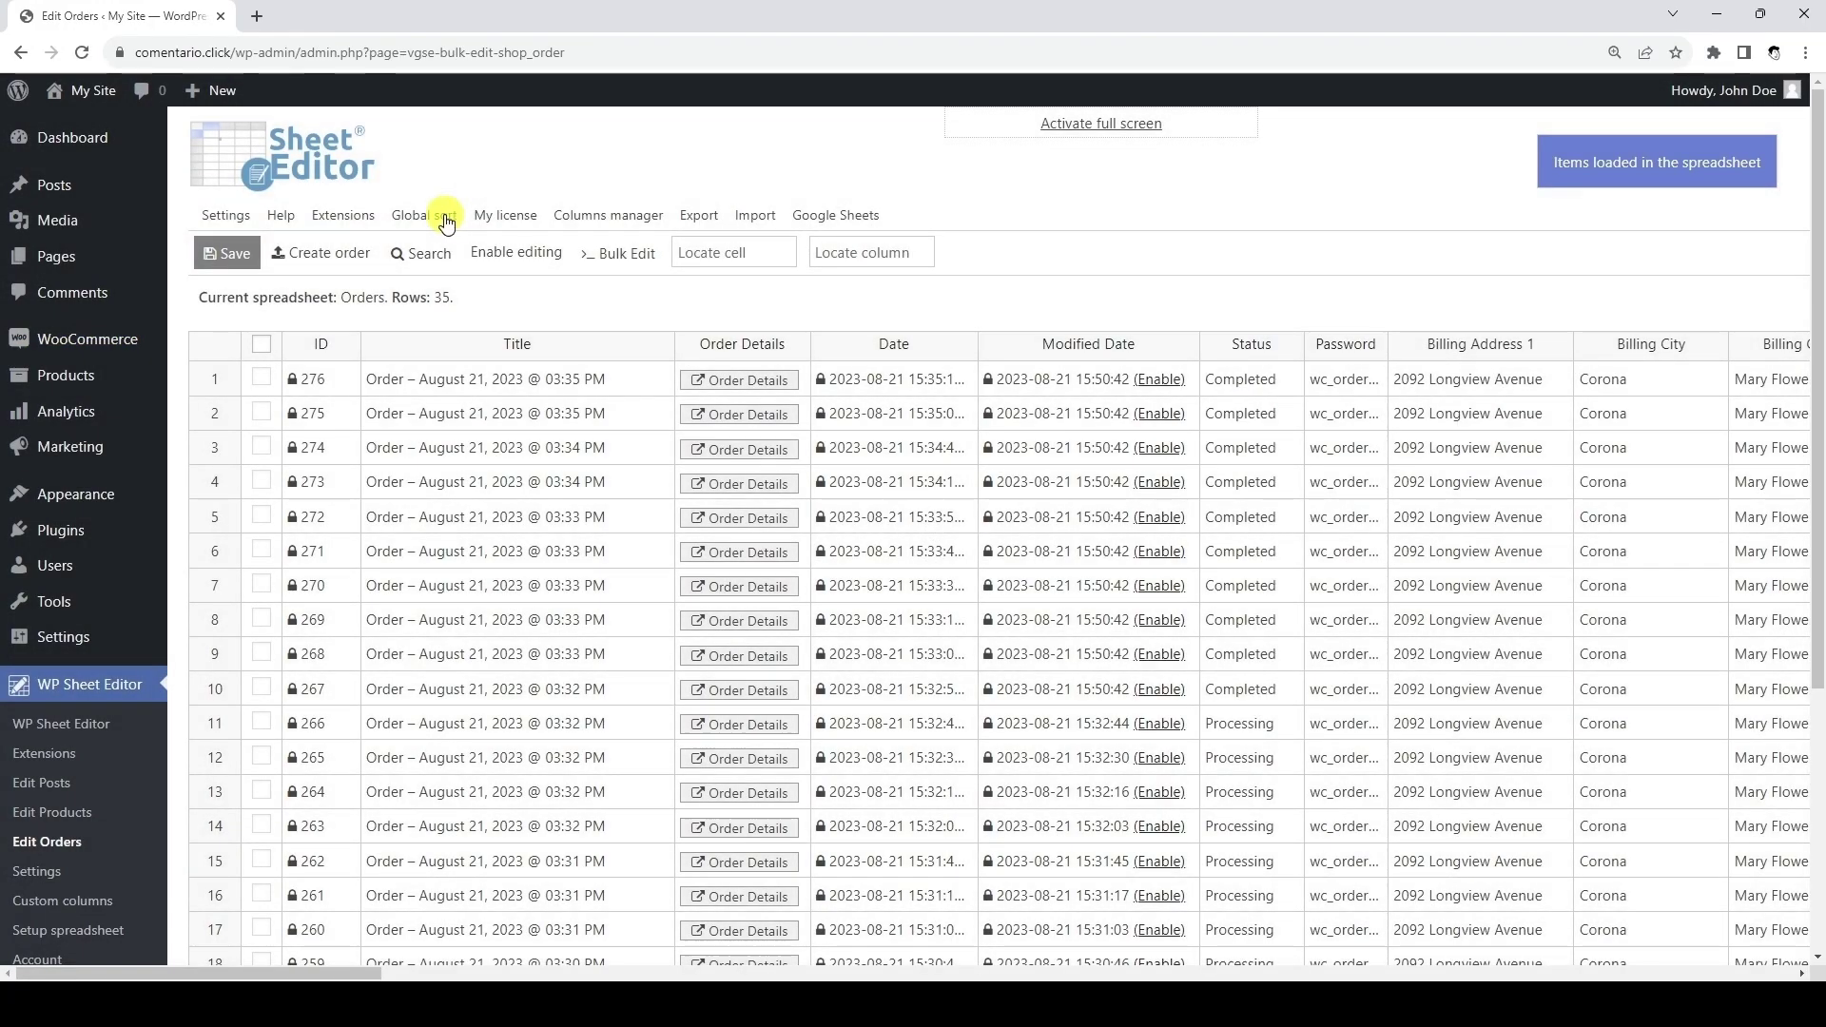
left_click(845, 214)
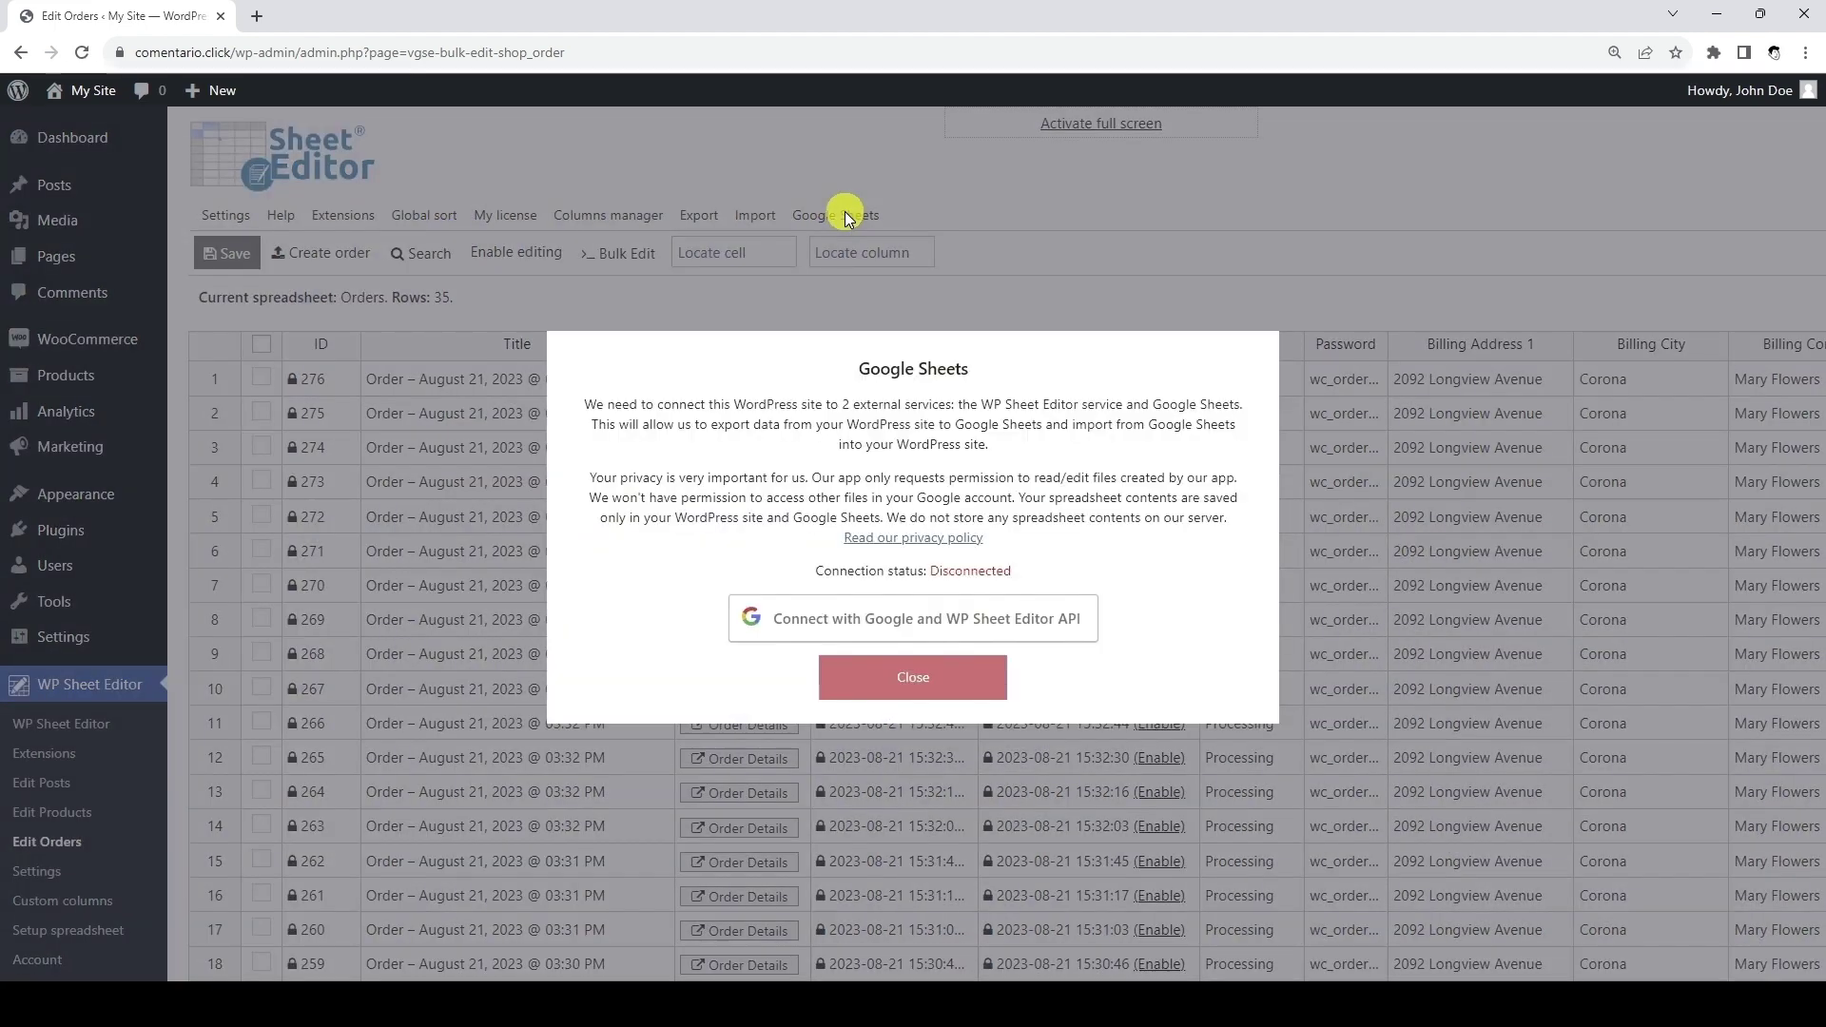
left_click(1036, 609)
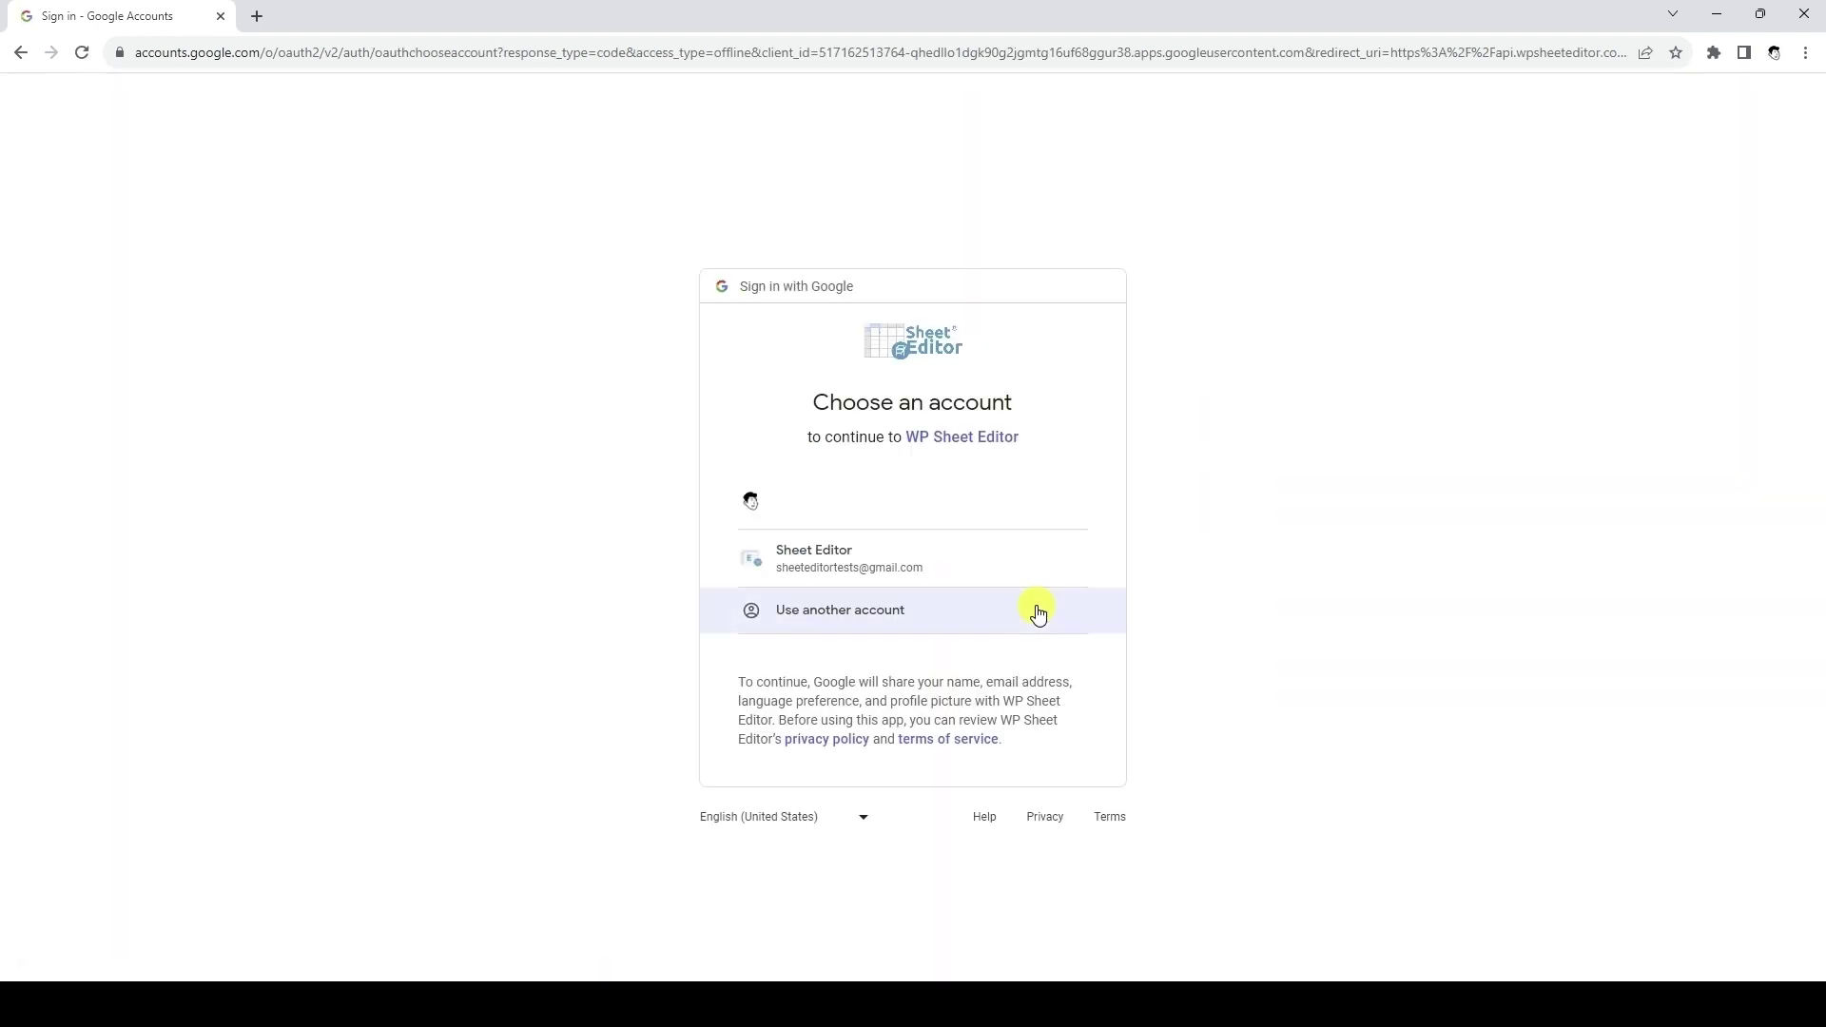
left_click(1056, 573)
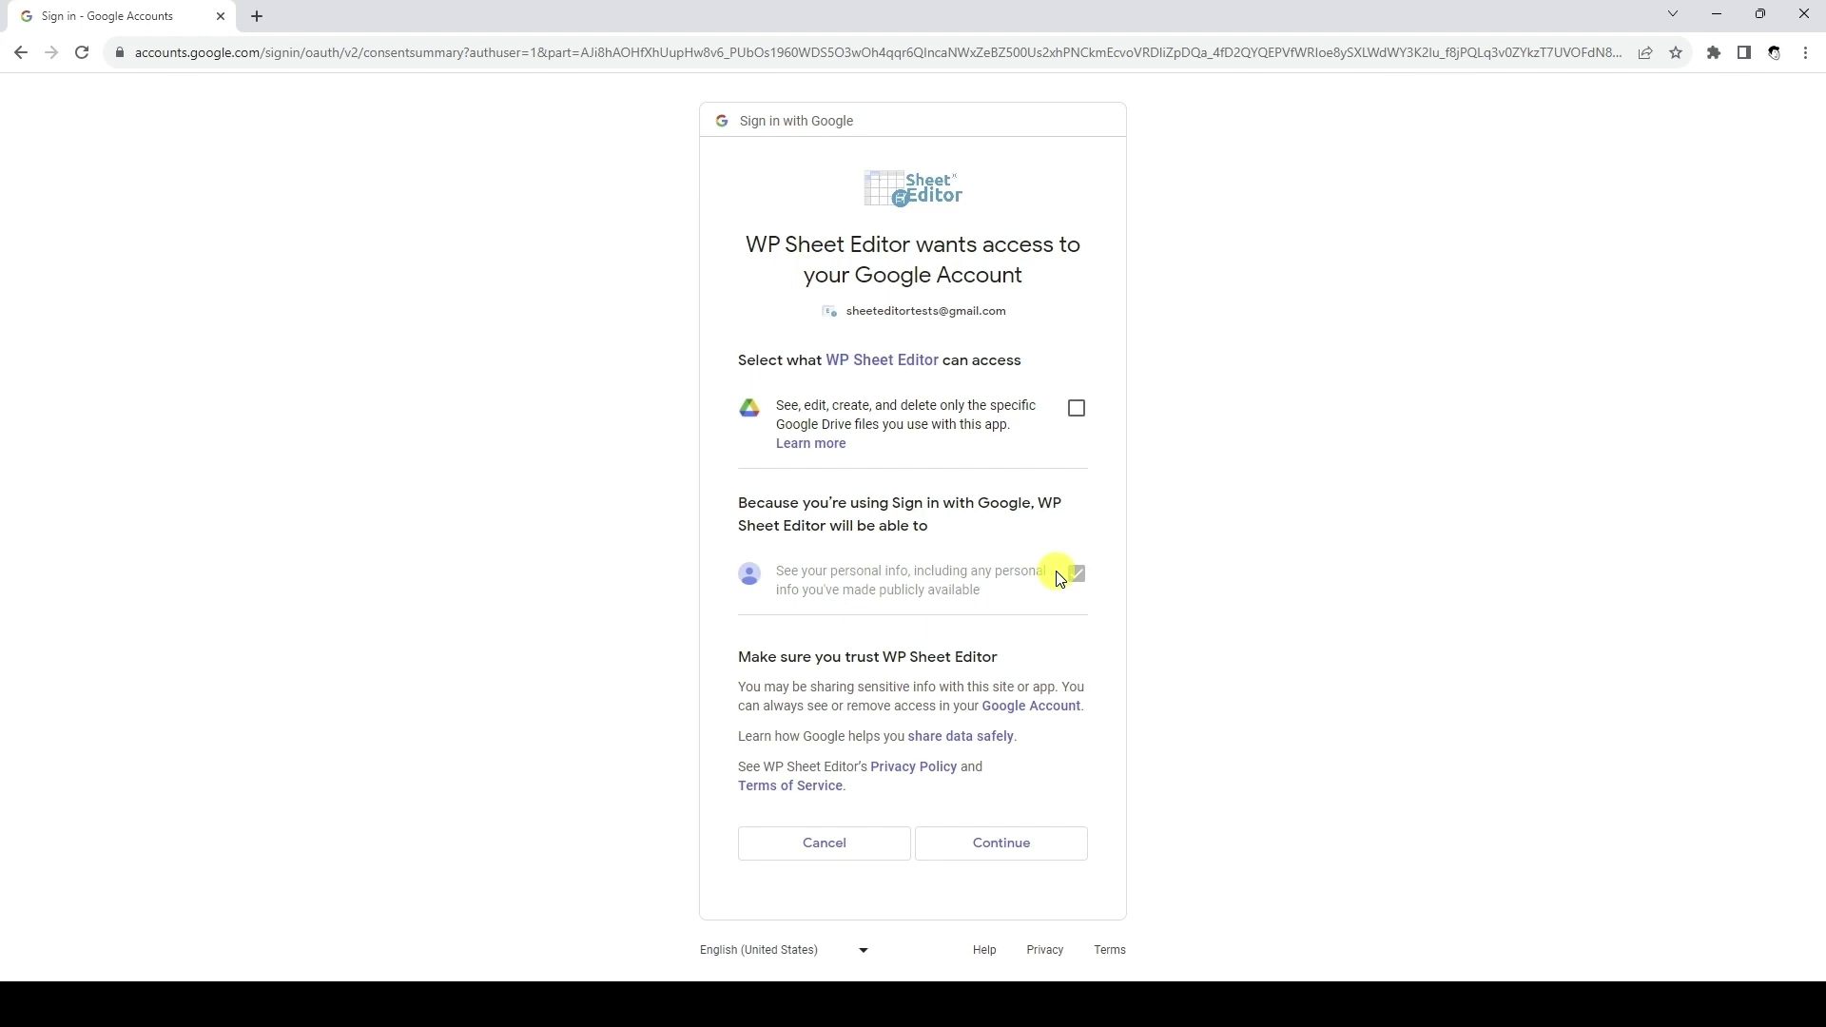
left_click(1078, 411)
left_click(1014, 846)
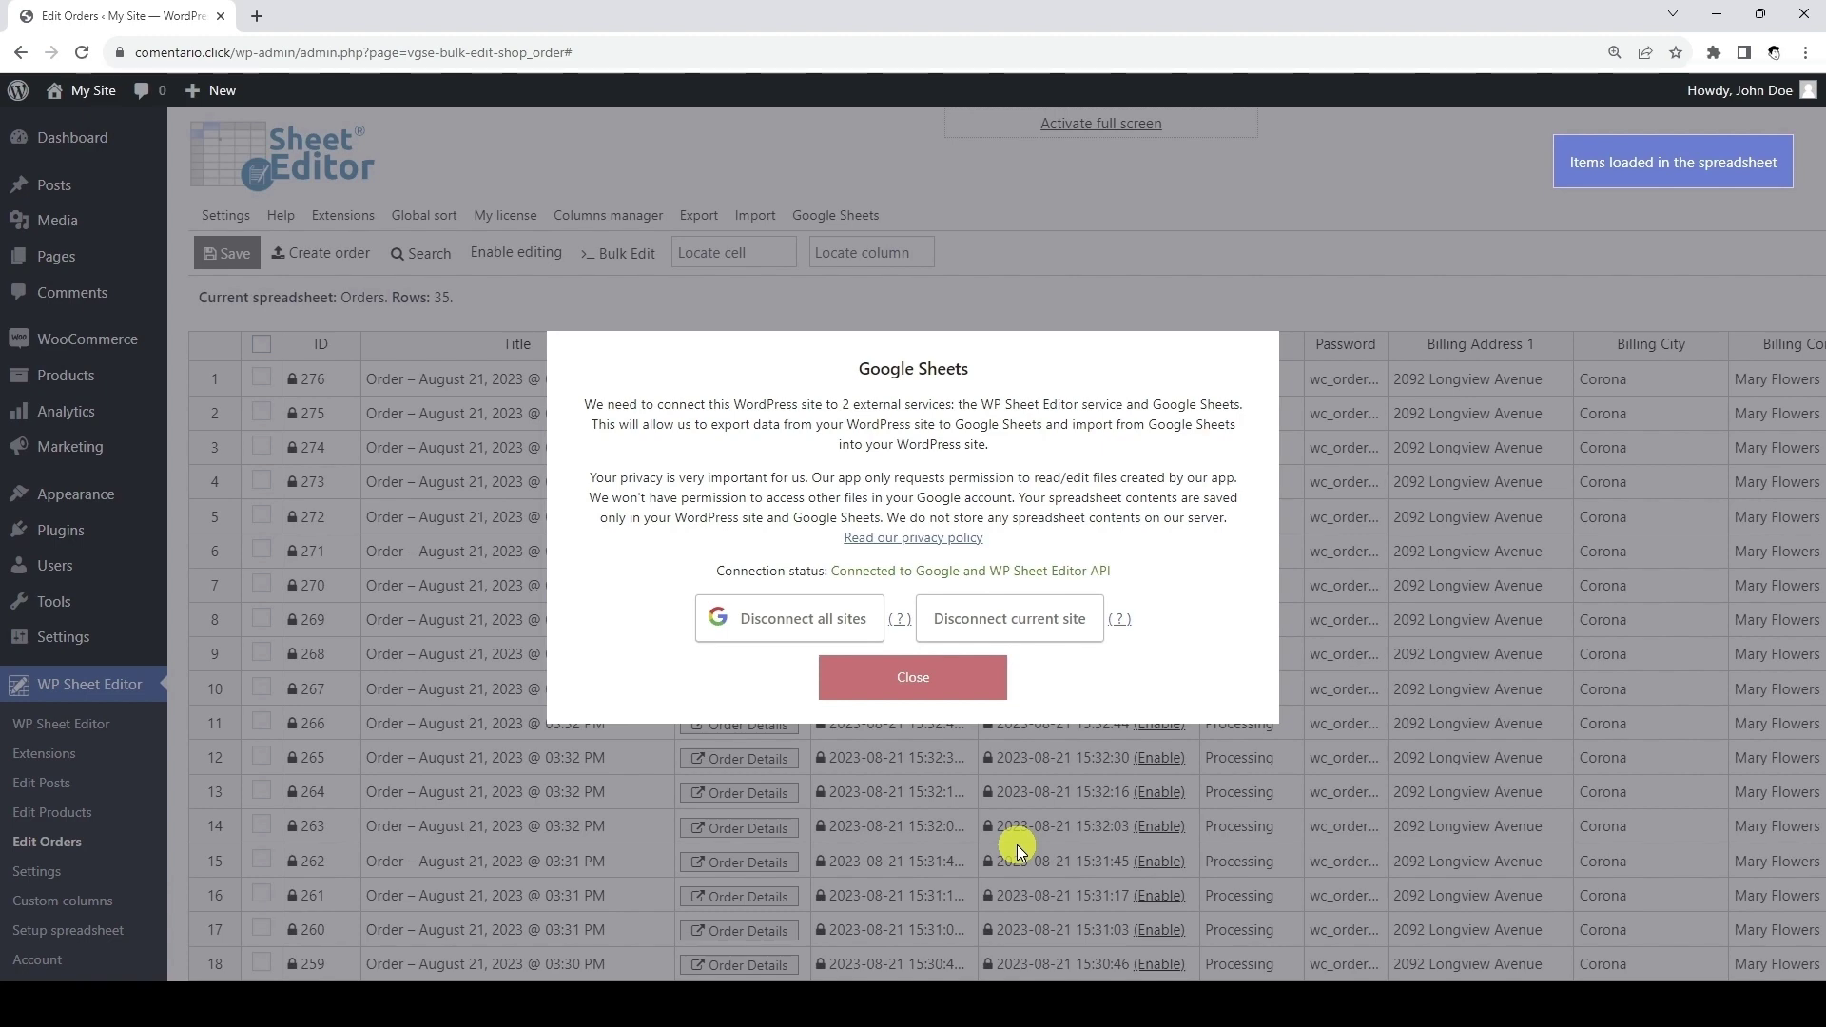
left_click(946, 676)
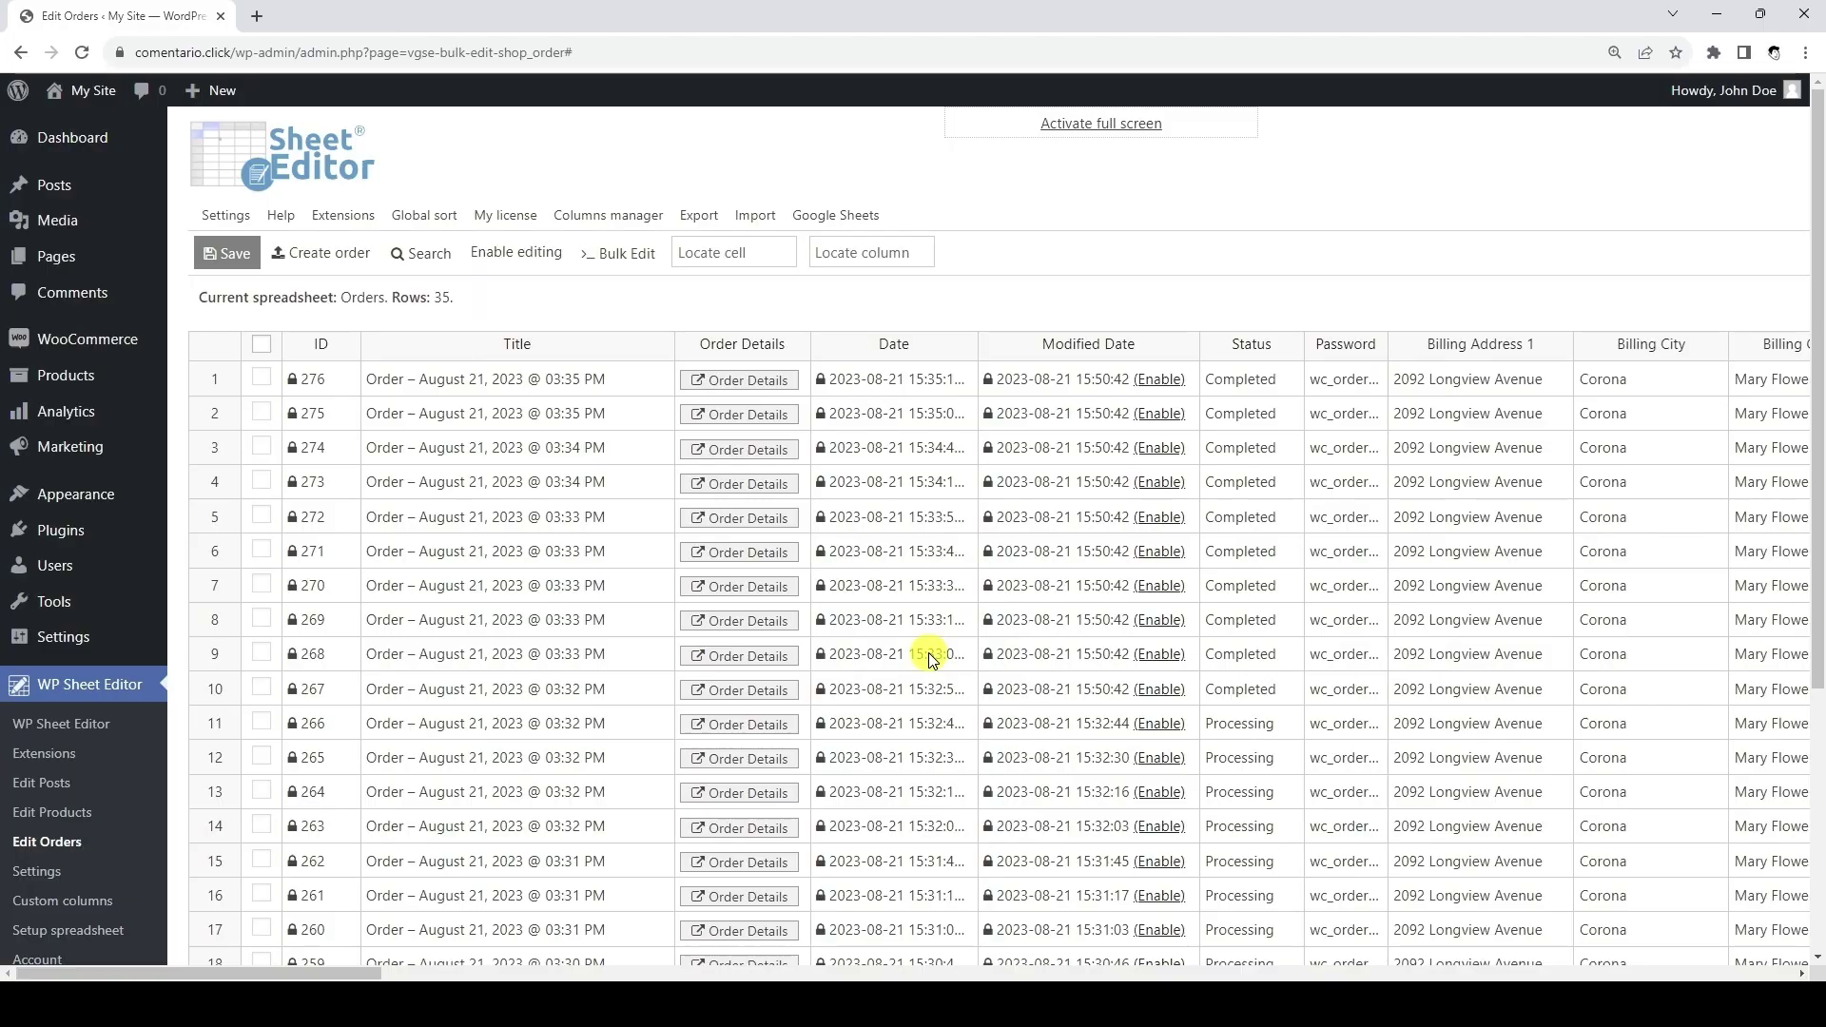
Set up an orders export with all active columns and all the rows from the current search
left_click(685, 217)
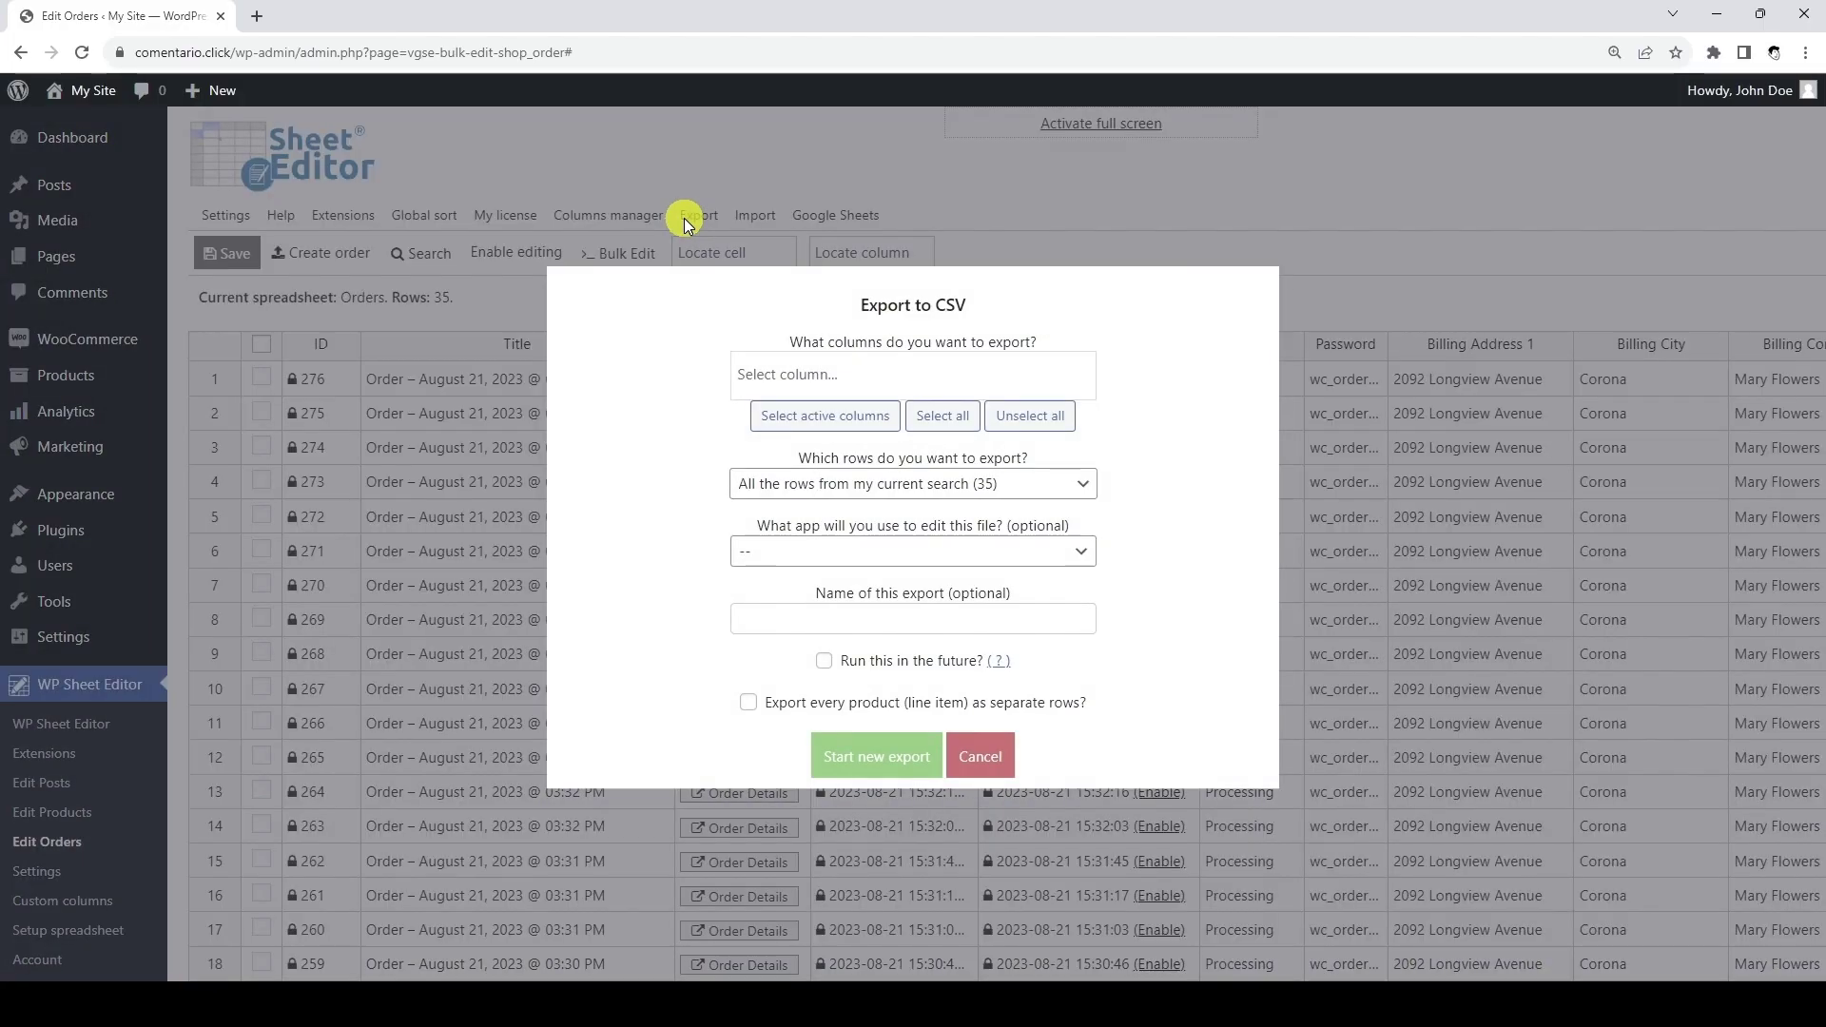
left_click(844, 415)
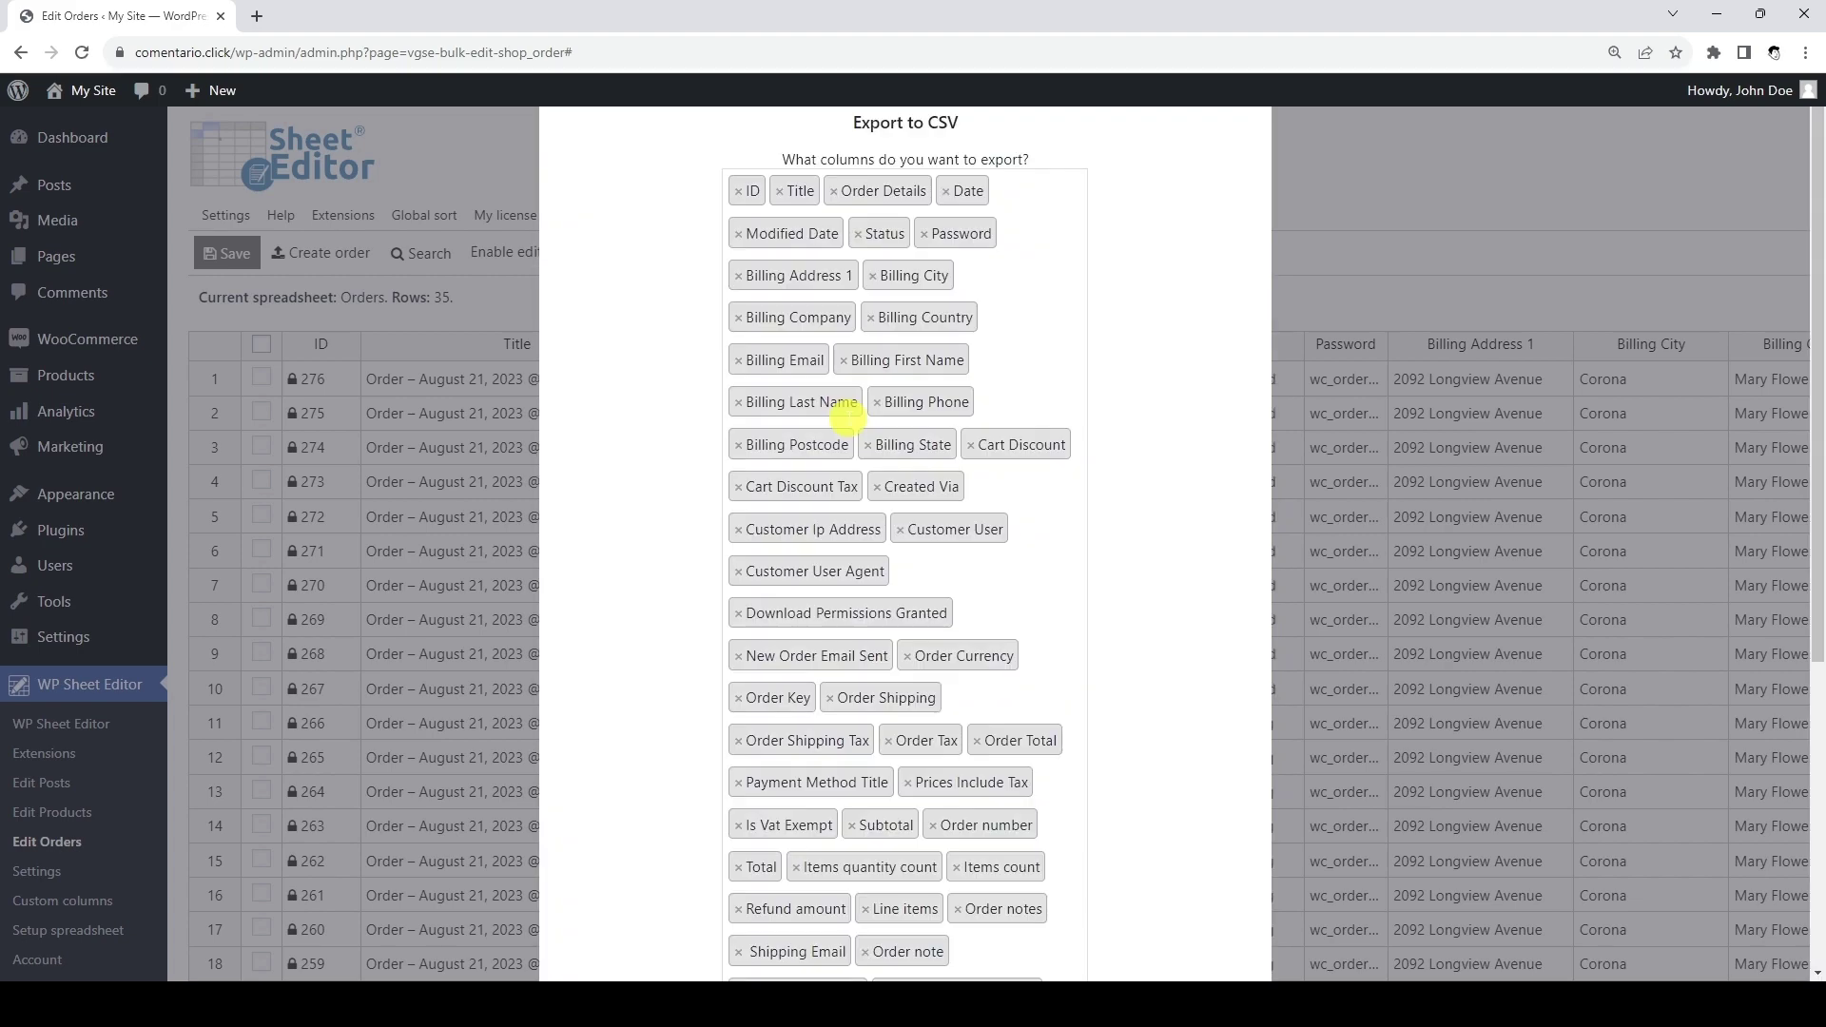
scroll(842, 414, "down", 5)
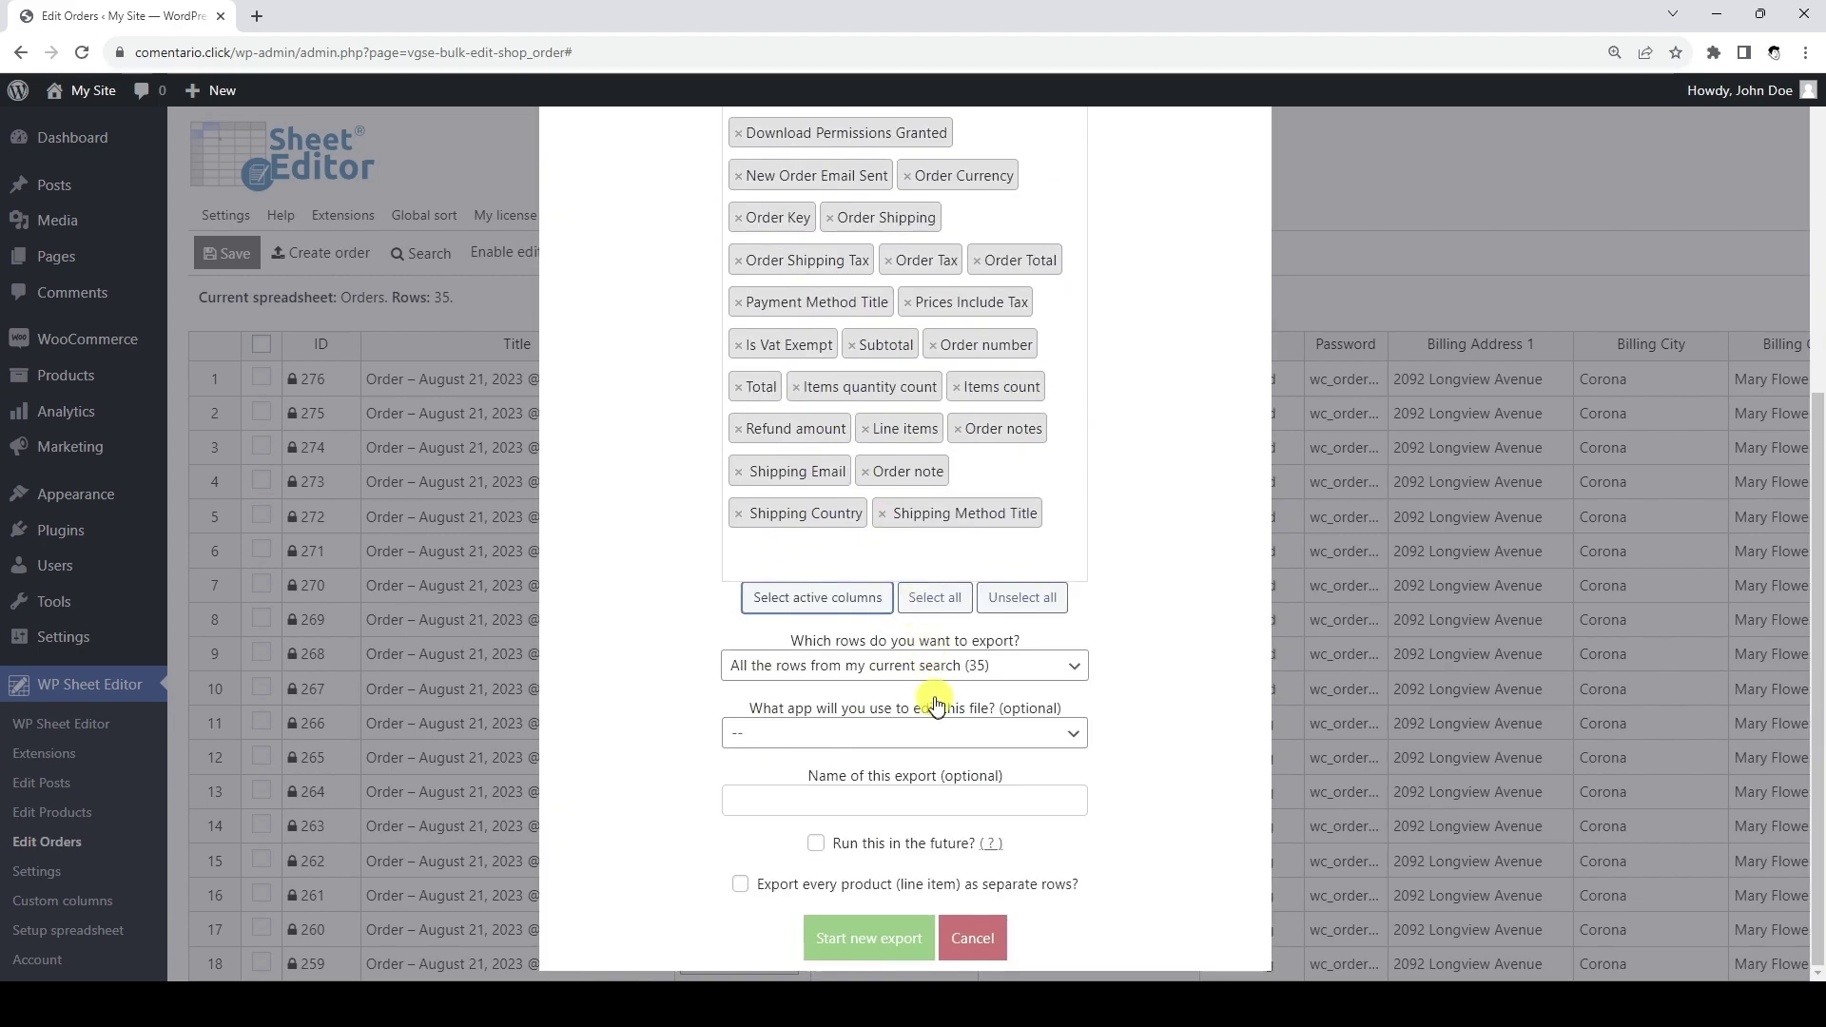
left_click(942, 666)
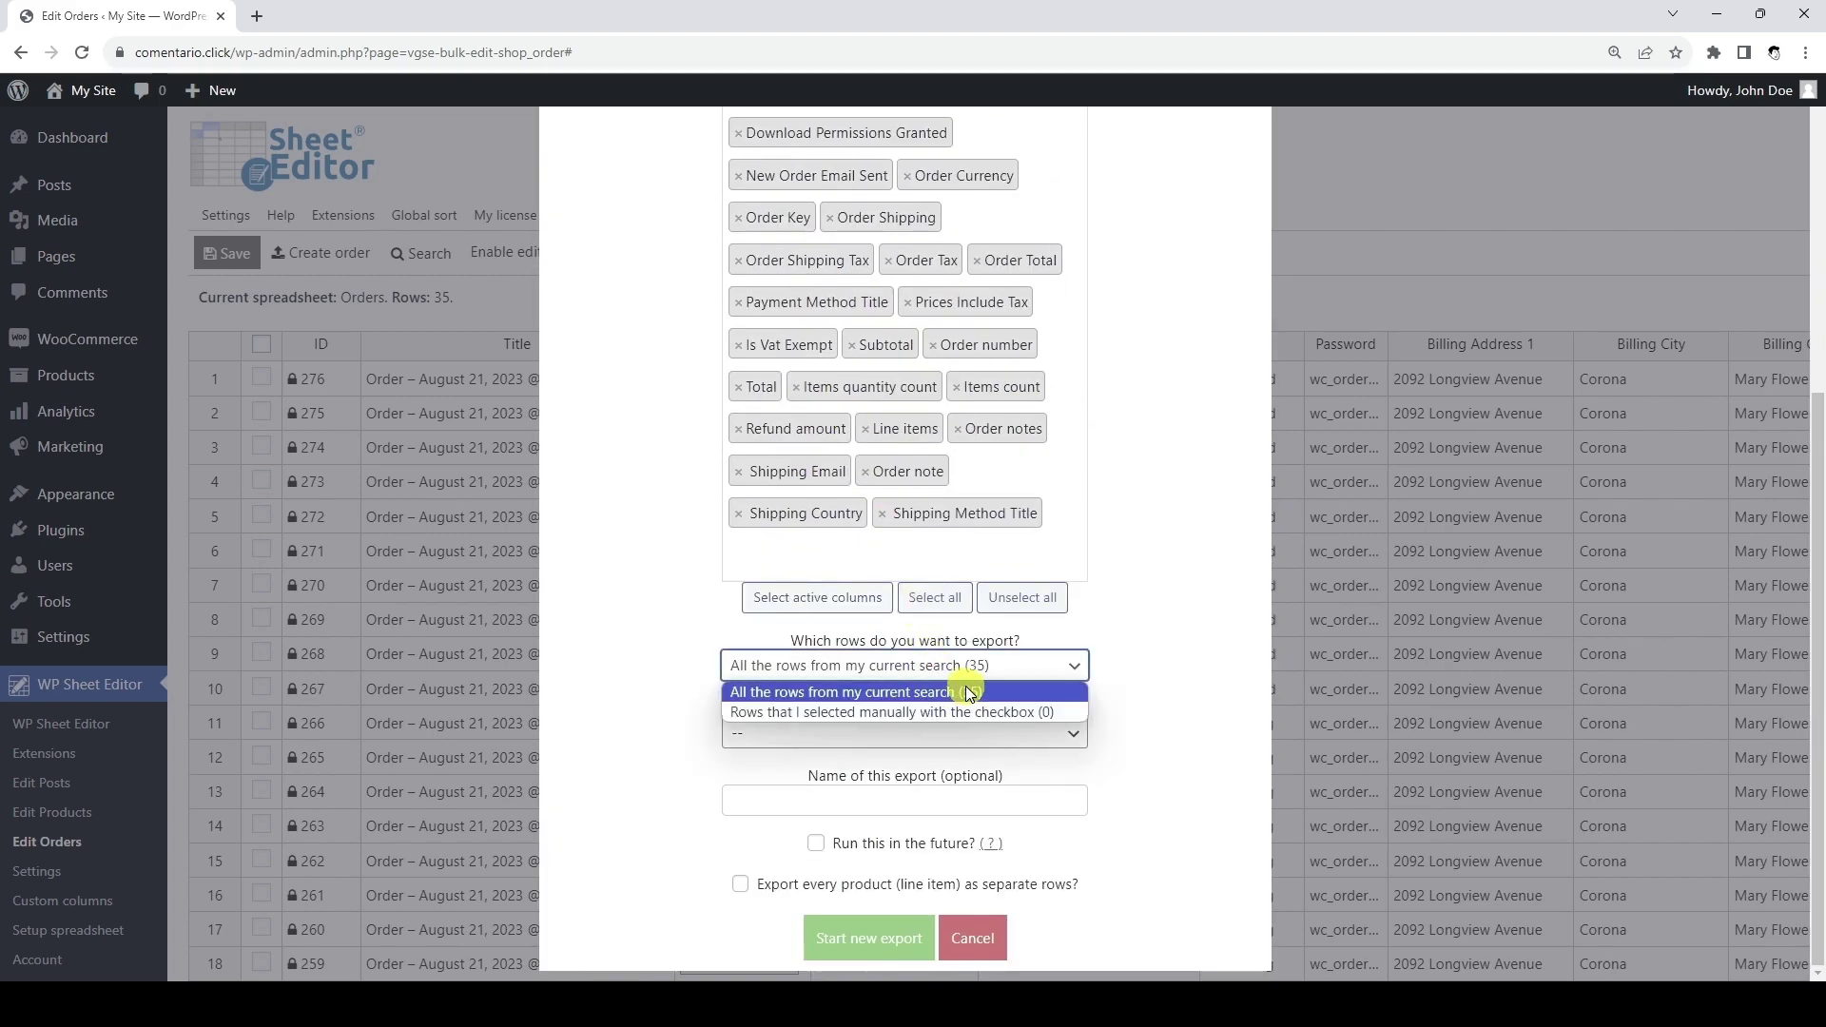
left_click(970, 694)
Choose Google Sheets as the export's app, name it "Export orders to Google Sheets" and run the export
left_click(963, 733)
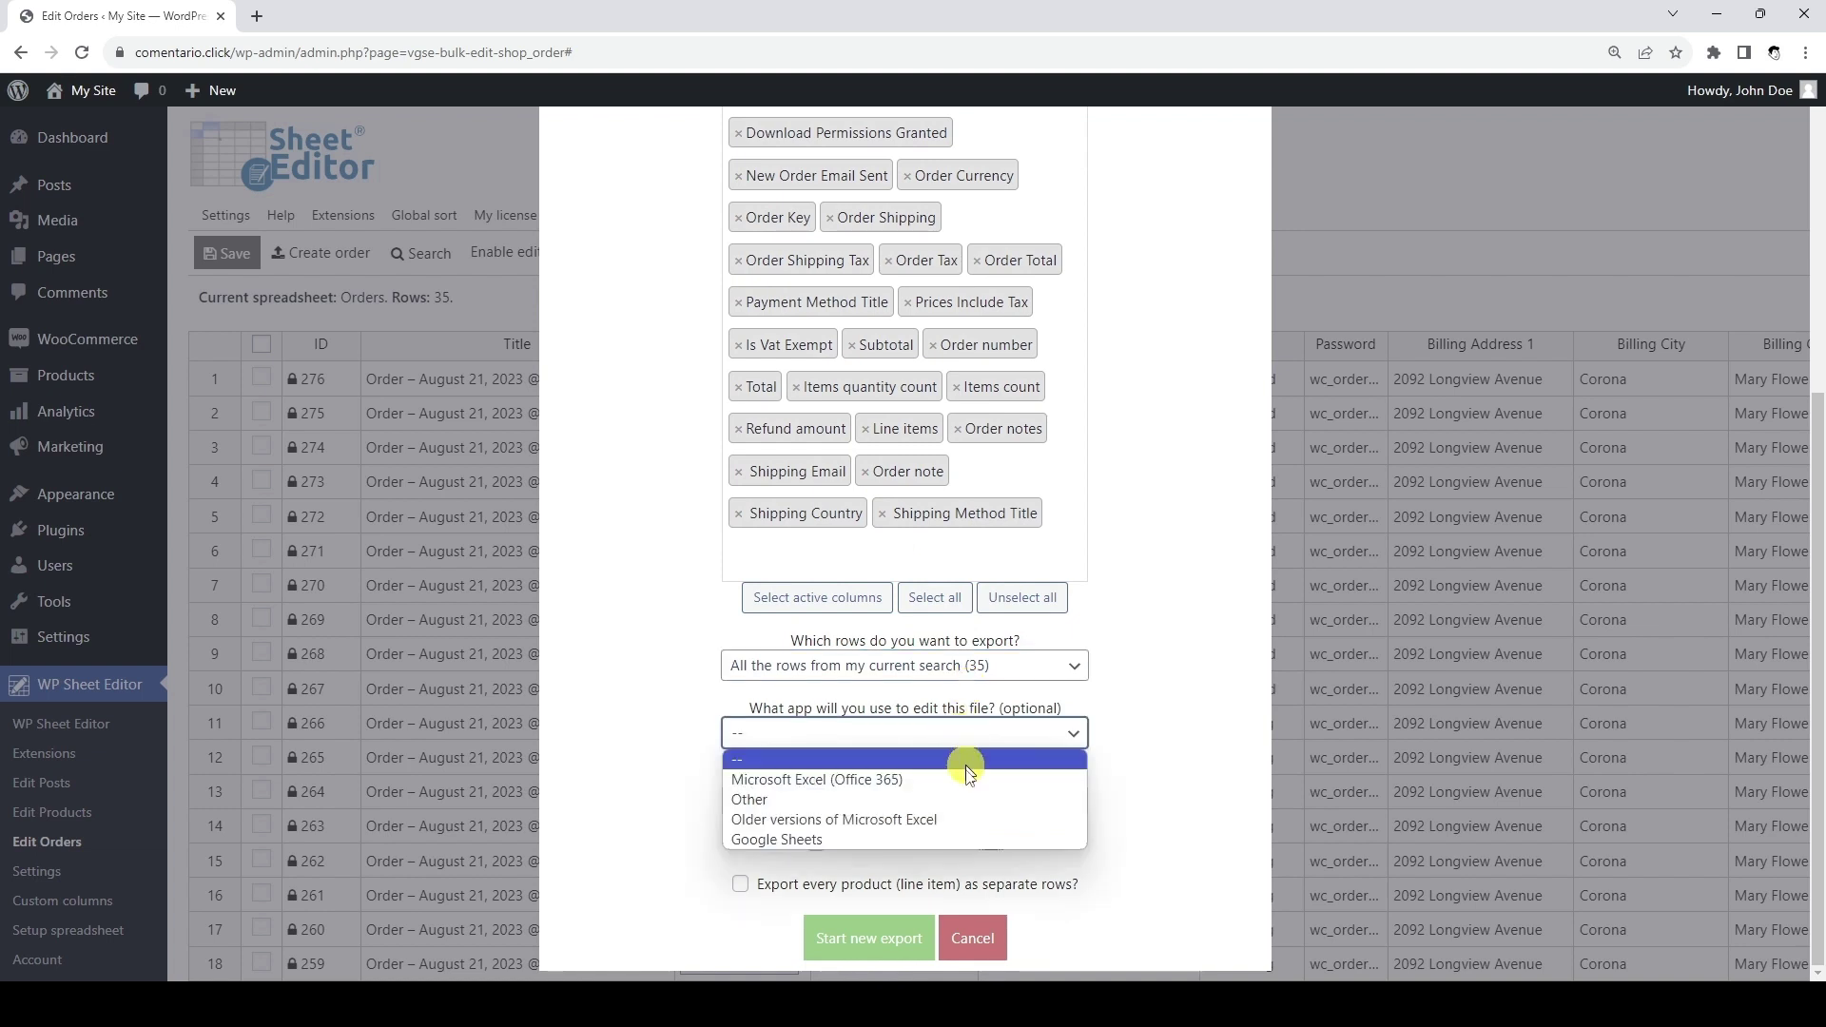
left_click(967, 835)
left_click(966, 799)
type("Export orders to Google Sheets")
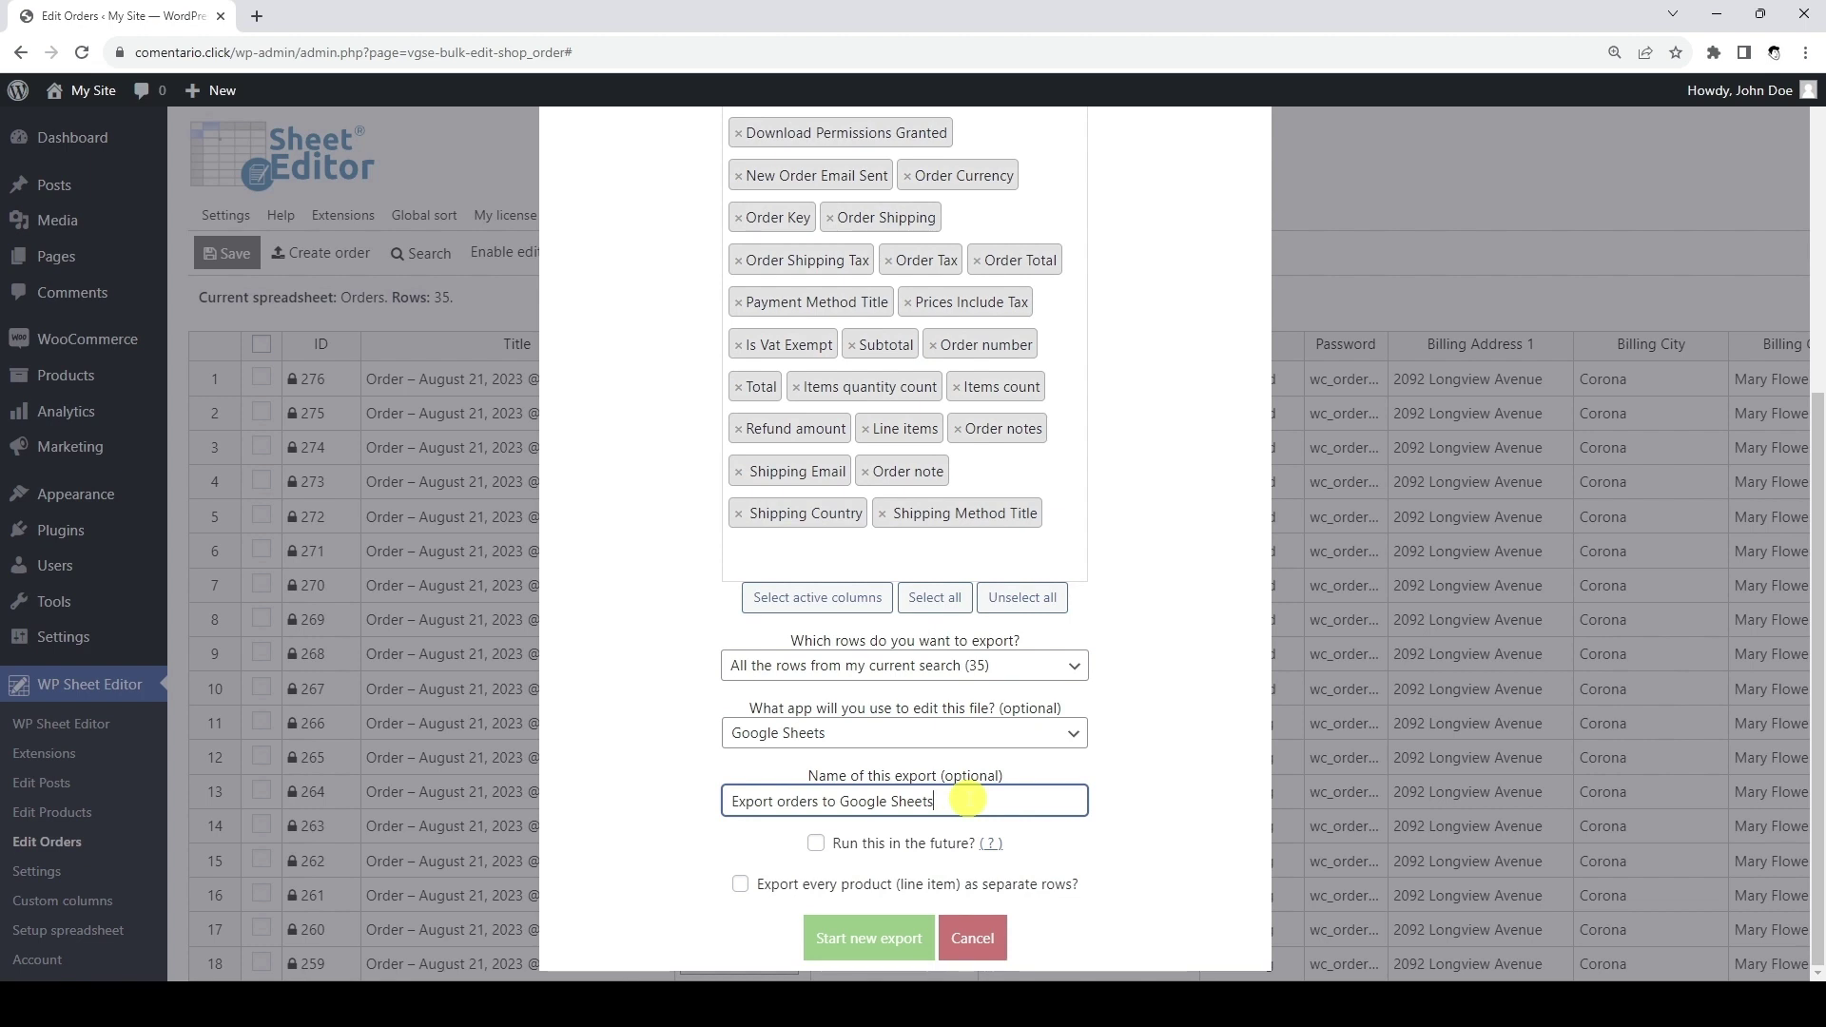
left_click(872, 938)
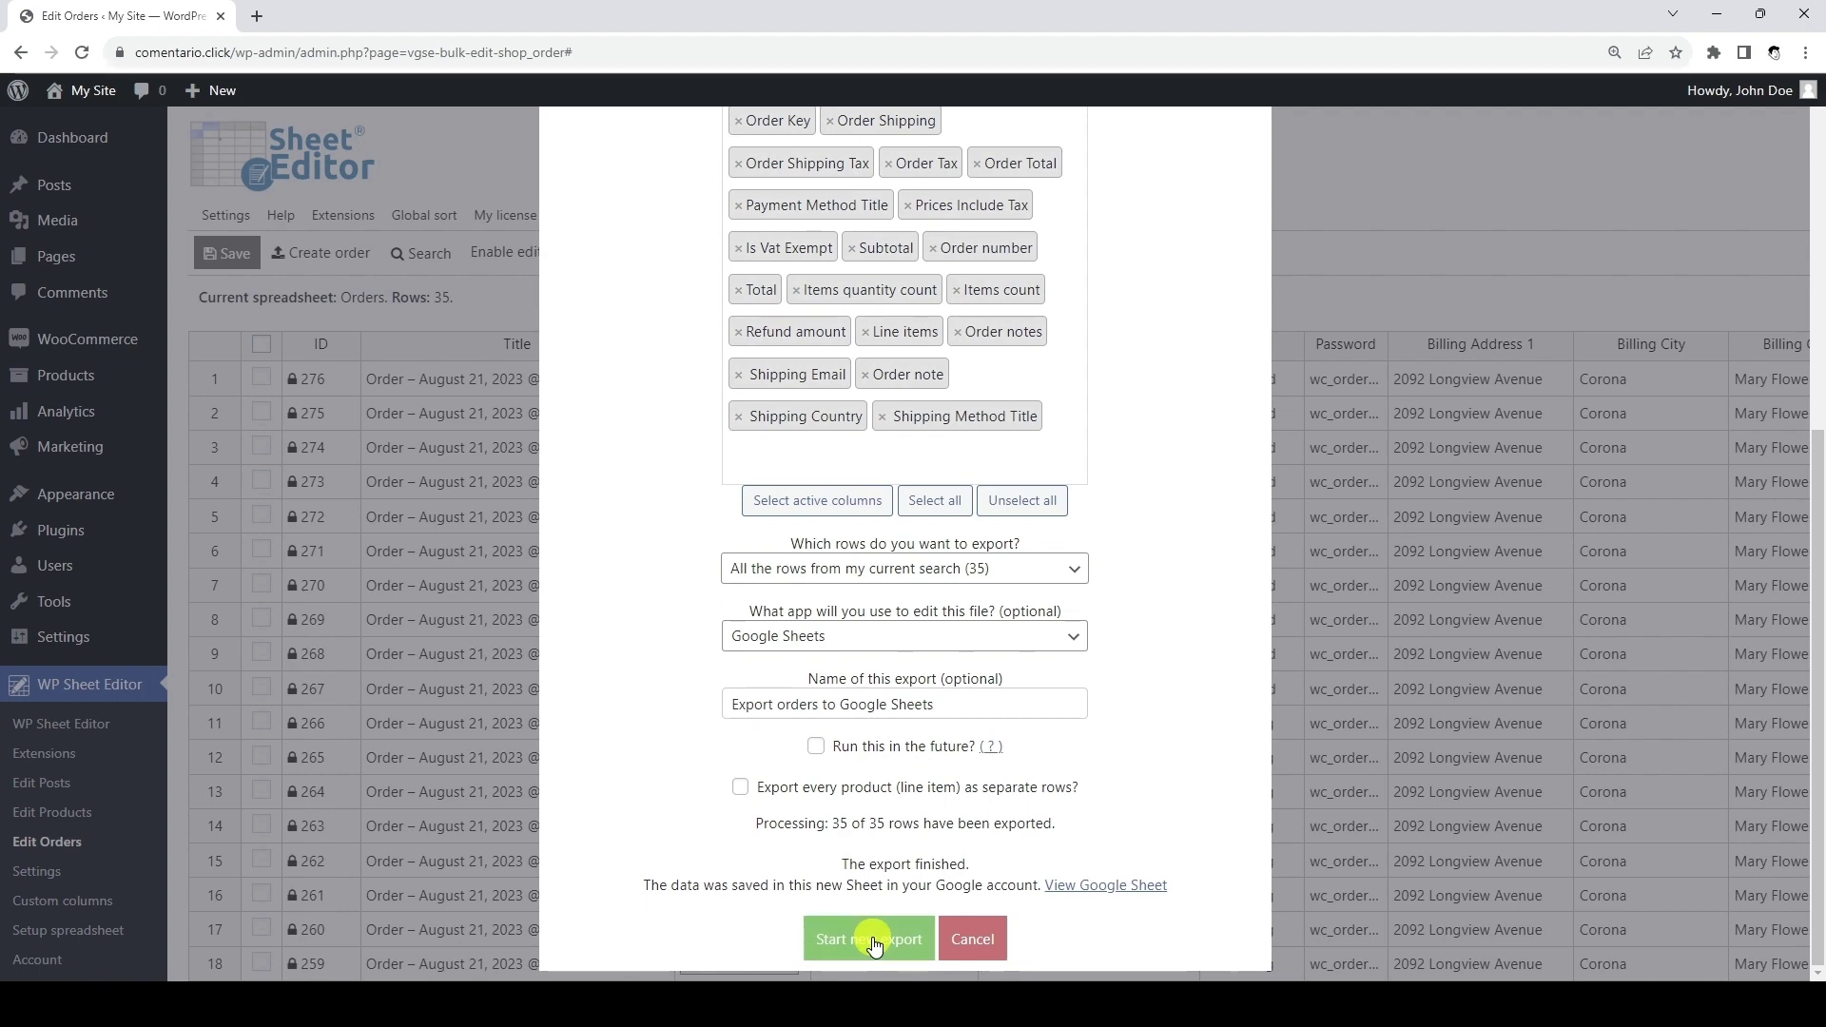
View the exported Google Sheet and examine its order columns and rows
left_click(1109, 886)
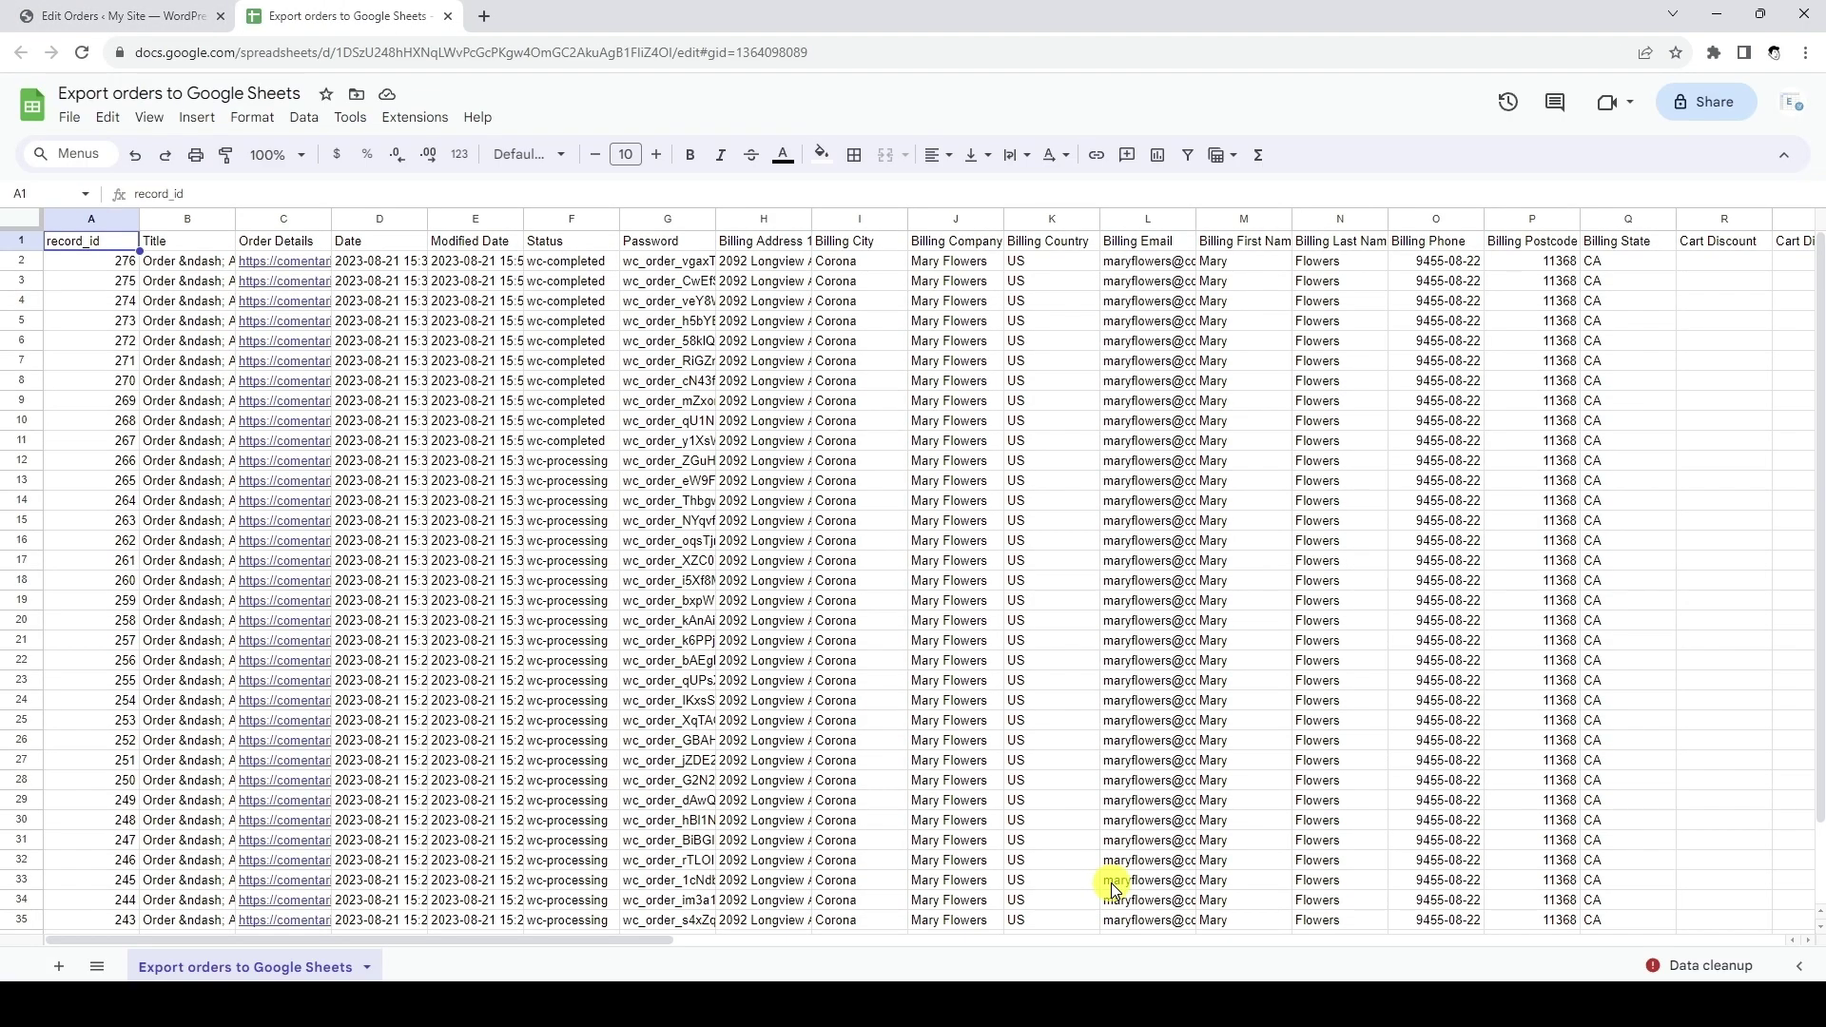
scroll(1113, 888, "right", 10)
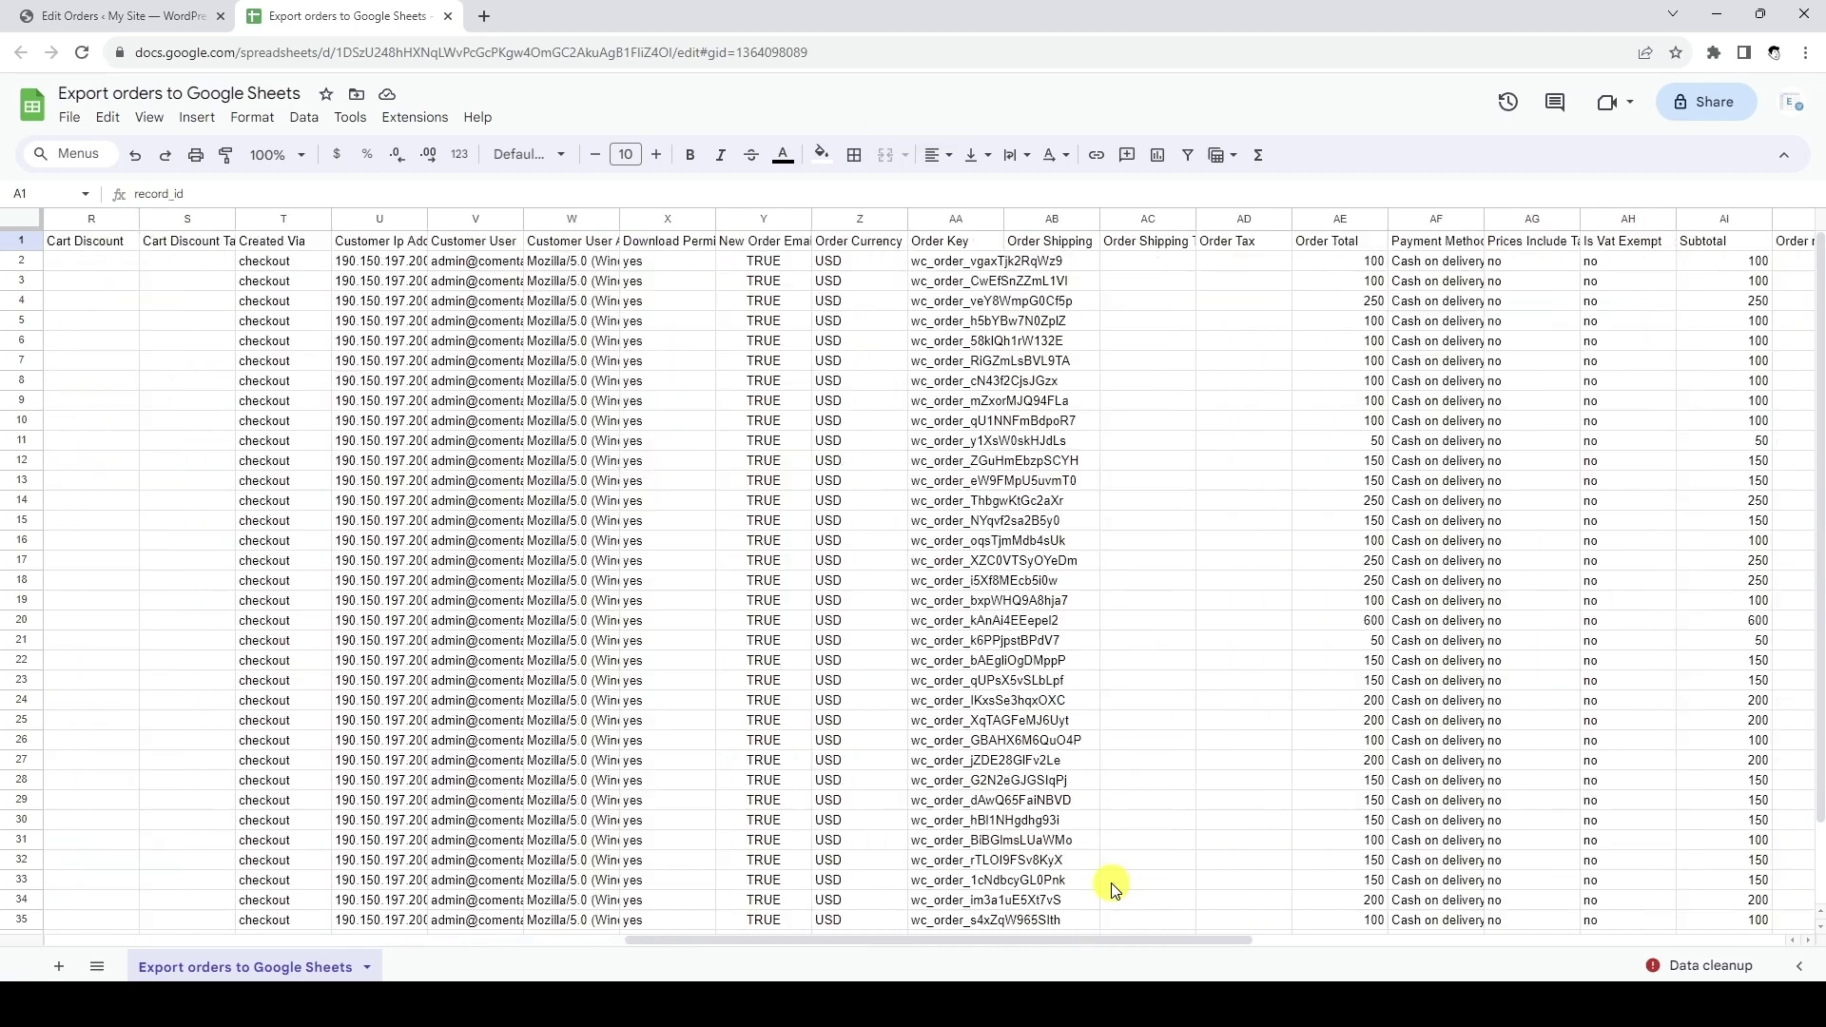
scroll(1113, 887, "right", 8)
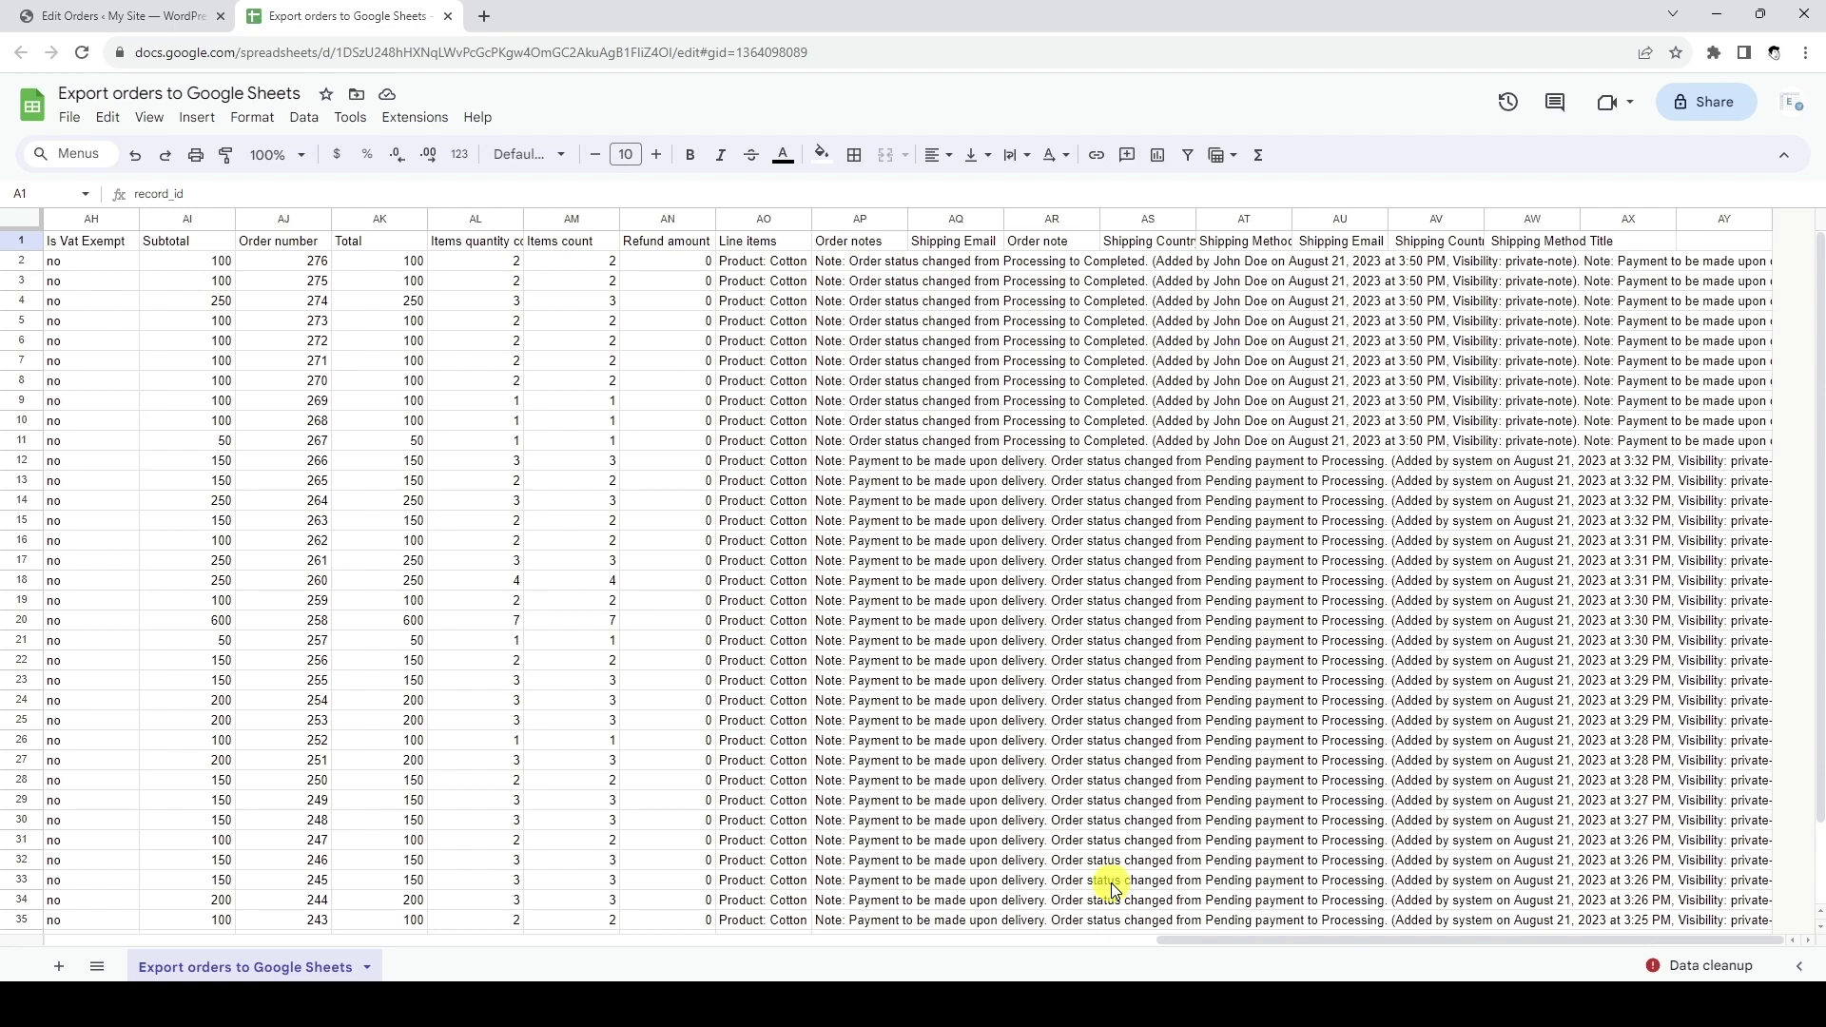
scroll(1113, 887, "left", 18)
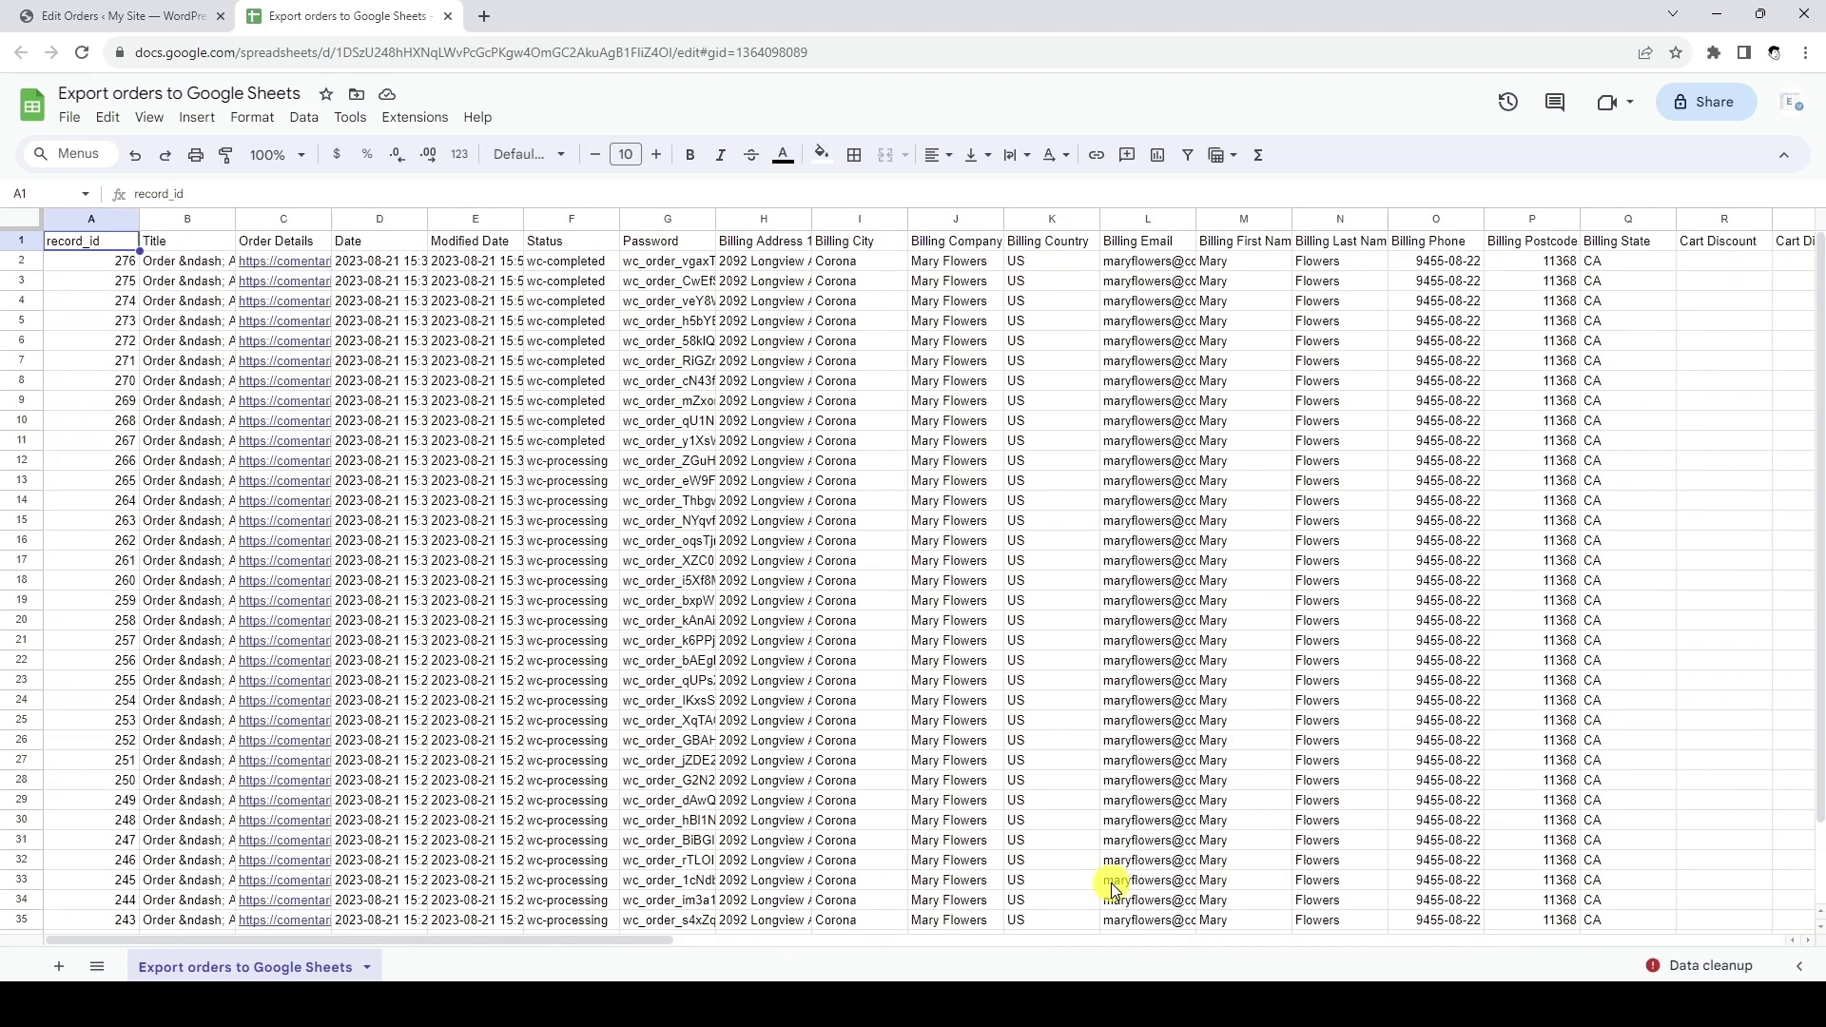
scroll(1113, 888, "down", 2)
scroll(1113, 887, "up", 2)
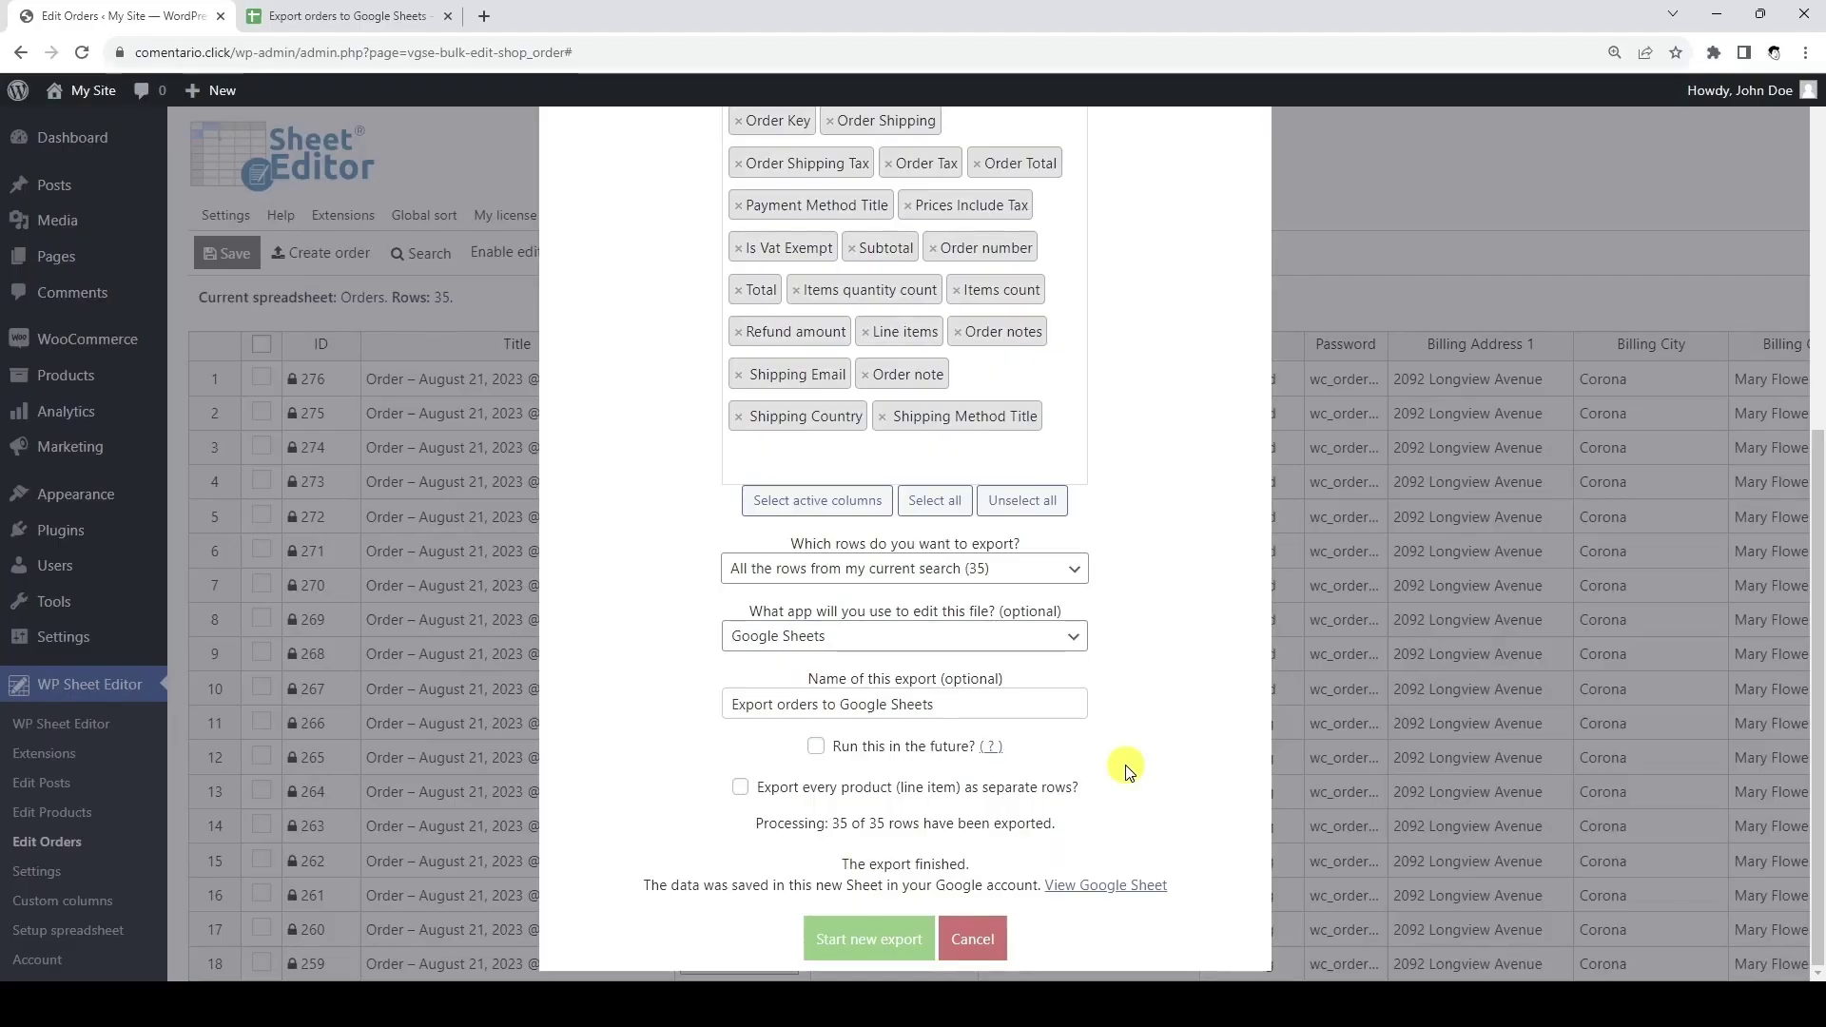
Run the orders export again with every product (line item) exported as separate rows
left_click(740, 787)
left_click(896, 942)
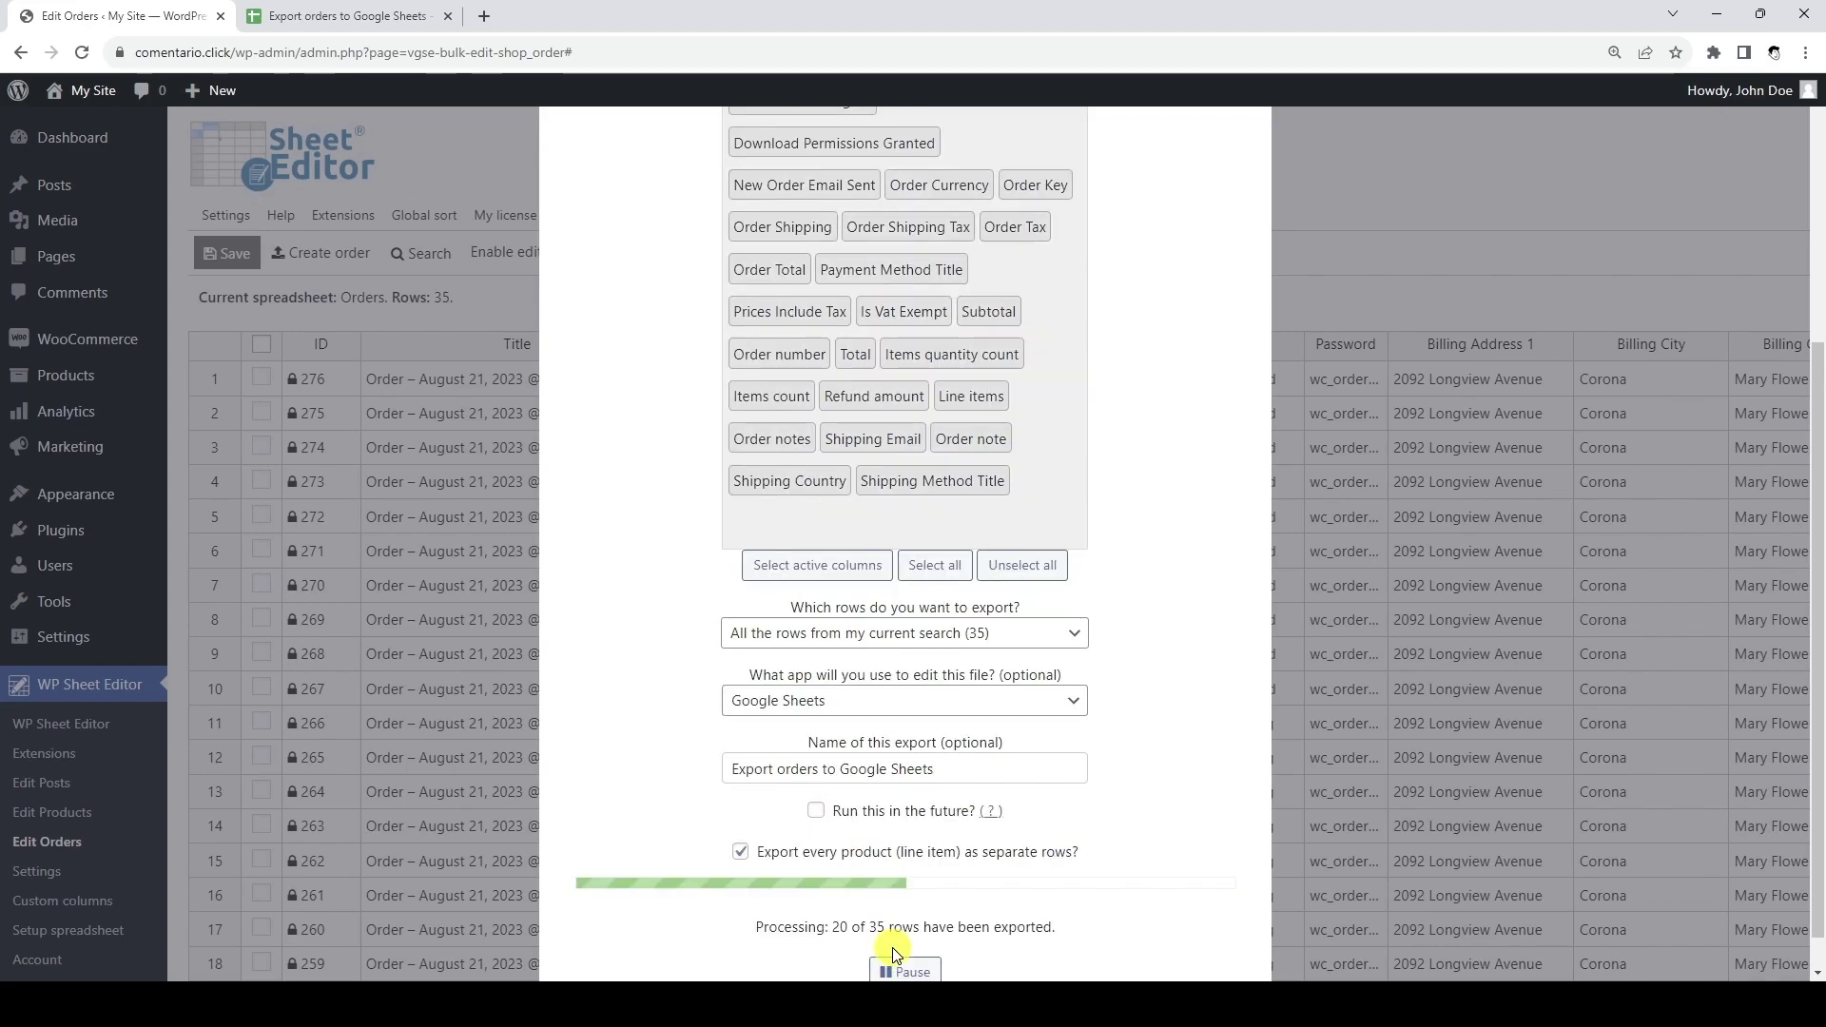
scroll(890, 947, "down", 2)
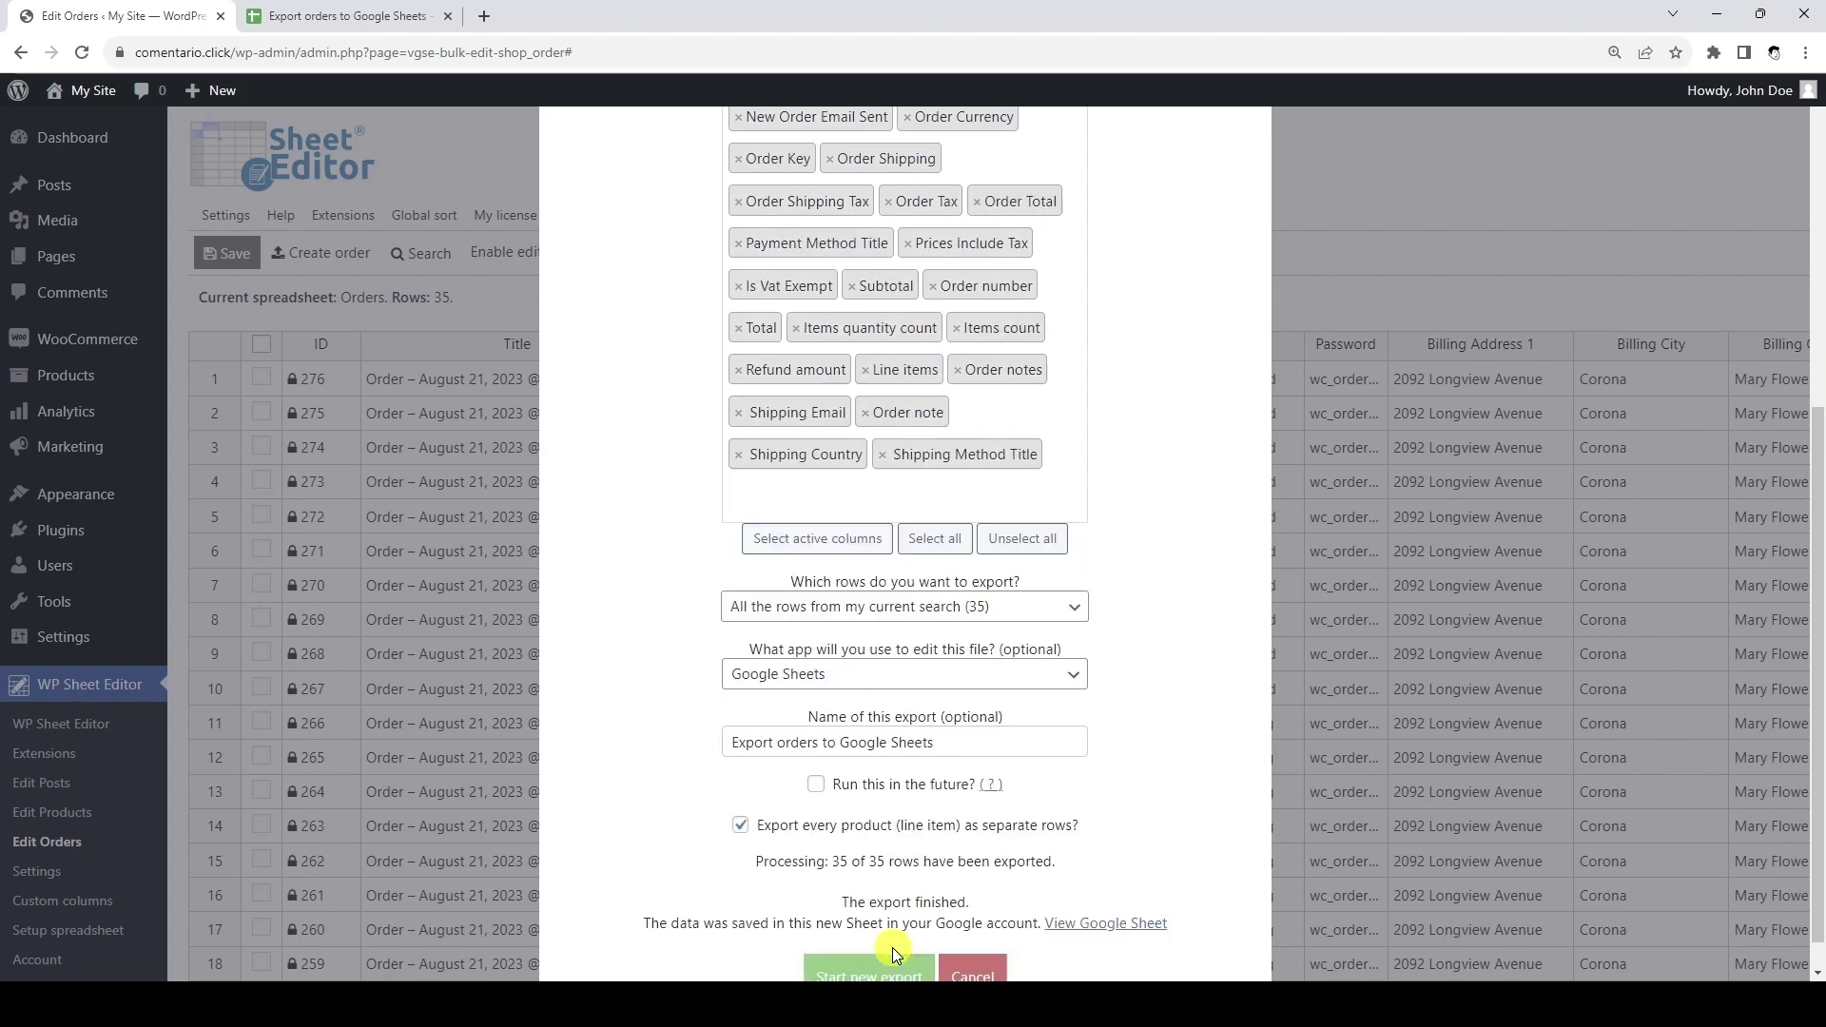
View the new Google Sheet and examine how each order's line items are split into rows
left_click(1115, 894)
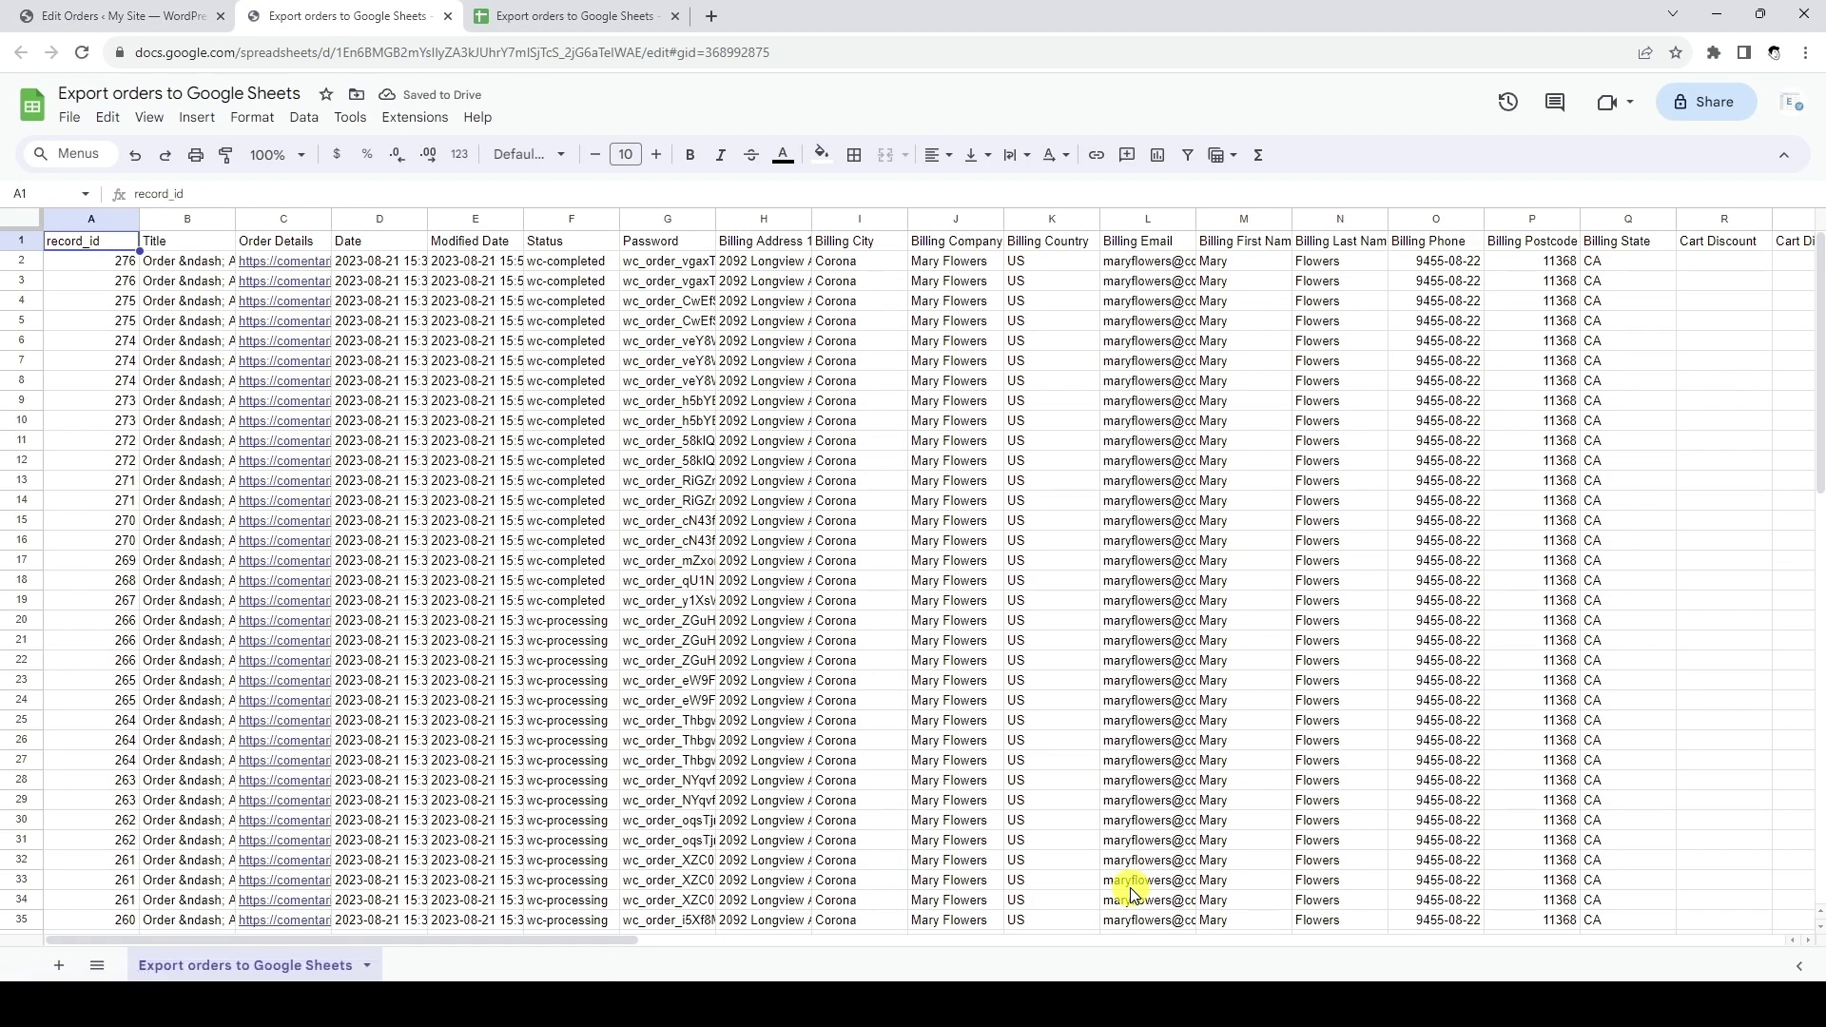
scroll(1131, 893, "down", 5)
scroll(1130, 892, "down", 8)
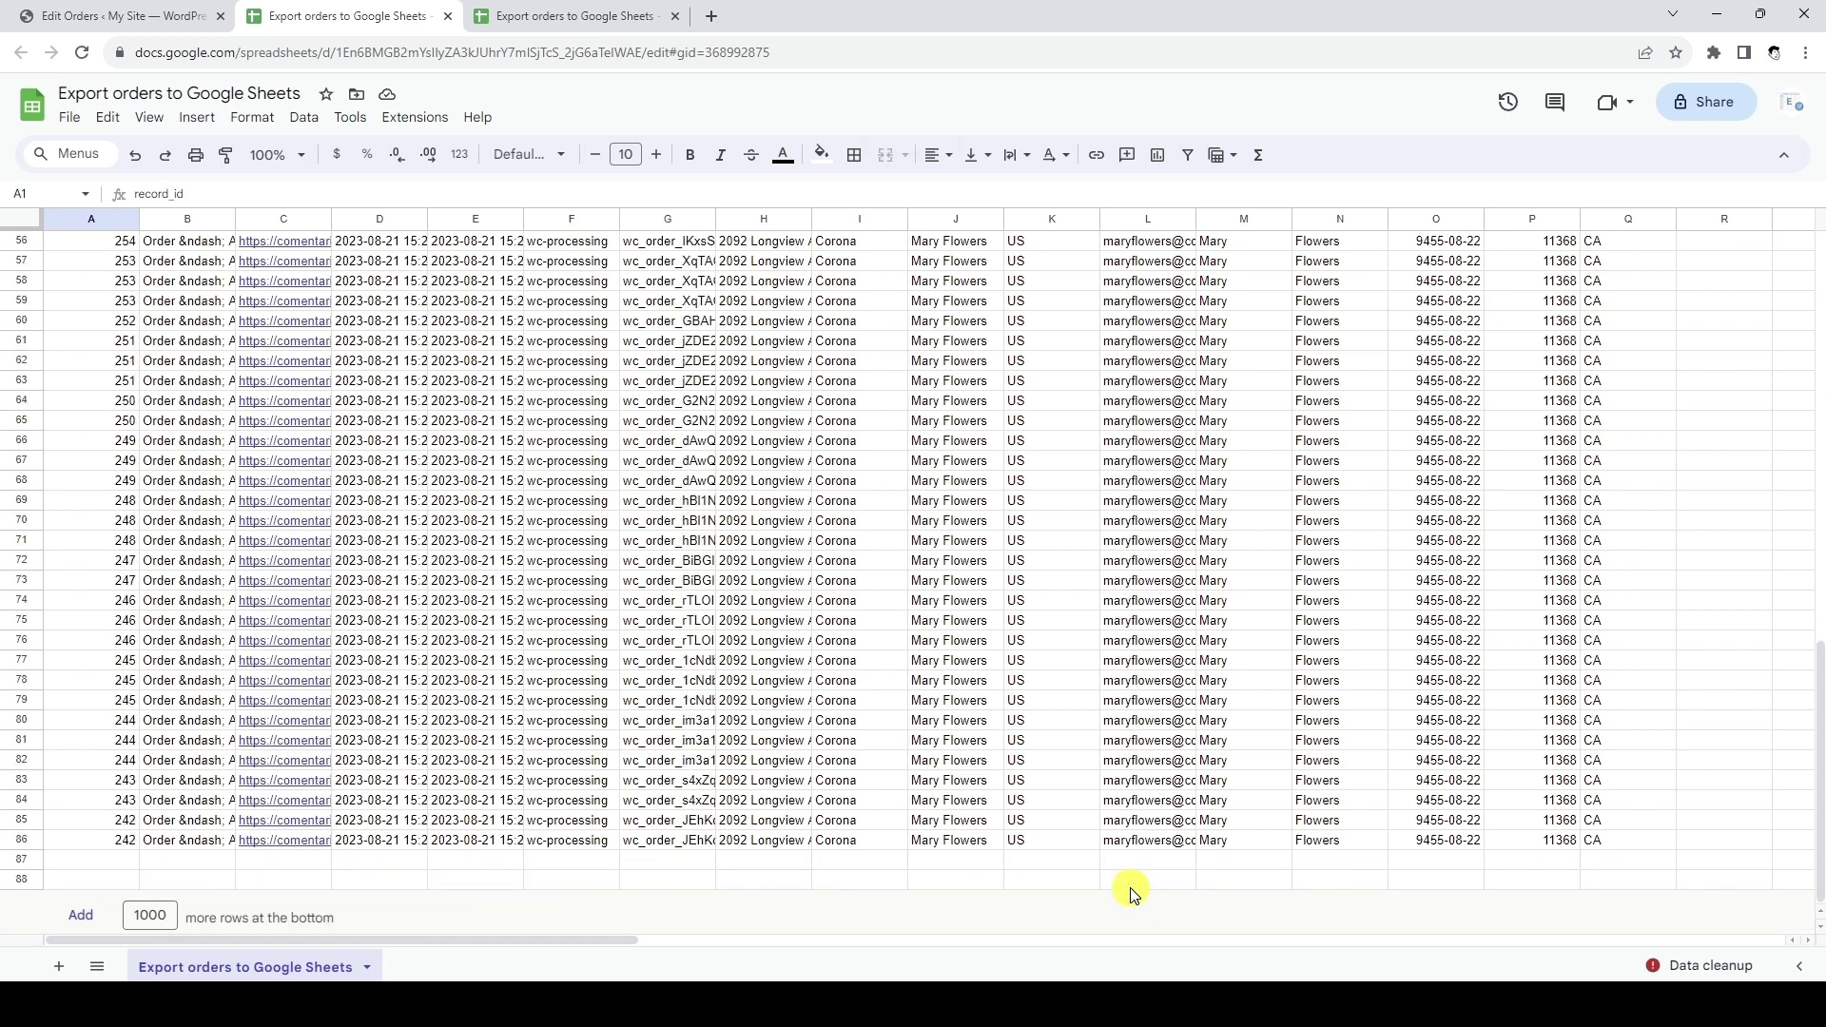
scroll(1130, 892, "up", 12)
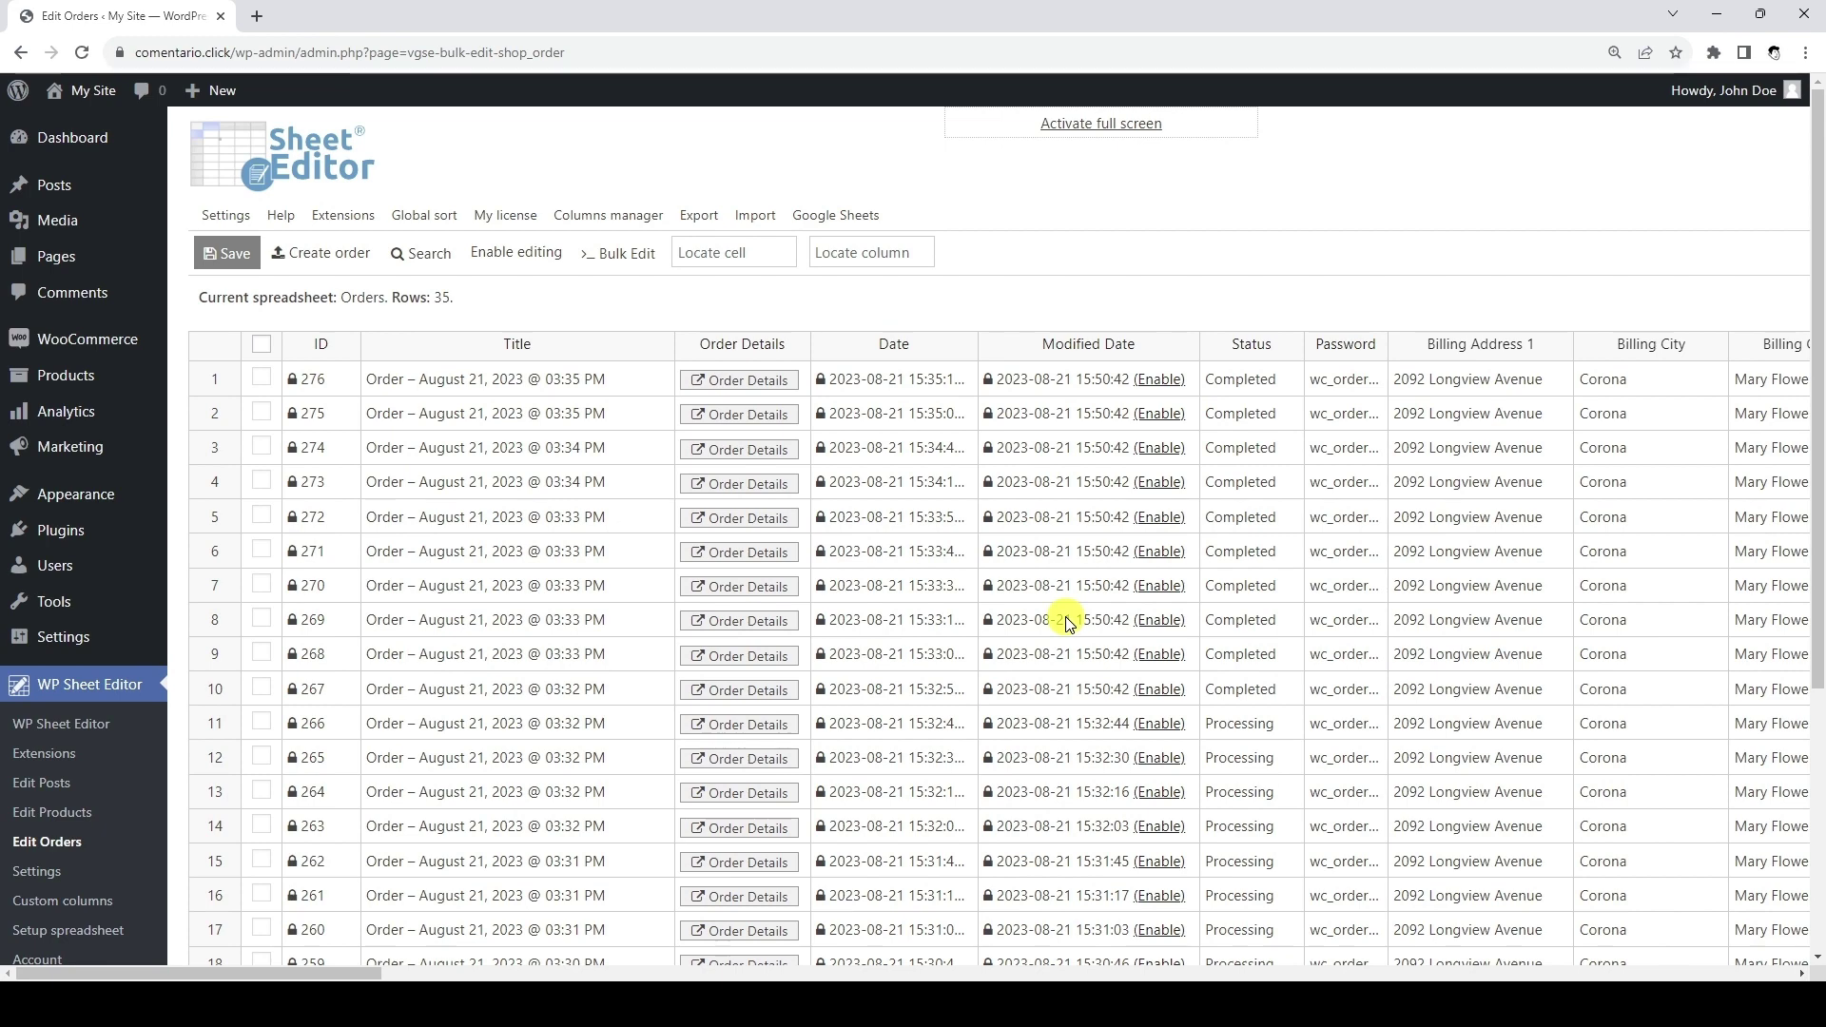
Enable advanced filters in the order search and filter Date (post_date) to the last 24 hours
left_click(429, 253)
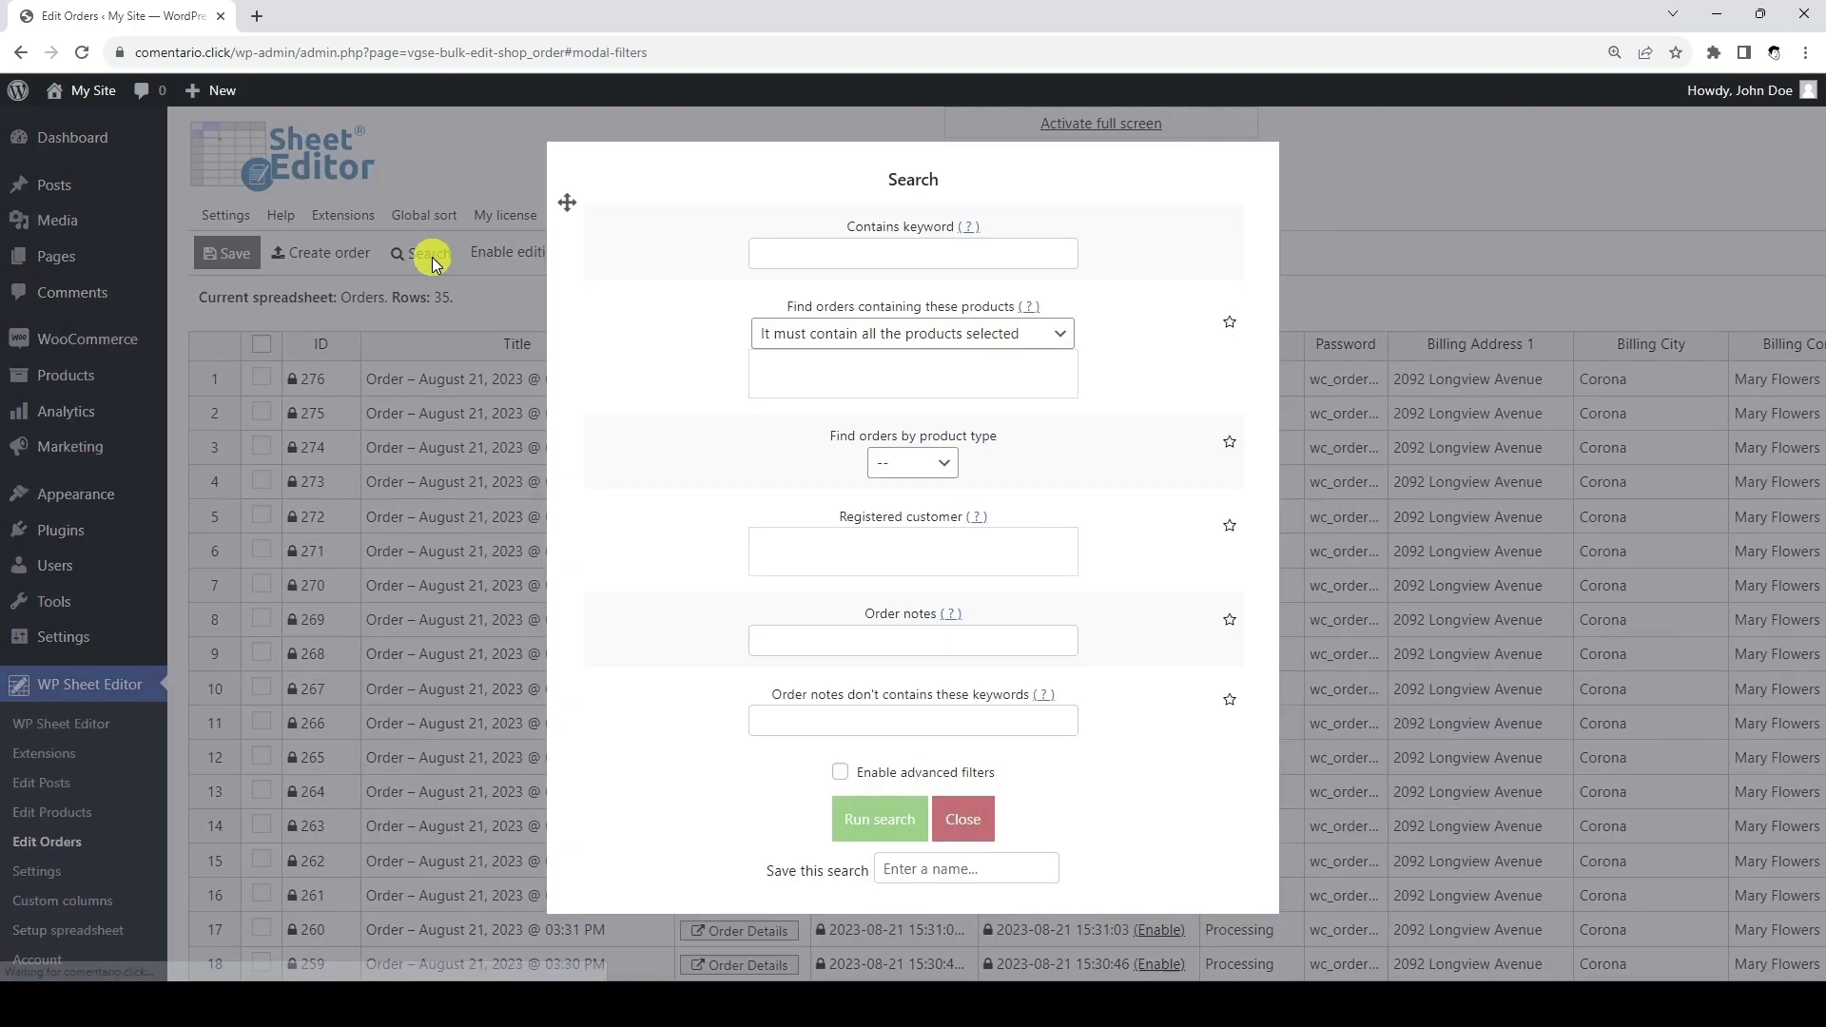
left_click(841, 772)
scroll(838, 784, "down", 5)
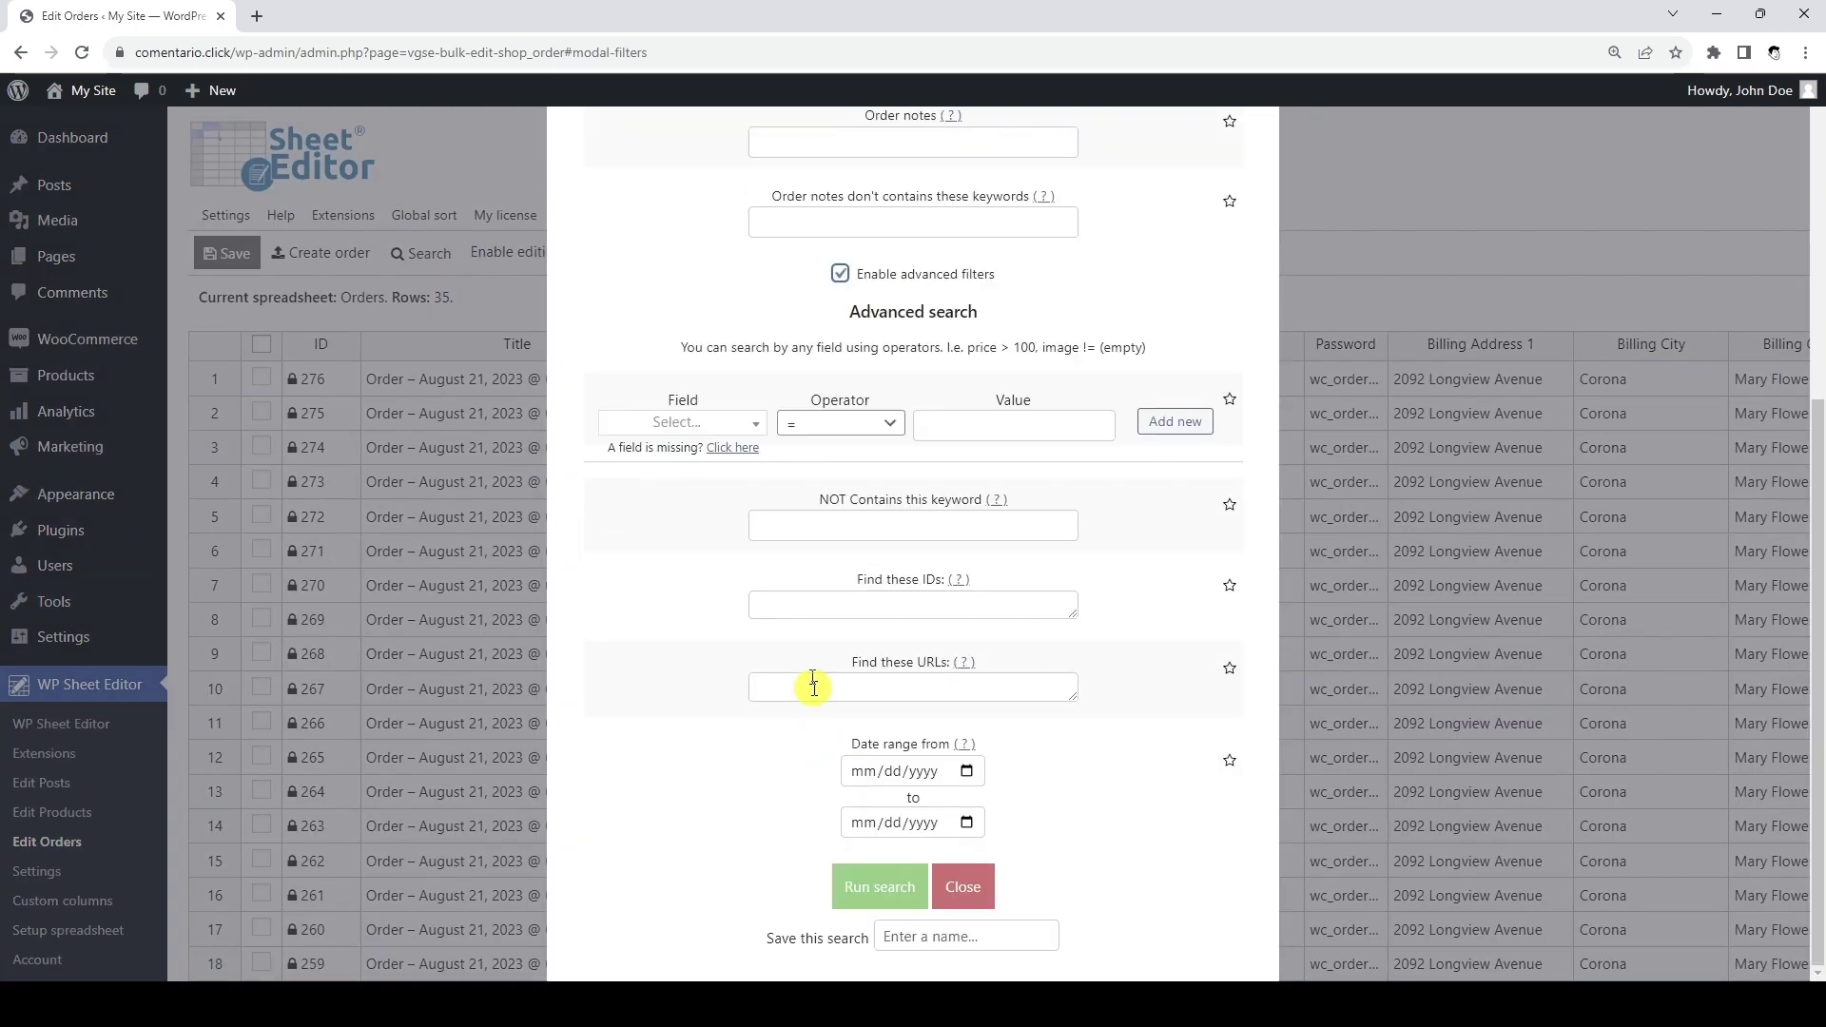
left_click(712, 423)
type("date")
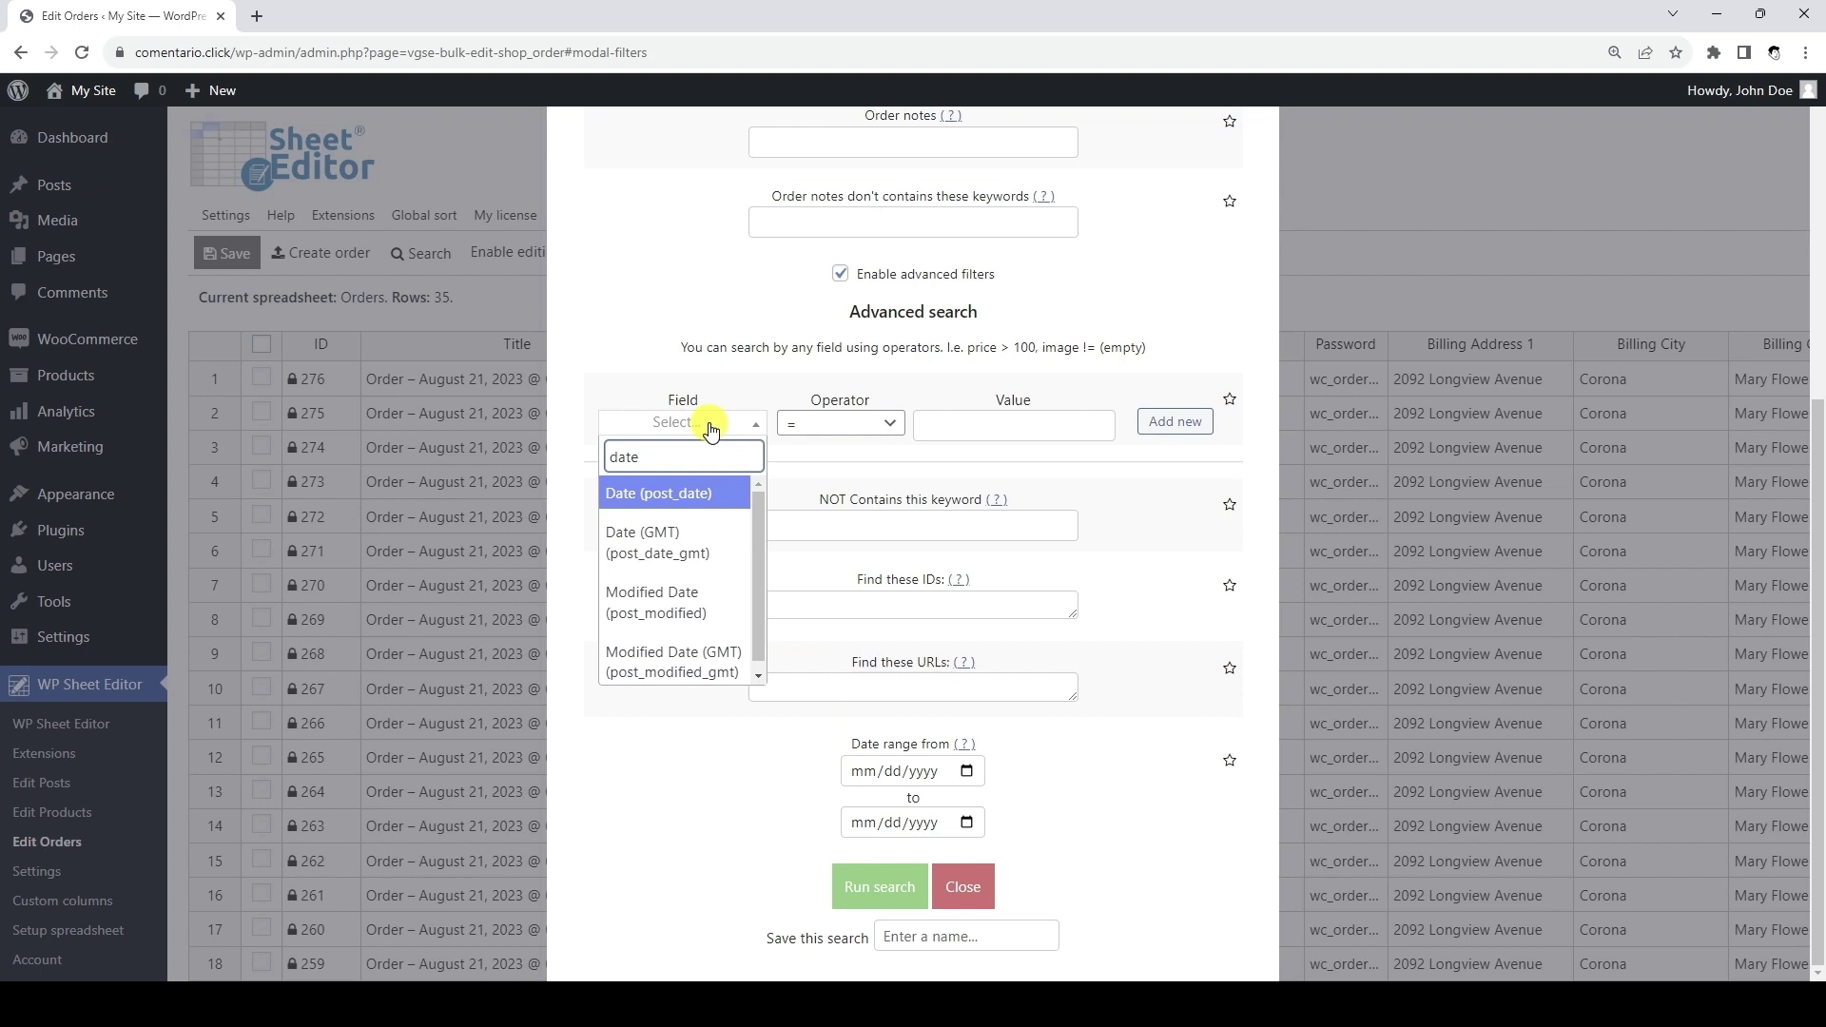
left_click(718, 493)
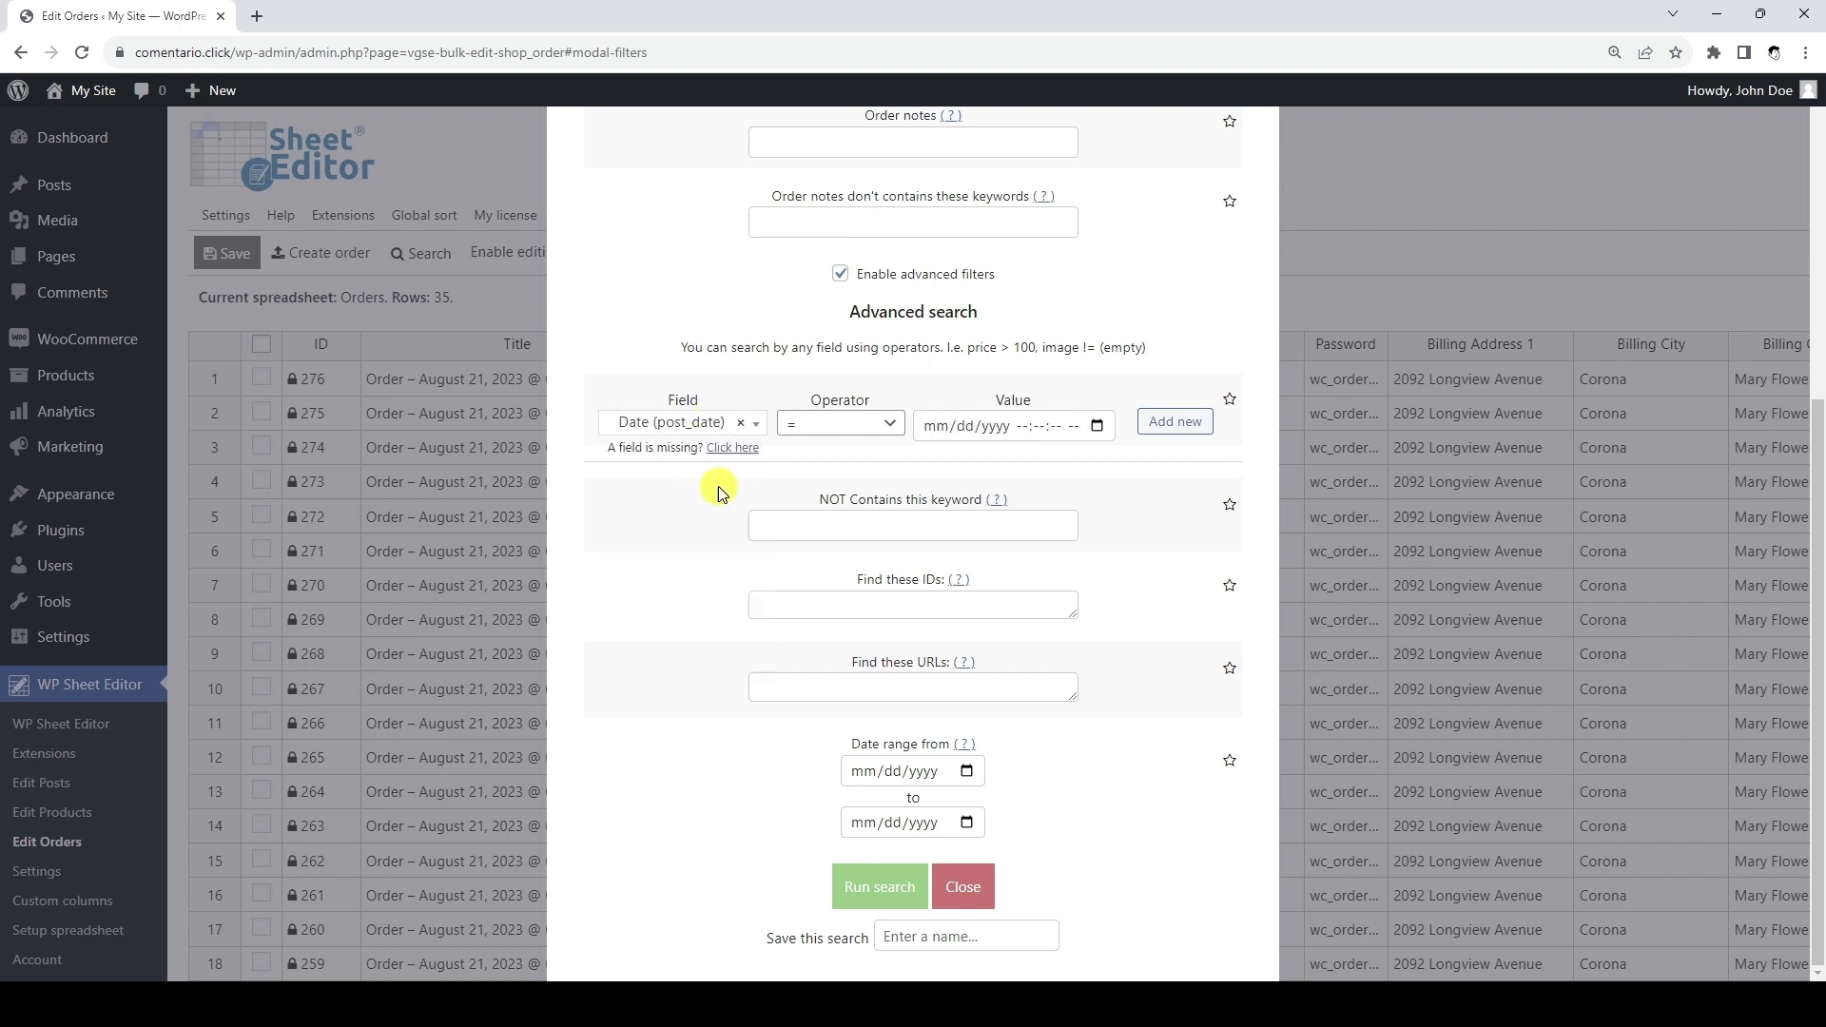
left_click(850, 425)
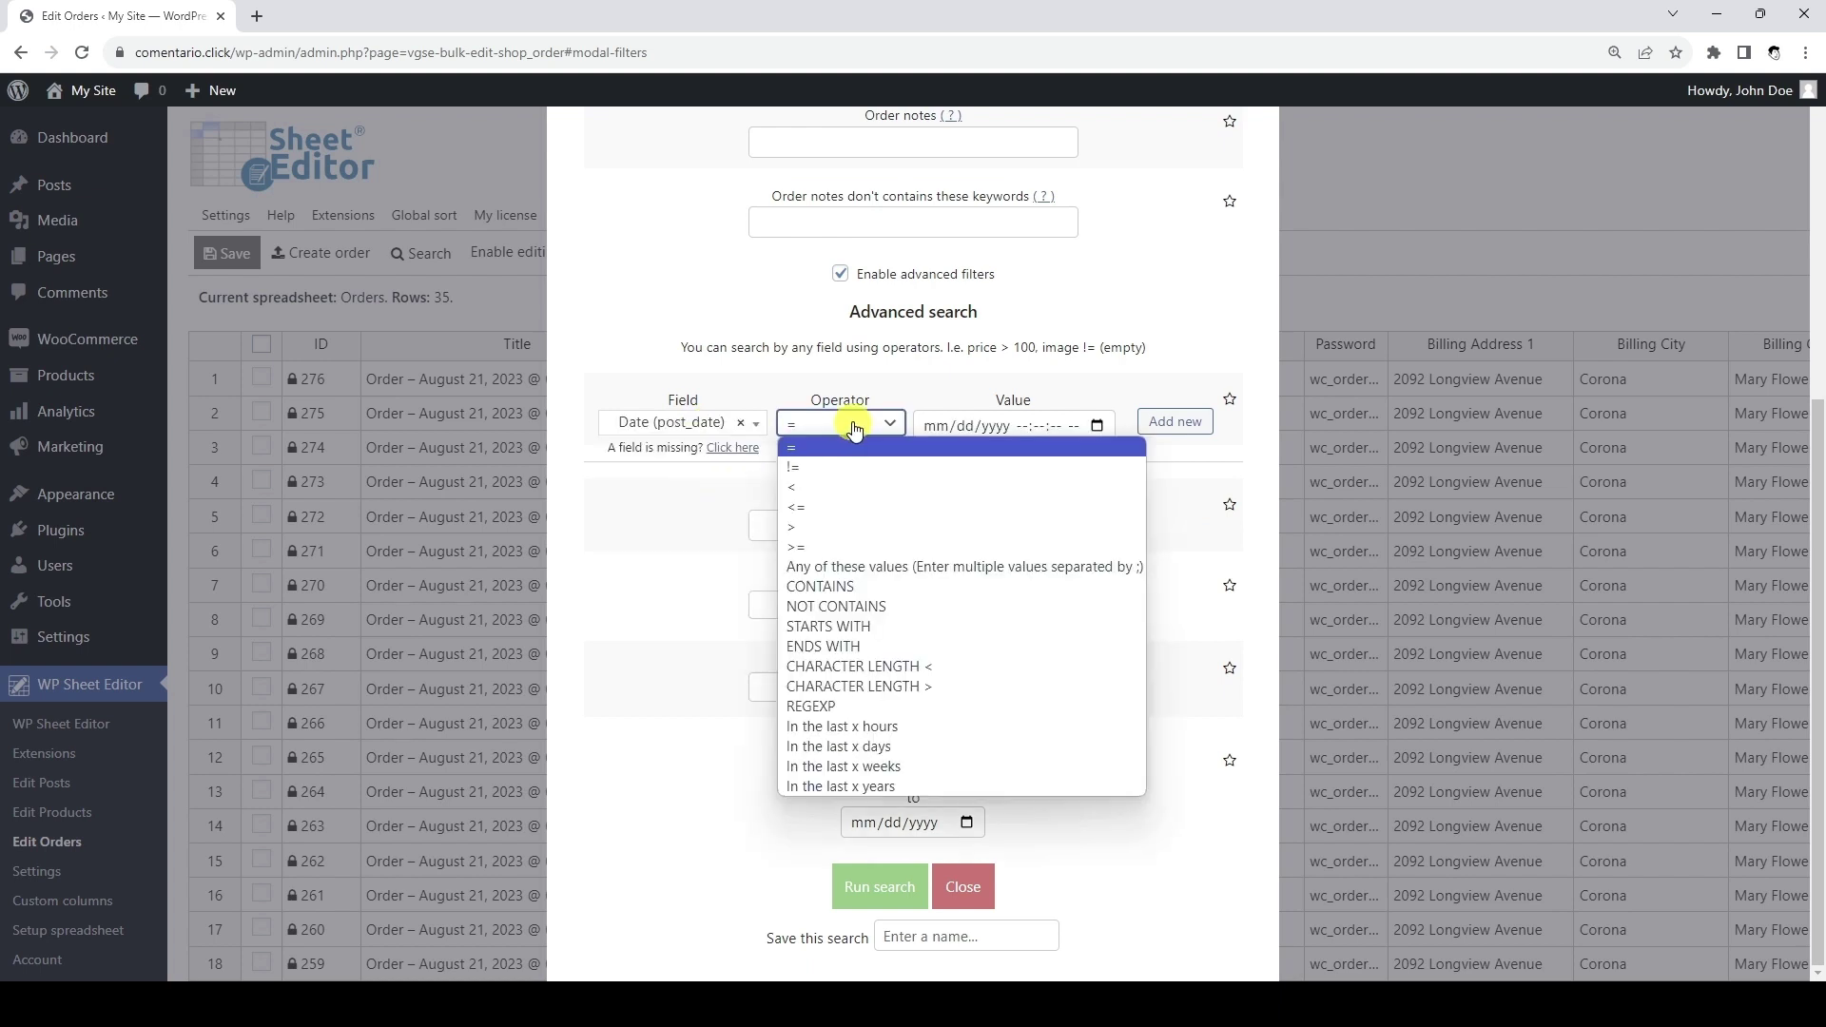
left_click(948, 723)
left_click(1016, 426)
type("24")
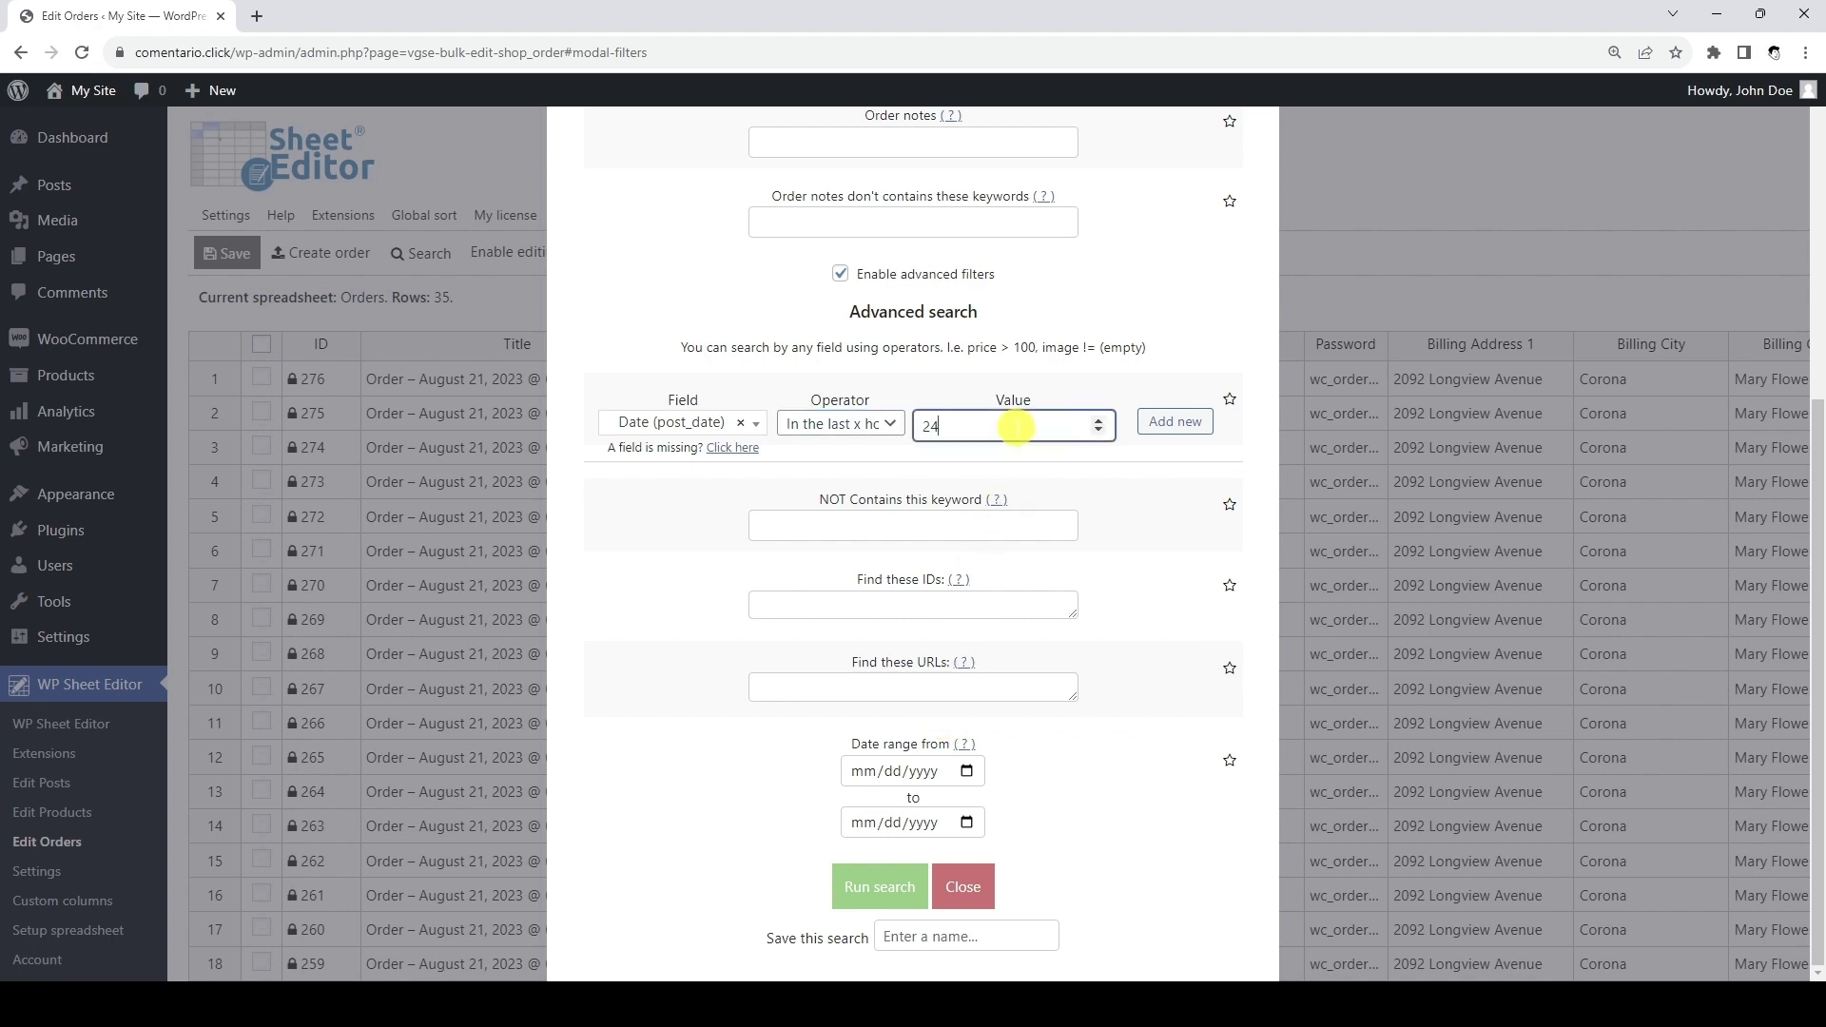
Add a second search condition requiring Status (post_status) = Processing, and run the search
left_click(1176, 421)
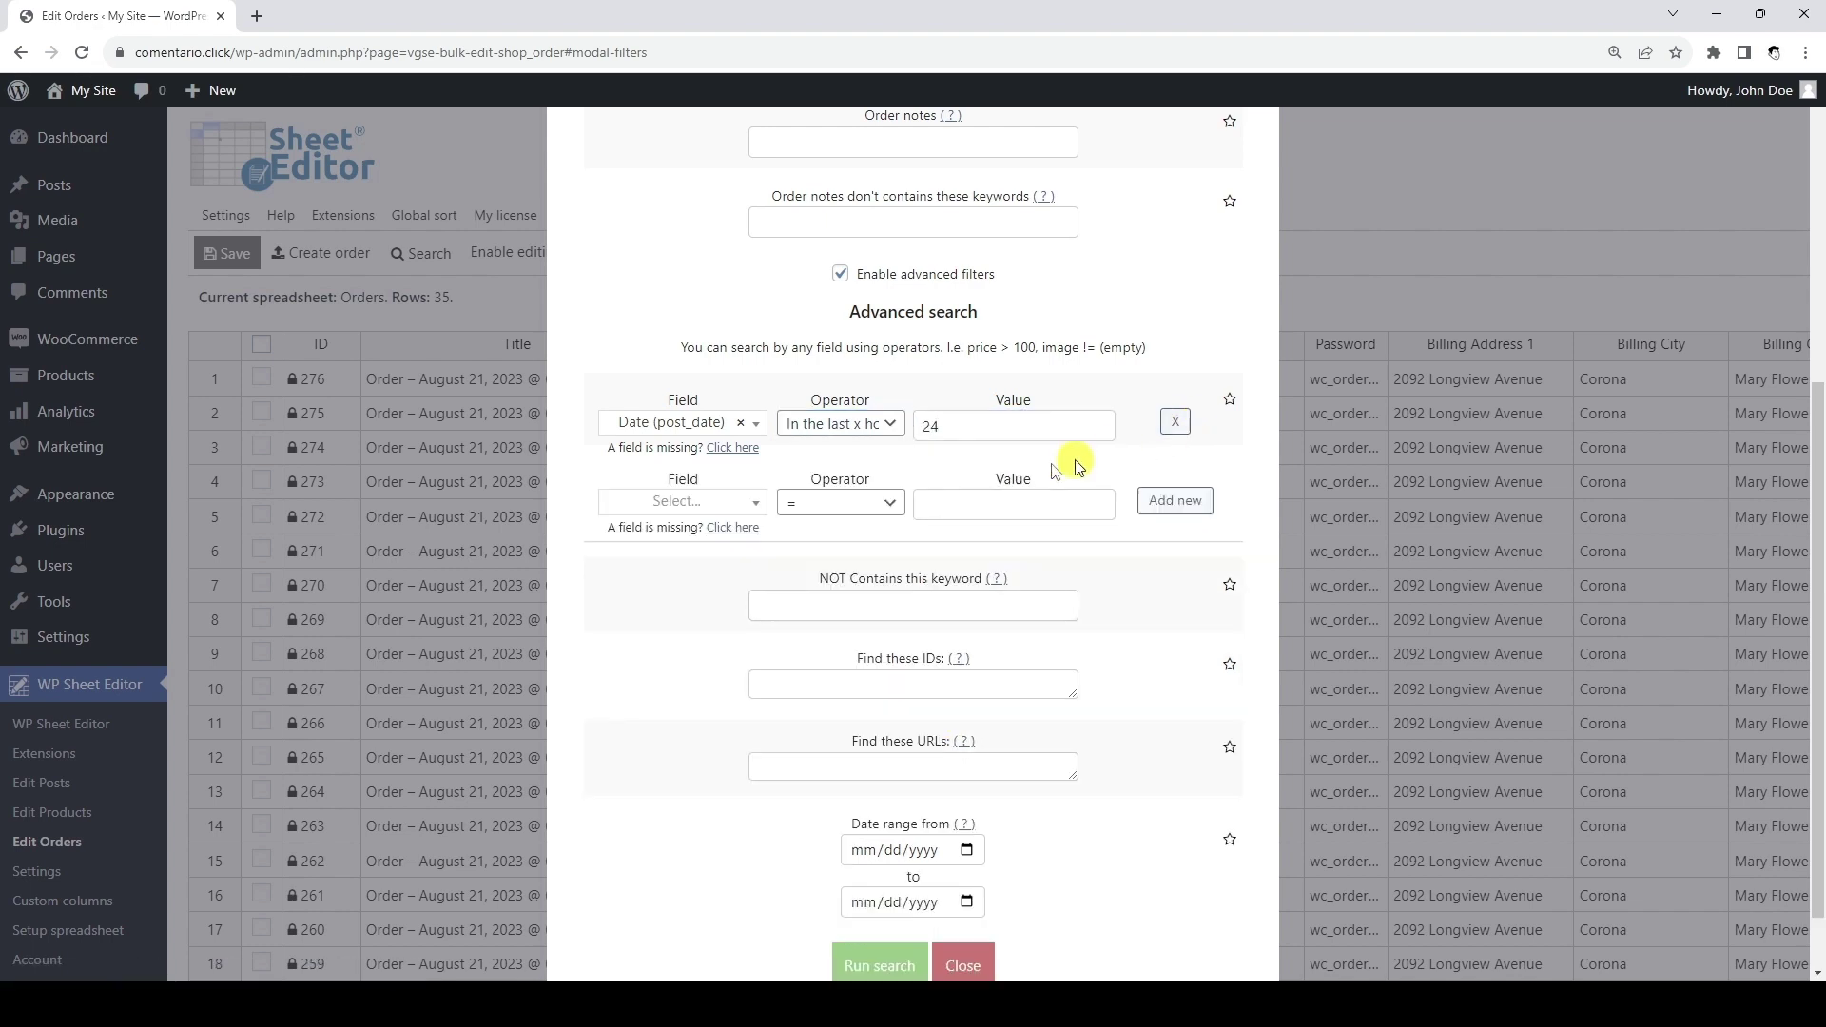
left_click(730, 515)
type("stat")
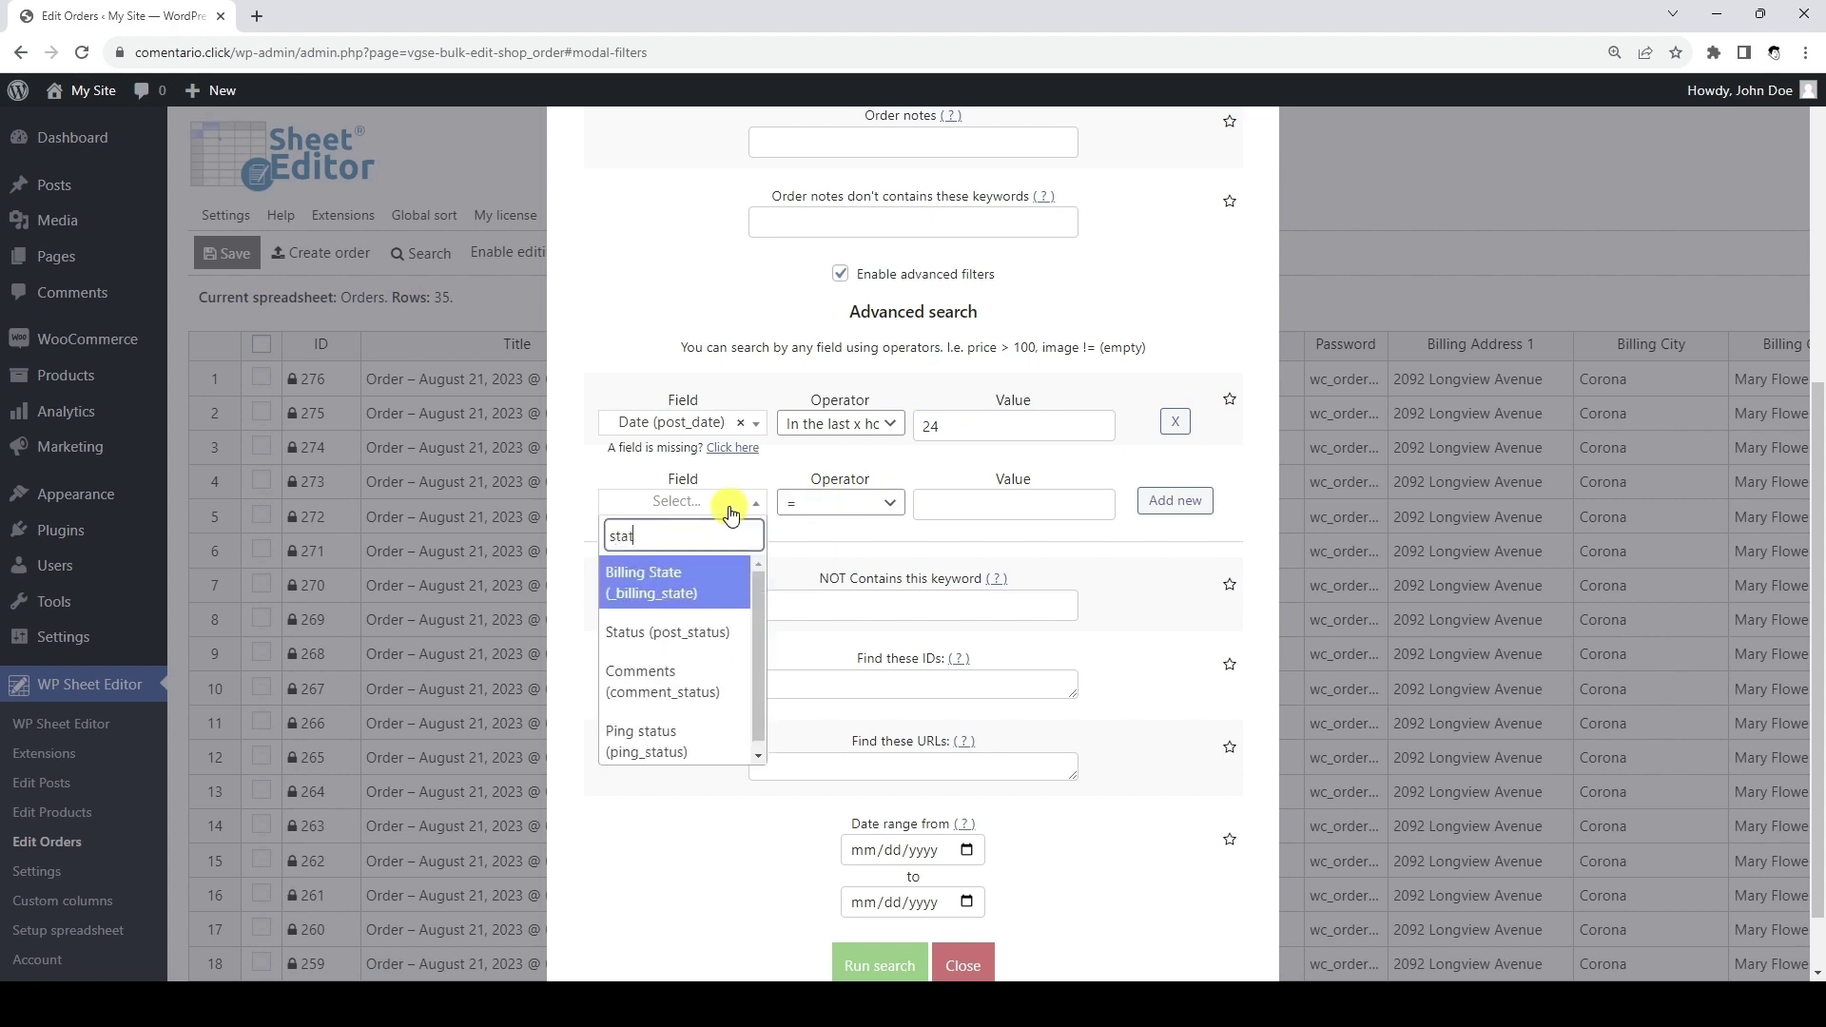
left_click(708, 630)
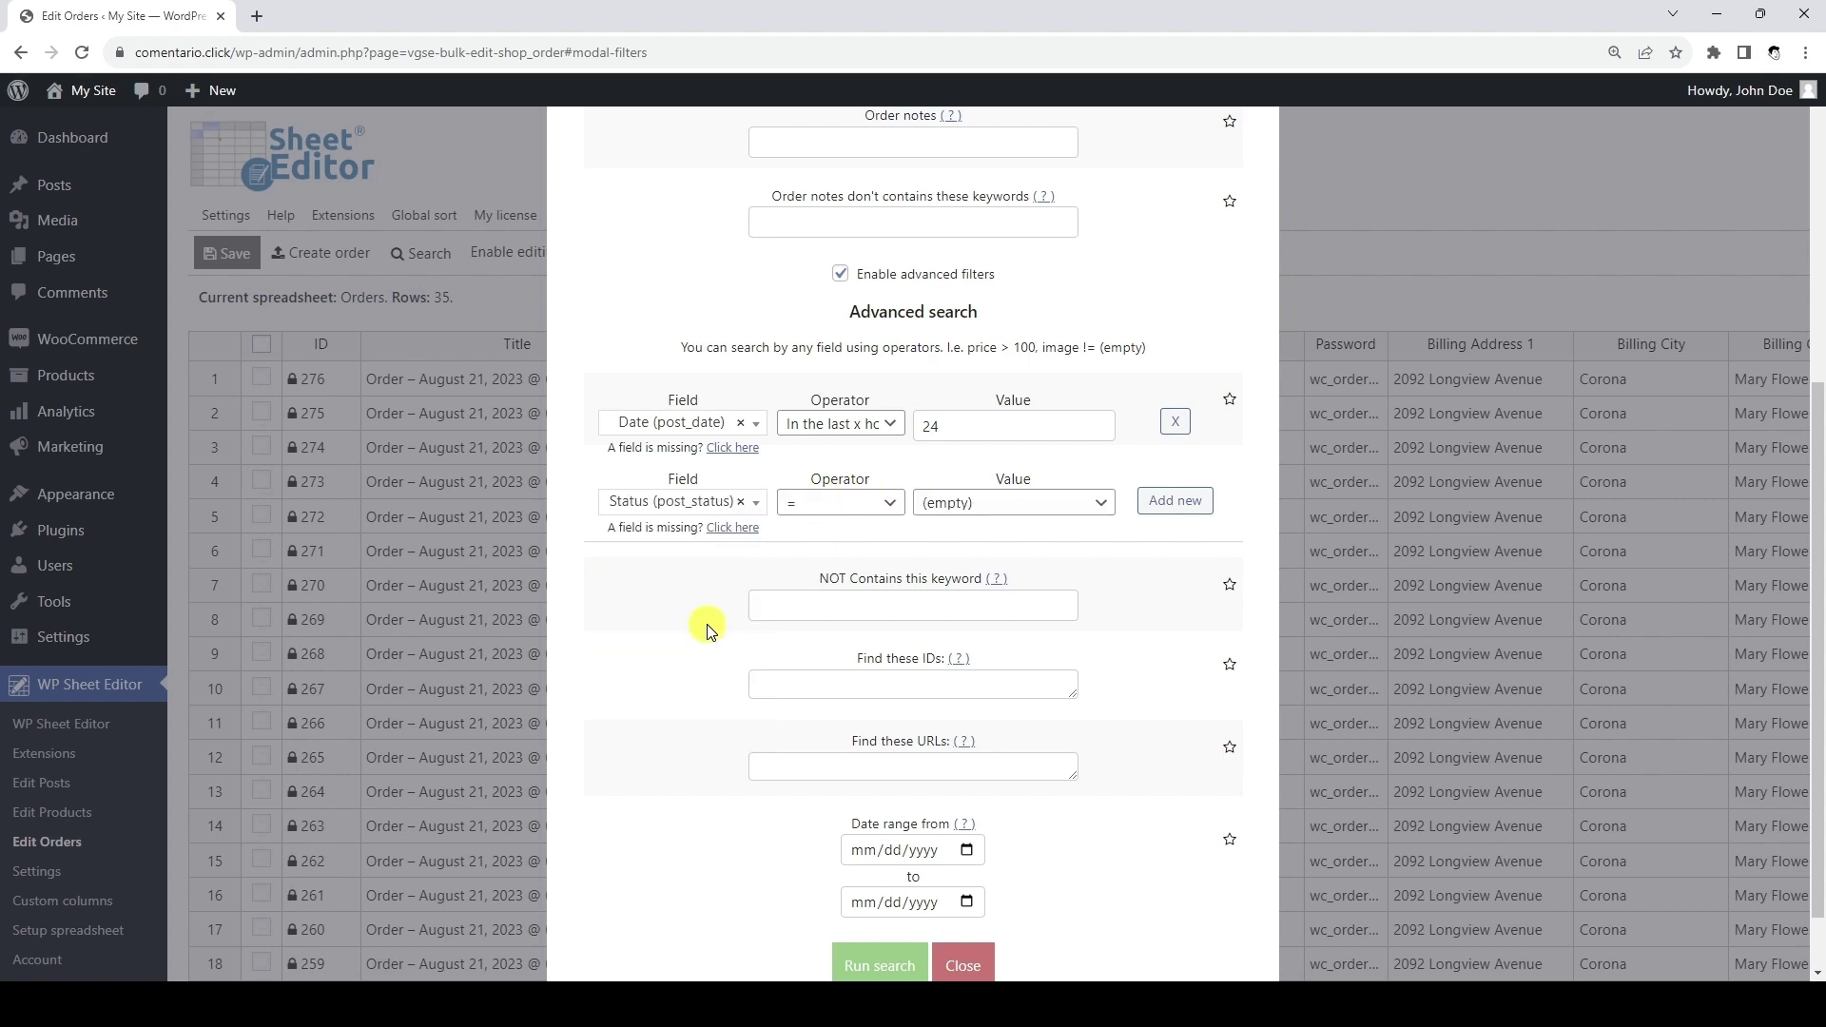
left_click(868, 504)
left_click(869, 504)
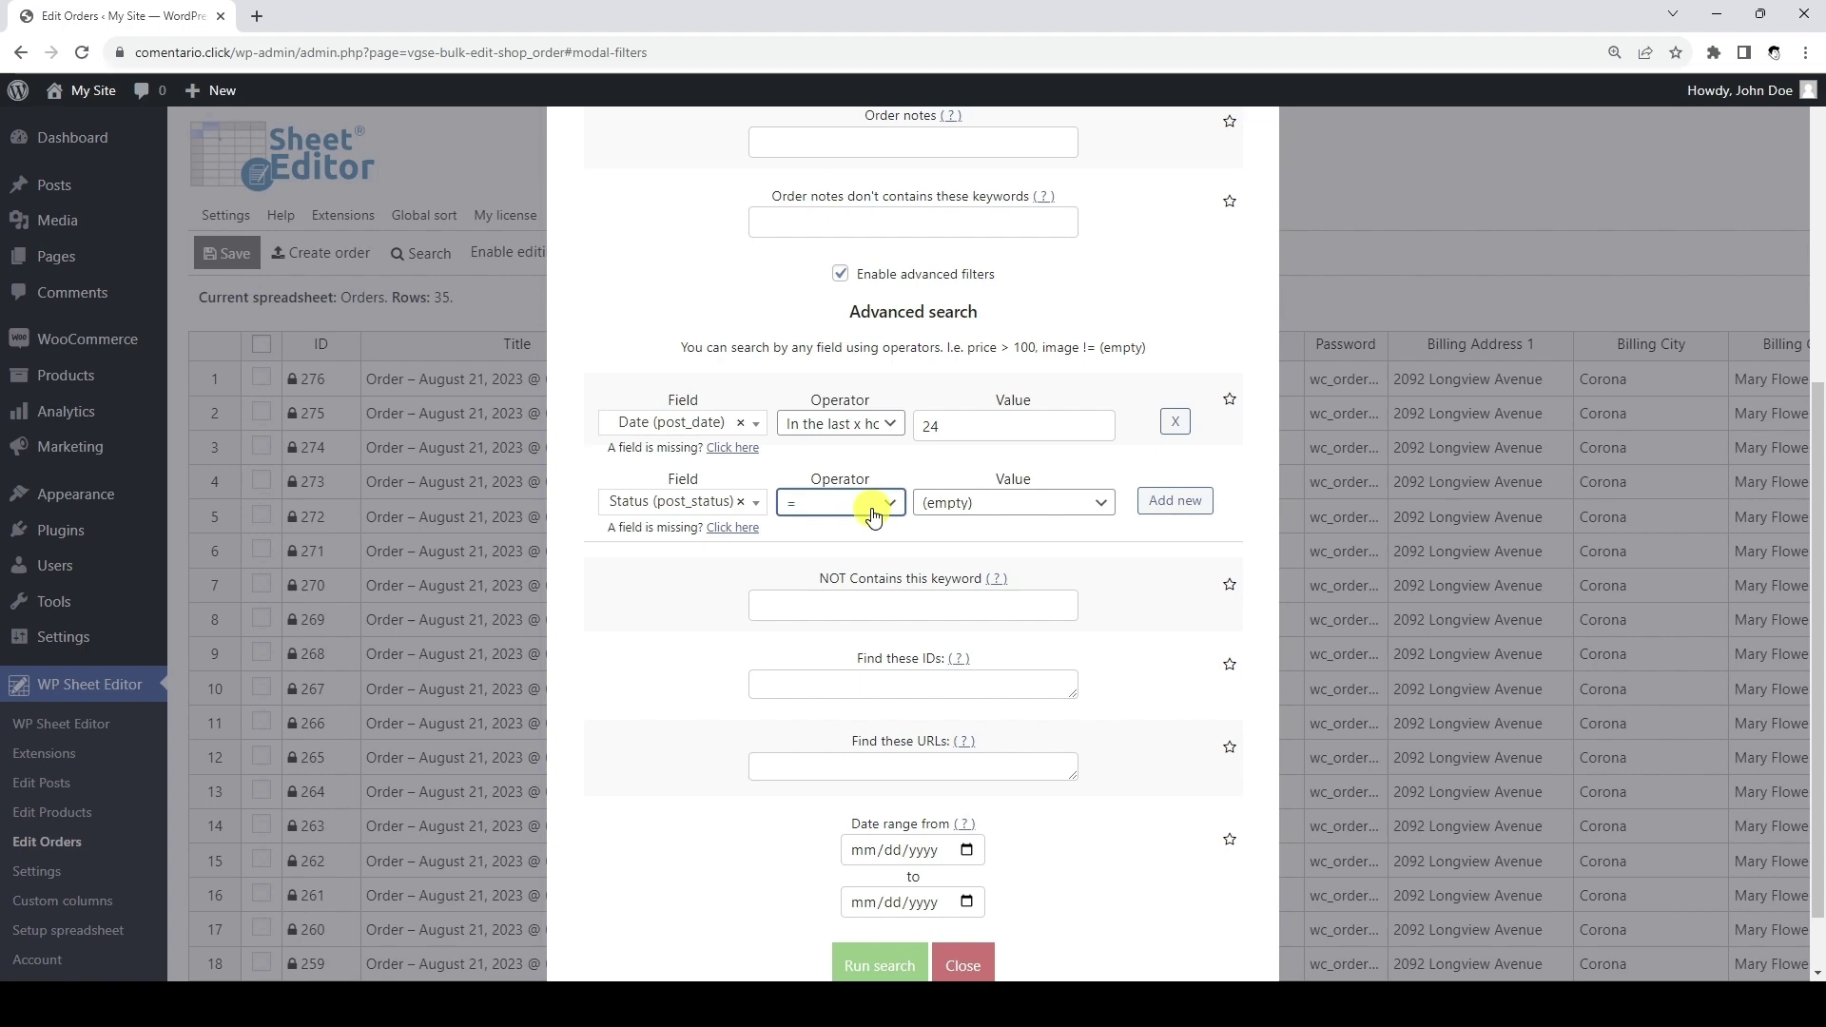
left_click(1014, 511)
left_click(1019, 561)
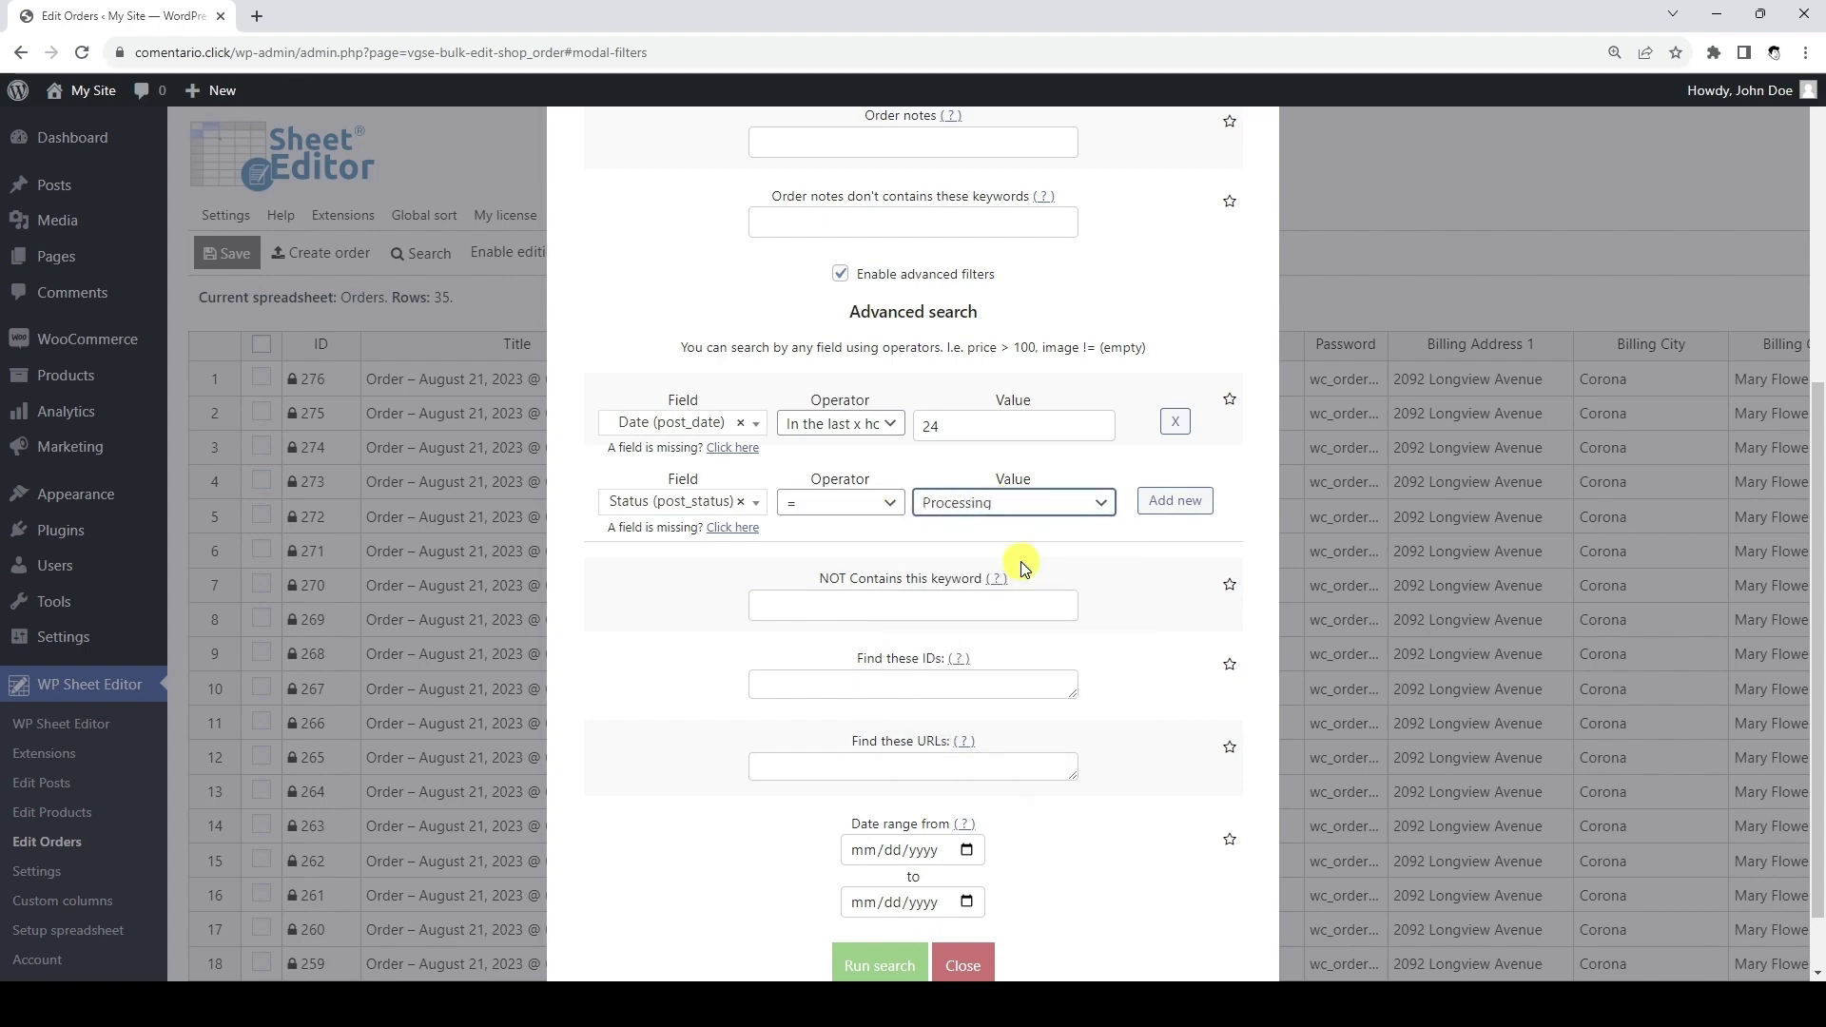
scroll(1024, 562, "down", 1)
left_click(904, 867)
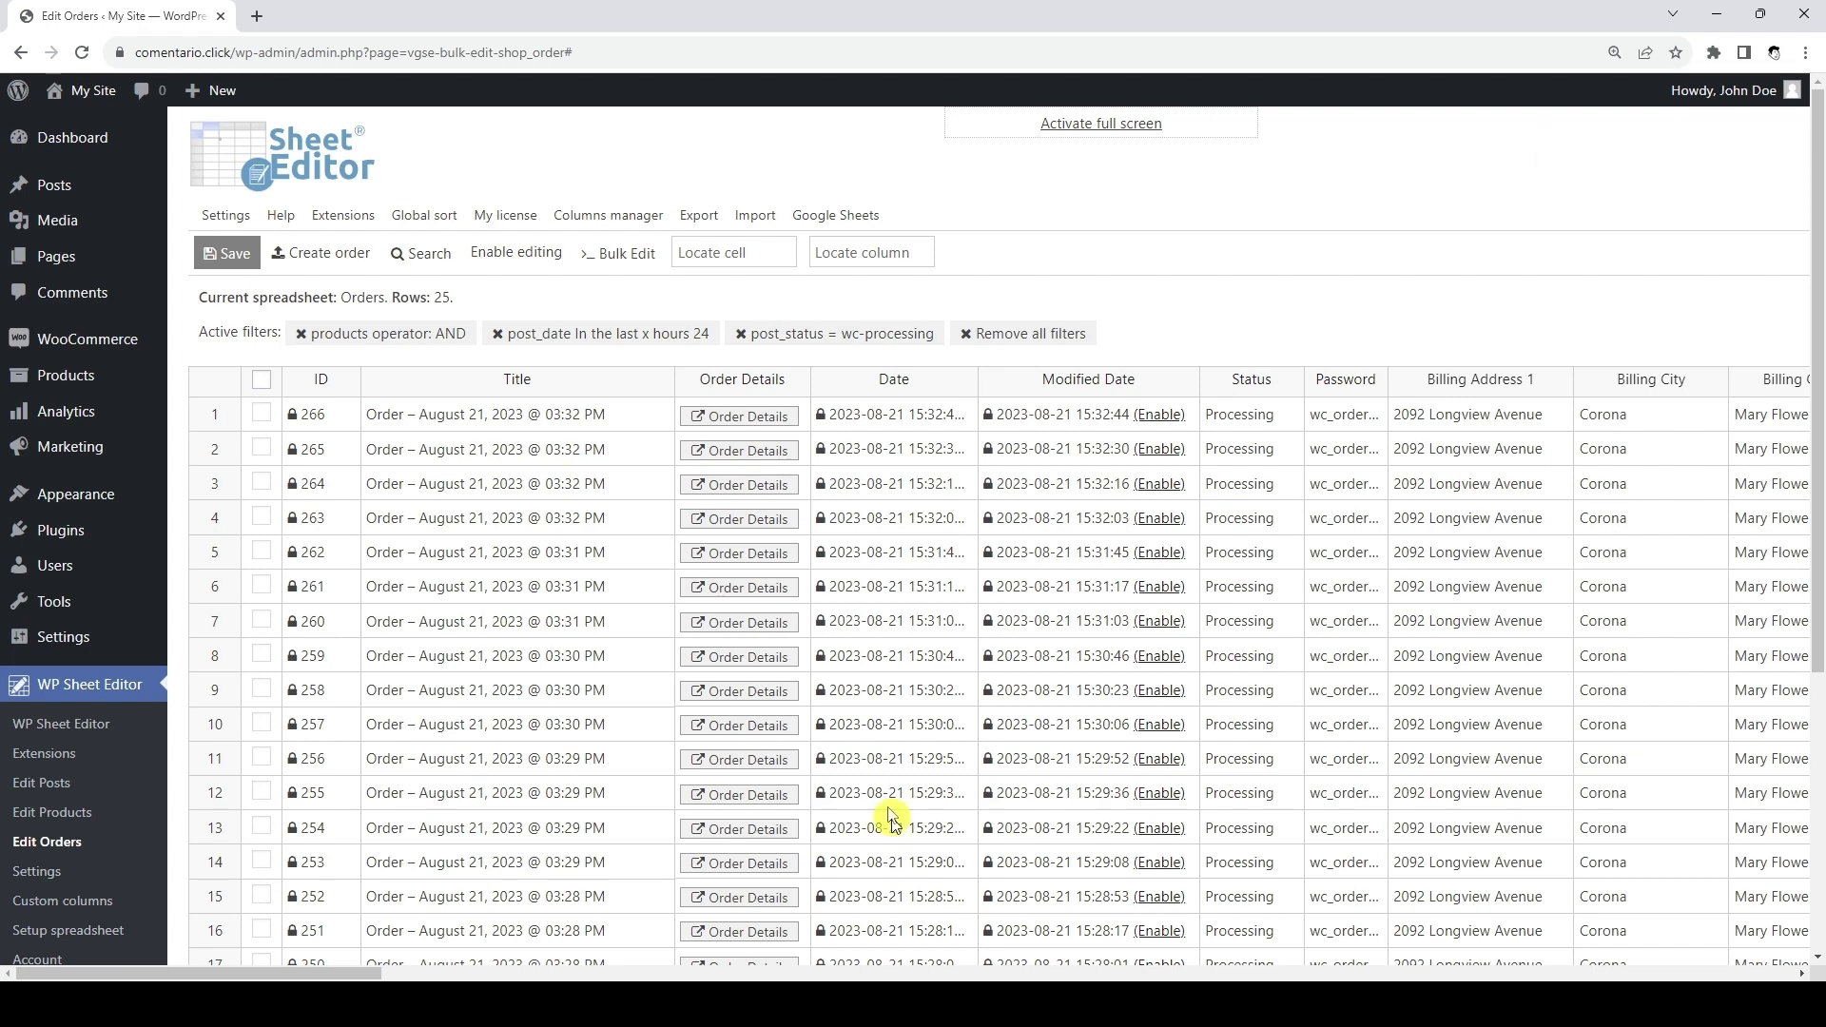
Export the active columns of all filtered orders to Google Sheets as "Orders in the last 24 hours with processing status" and open the sheet
left_click(693, 213)
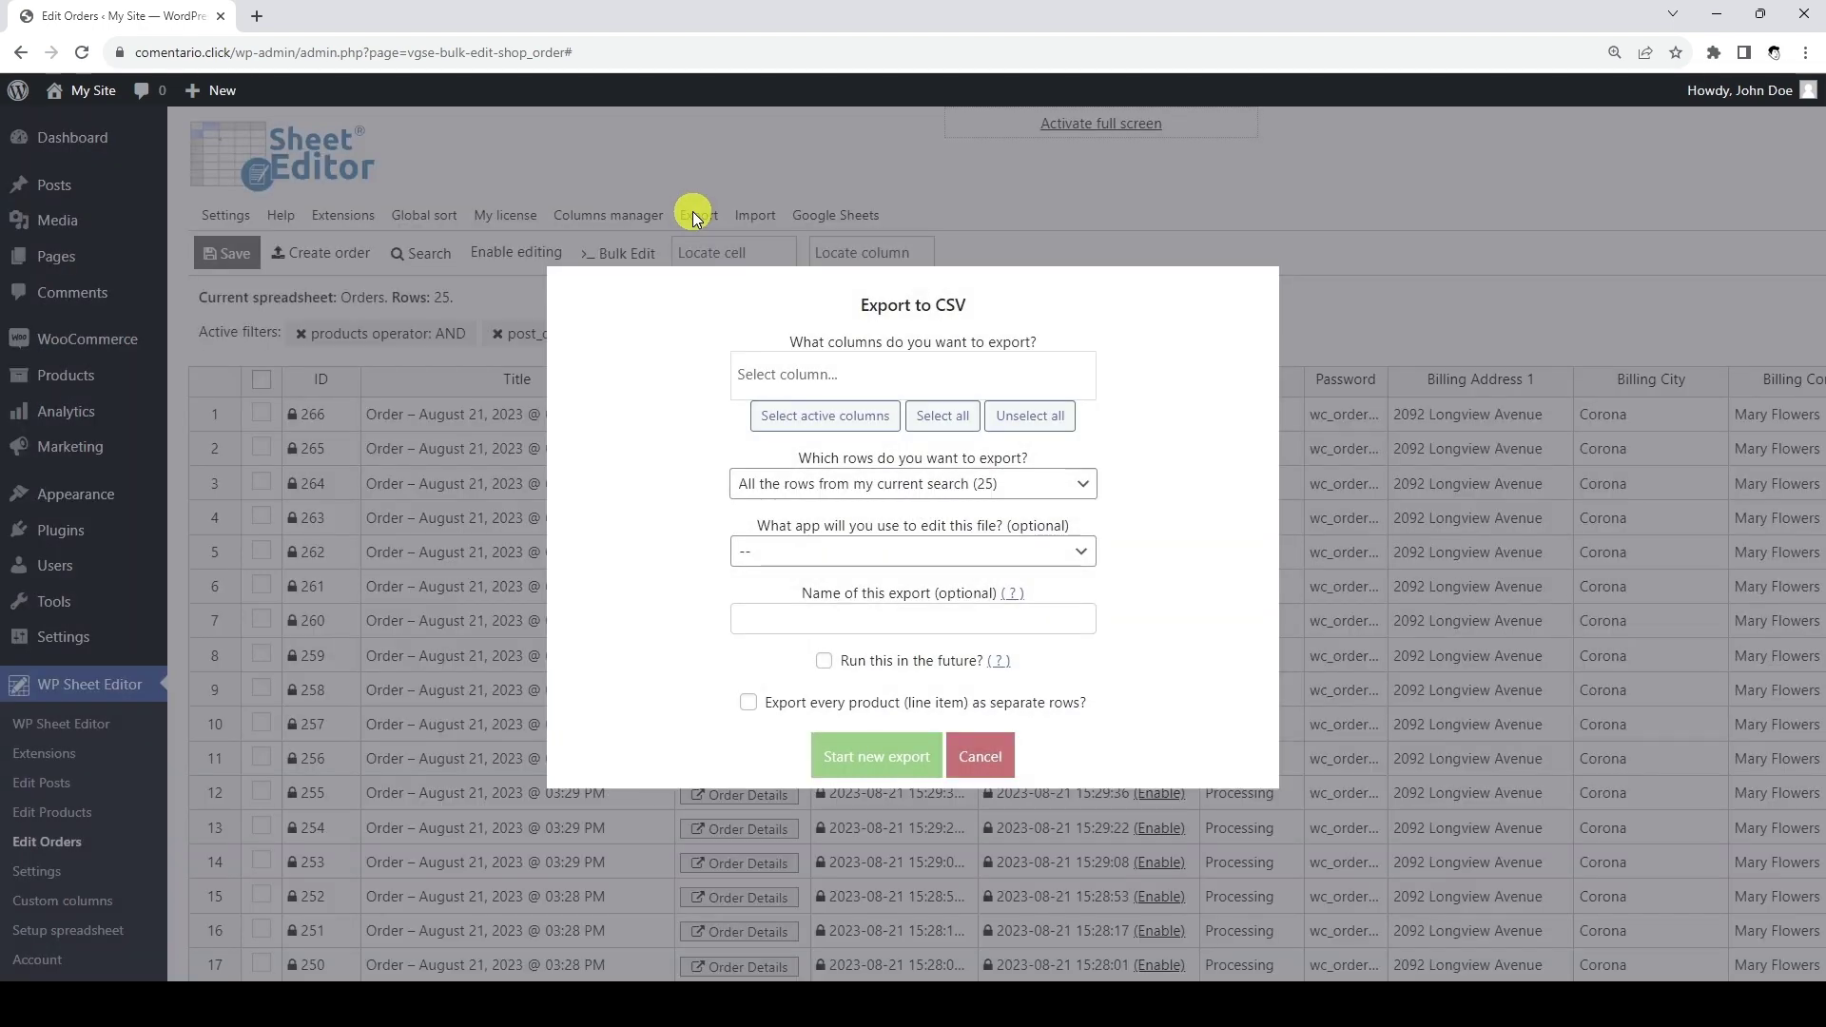
left_click(856, 419)
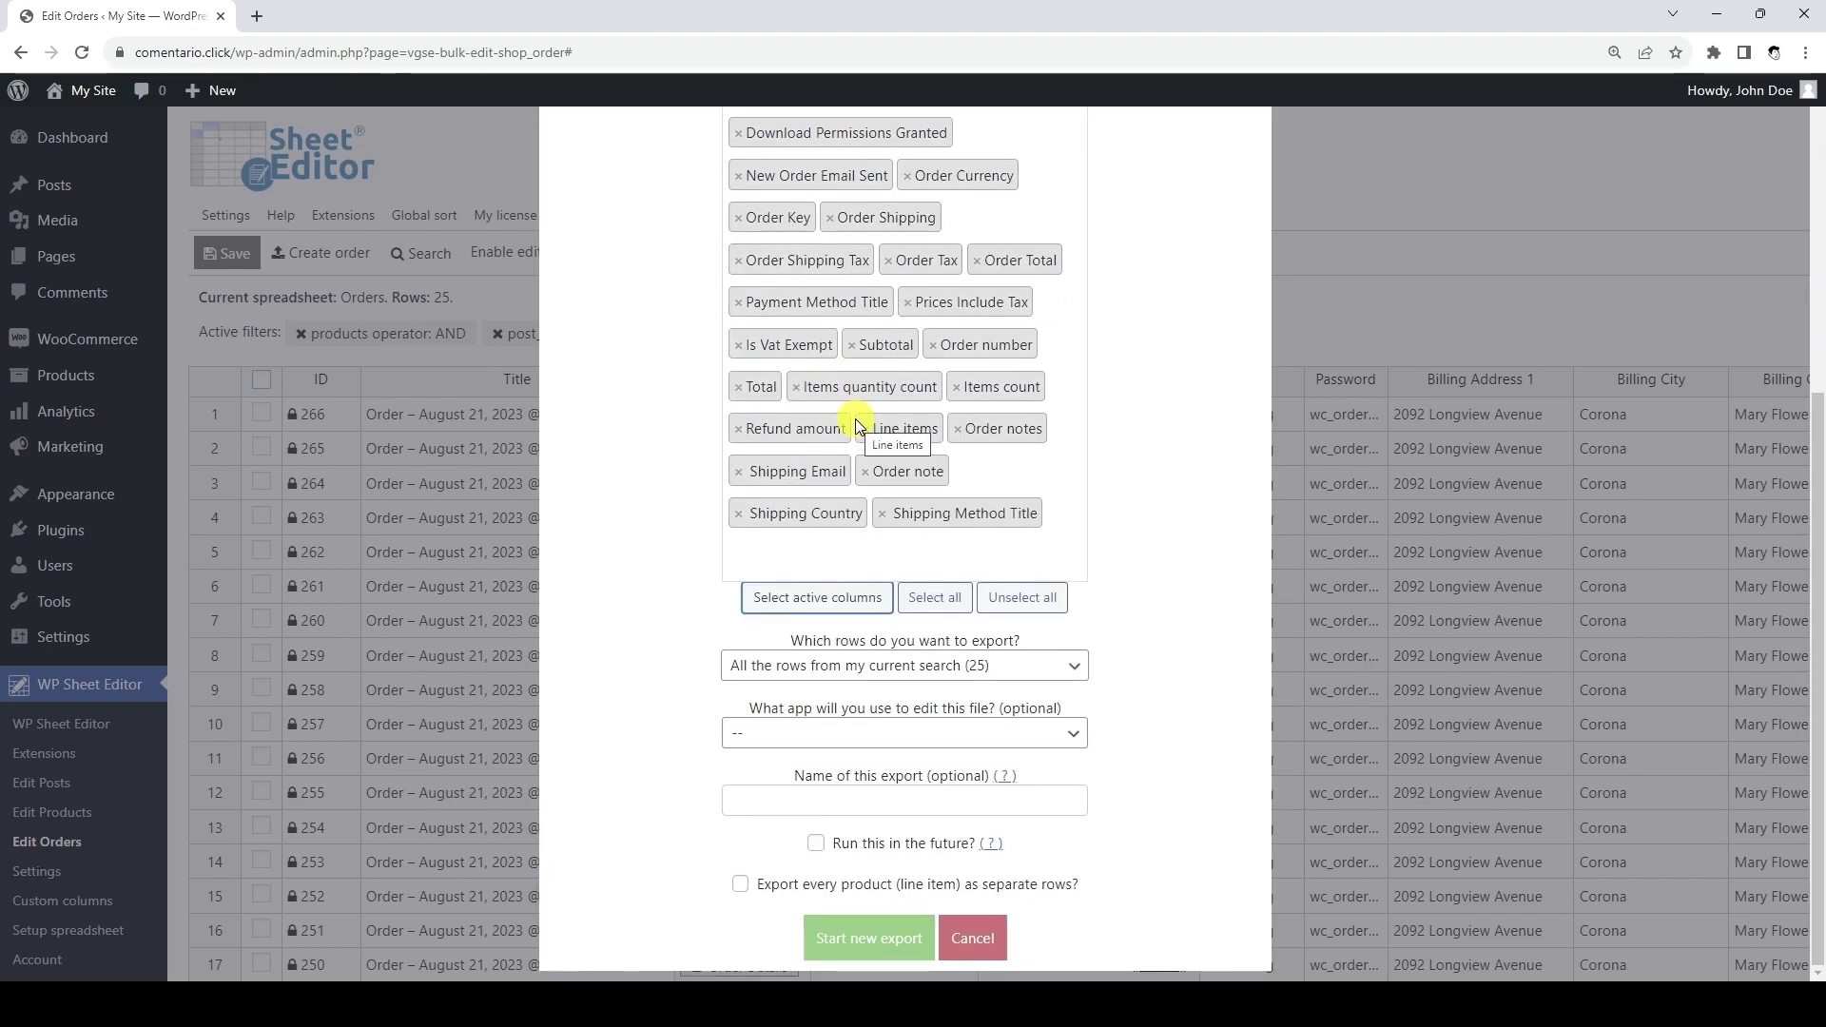
left_click(973, 736)
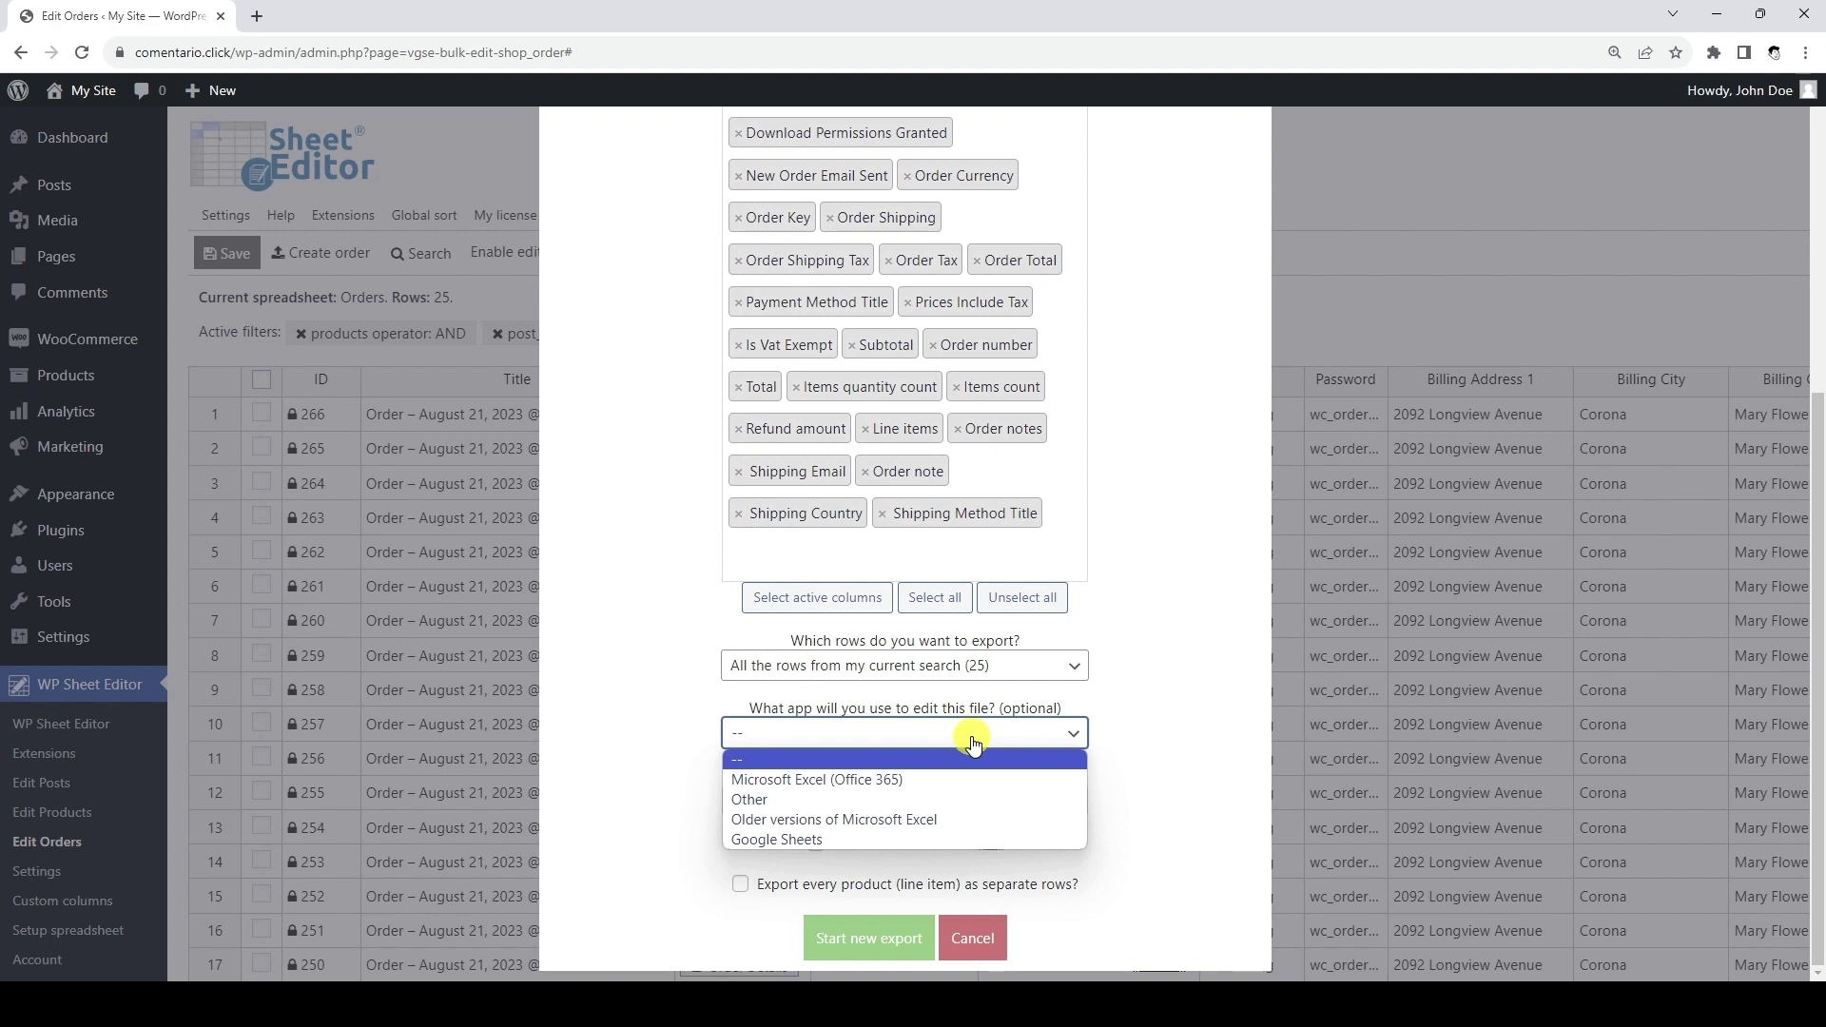
left_click(949, 841)
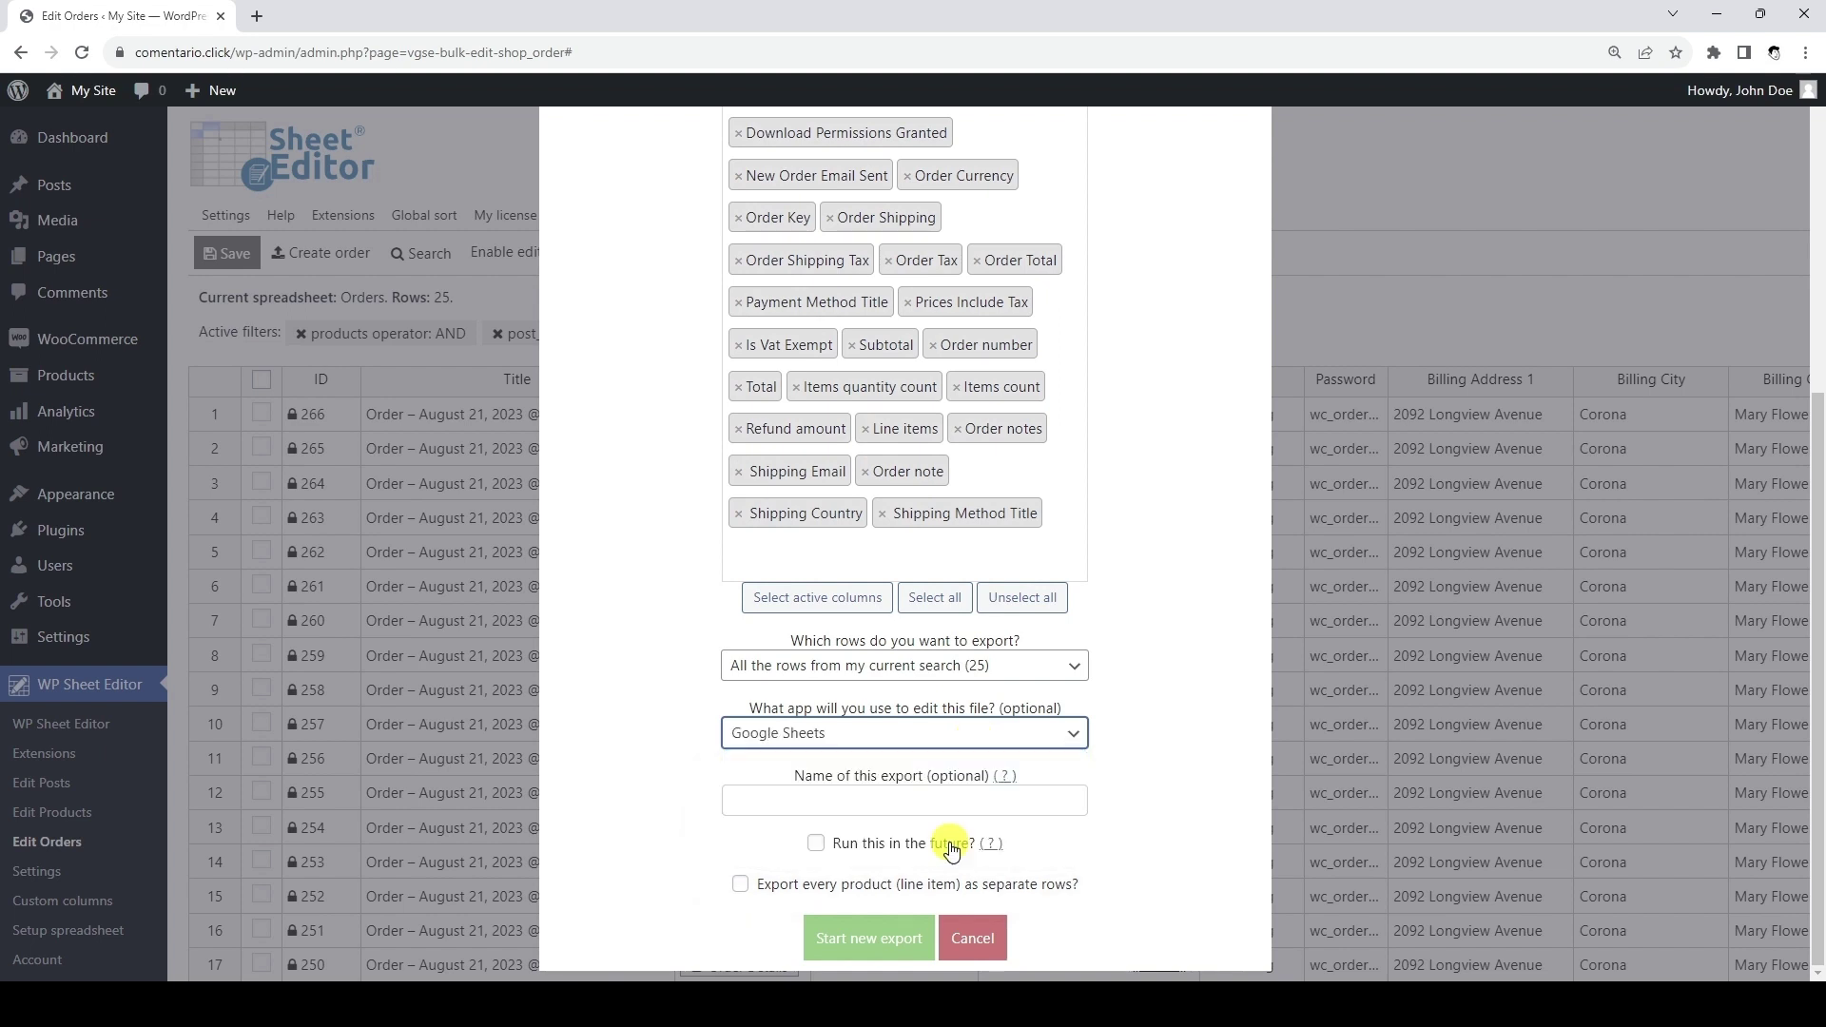
left_click(914, 802)
type("Orders in the last 24 hours with processing status")
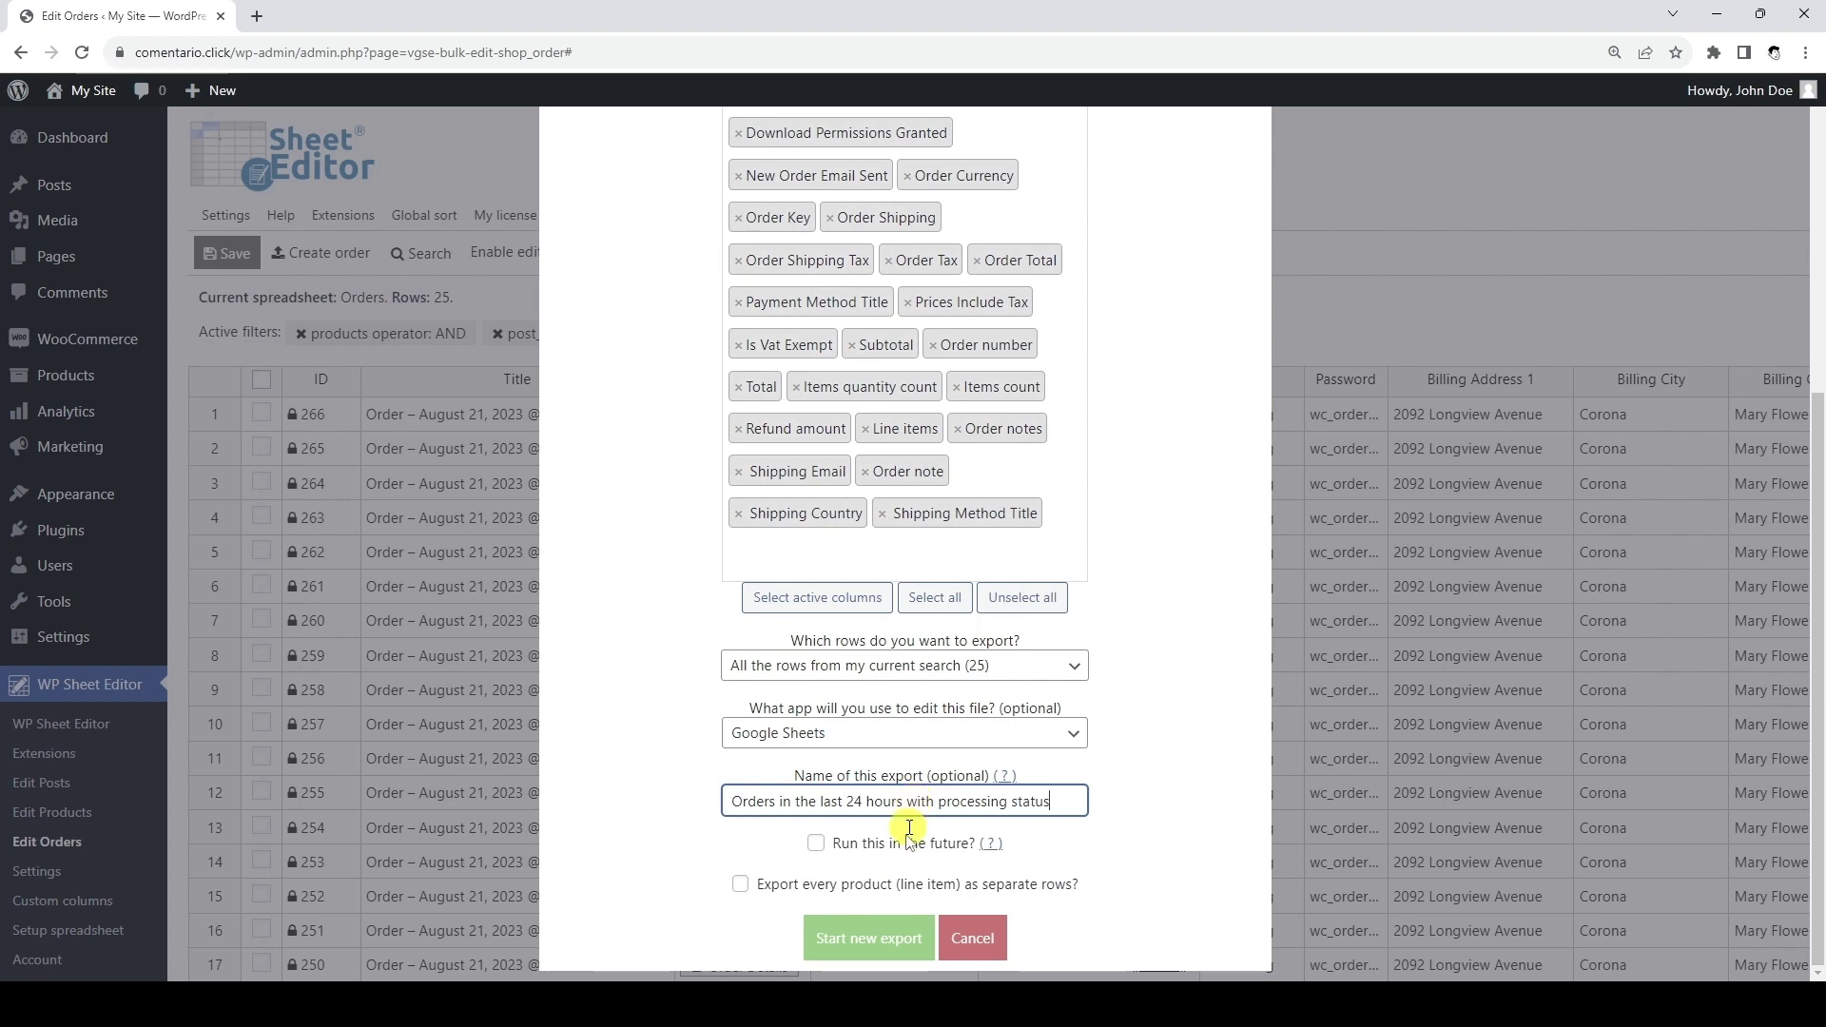
left_click(876, 940)
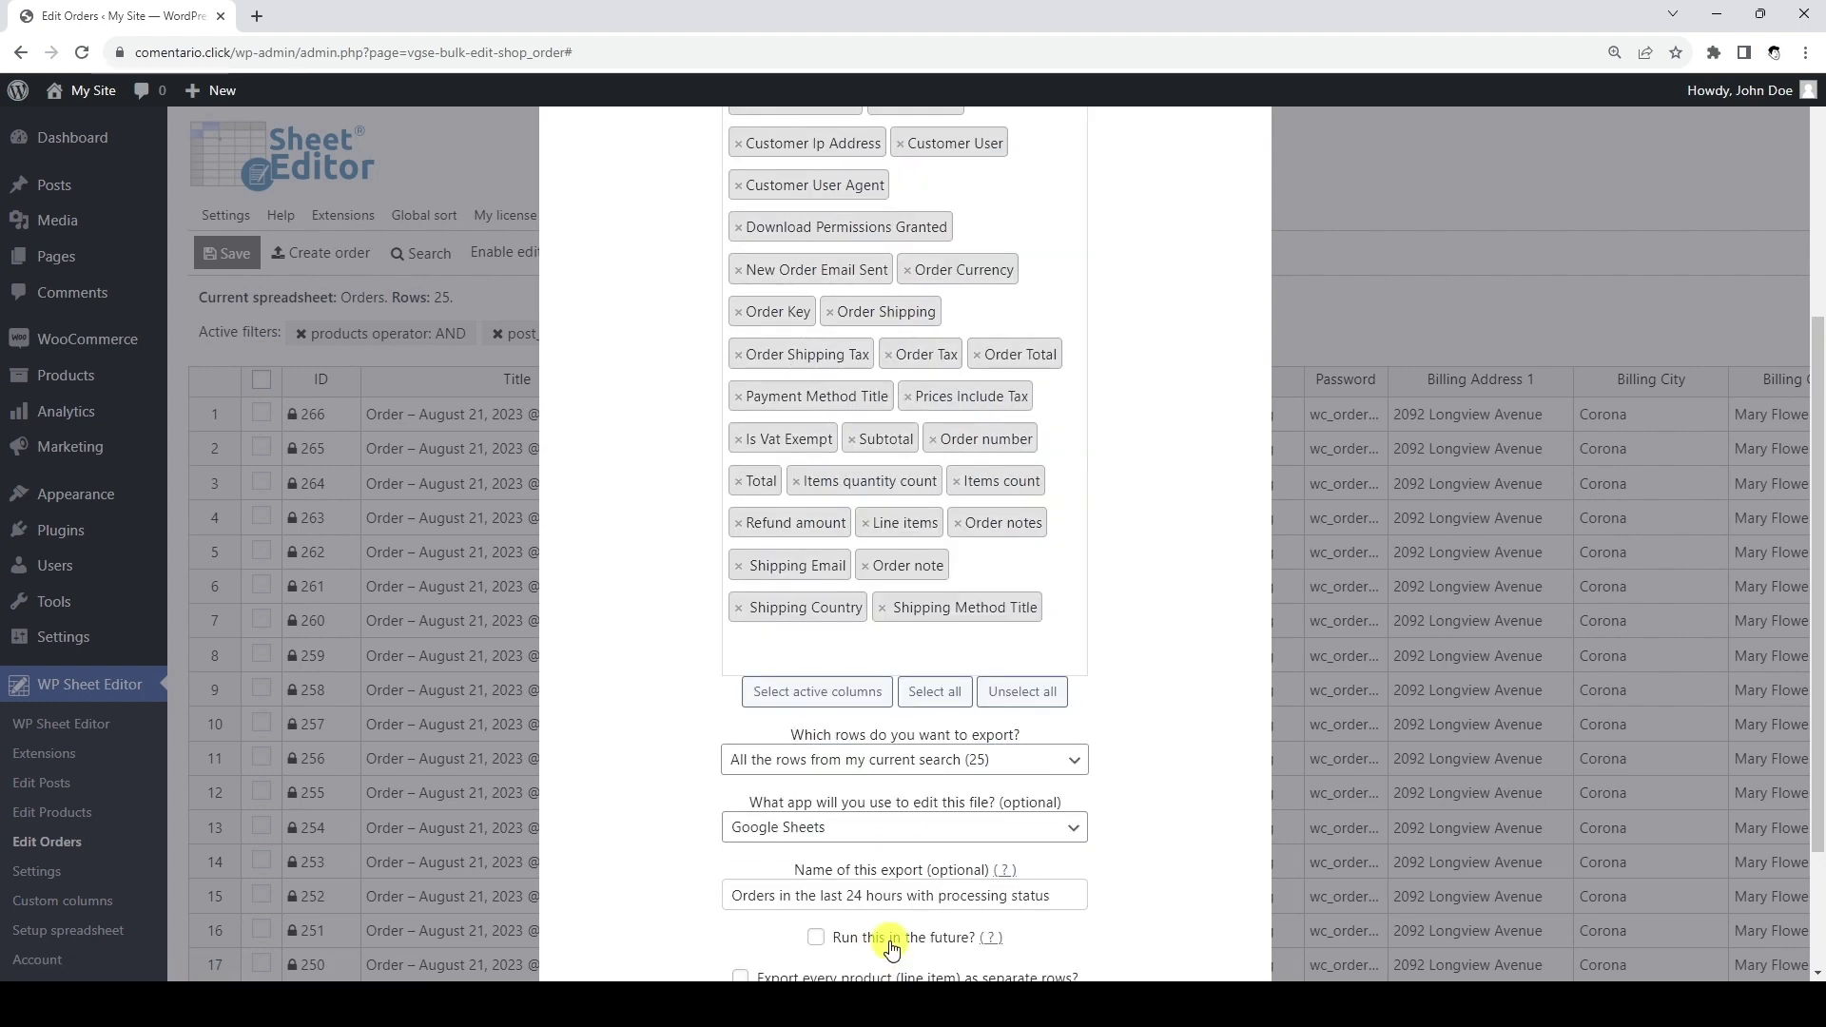
scroll(891, 941, "down", 2)
left_click(1124, 887)
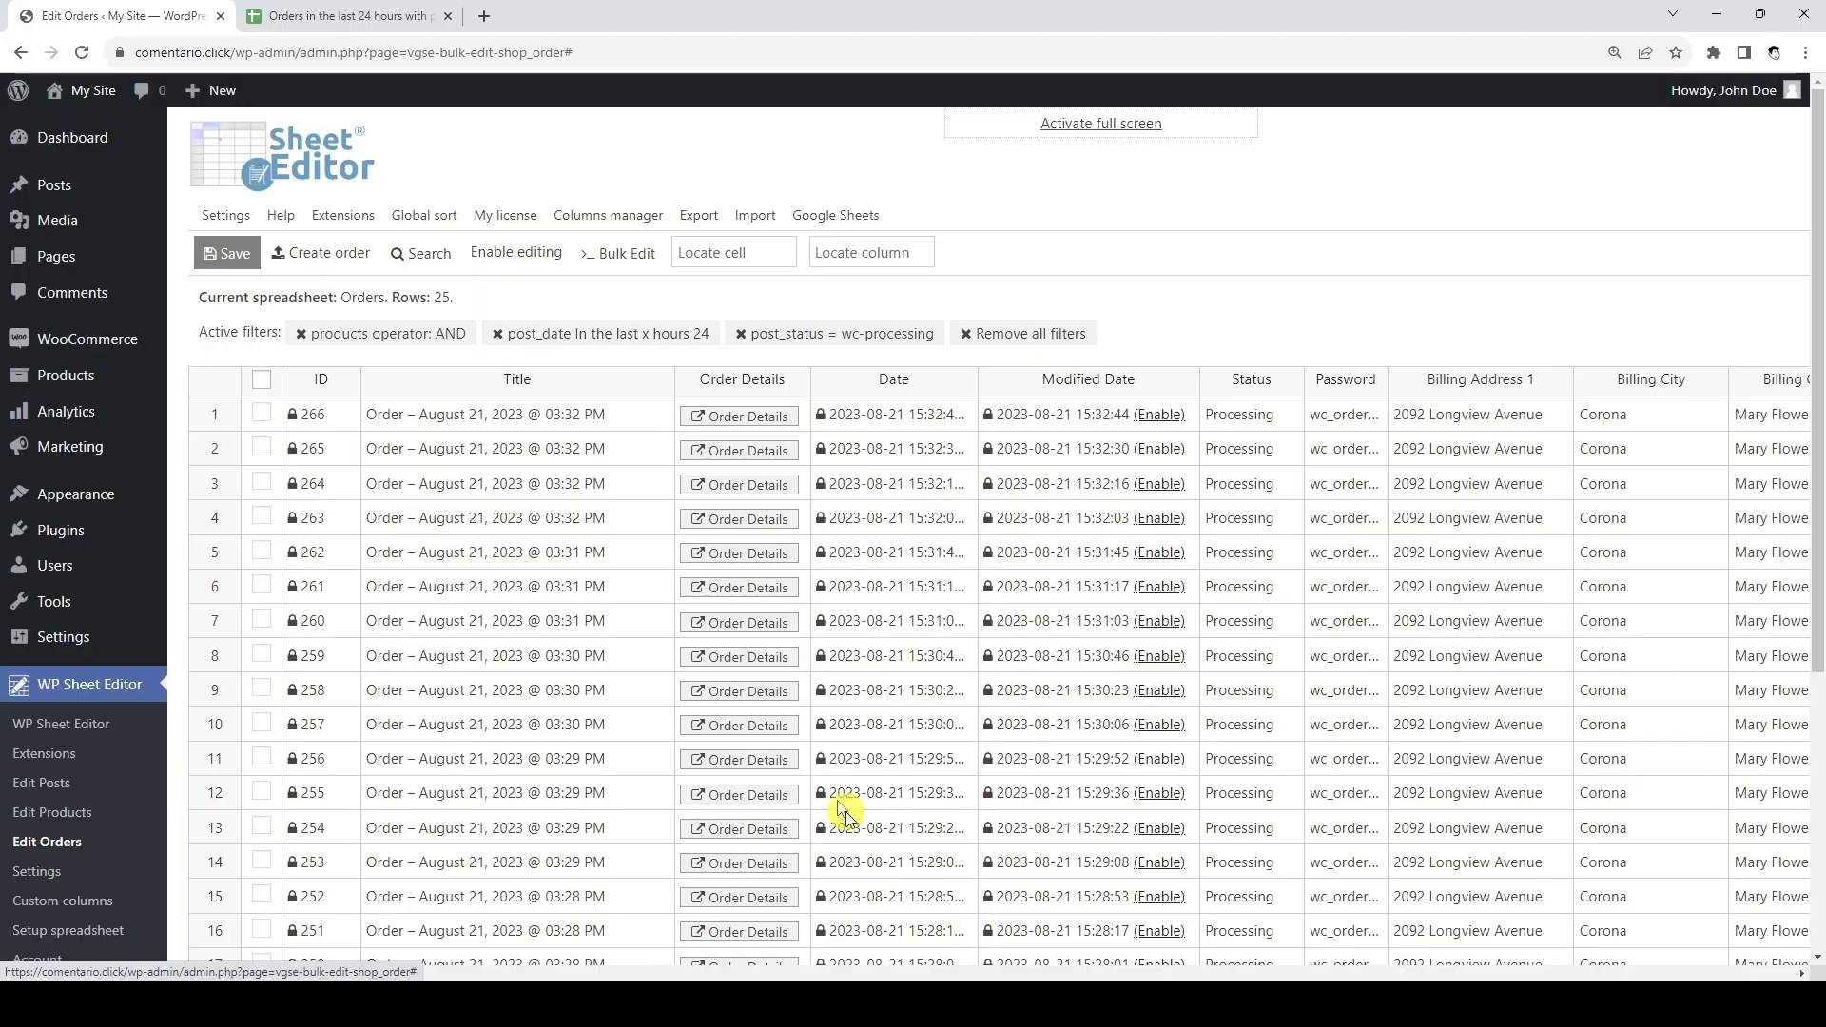
Enable editing in the orders spreadsheet and tick the checkboxes of rows 1, 2 and 6 through 11
left_click(523, 255)
left_click(262, 413)
left_click(262, 448)
left_click(261, 586)
left_click(262, 620)
left_click(262, 655)
left_click_drag(273, 724, 271, 756)
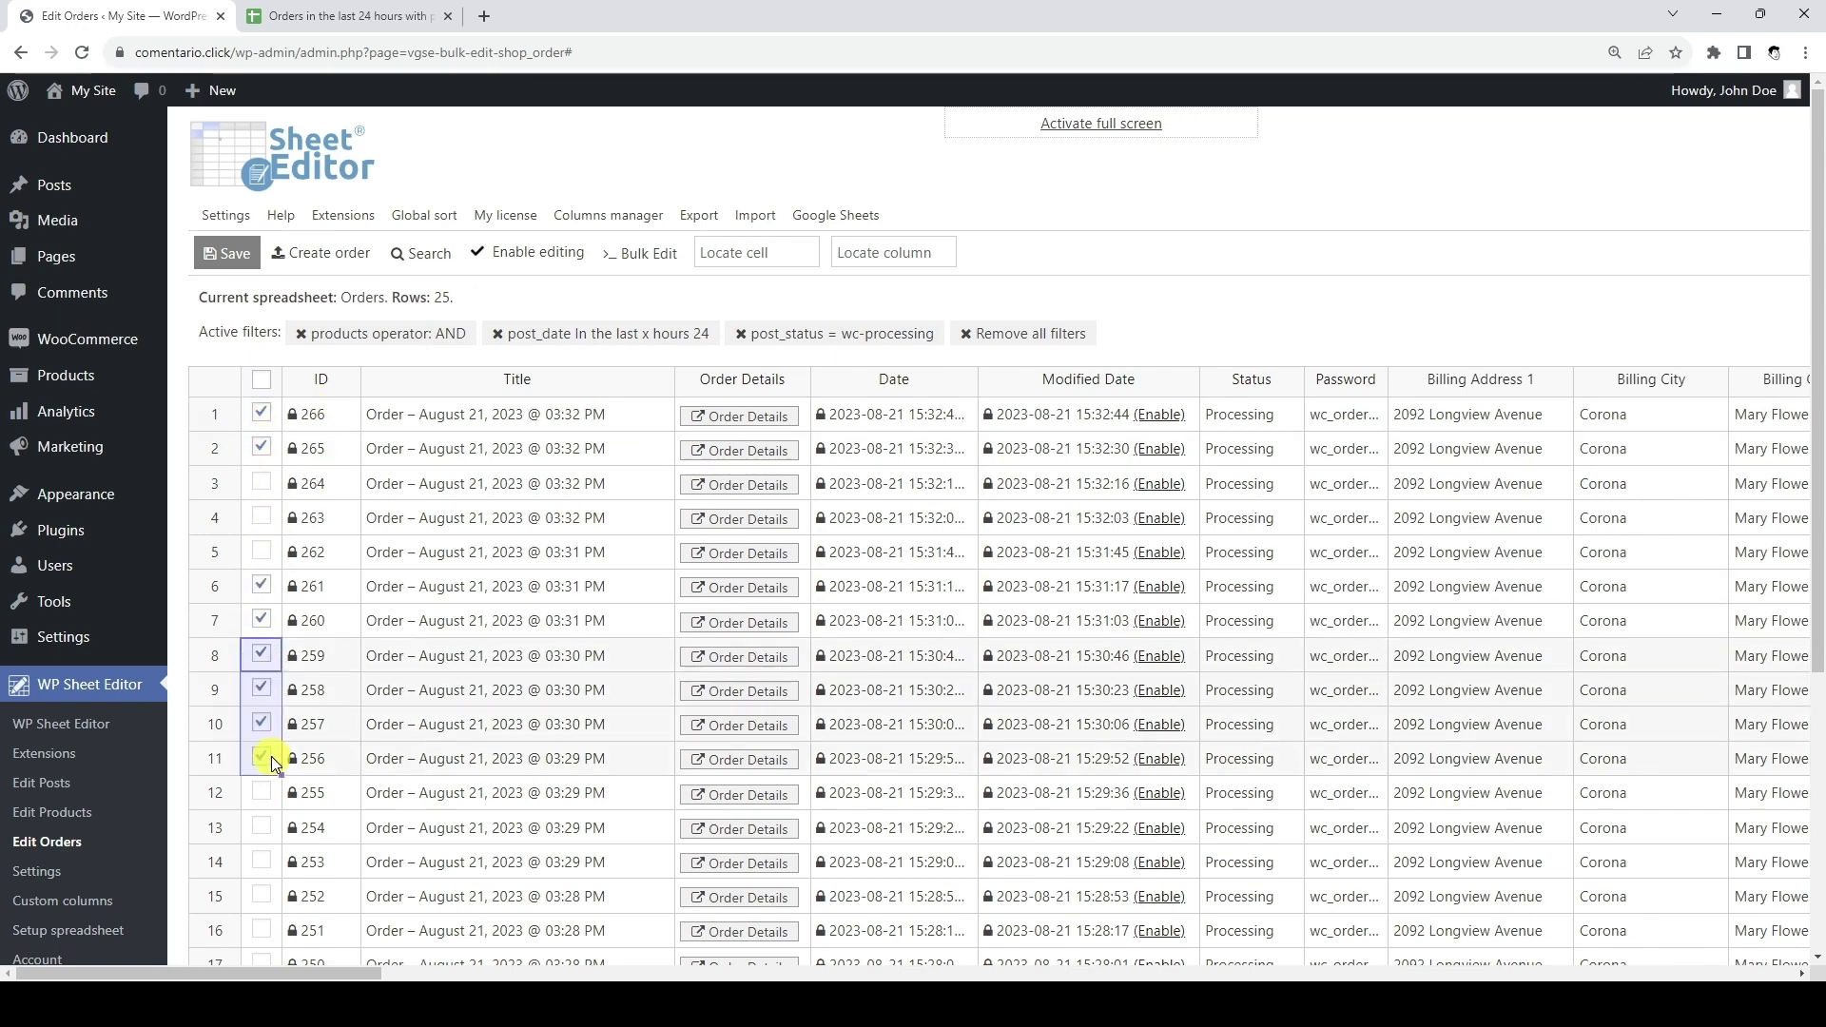
Export only the rows selected manually with the checkbox to Google Sheets and open the resulting sheet
left_click(700, 214)
scroll(700, 215, "down", 5)
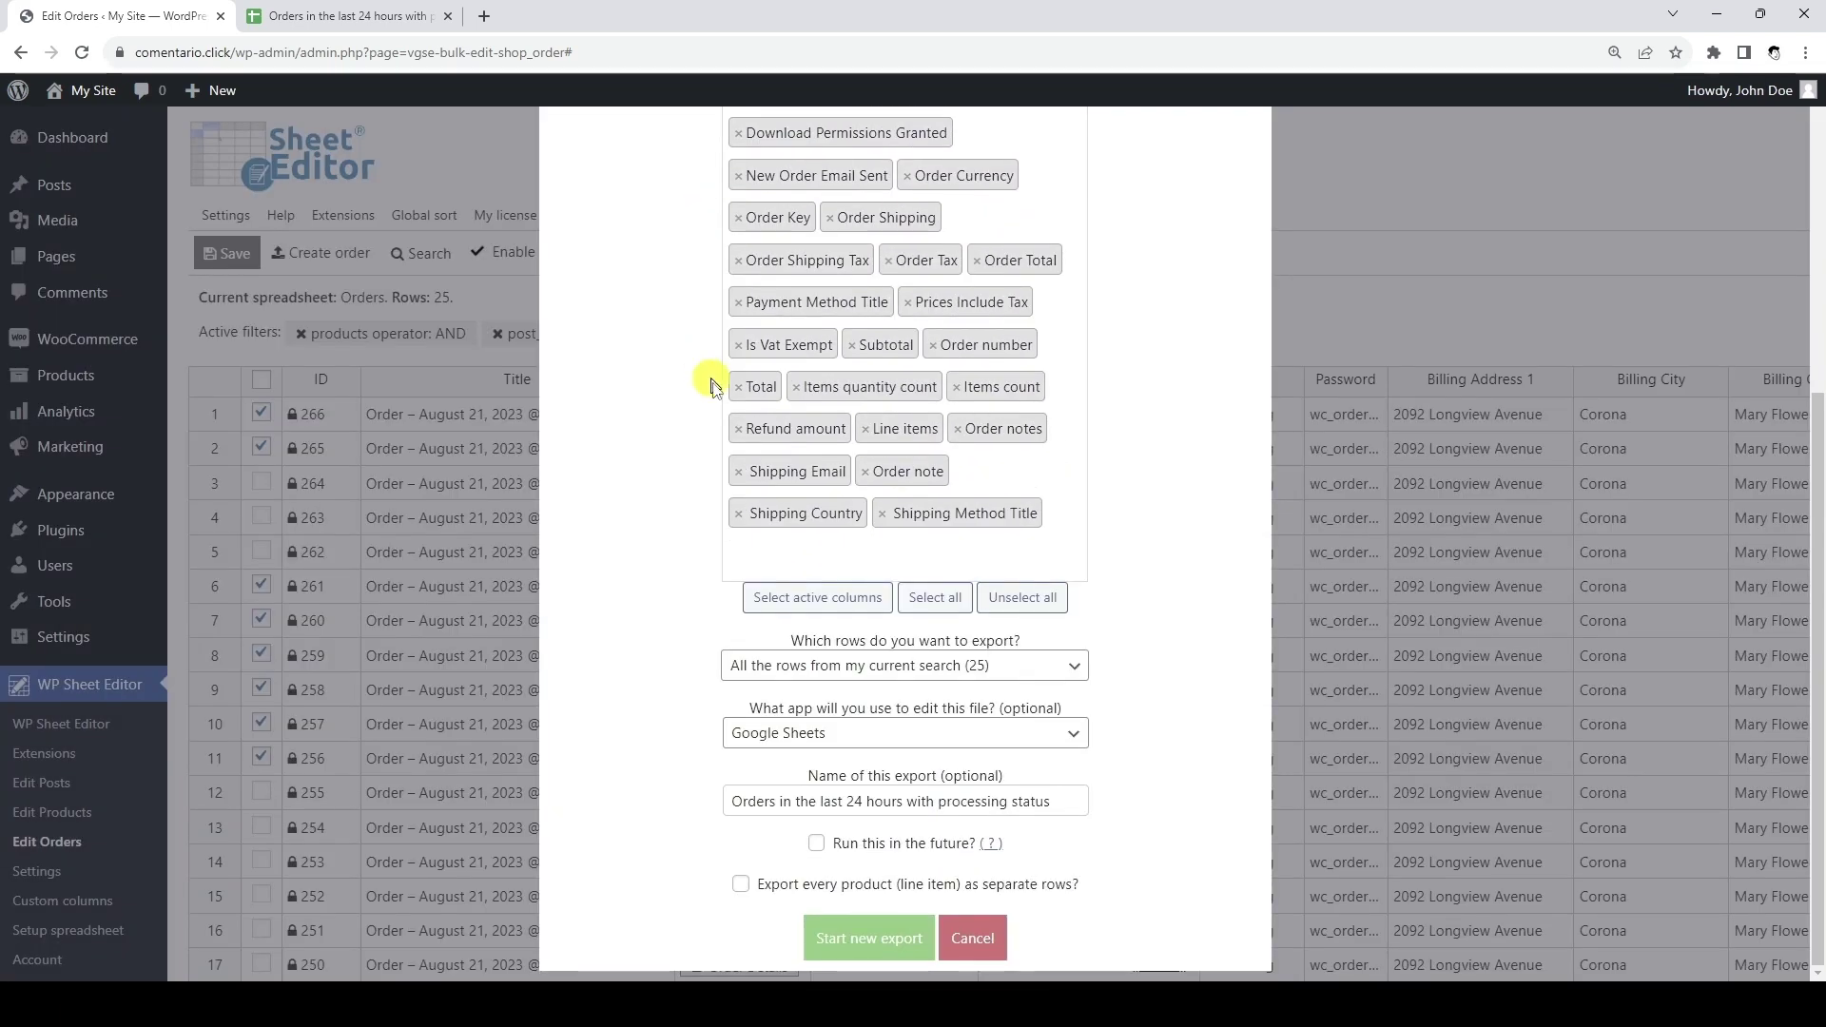
left_click(1037, 668)
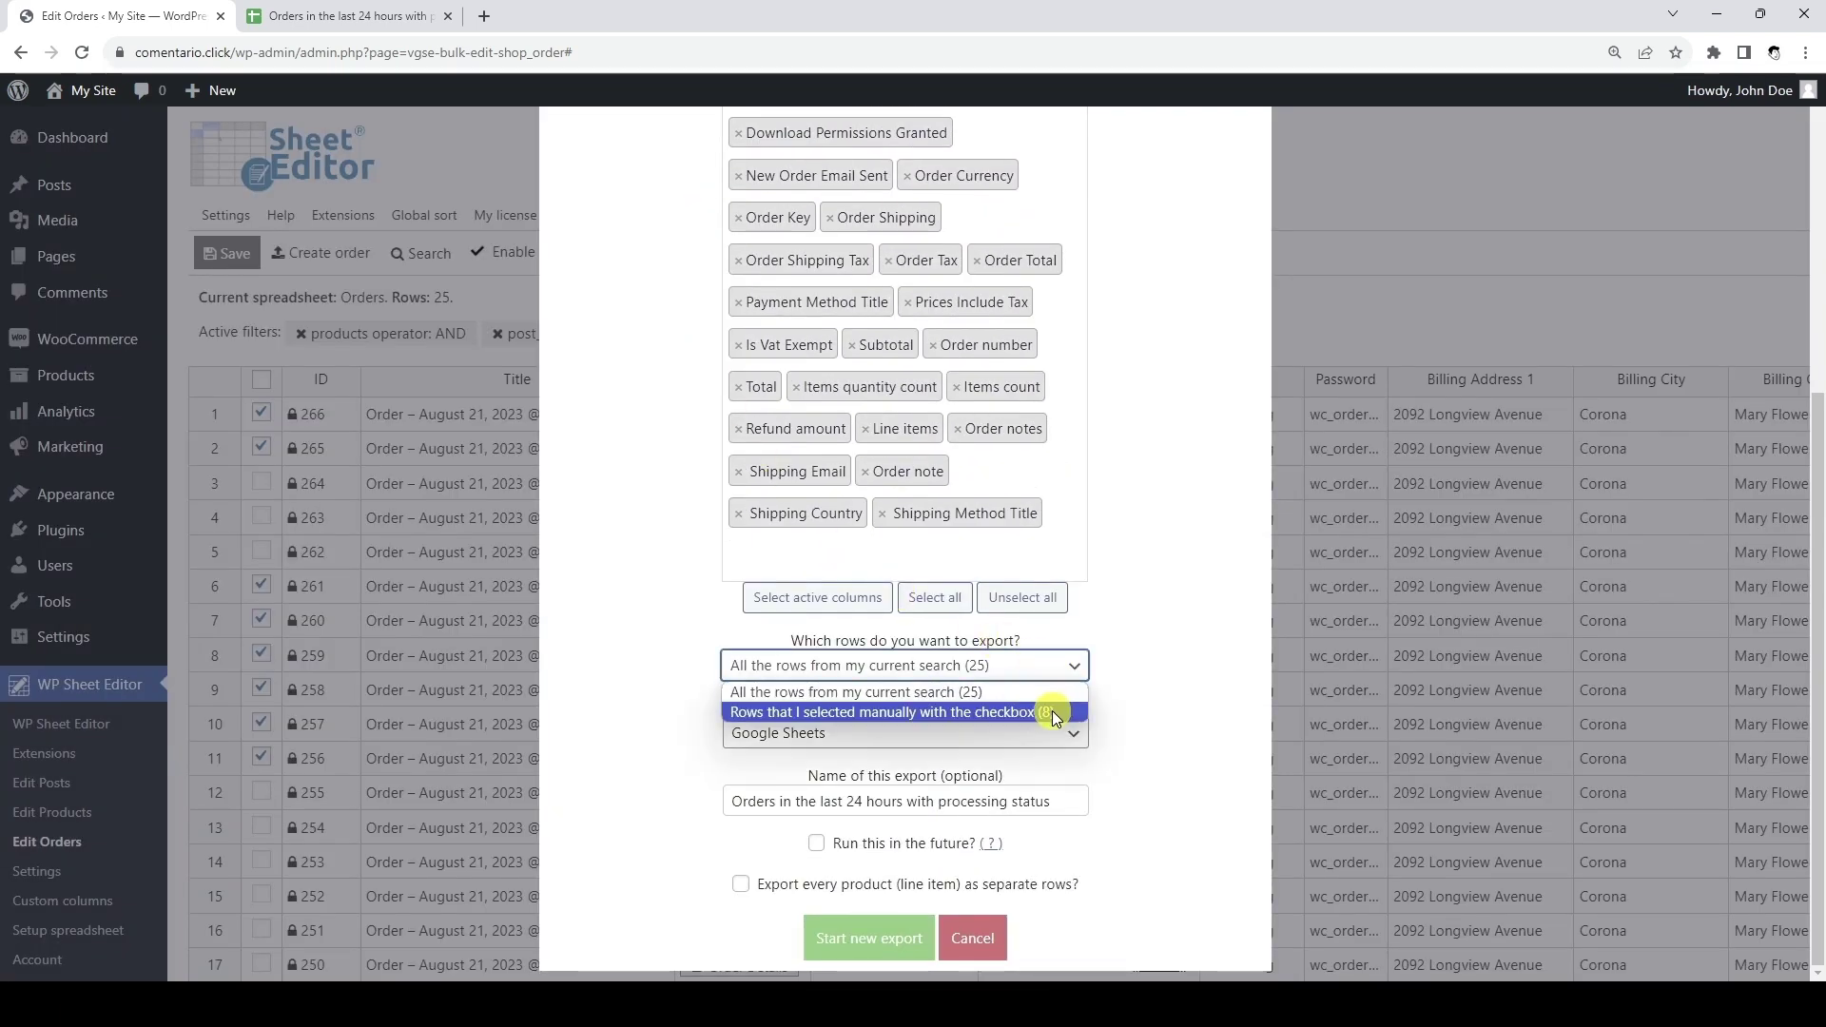
left_click(1044, 711)
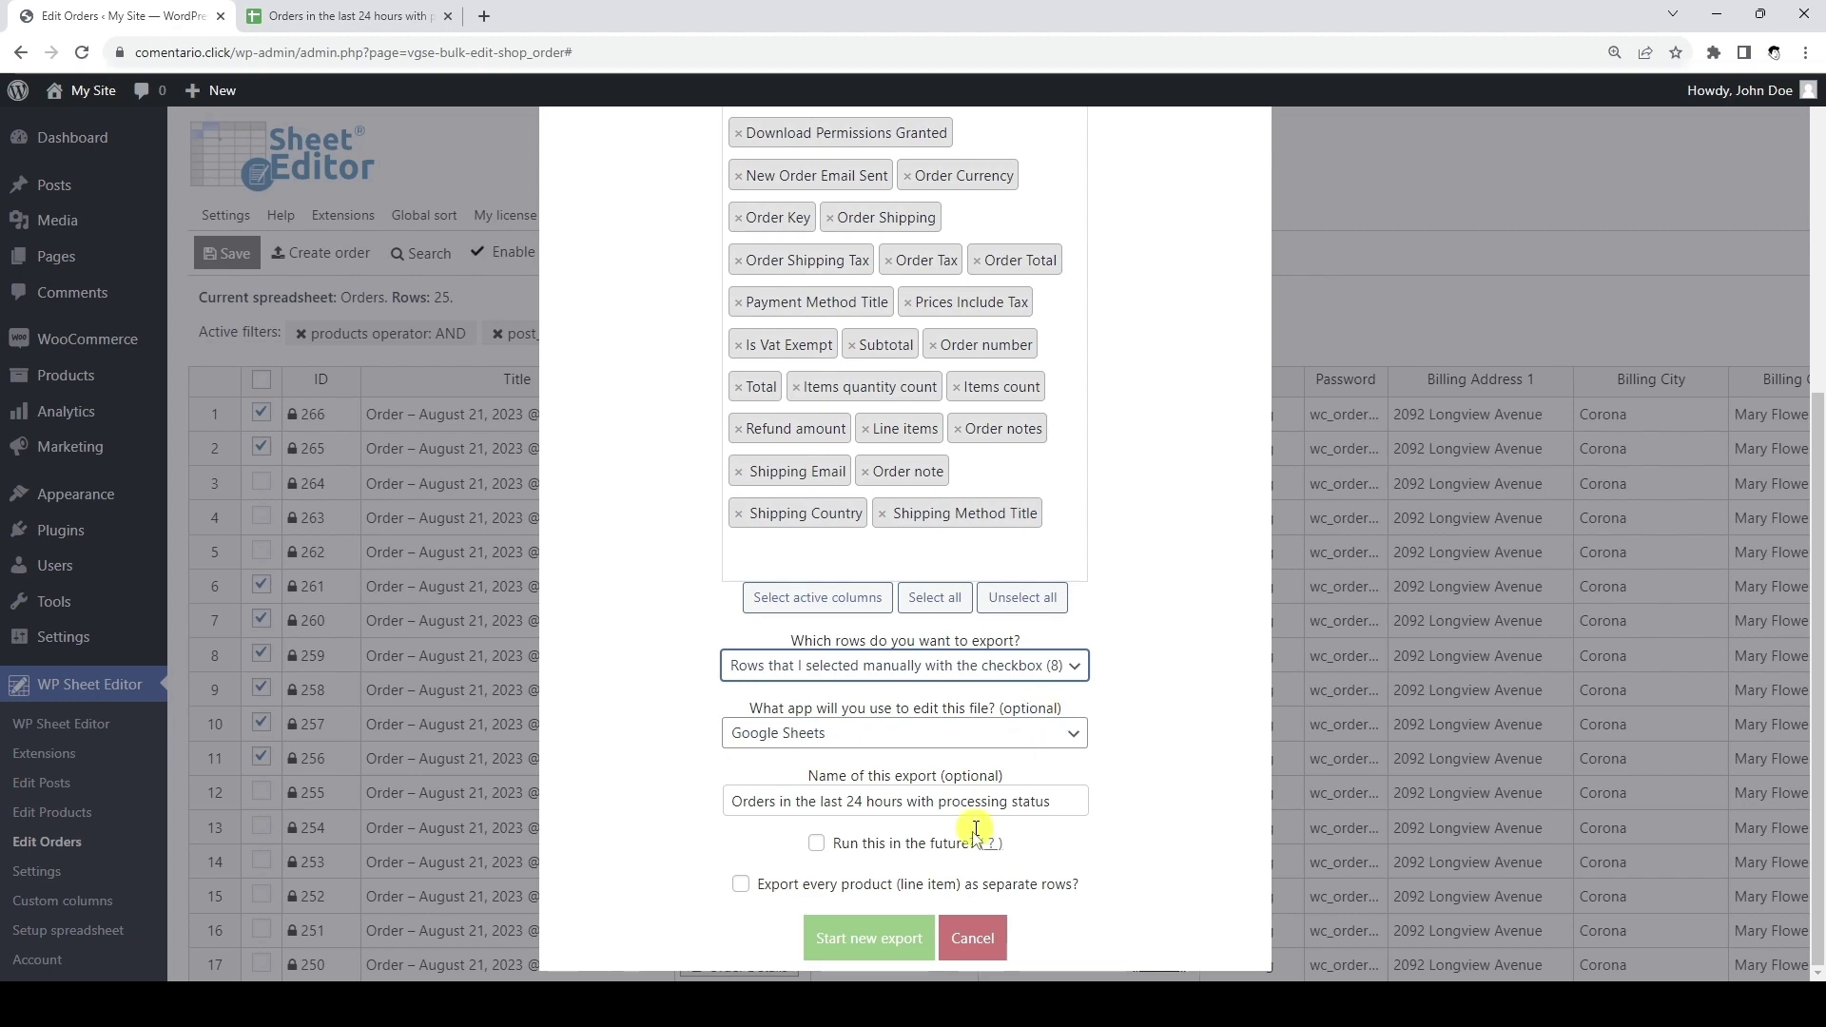
left_click(867, 939)
scroll(889, 932, "down", 2)
left_click(1103, 885)
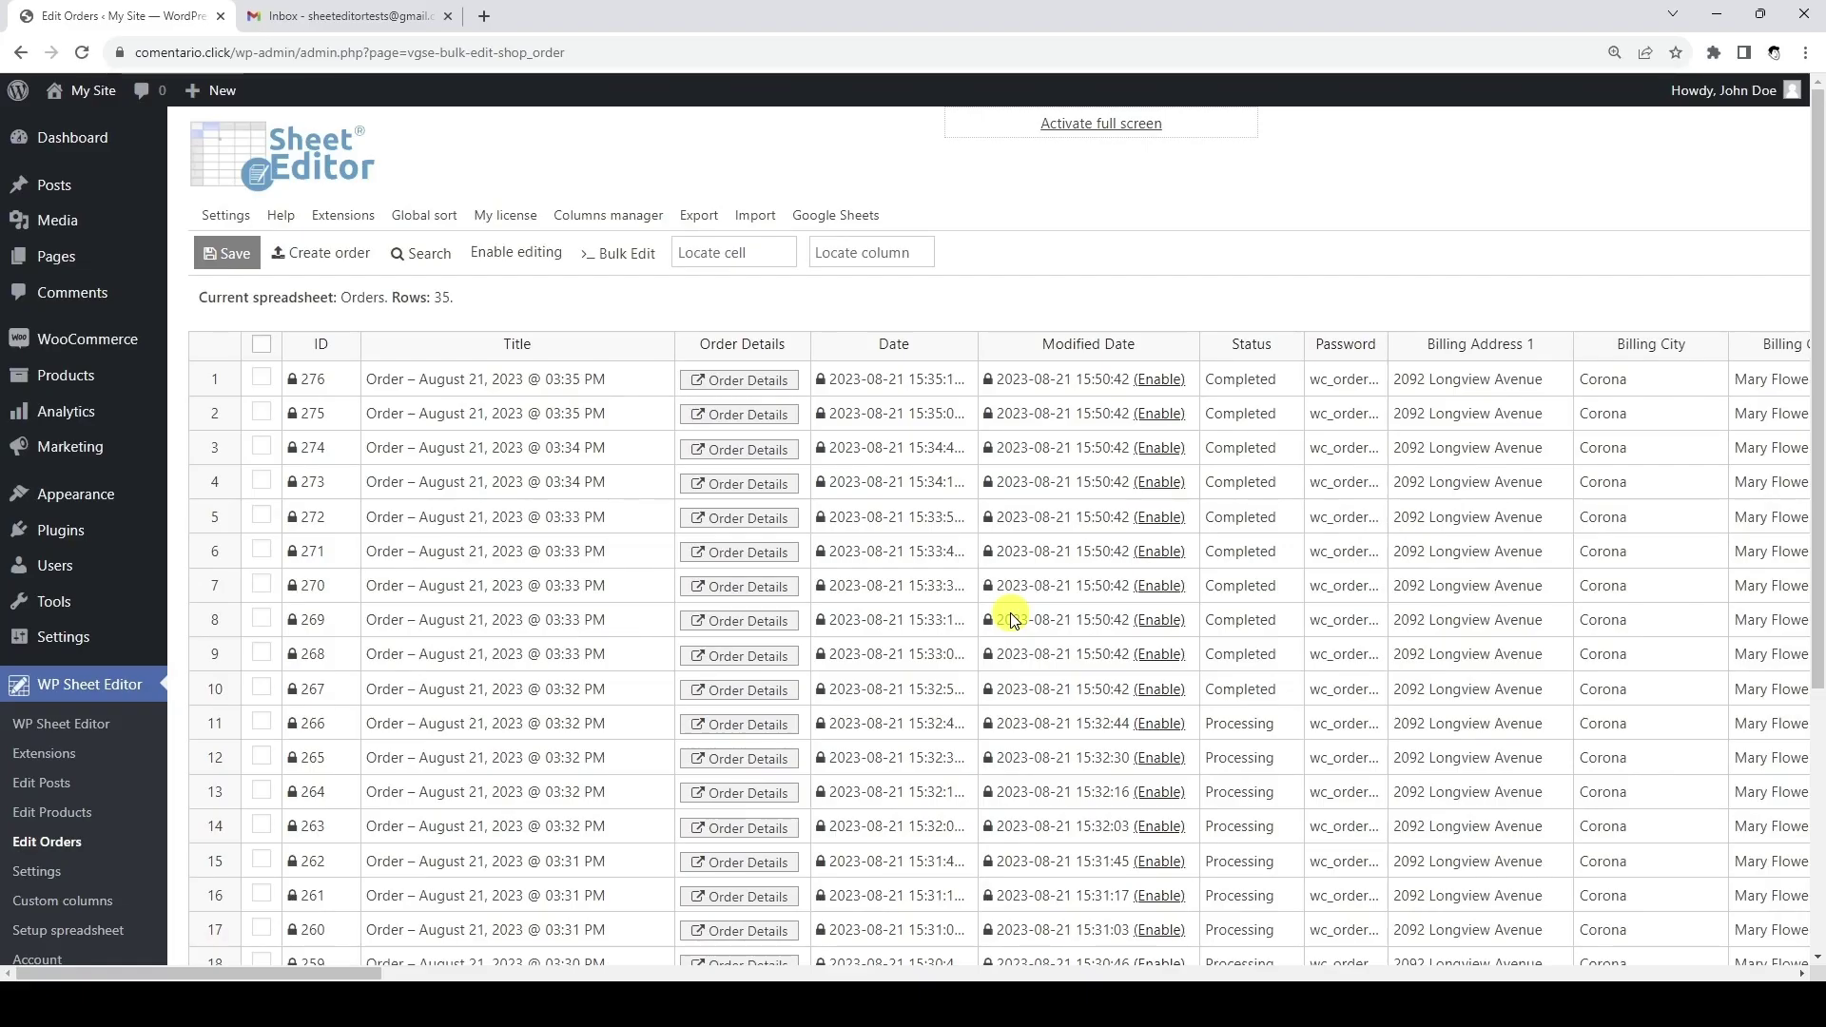
Set up an export of the active columns for all rows of the current search to Google Sheets, named "My WooCommerce orders"
left_click(699, 216)
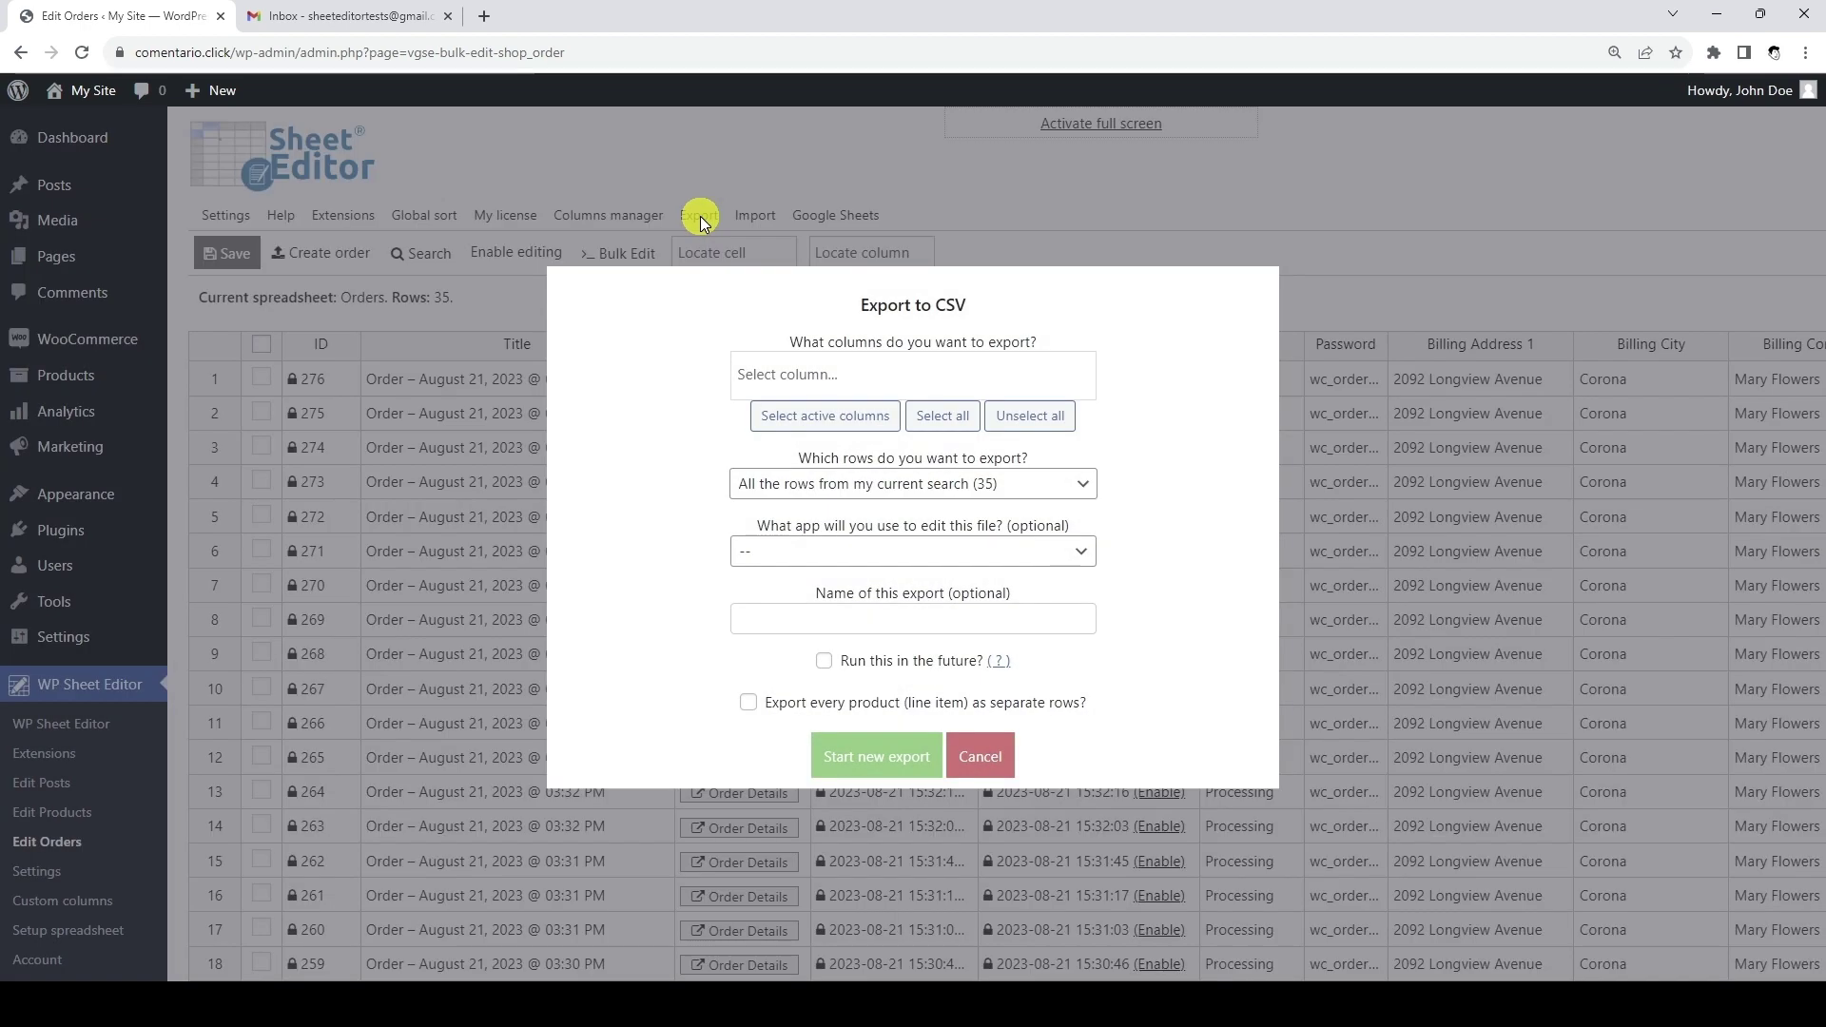
left_click(837, 416)
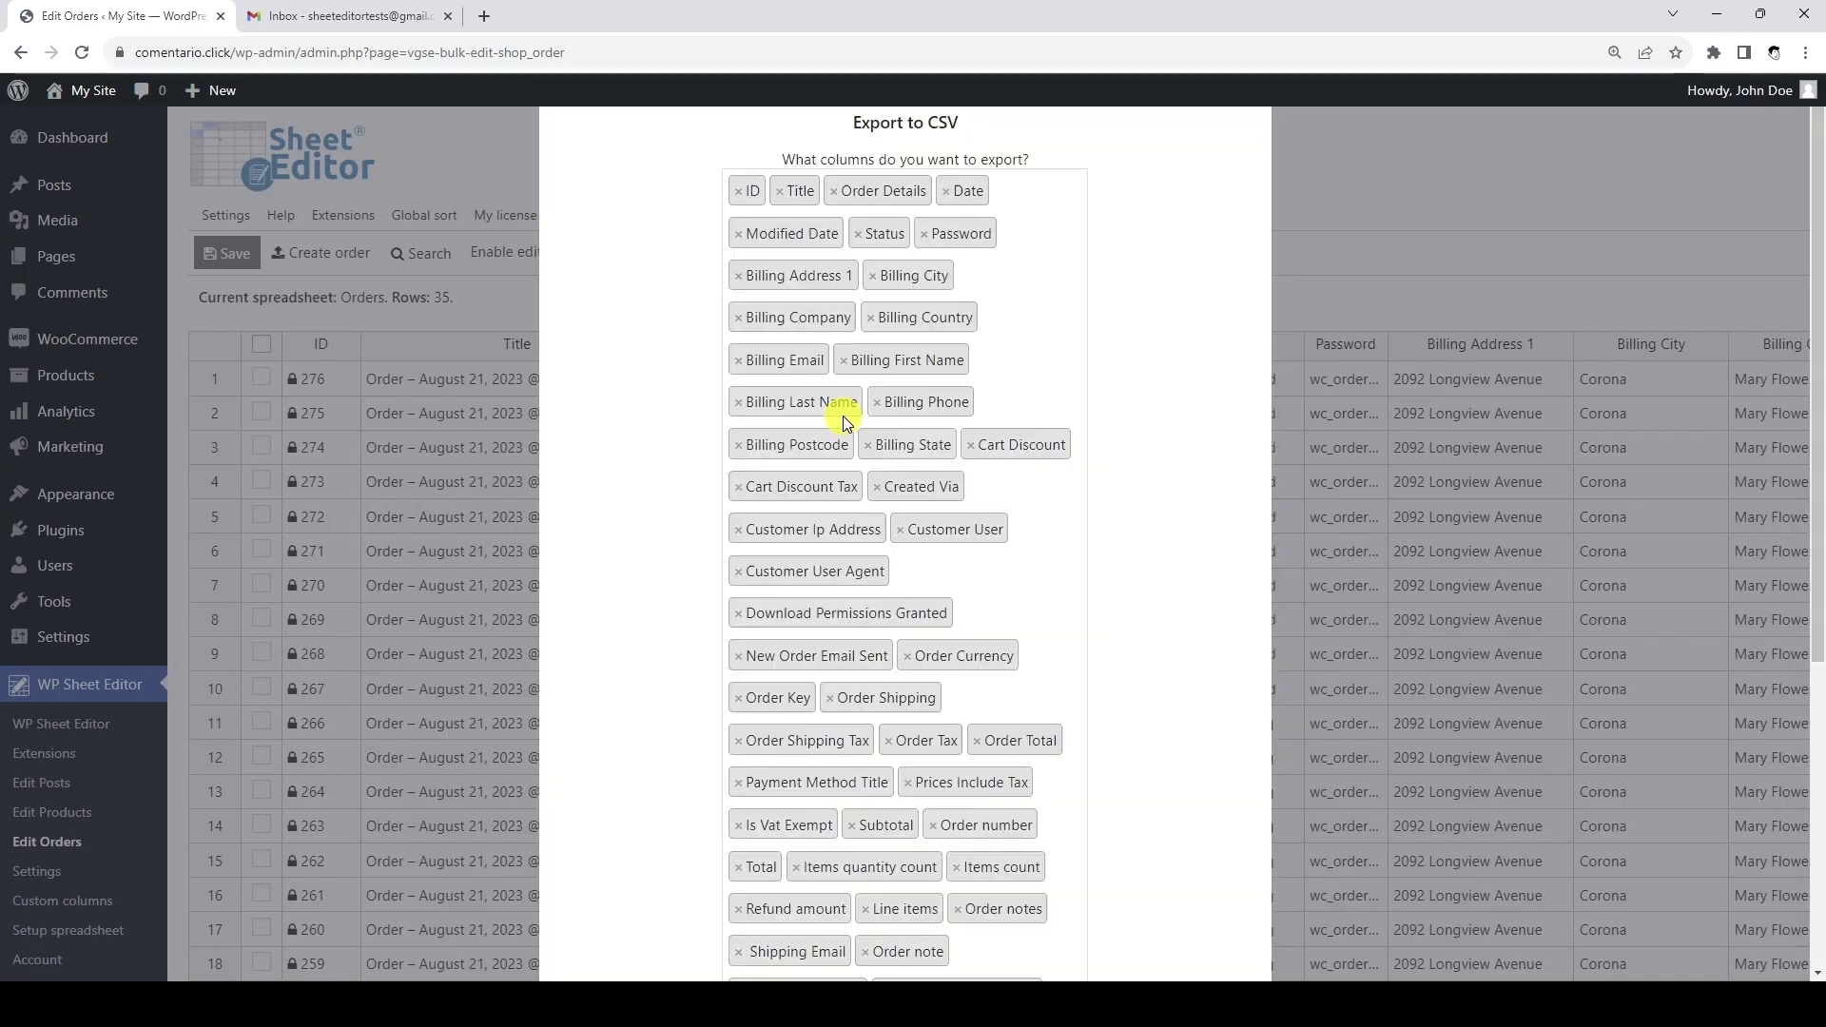
scroll(845, 418, "down", 5)
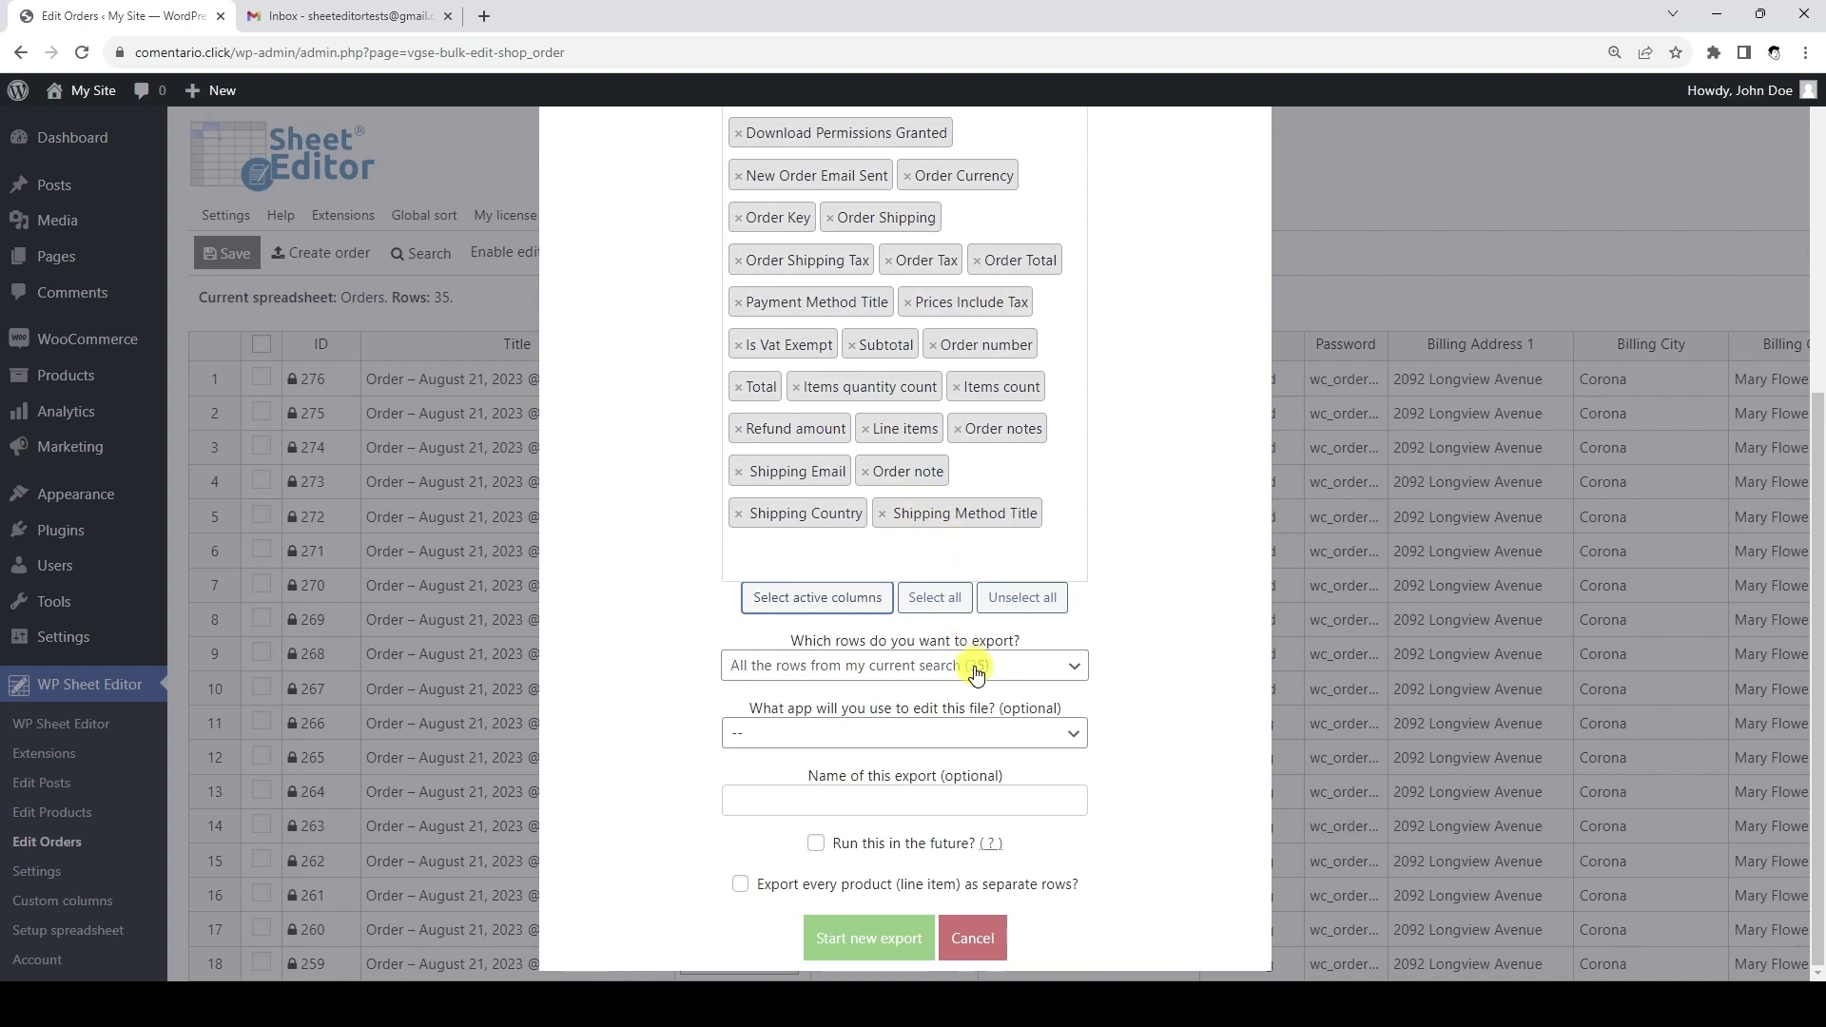
left_click(975, 667)
left_click(979, 691)
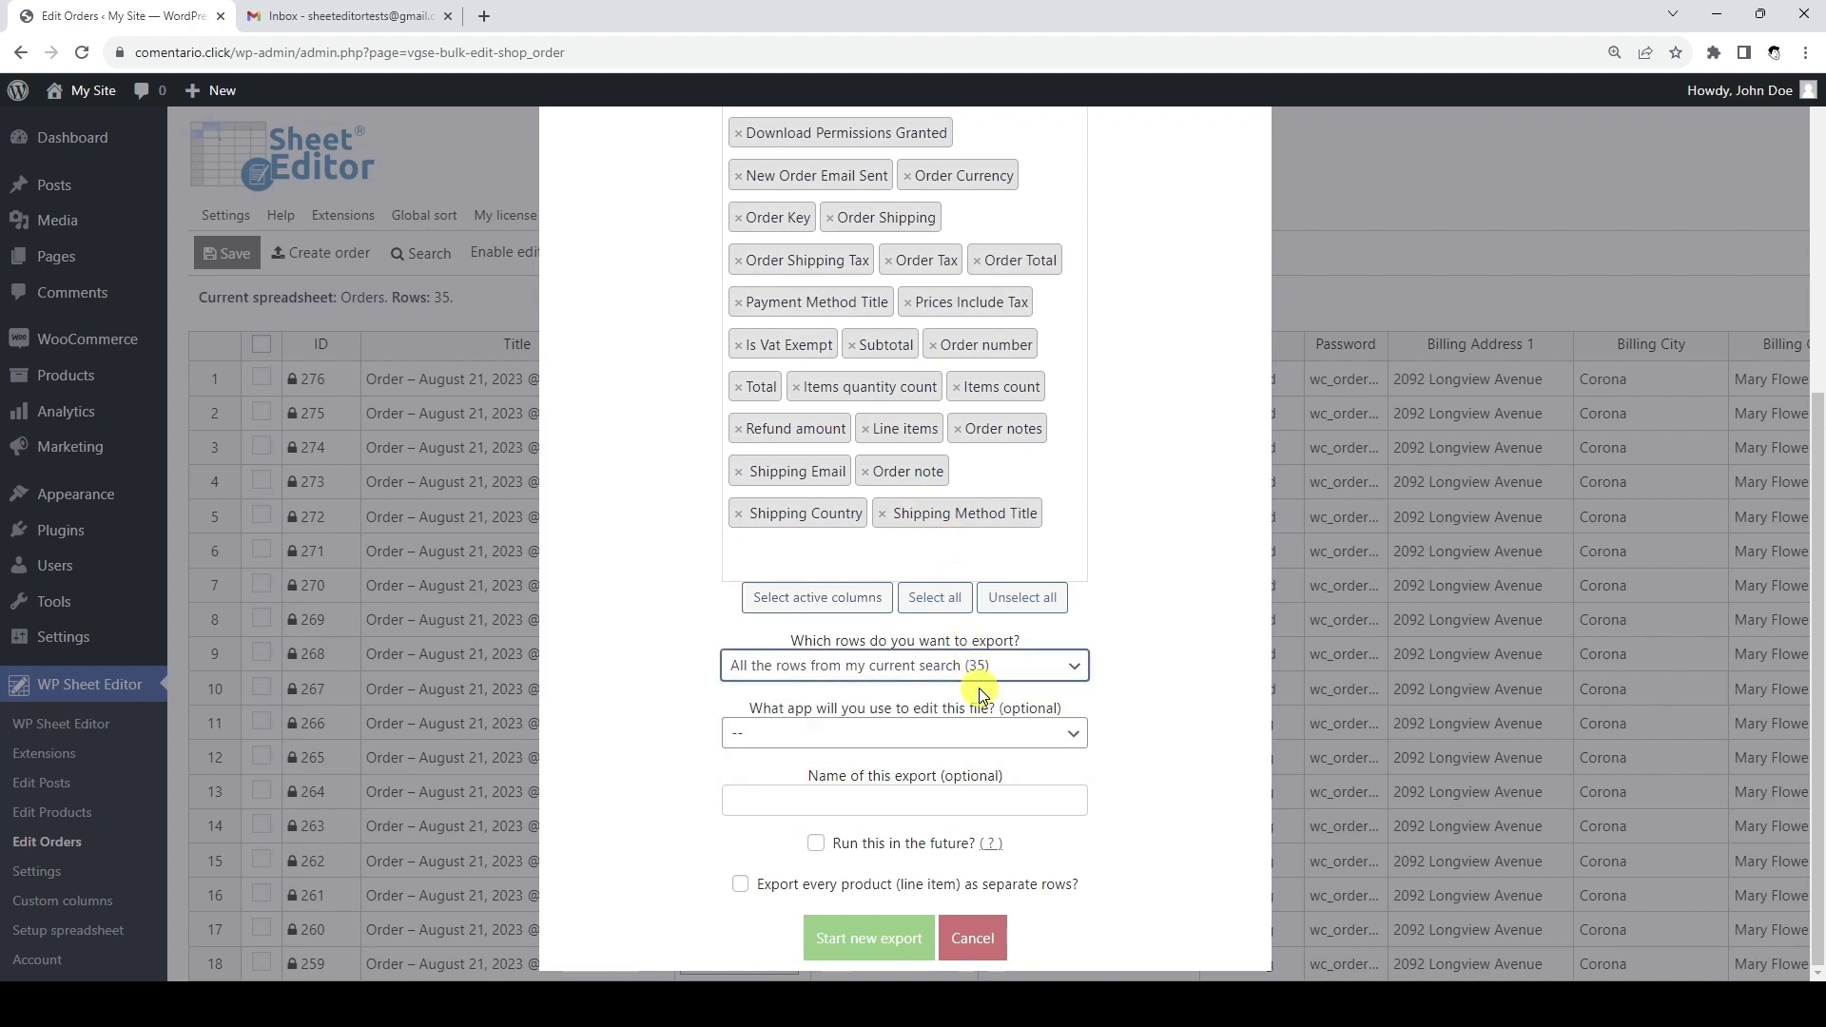
left_click(980, 725)
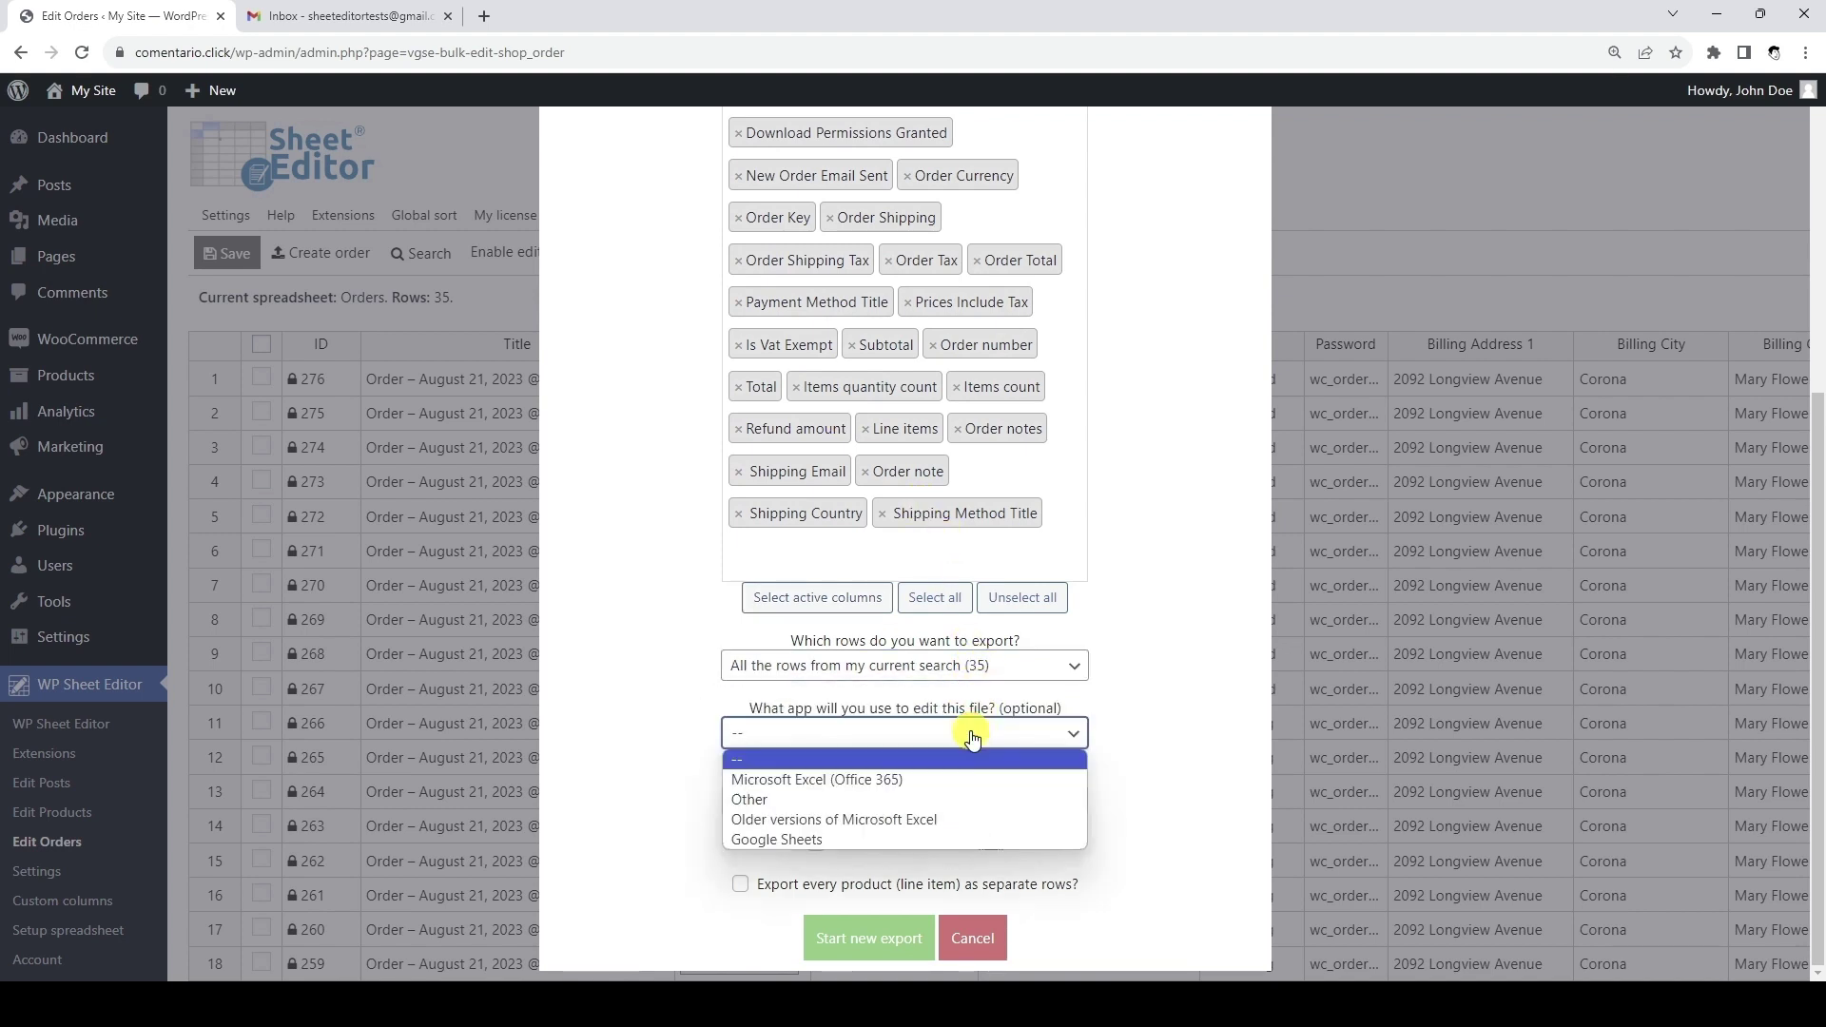
left_click(944, 841)
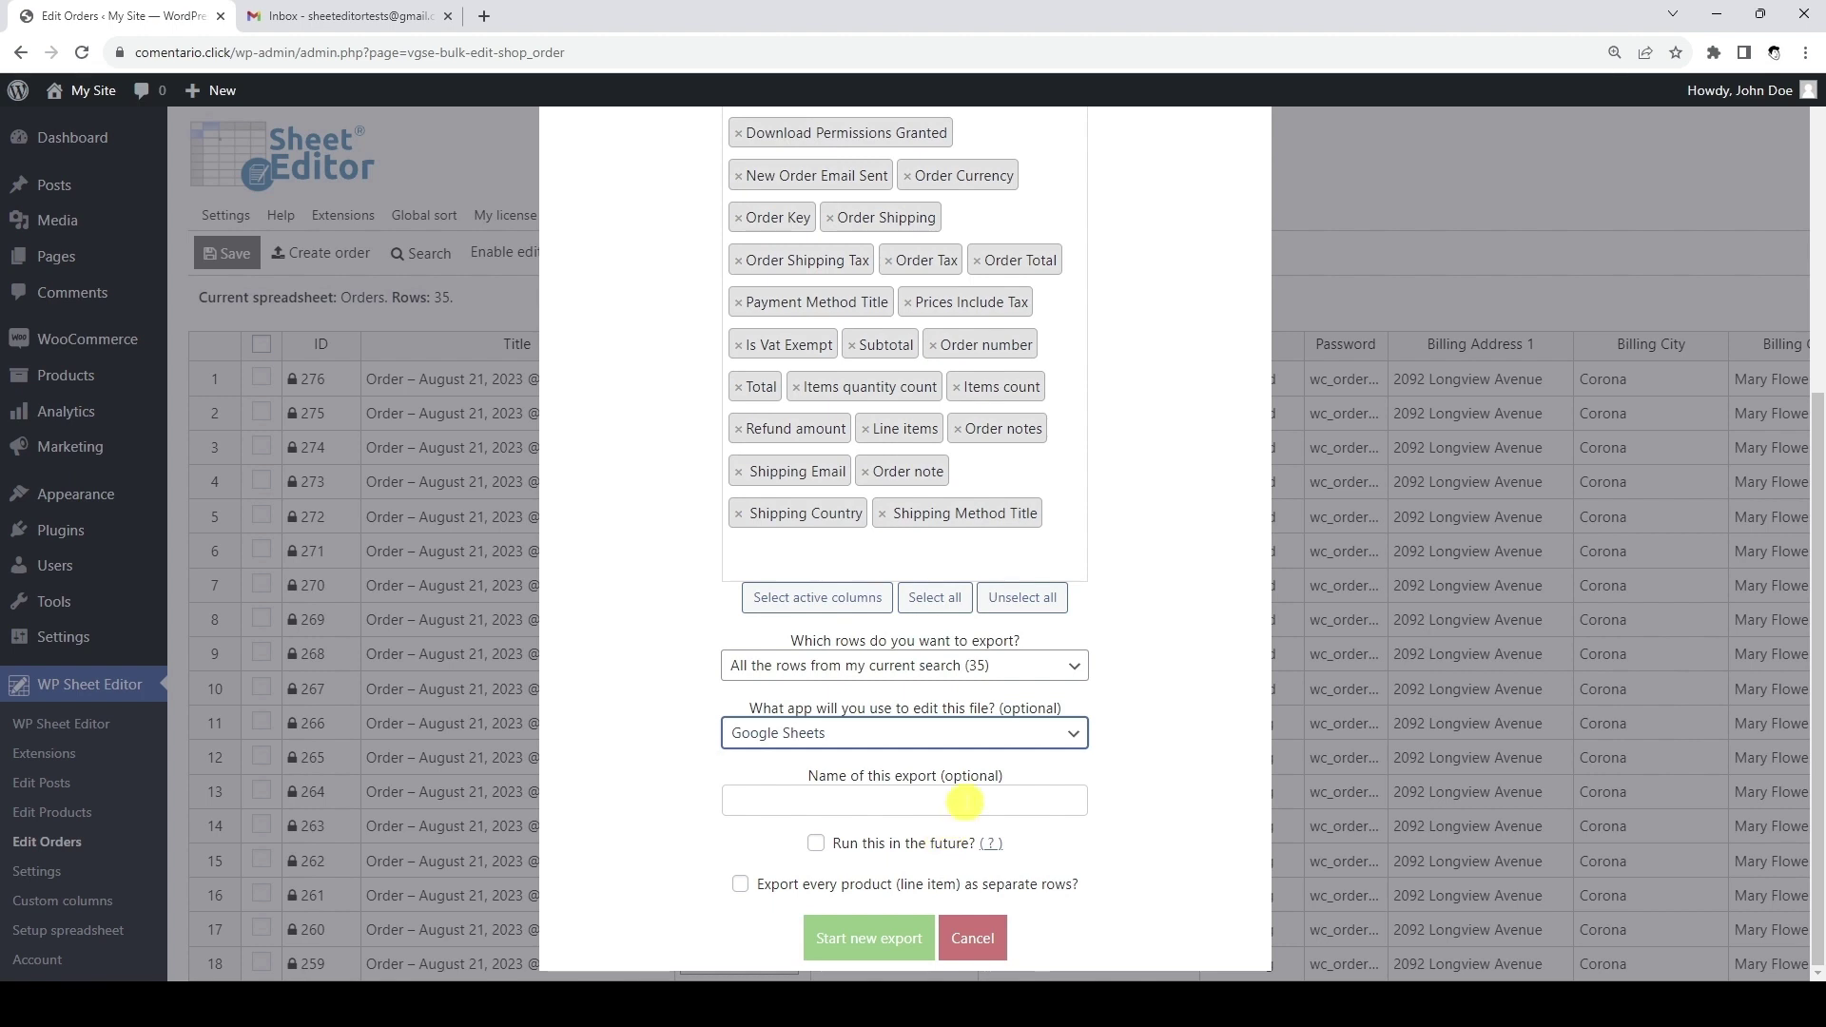
left_click(964, 803)
type("My WooCommerce orders")
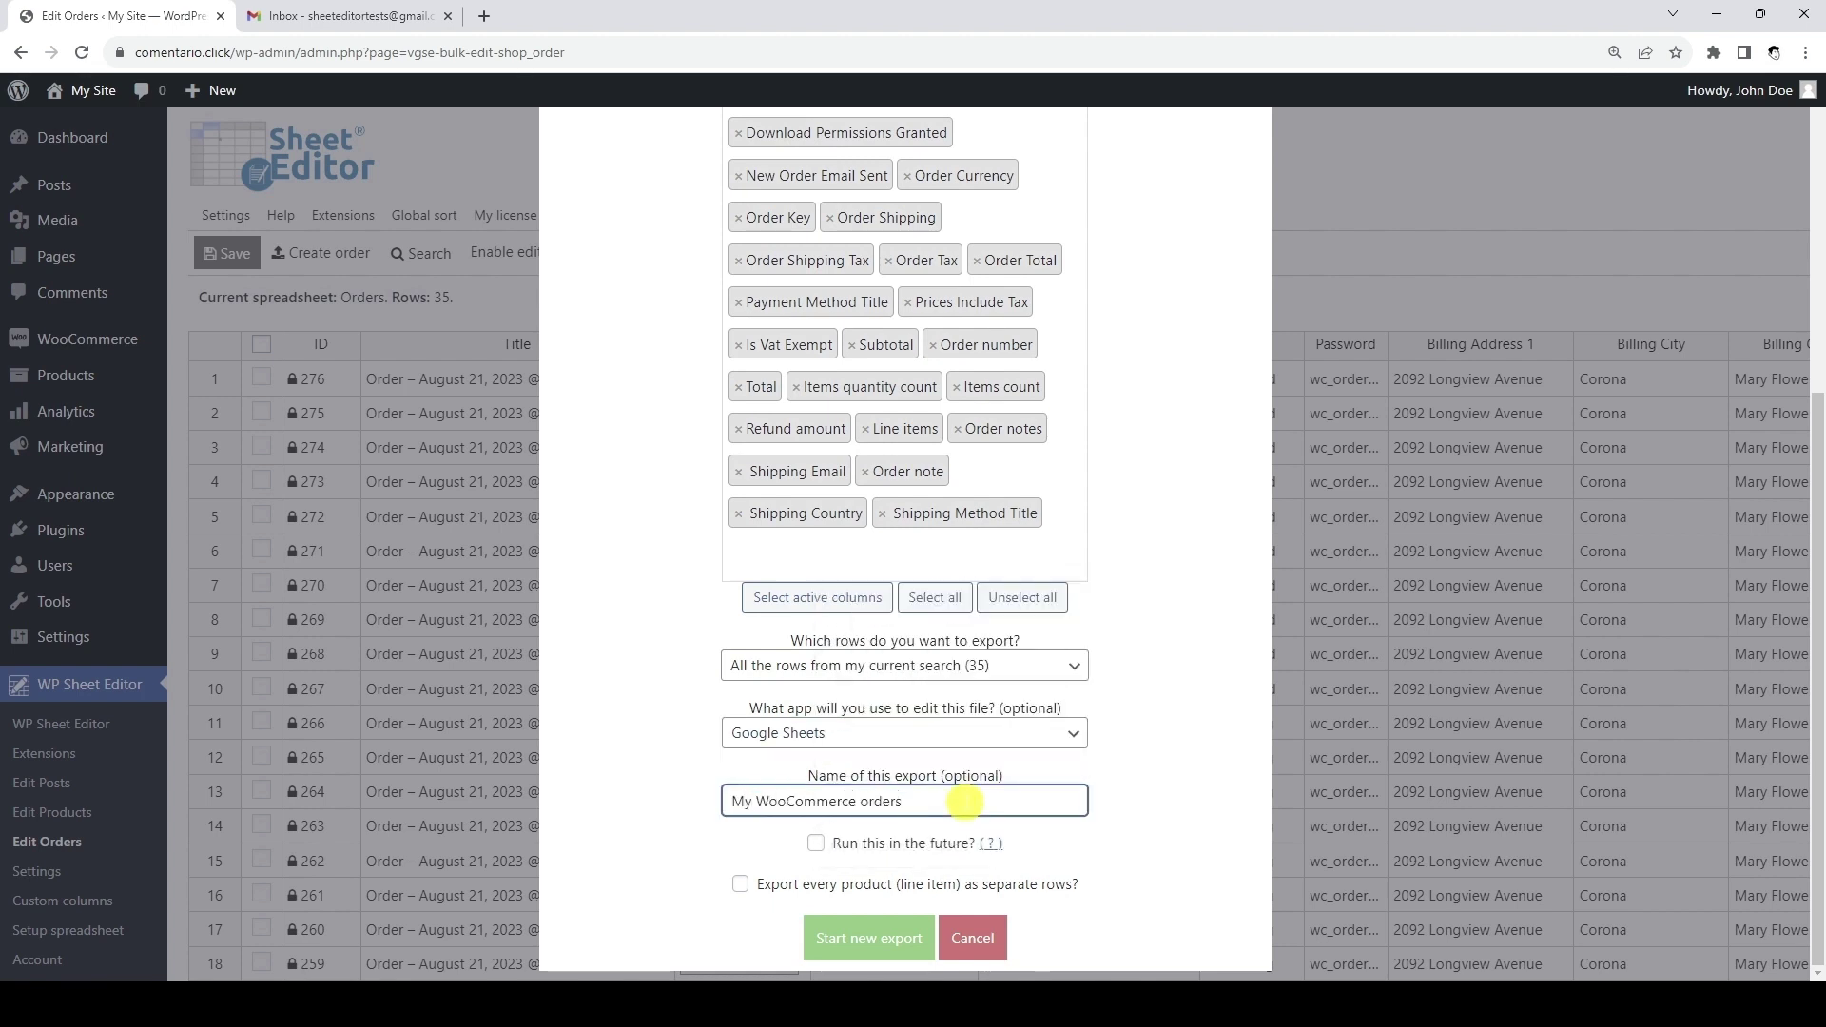
Set the export to run in the future, on 08/22/2023 at 01:20:00 PM
left_click(818, 843)
scroll(825, 843, "down", 2)
left_click(1070, 732)
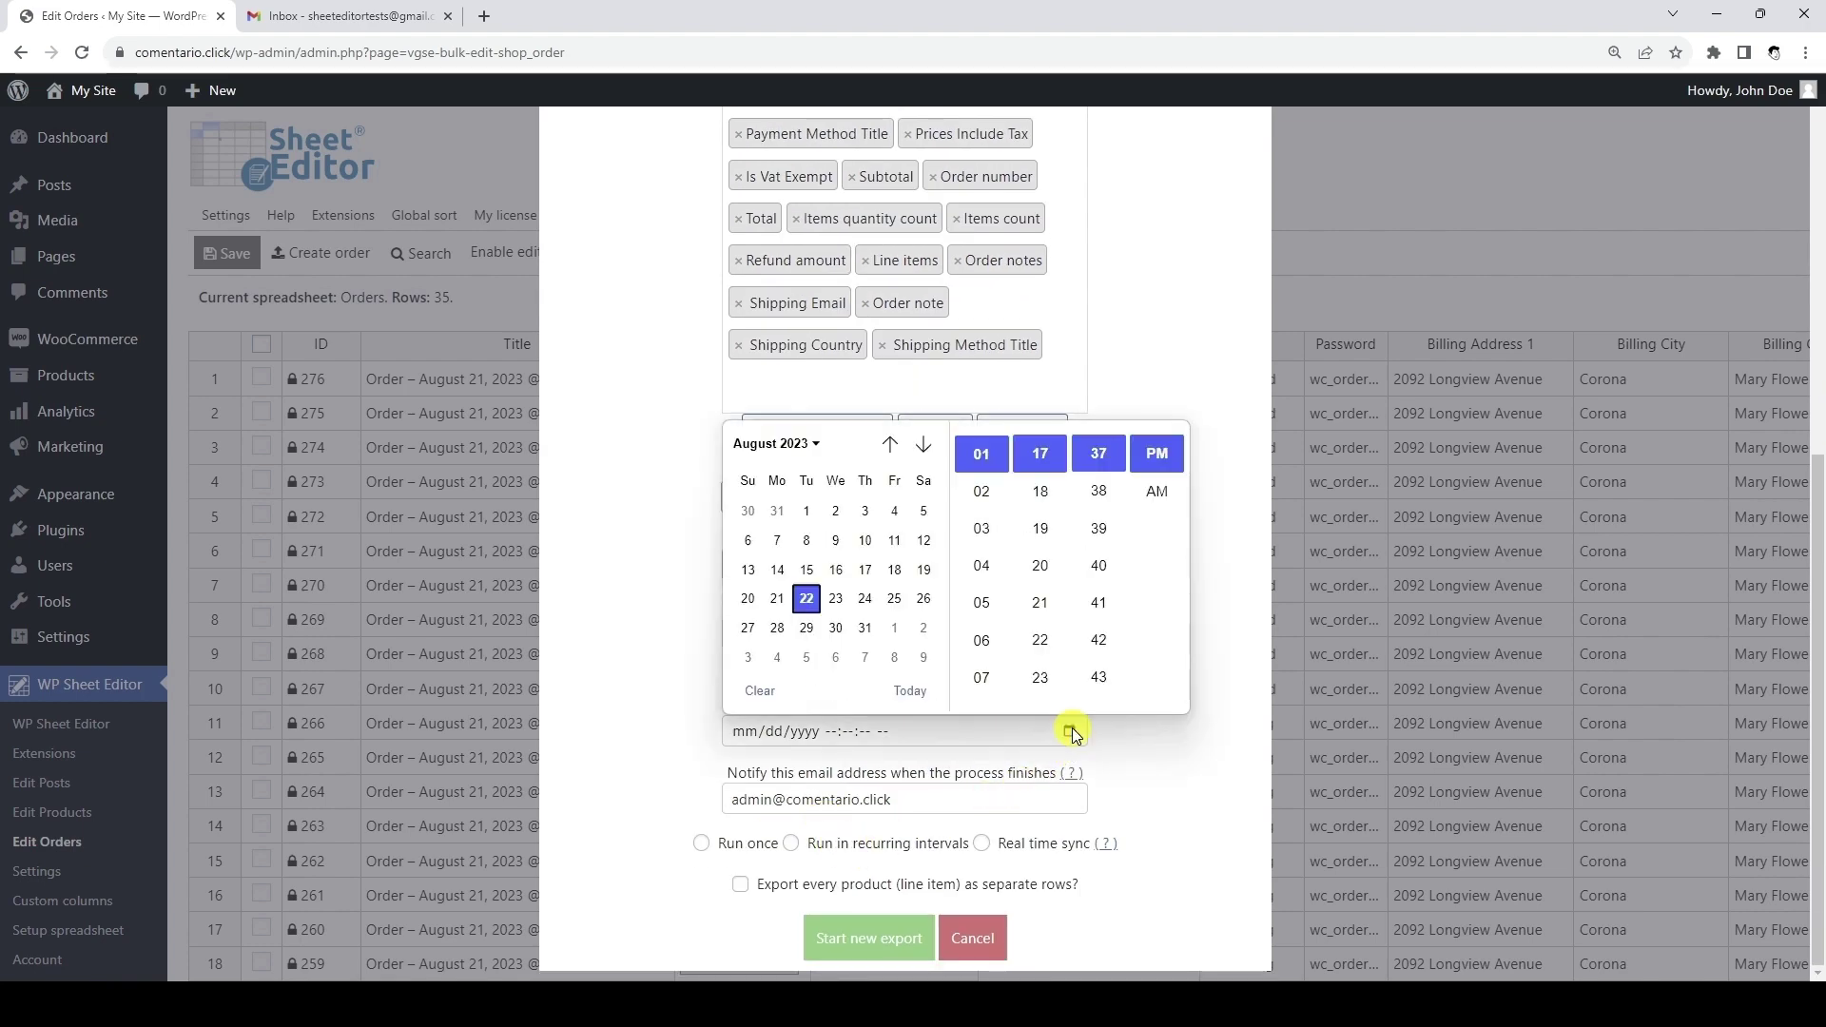
left_click(1040, 564)
scroll(1096, 603, "down", 5)
scroll(1096, 603, "down", 2)
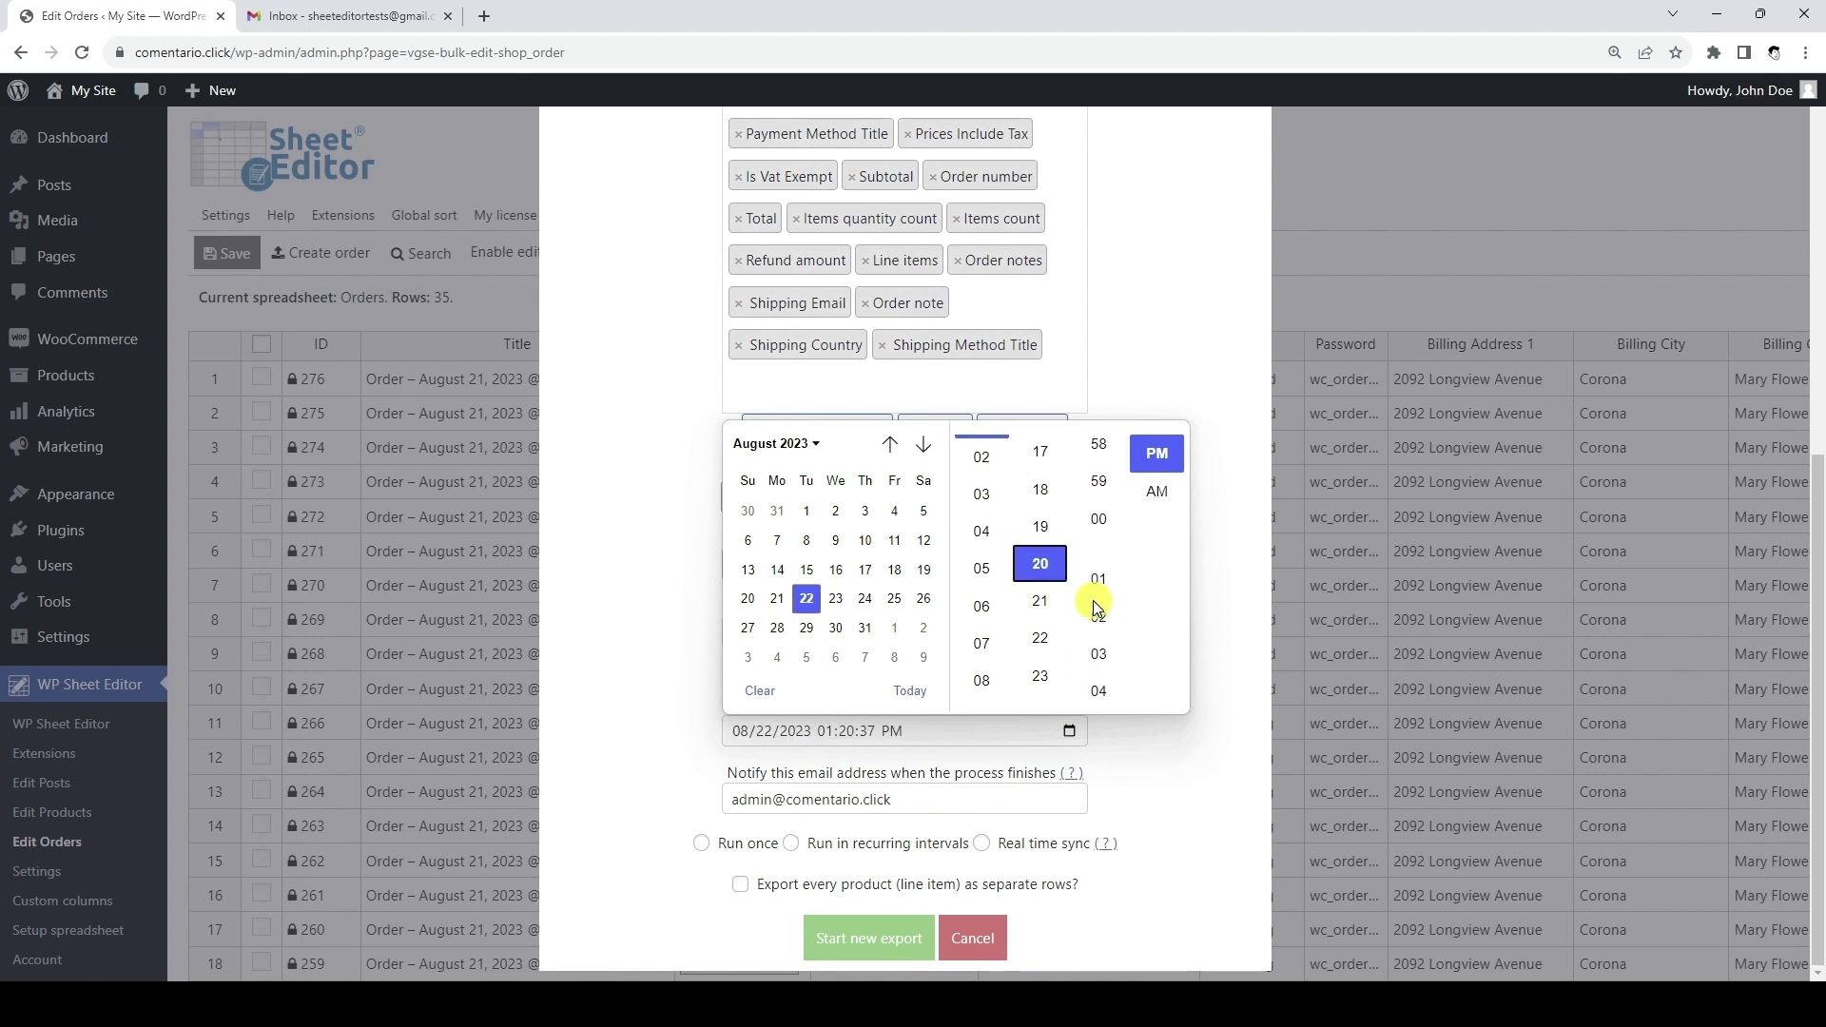
left_click(1094, 524)
left_click(1237, 467)
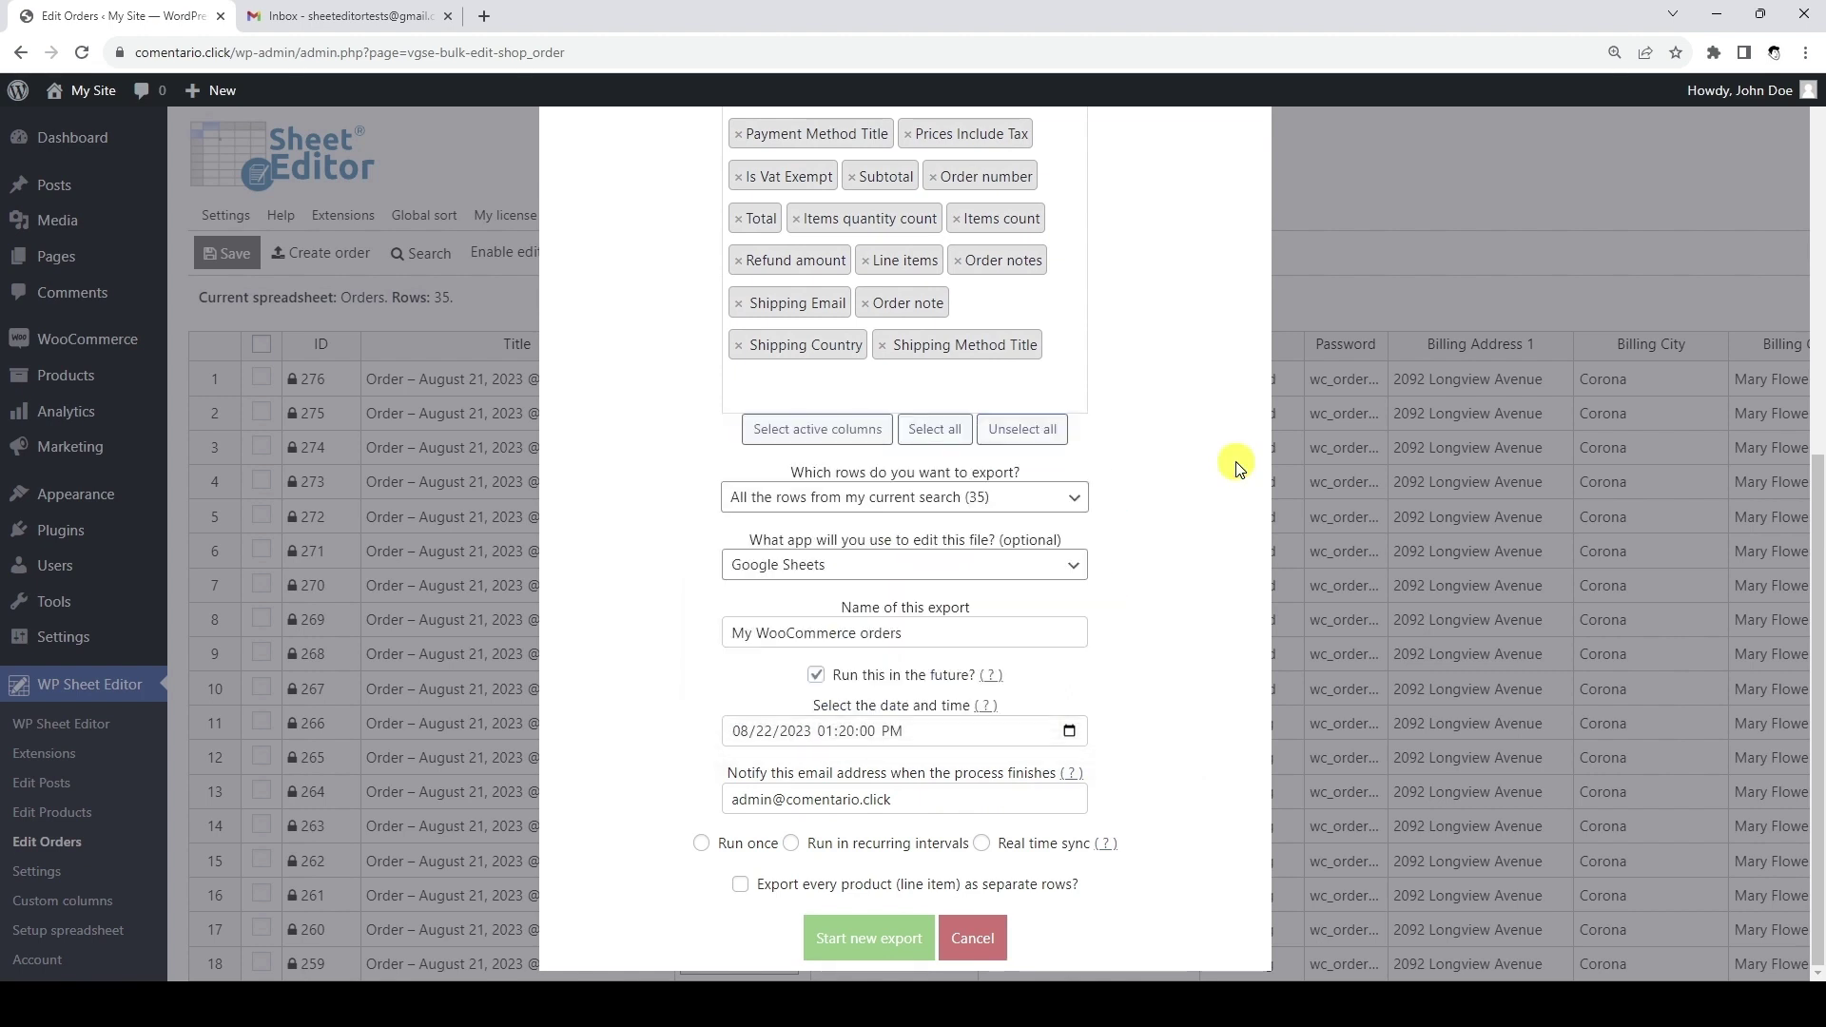
Replace the notification e-mail address, choose Run once, and start the scheduled export
left_click(961, 799)
key("ctrl+a")
key("BackSpace")
key("ctrl+v")
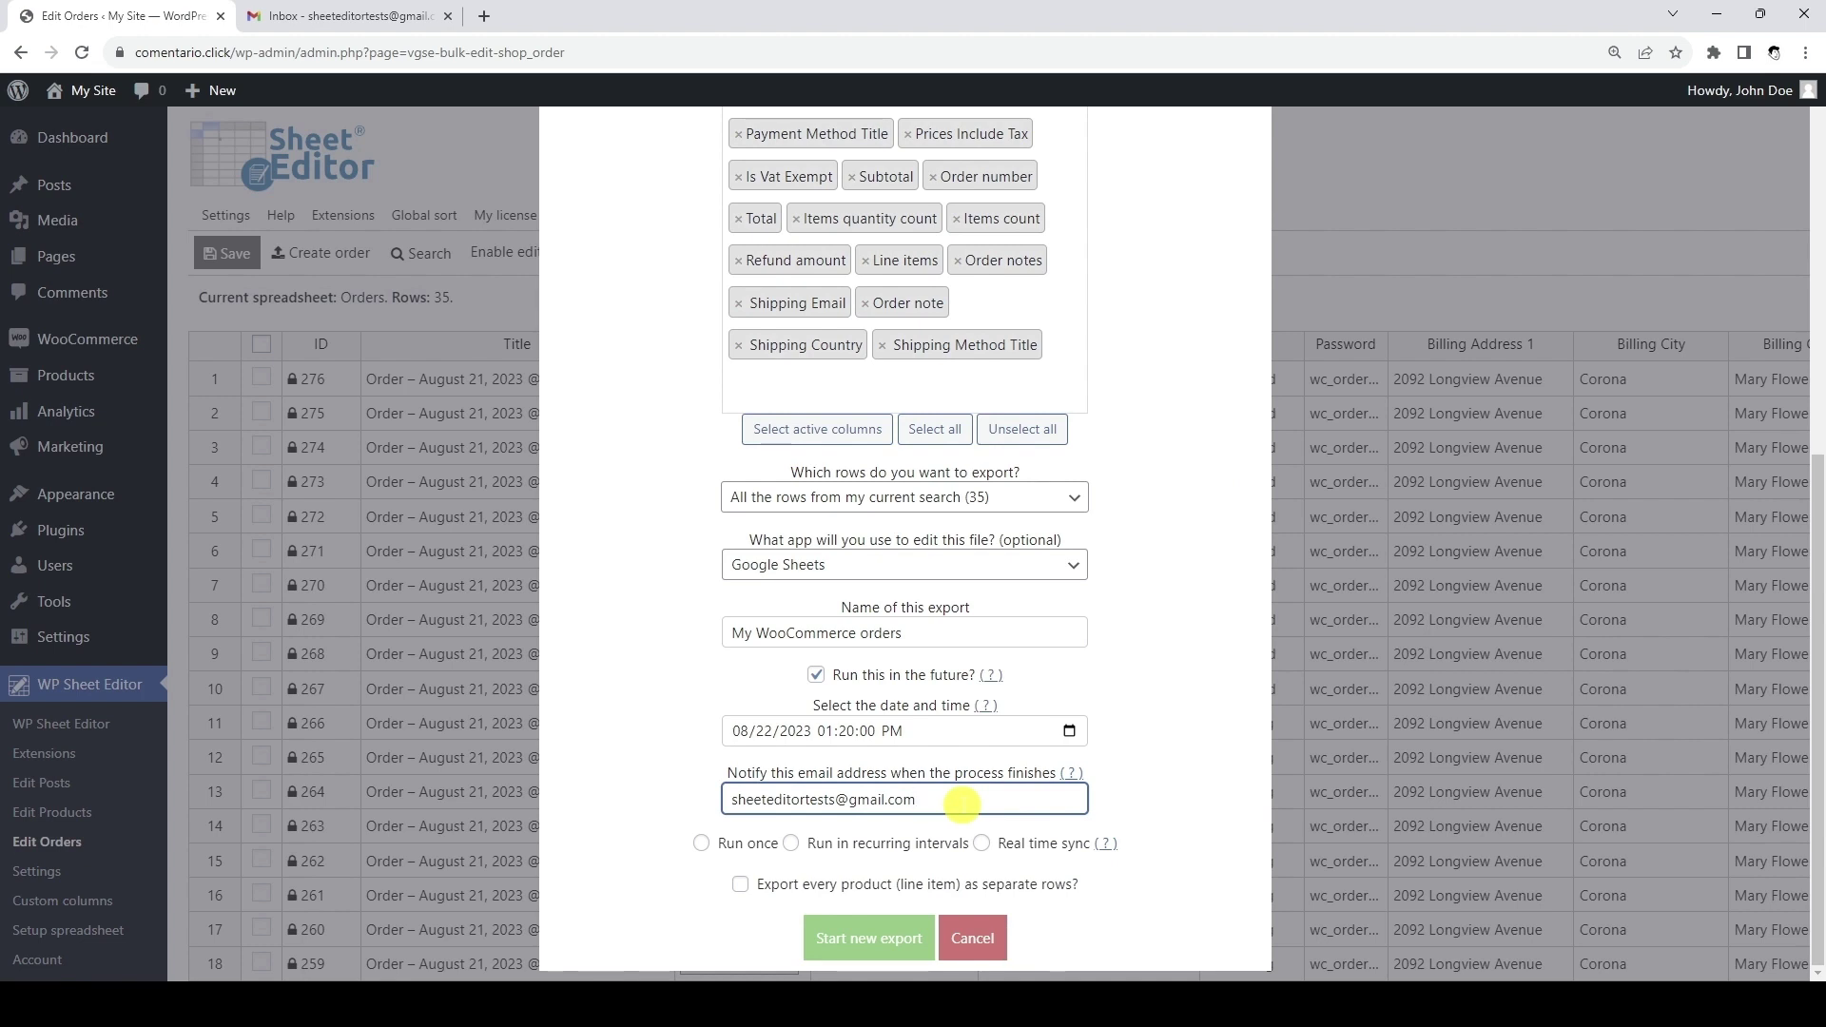
left_click(702, 844)
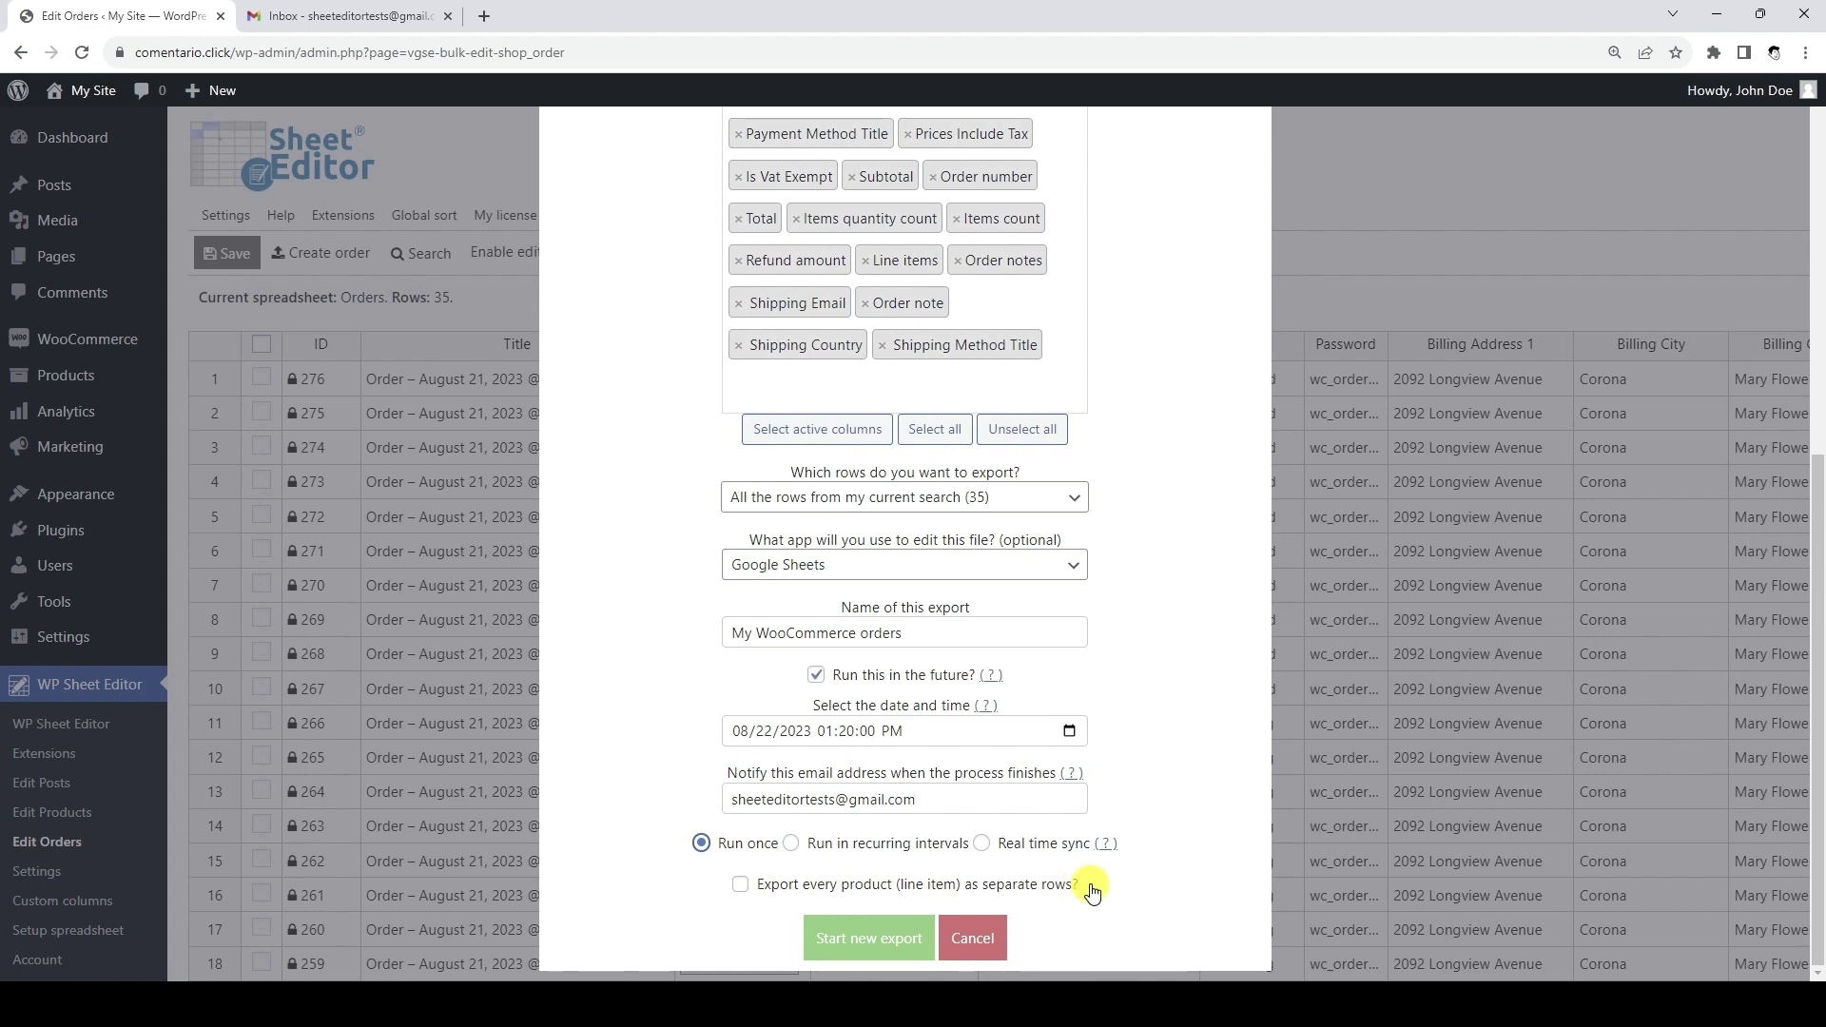
left_click(873, 938)
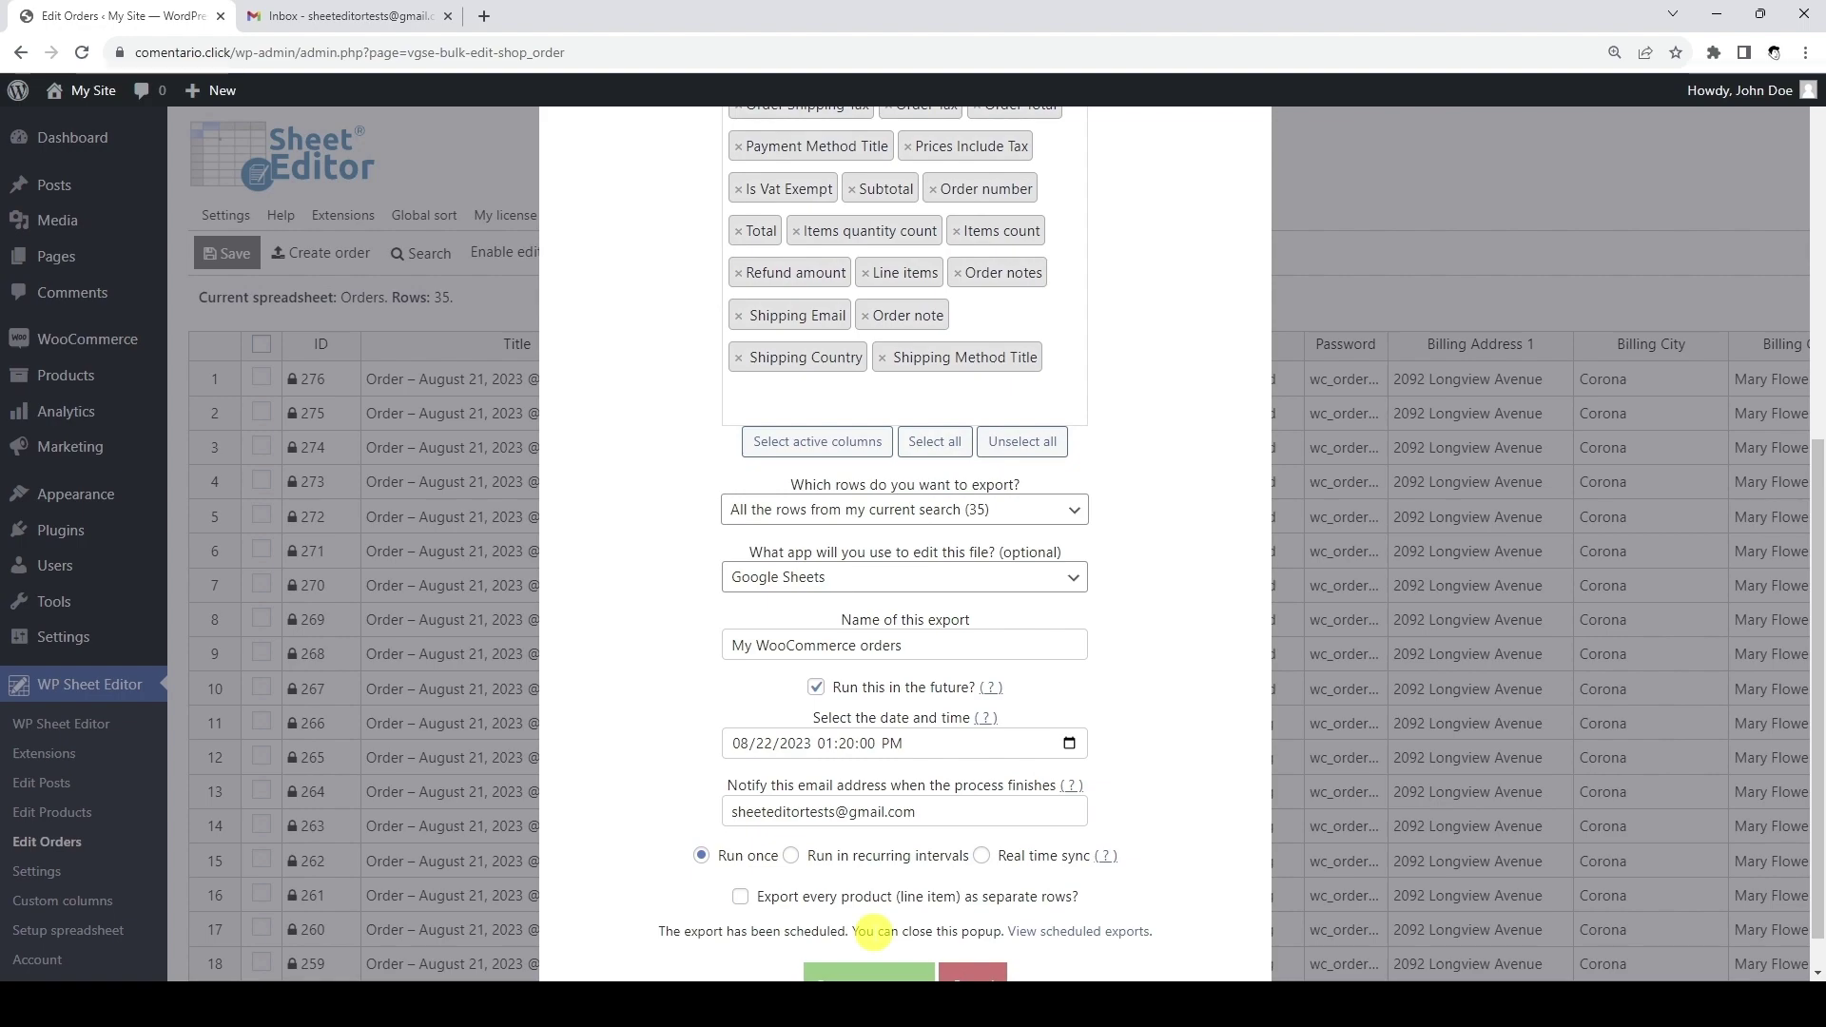
View the scheduled exports and examine the log and schedule settings of "My WooCommerce orders" without changing them
left_click(1121, 932)
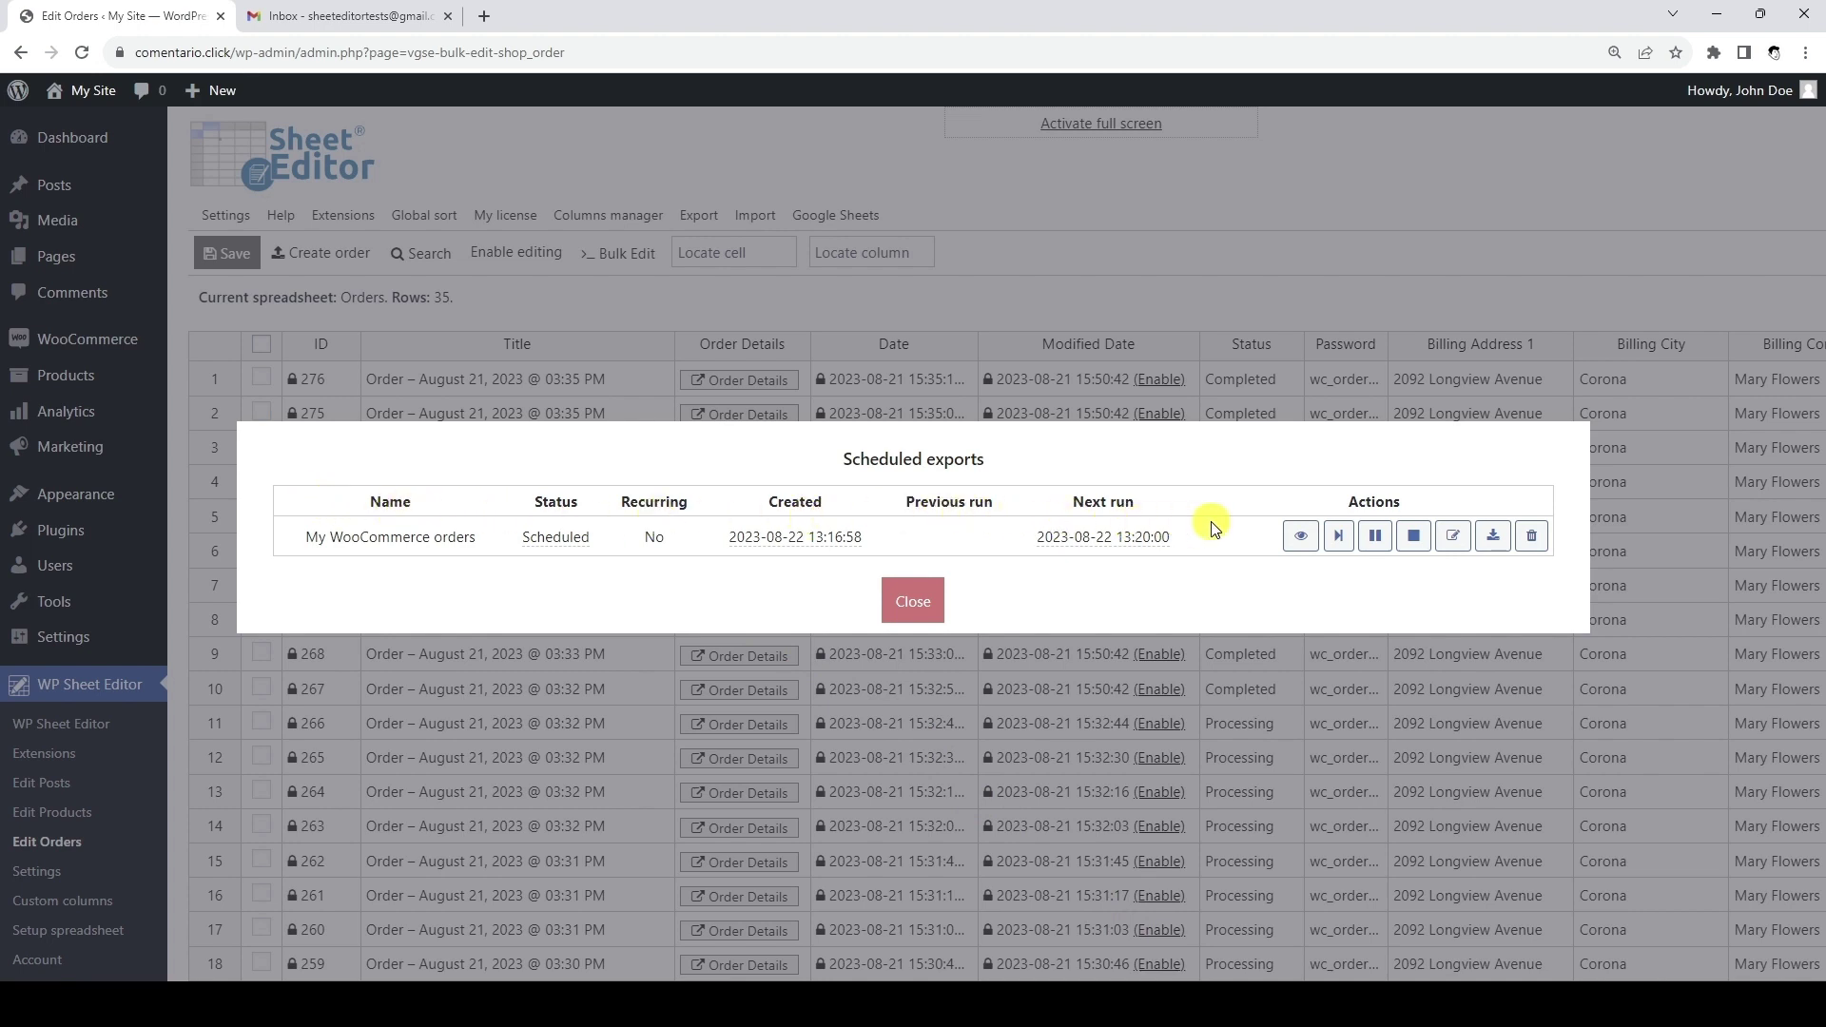
left_click(1300, 536)
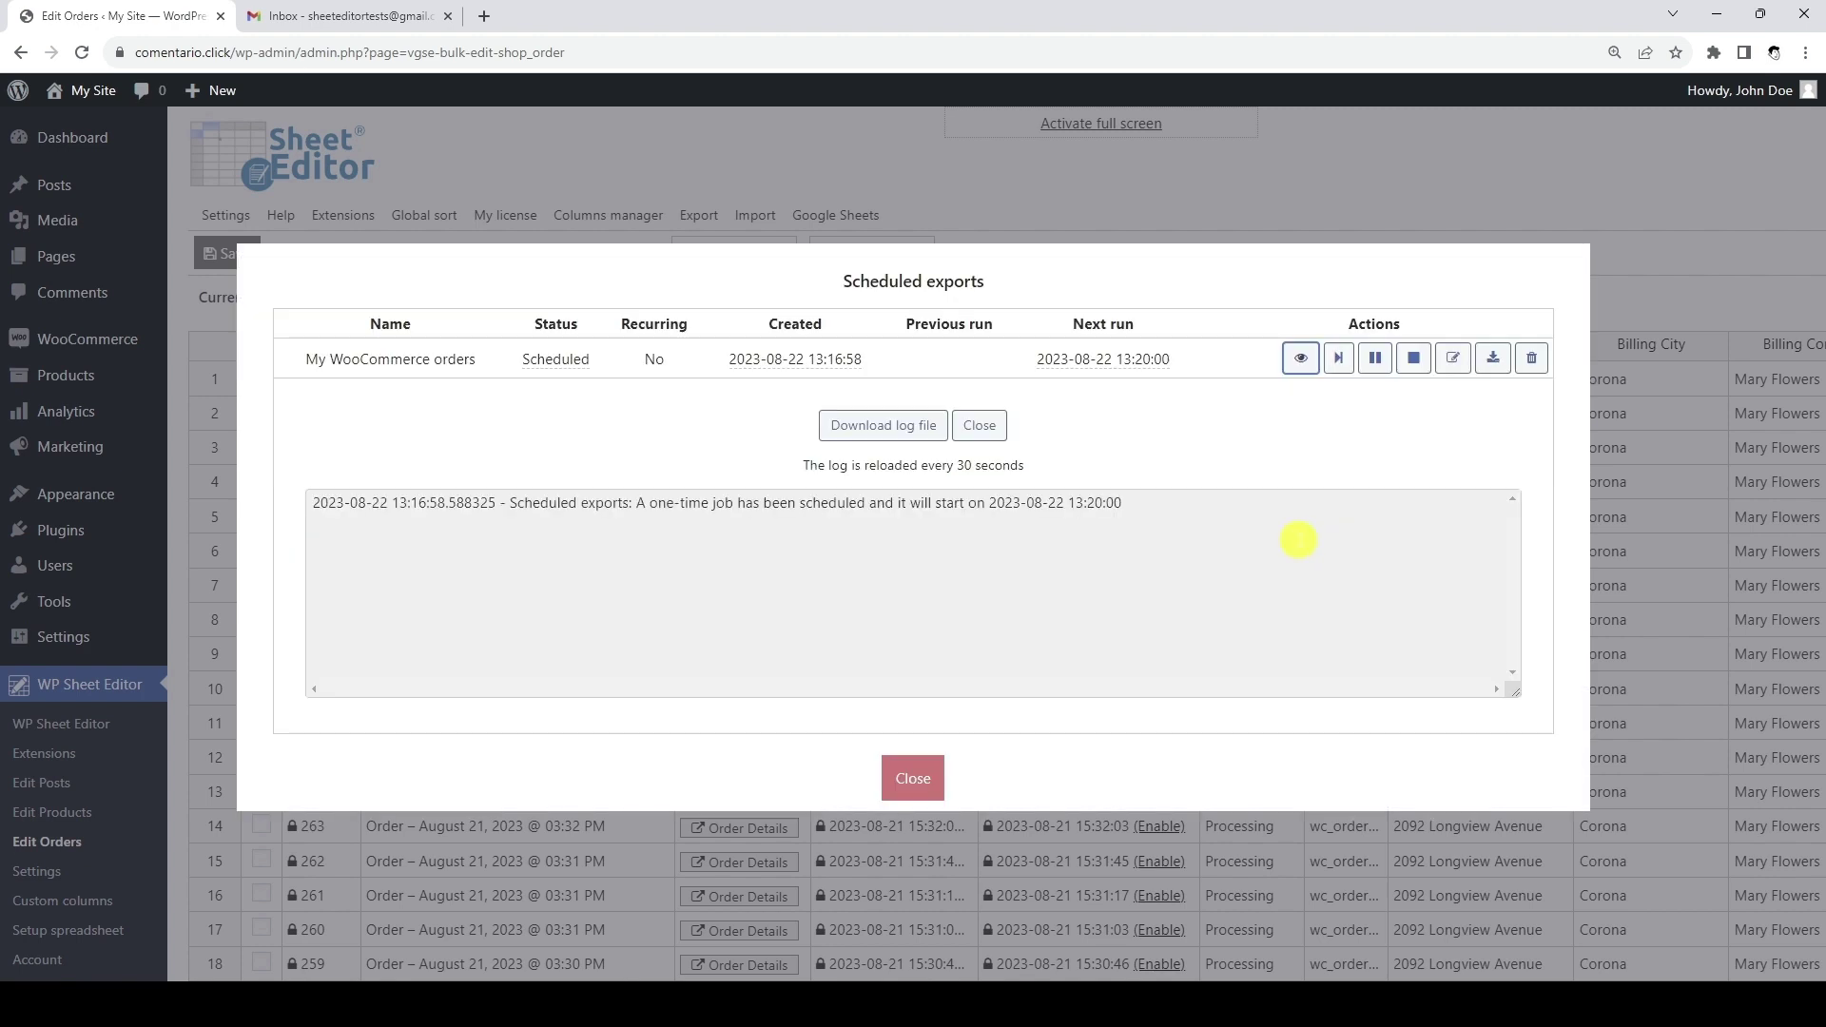
left_click(1301, 358)
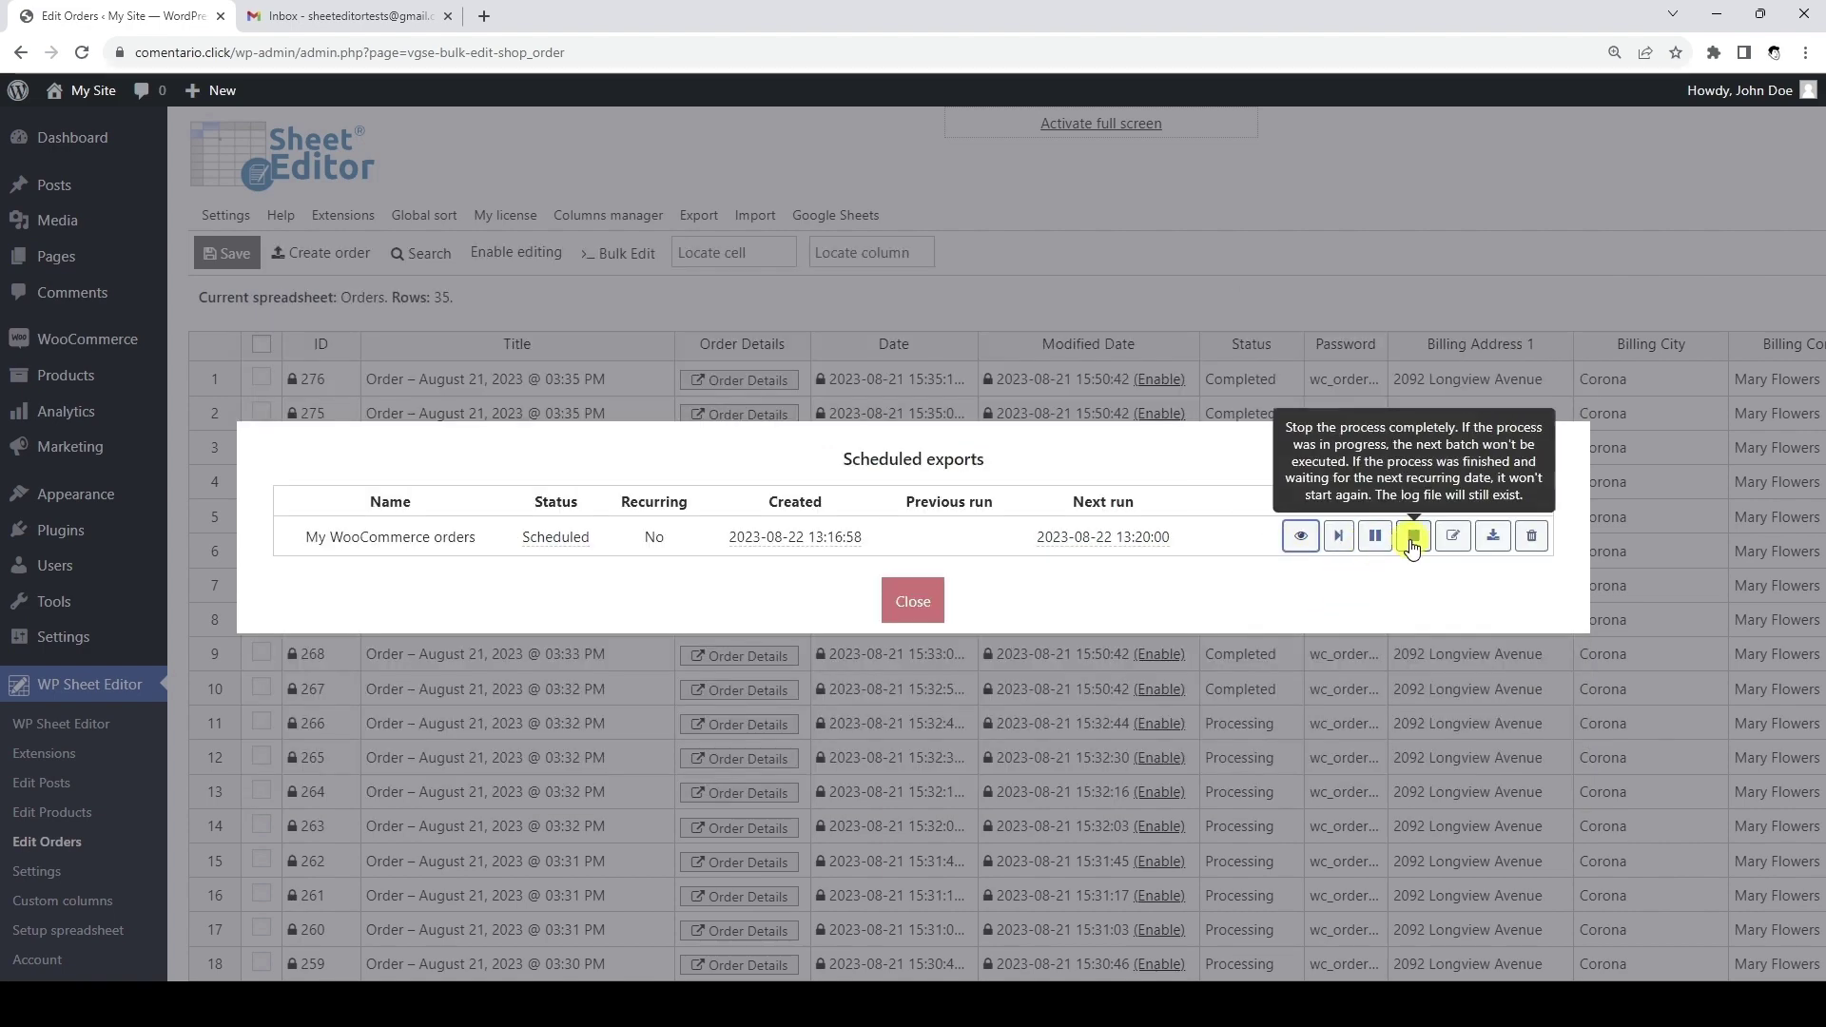
left_click(1450, 537)
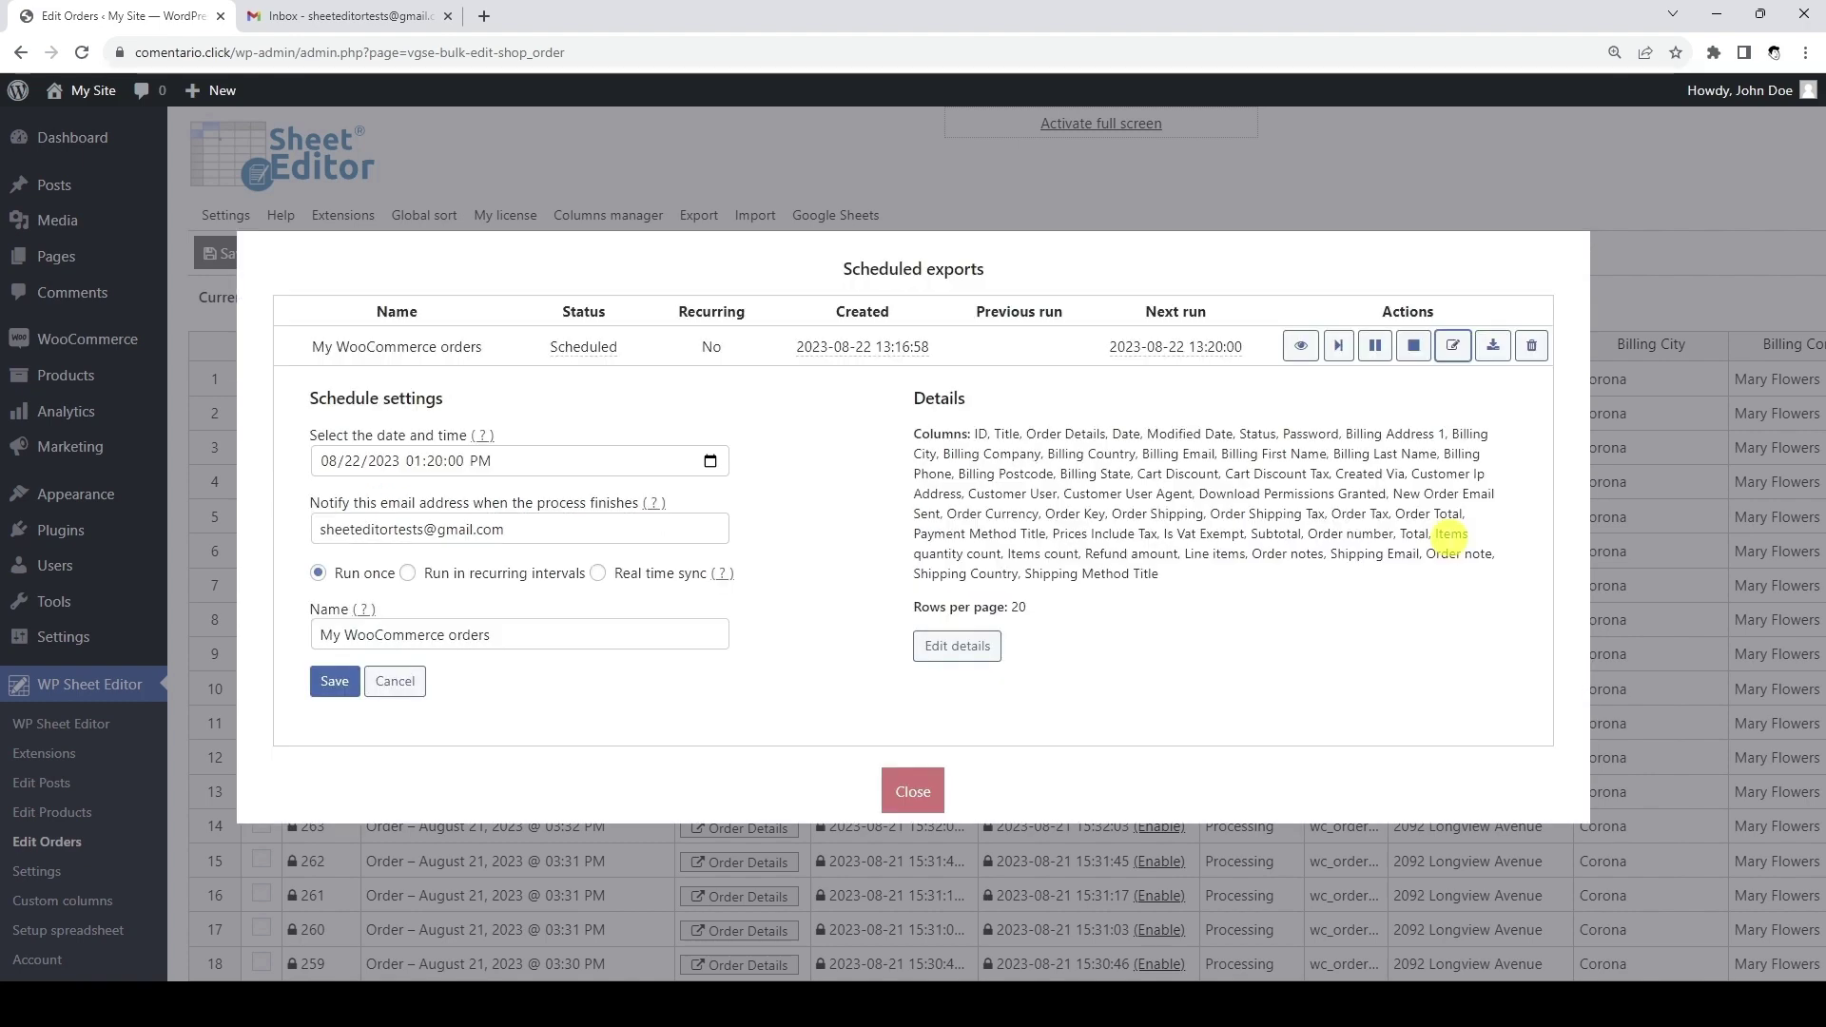
left_click(414, 684)
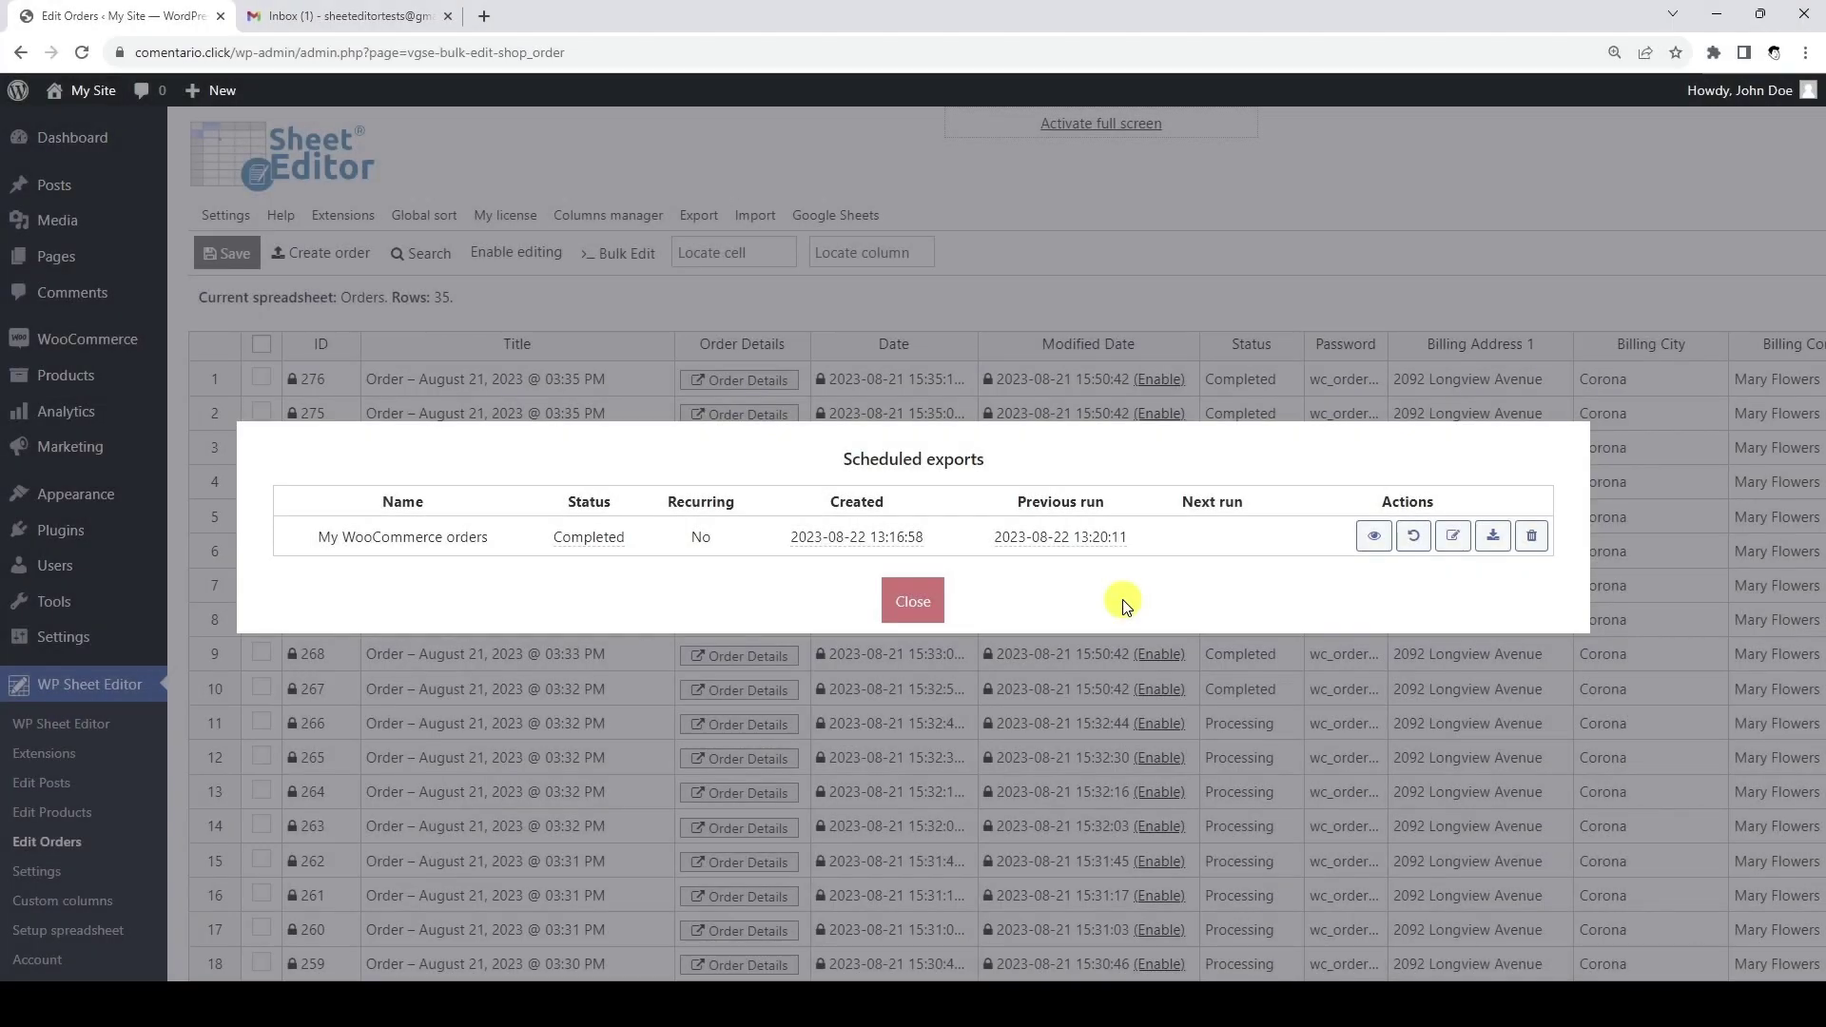
Switch to Gmail, open the "Export completed" notification e-mail and review its job details down to the attachment
mouse_move(592, 540)
left_click(381, 19)
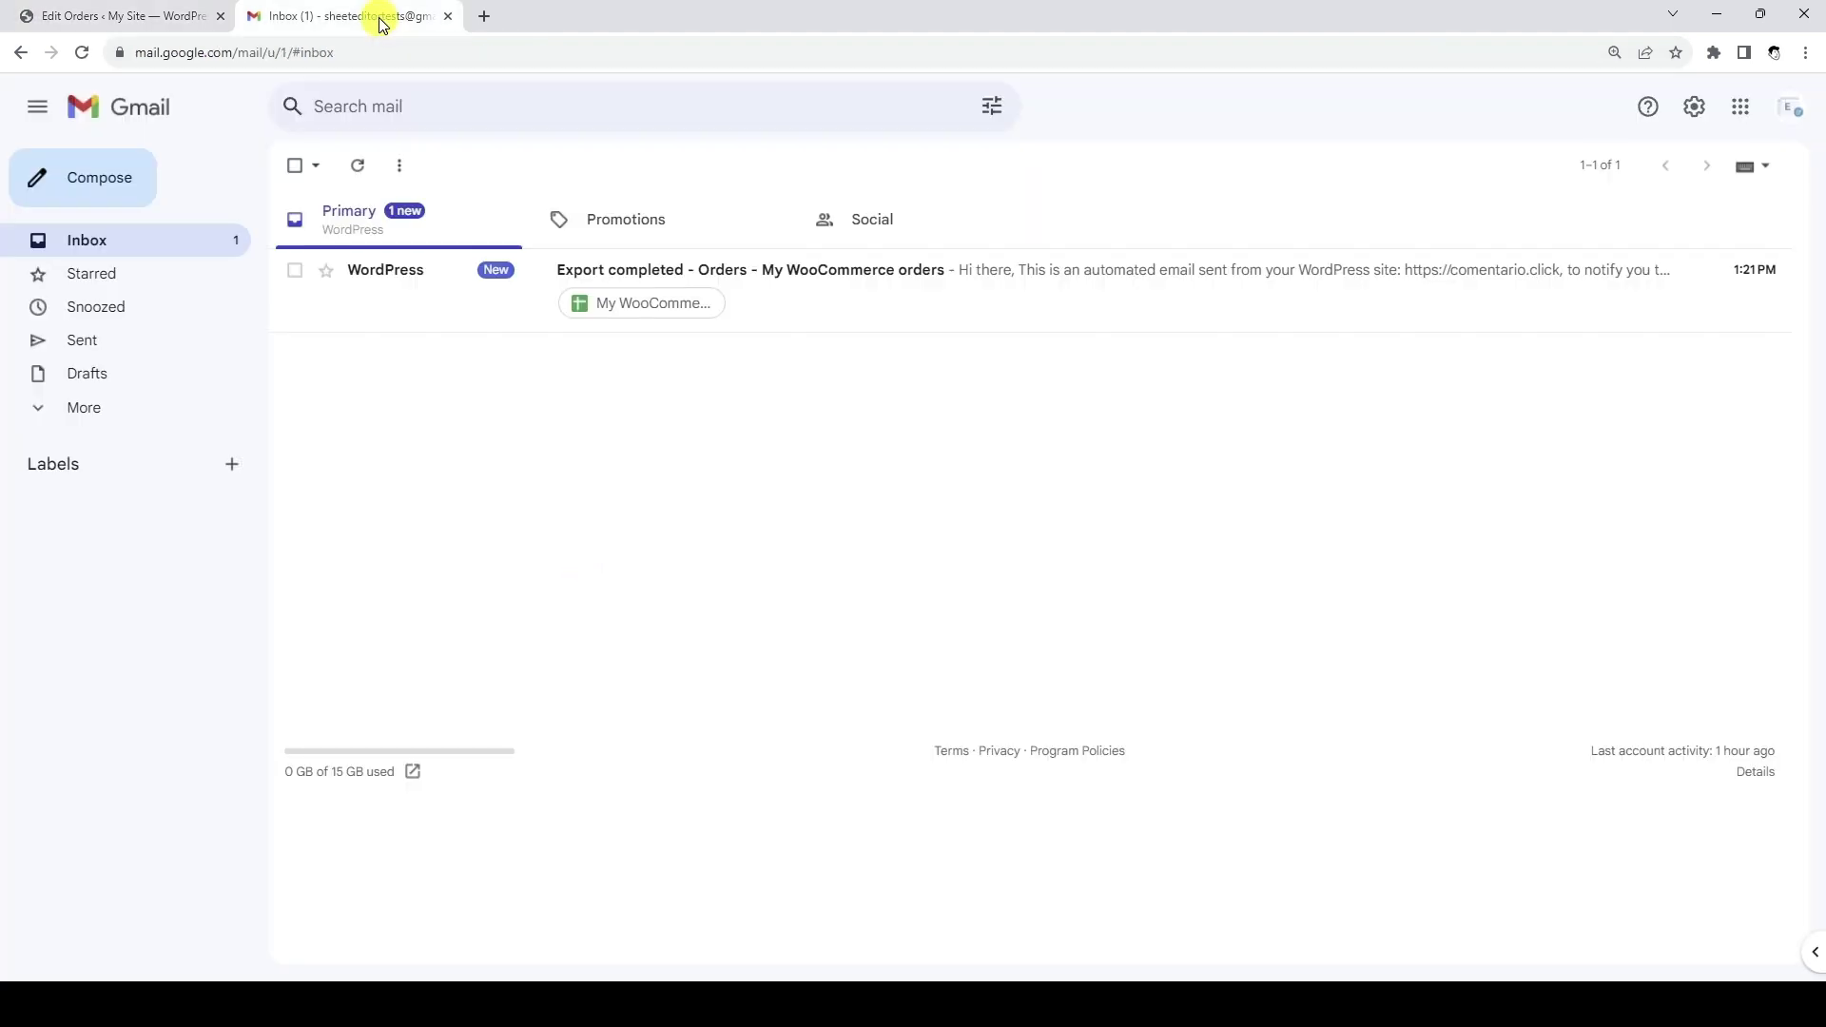
left_click(902, 294)
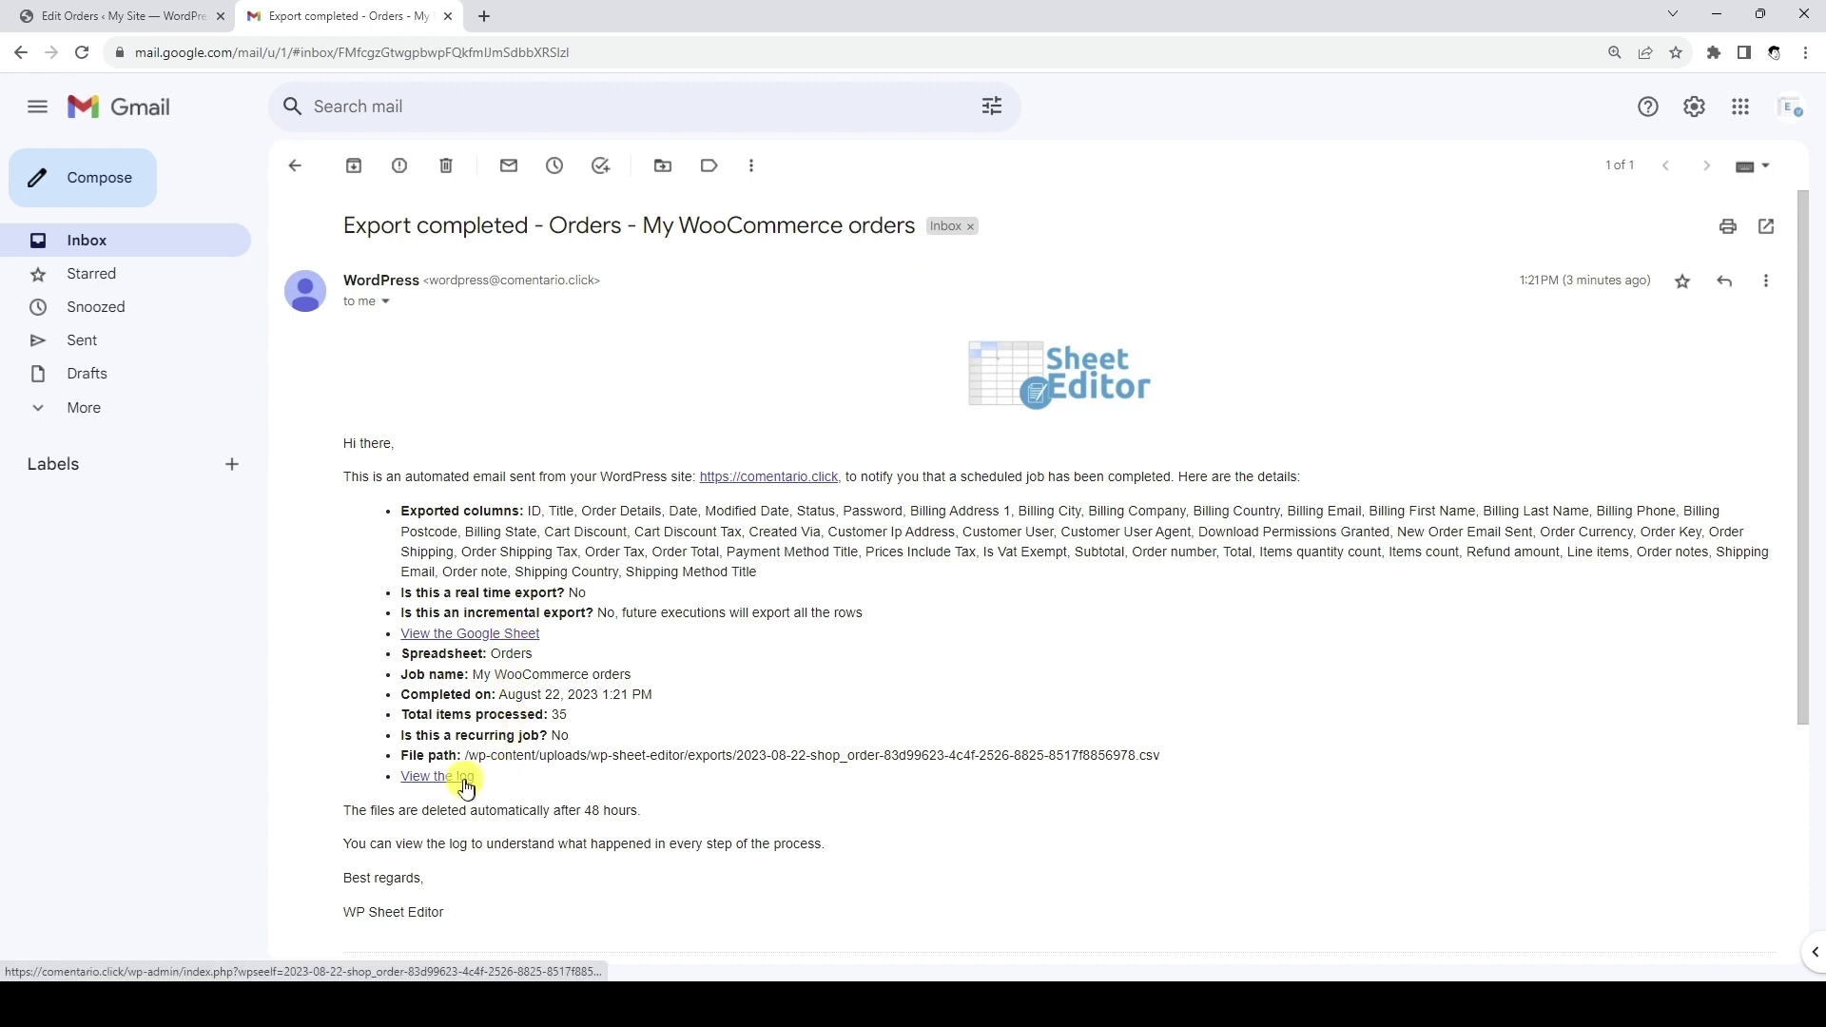
scroll(836, 713, "down", 4)
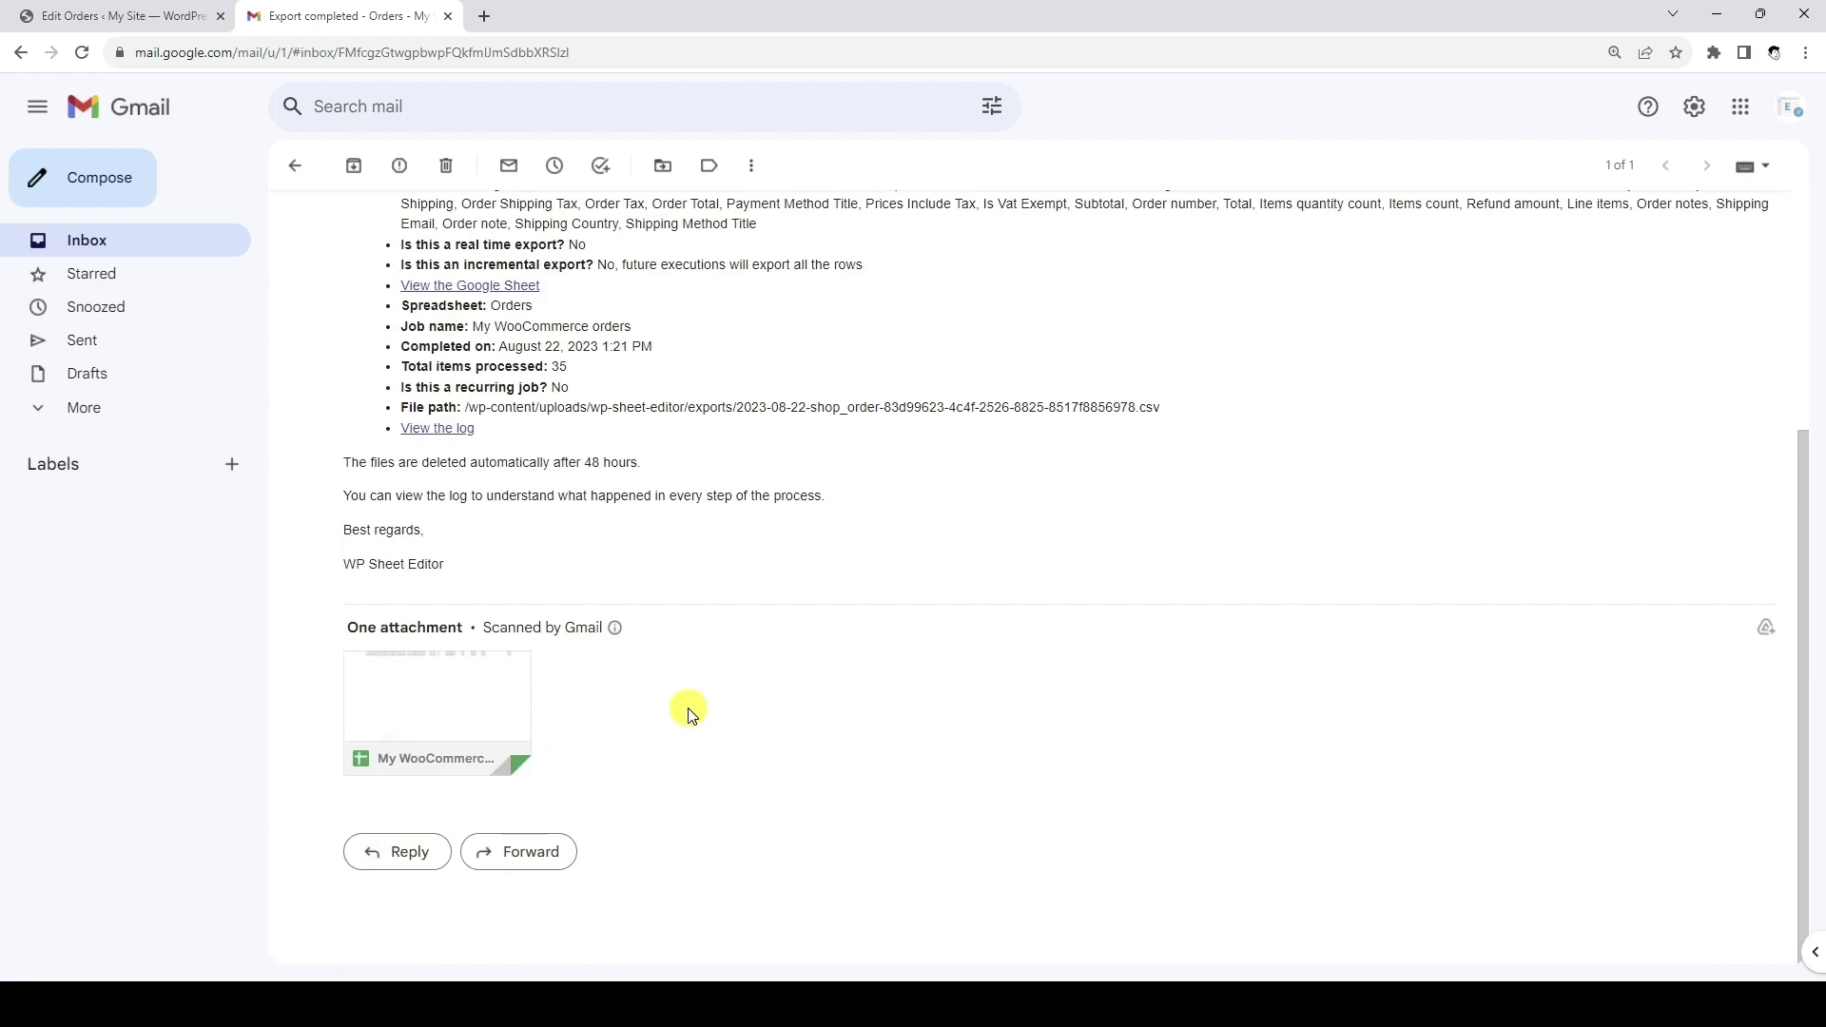
Open the attached "My WooCommerce orders" Google Sheet and look across its exported order columns
left_click(469, 705)
scroll(471, 705, "right", 15)
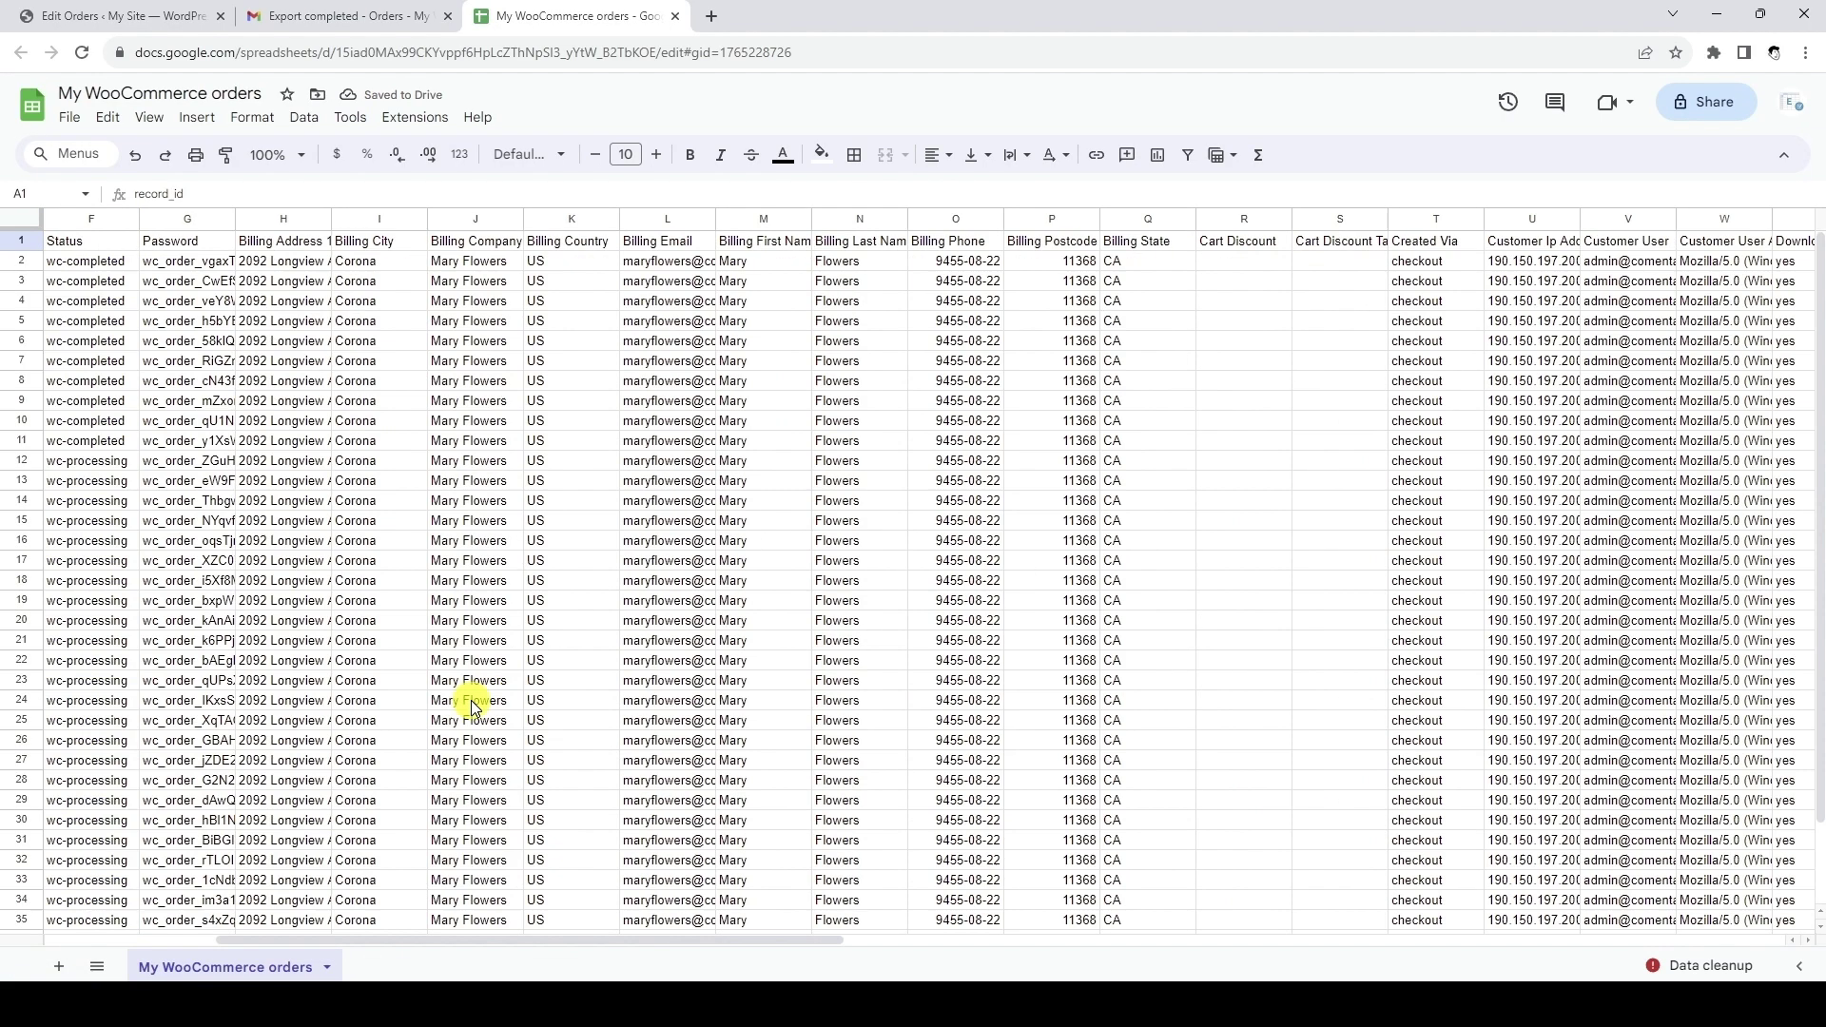
scroll(469, 704, "right", 4)
scroll(469, 705, "left", 20)
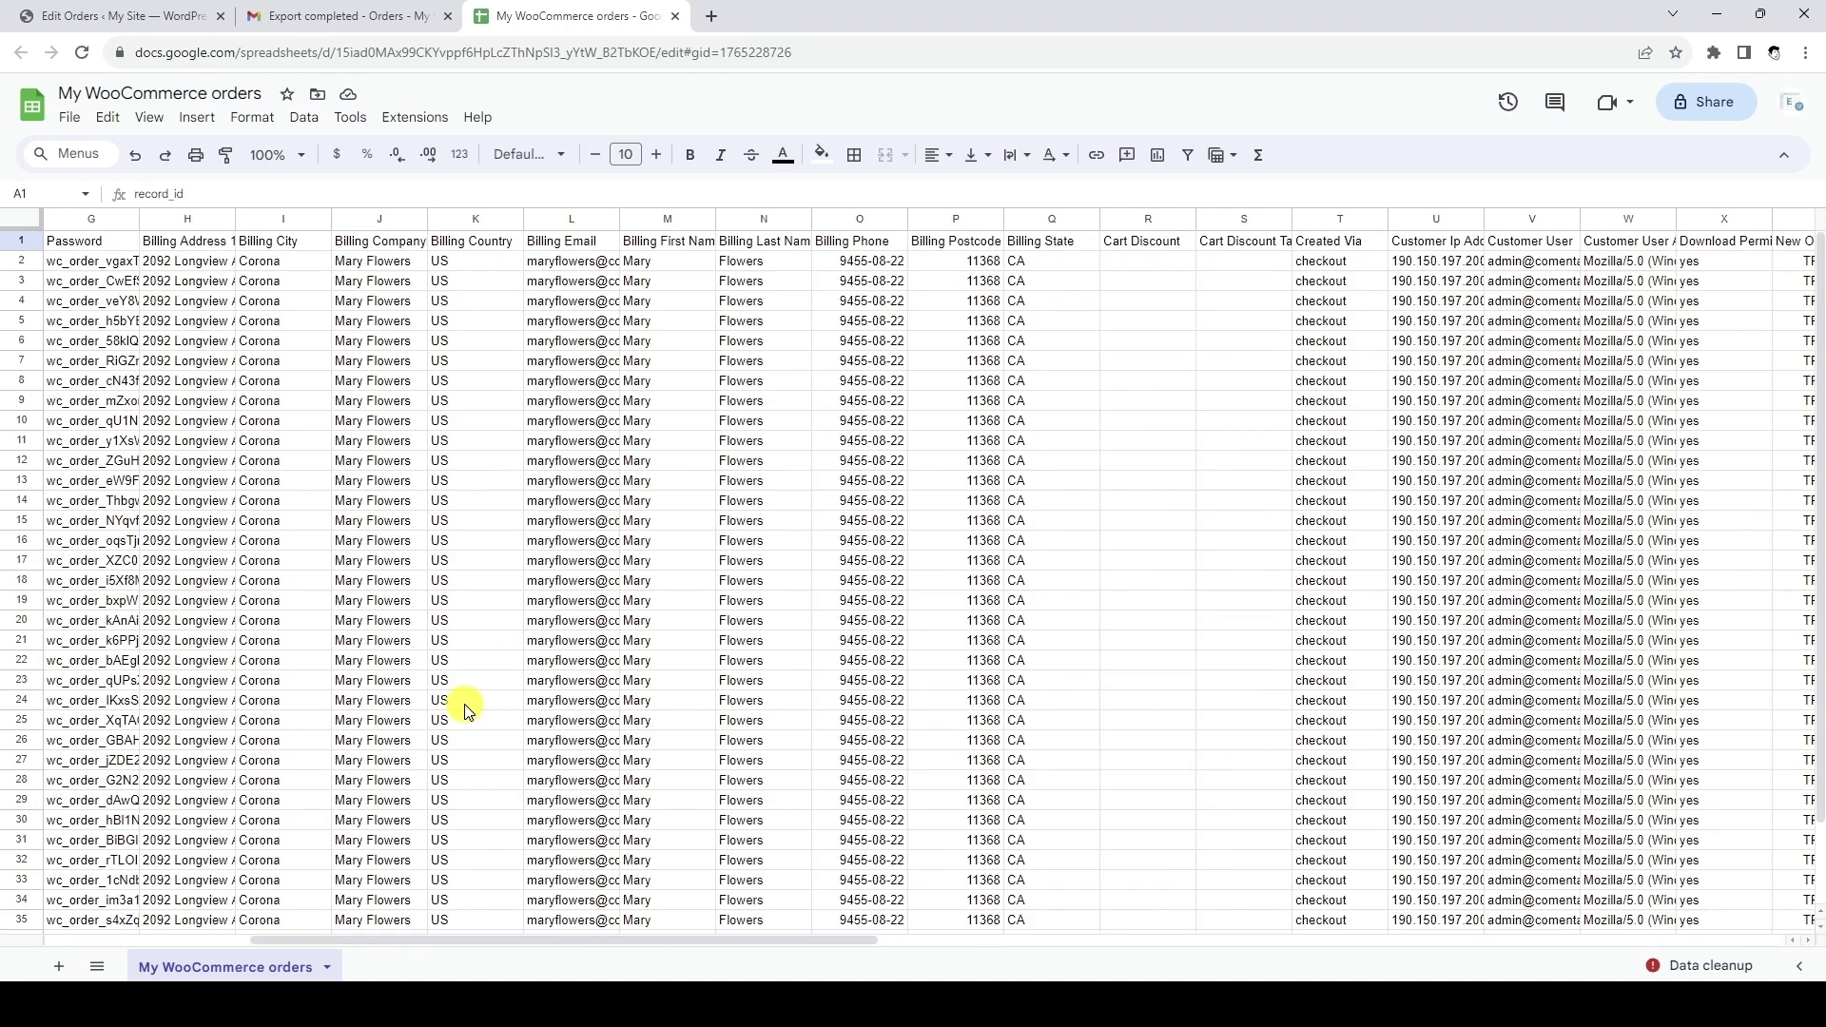
Return to the WordPress Orders spreadsheet and view the log of the completed "My WooCommerce orders" export
left_click(152, 16)
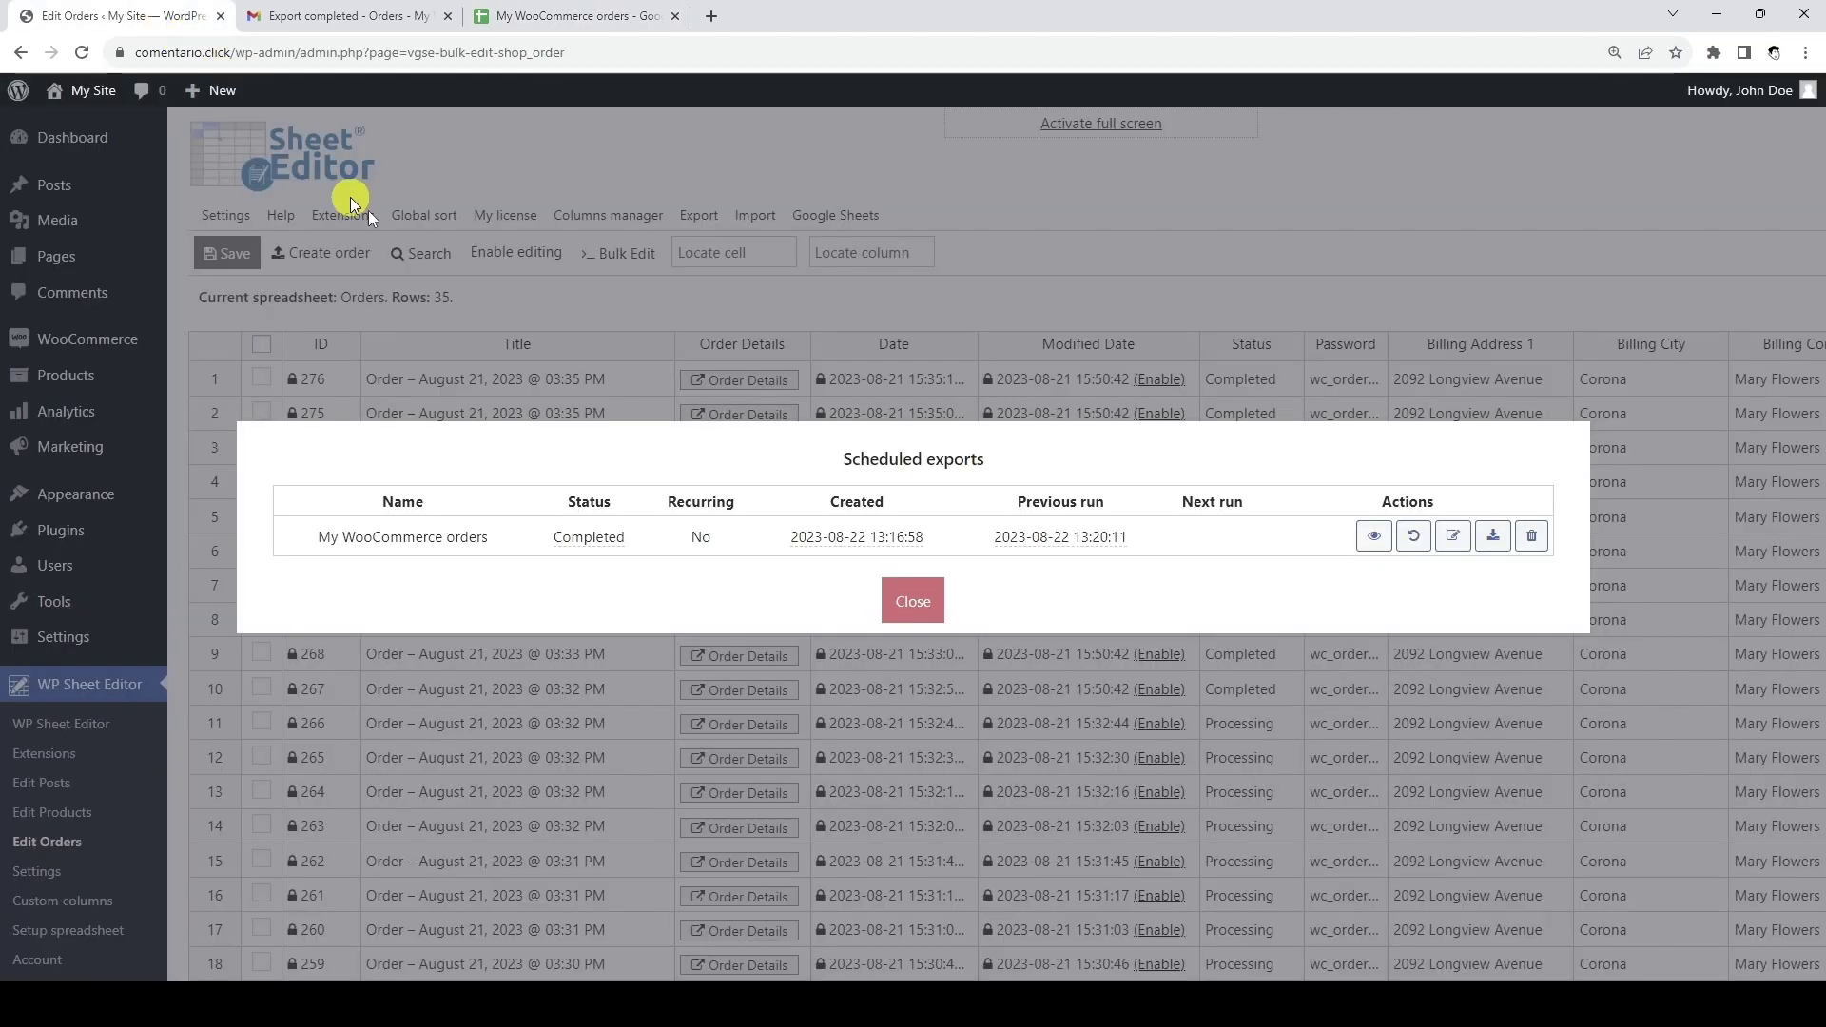
left_click(1373, 536)
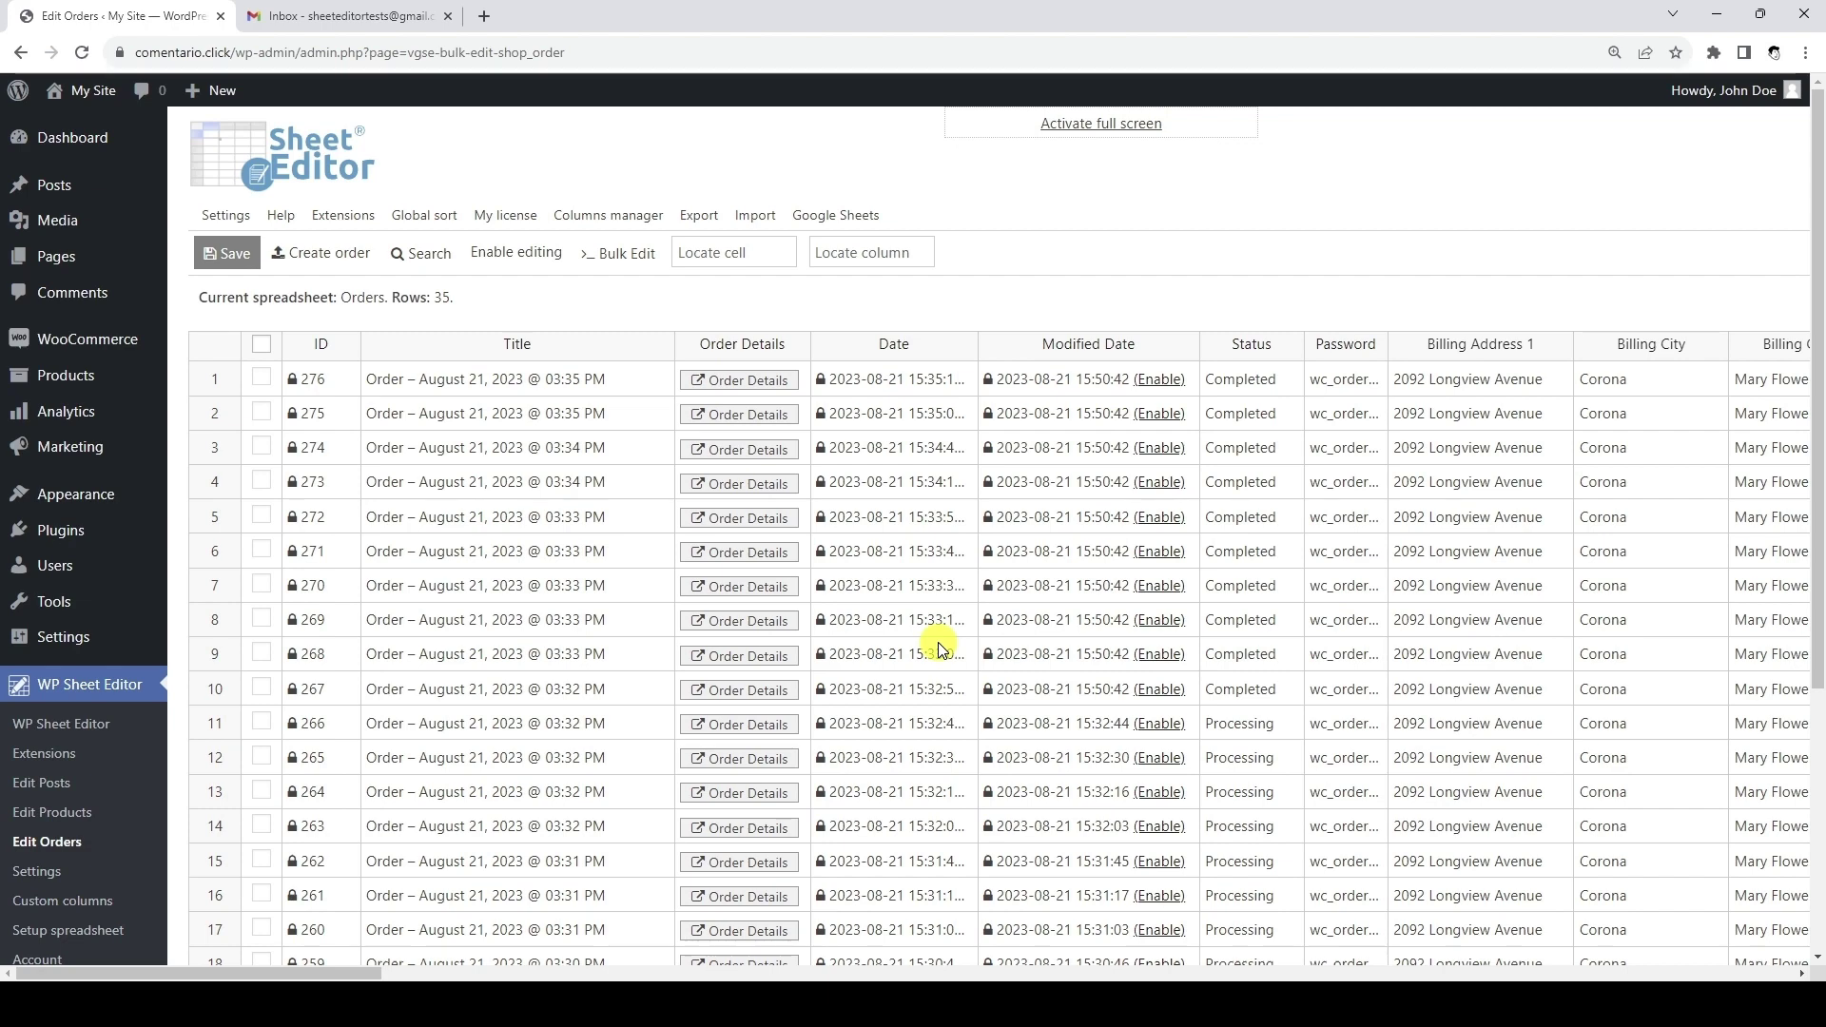
Start an order export with all active columns and all the rows from the current search
left_click(694, 220)
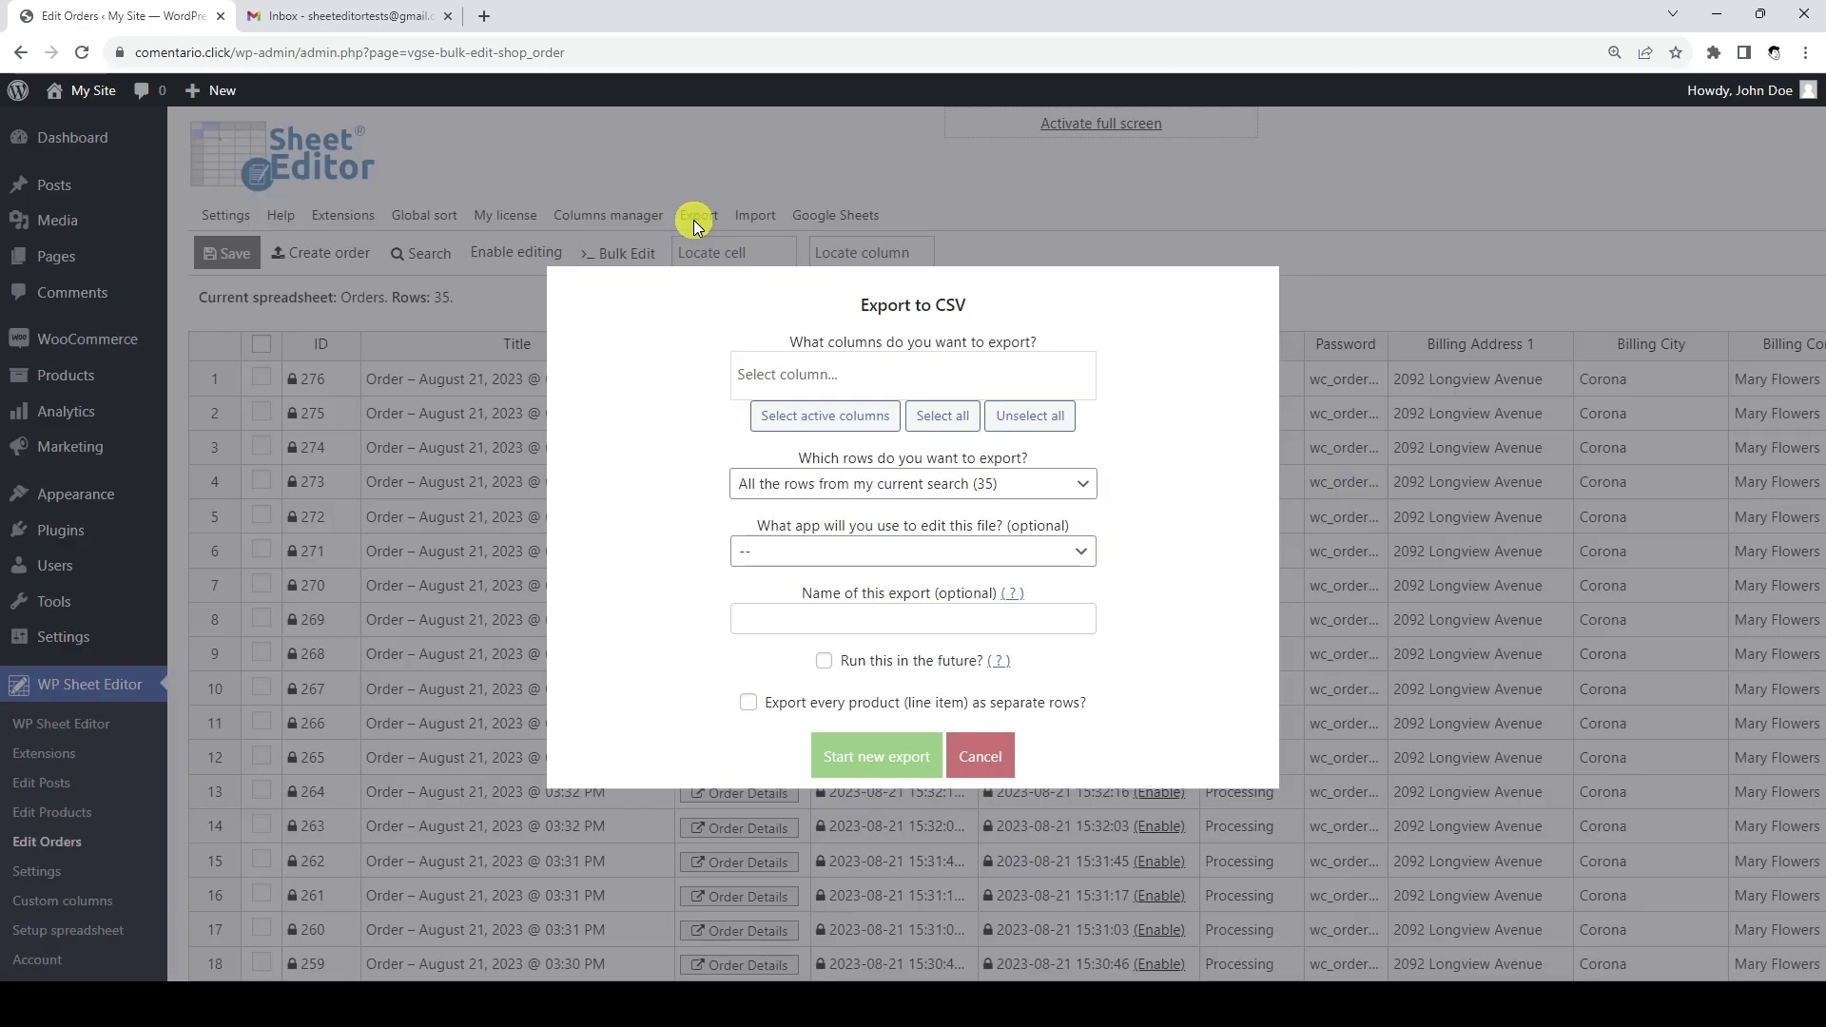
left_click(818, 415)
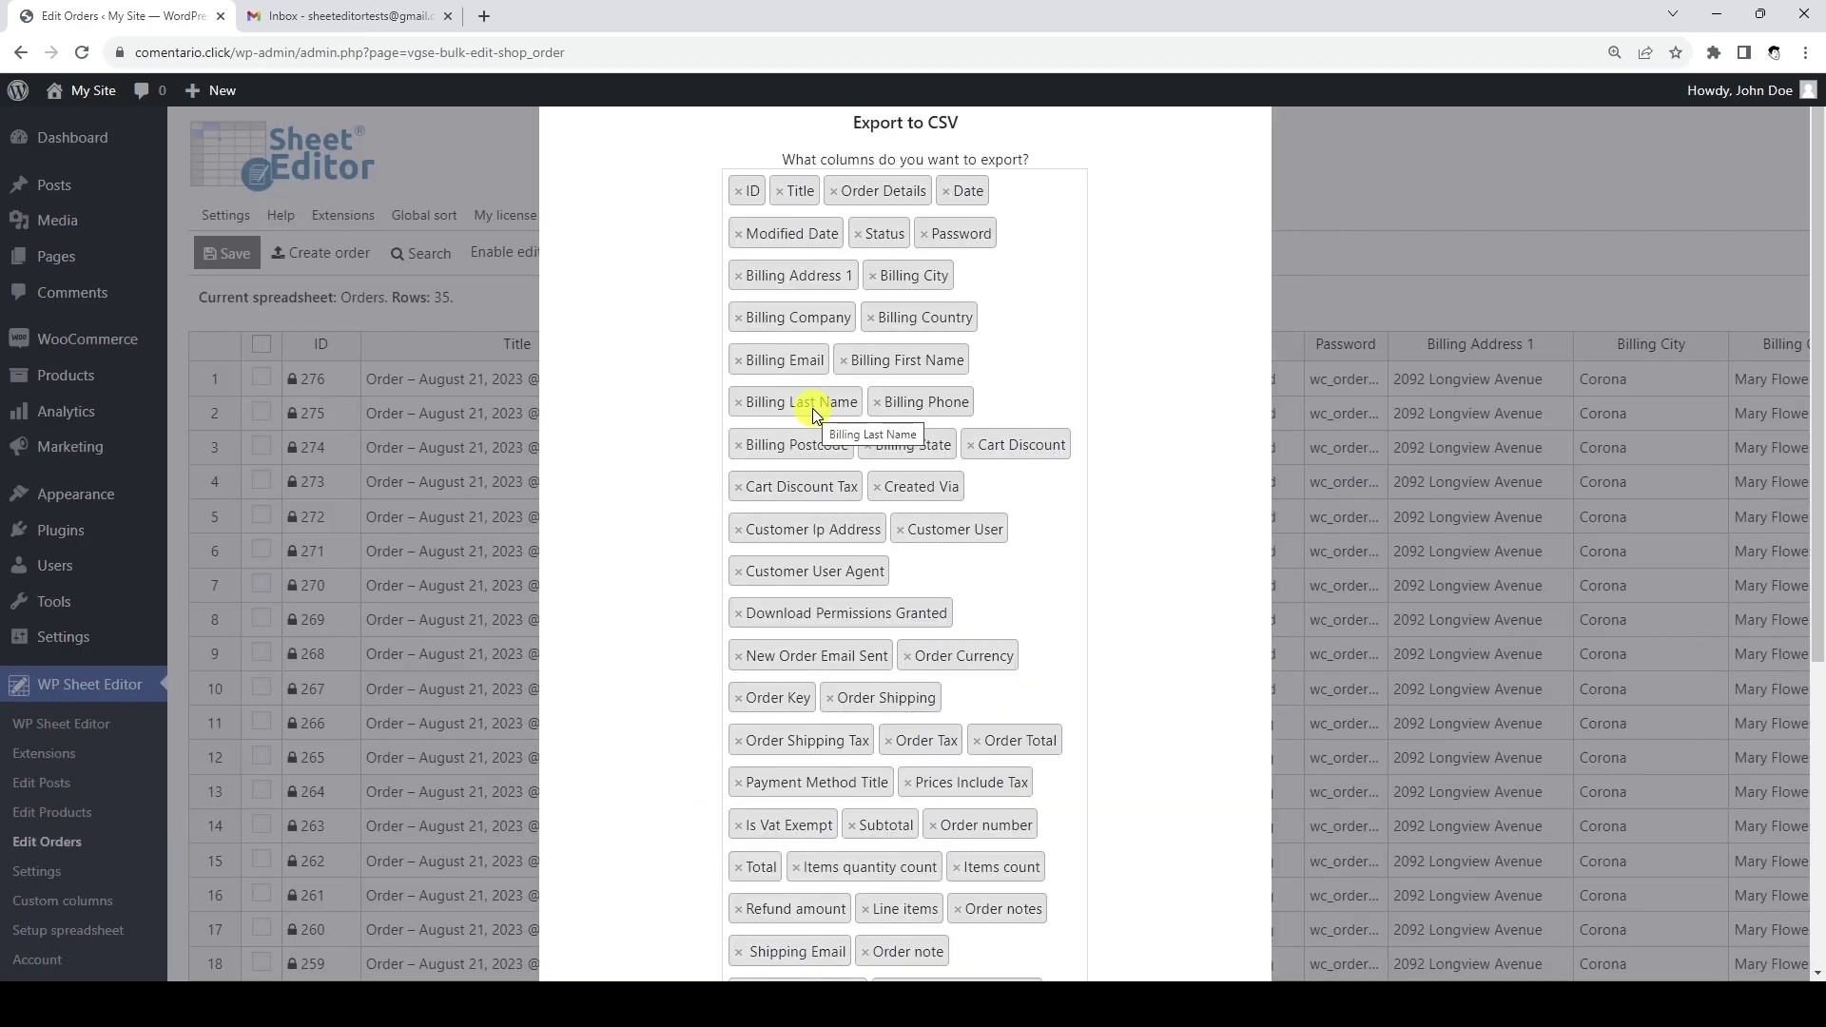
scroll(813, 408, "down", 5)
left_click(1061, 669)
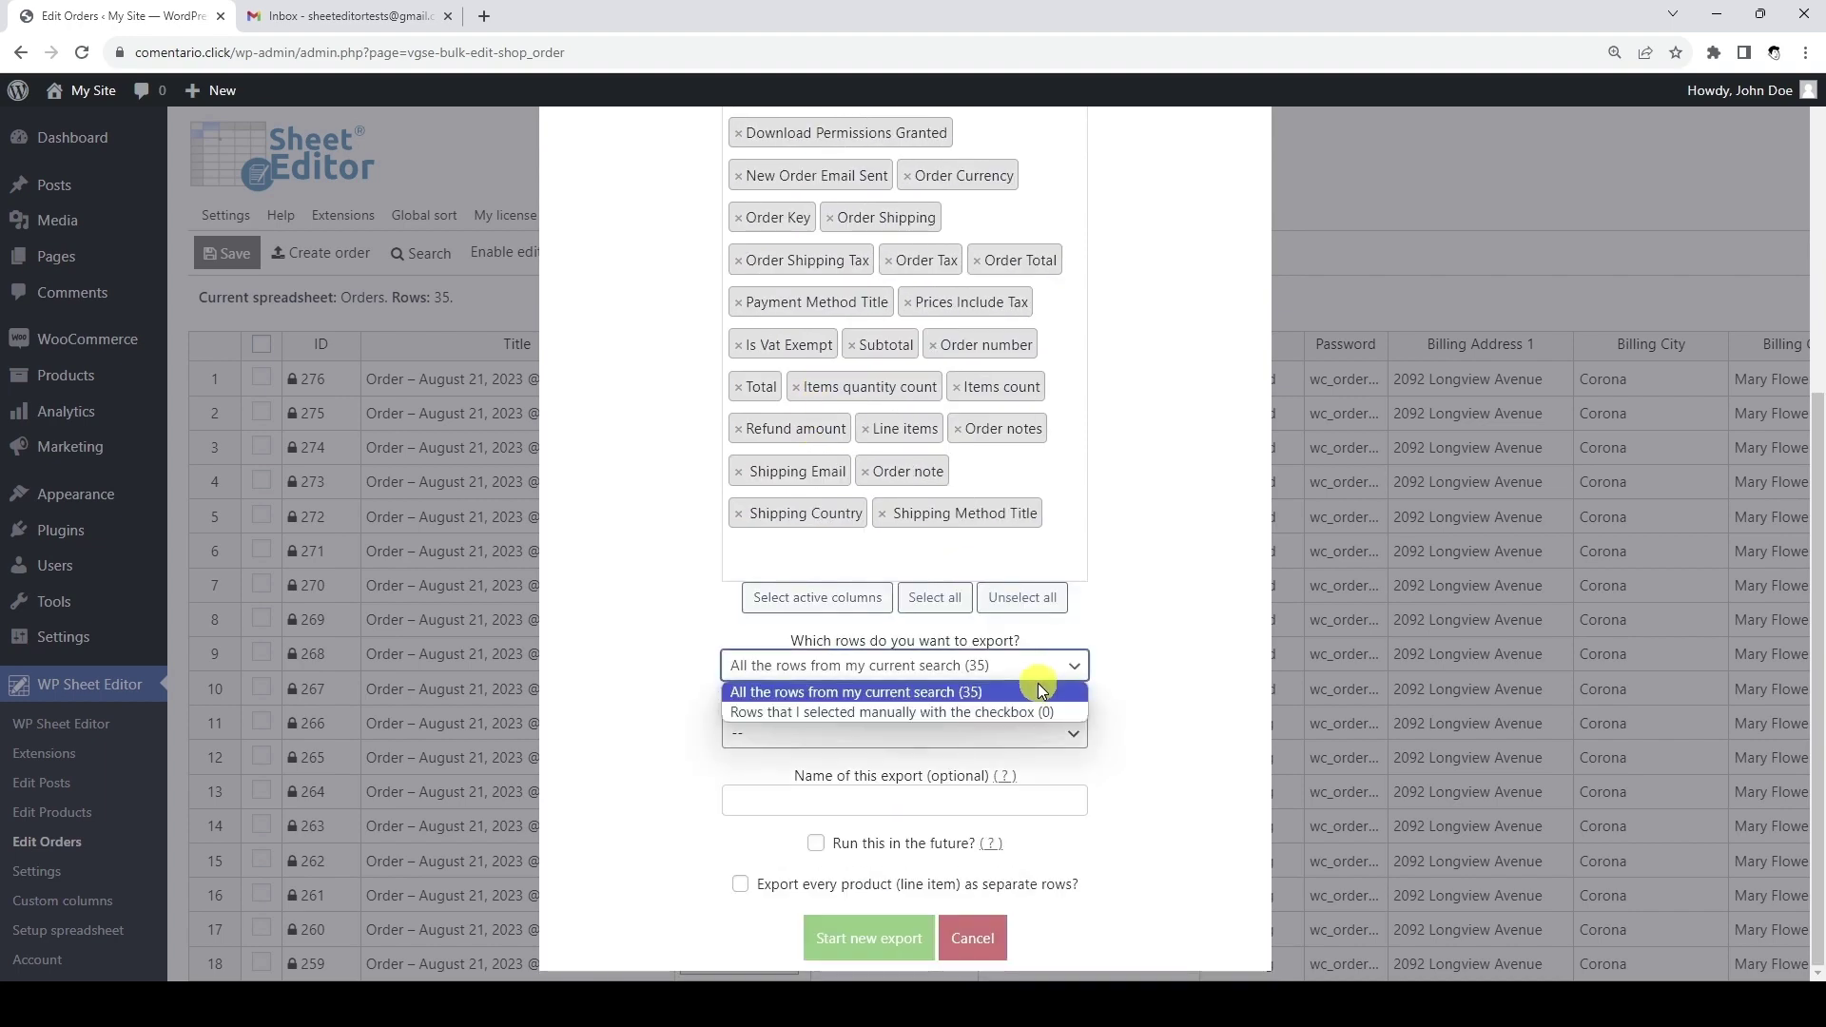
left_click(1037, 687)
Set Google Sheets as the app for the exported file and name the export "Recurring export to Google Sheets"
left_click(1044, 731)
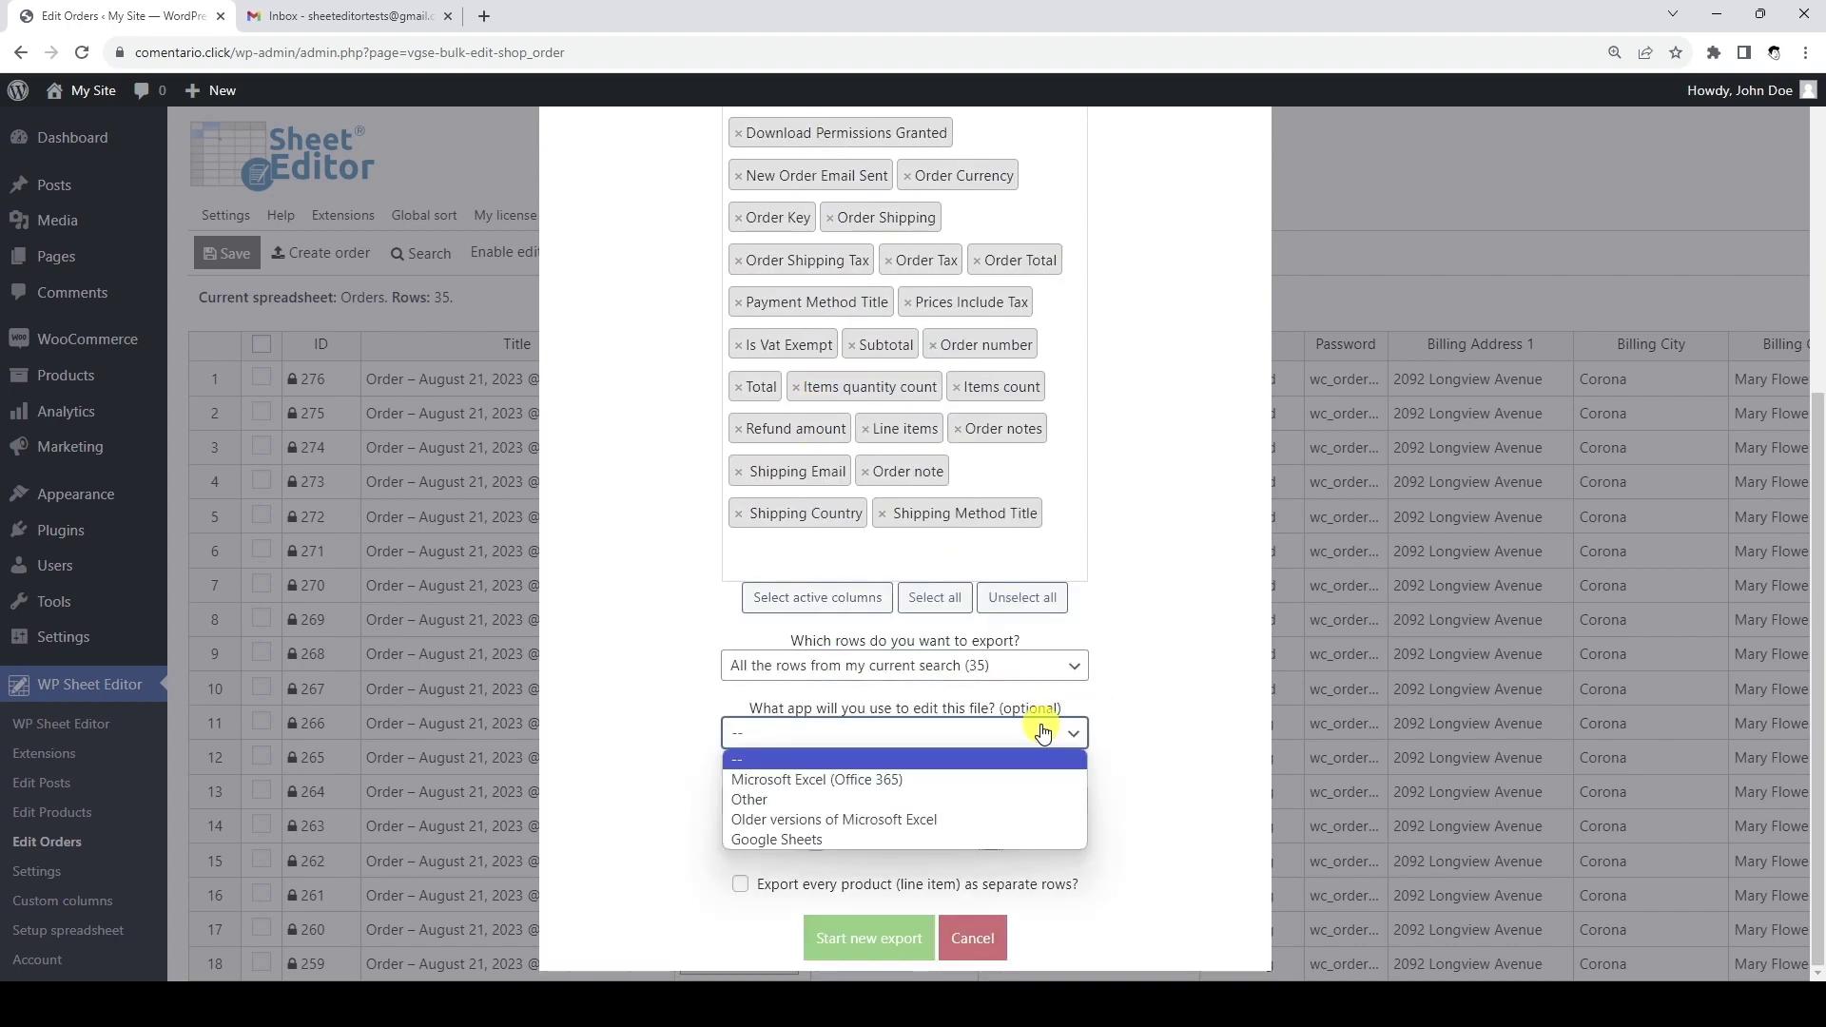
left_click(974, 846)
left_click(1019, 802)
type("Recurring export to Google Sheets")
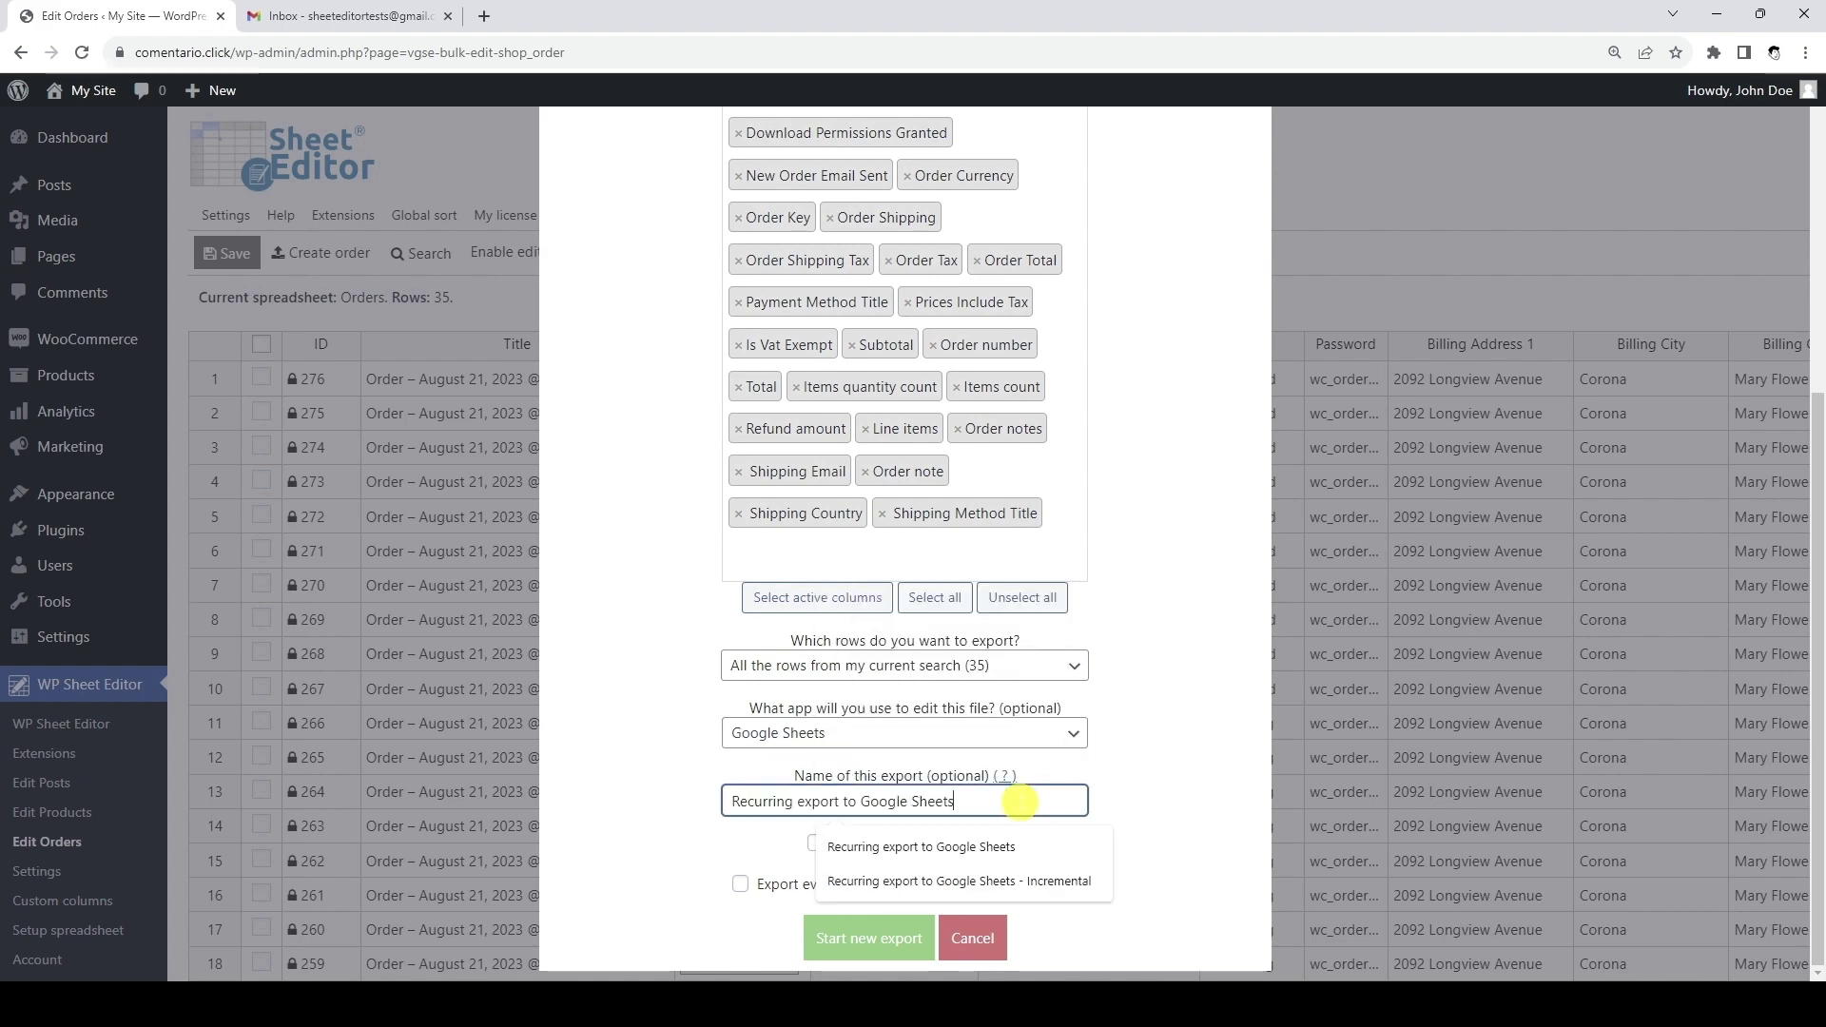
left_click(1123, 808)
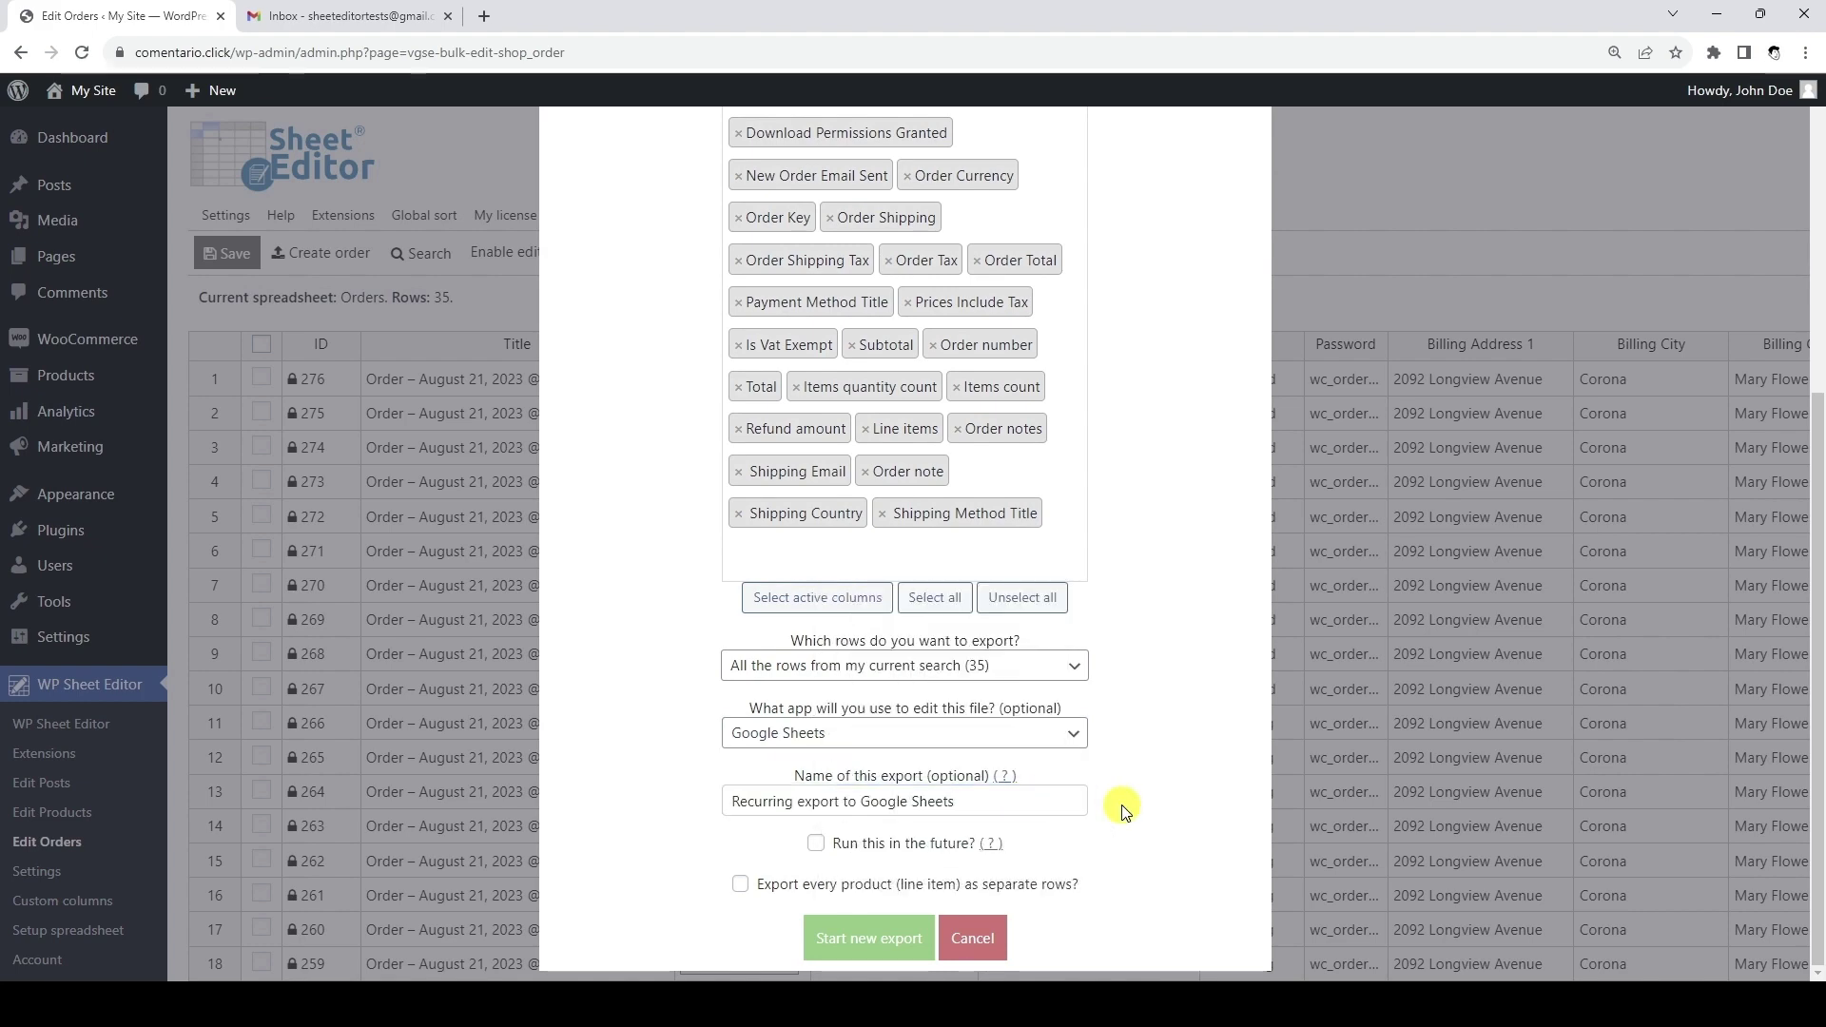
Set the export to run in the future, on 08/22/2023 at 02:05:00 PM
left_click(817, 843)
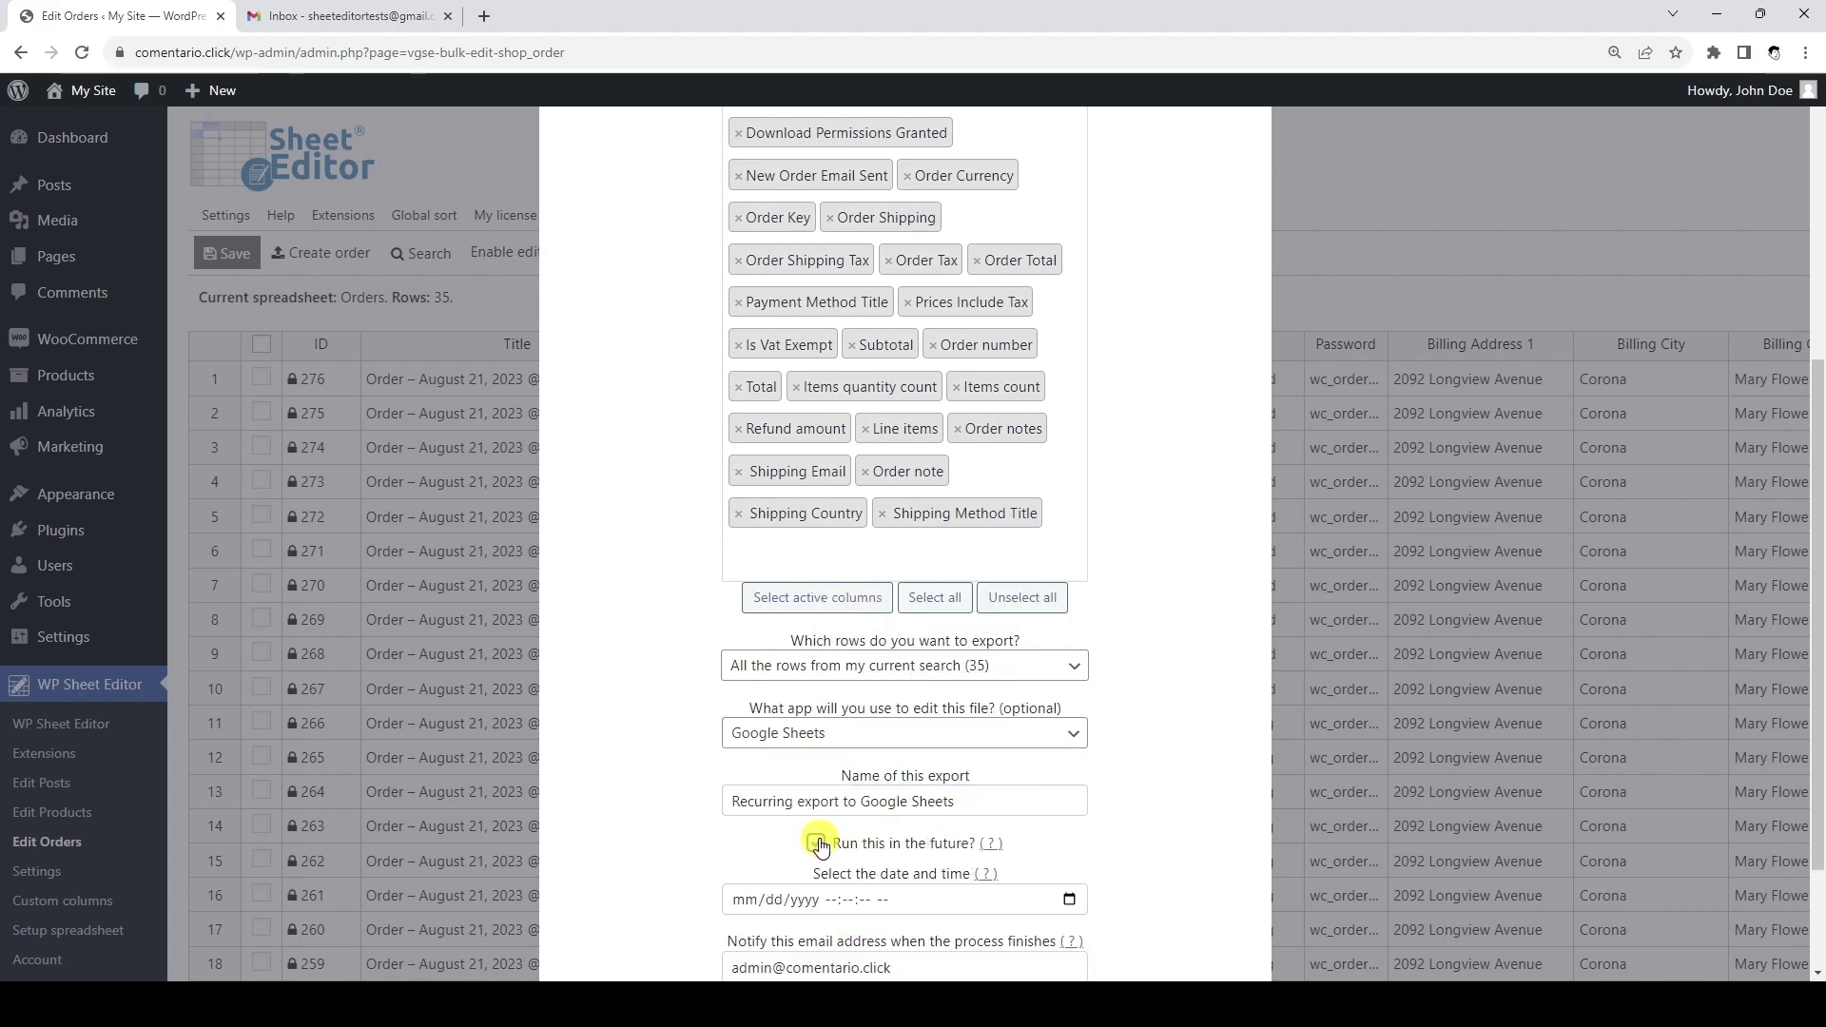
scroll(820, 846, "down", 2)
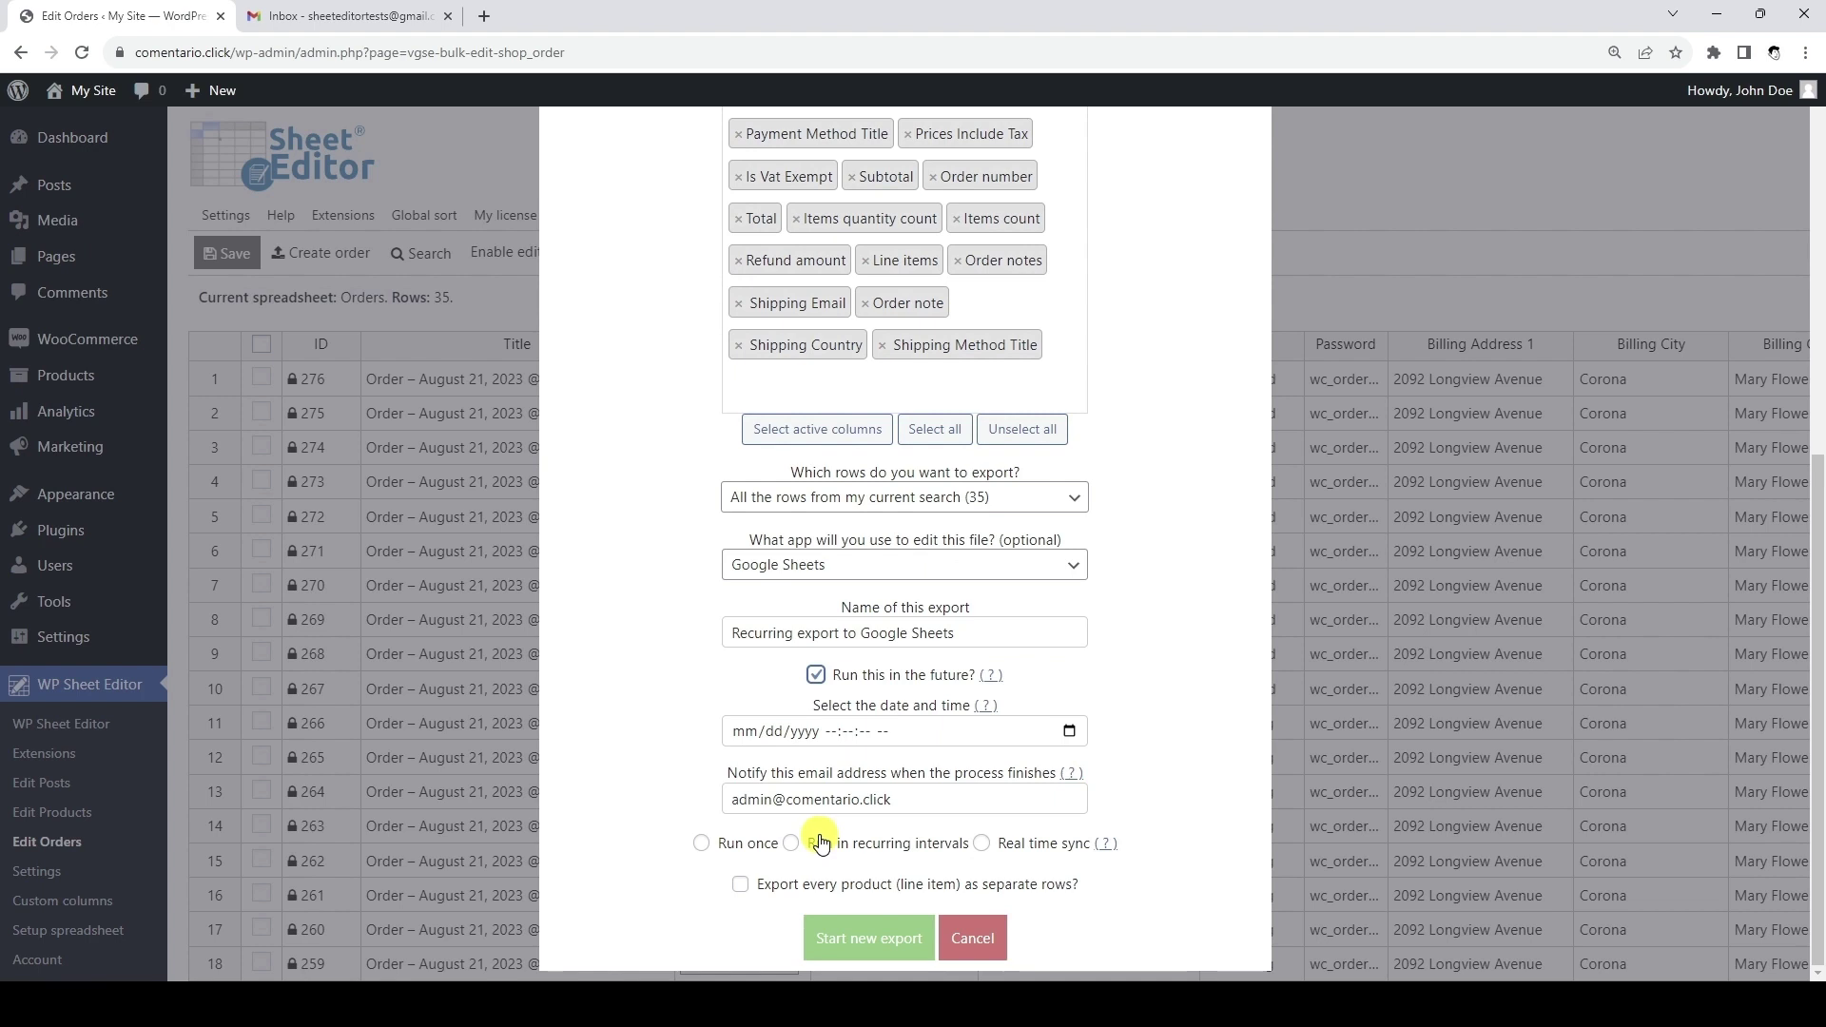
left_click(1069, 731)
left_click(982, 491)
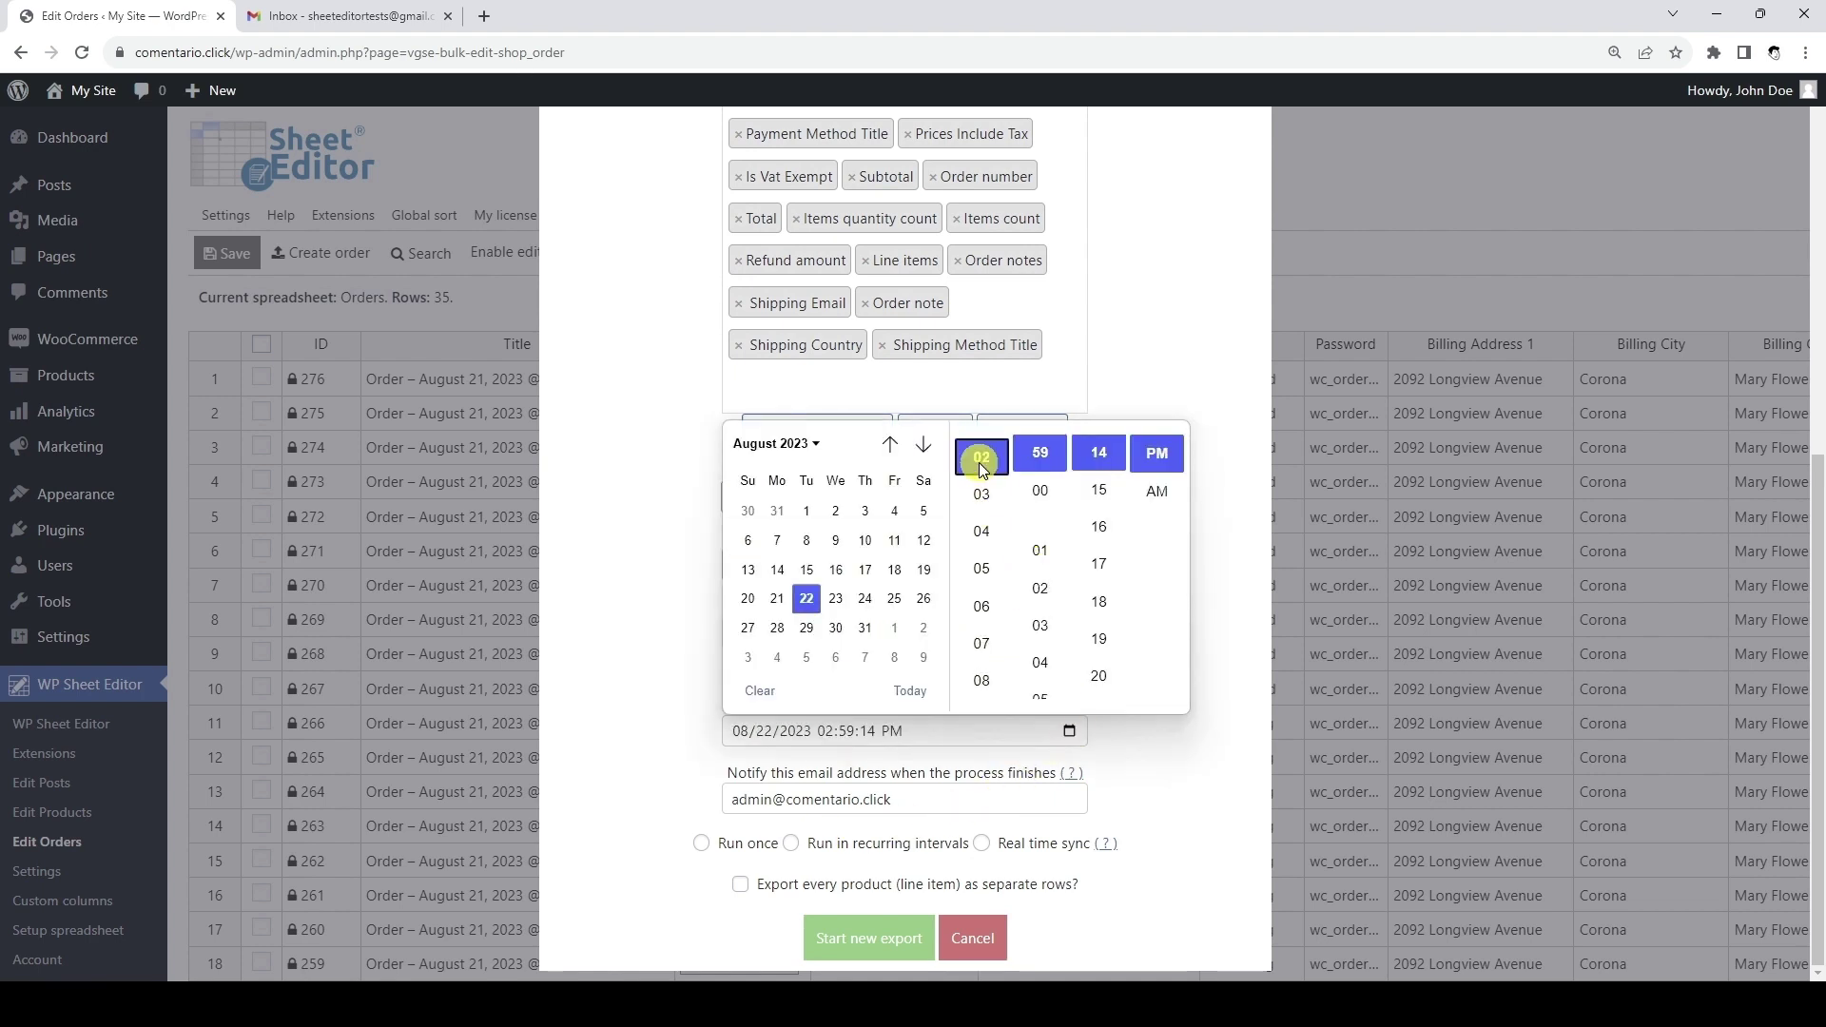
left_click(1040, 694)
scroll(1101, 656, "up", 5)
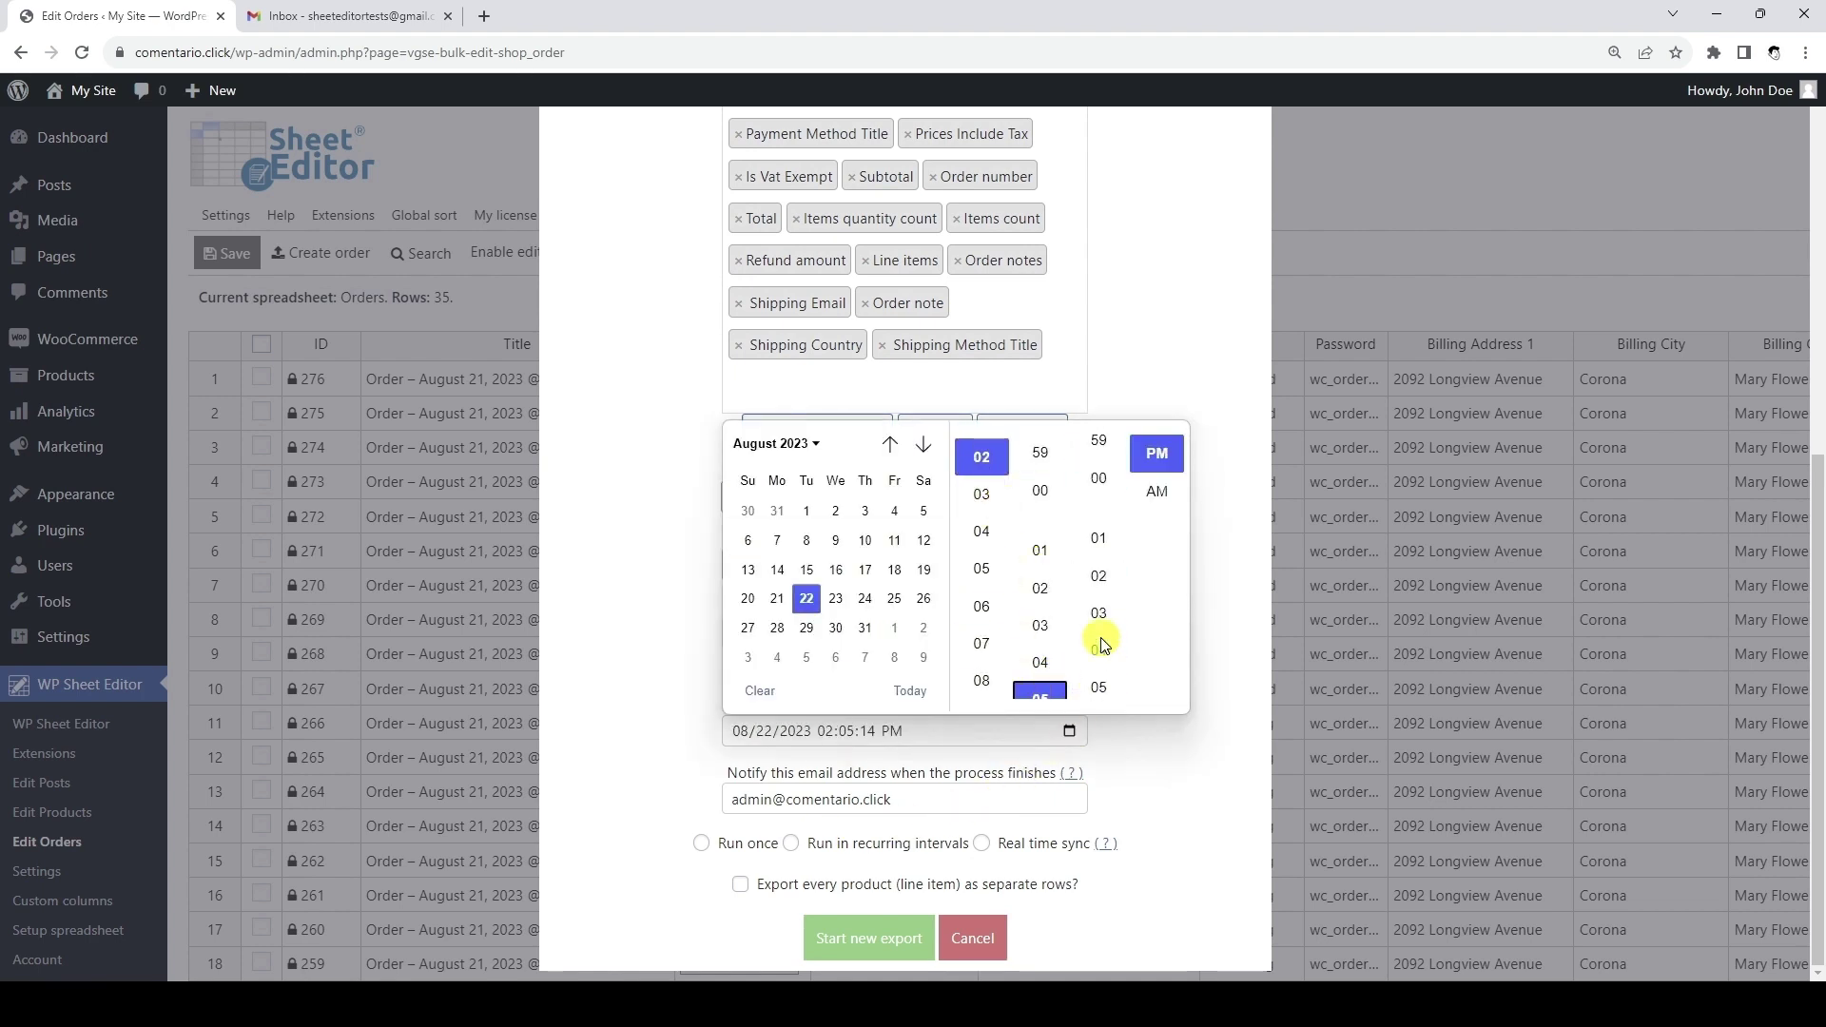
left_click(1098, 487)
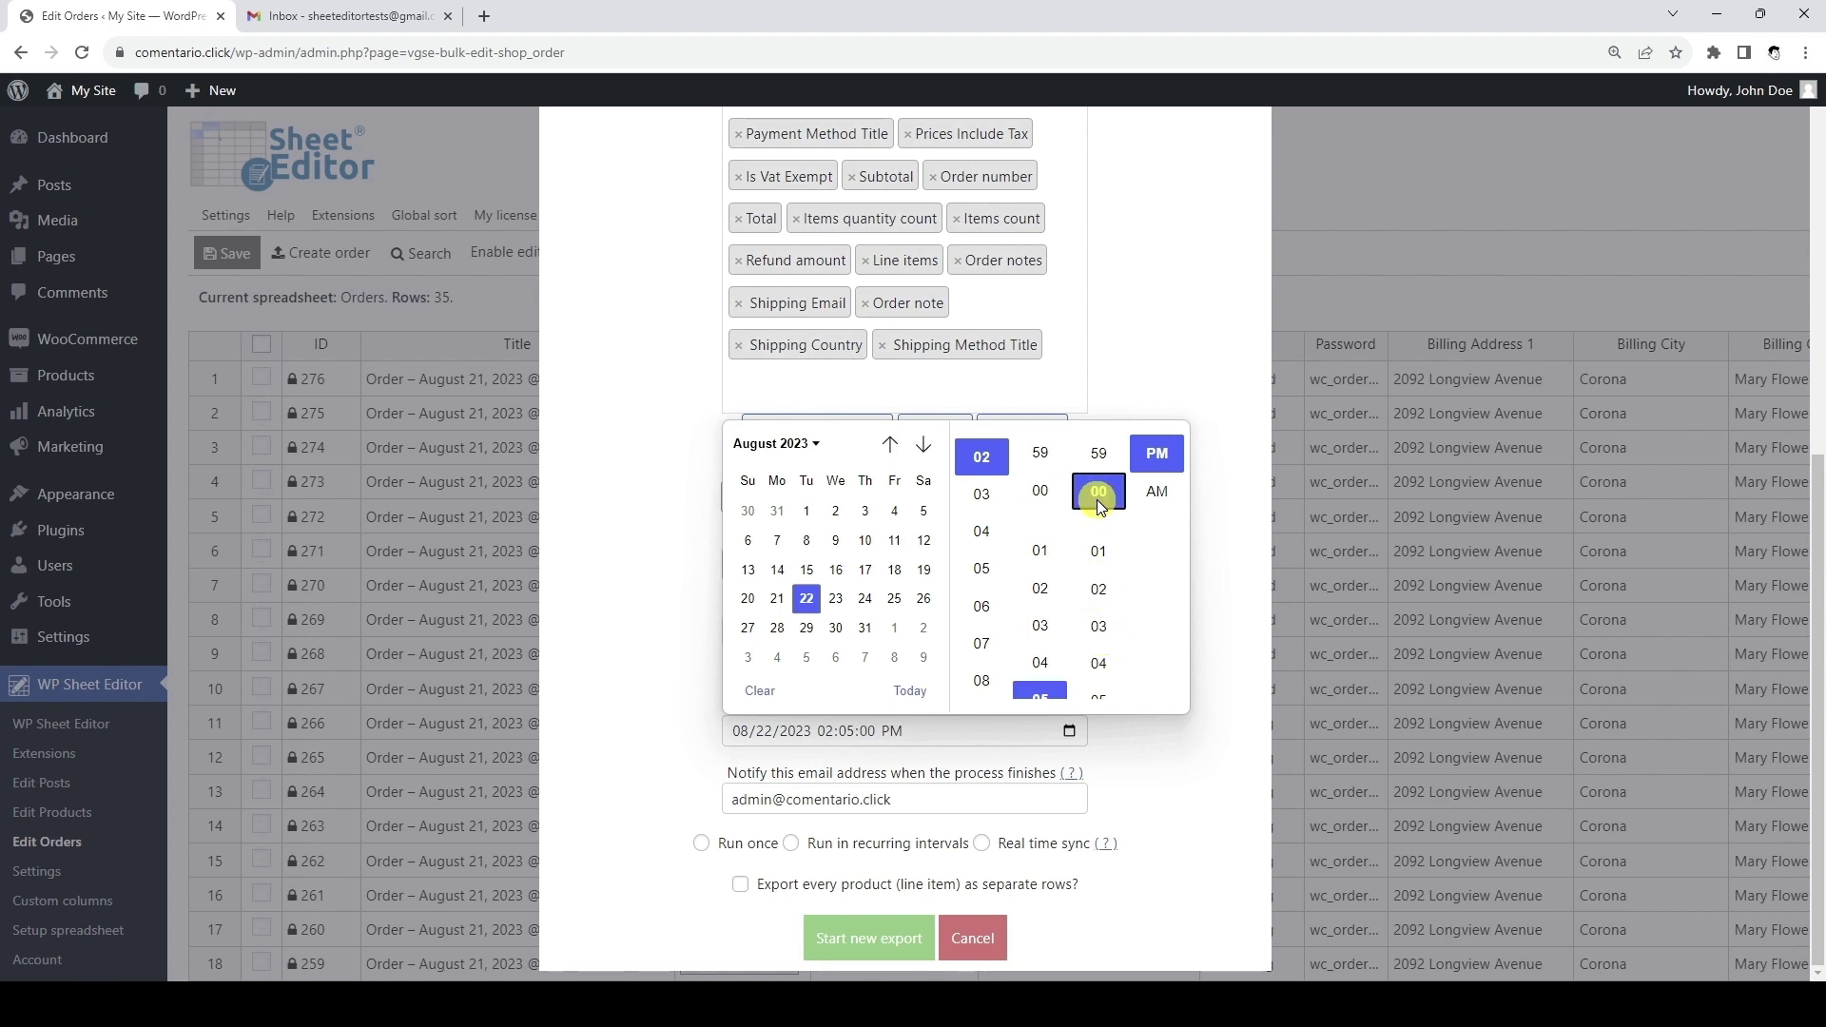
left_click(1239, 482)
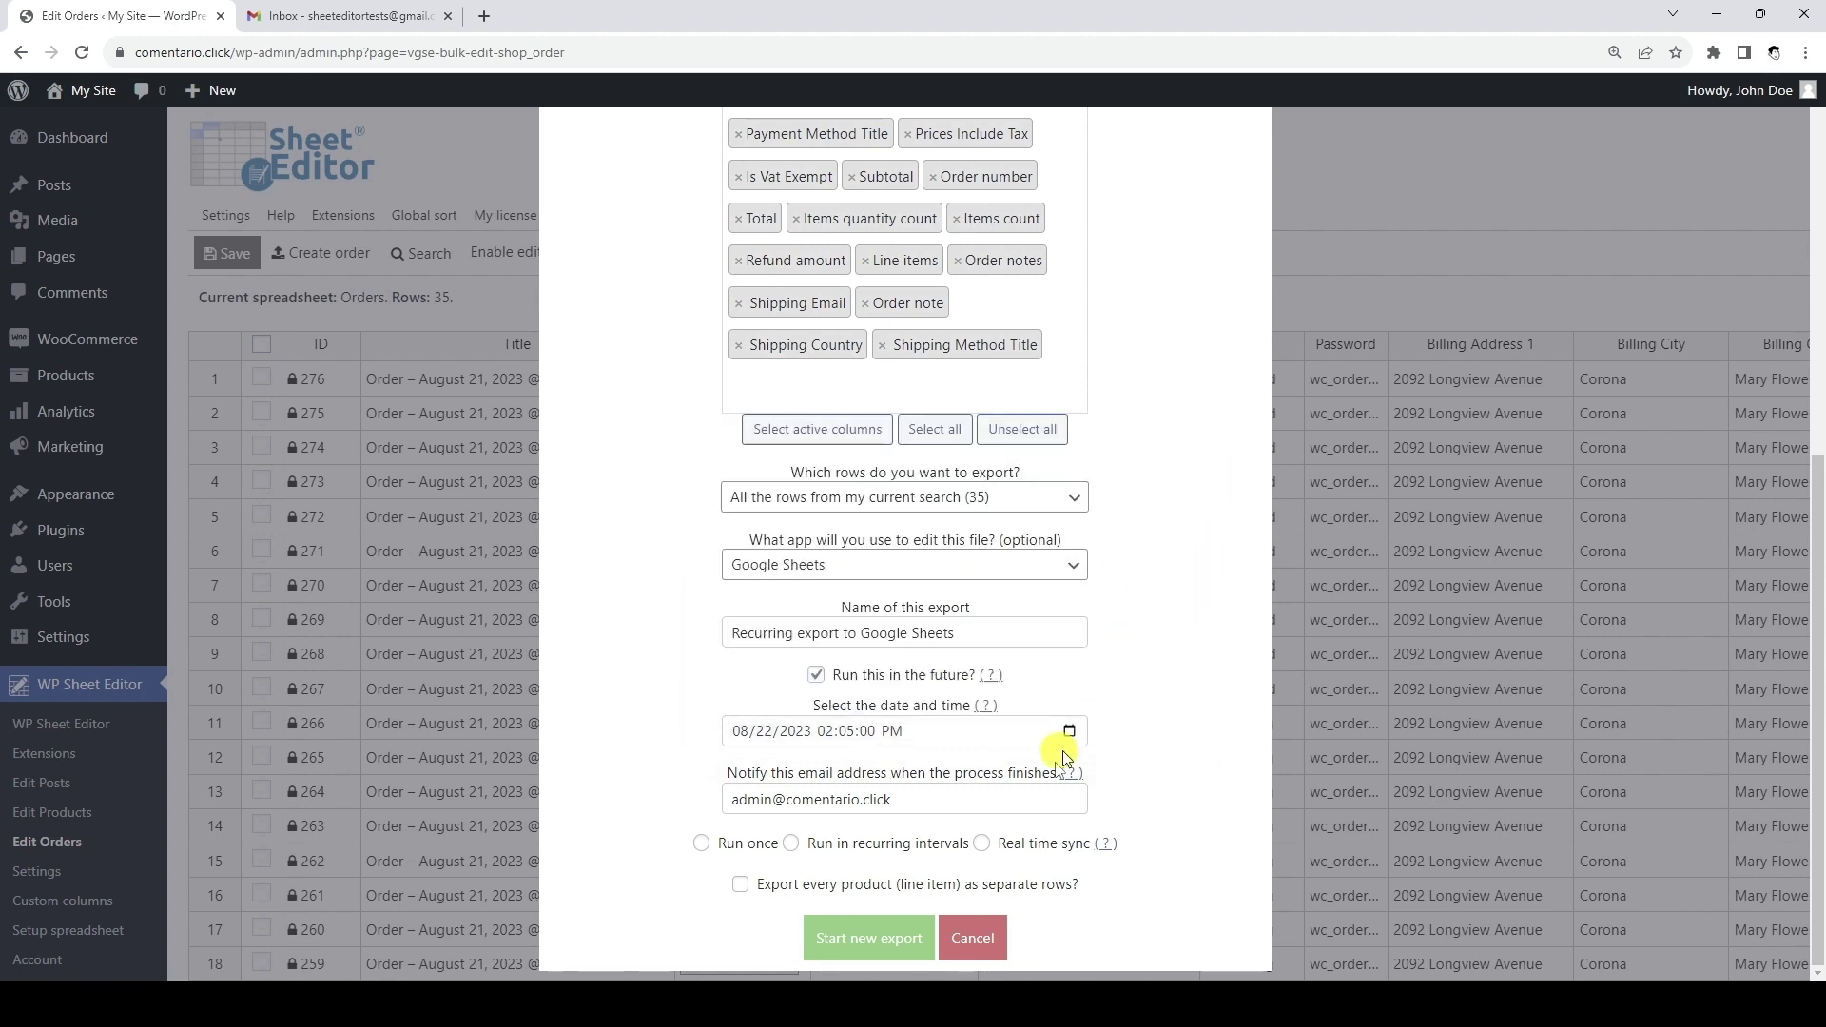
Replace the address notified when the export finishes with the recipient's e-mail address
triple_click(1032, 799)
key("BackSpace")
key("ctrl+v")
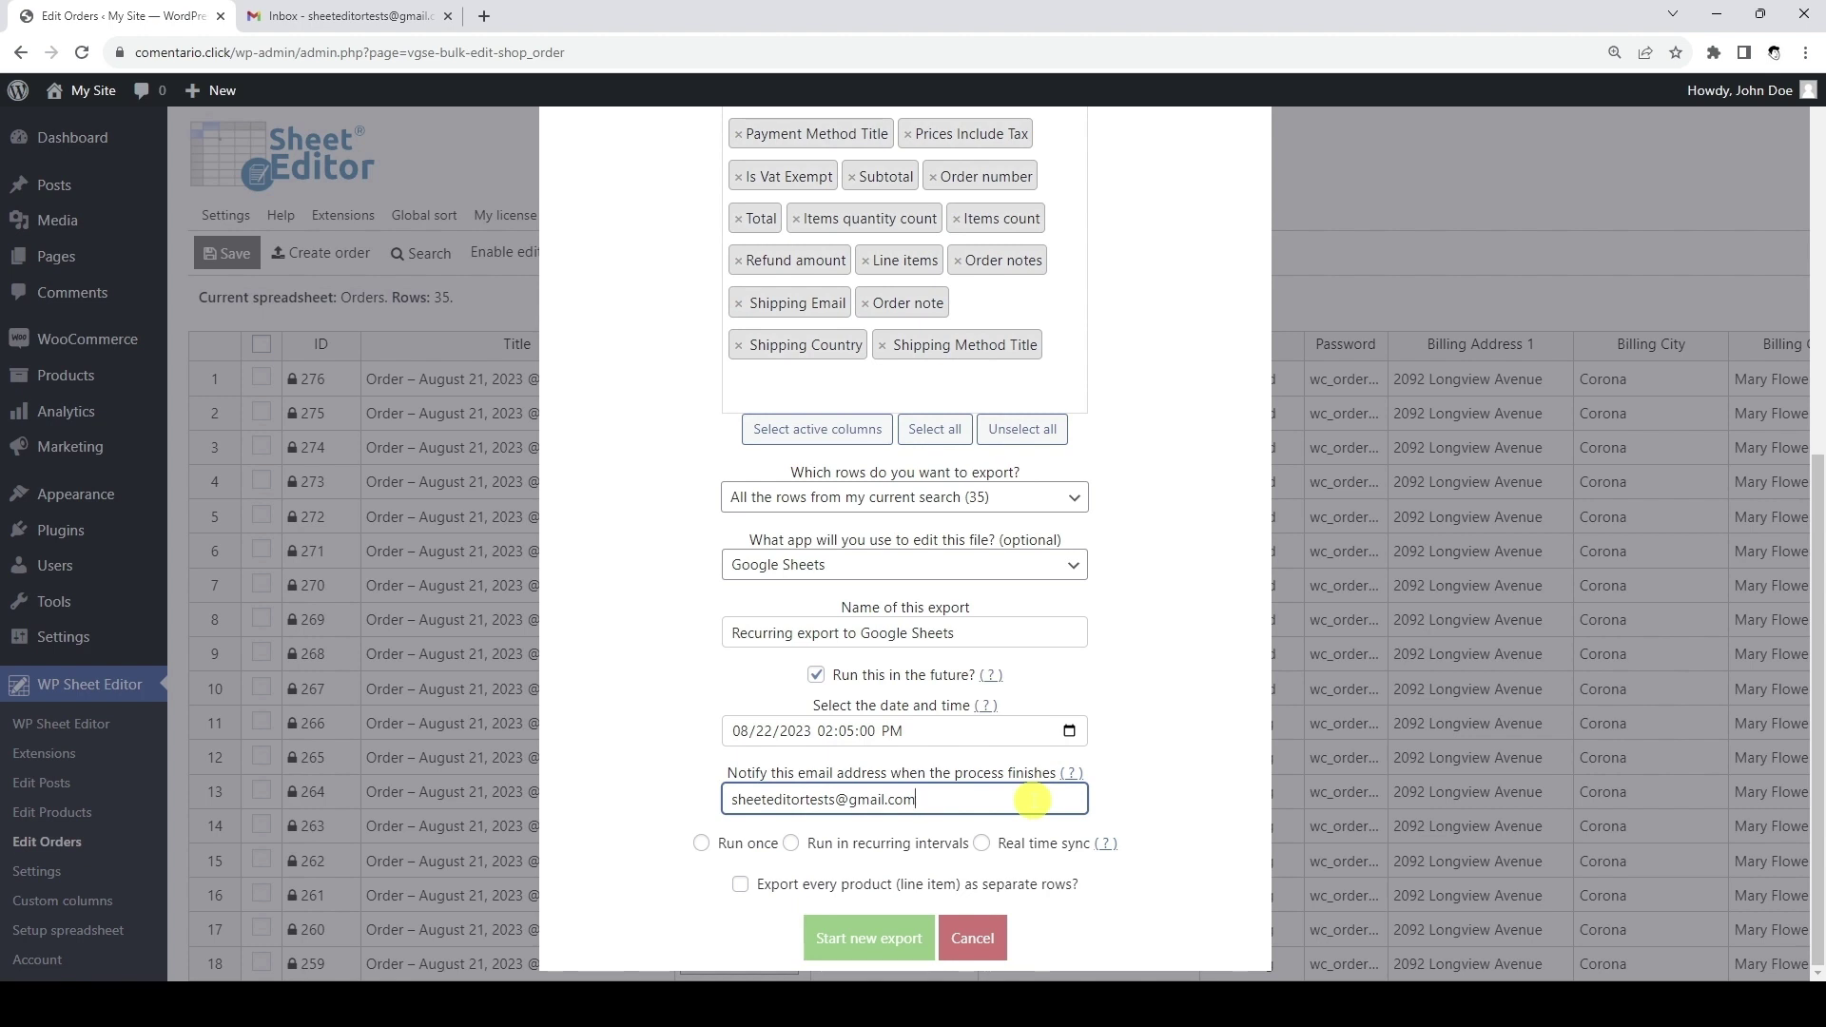
Make the export run in recurring intervals of 5 minutes and start it
left_click(791, 843)
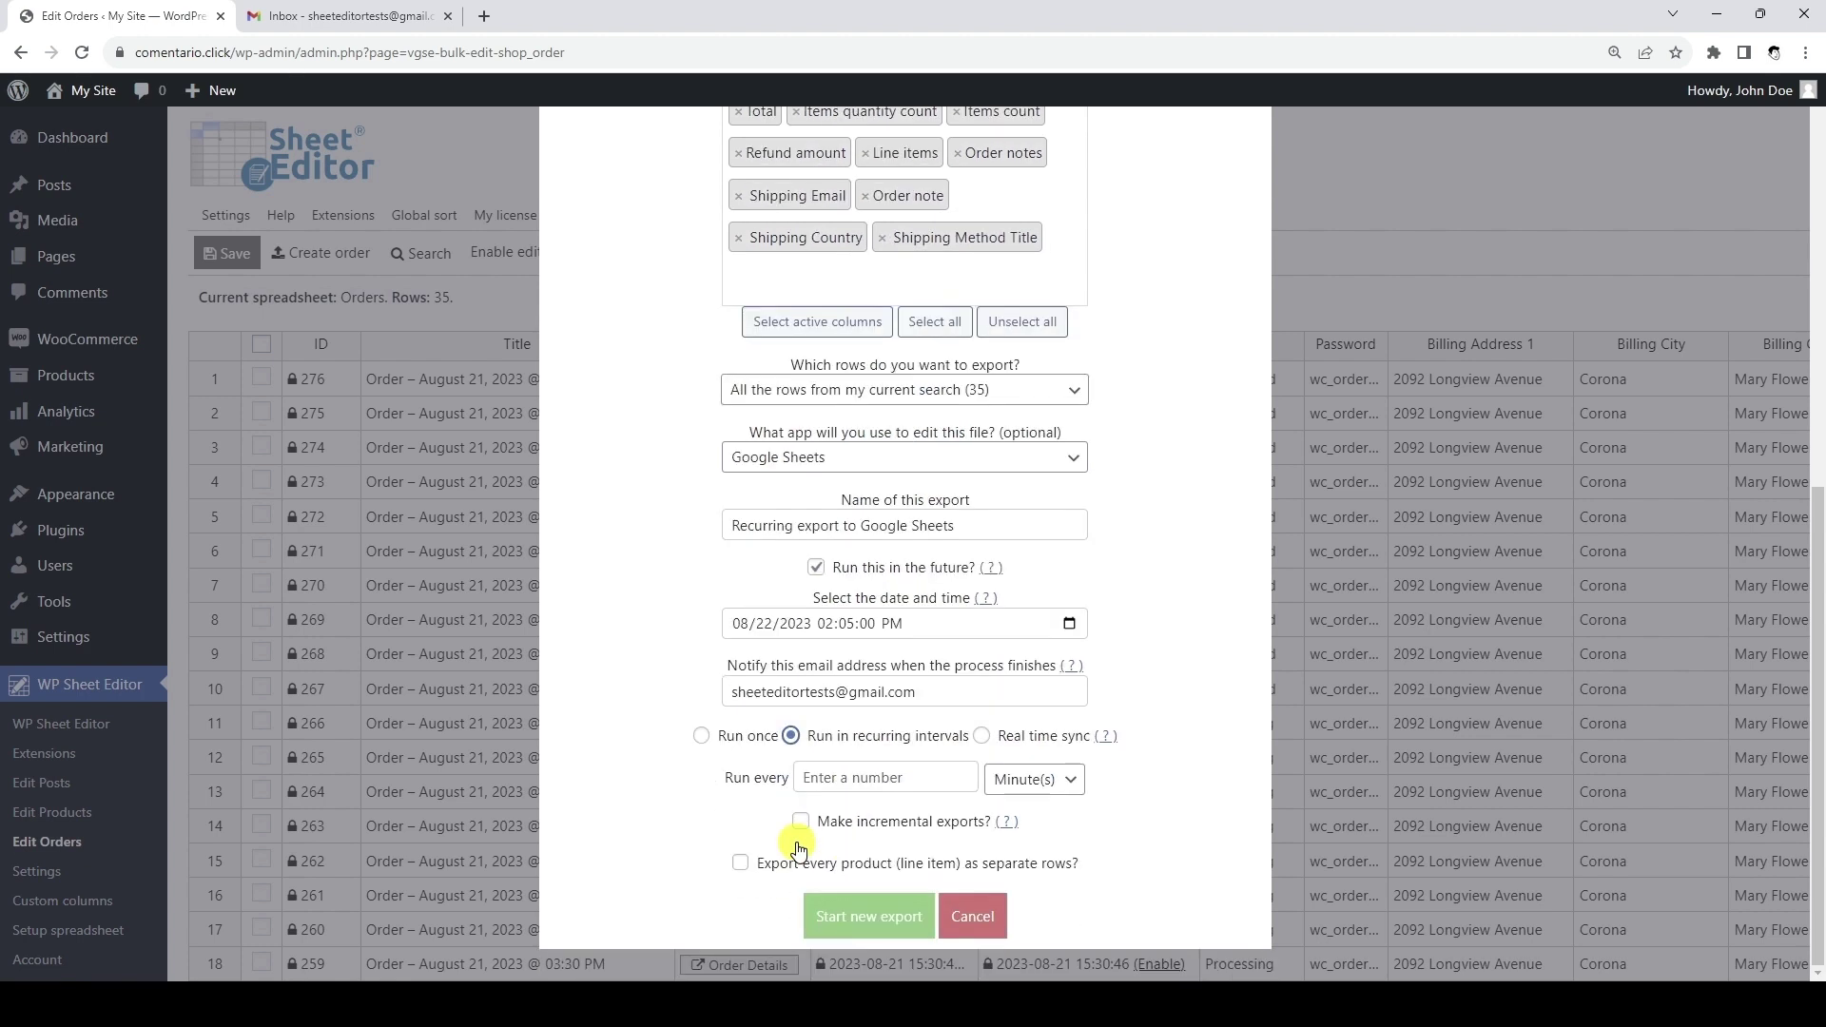
left_click(1051, 779)
left_click(1026, 795)
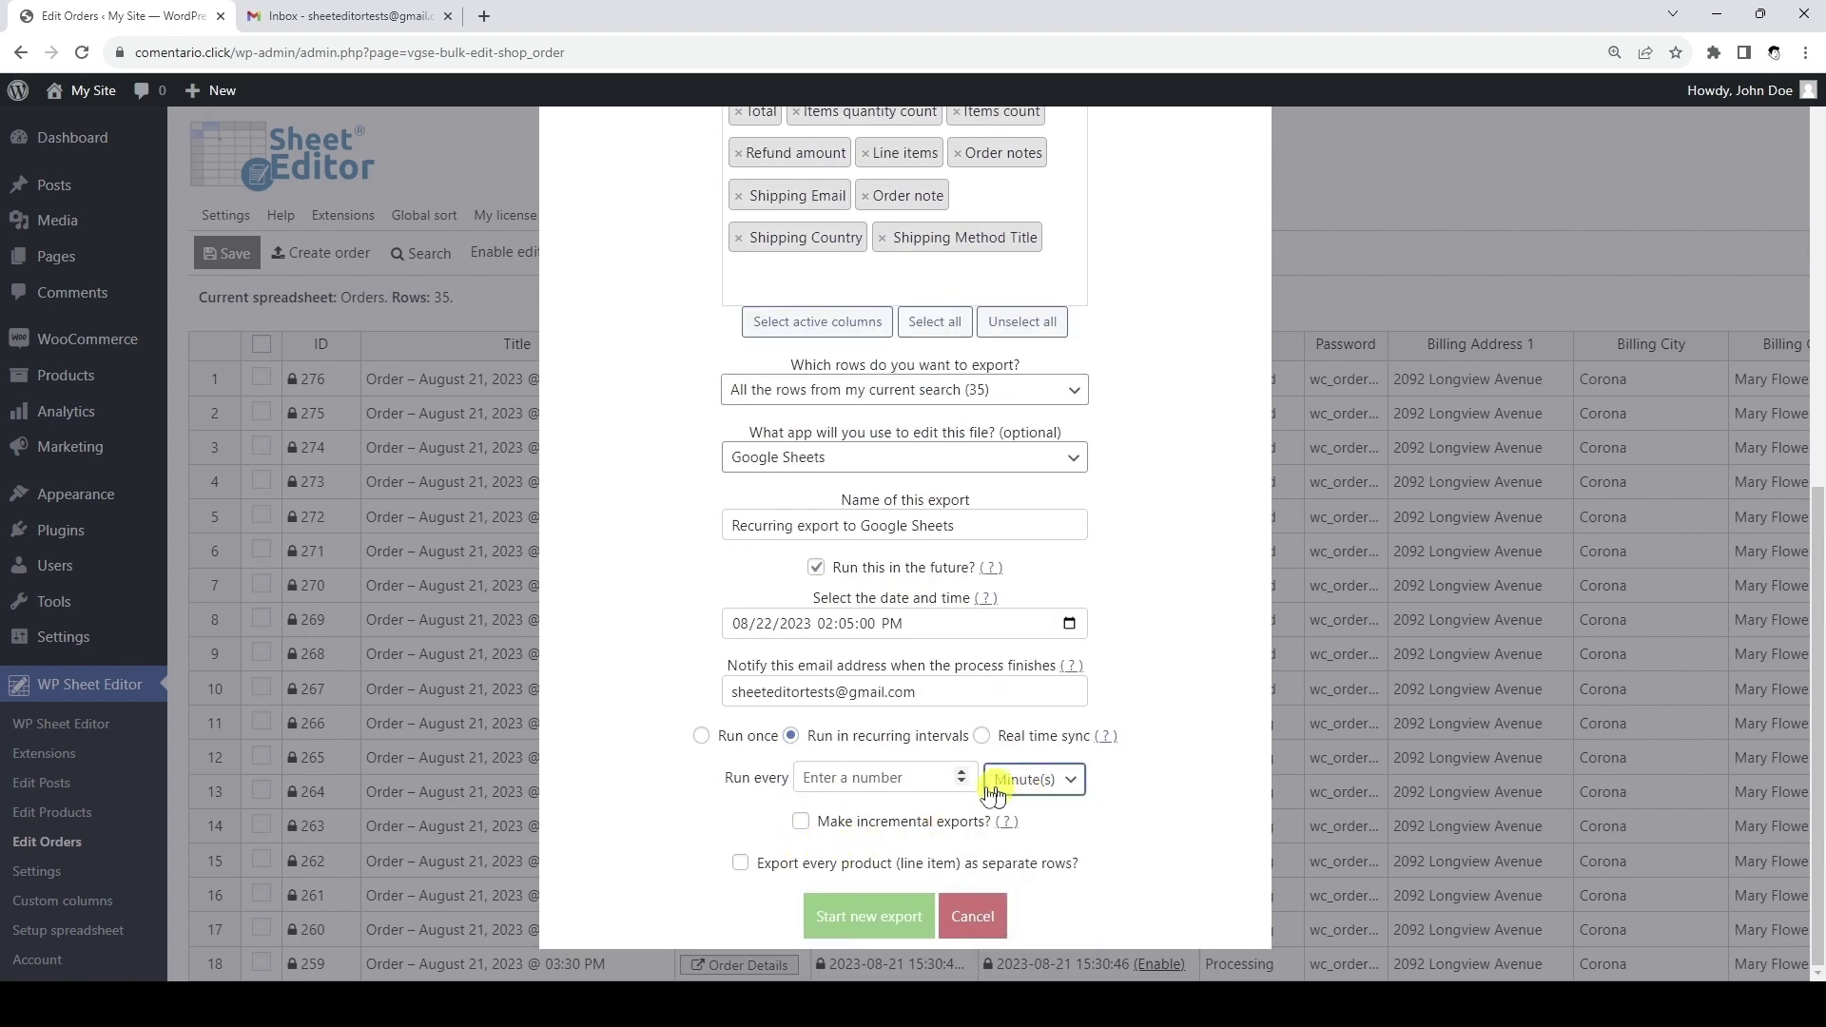
left_click(965, 773)
type("5")
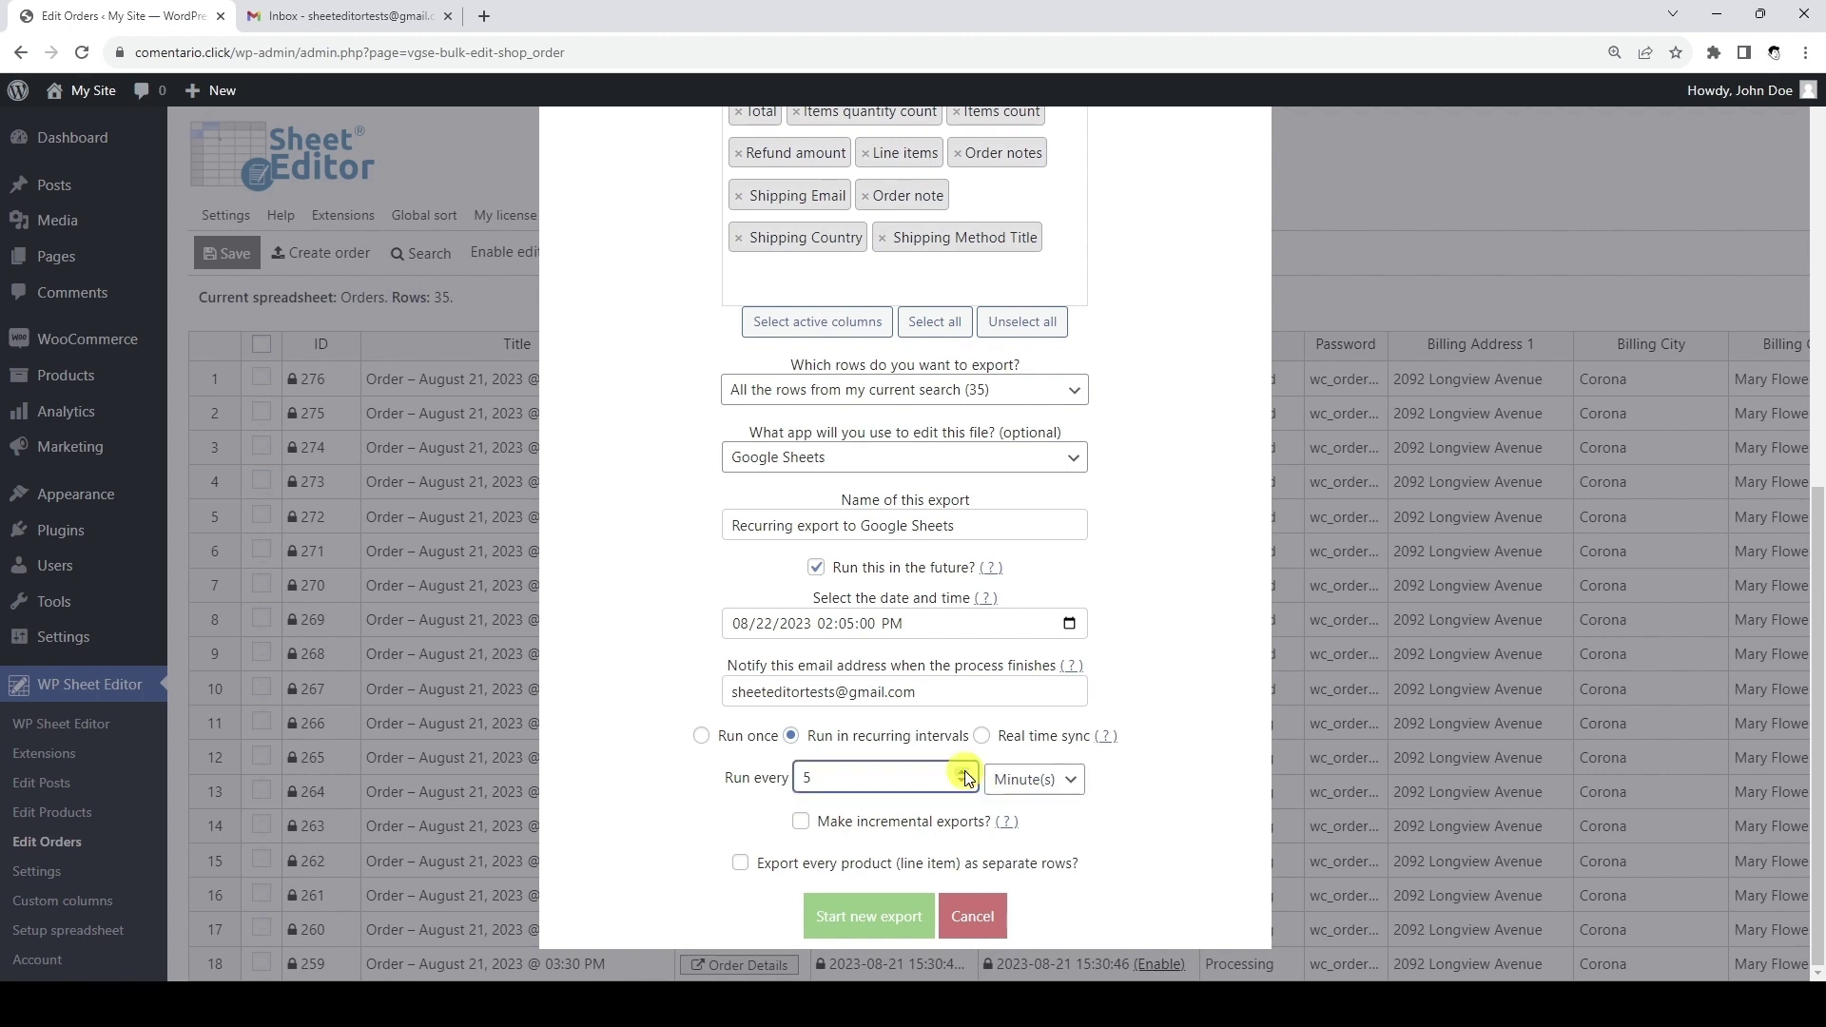
left_click(871, 917)
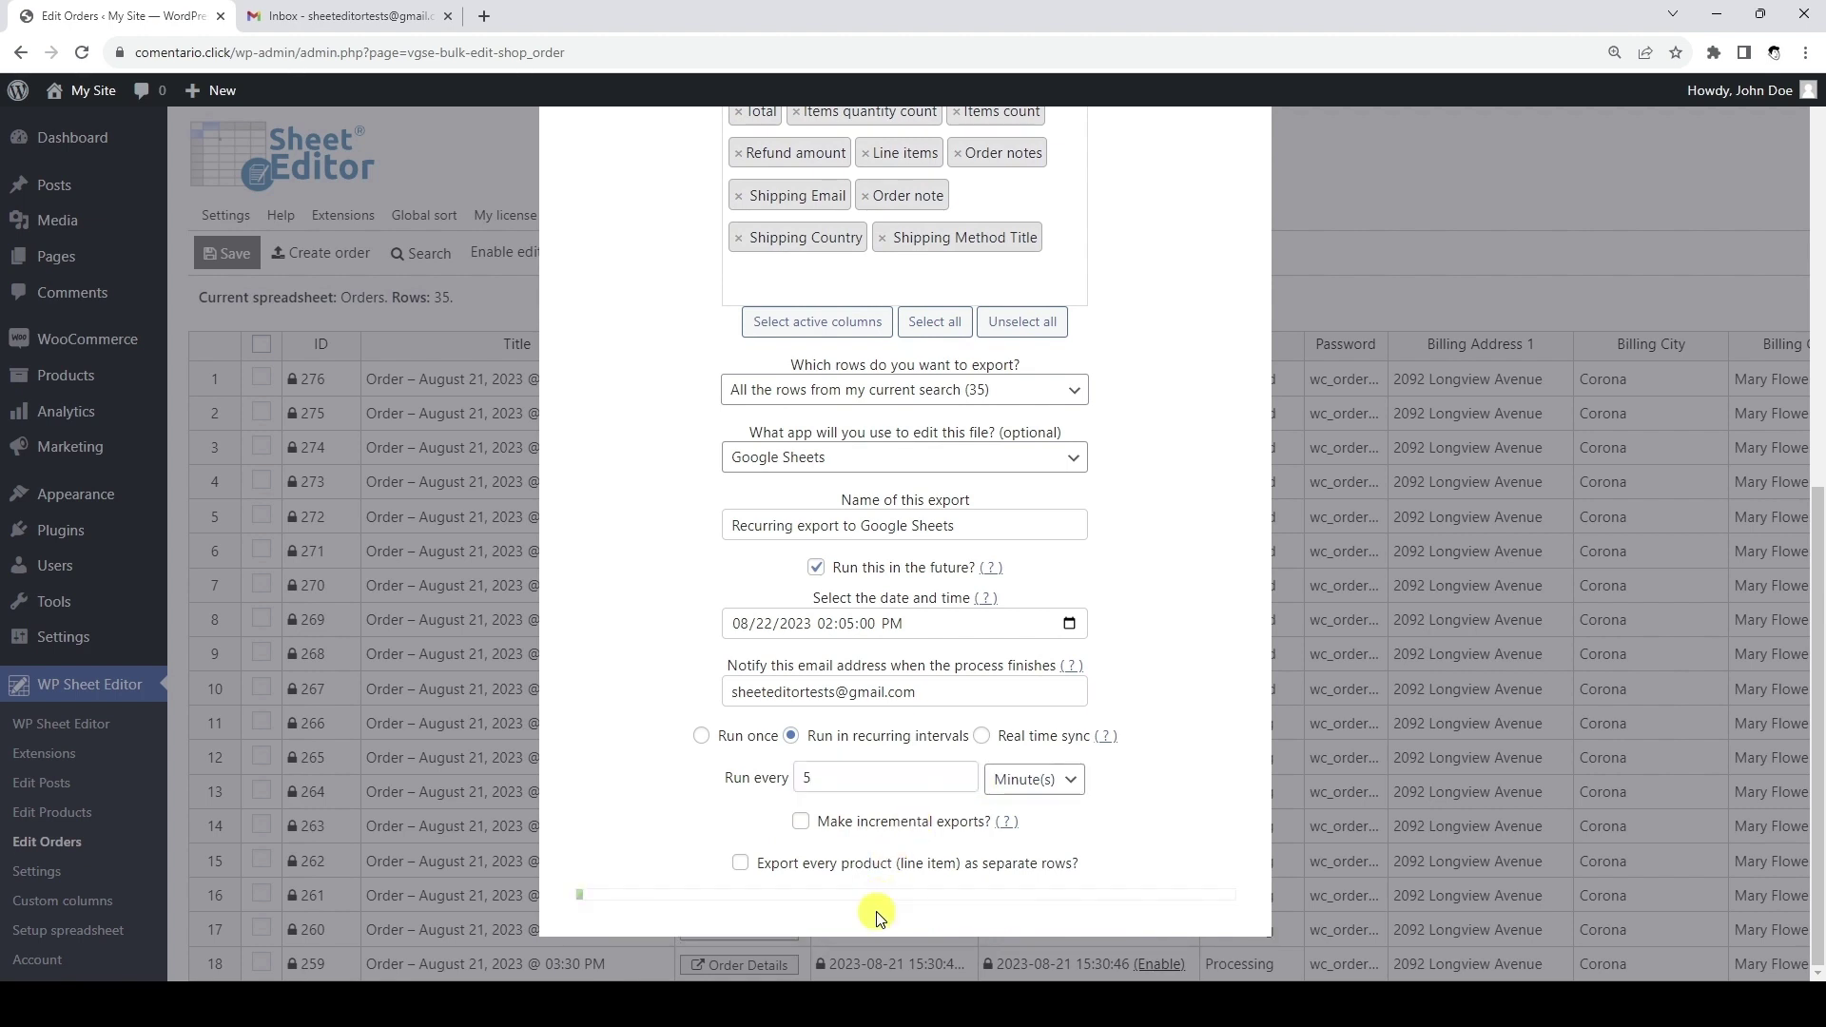
left_click(1115, 898)
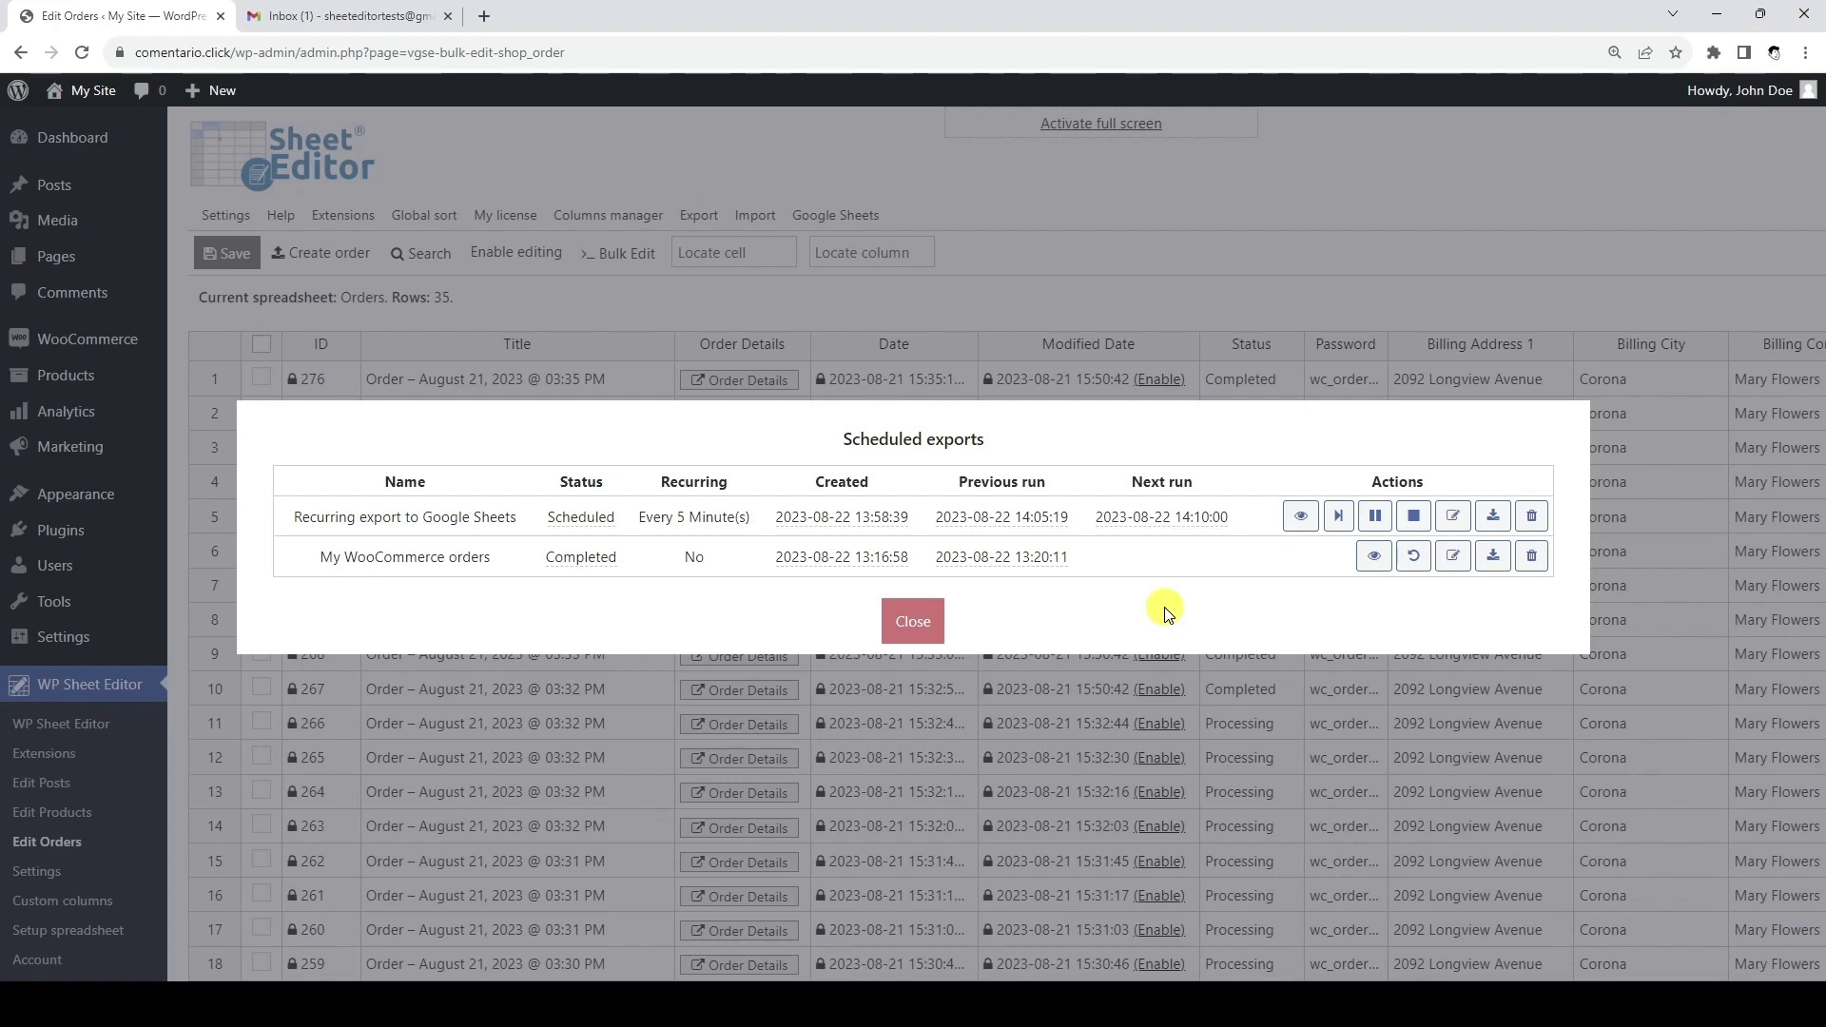
Switch to Gmail and open the "Export completed" notification for the recurring export to review its job details
left_click(376, 16)
left_click(884, 273)
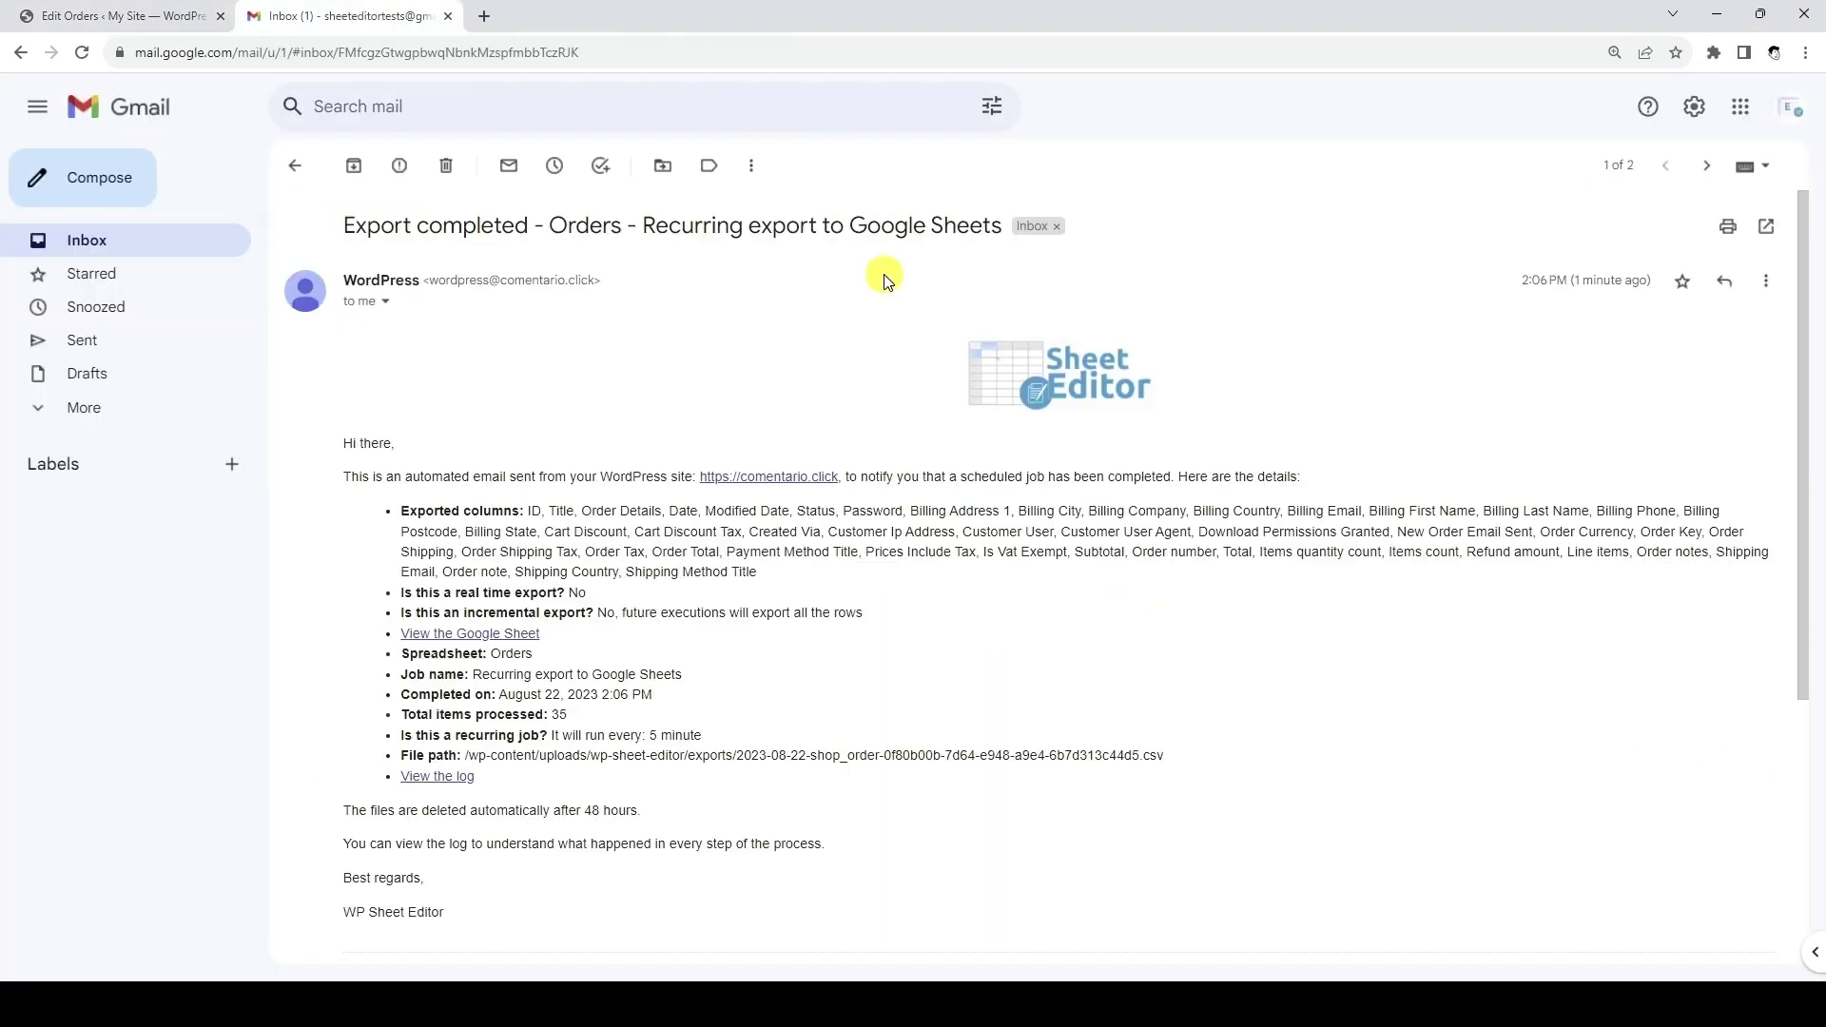
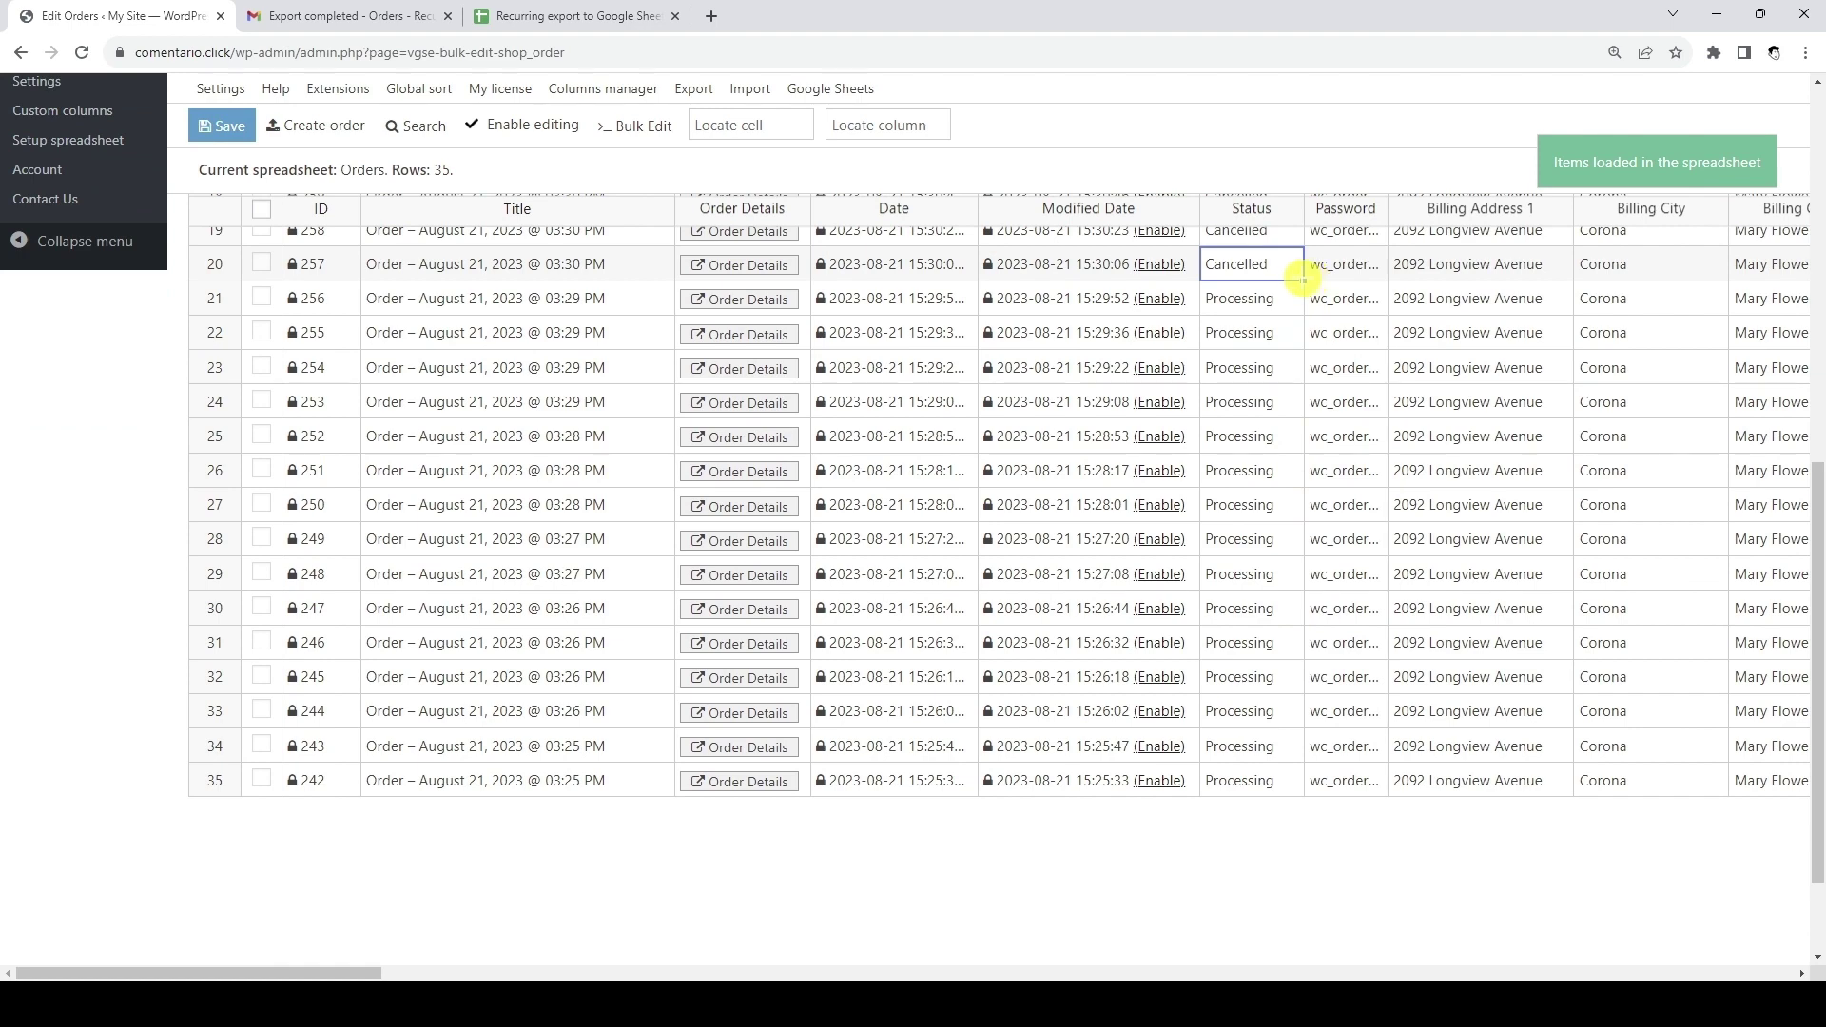
Fill the Cancelled status from row 20 down through the last order row and save all changed orders
left_click_drag(1303, 280, 1254, 794)
scroll(1244, 751, "up", 6)
scroll(1245, 751, "up", 4)
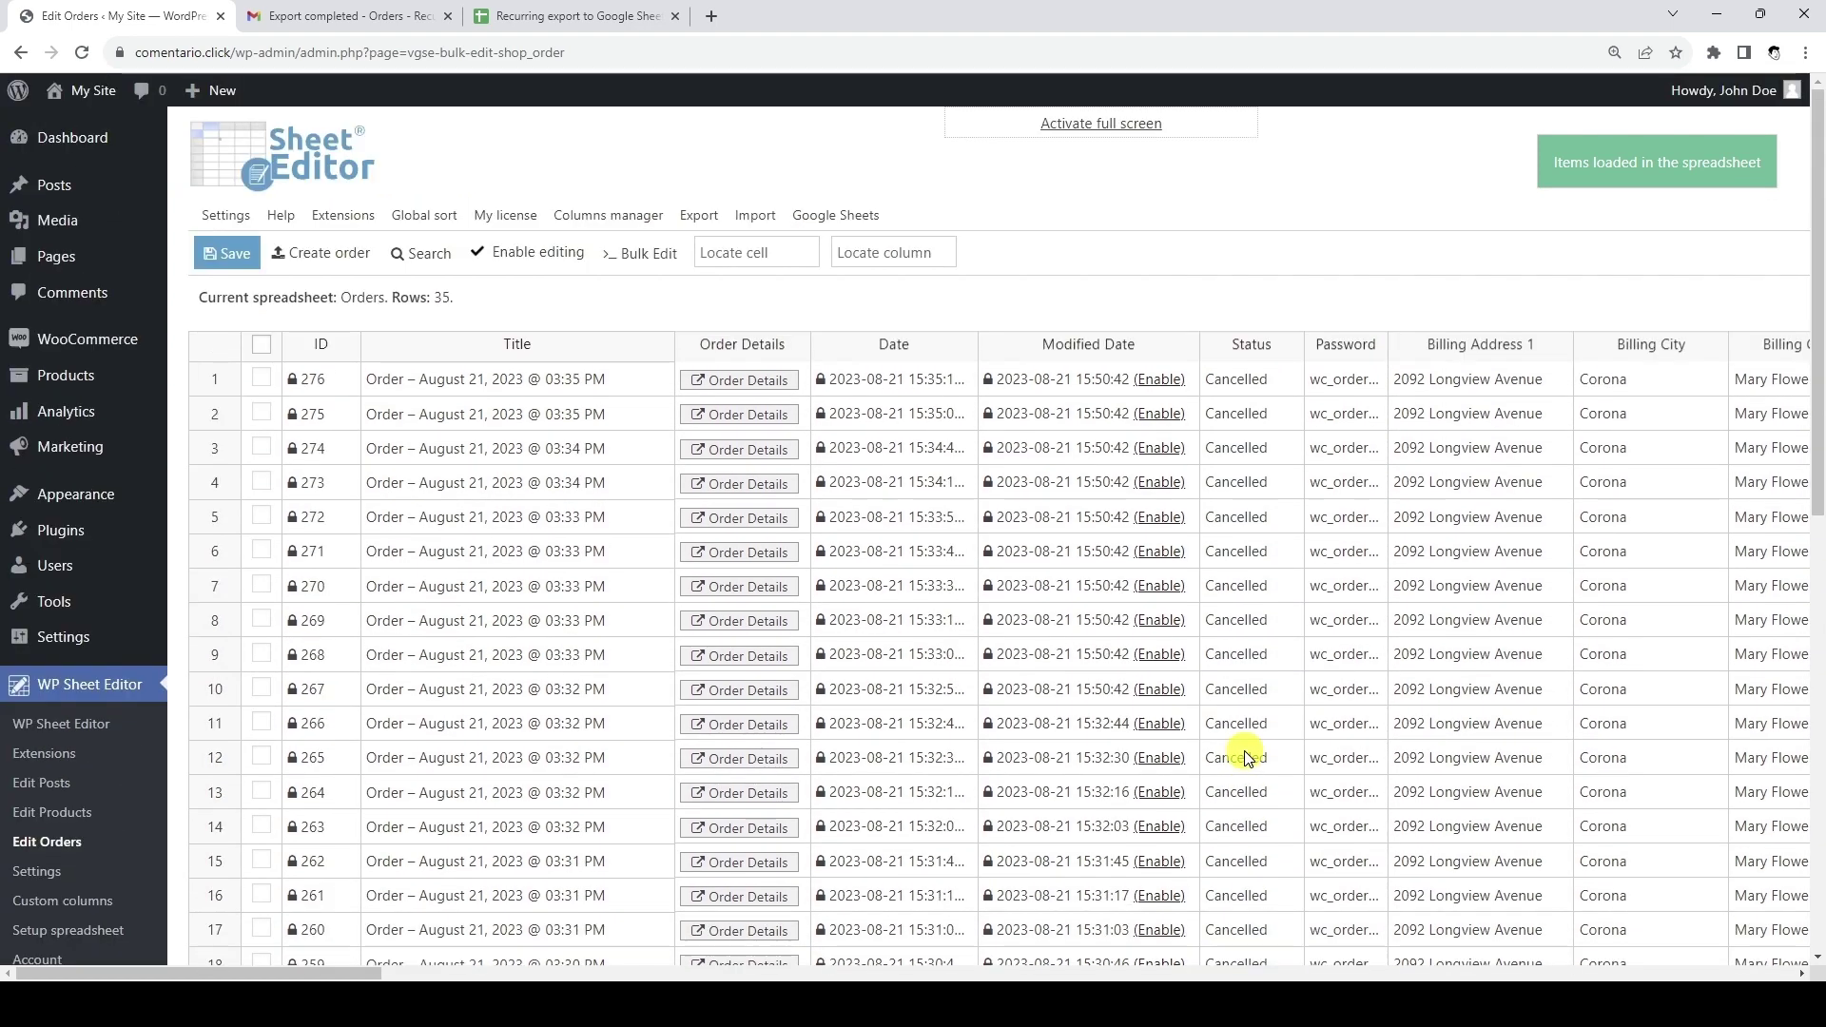
left_click(230, 257)
key("Return")
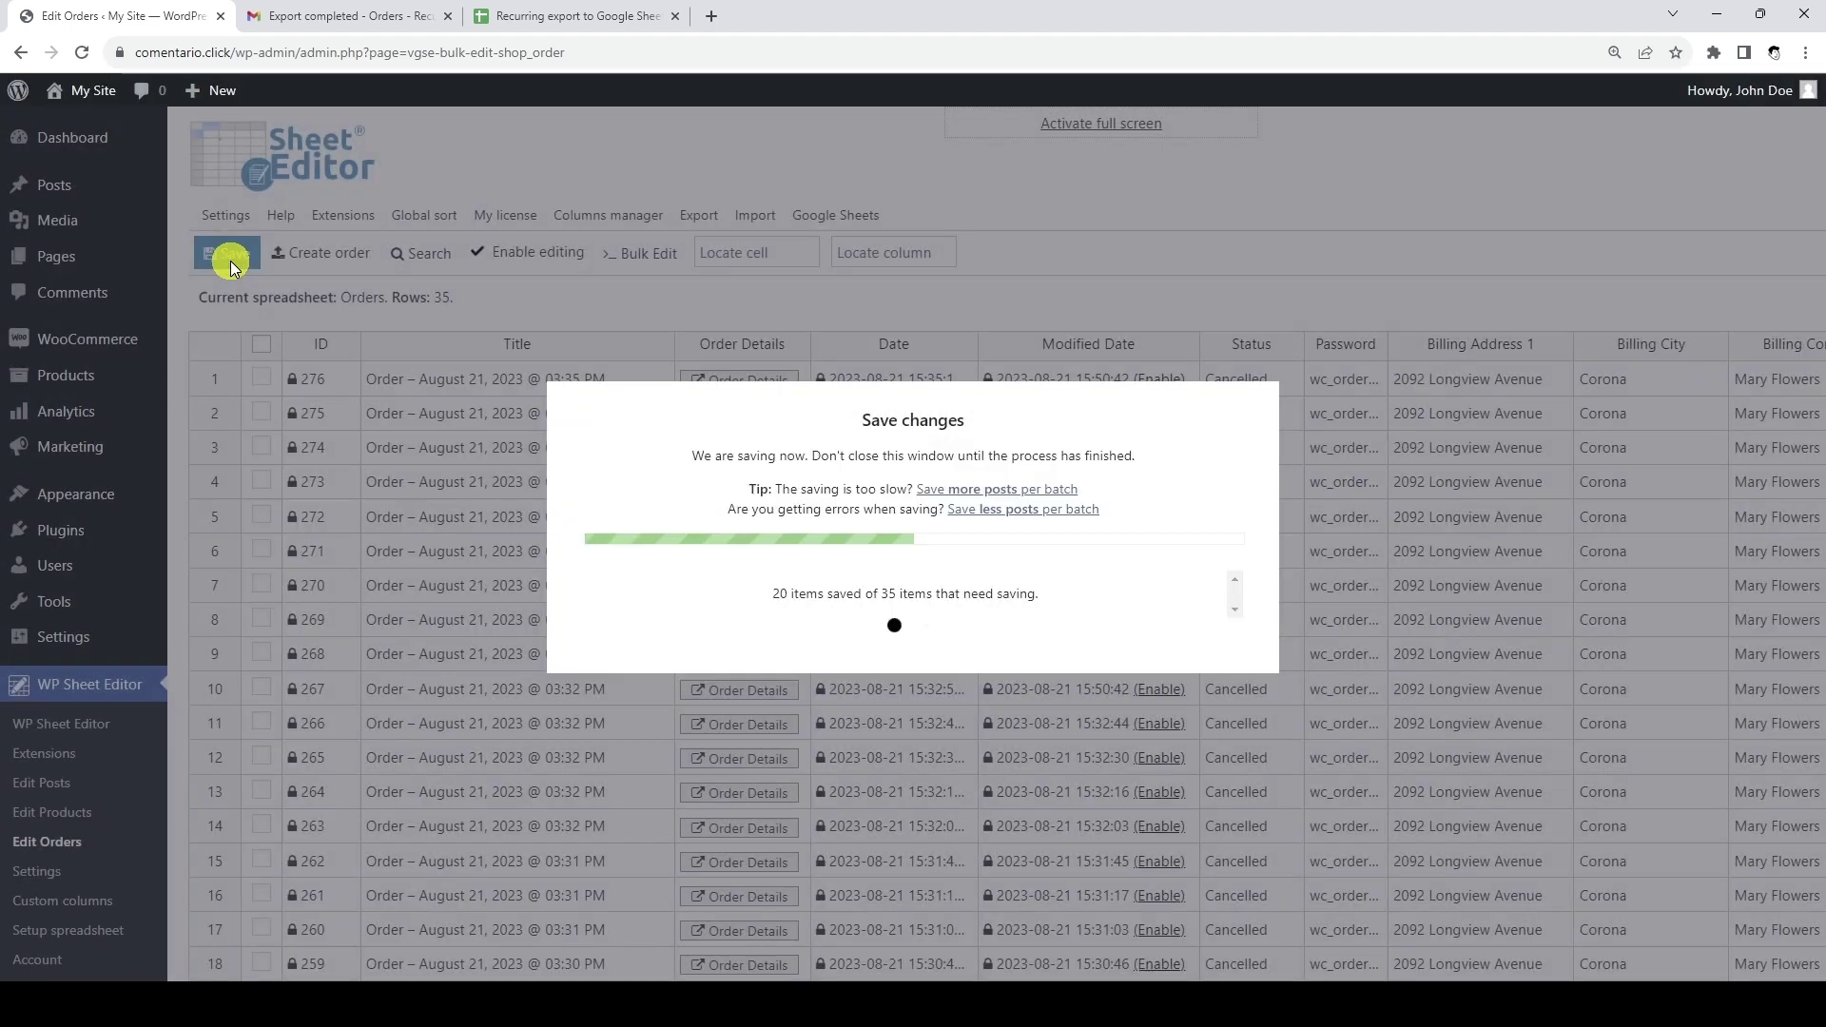
left_click(902, 583)
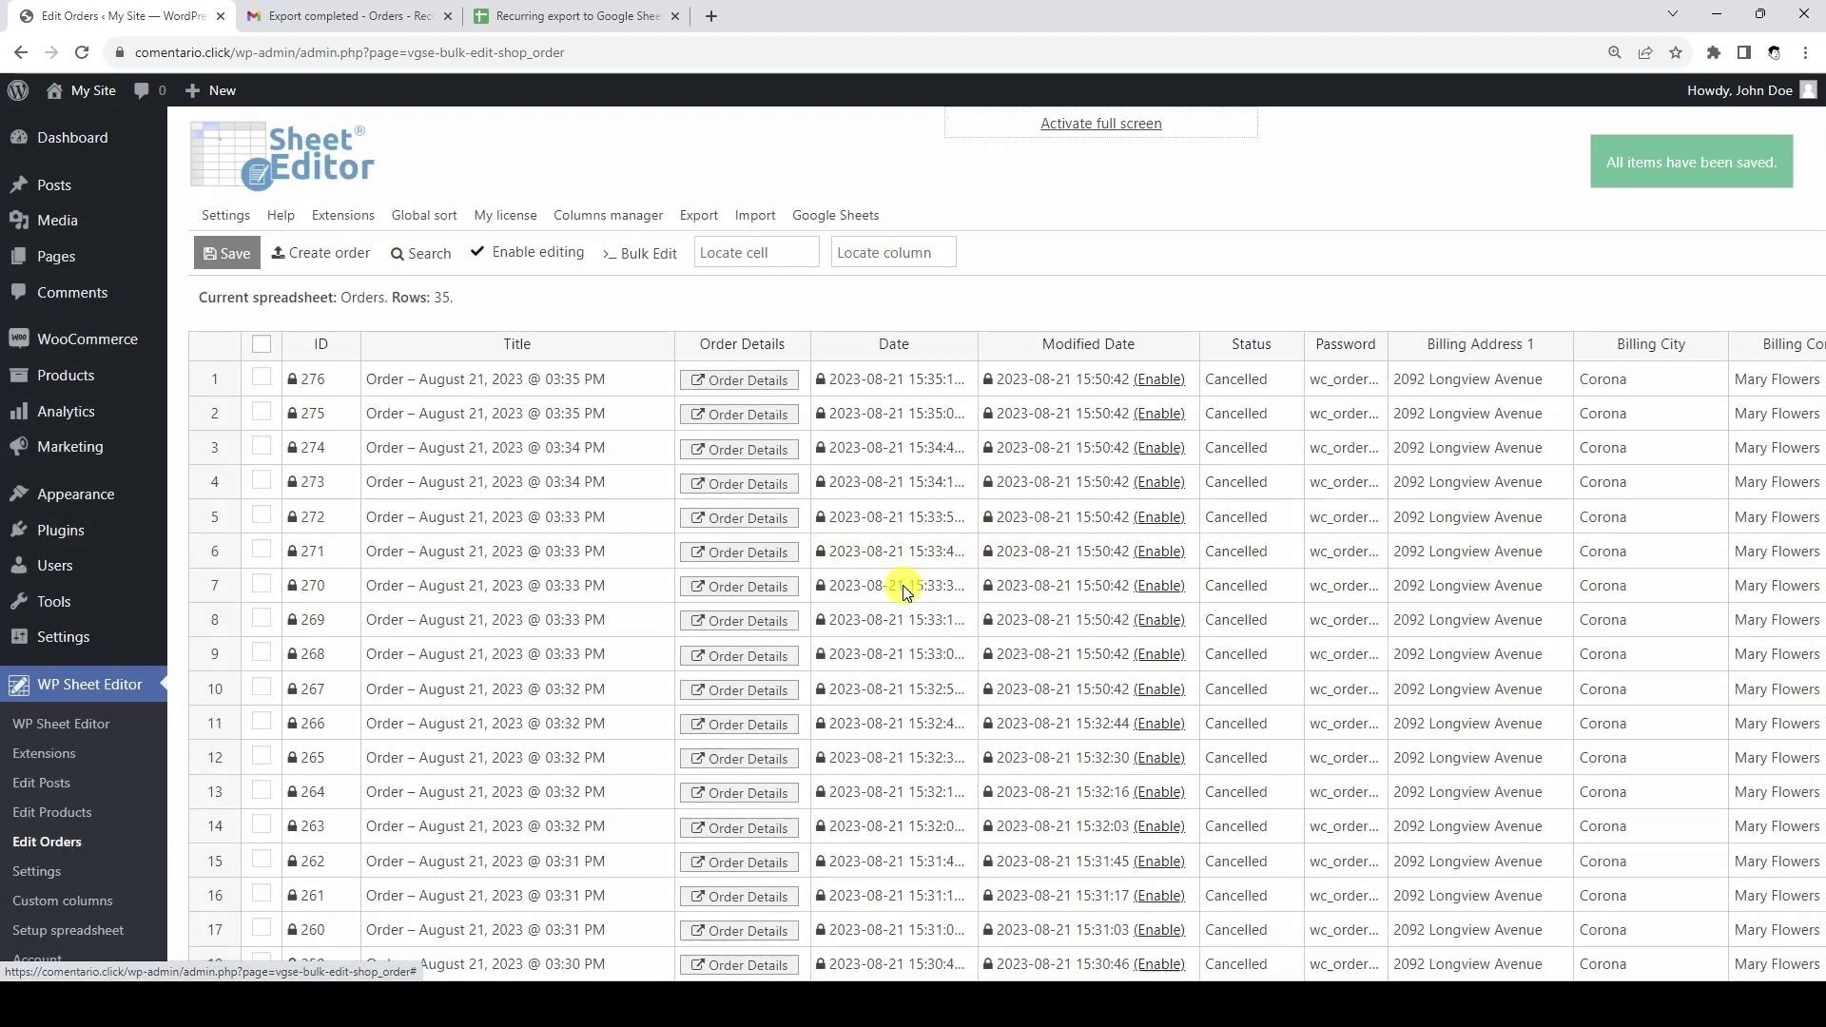
Place a storefront order for one Cotton T-shirt 10 and one Cotton T-shirt 11 with the prefilled billing details
left_click(83, 96)
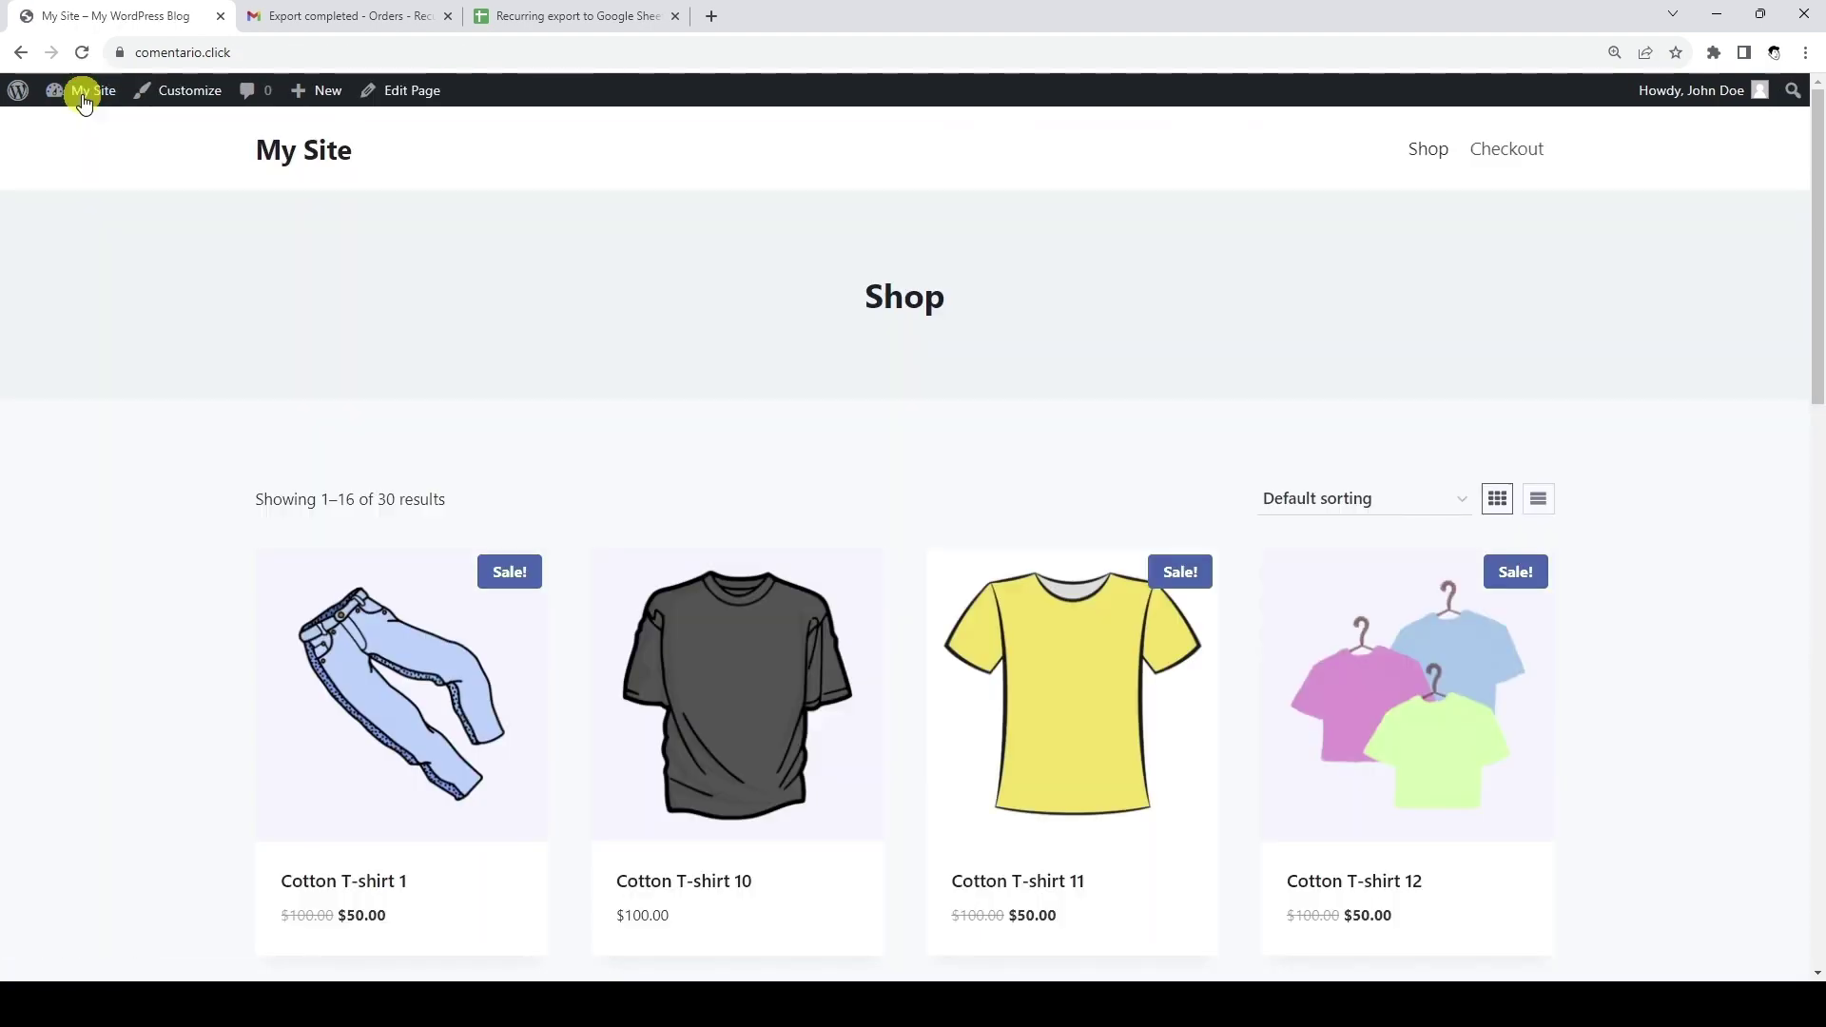
scroll(735, 735, "down", 2)
left_click(989, 734)
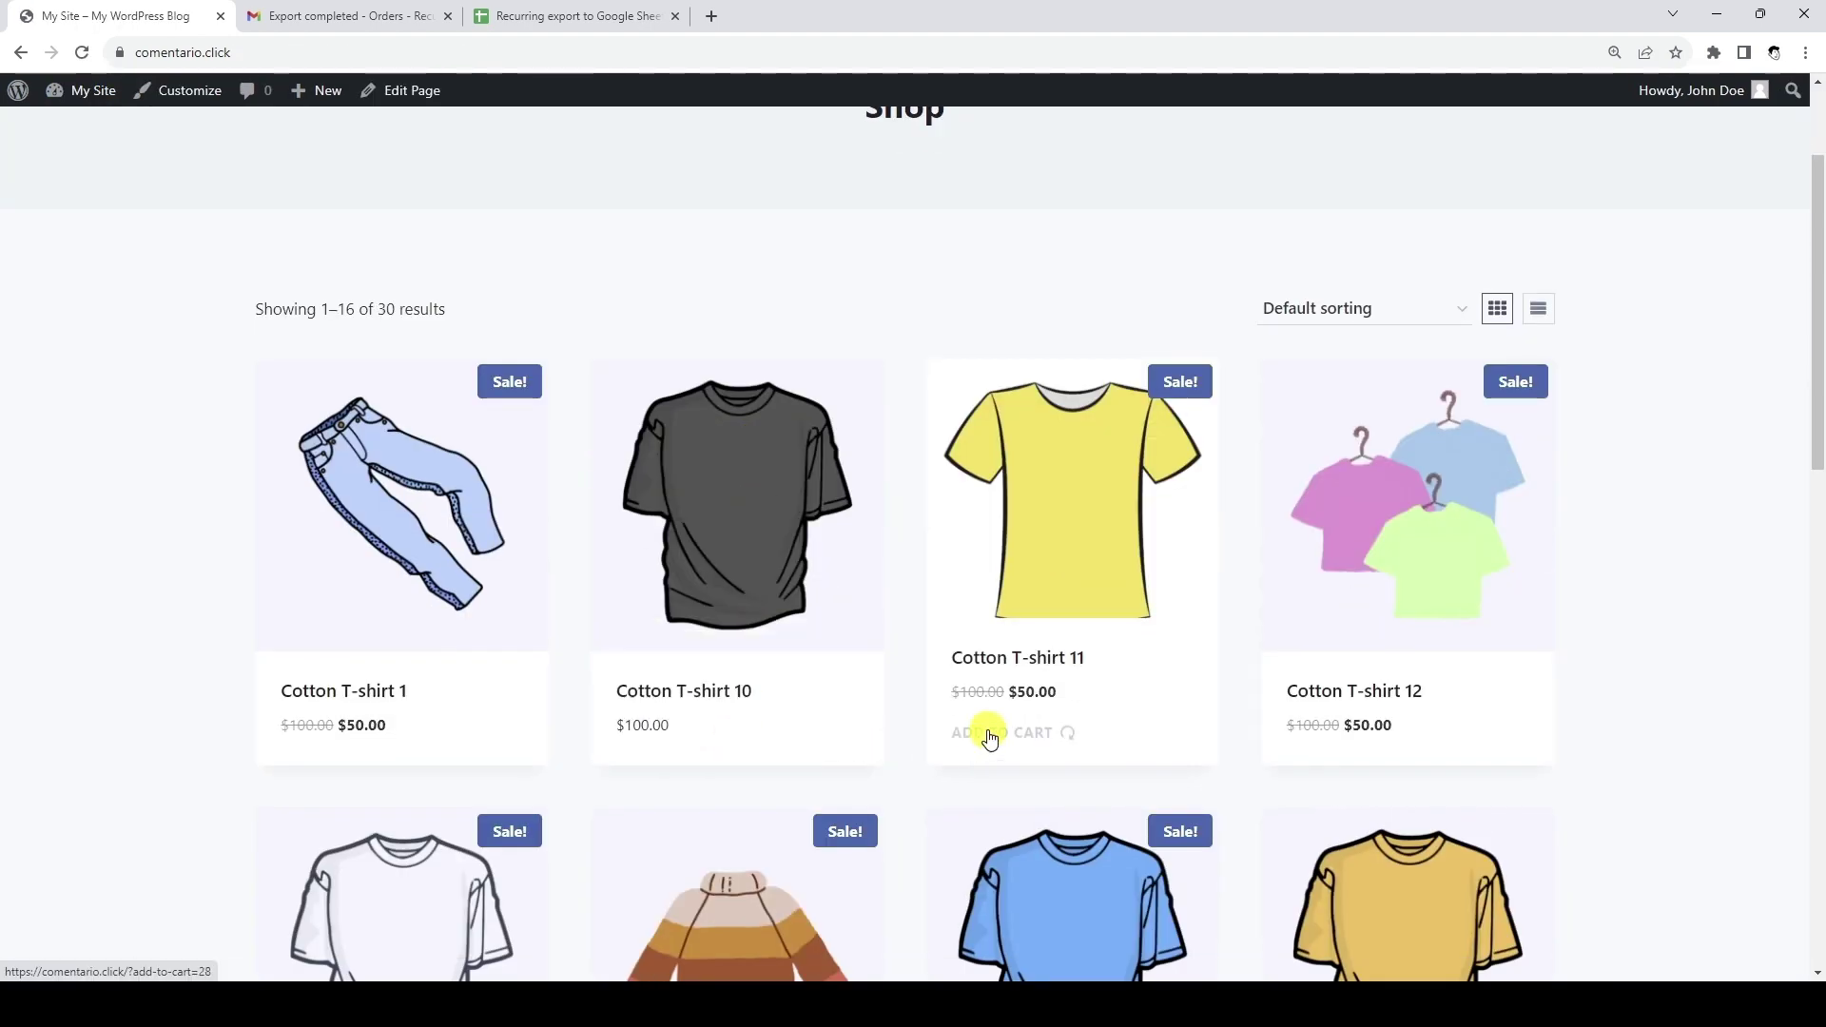
scroll(1329, 584, "up", 2)
left_click(1507, 148)
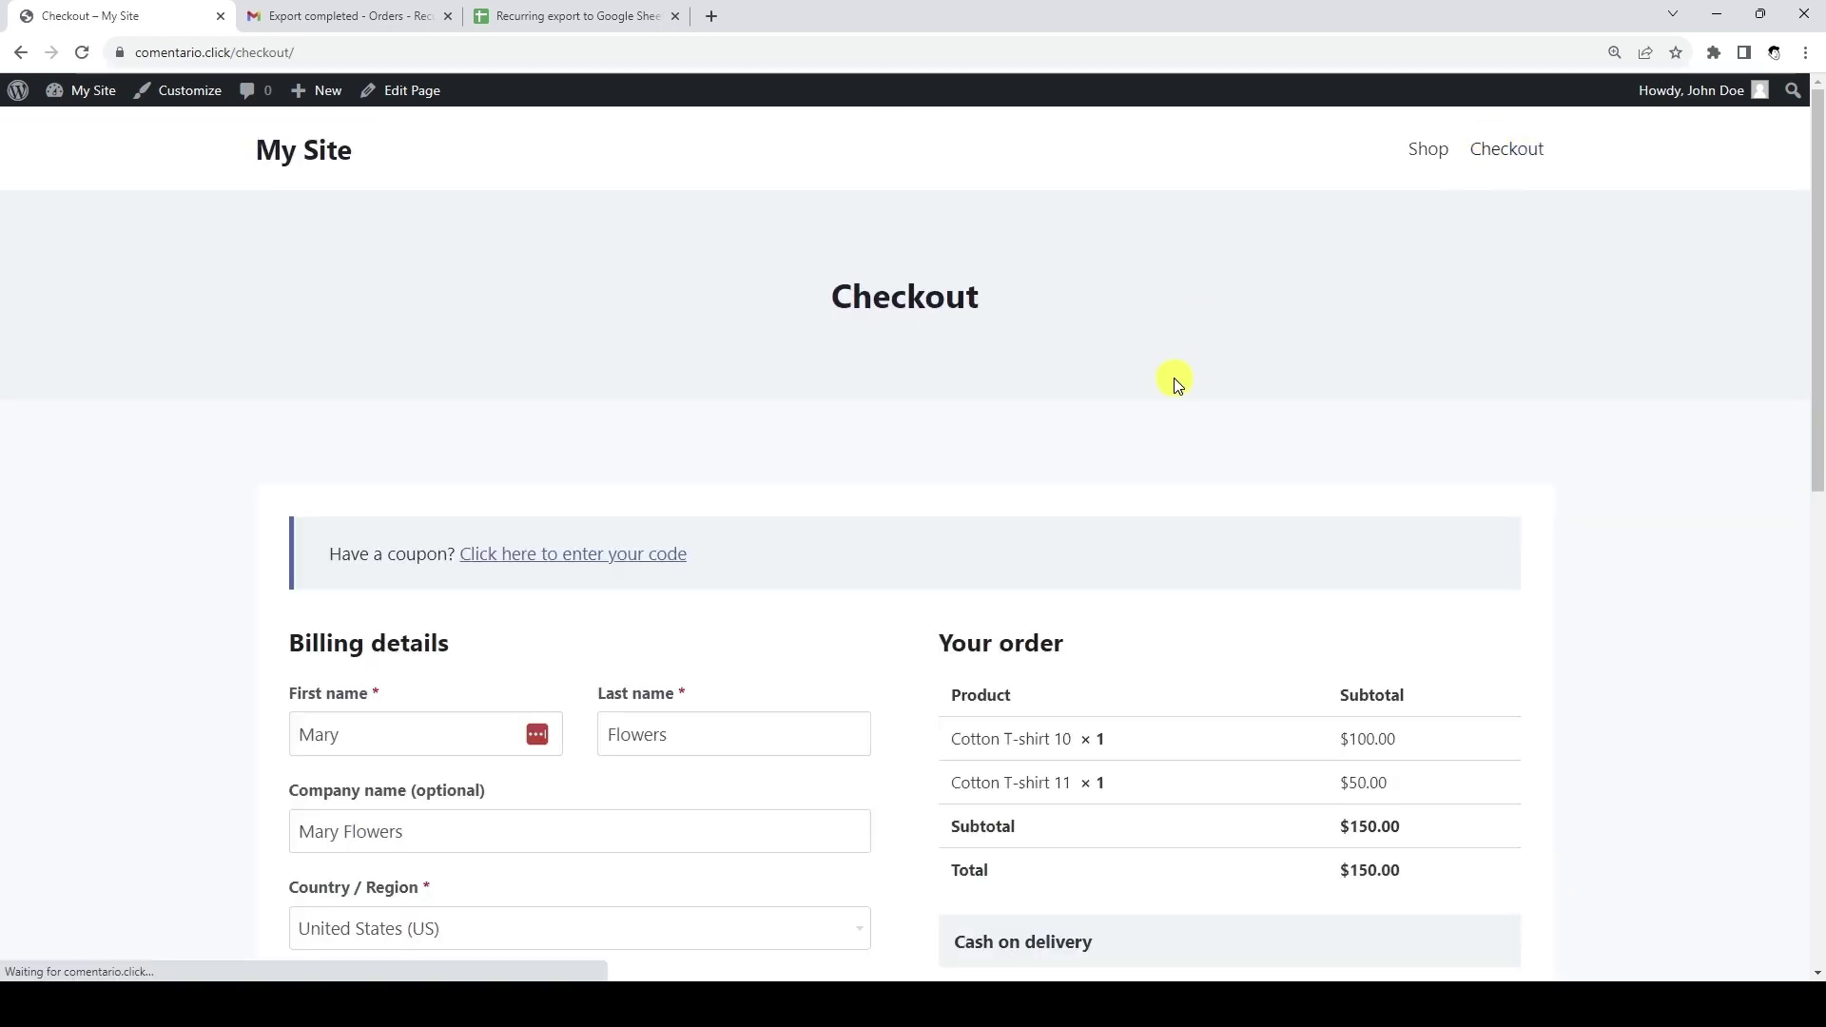
scroll(1174, 379, "down", 10)
left_click(1264, 352)
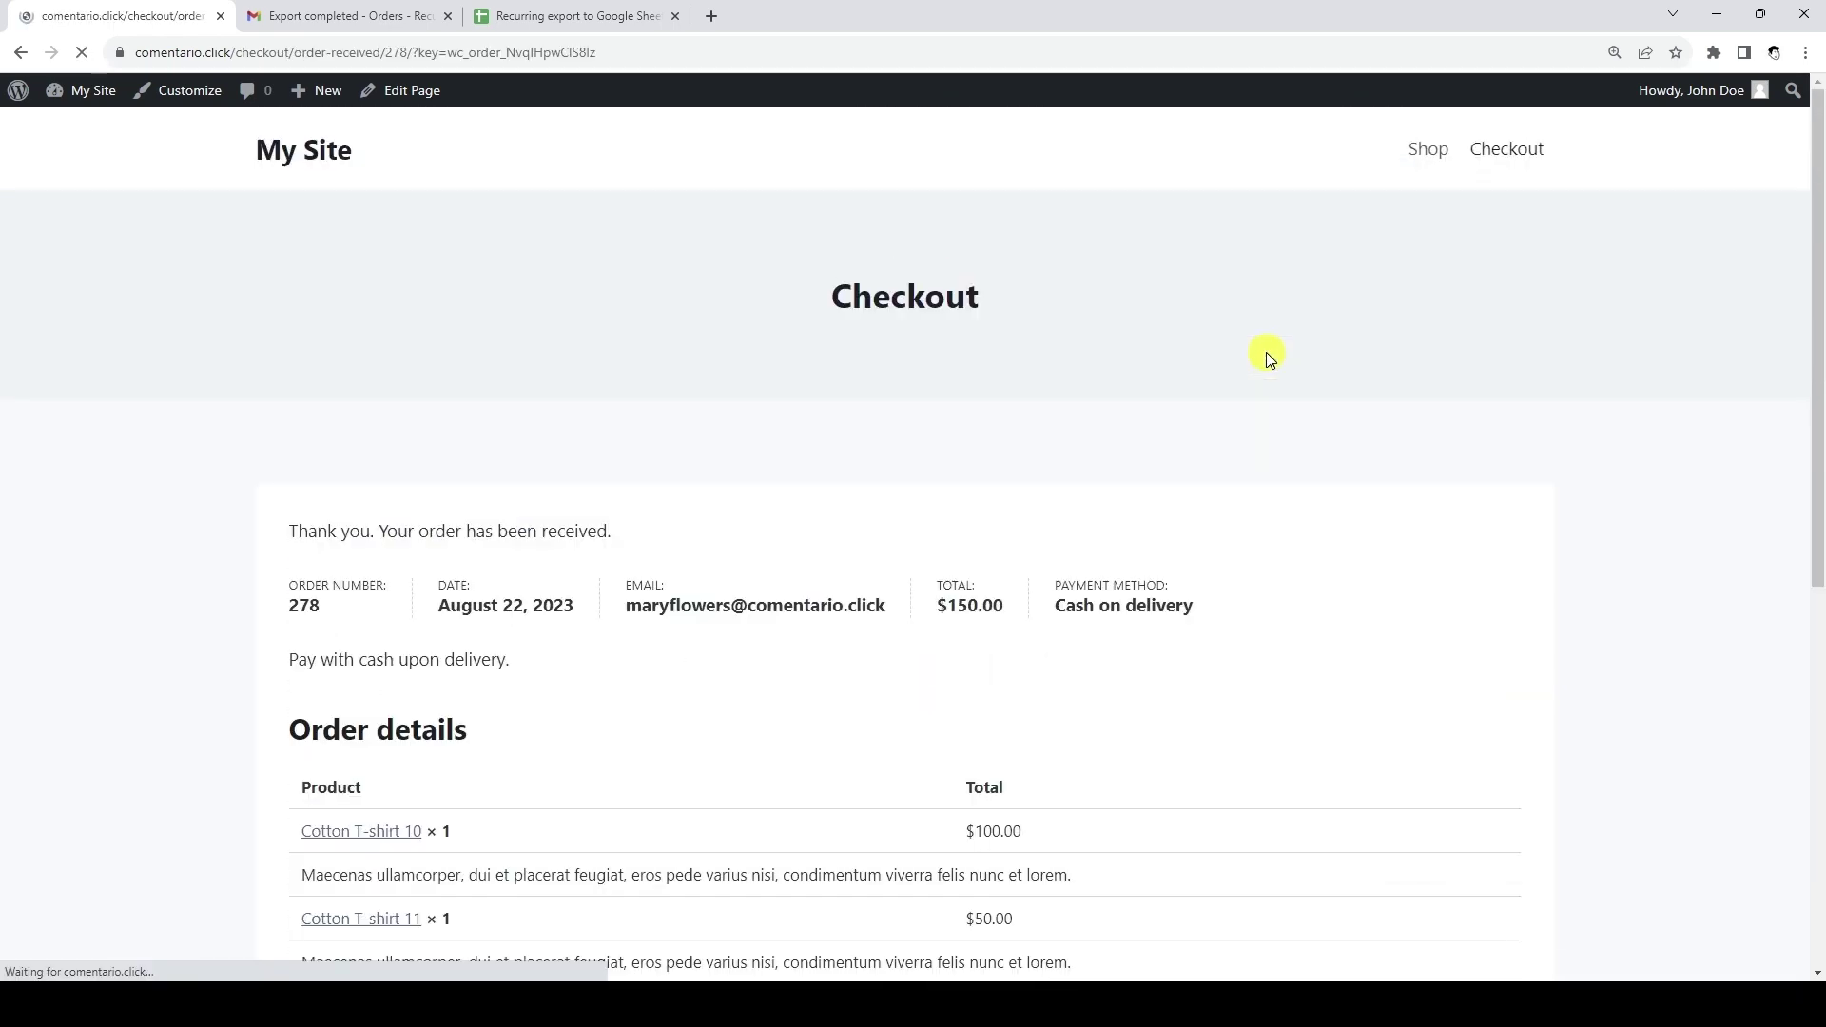
Go back to the WordPress dashboard and open the WP Sheet Editor Orders spreadsheet
mouse_move(93, 90)
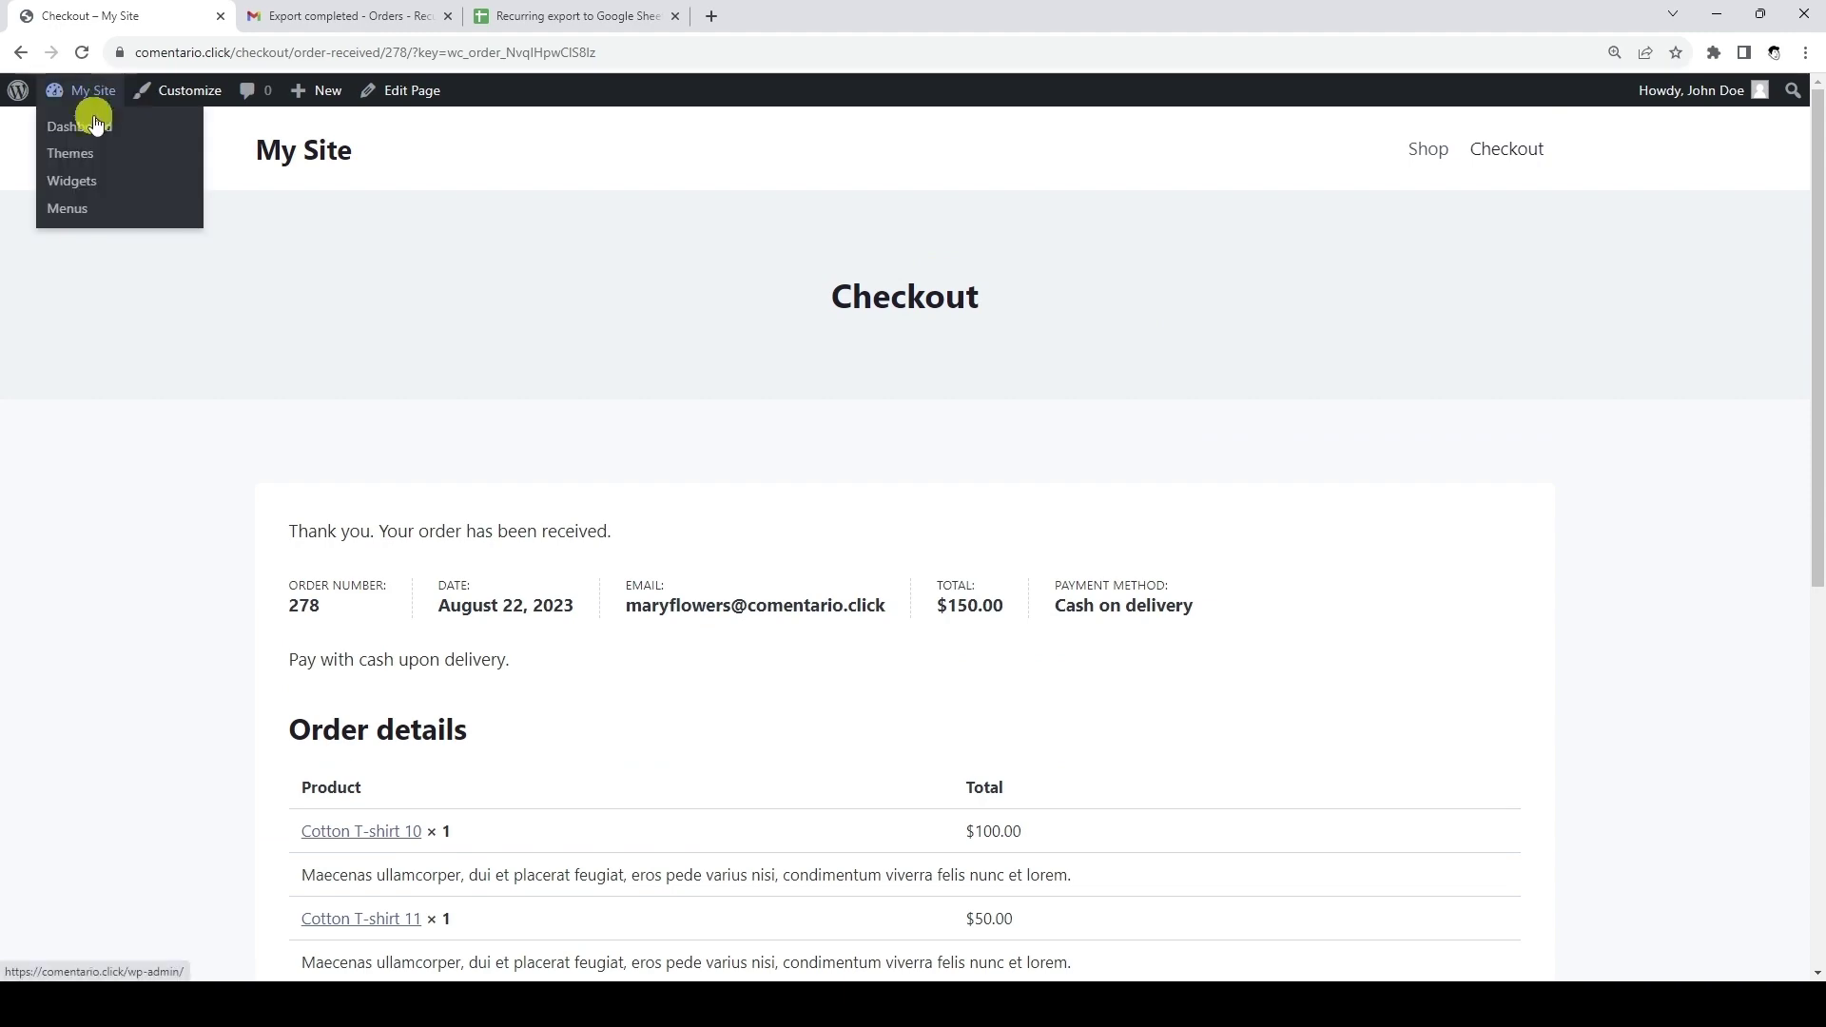
left_click(96, 124)
mouse_move(89, 761)
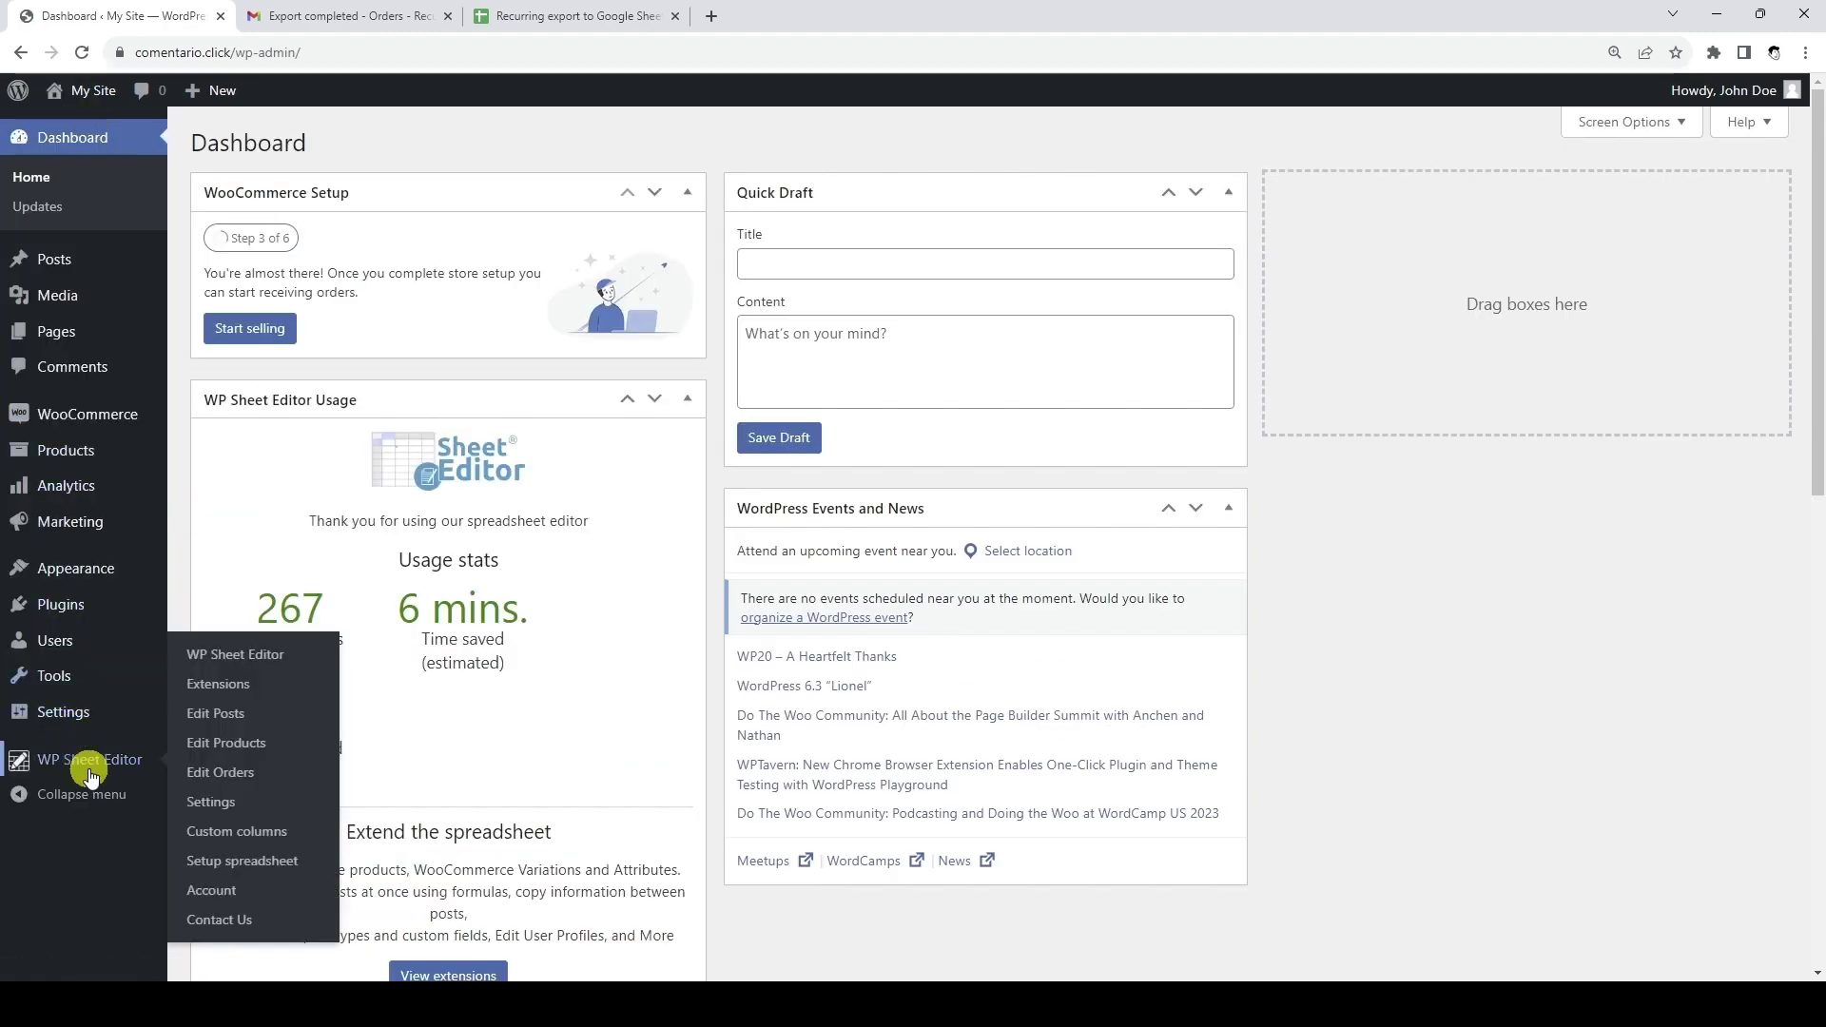
left_click(236, 771)
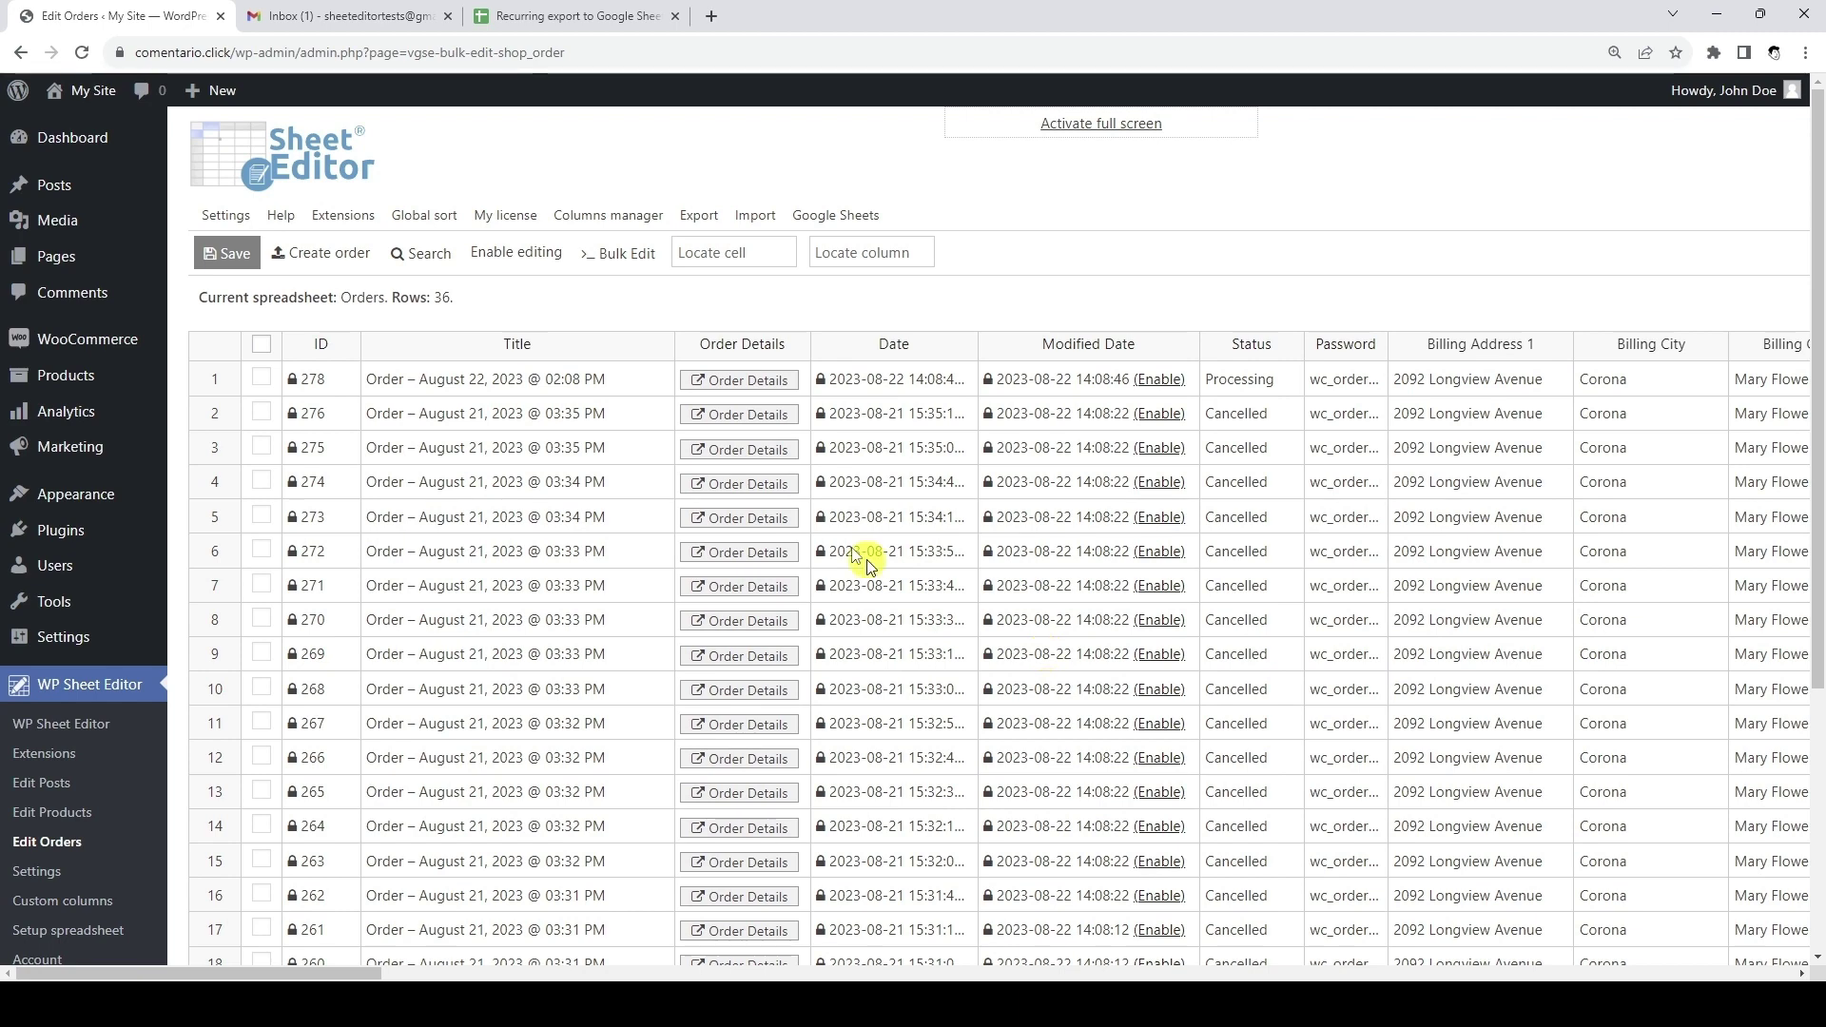
Switch to Gmail, open the newest "Recurring export to Google Sheets" notification and view its linked Google Sheet
left_click(348, 13)
left_click(970, 271)
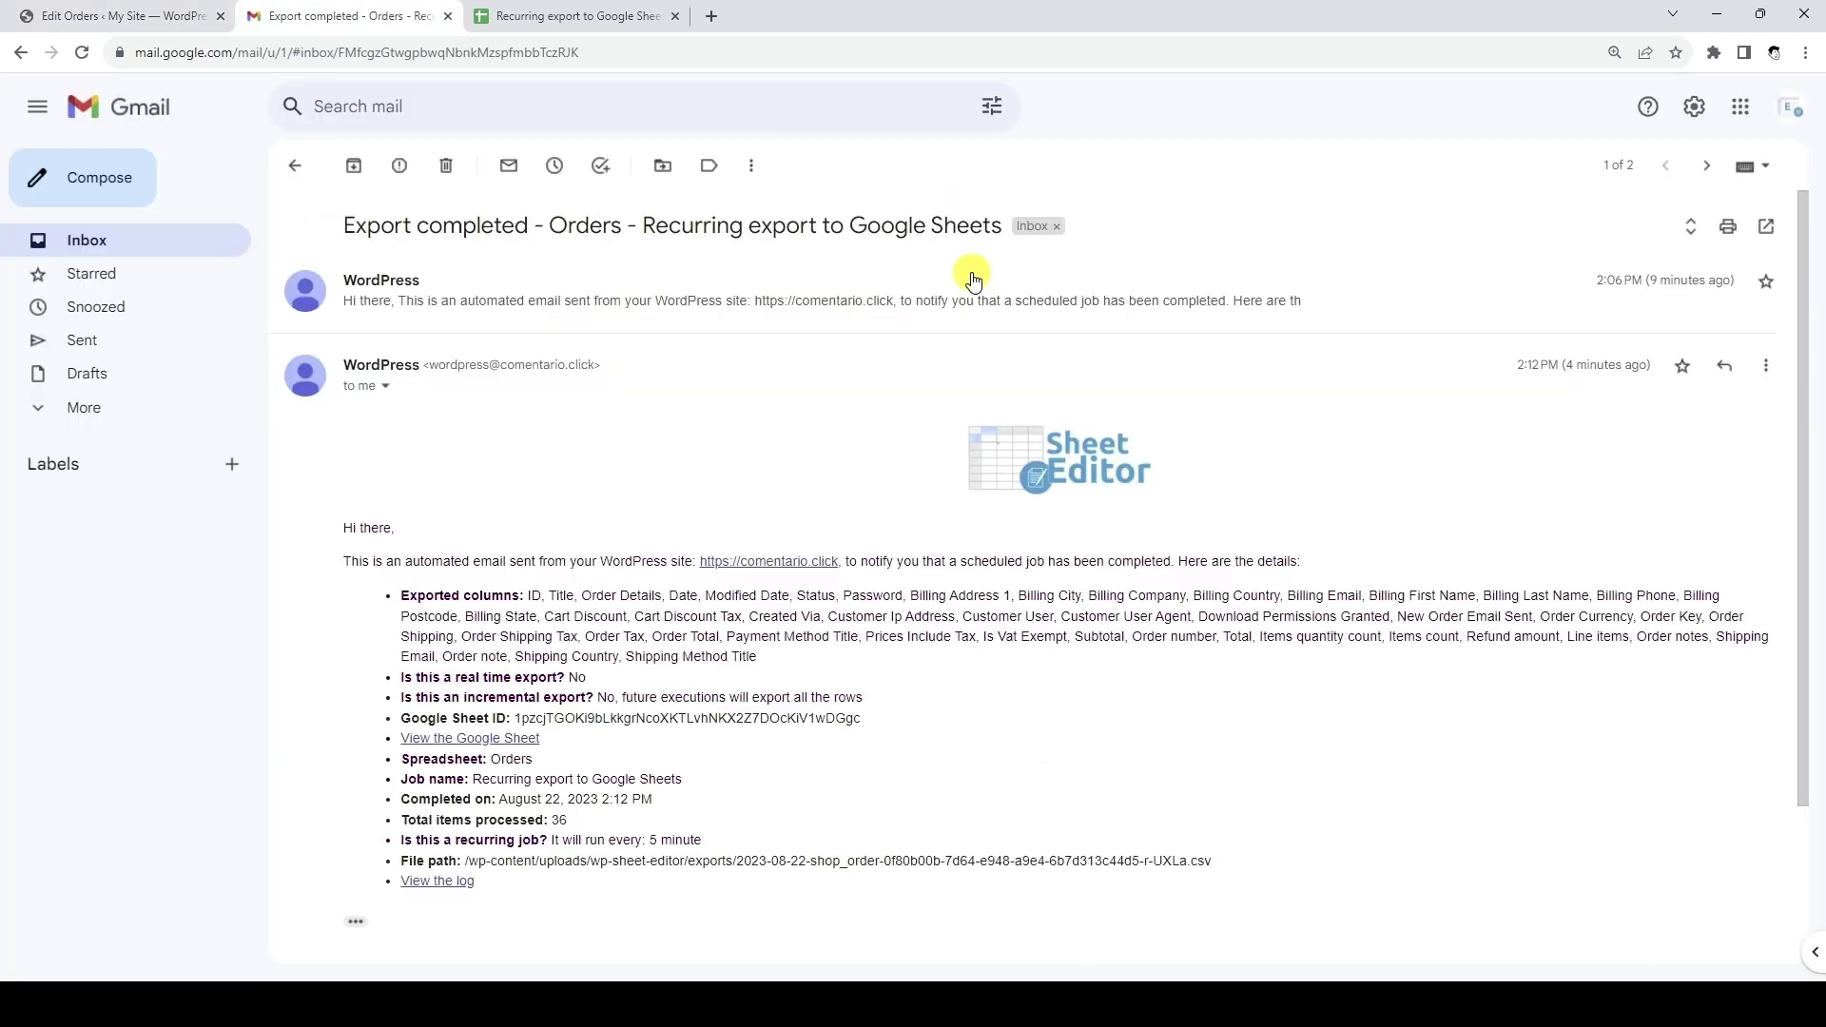
left_click(520, 740)
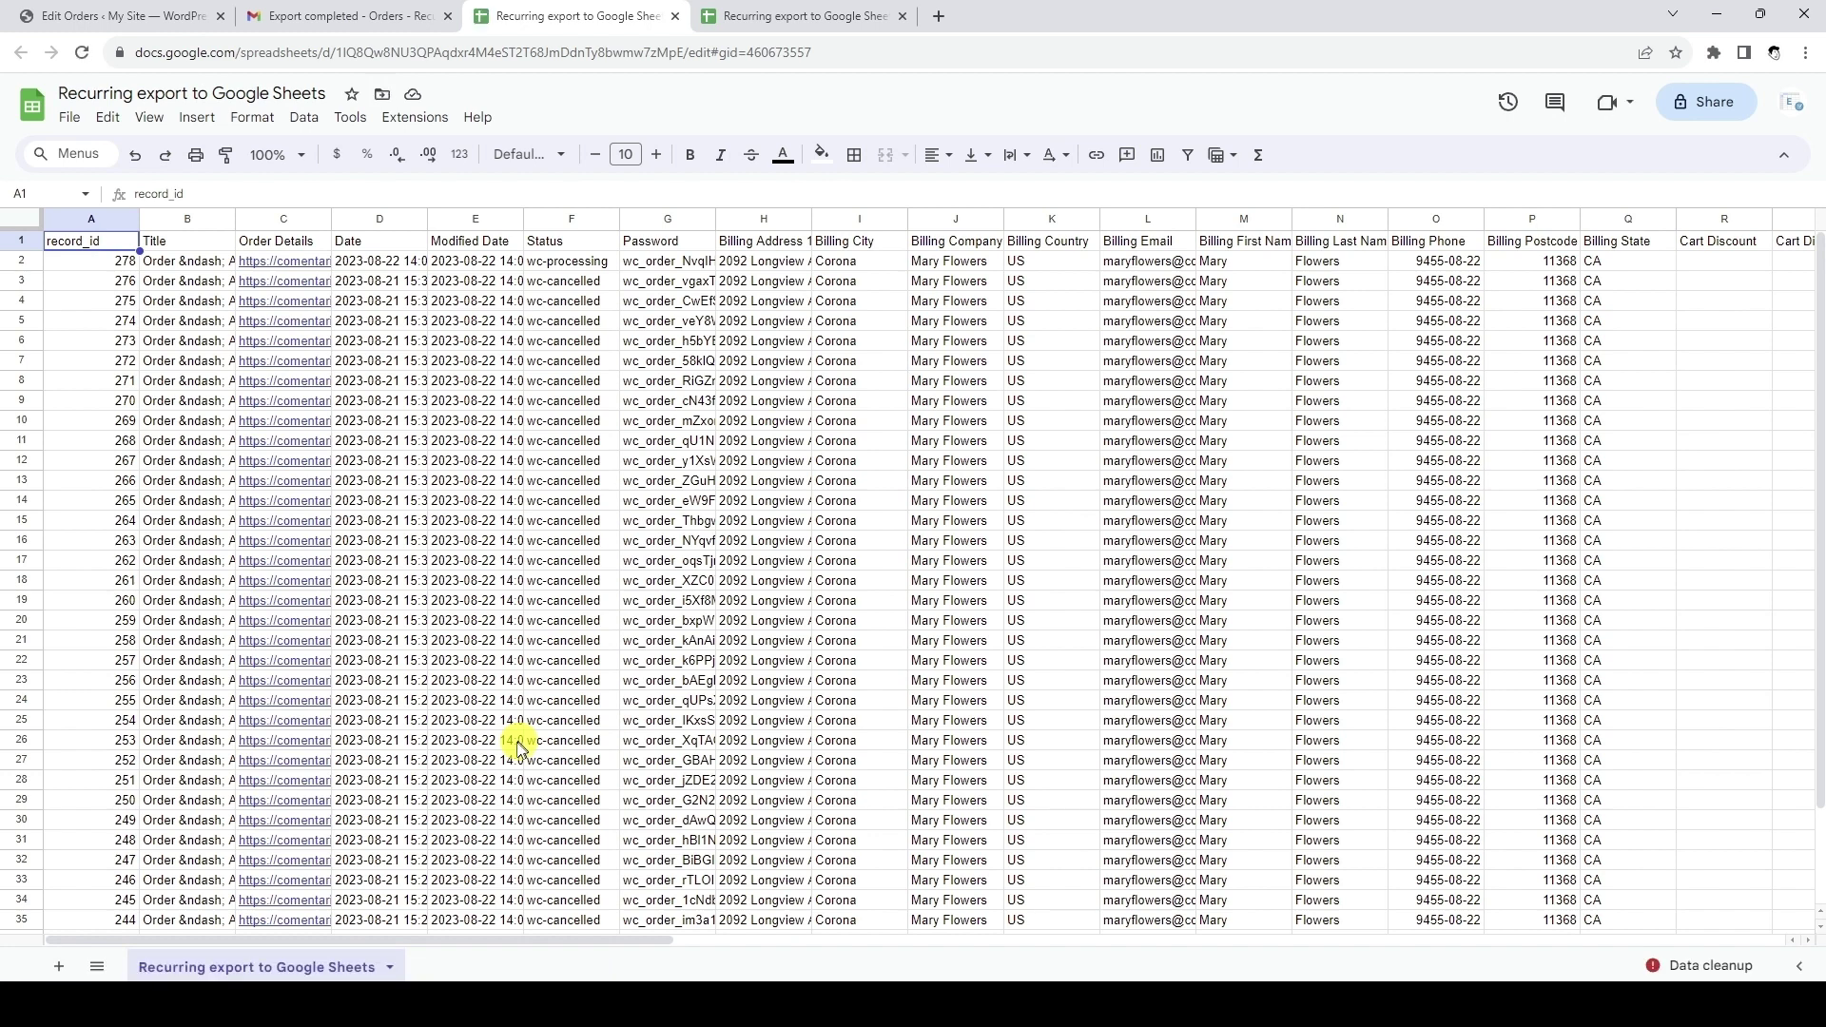
Look through the exported orders in the Google Sheet and select the newest order's entire row, row 2
scroll(521, 747, "down", 2)
scroll(469, 726, "up", 2)
left_click(27, 262)
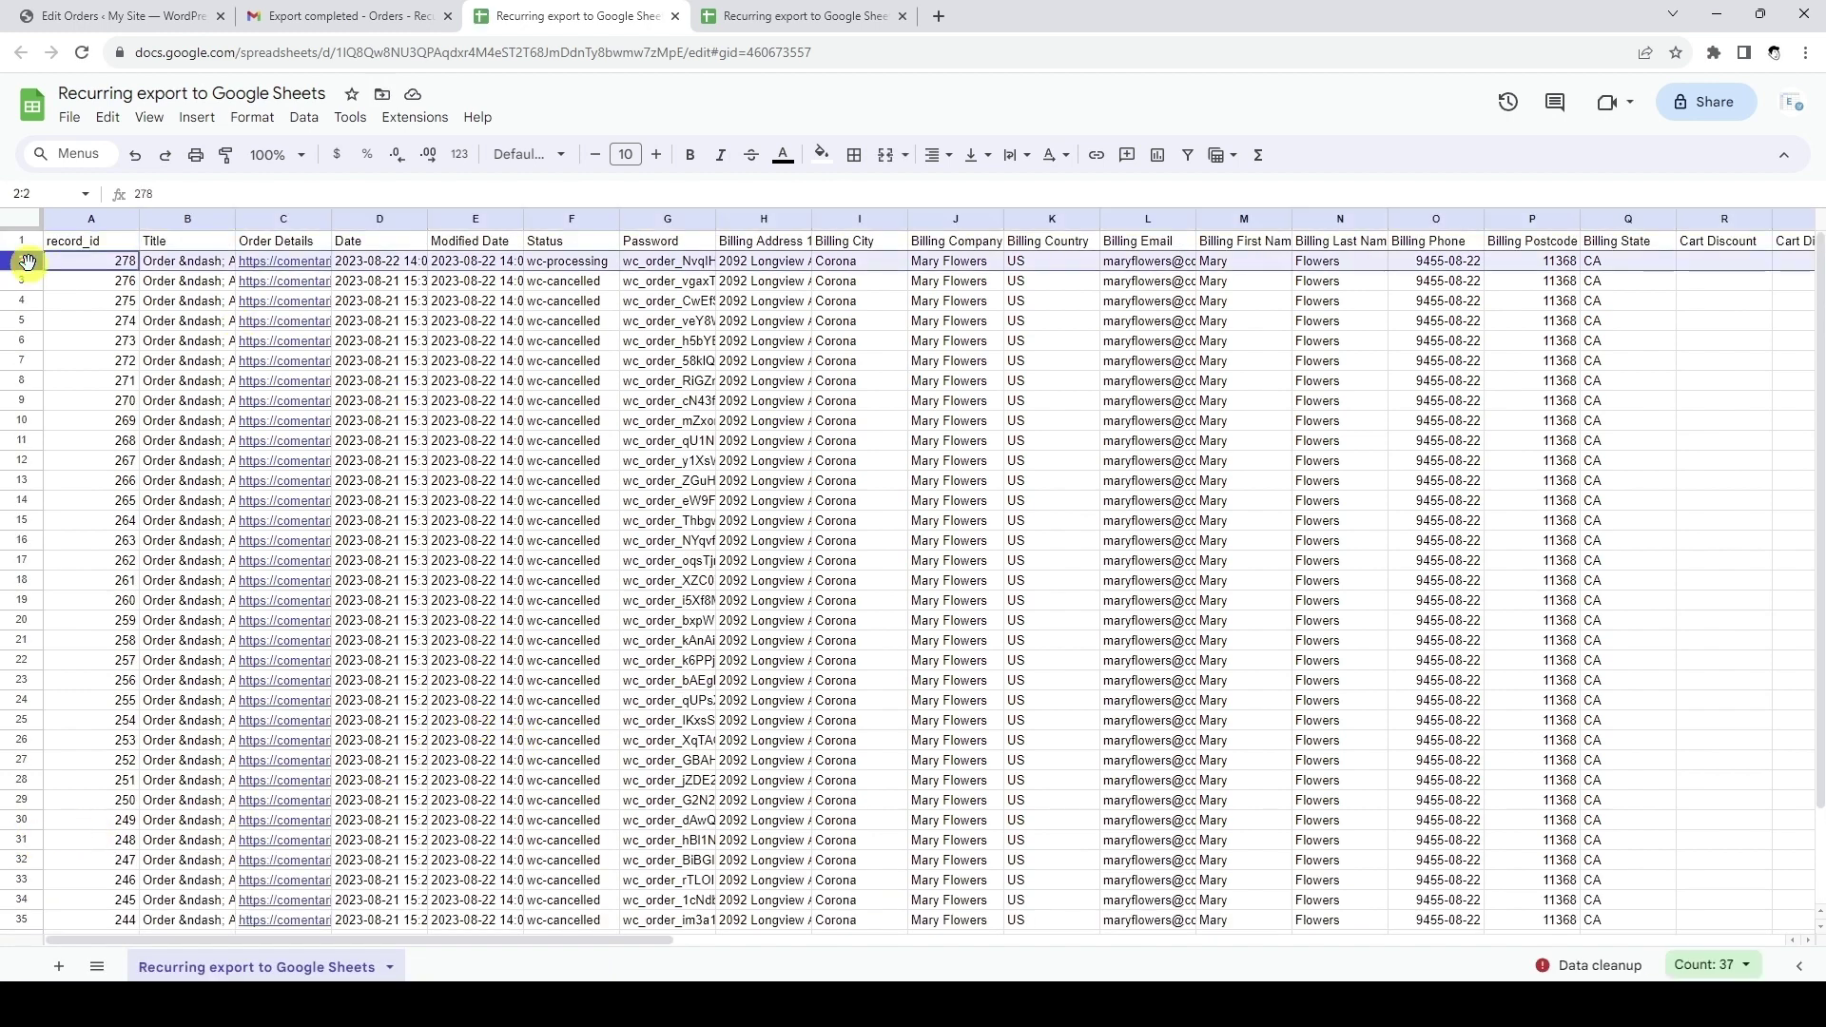
Compare the newest order's Status in the enlarged Google Sheet with the same order's Status in the WordPress Orders spreadsheet
key("ctrl+equal")
key("ctrl+equal")
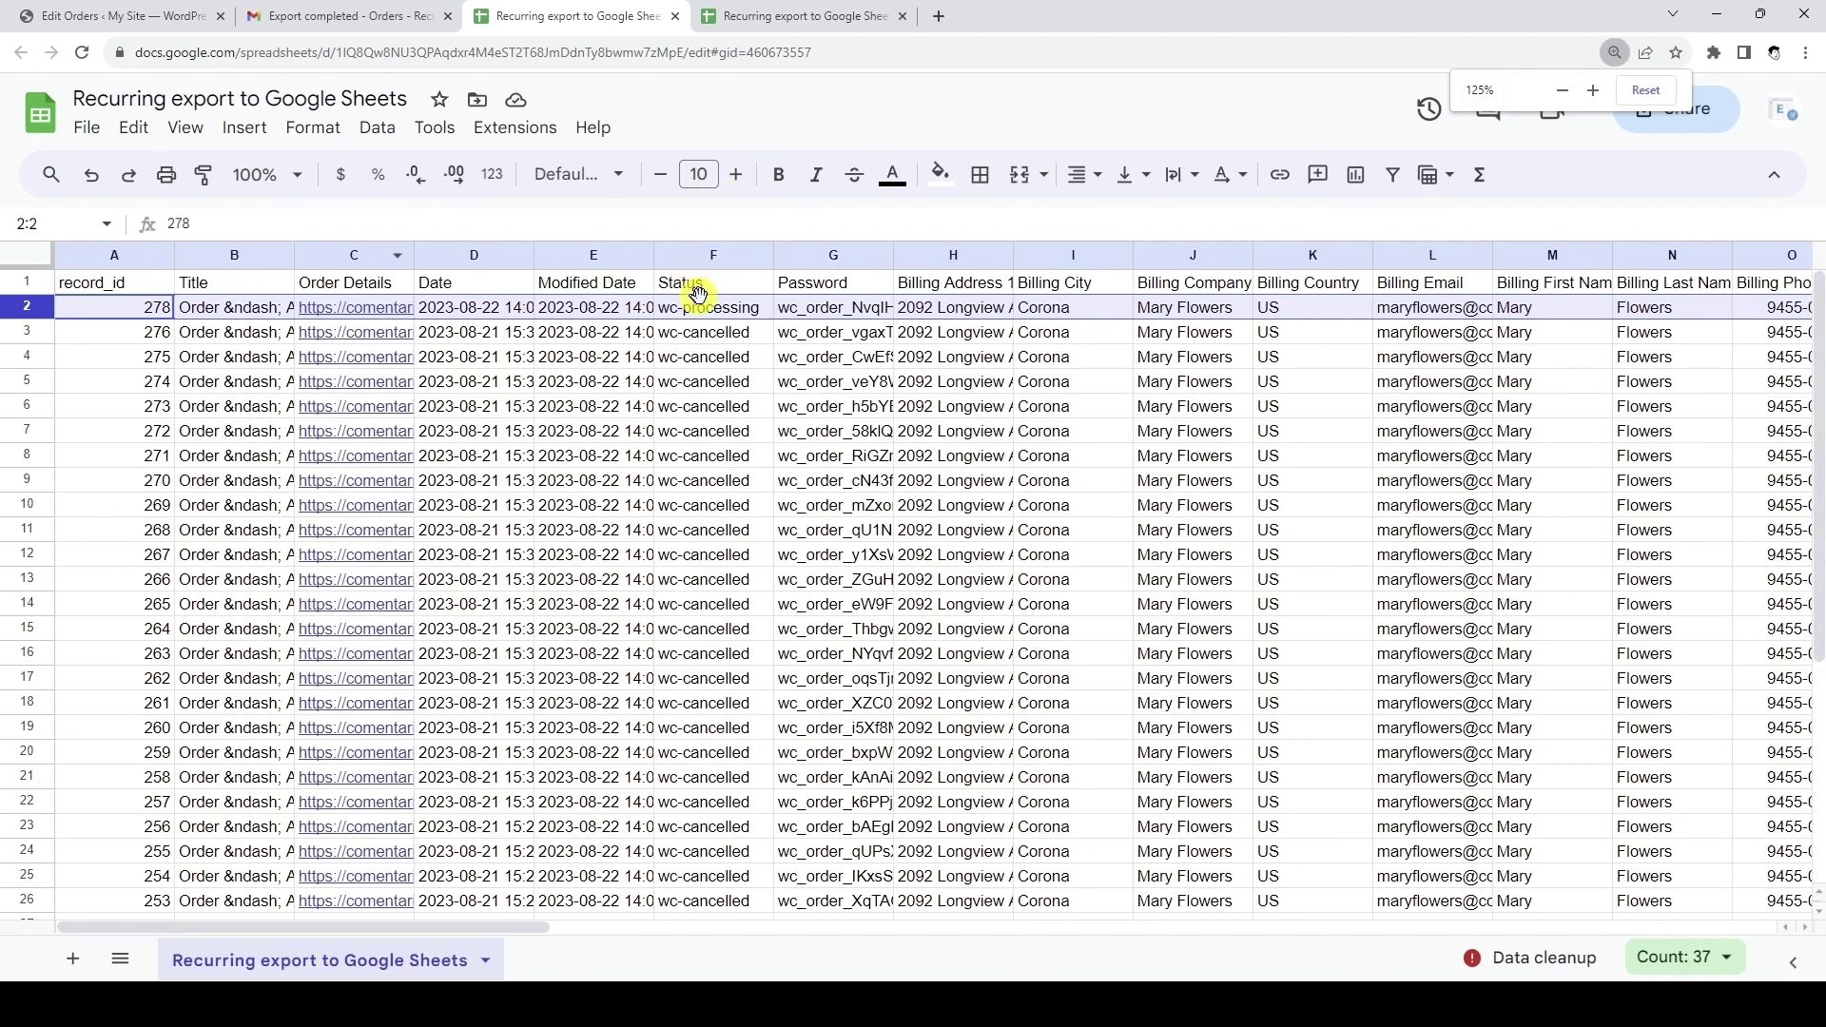
left_click(723, 308)
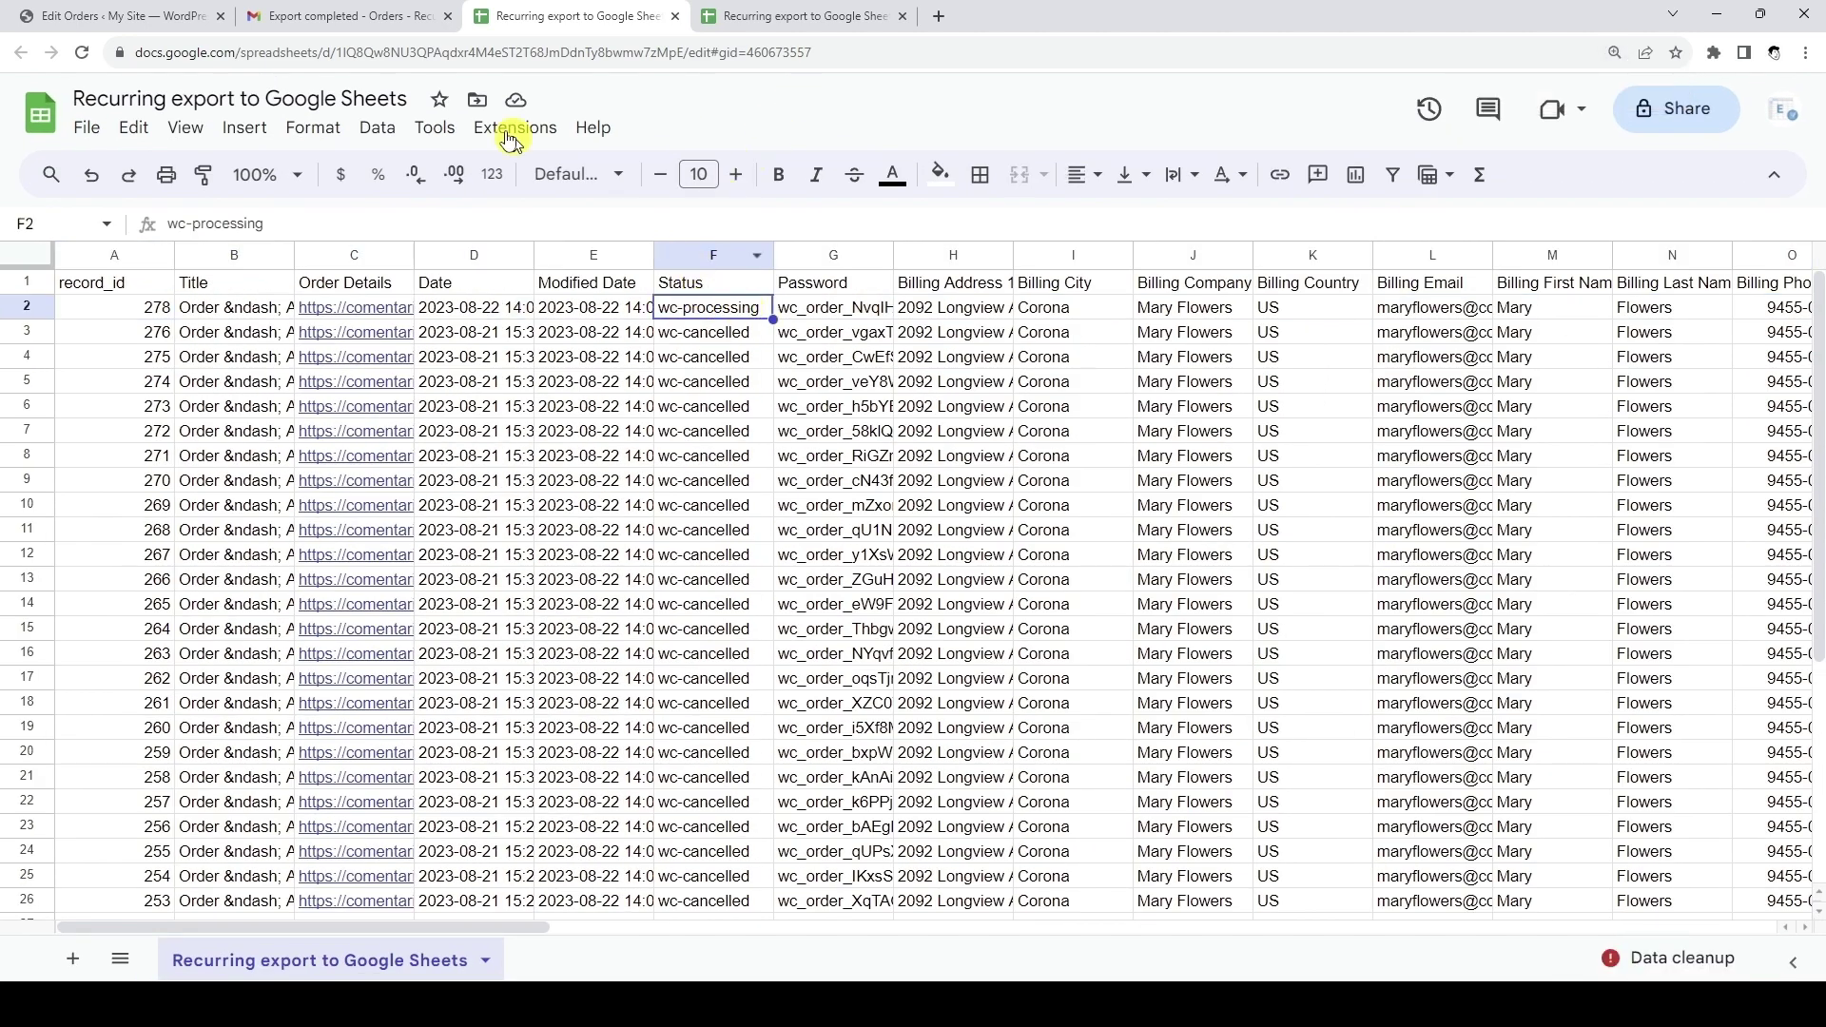
left_click(195, 11)
left_click(1240, 385)
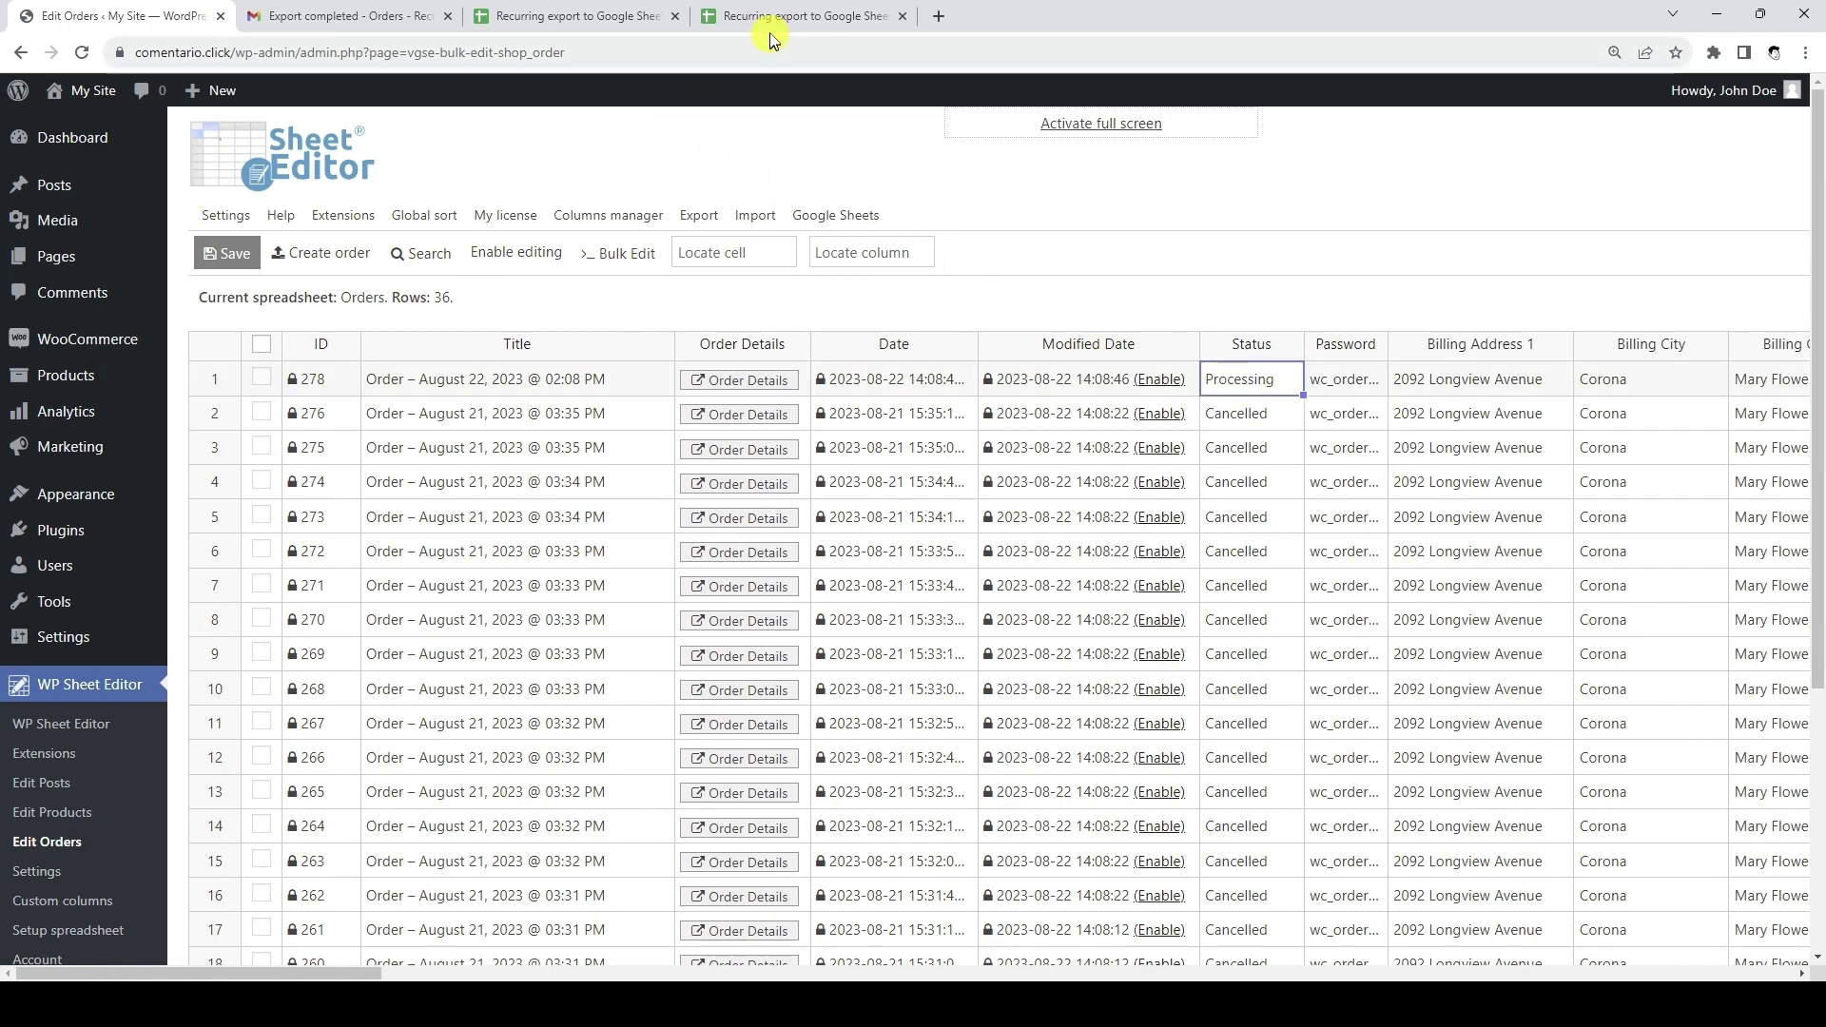
Return to the Google Sheet and check the Status values of all the older orders, selecting F3:F37
left_click(618, 10)
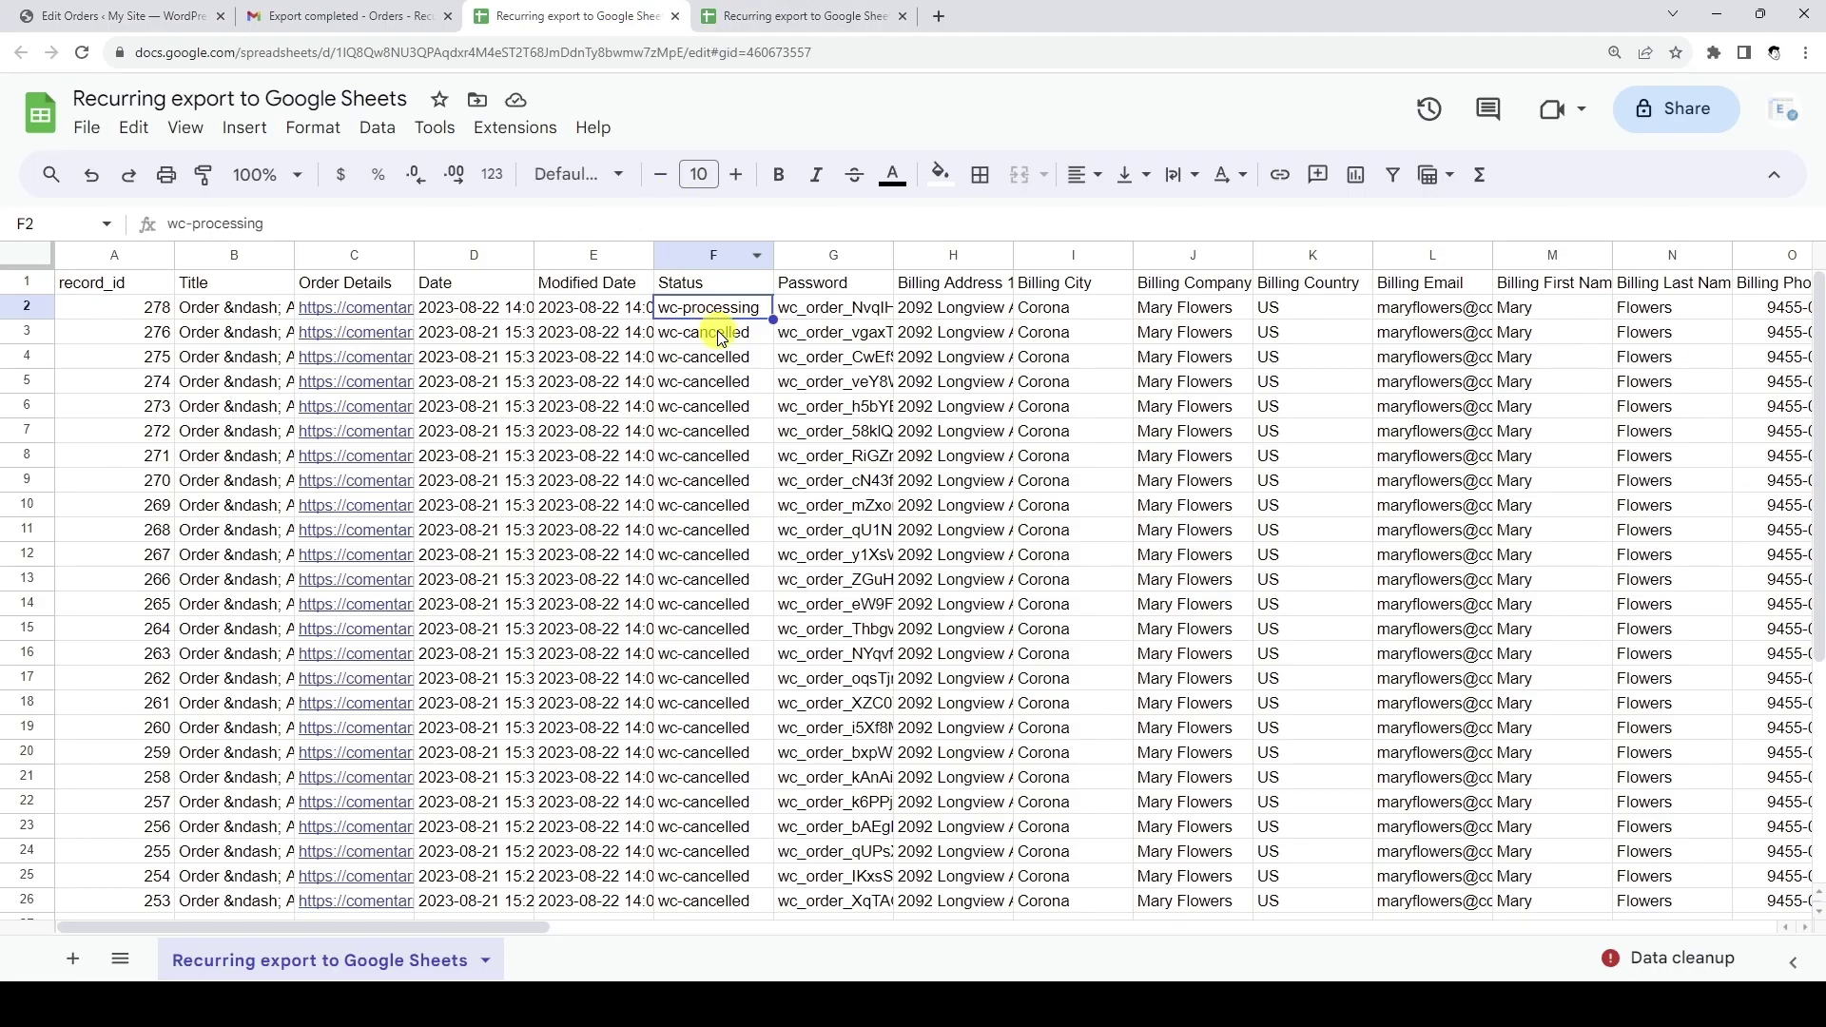
left_click_drag(726, 341, 714, 802)
scroll(713, 570, "down", 5)
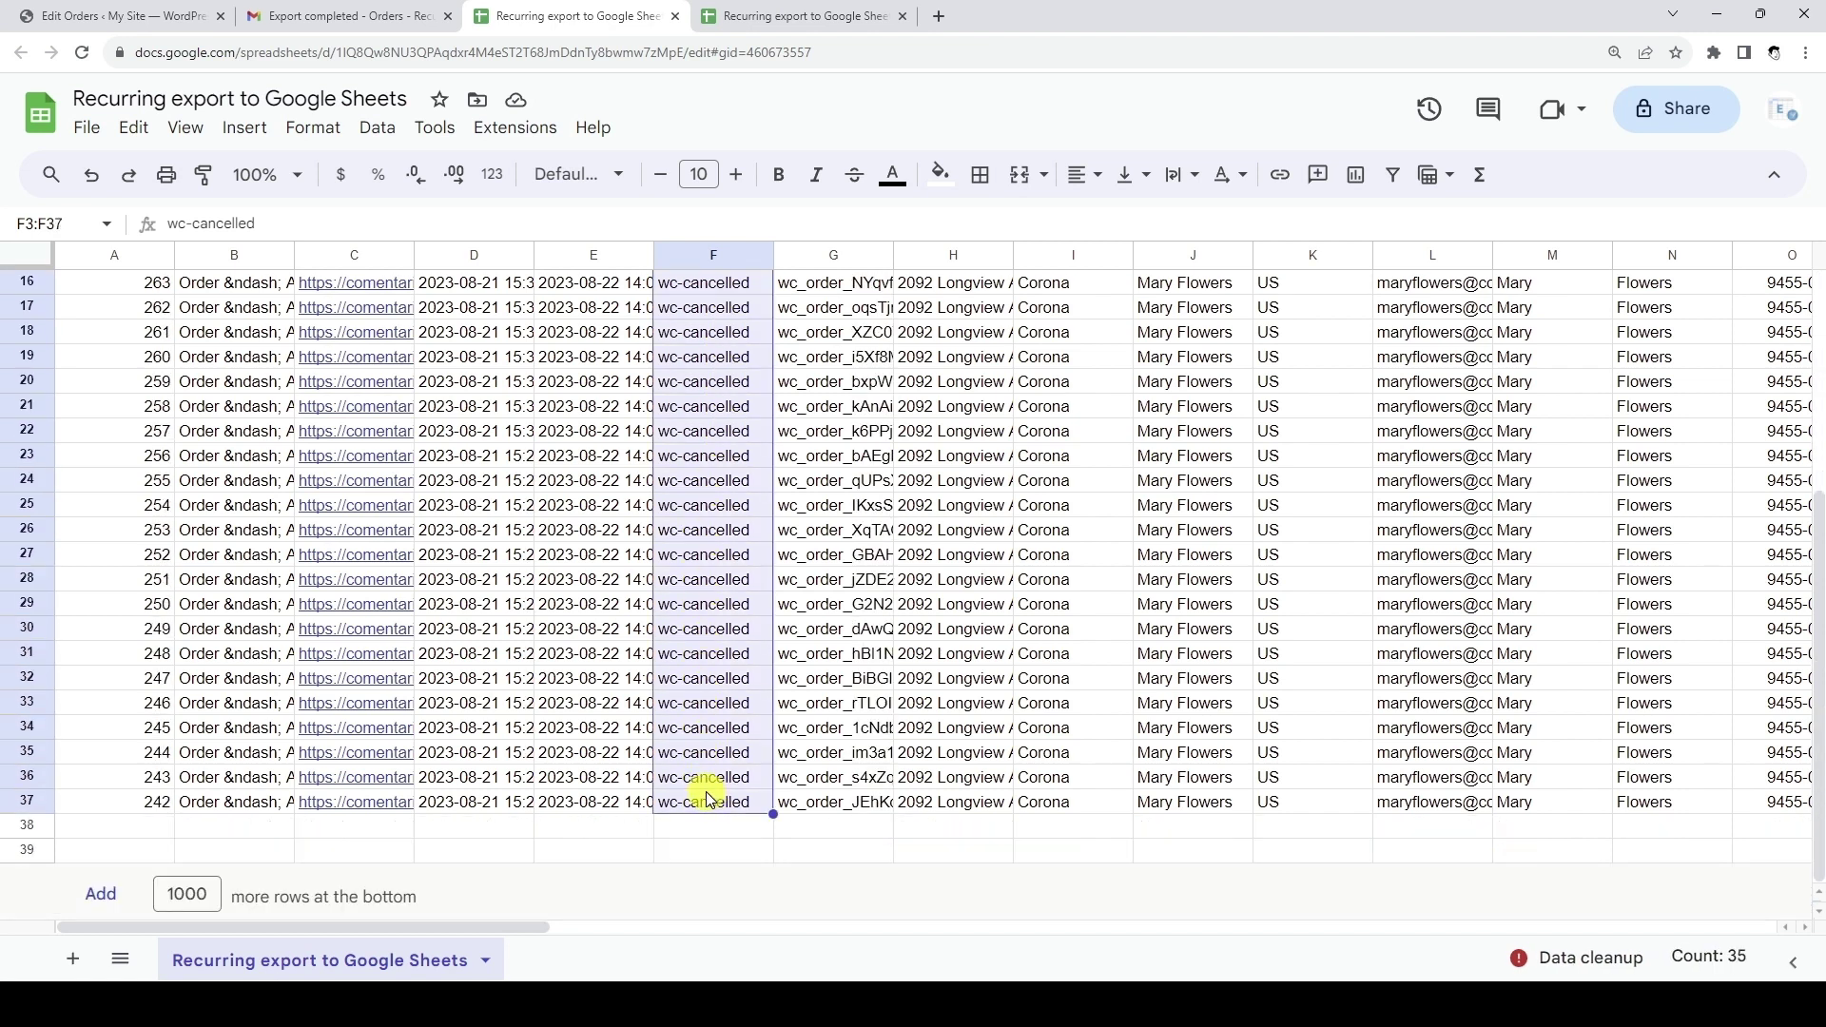
scroll(707, 797, "up", 5)
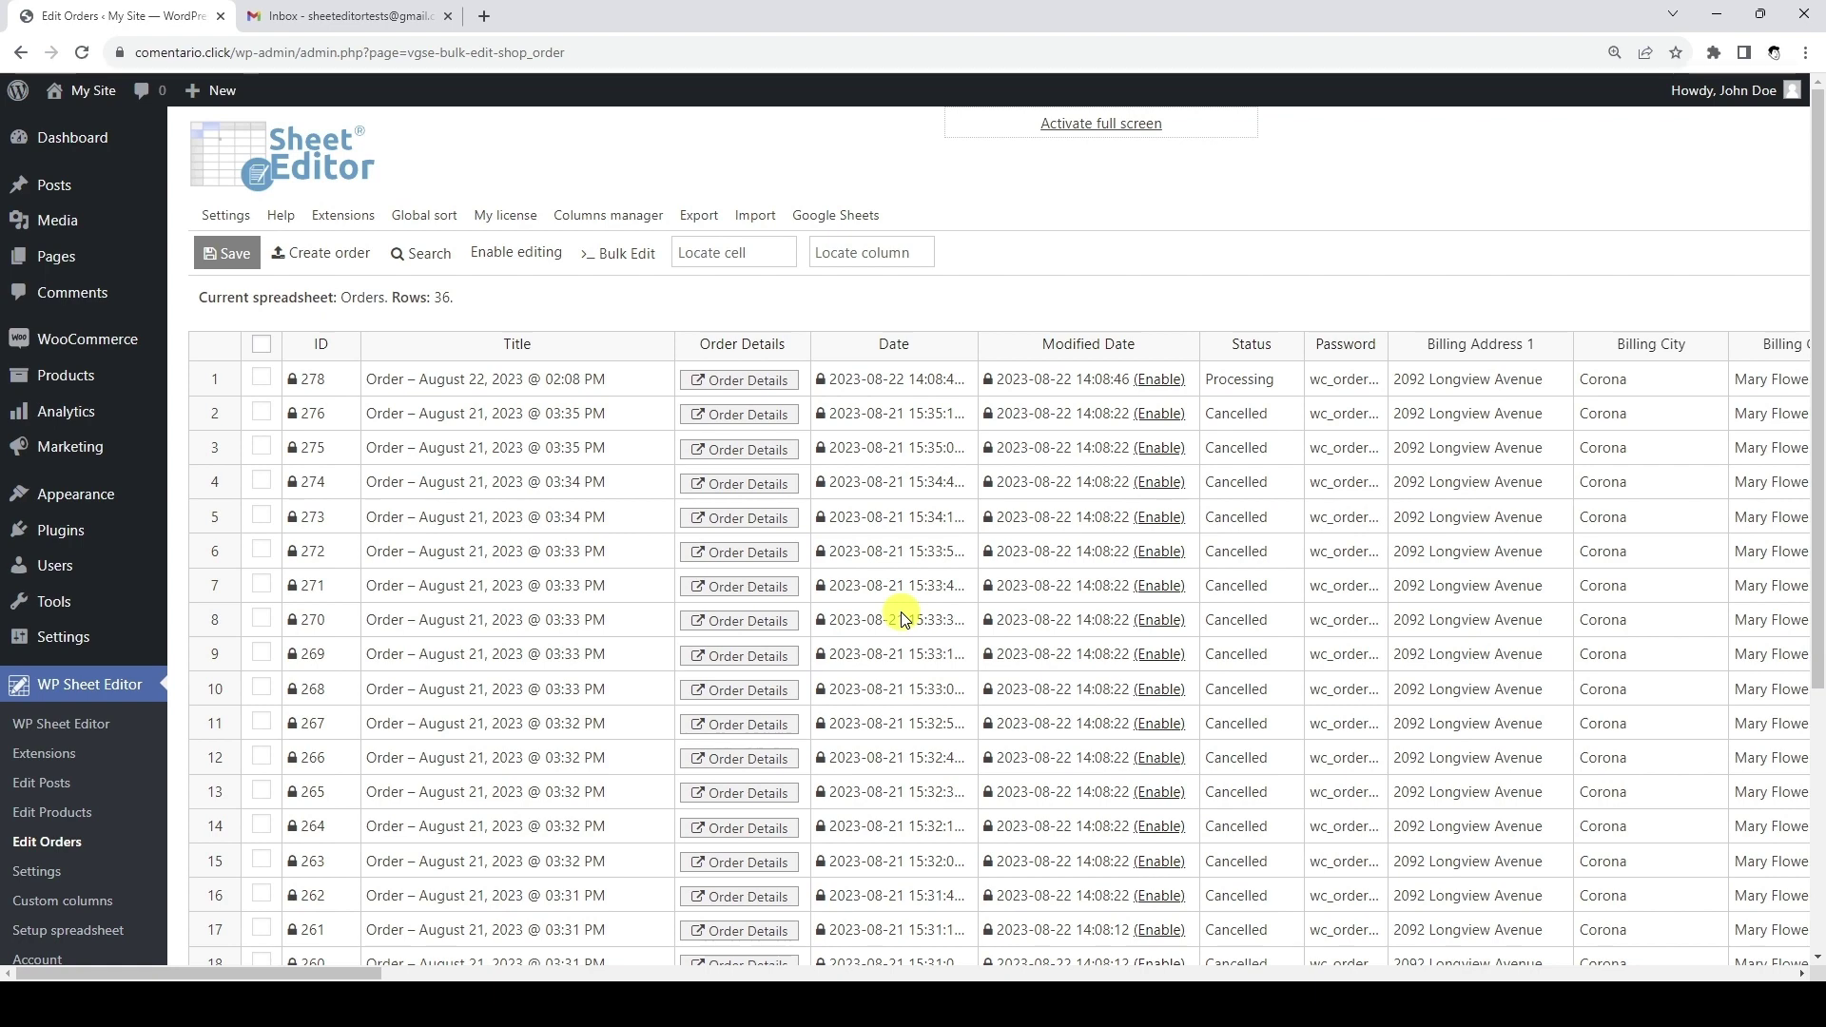
Set up a new export in the WordPress Orders spreadsheet with the active columns and all rows from the current search
left_click(713, 217)
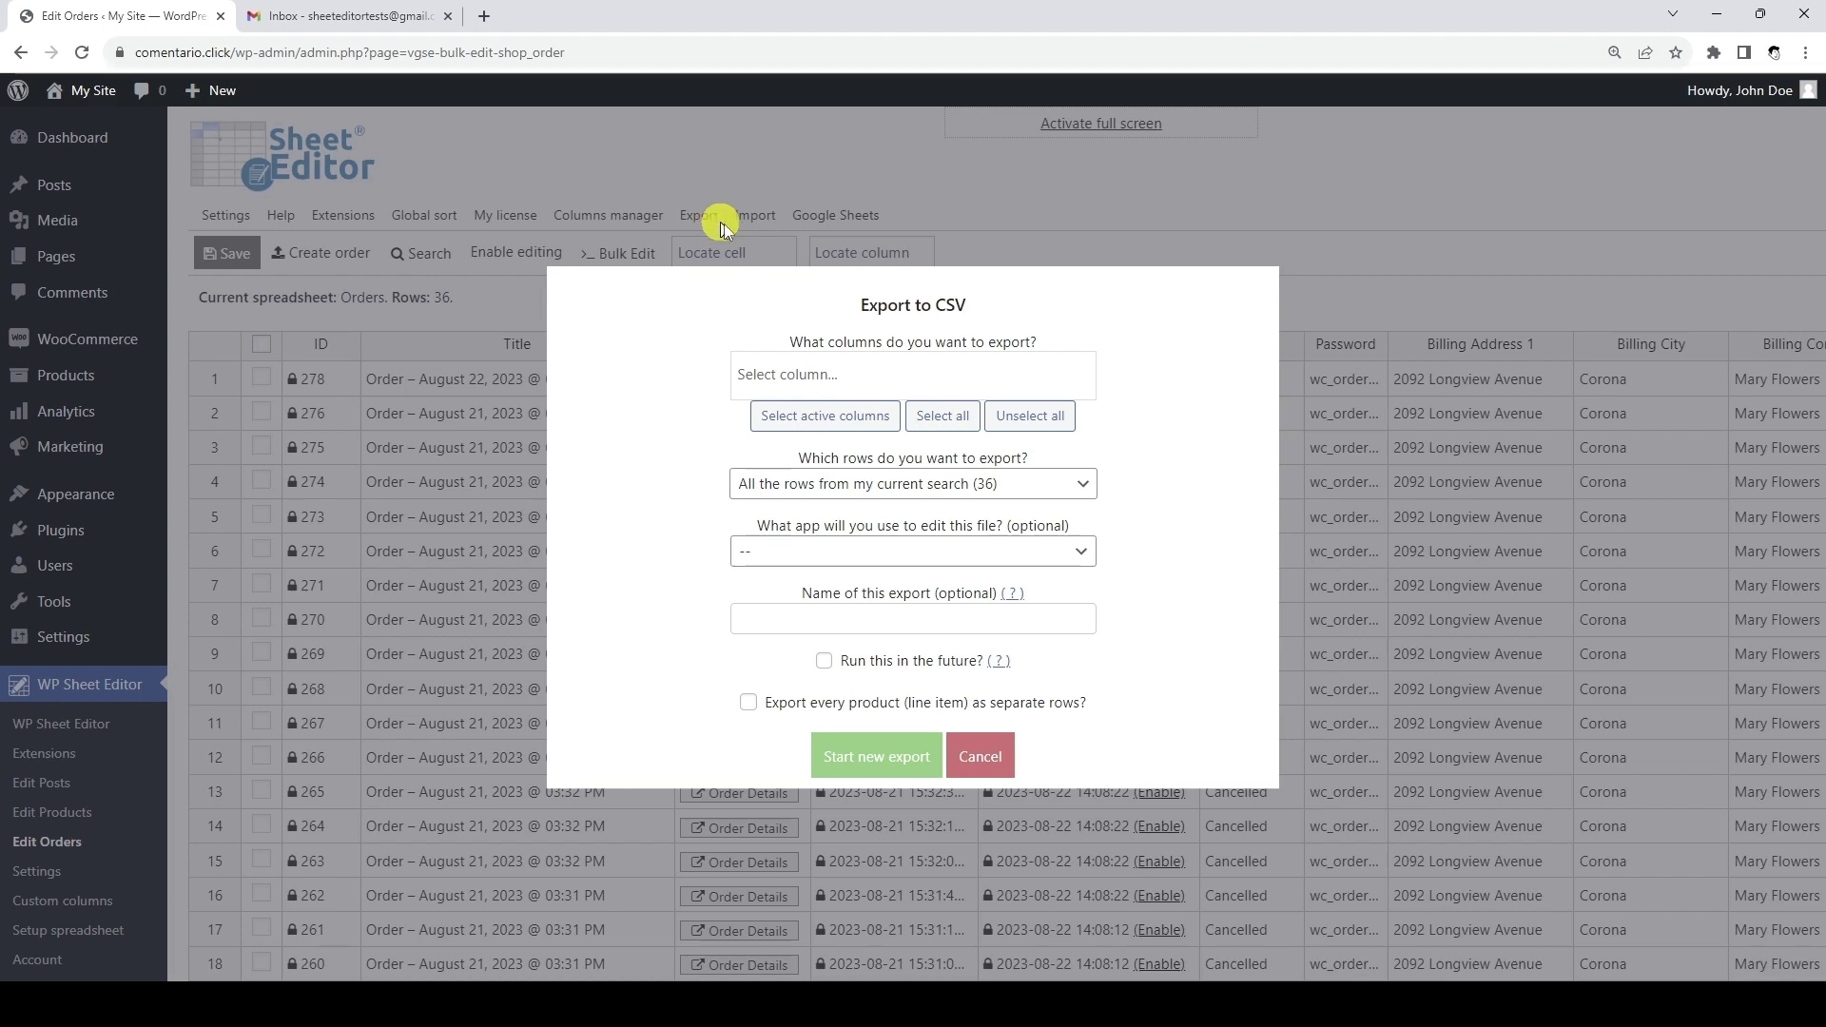
left_click(825, 415)
scroll(827, 413, "down", 1)
scroll(827, 419, "down", 4)
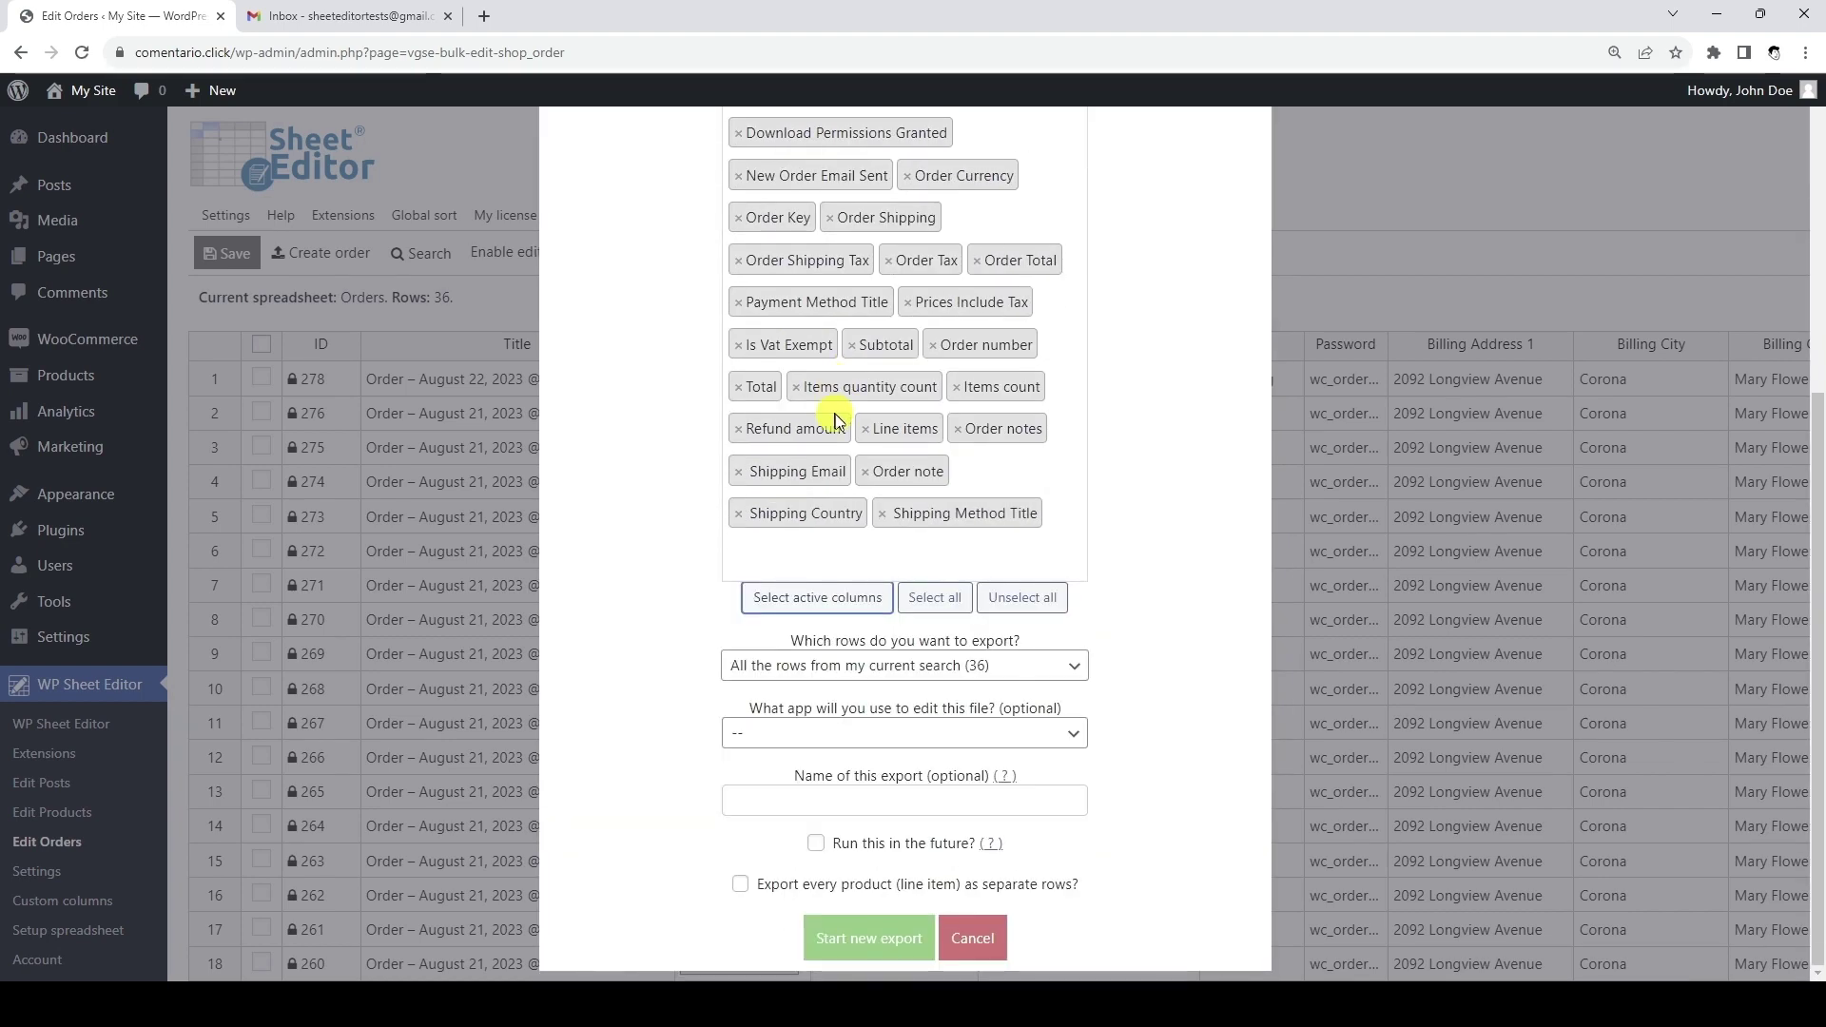
left_click(965, 670)
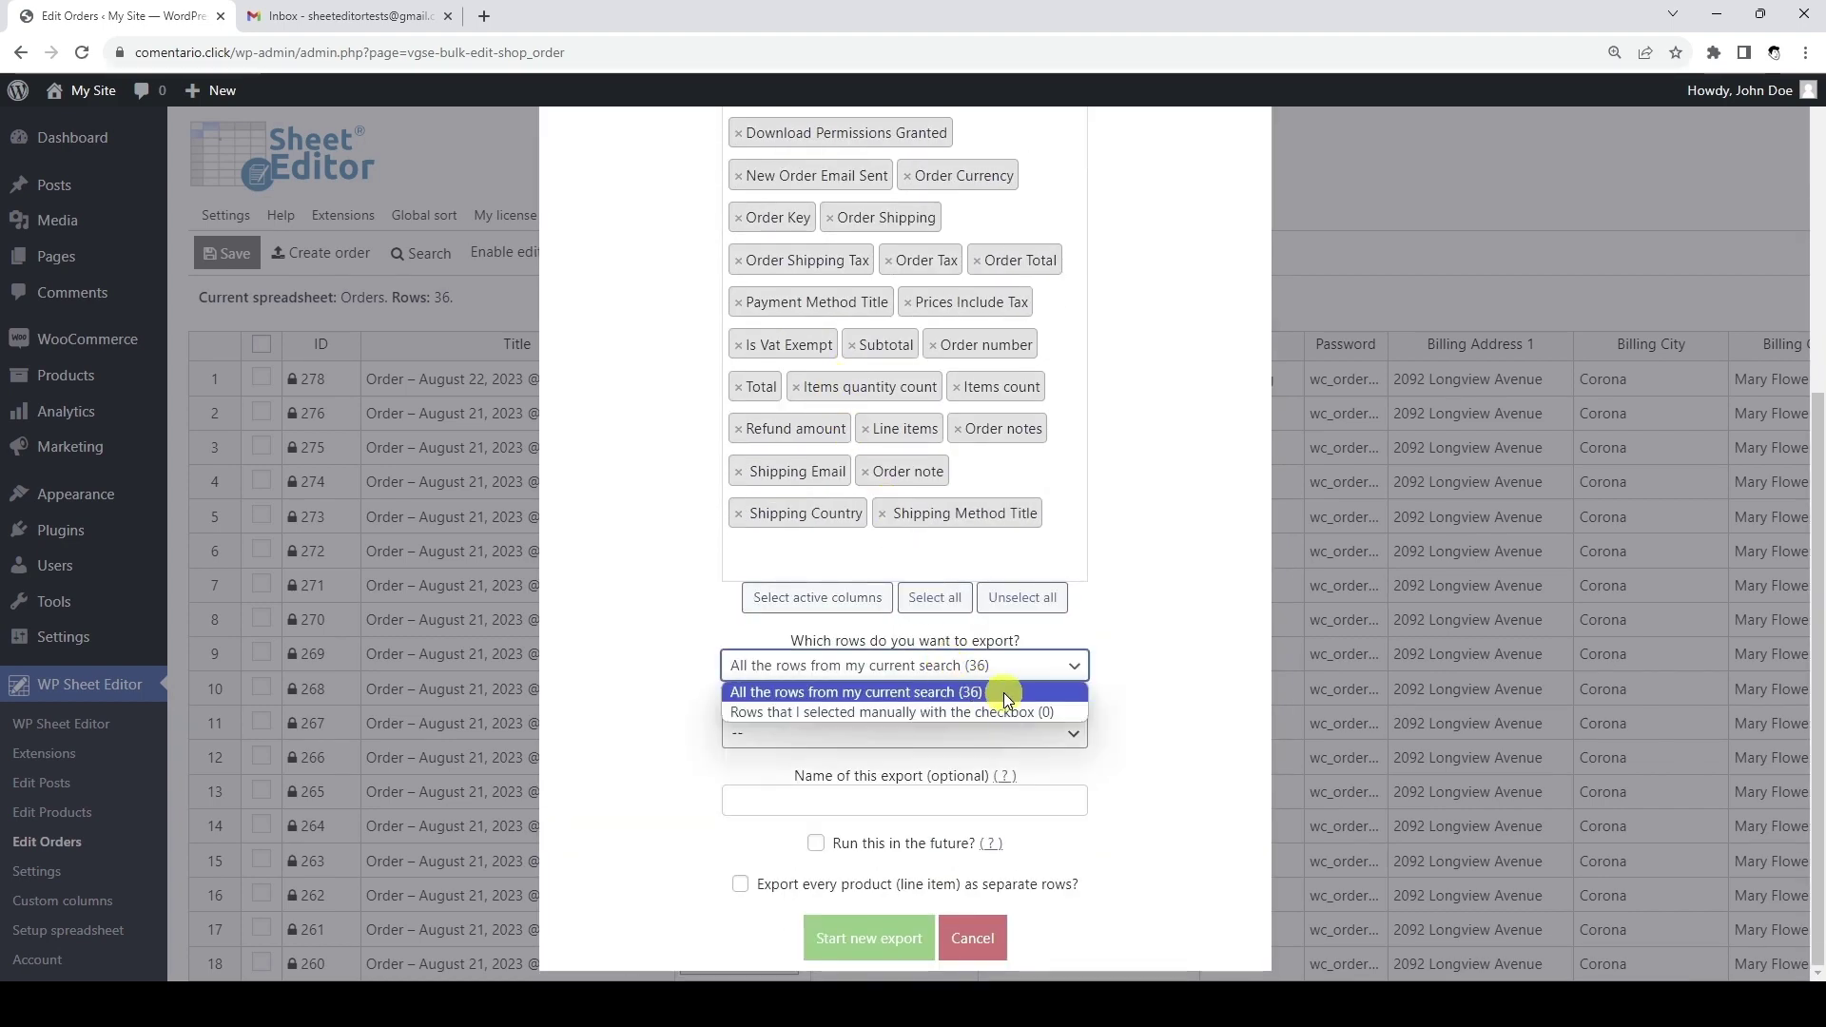
left_click(1003, 692)
Choose Google Sheets as the export's app and name the export "Export orders to Google Sheets - Incremental"
left_click(994, 737)
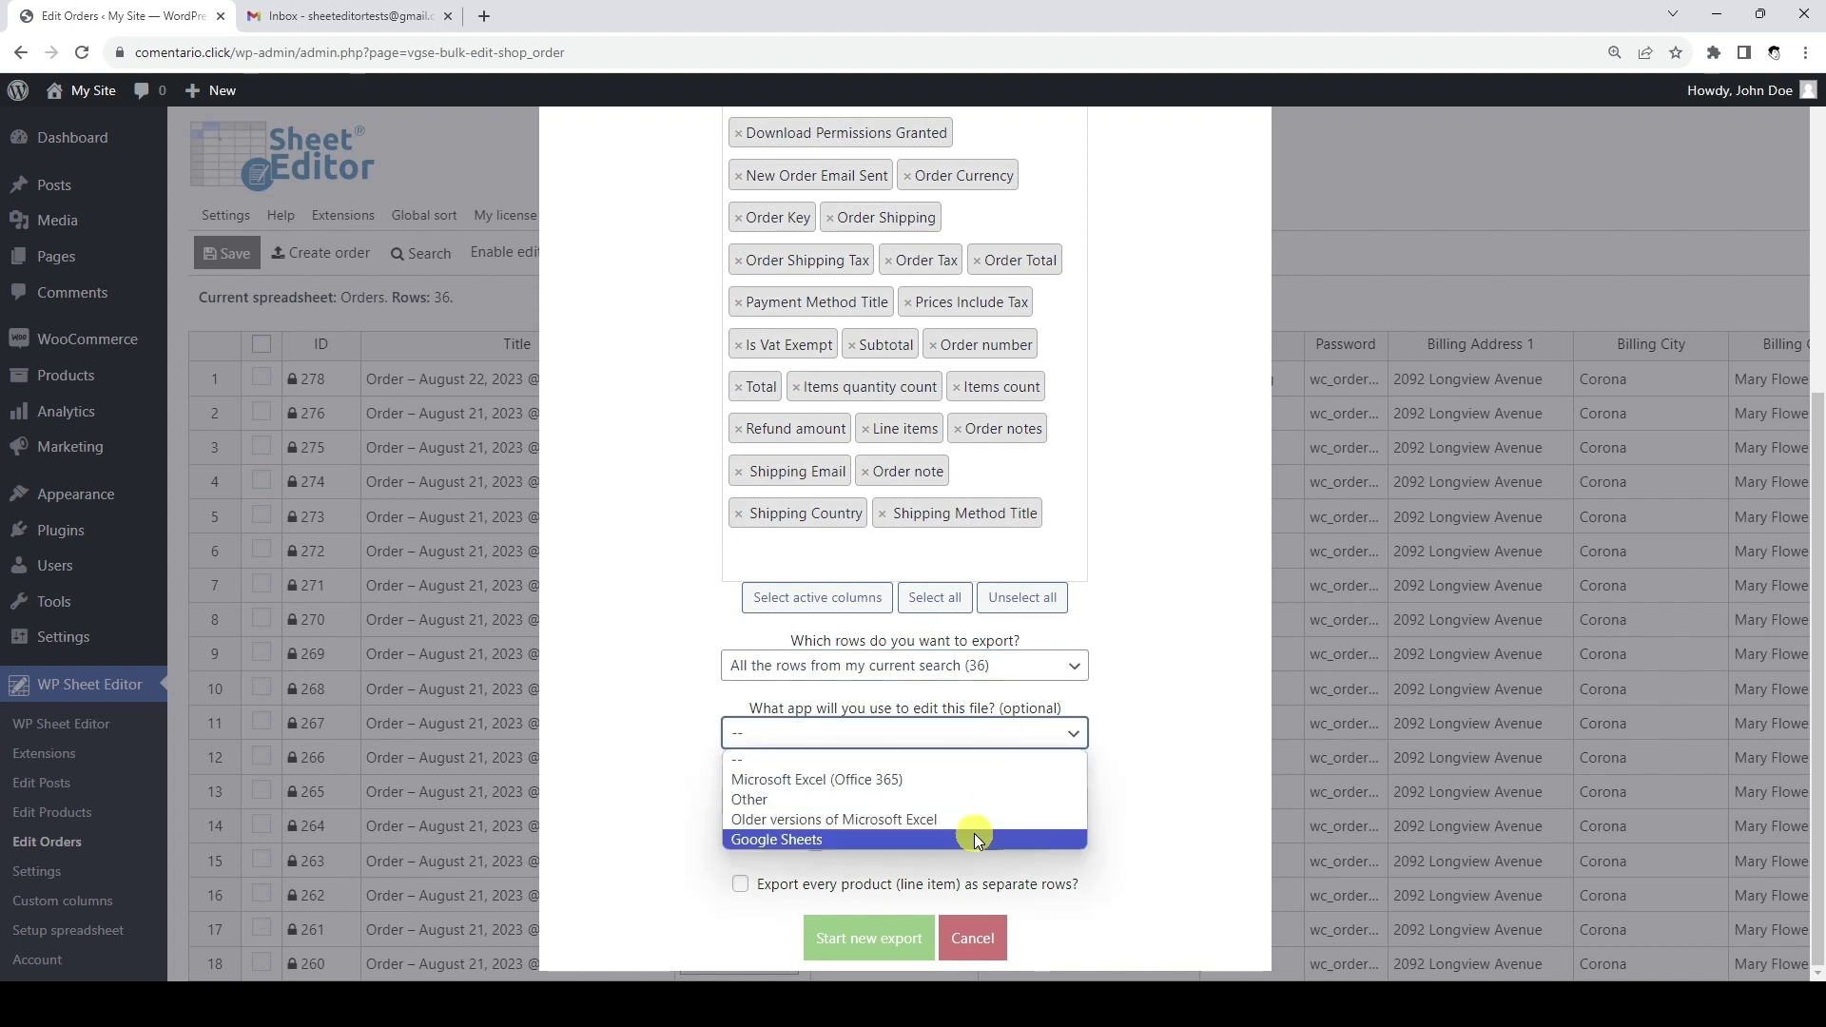
left_click(974, 835)
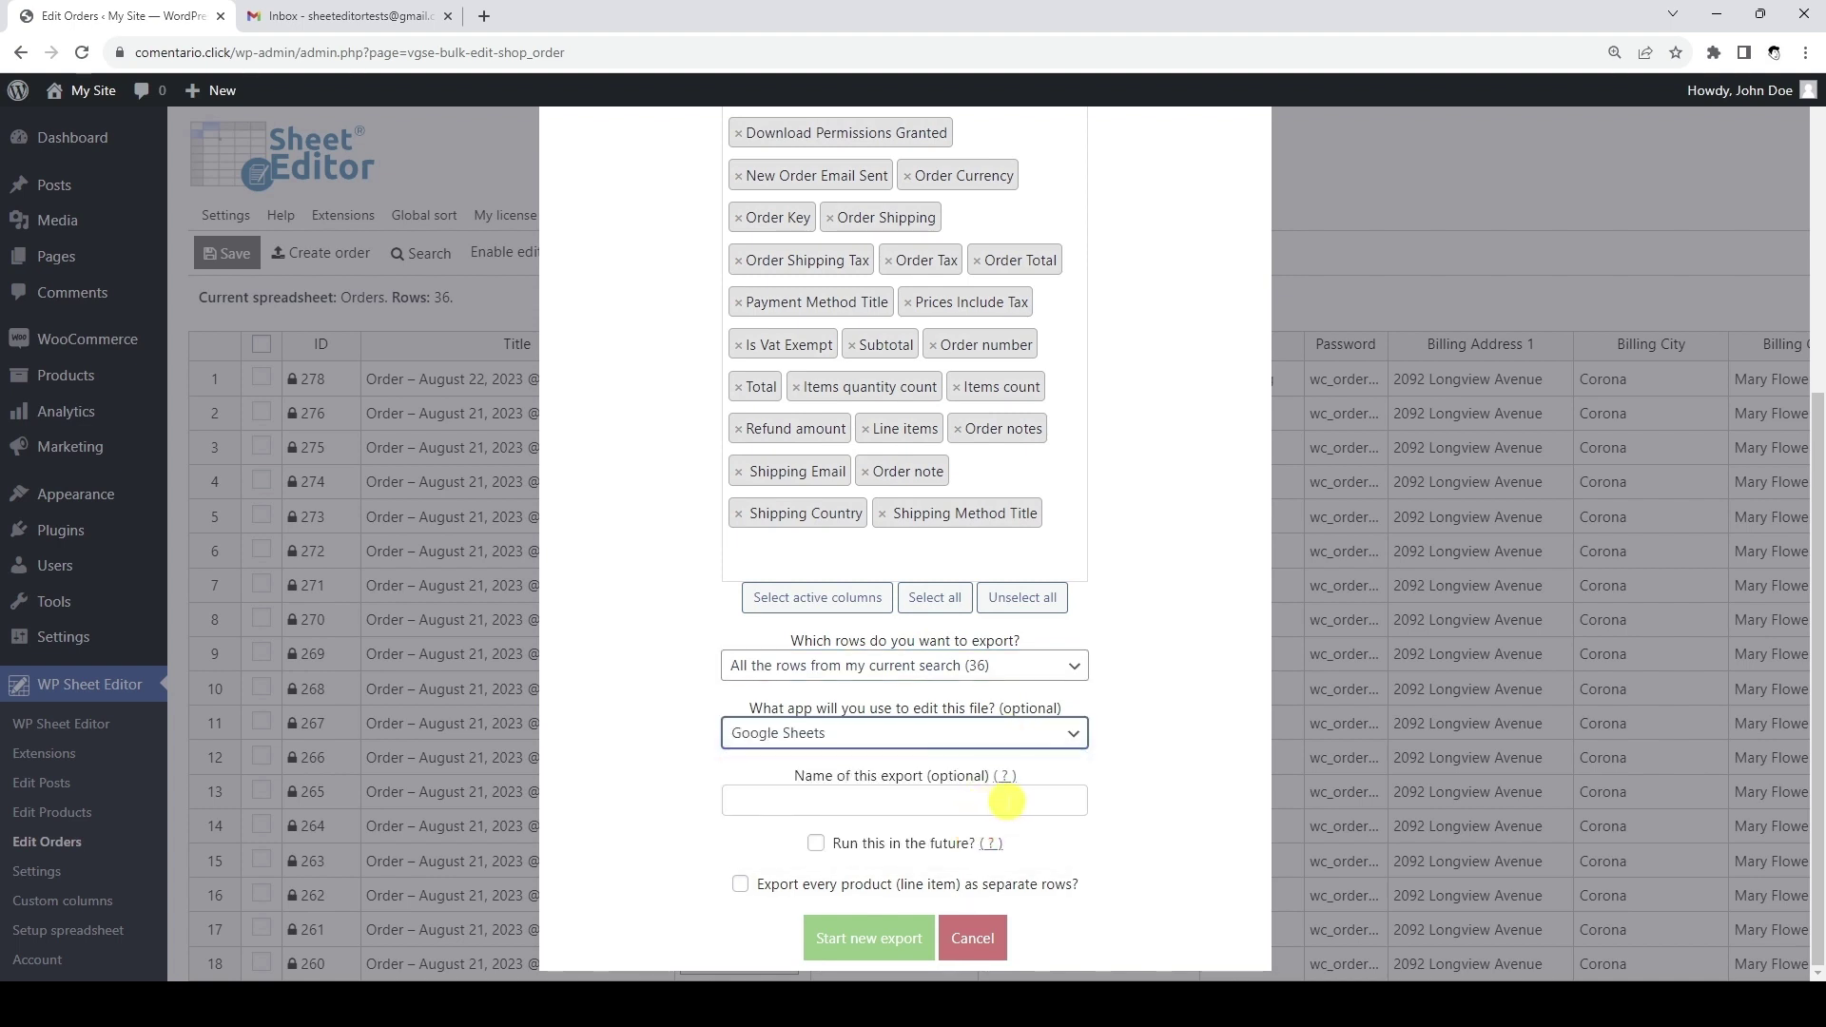
left_click(1006, 802)
type("Export orders to Google Sheets - Incremental")
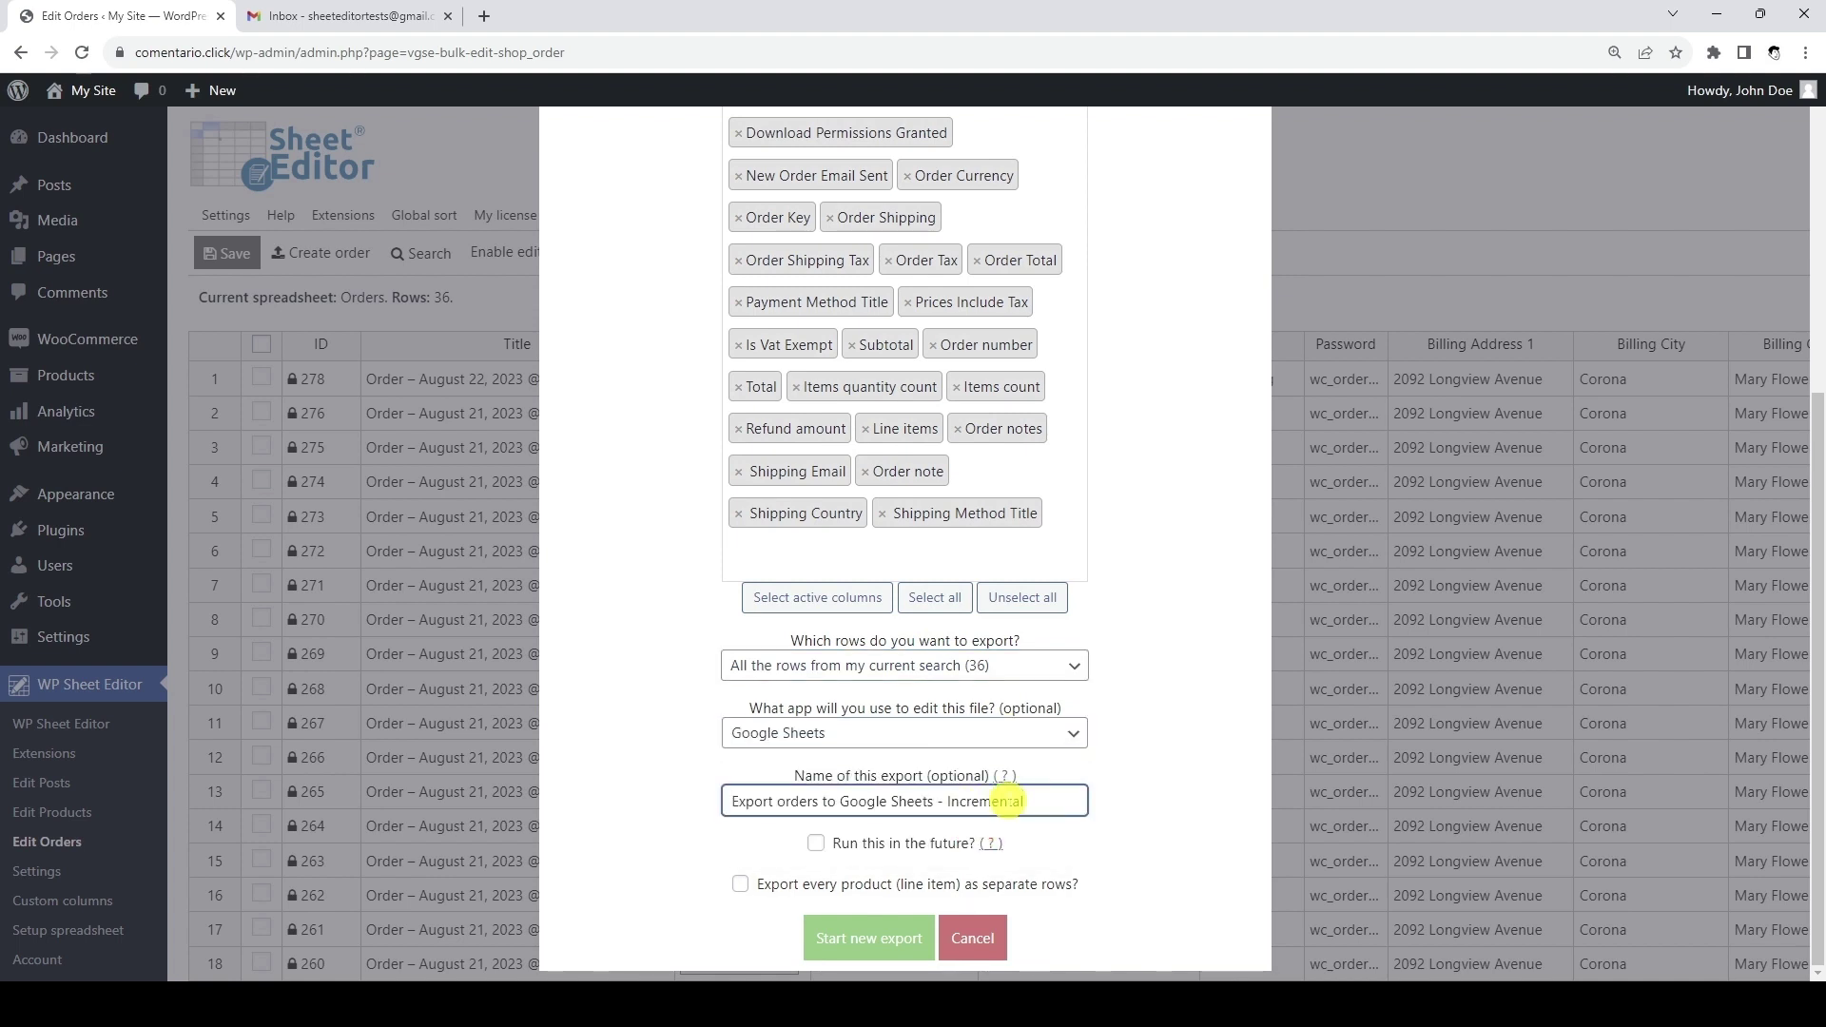
Set the export to run in the future, on 08/22/2023 at 02:25:00 PM
left_click(815, 843)
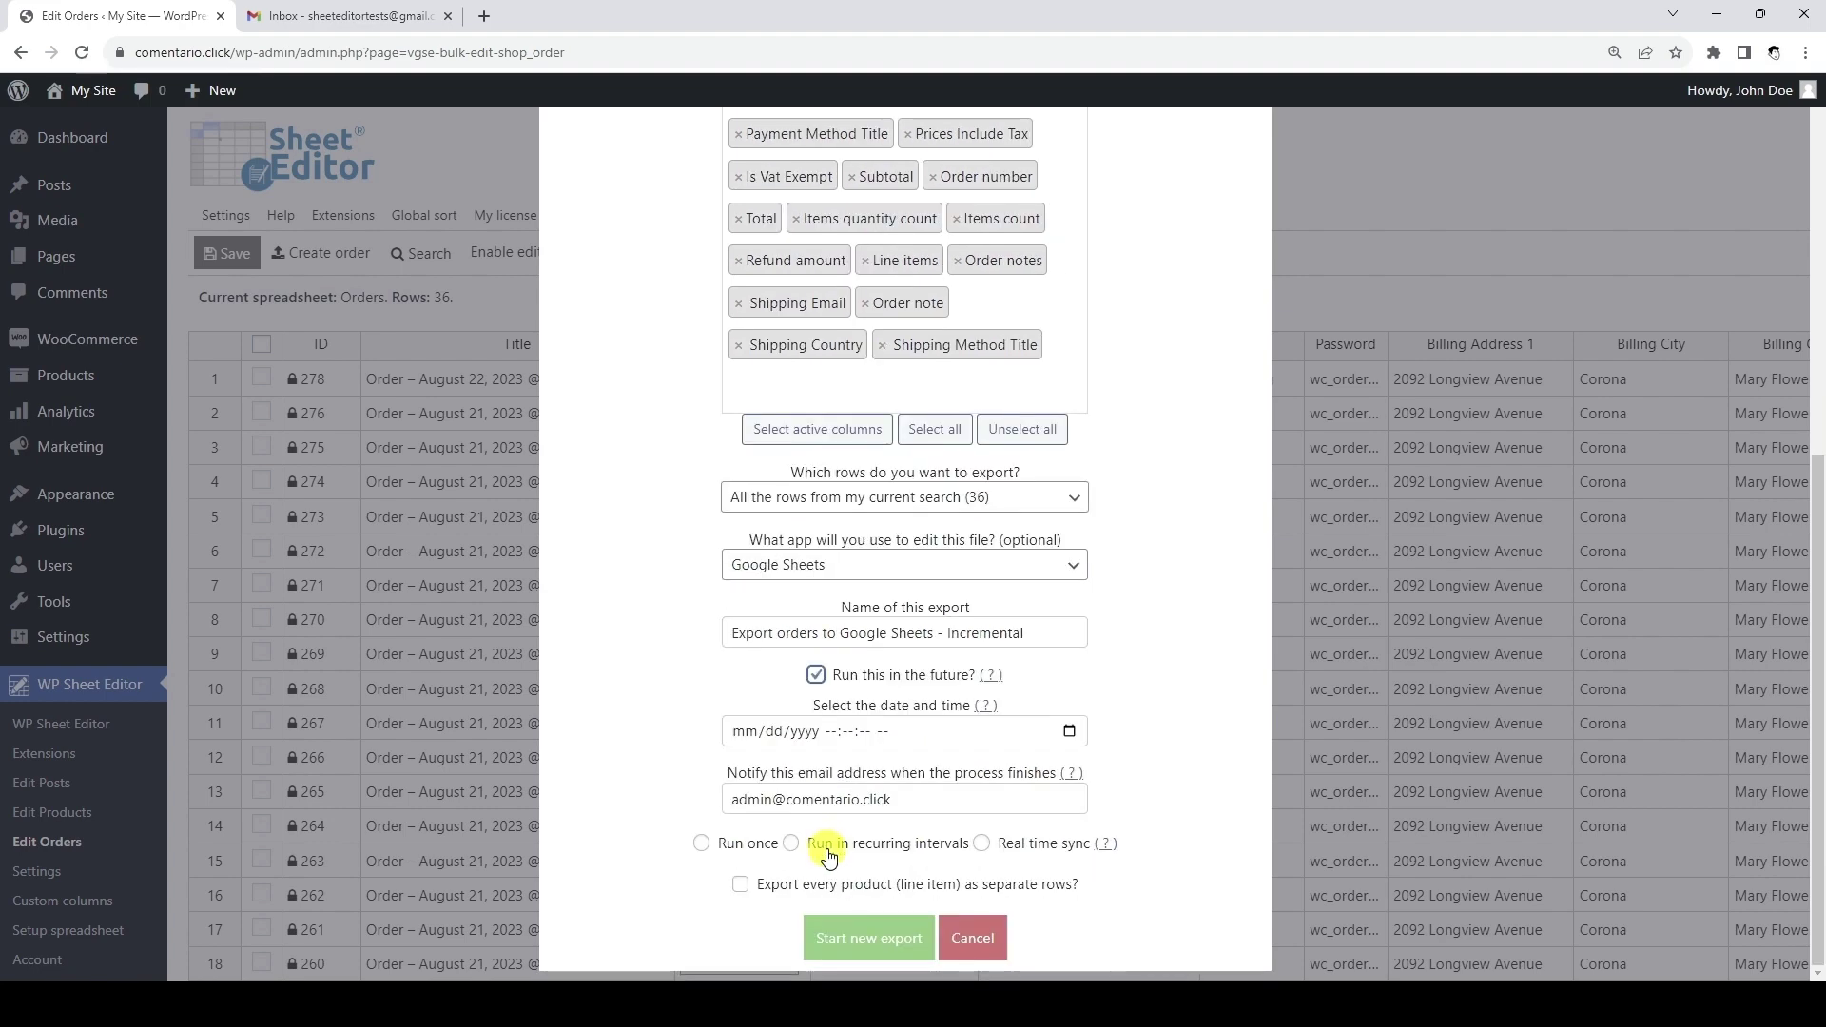
left_click(1069, 730)
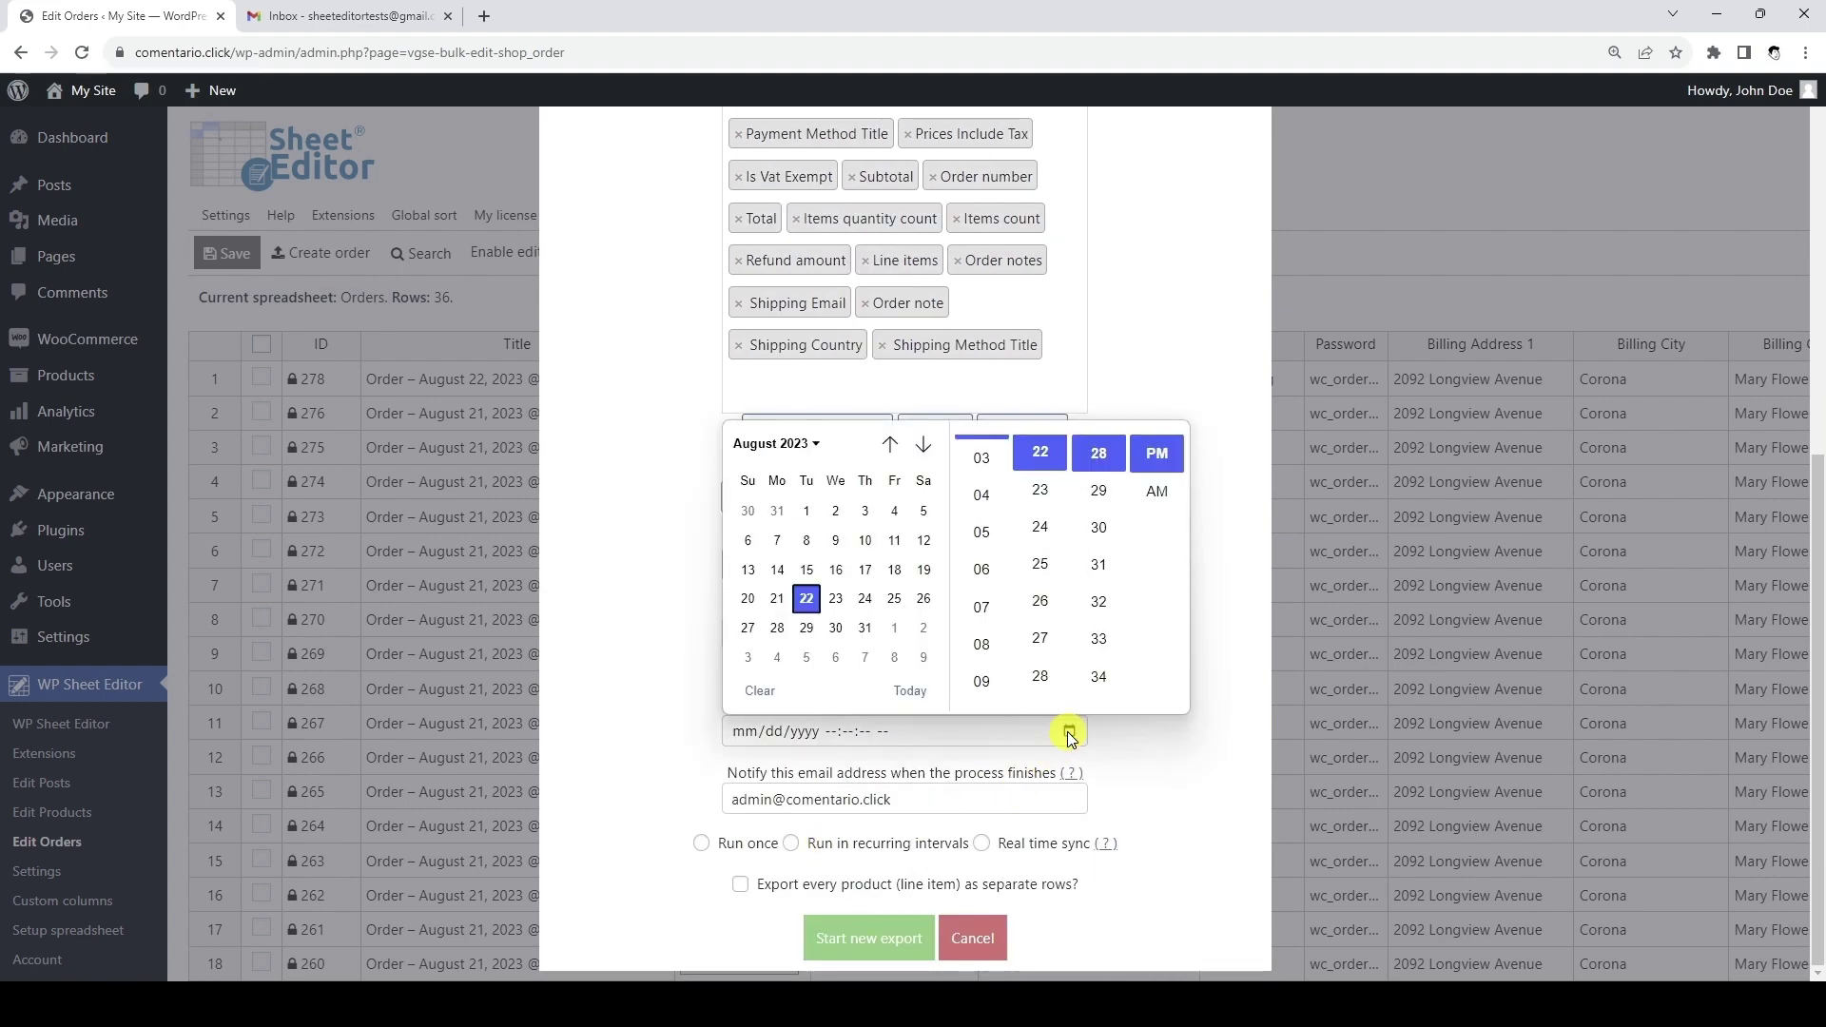
left_click(1040, 563)
scroll(1101, 580, "down", 5)
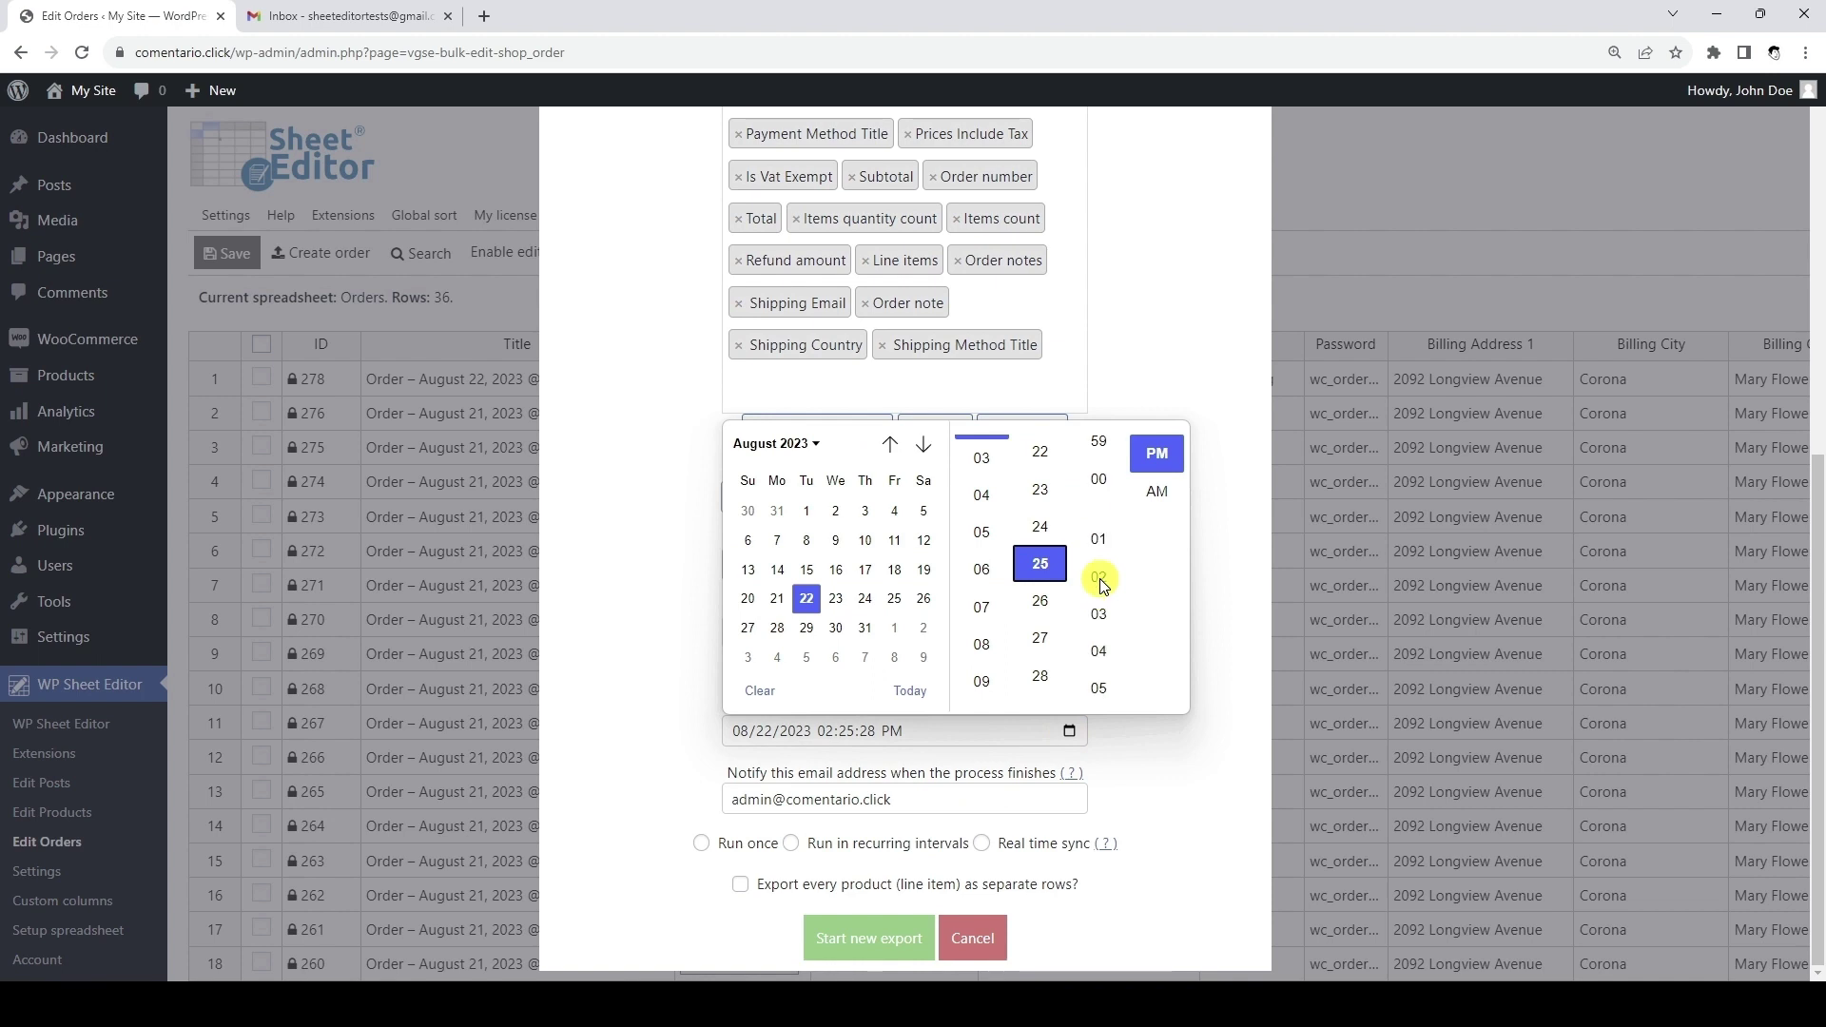
left_click(1099, 480)
left_click(1247, 477)
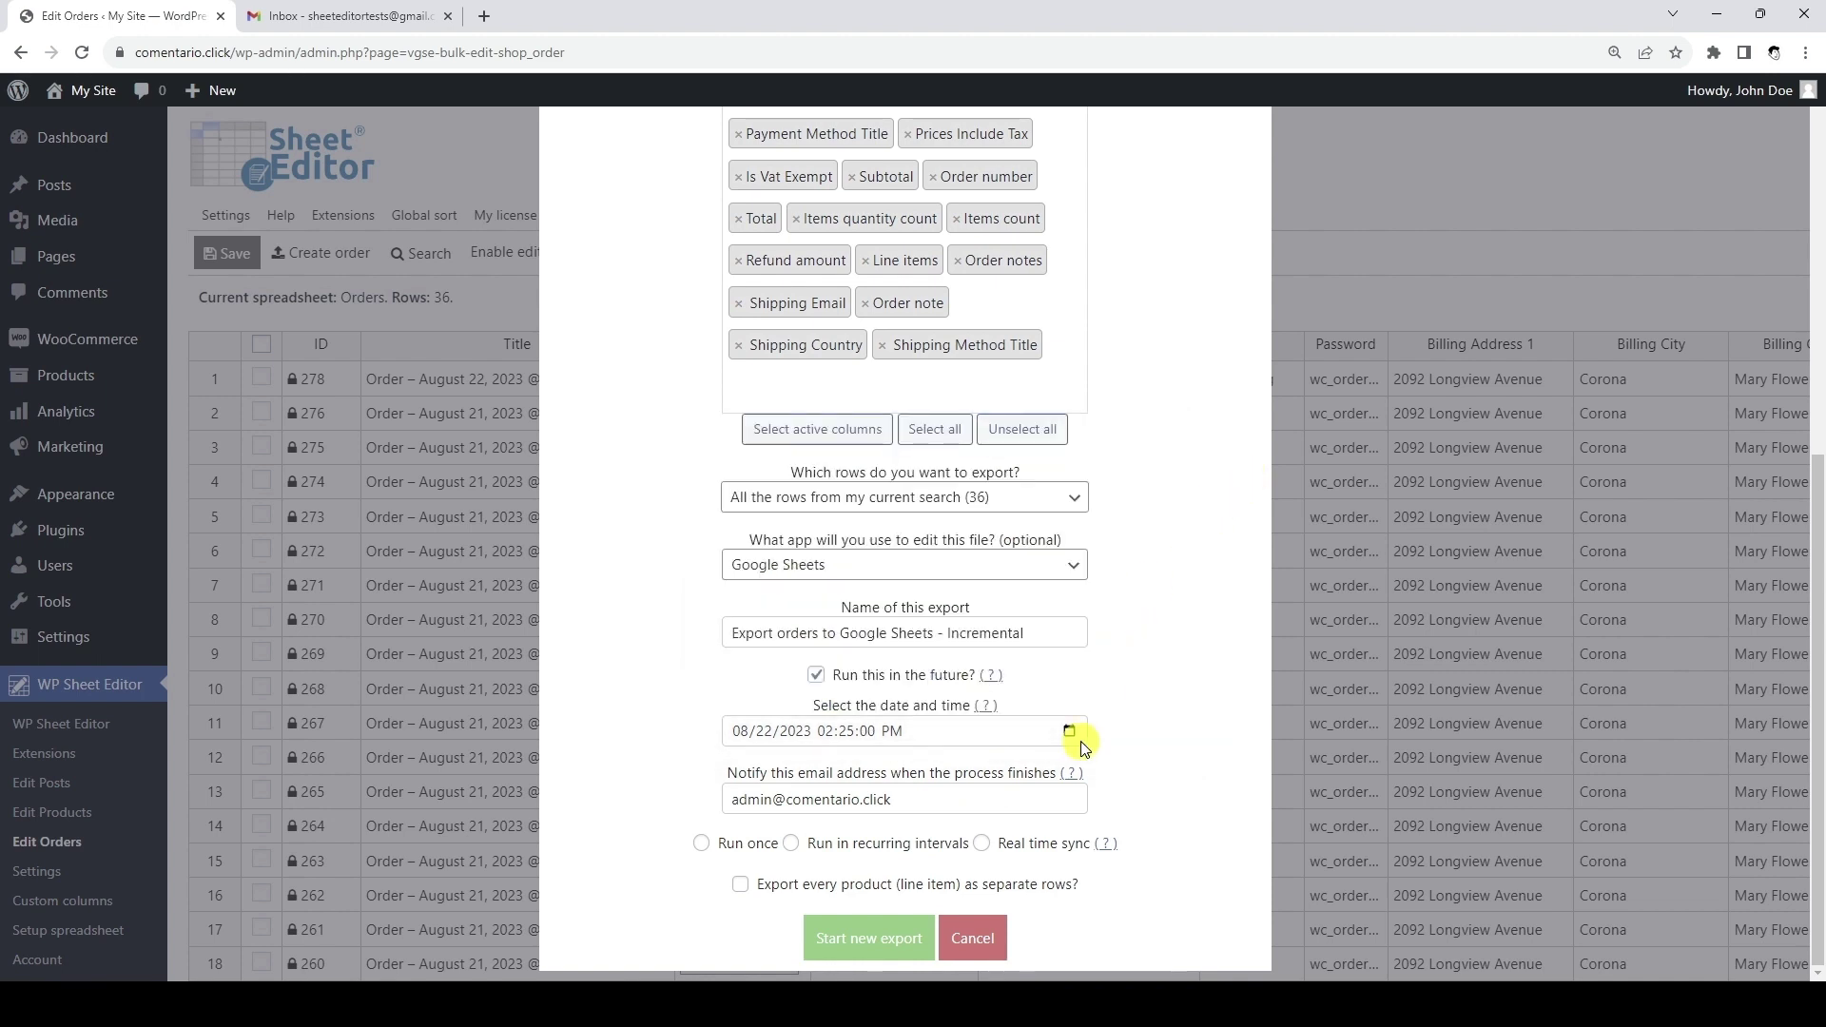
Replace the notification address with the Gmail account's e-mail address
triple_click(1063, 797)
key("BackSpace")
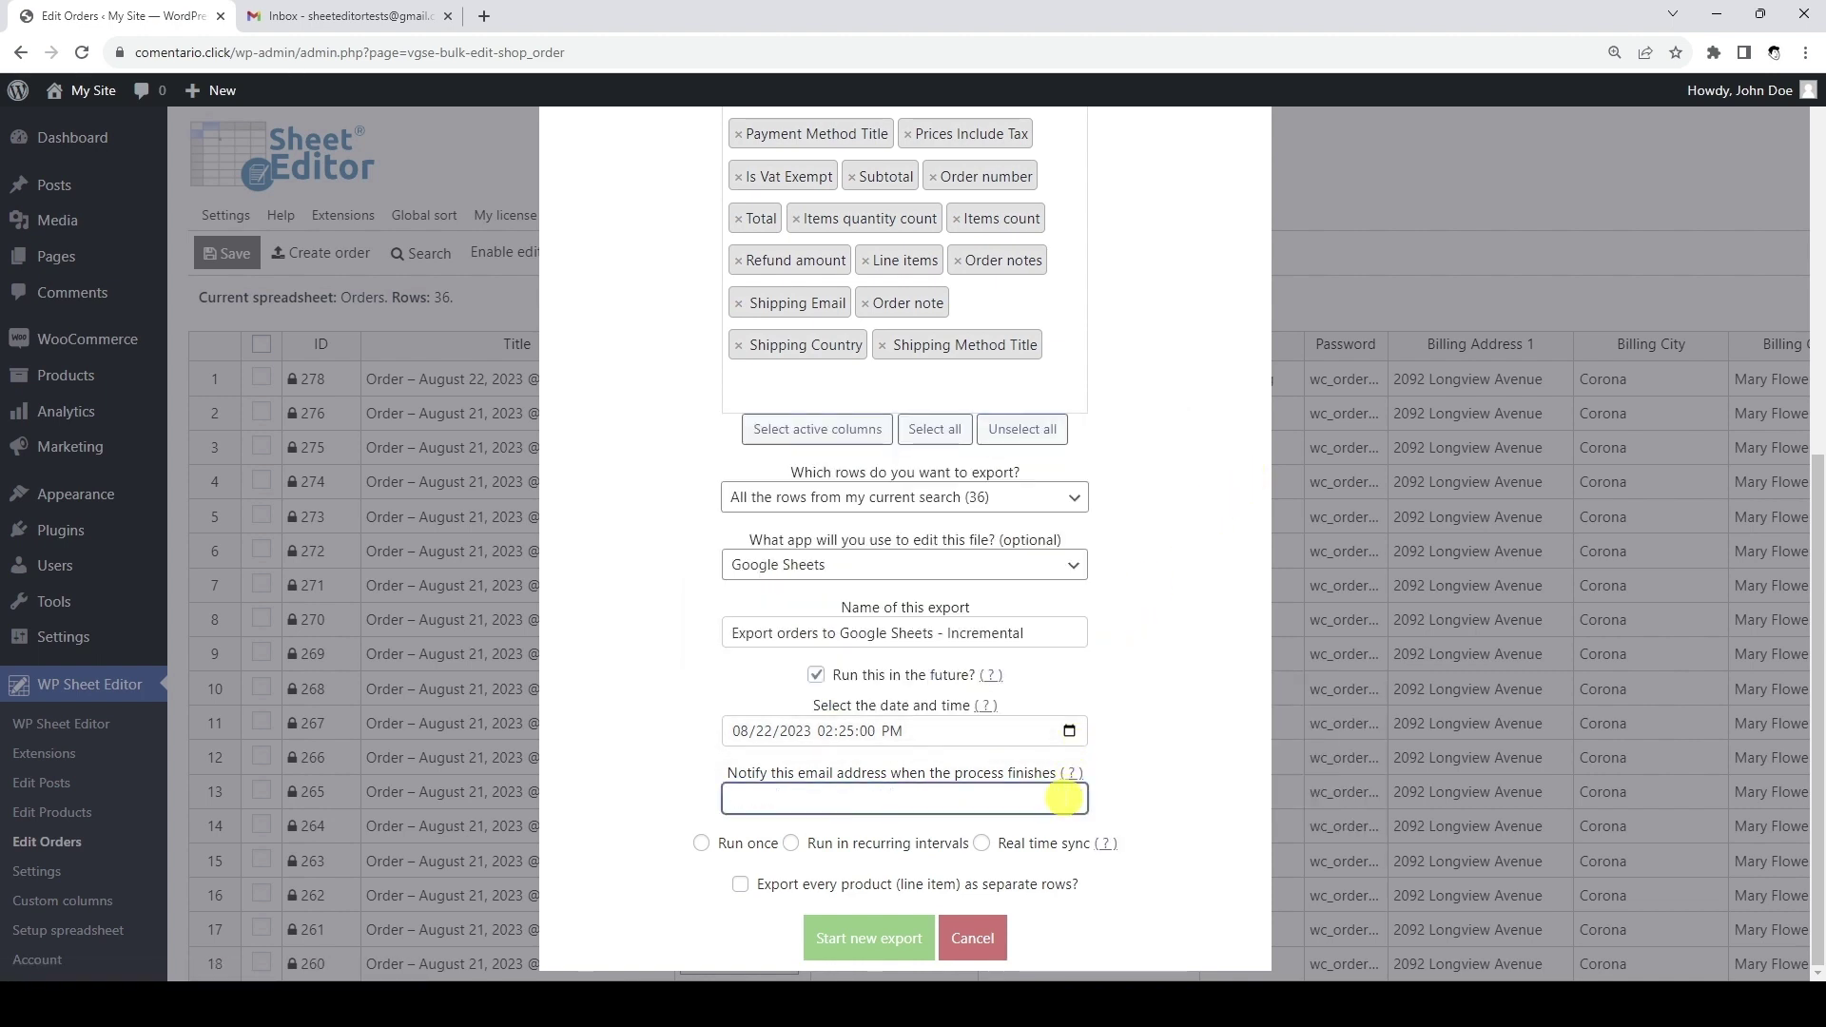
key("ctrl+v")
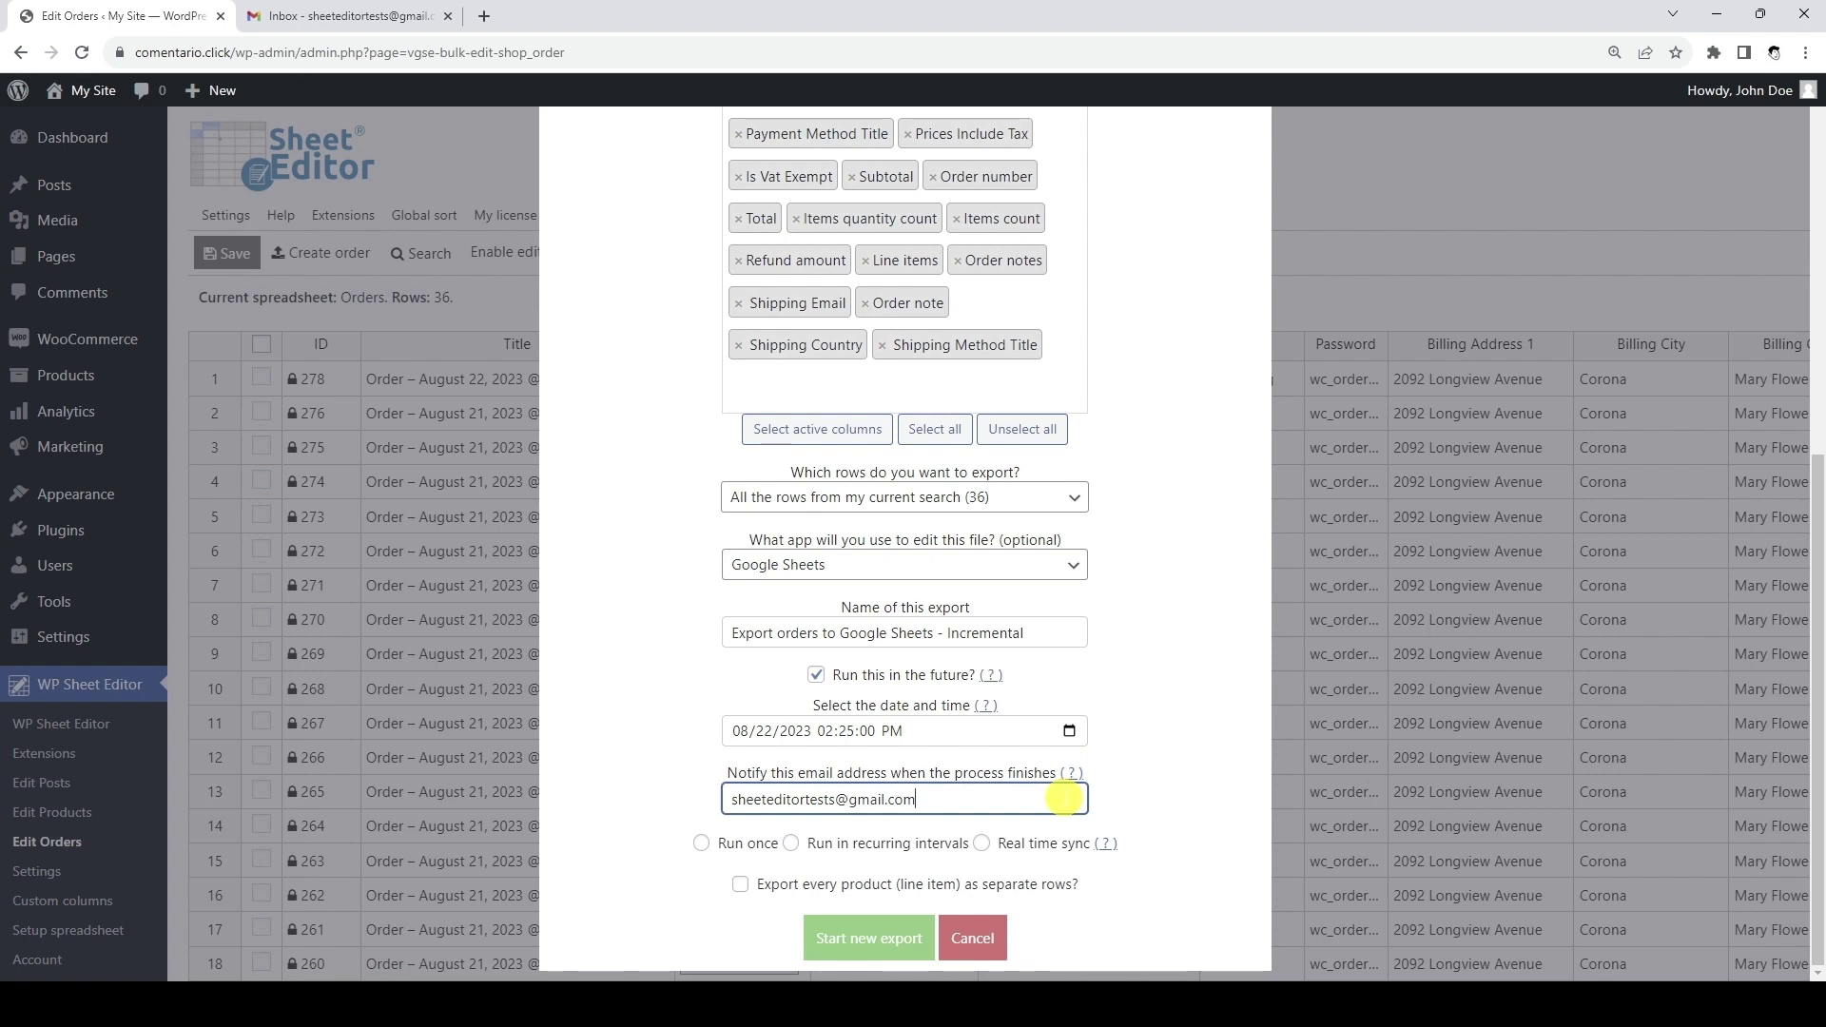
Make the export recur every 5 minutes with incremental exports enabled, and start it
left_click(794, 844)
scroll(796, 844, "down", 1)
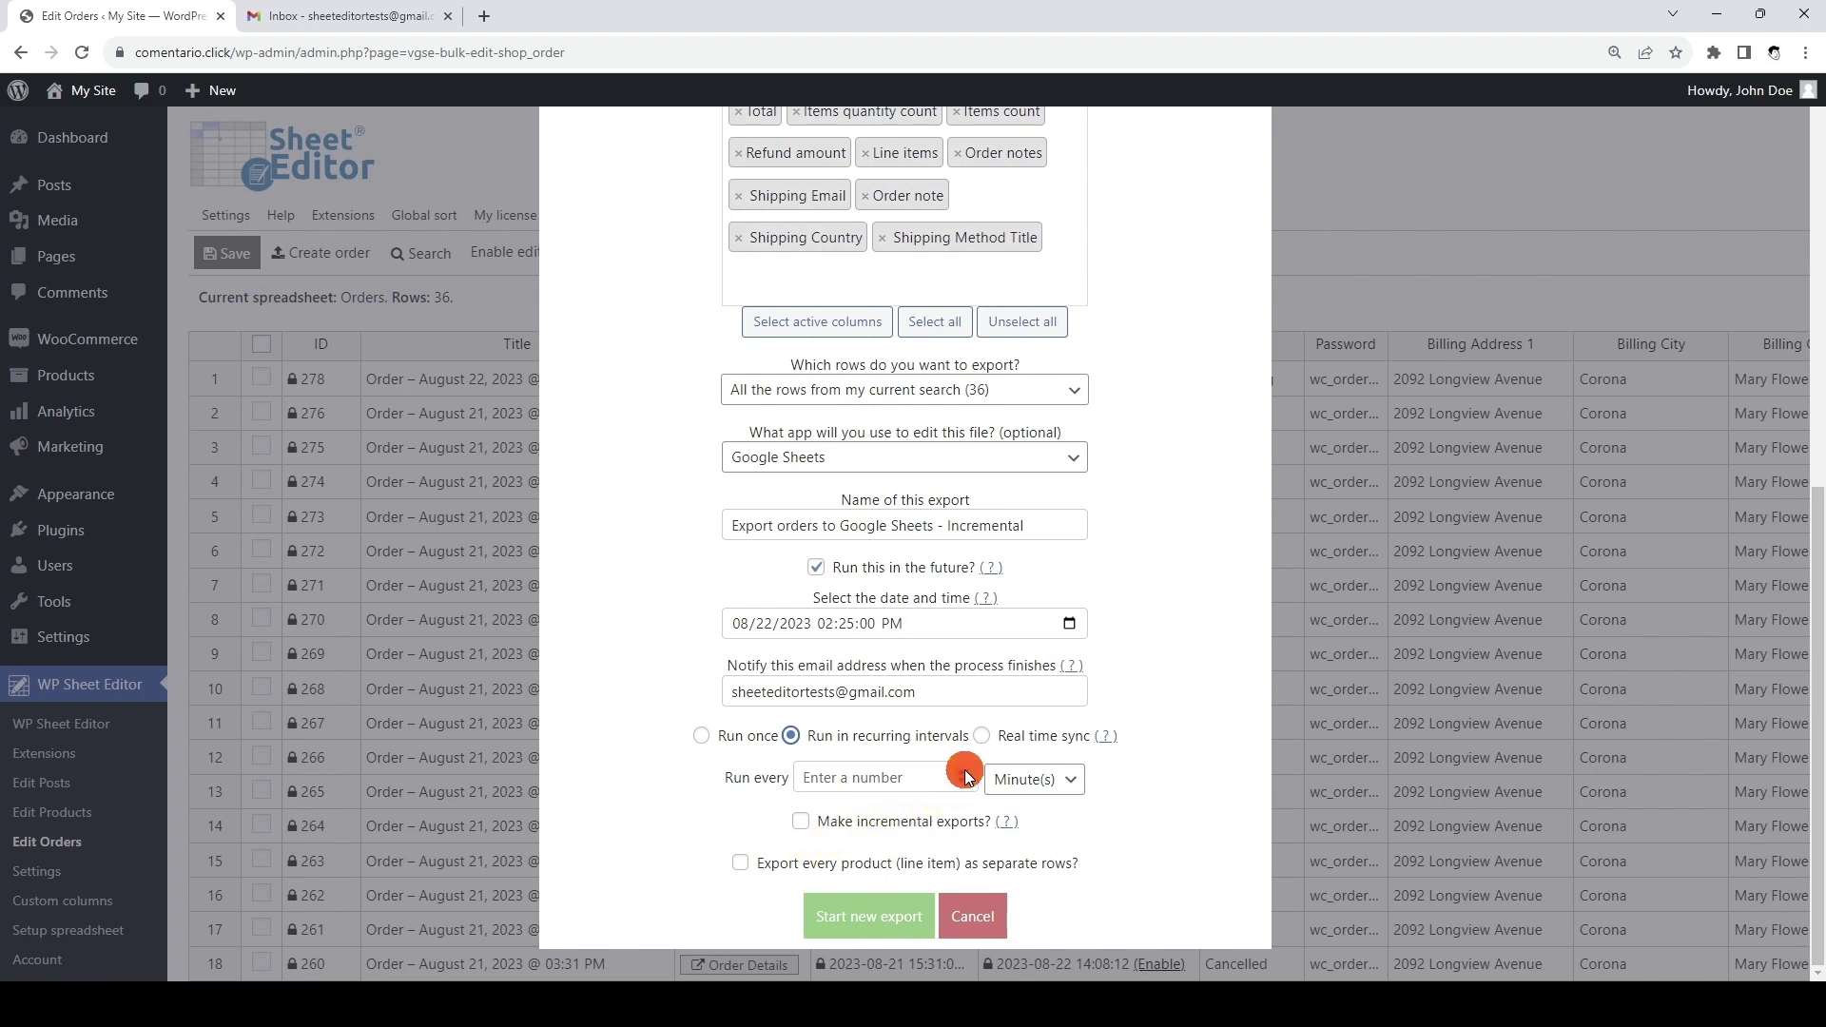
left_click(965, 777)
type("7")
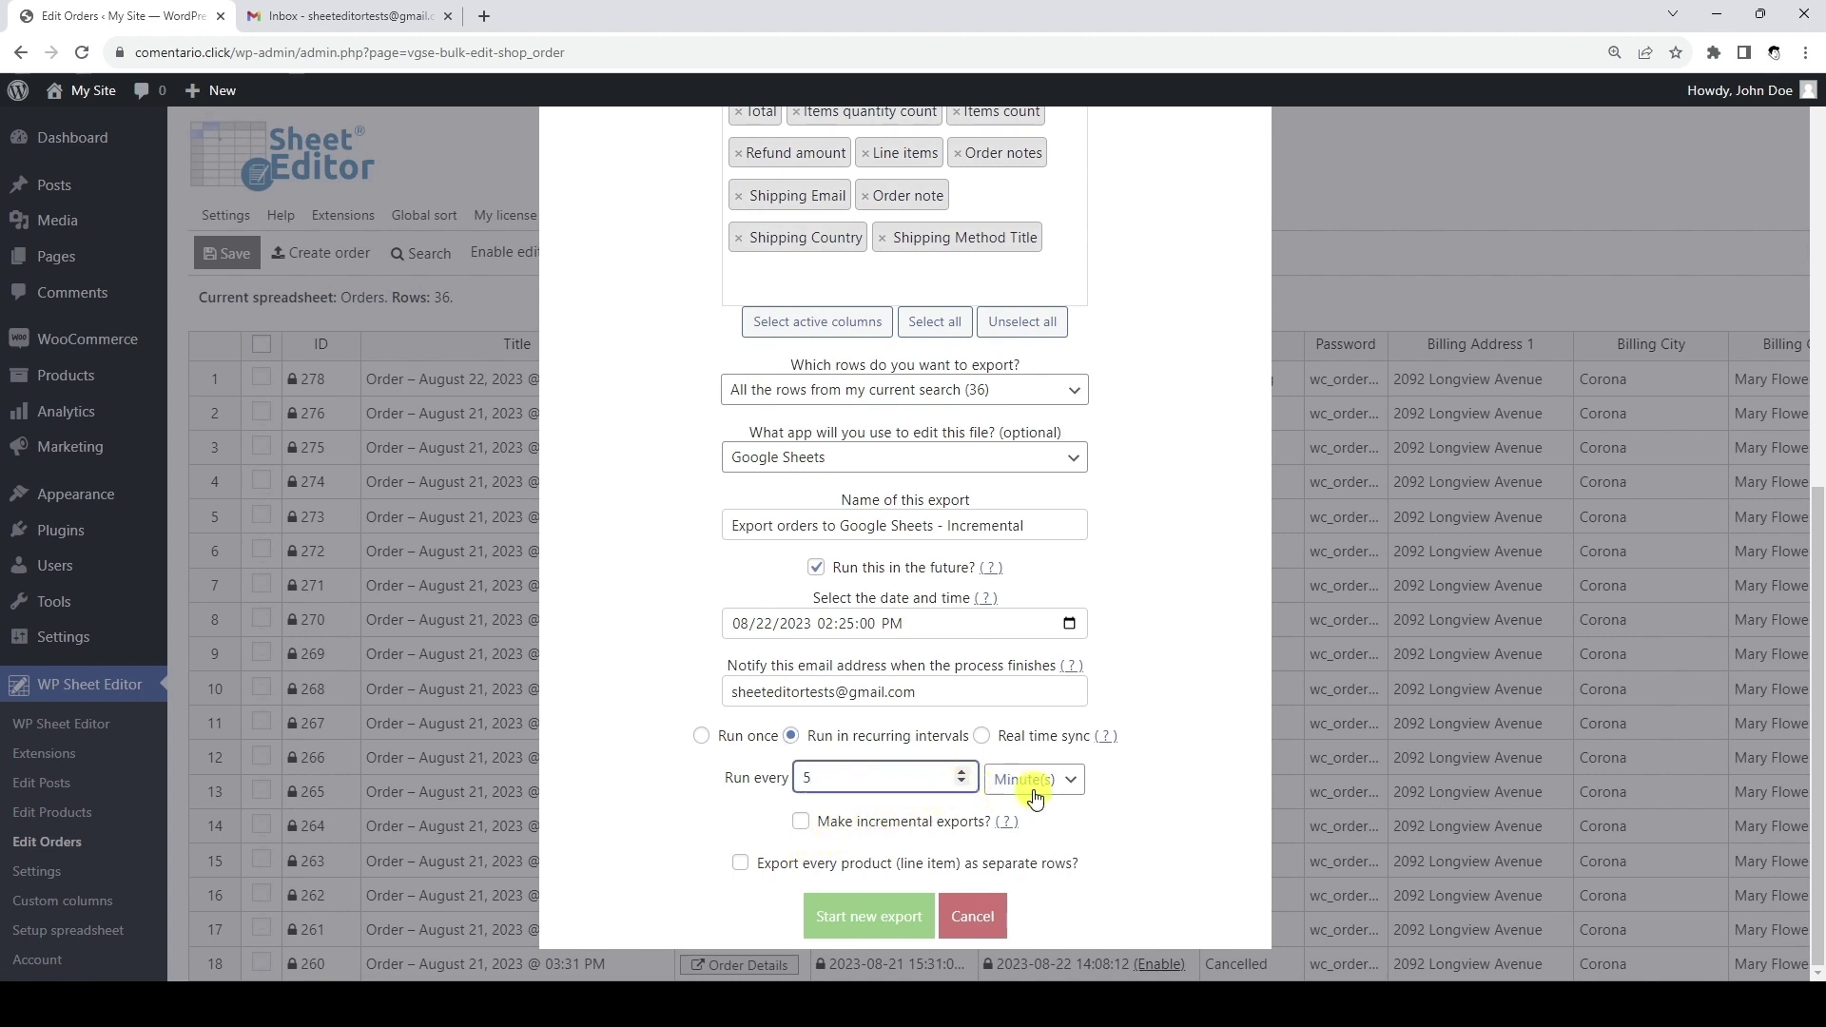
left_click(801, 821)
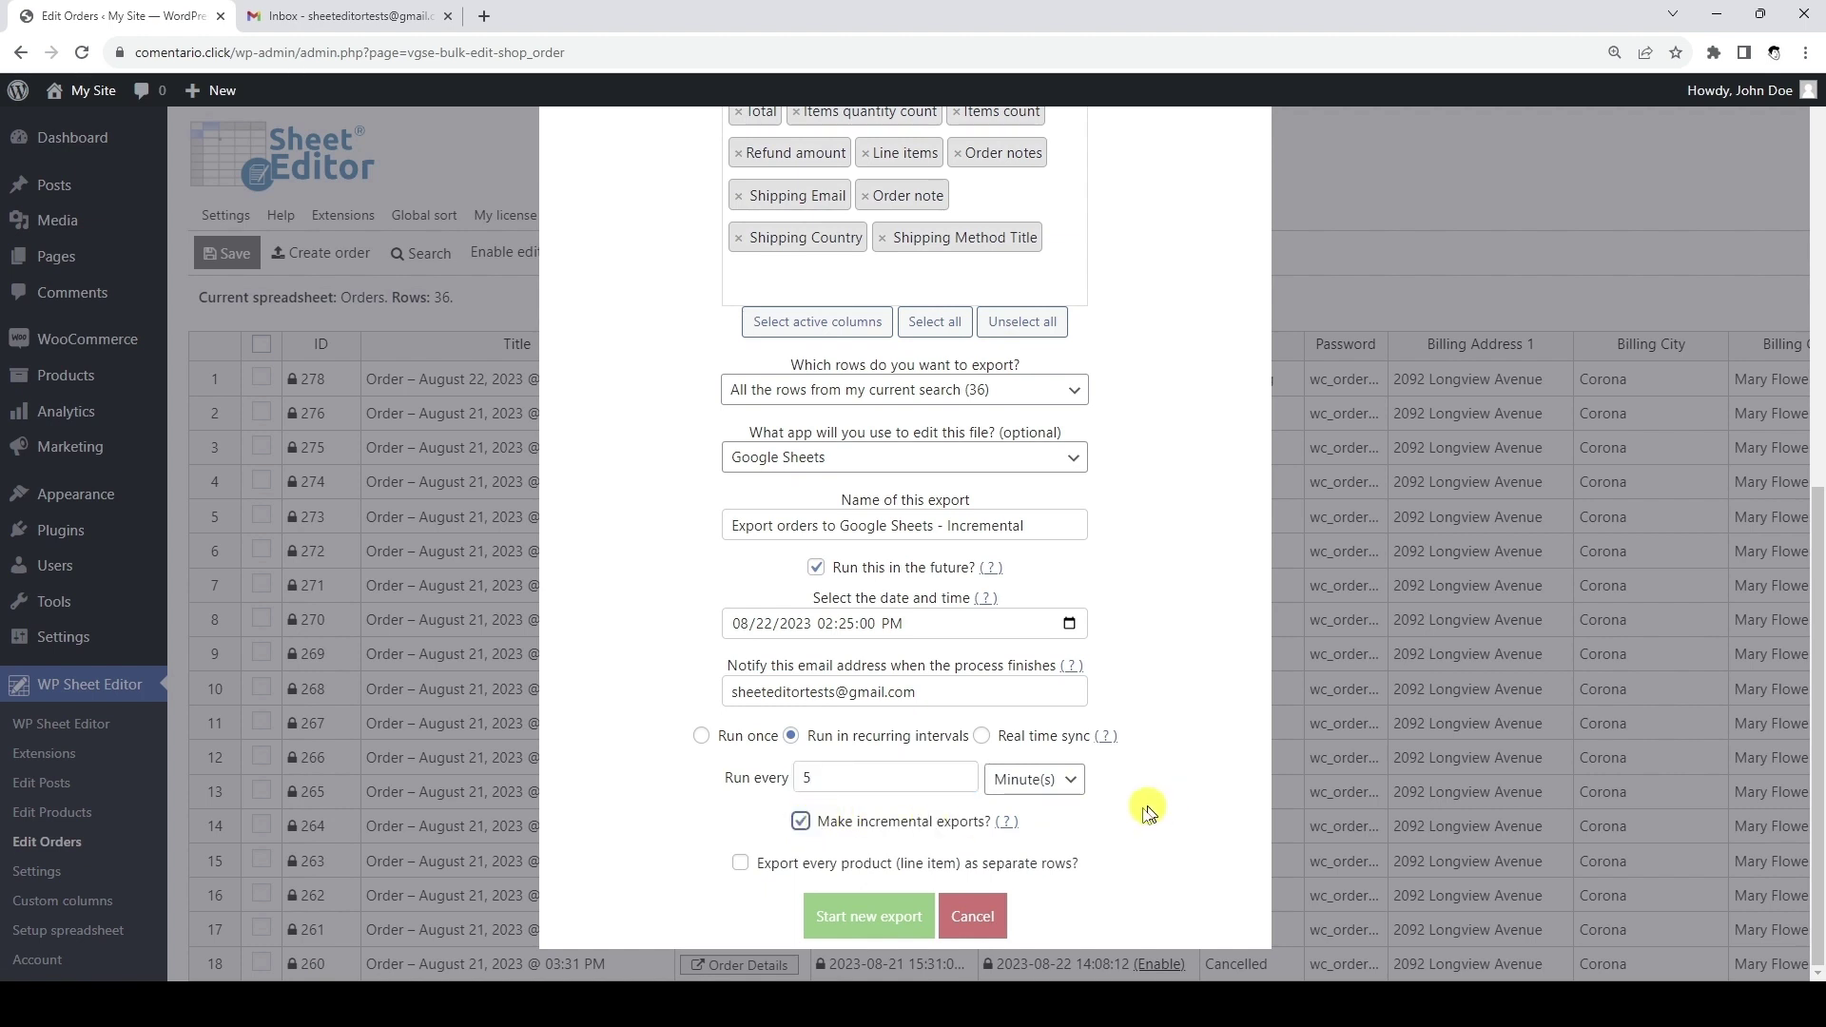
left_click(870, 915)
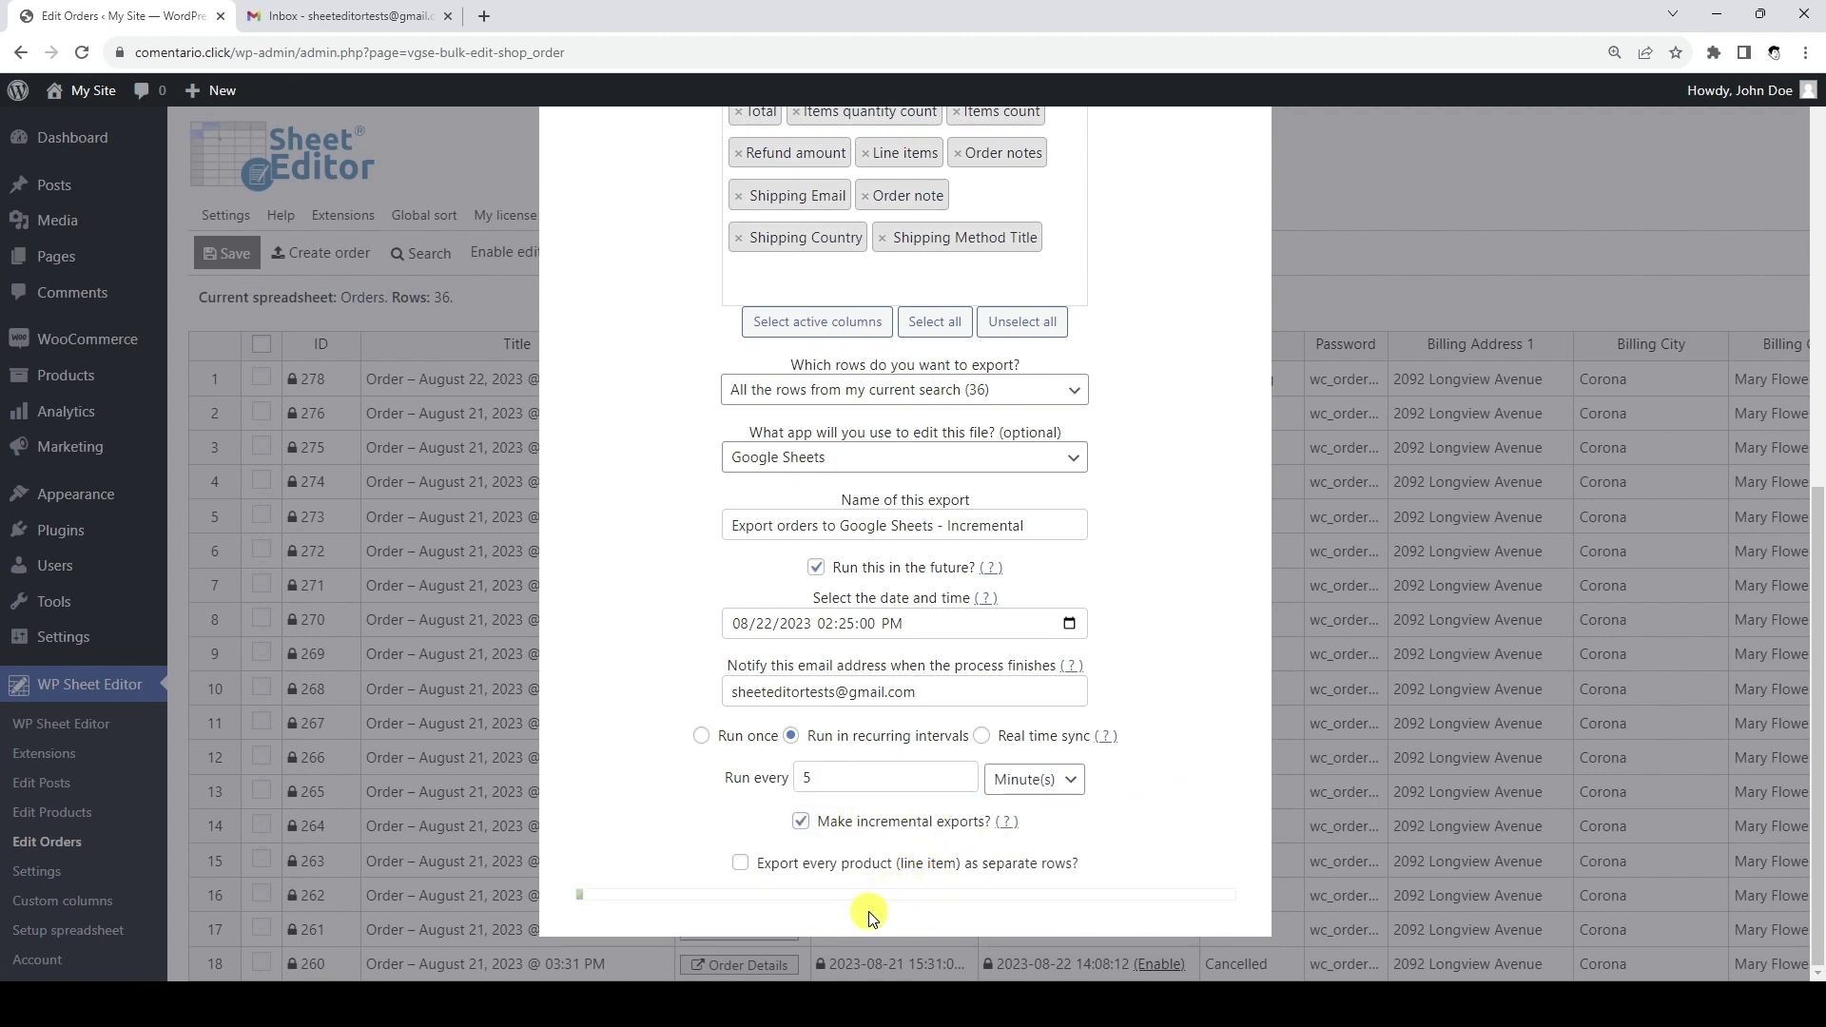
left_click(1092, 896)
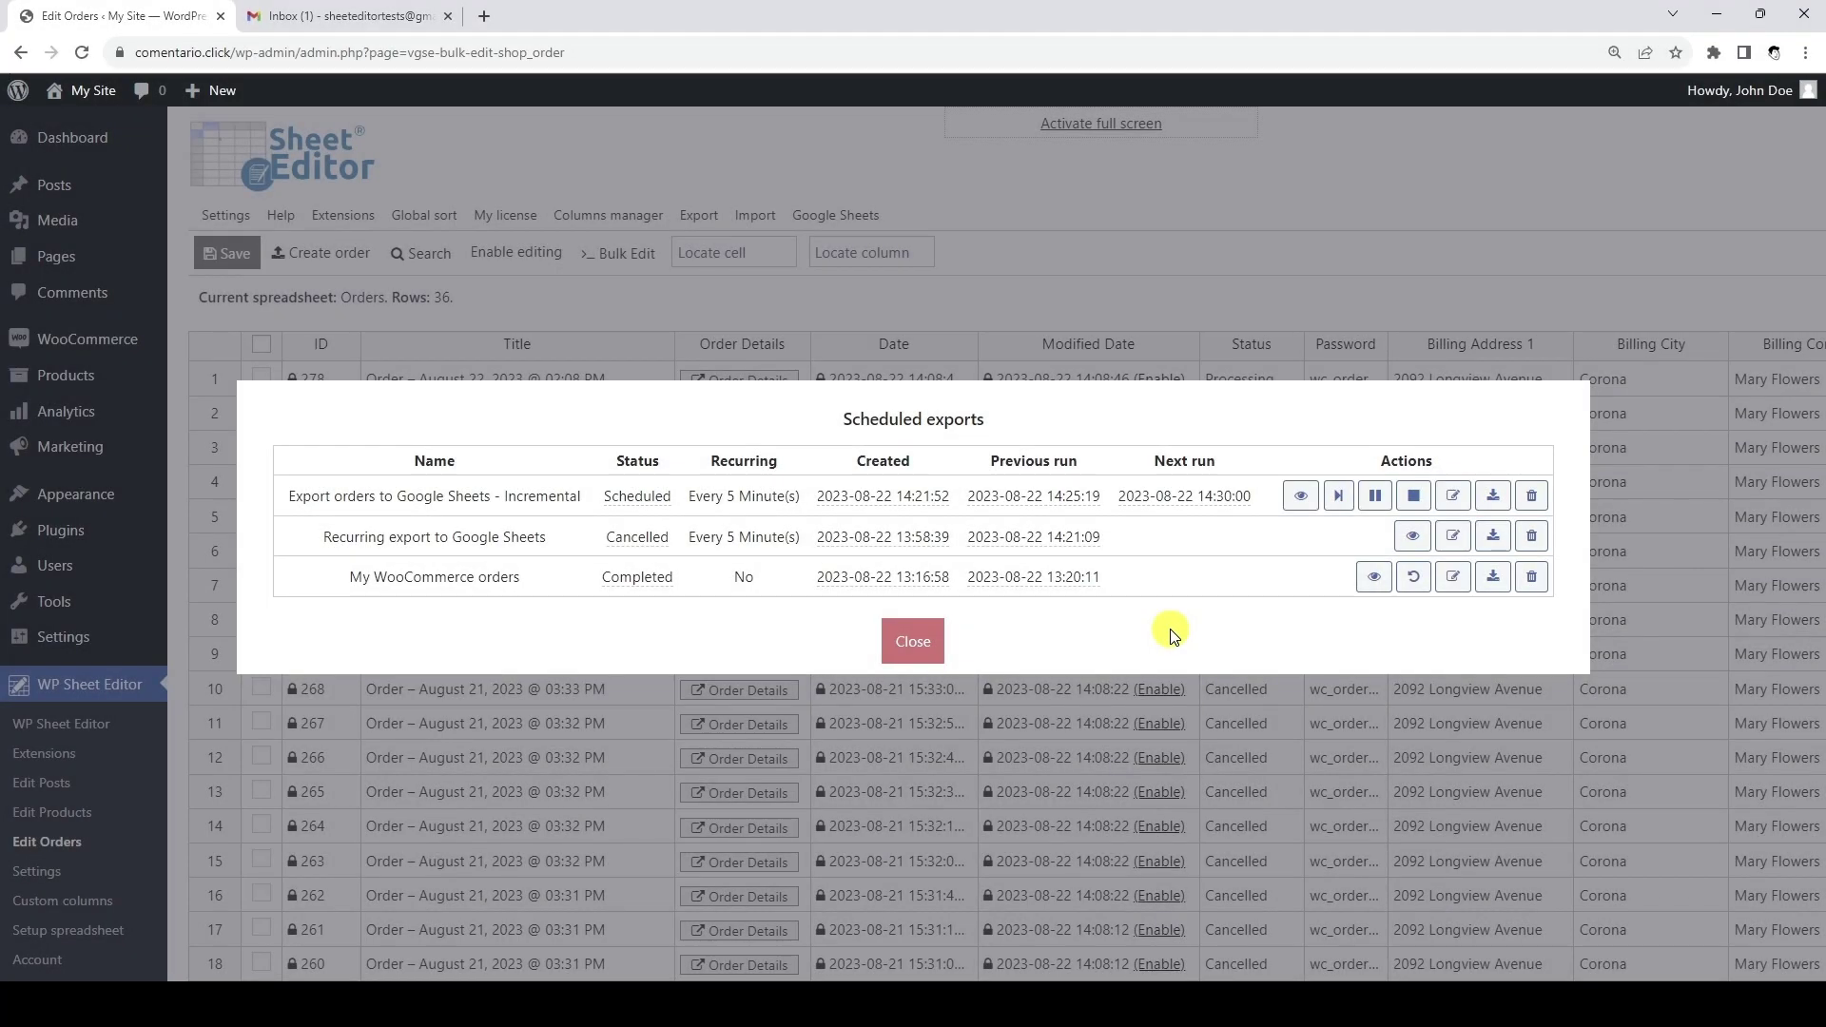
Switch to Gmail, open the incremental export's completion notification and look through the orders in its linked Google Sheet
left_click(397, 11)
left_click(892, 298)
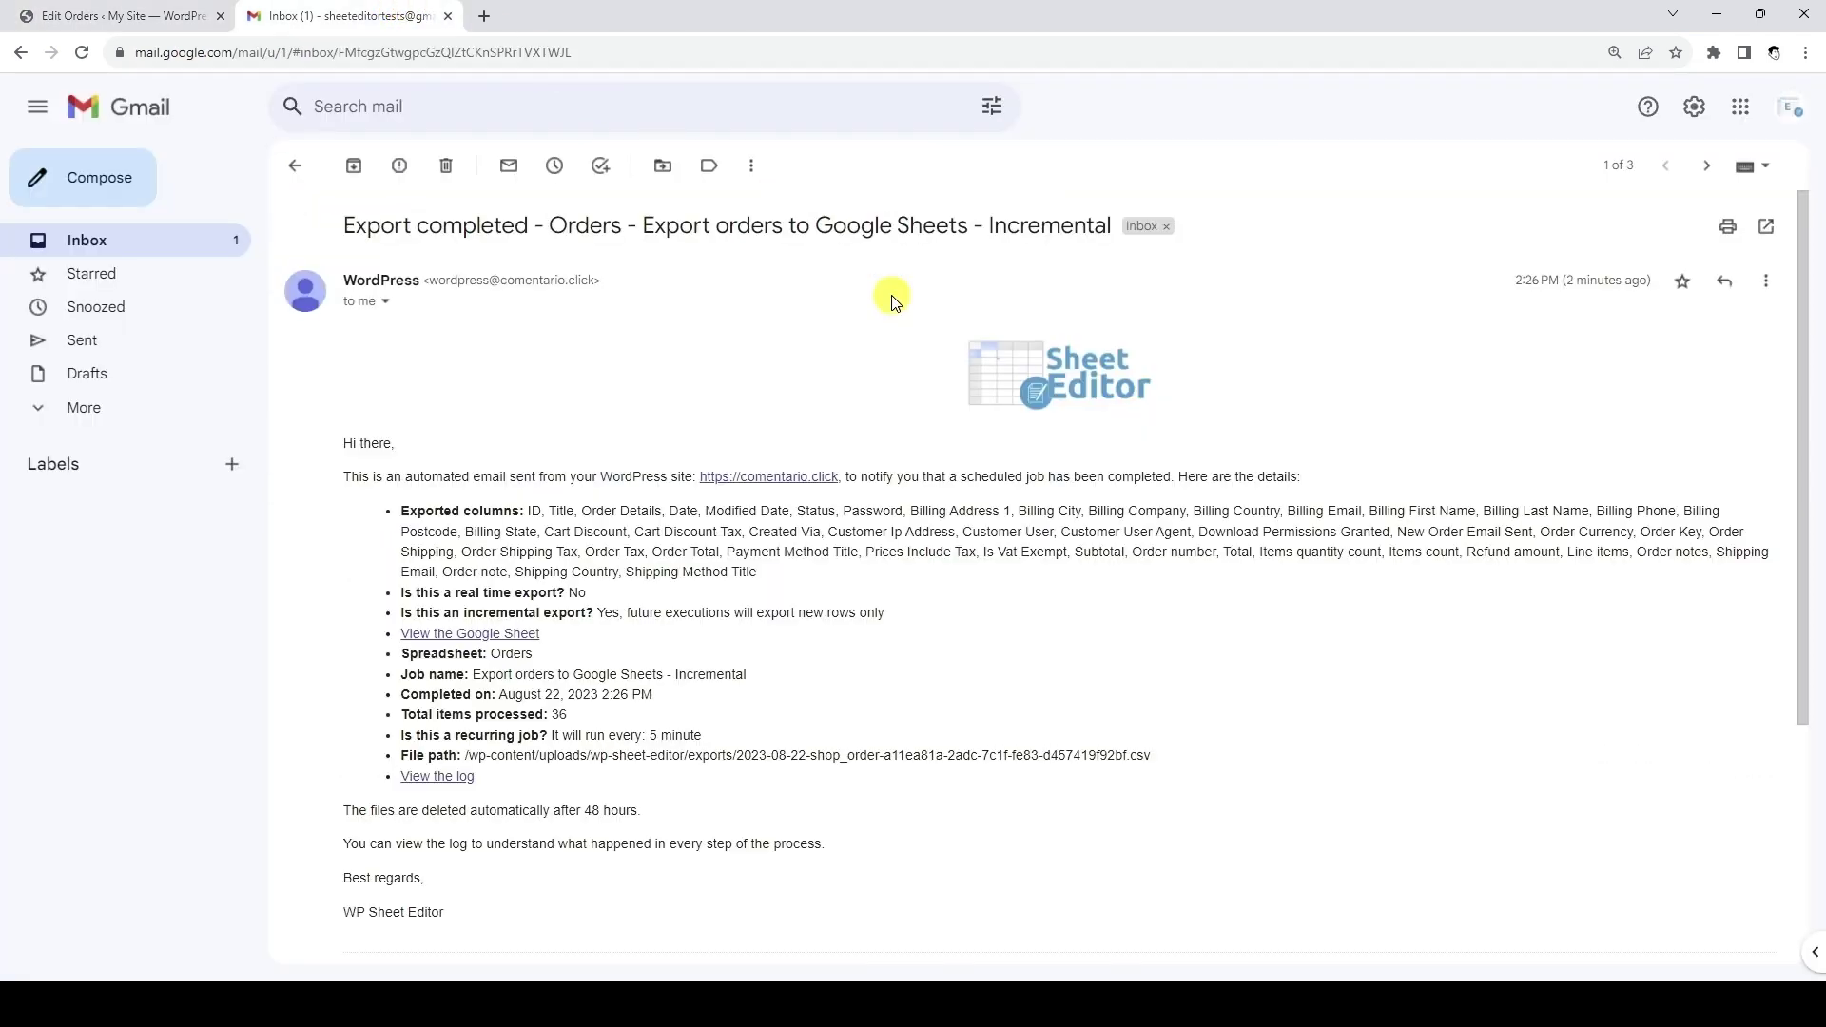
left_click(522, 634)
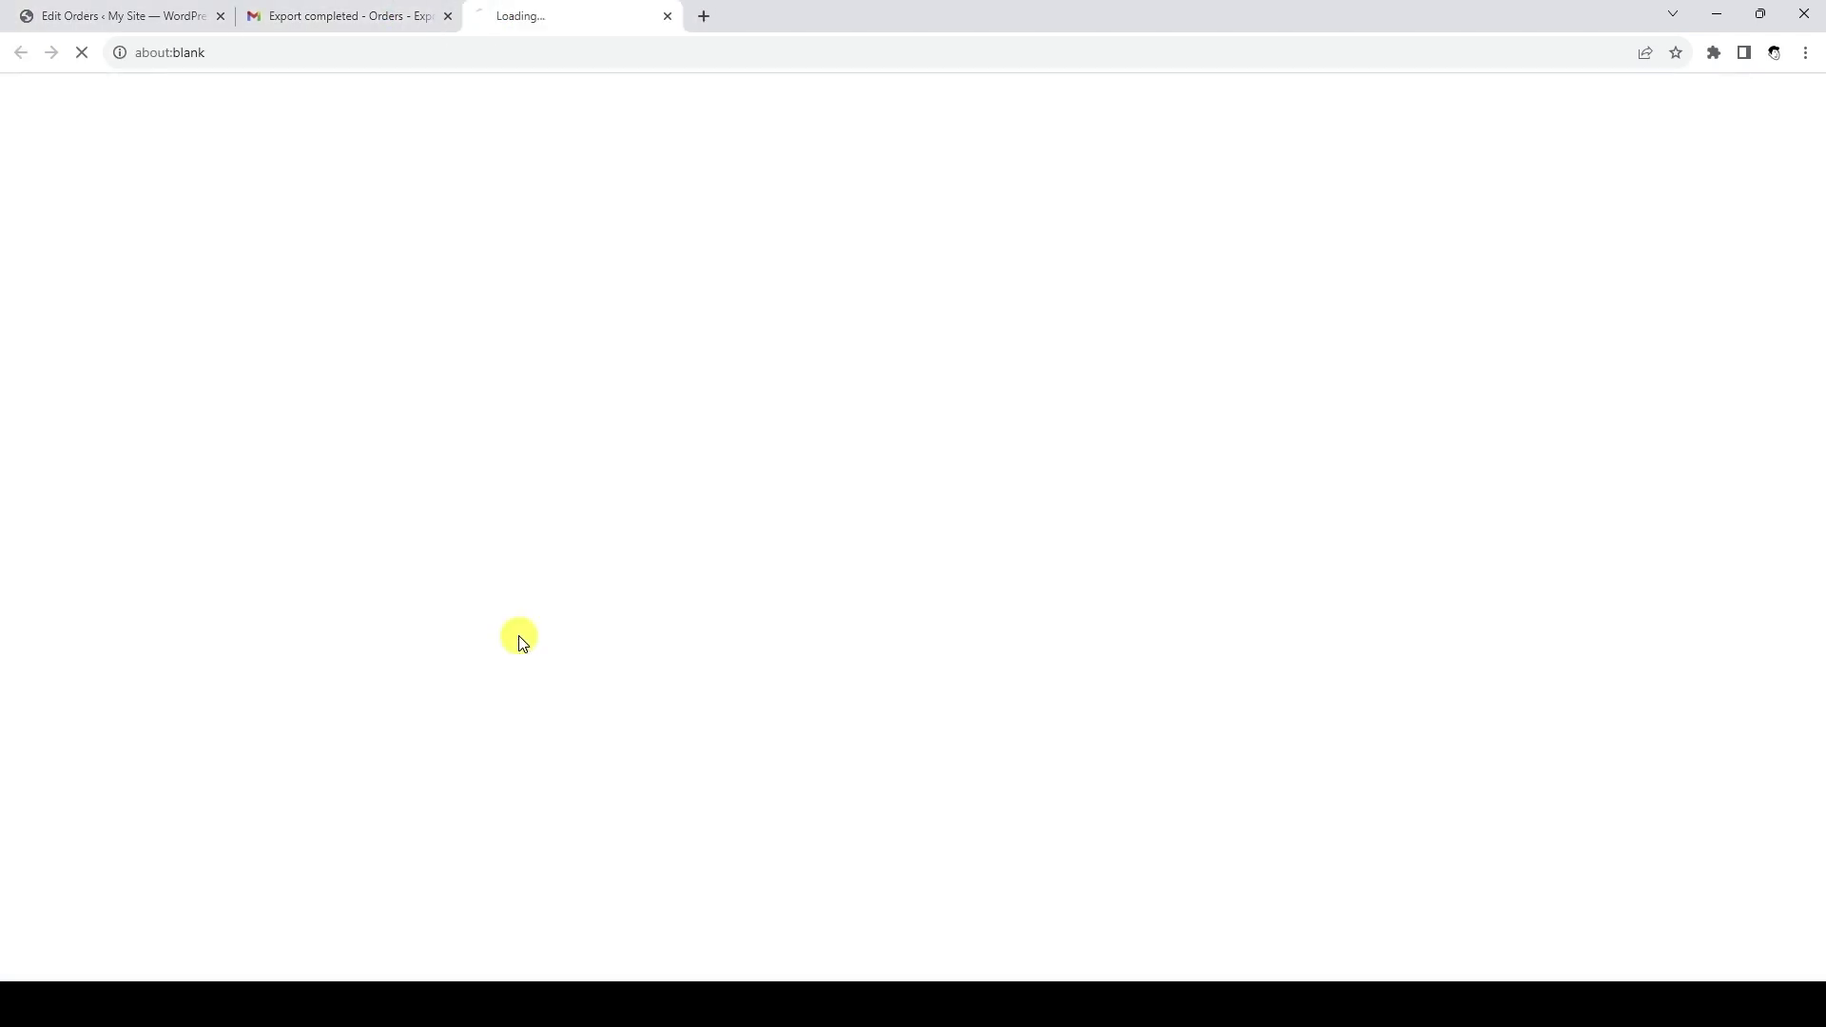
scroll(530, 642, "down", 5)
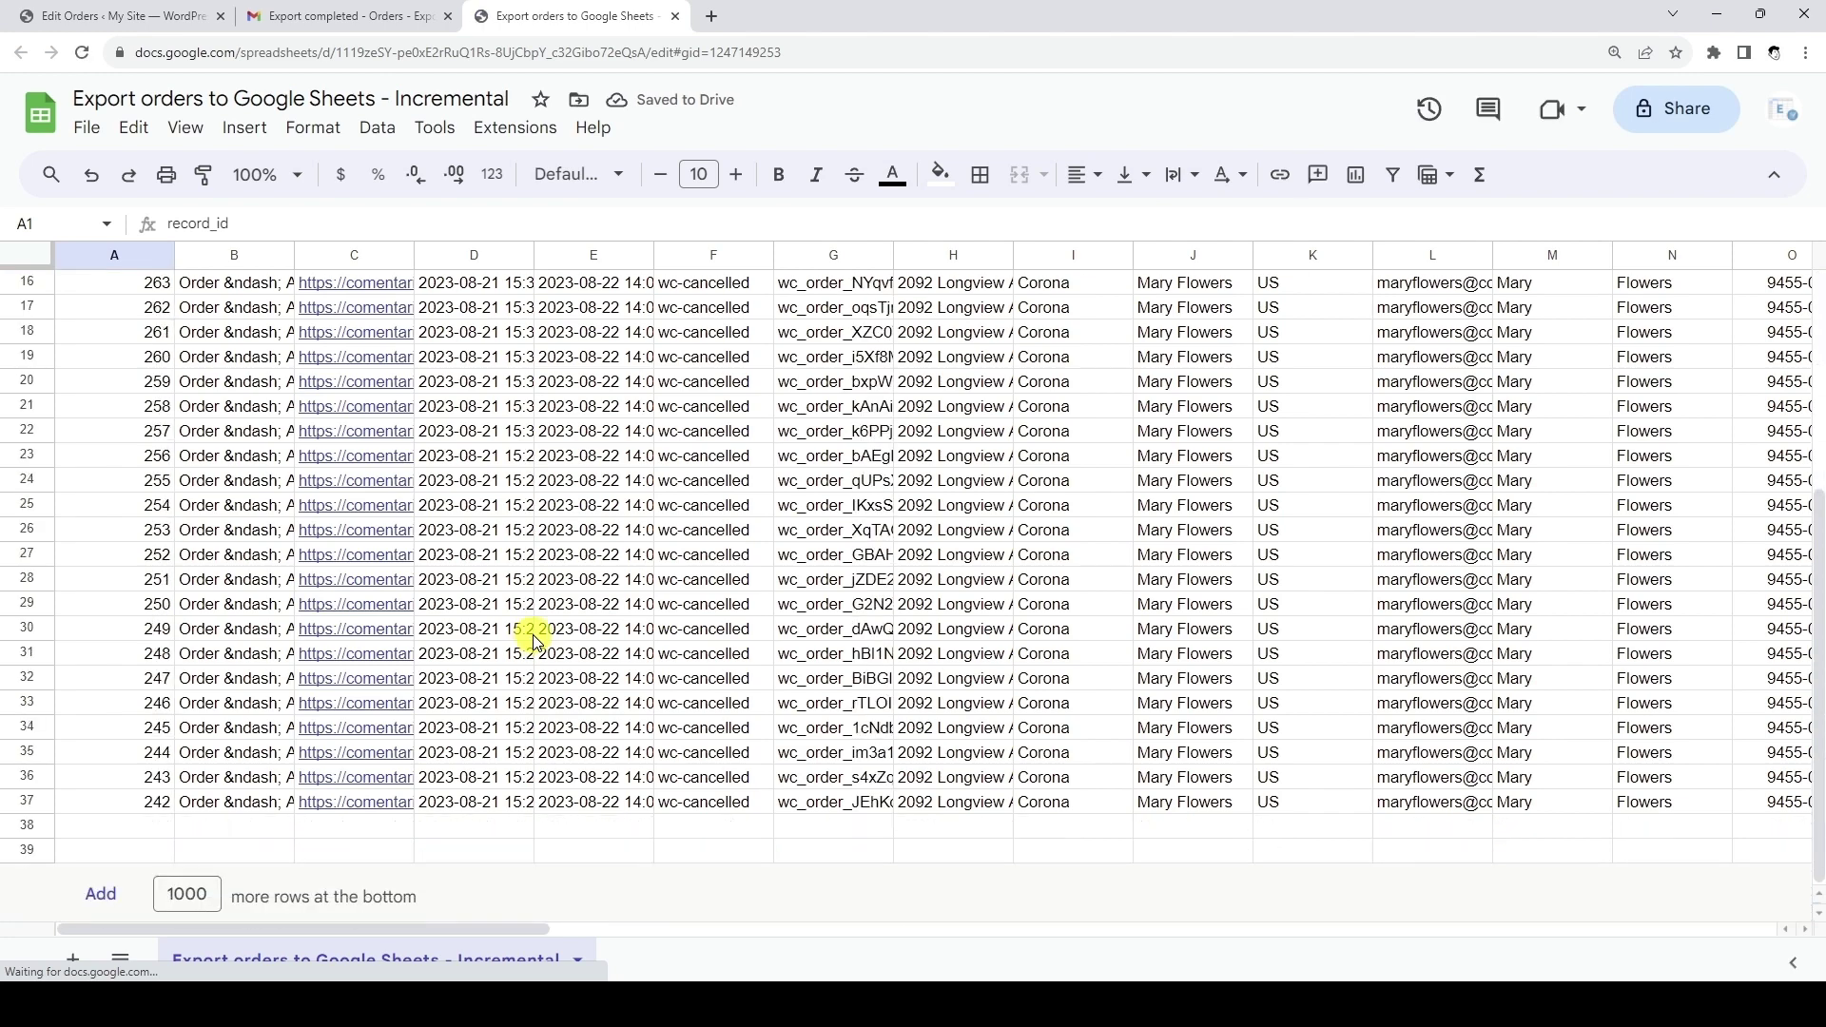
scroll(538, 637, "up", 5)
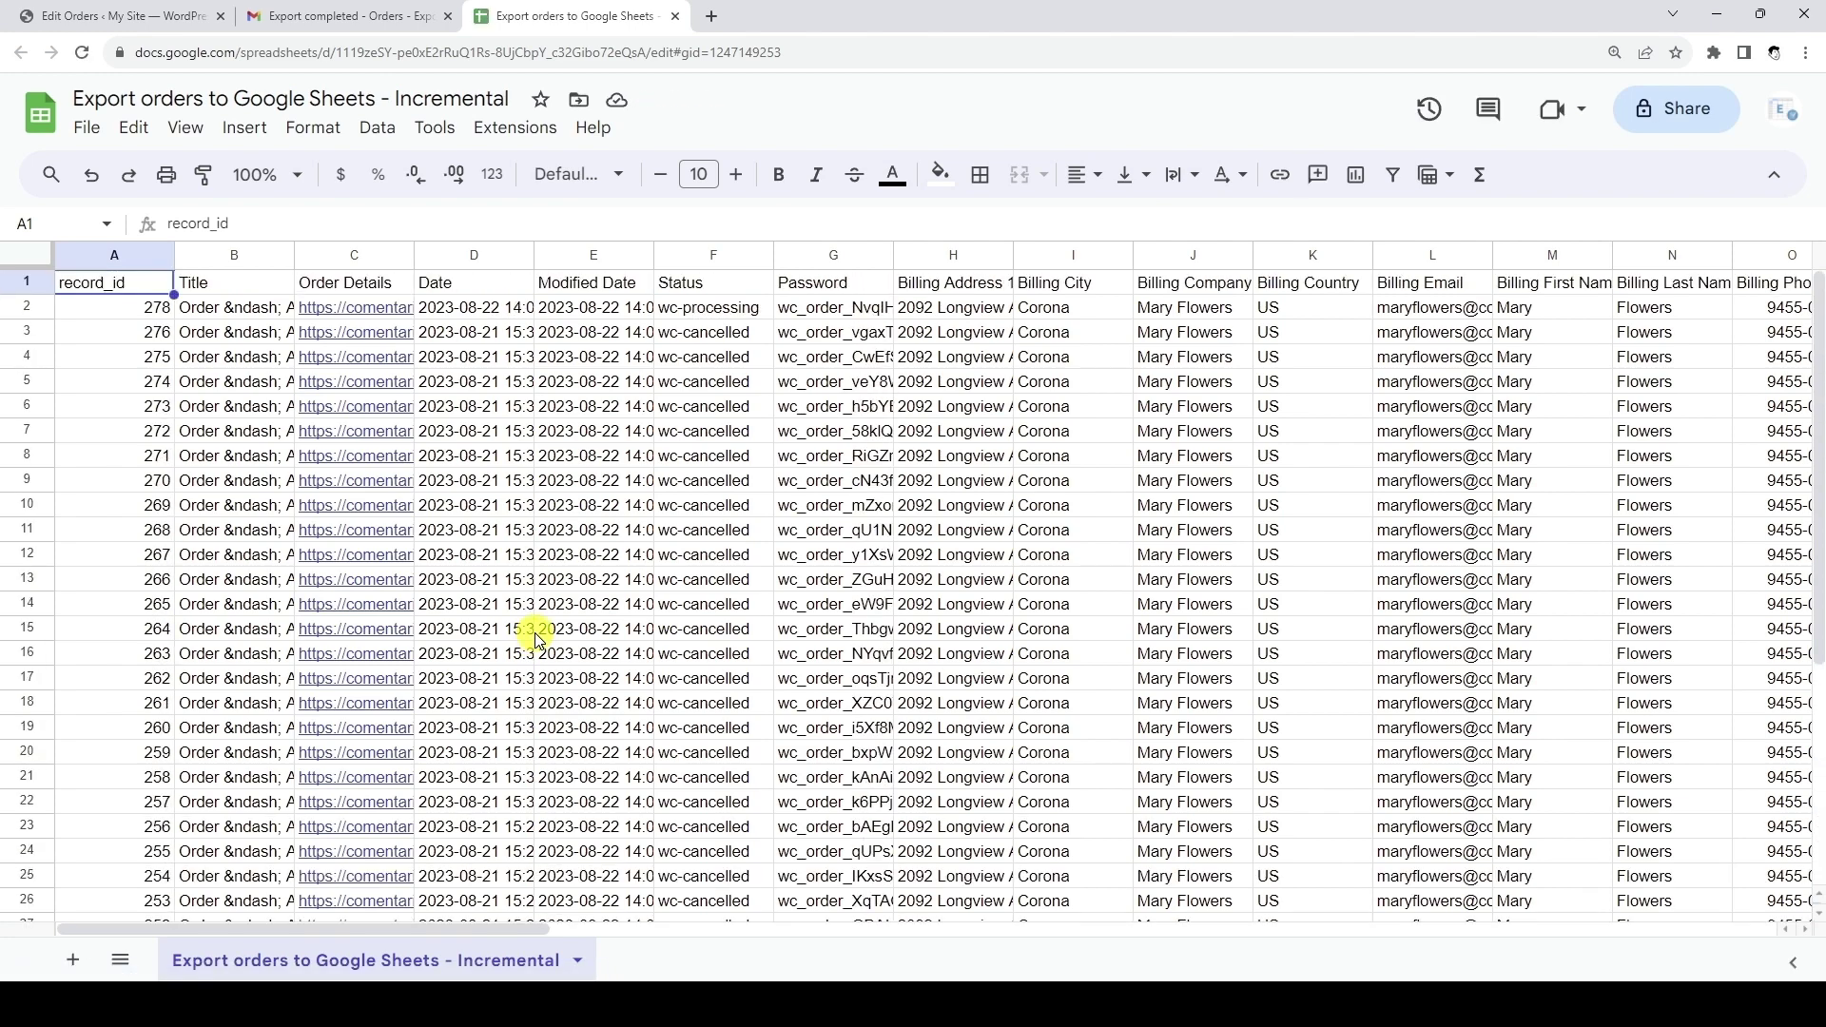
Go back to the WordPress dashboard, close the scheduled exports list and visit the storefront
left_click(164, 10)
left_click(890, 635)
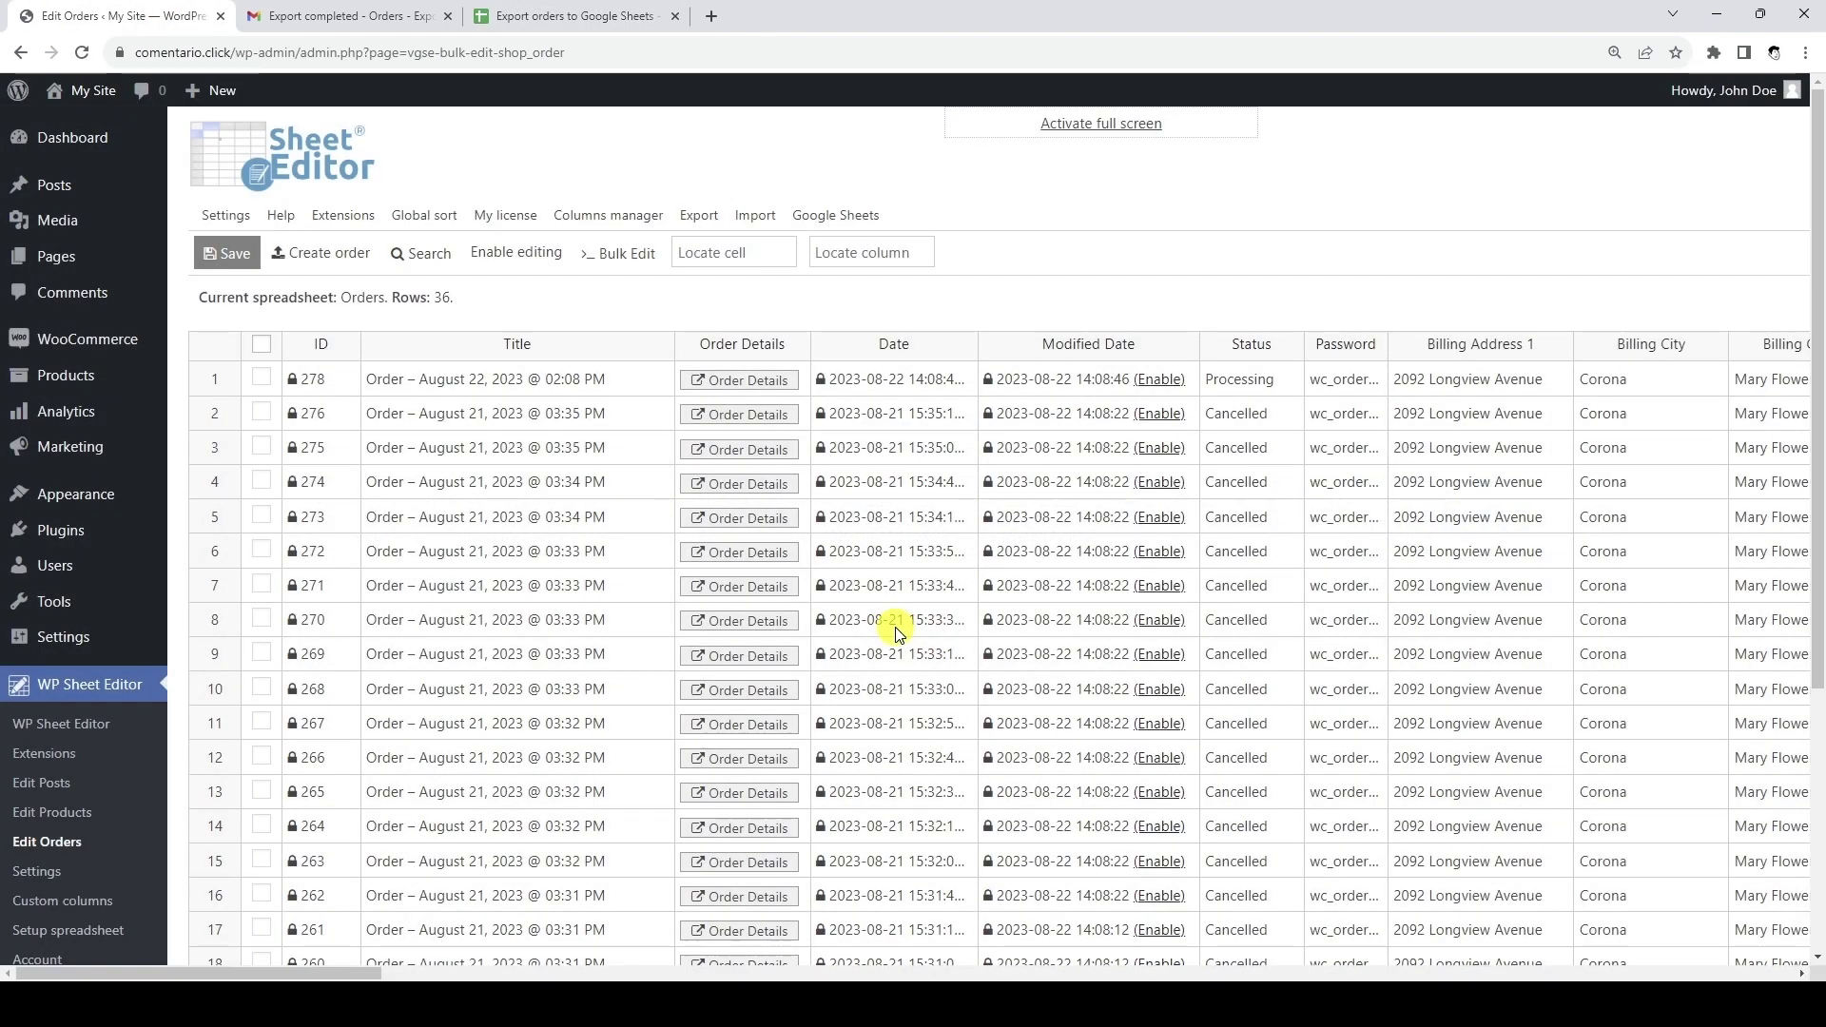
left_click(98, 93)
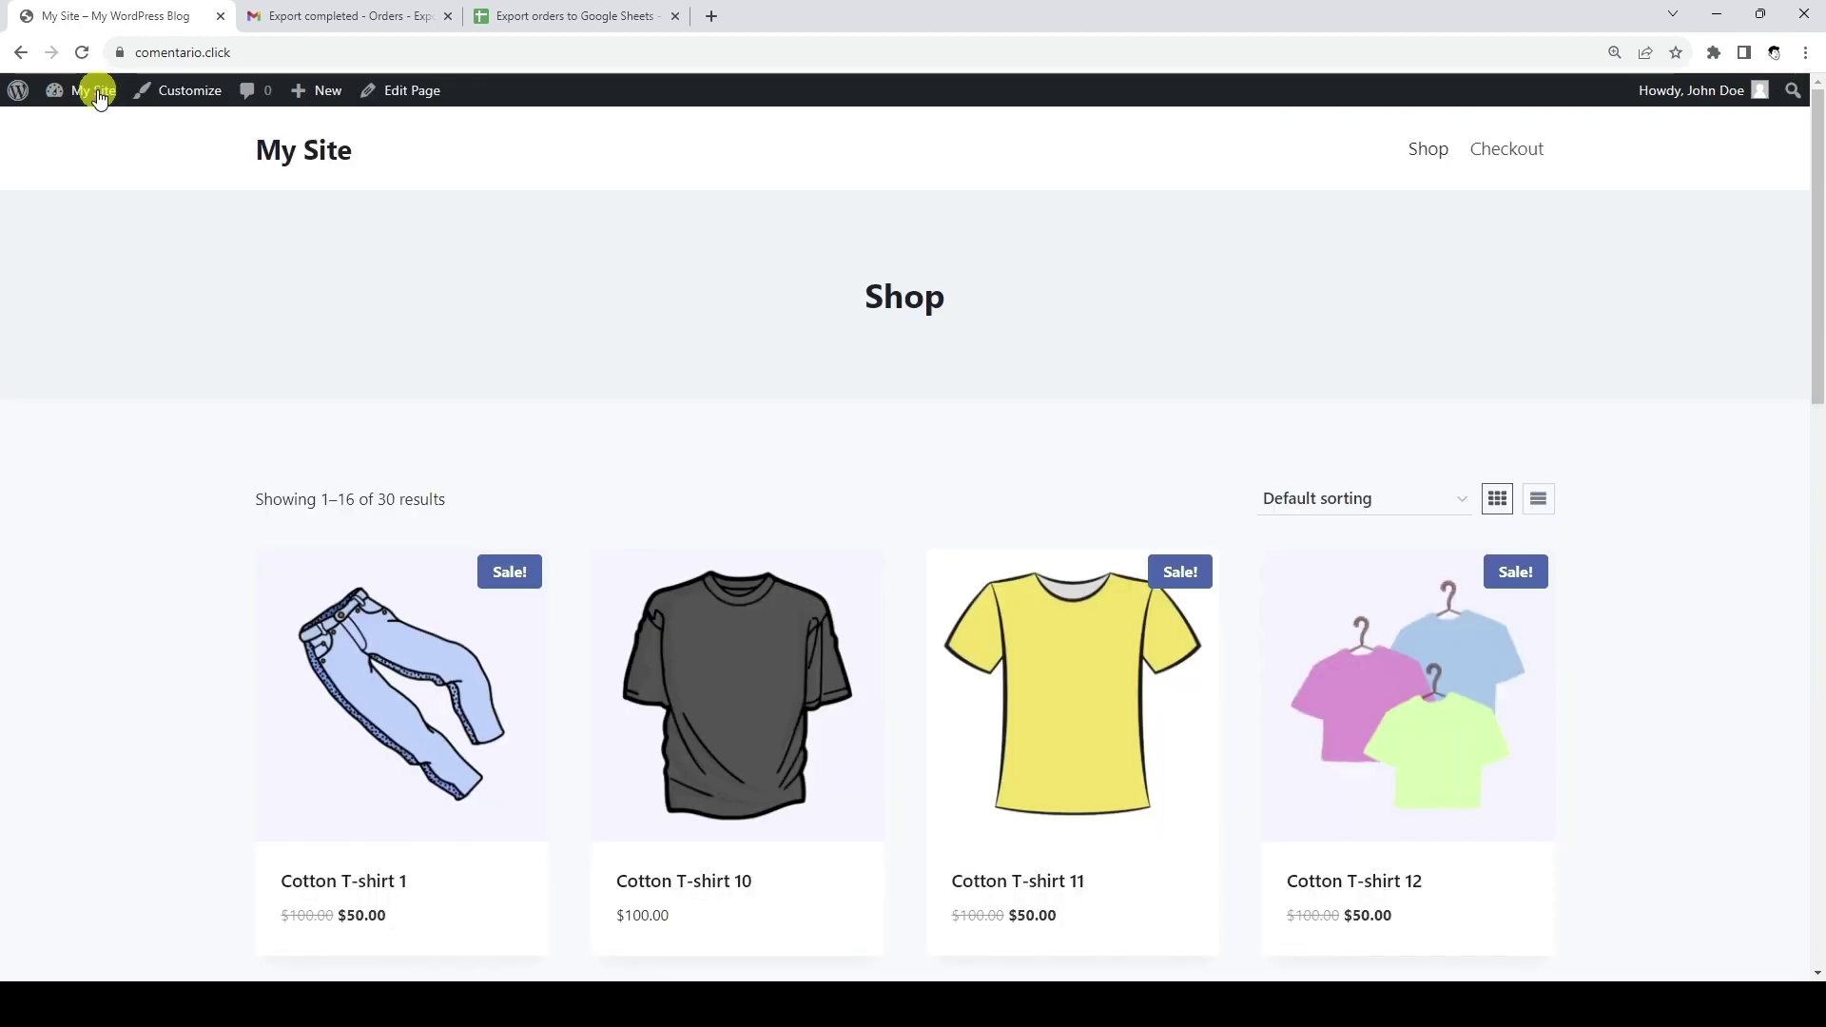
Place a storefront order for one Cotton T-shirt 1 with the prefilled billing details
scroll(823, 466, "down", 2)
left_click(370, 737)
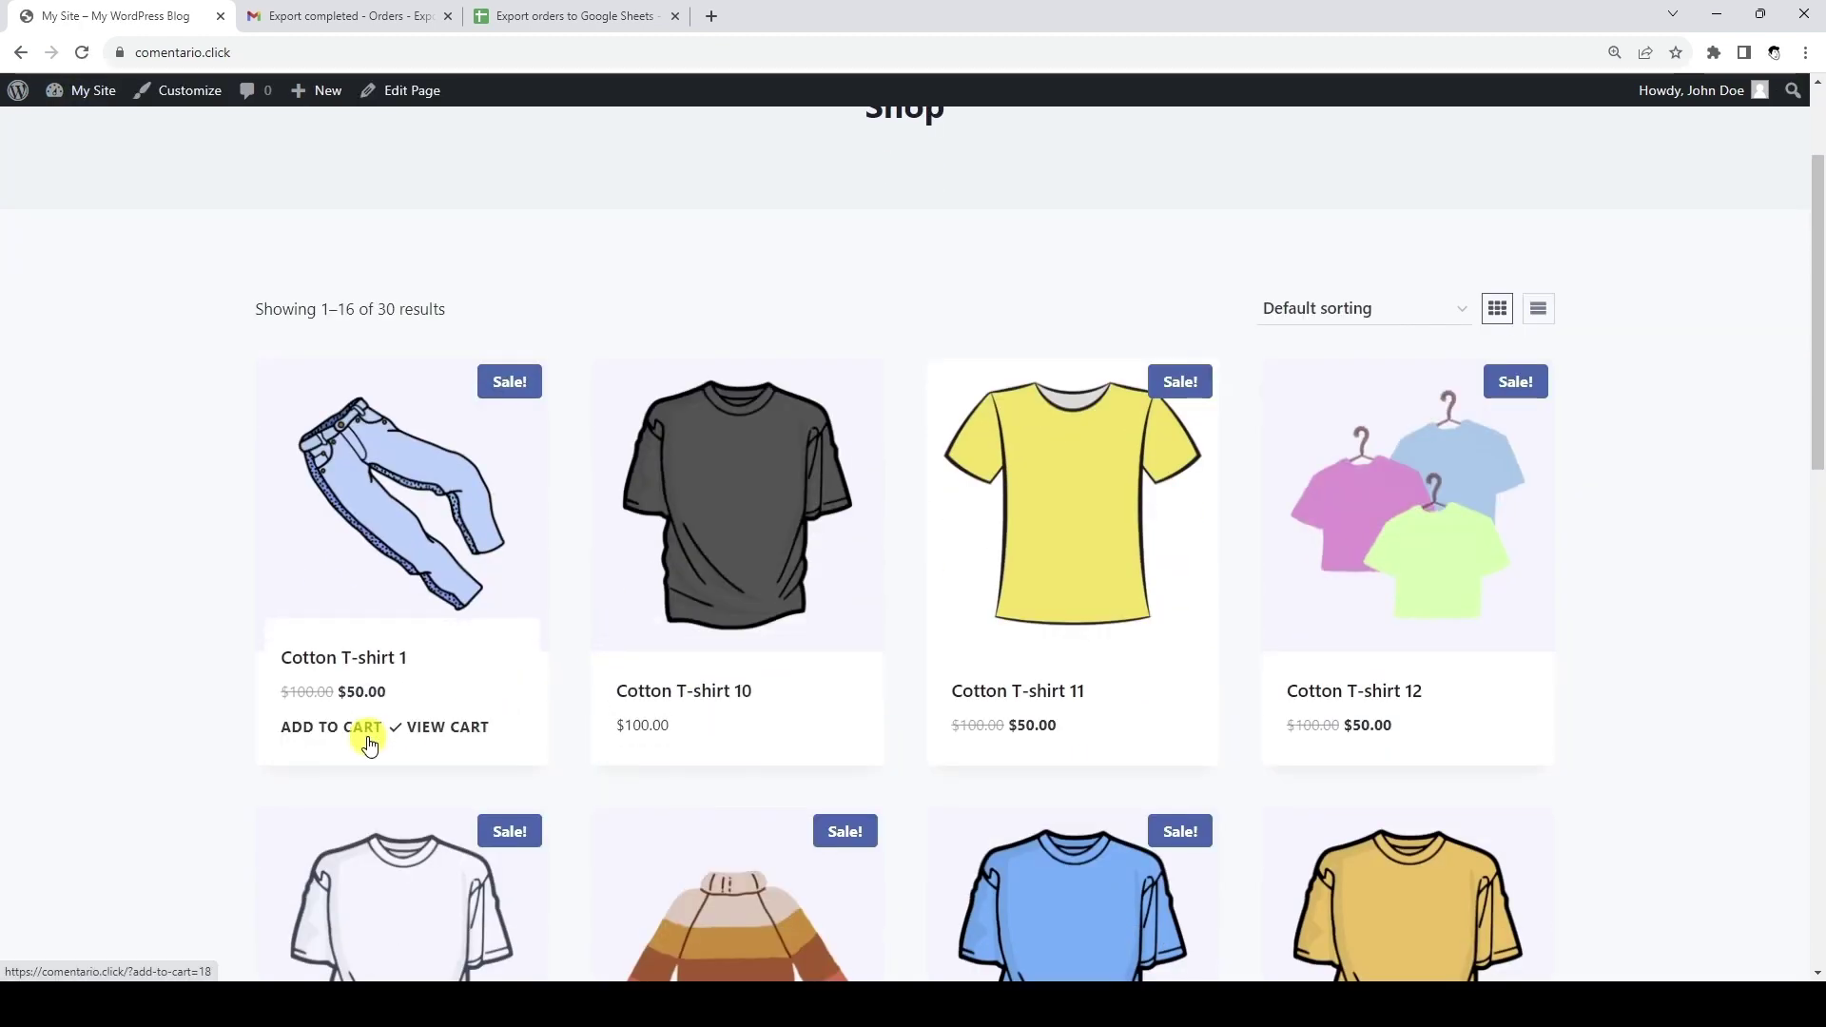
scroll(1643, 429, "up", 2)
left_click(1482, 145)
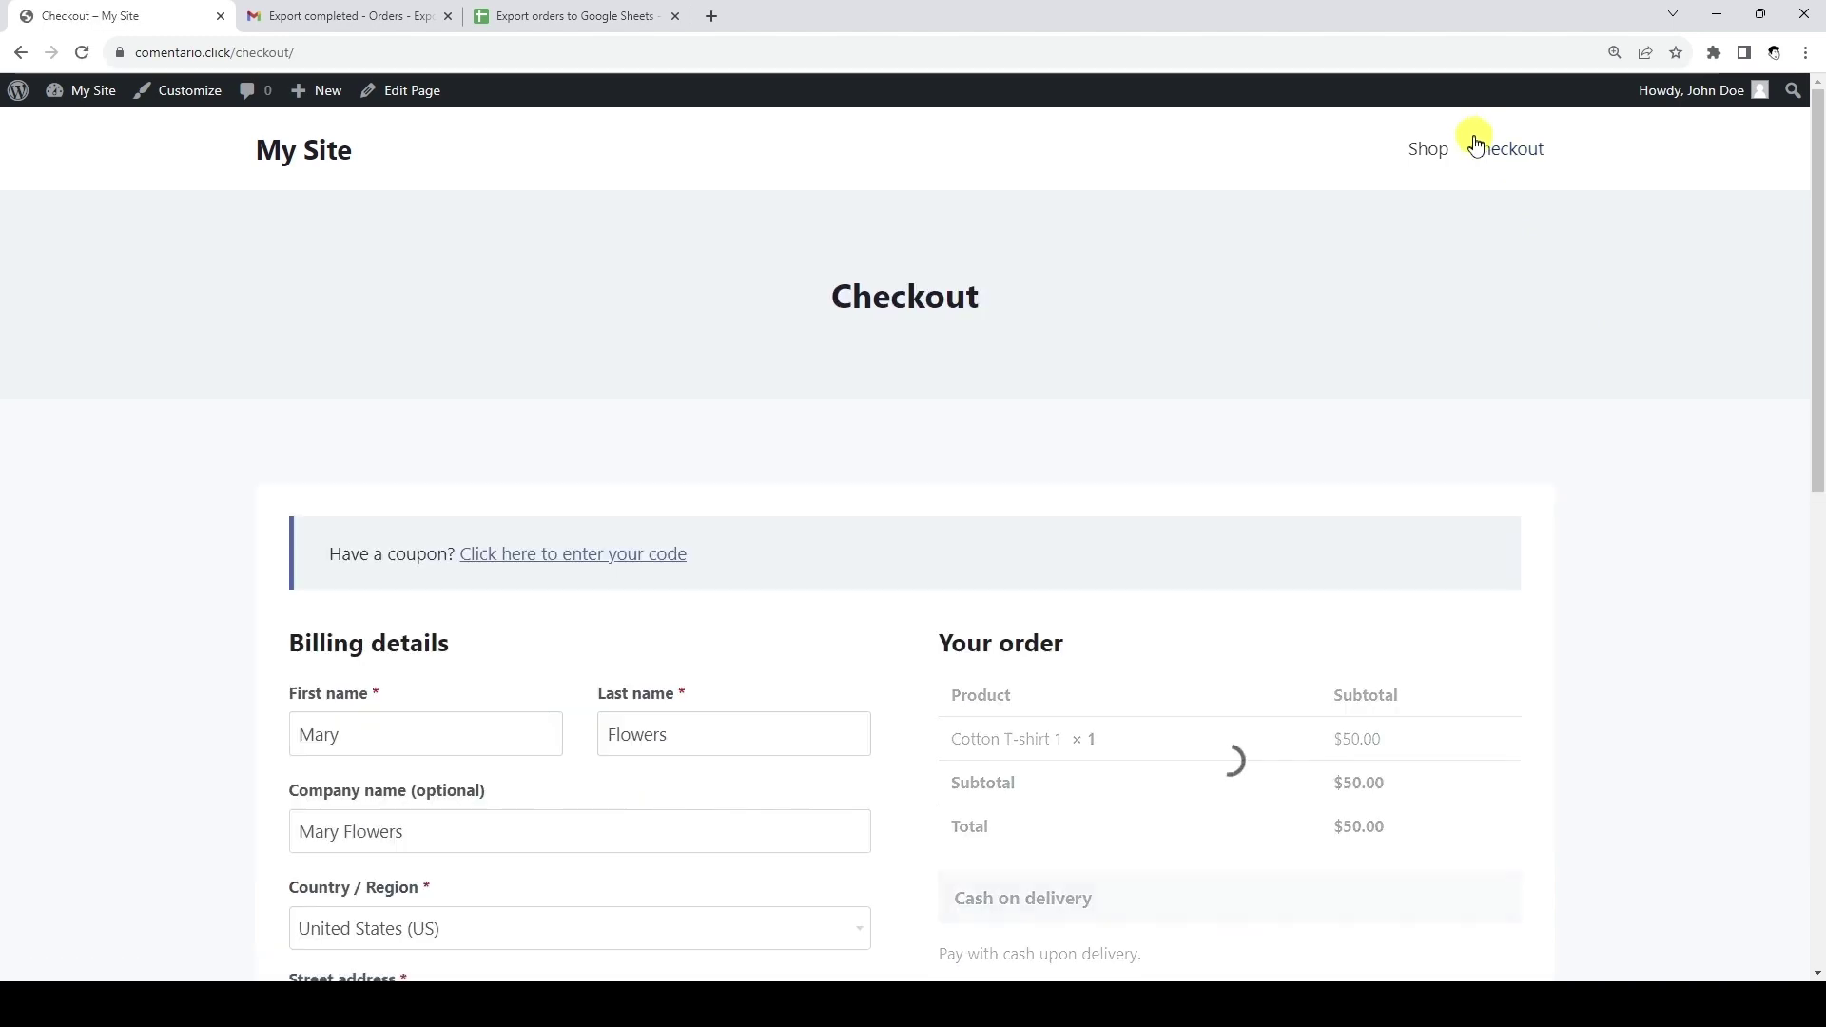
scroll(1304, 510, "down", 3)
left_click(1236, 870)
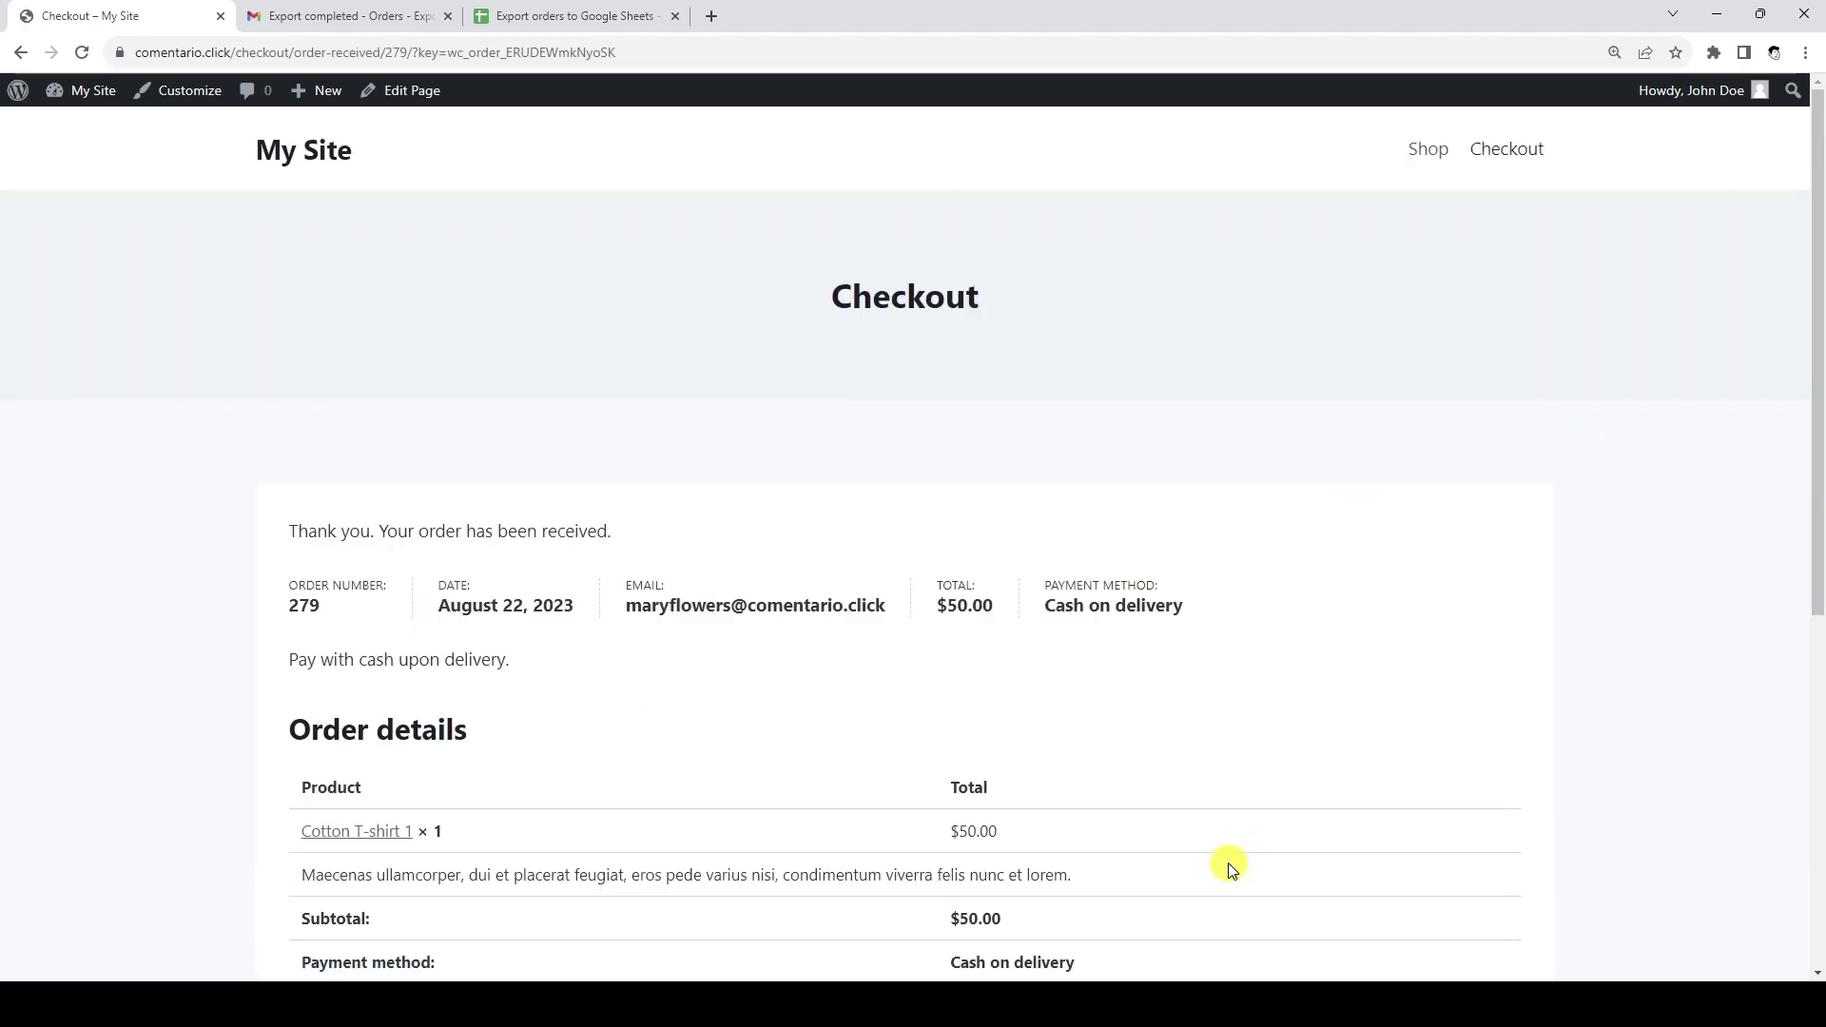
Return to the shop and place another order, for one Cotton T-shirt 12, with the prefilled billing details
left_click(1433, 152)
scroll(1357, 807, "down", 1)
left_click(1362, 824)
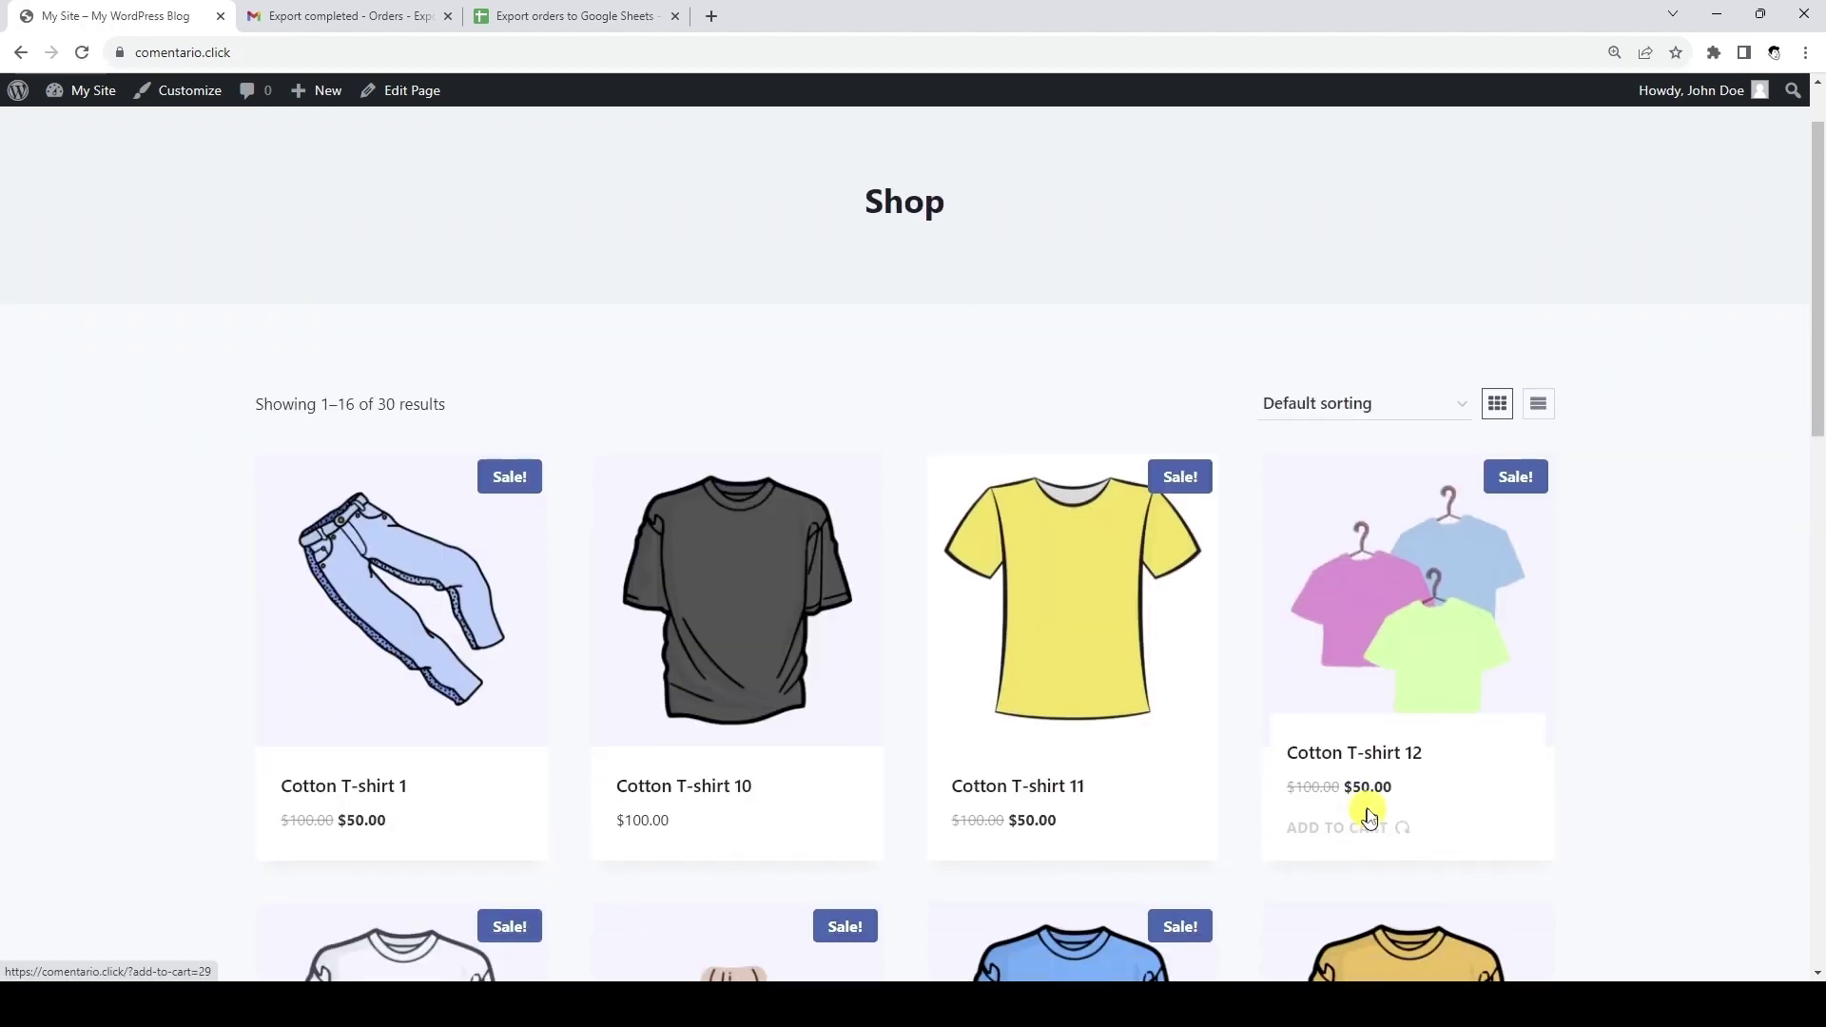
scroll(1427, 599, "up", 1)
left_click(1530, 148)
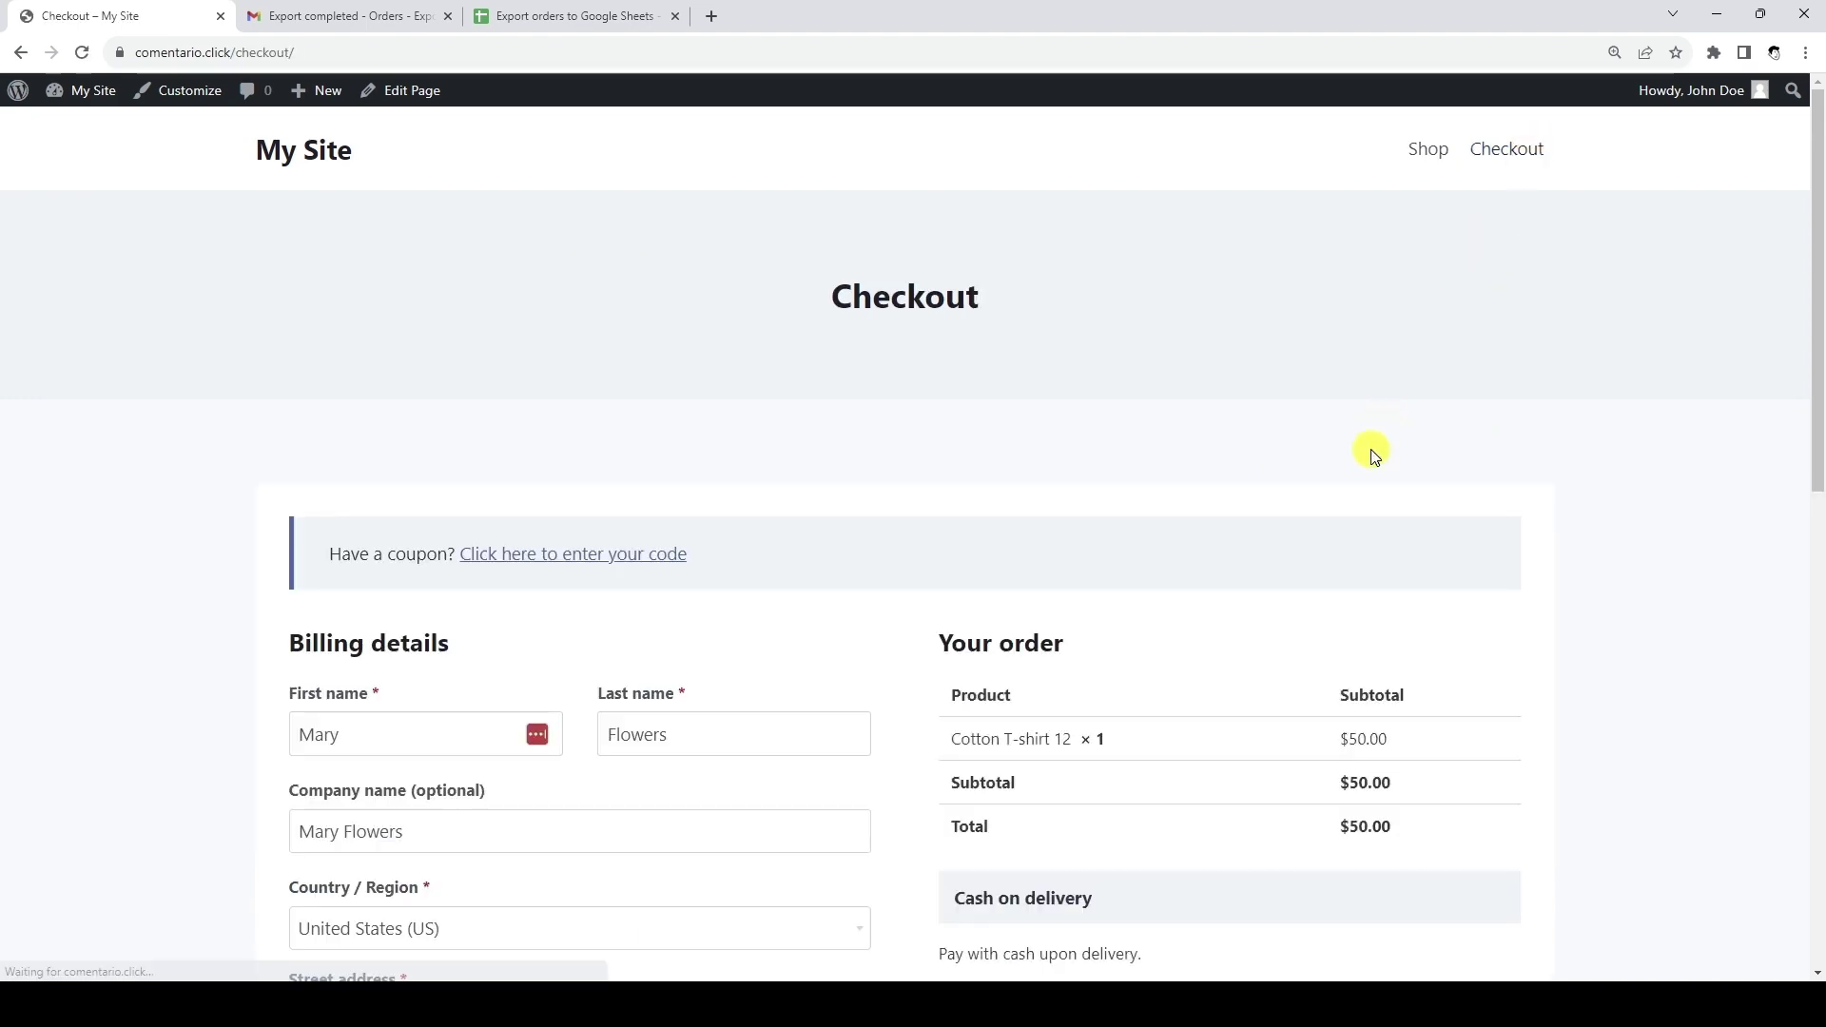
scroll(1370, 453, "down", 3)
left_click(1195, 882)
scroll(1195, 875, "down", 3)
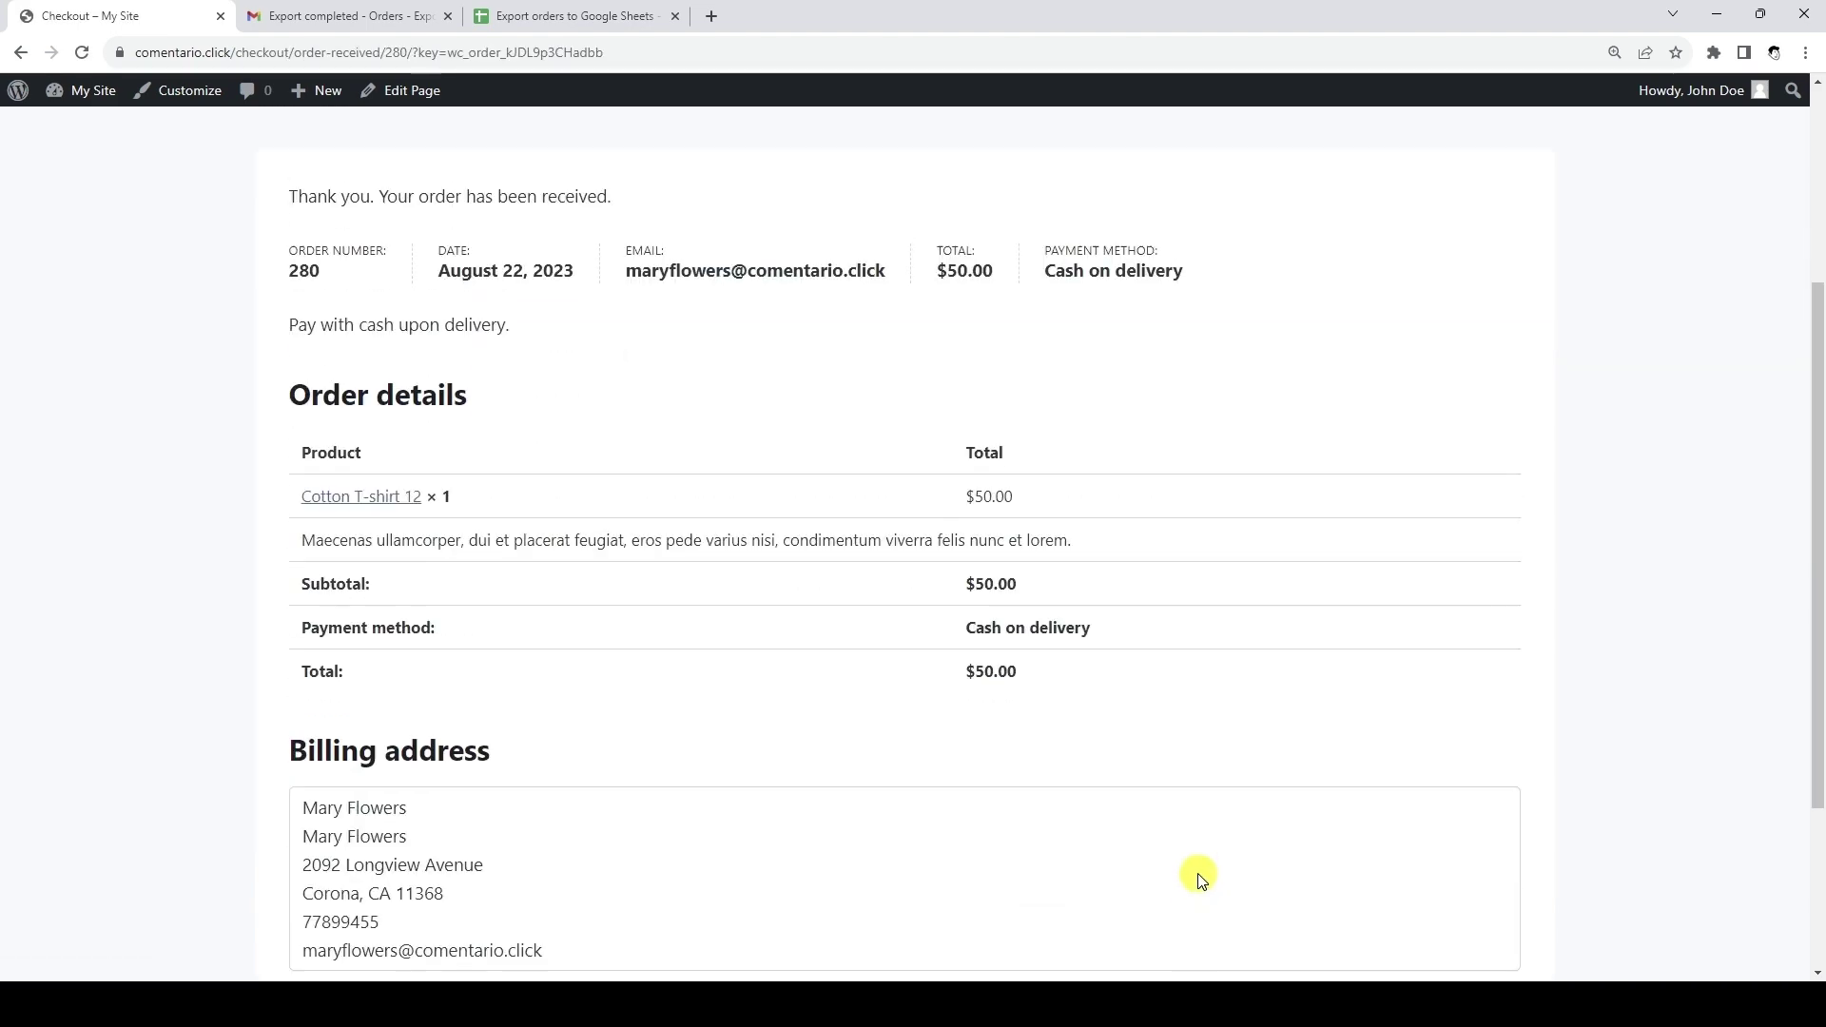
Place another storefront order for one Cotton T-shirt 10 and one Cotton T-shirt 14, with the prefilled billing details
scroll(1195, 875, "up", 3)
left_click(1417, 150)
scroll(752, 578, "down", 4)
scroll(751, 577, "down", 2)
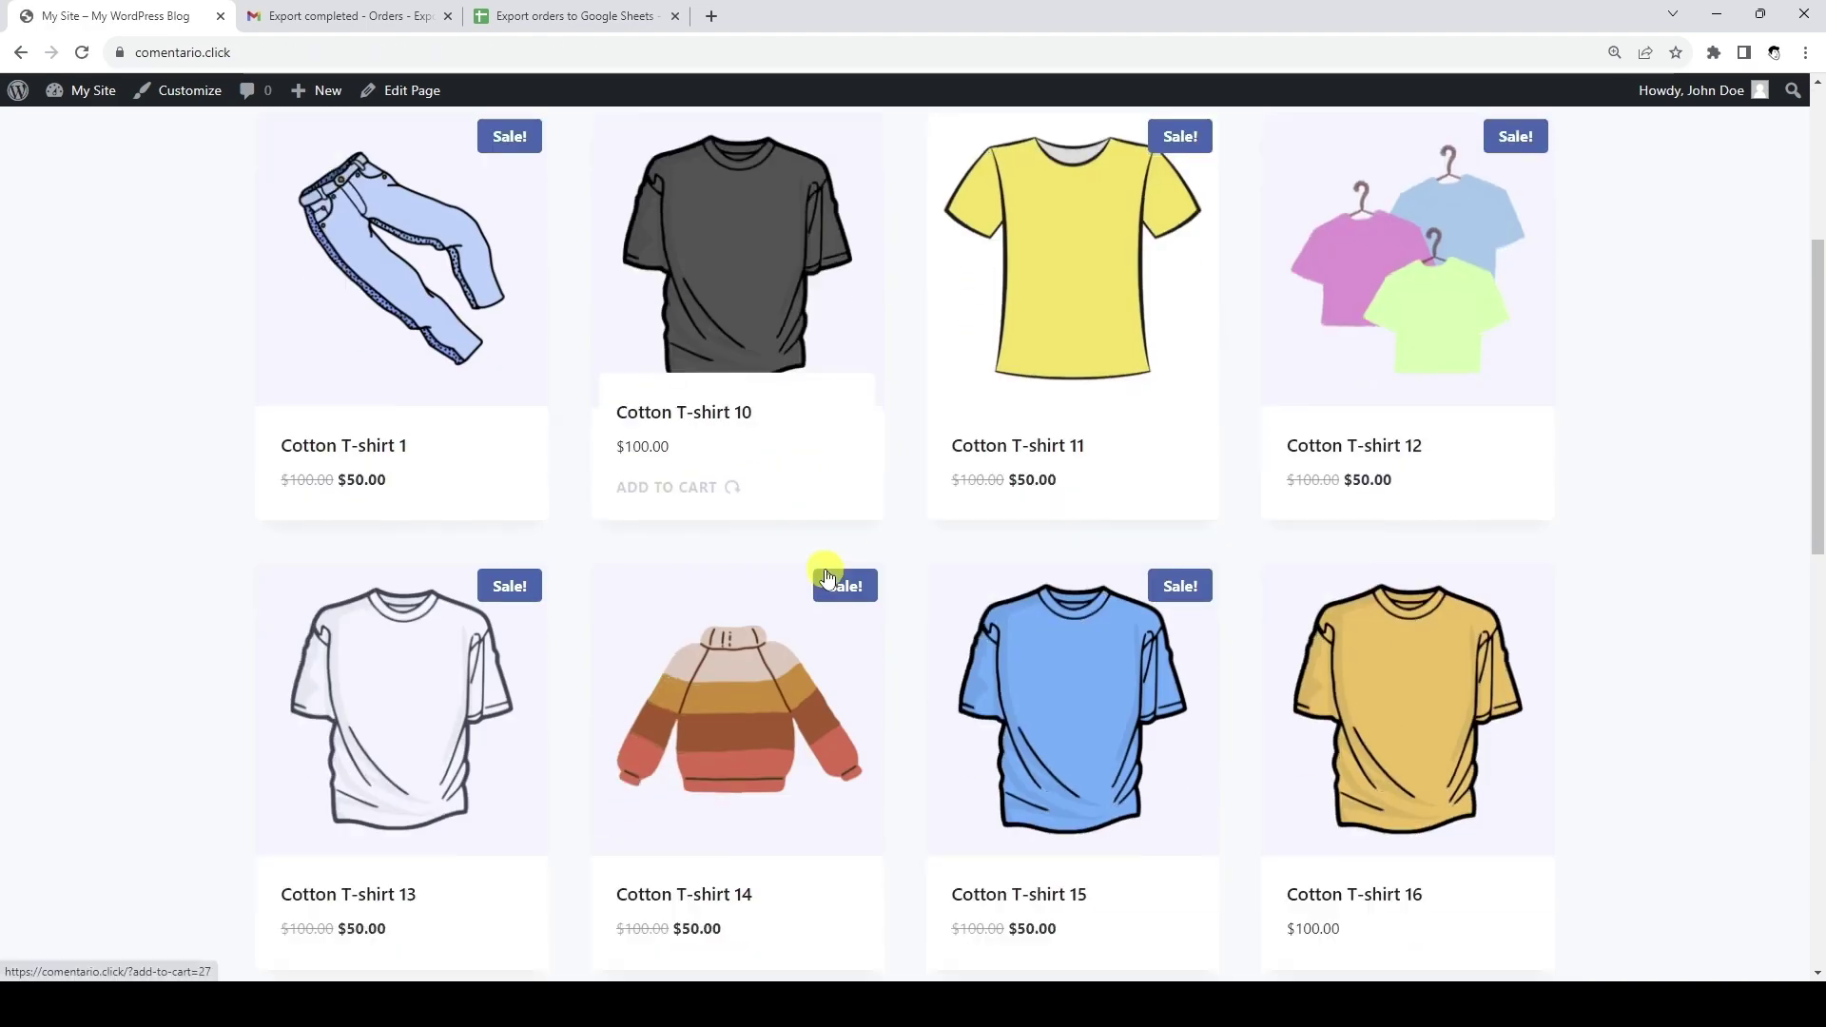
scroll(685, 799, "up", 6)
left_click(1514, 149)
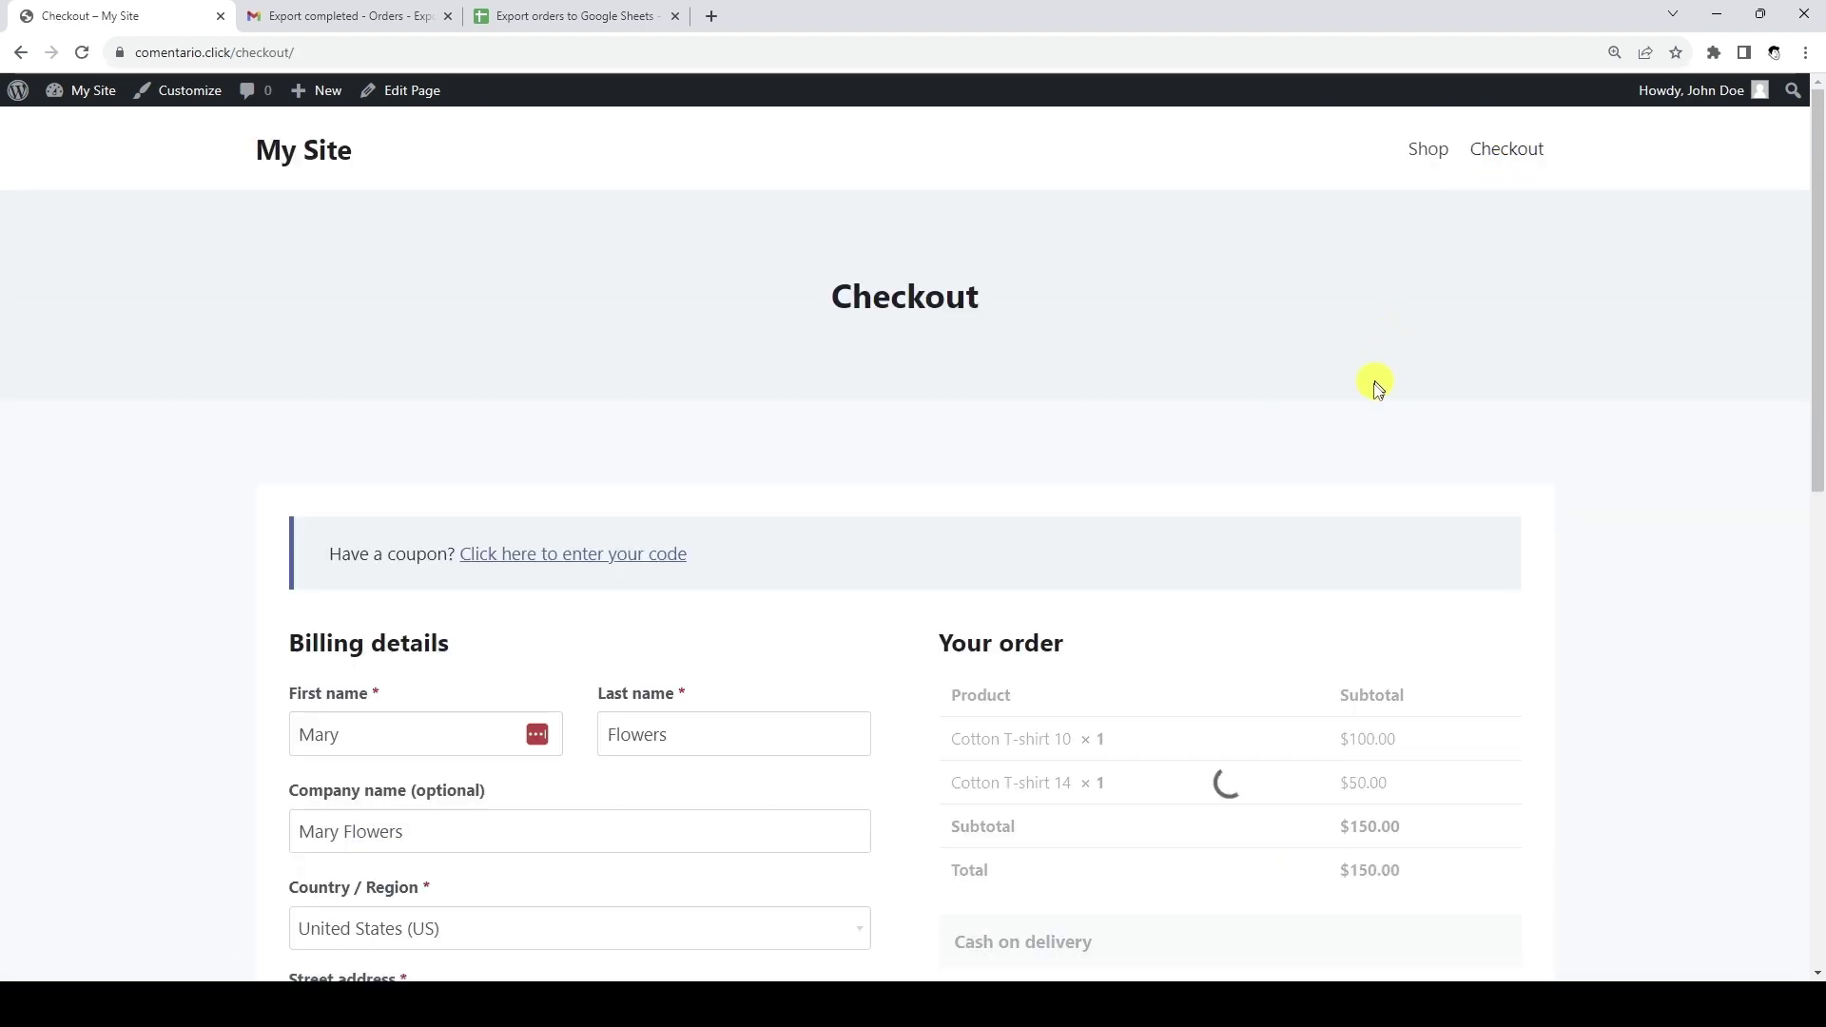
scroll(1256, 758, "down", 3)
left_click(1243, 910)
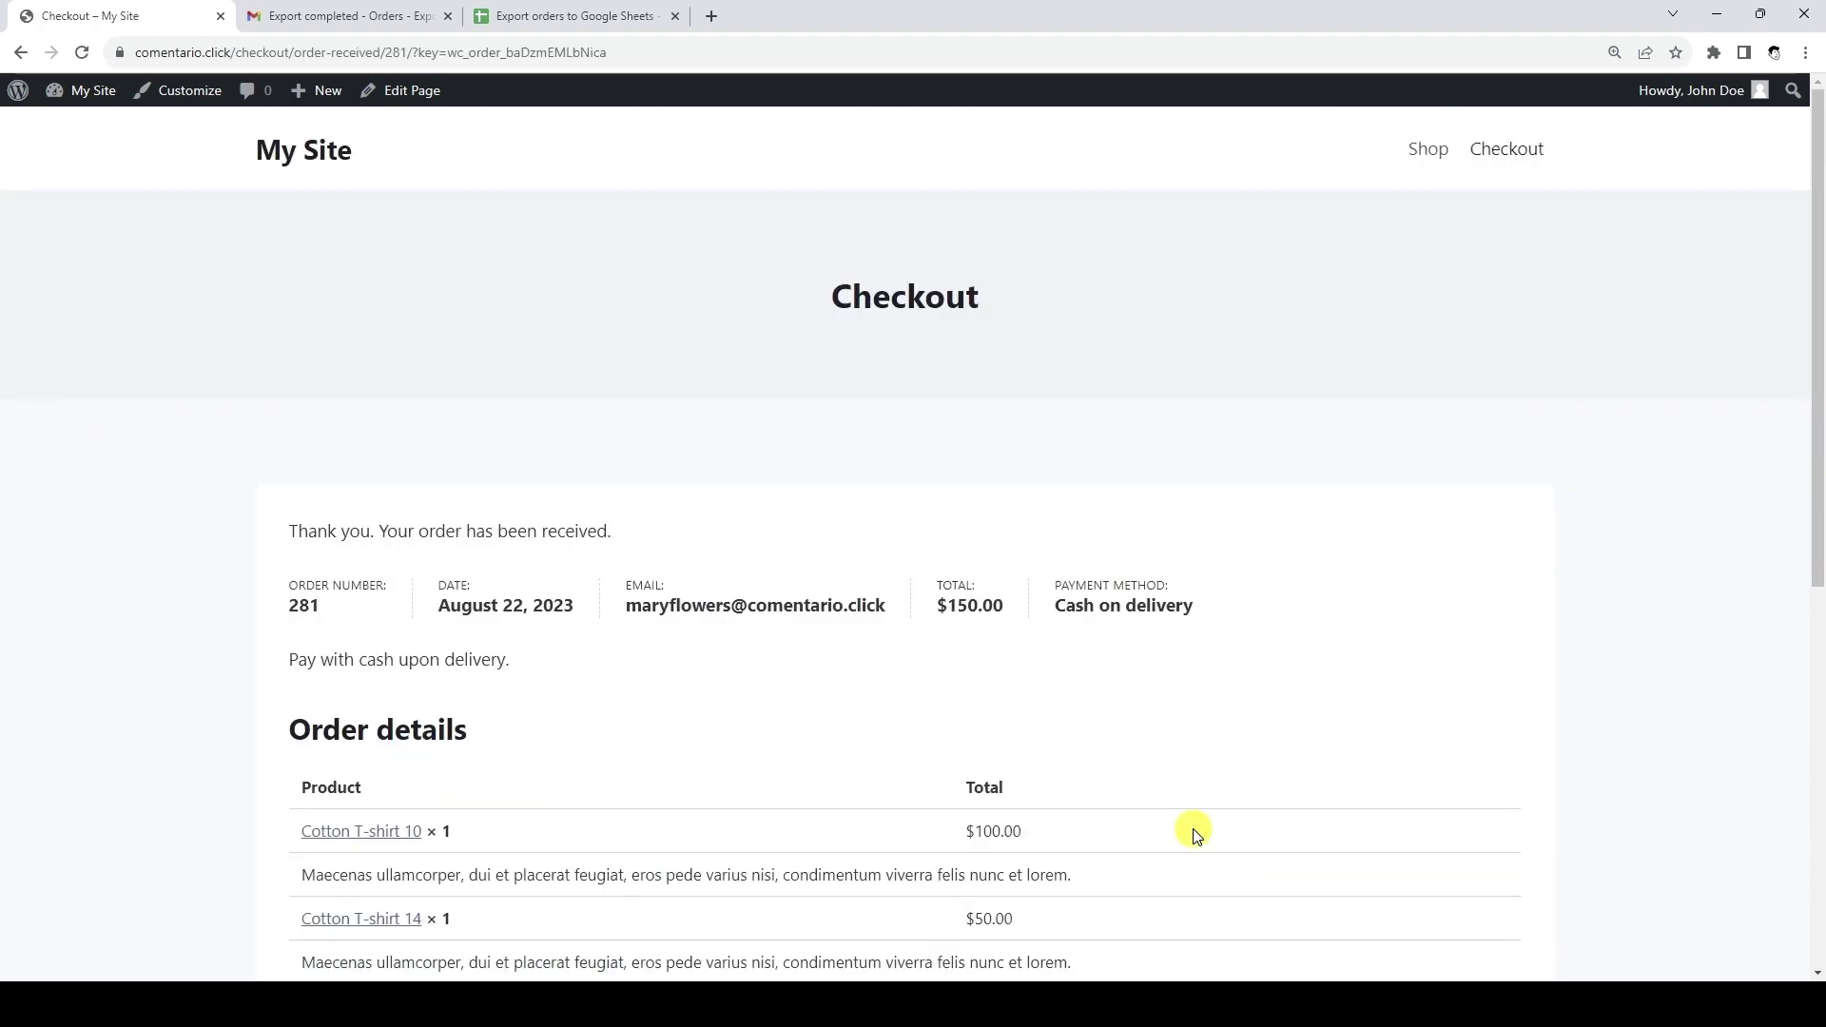
Return to the WordPress dashboard, open the orders spreadsheet in WP Sheet Editor and enable cell editing
left_click(102, 123)
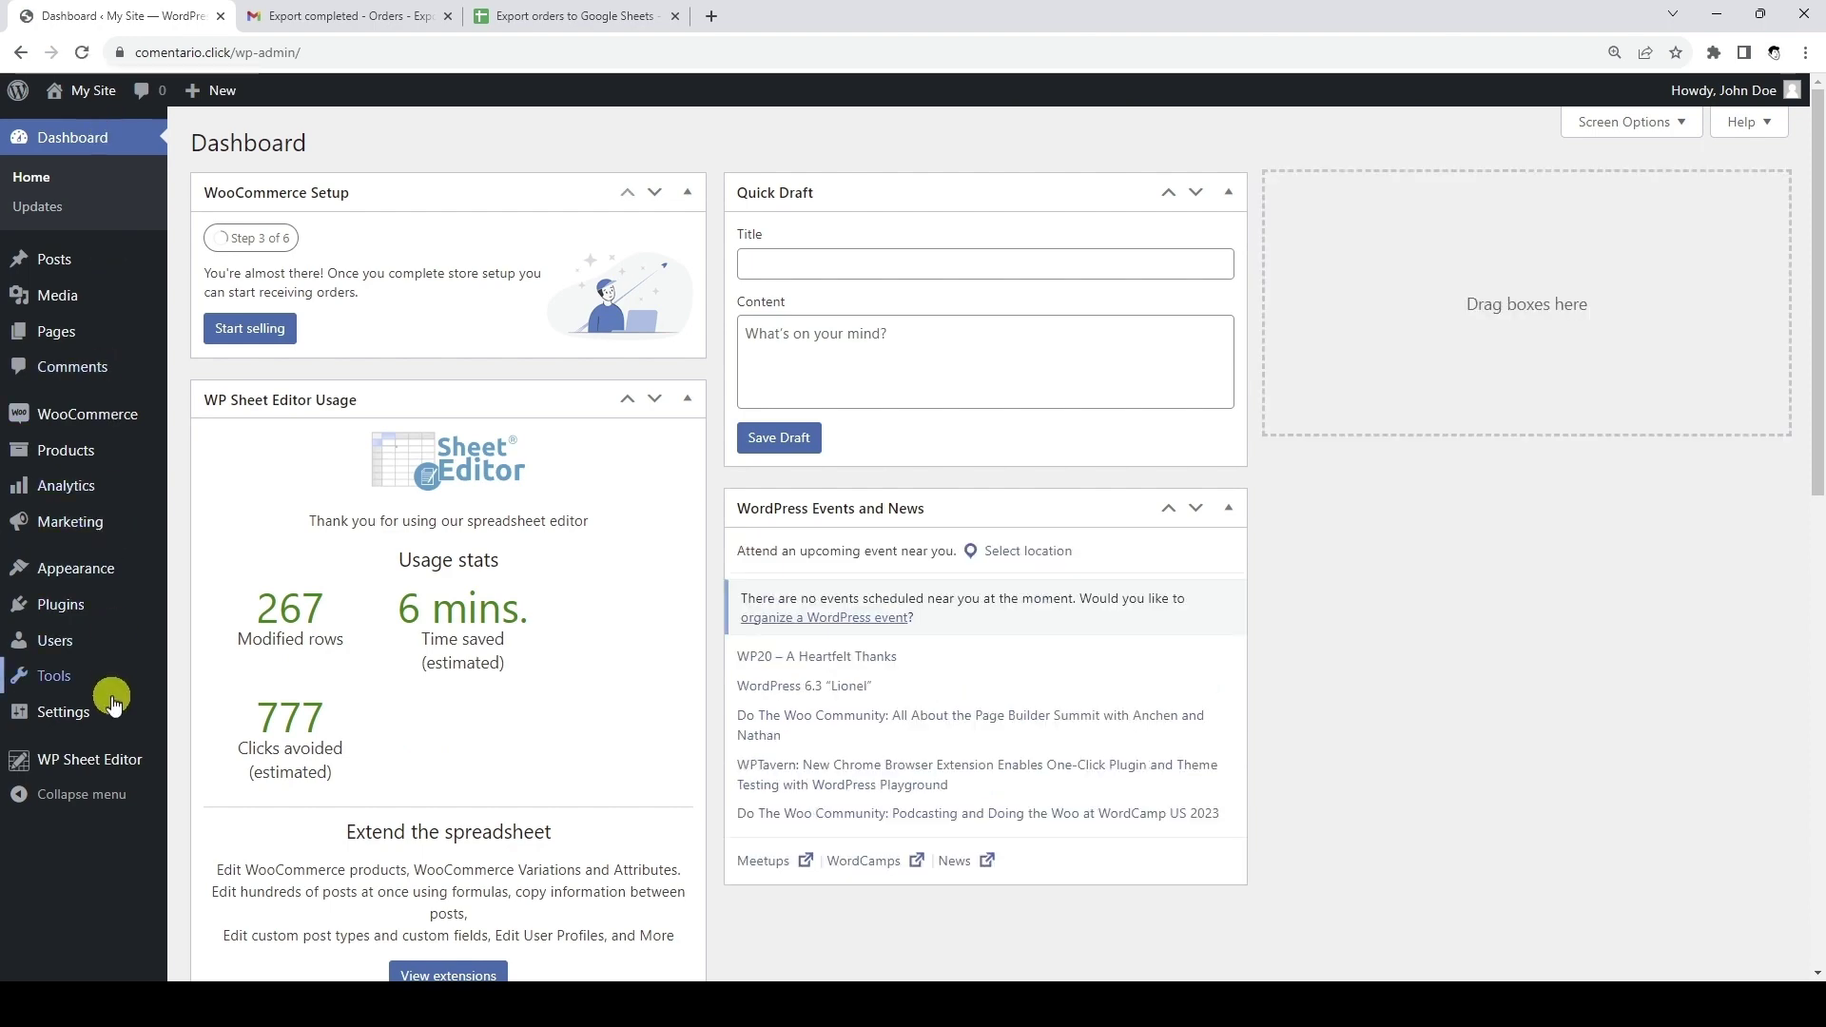
mouse_move(106, 753)
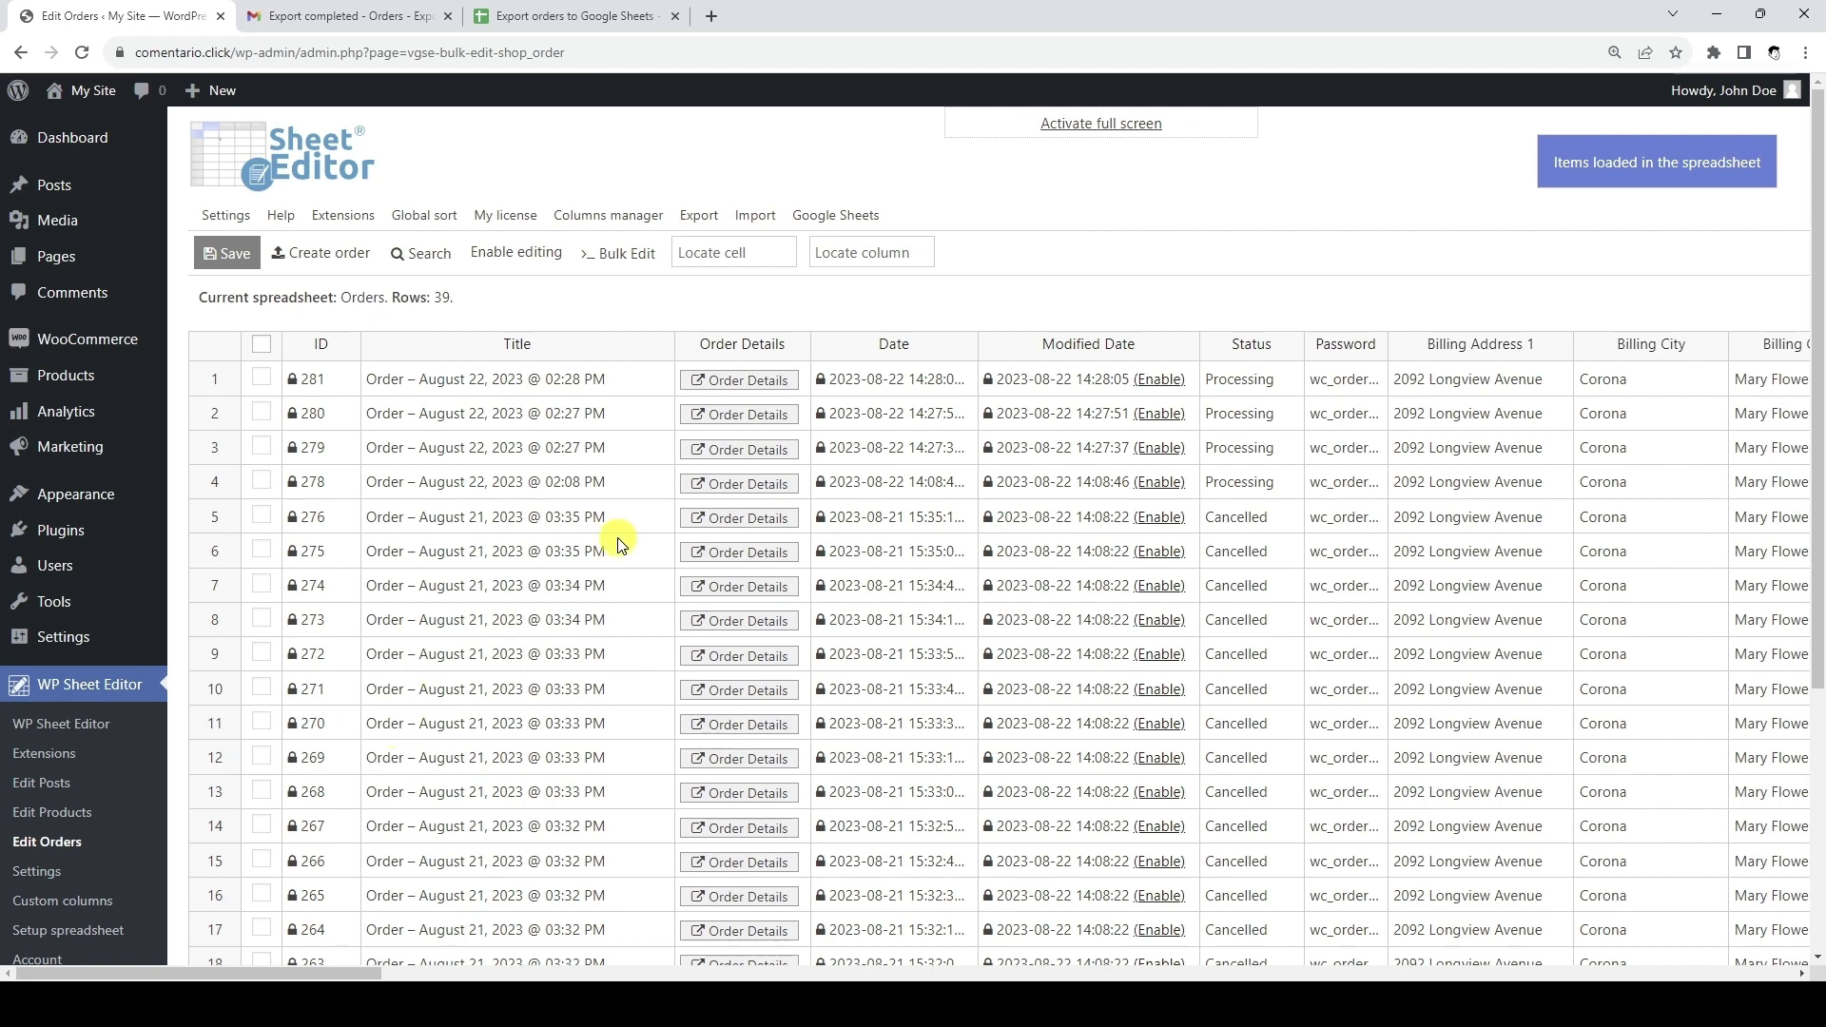
left_click(1268, 486)
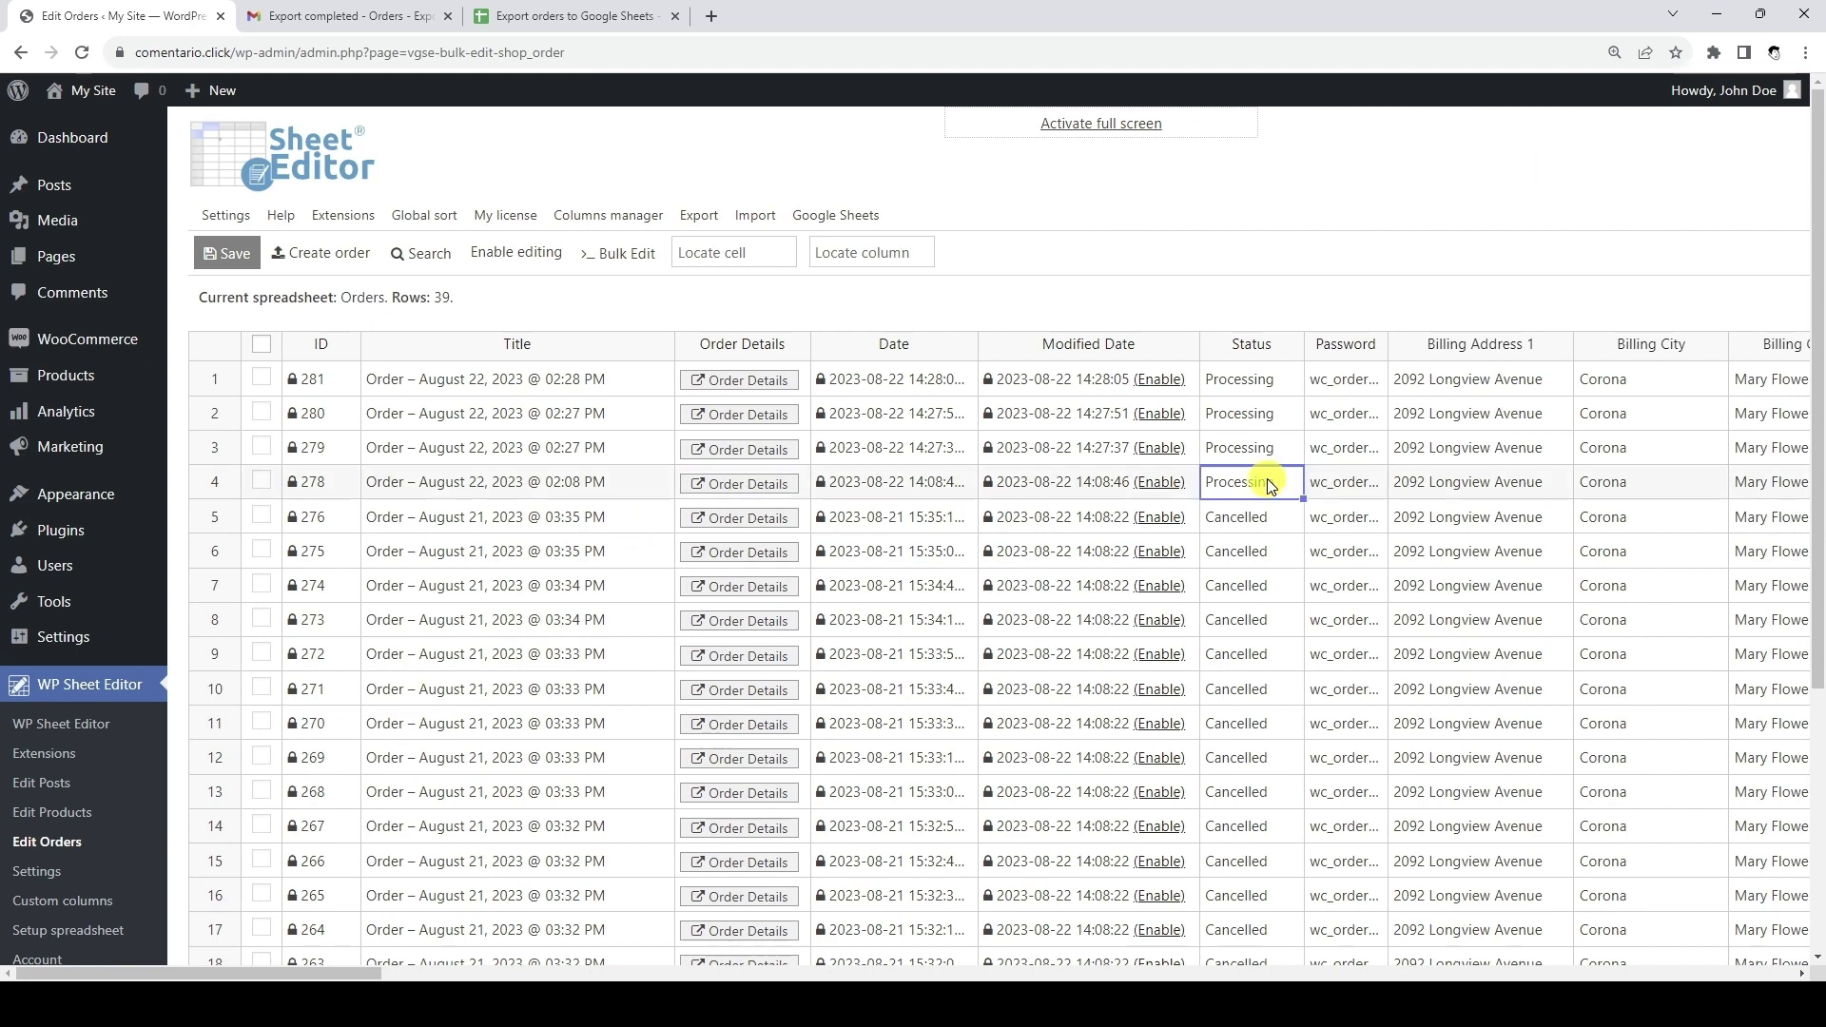
left_click(514, 255)
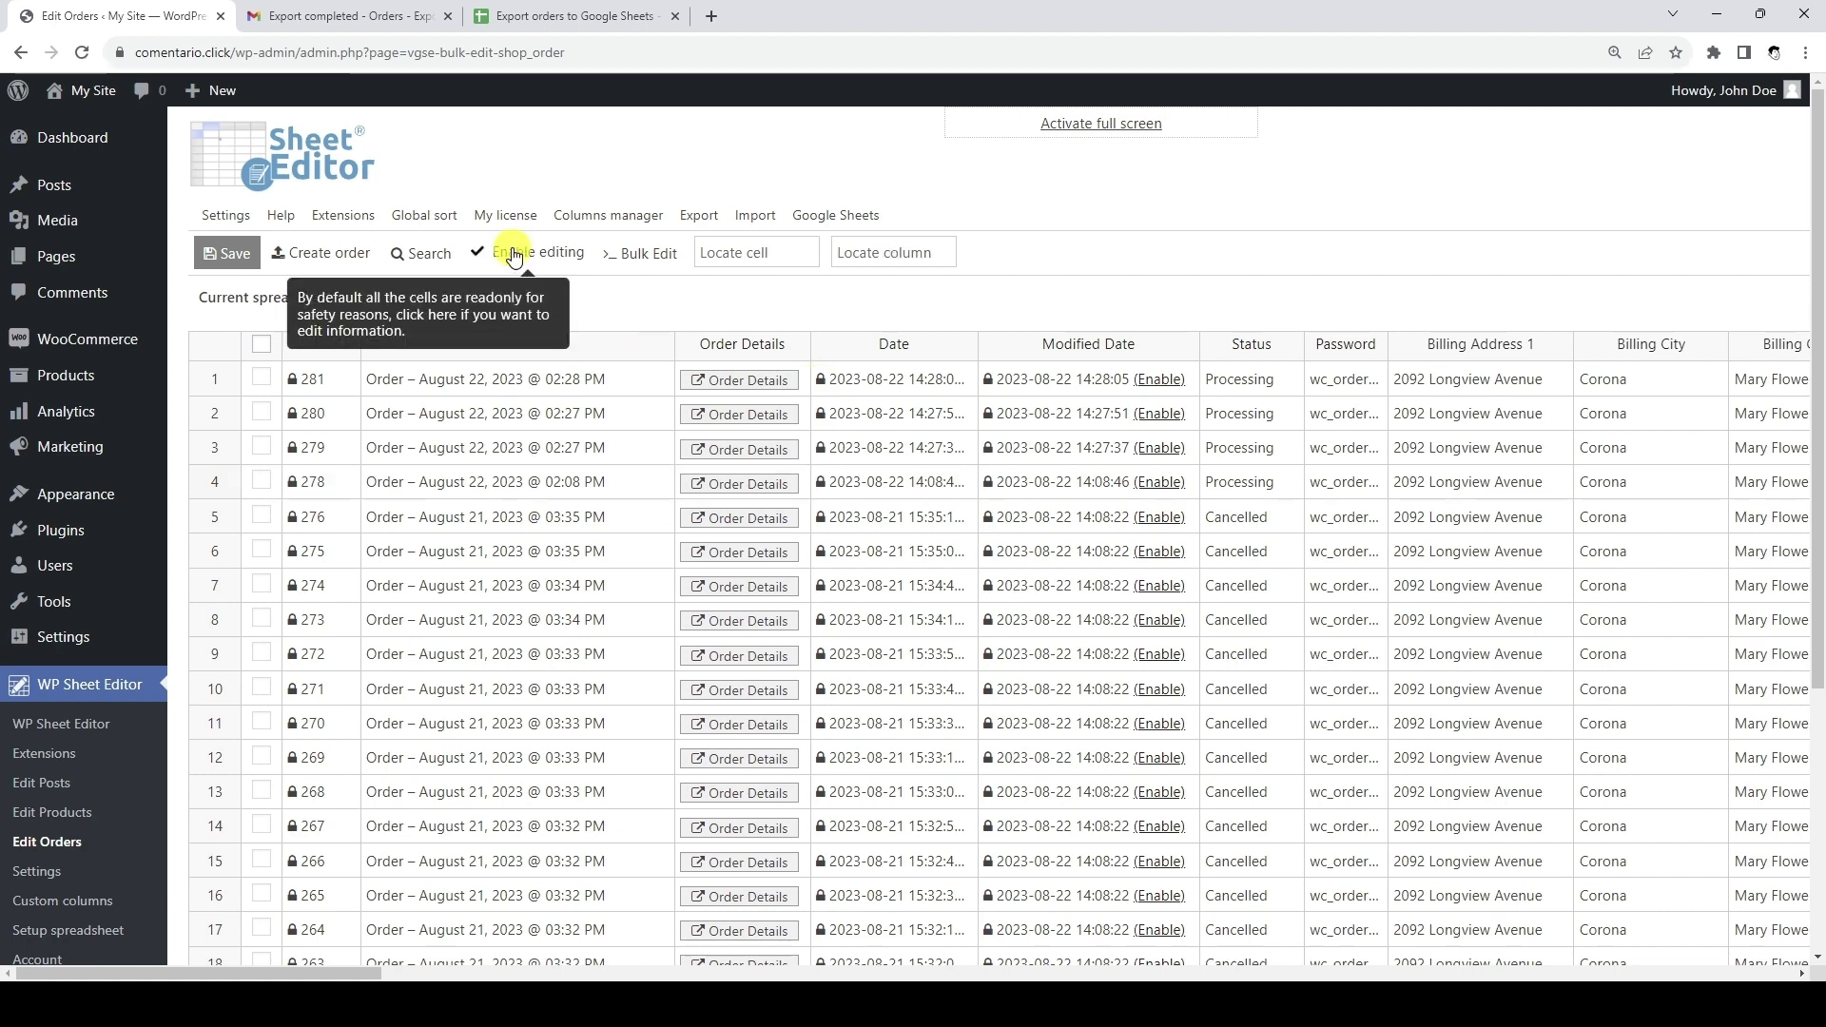
Set the status of the order in row 4 to Completed and fill it down through row 20
double_click(1246, 482)
left_click(1247, 482)
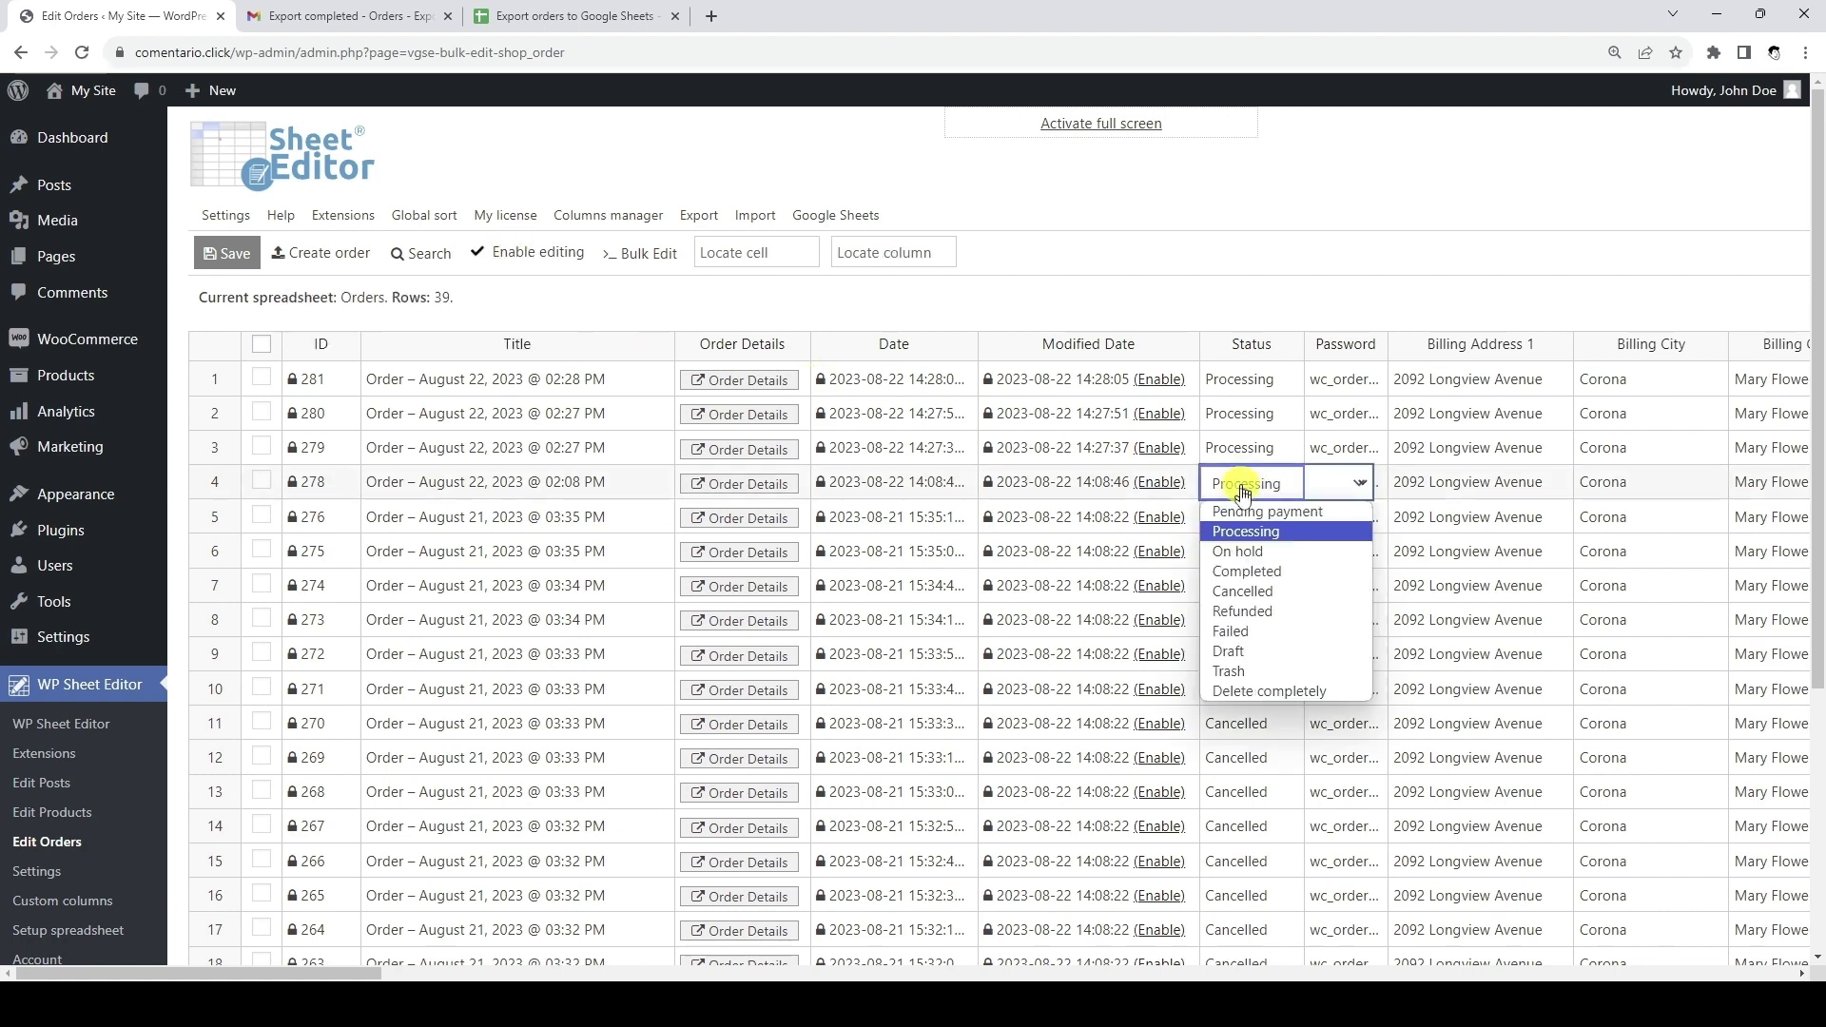
left_click(1268, 582)
scroll(1284, 619, "down", 4)
left_click_drag(1302, 497, 1273, 634)
left_click(266, 849)
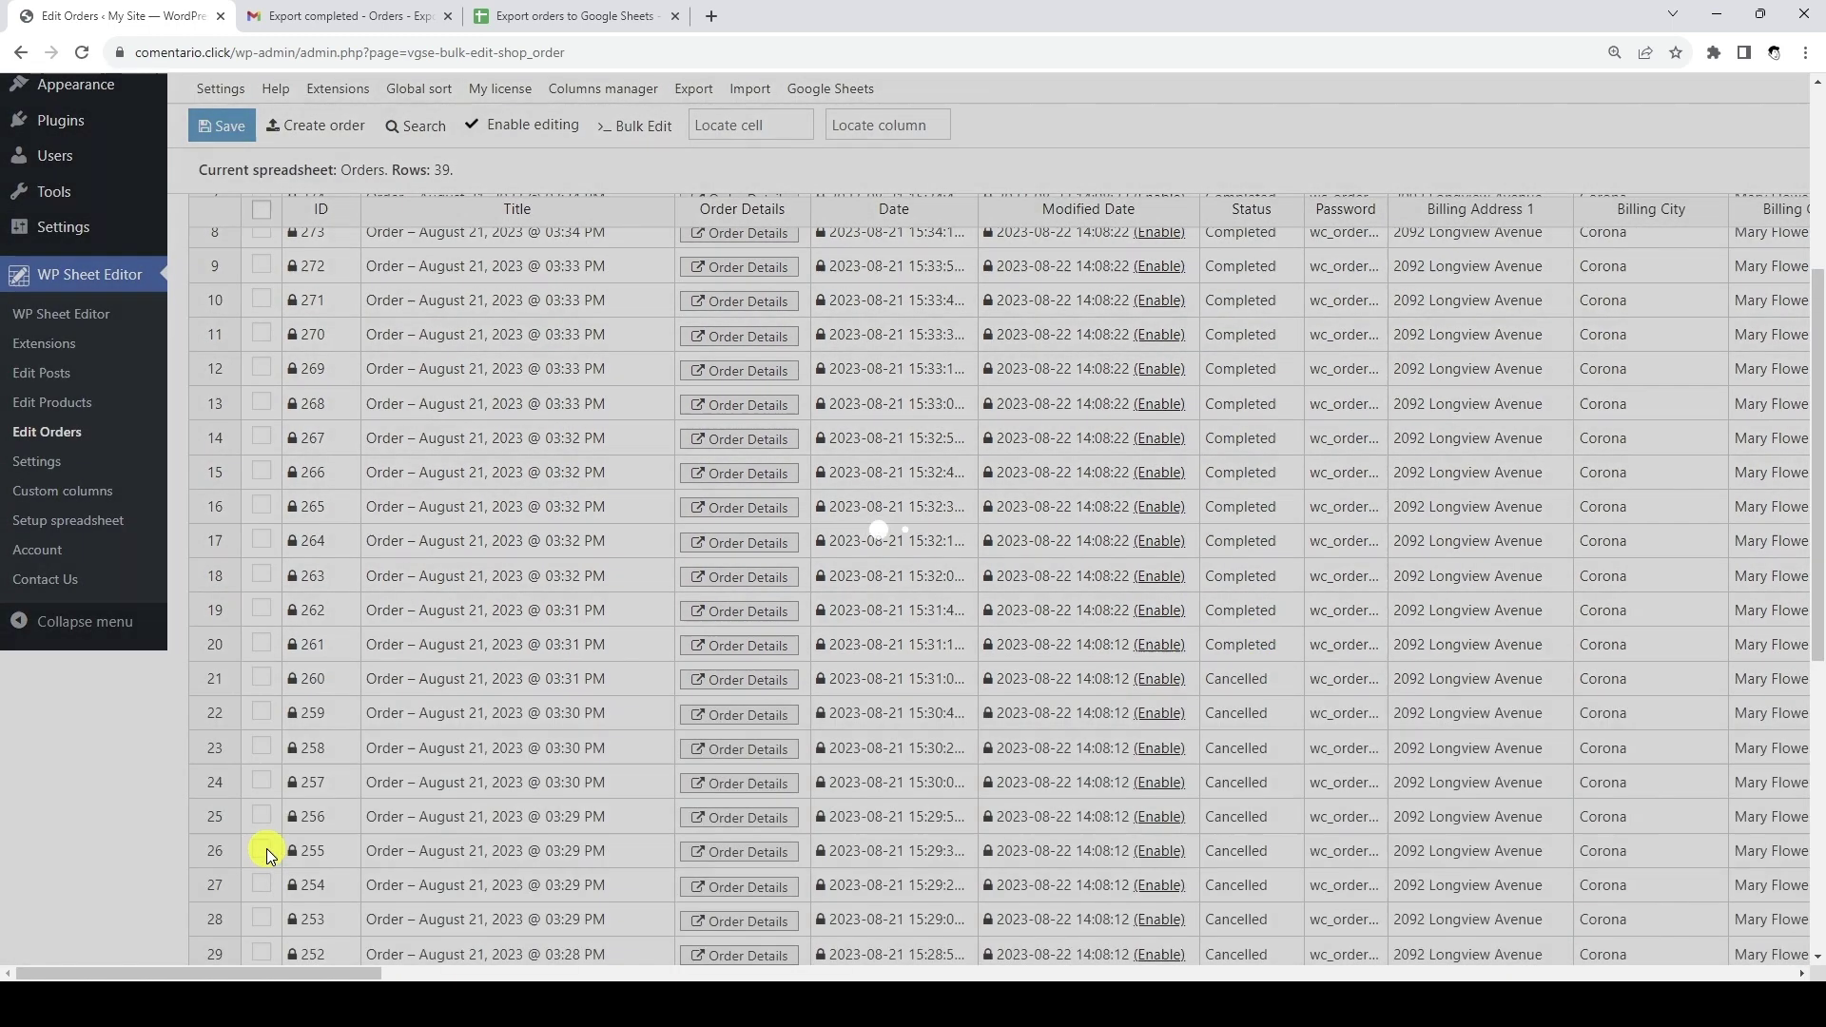
Fill the Completed status from row 20 down to the last order and save the spreadsheet changes
scroll(1224, 685, "down", 4)
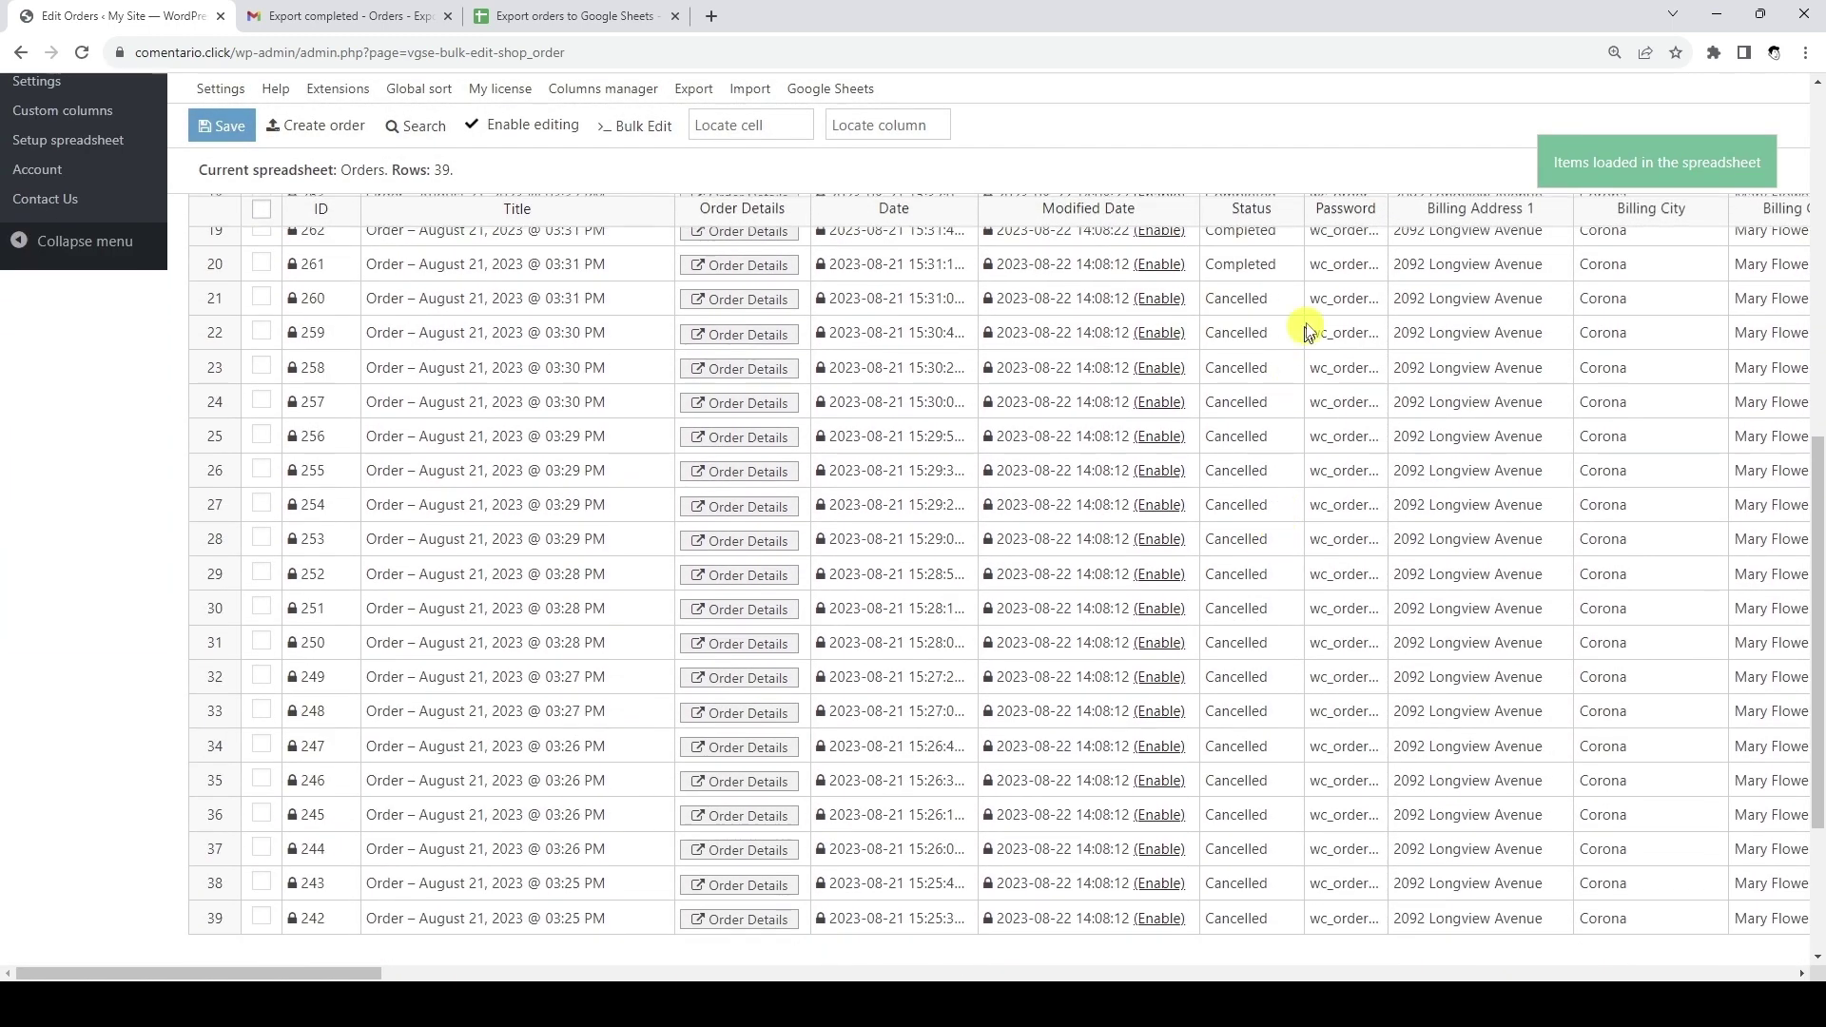
left_click(1292, 272)
left_click_drag(1302, 281, 1189, 902)
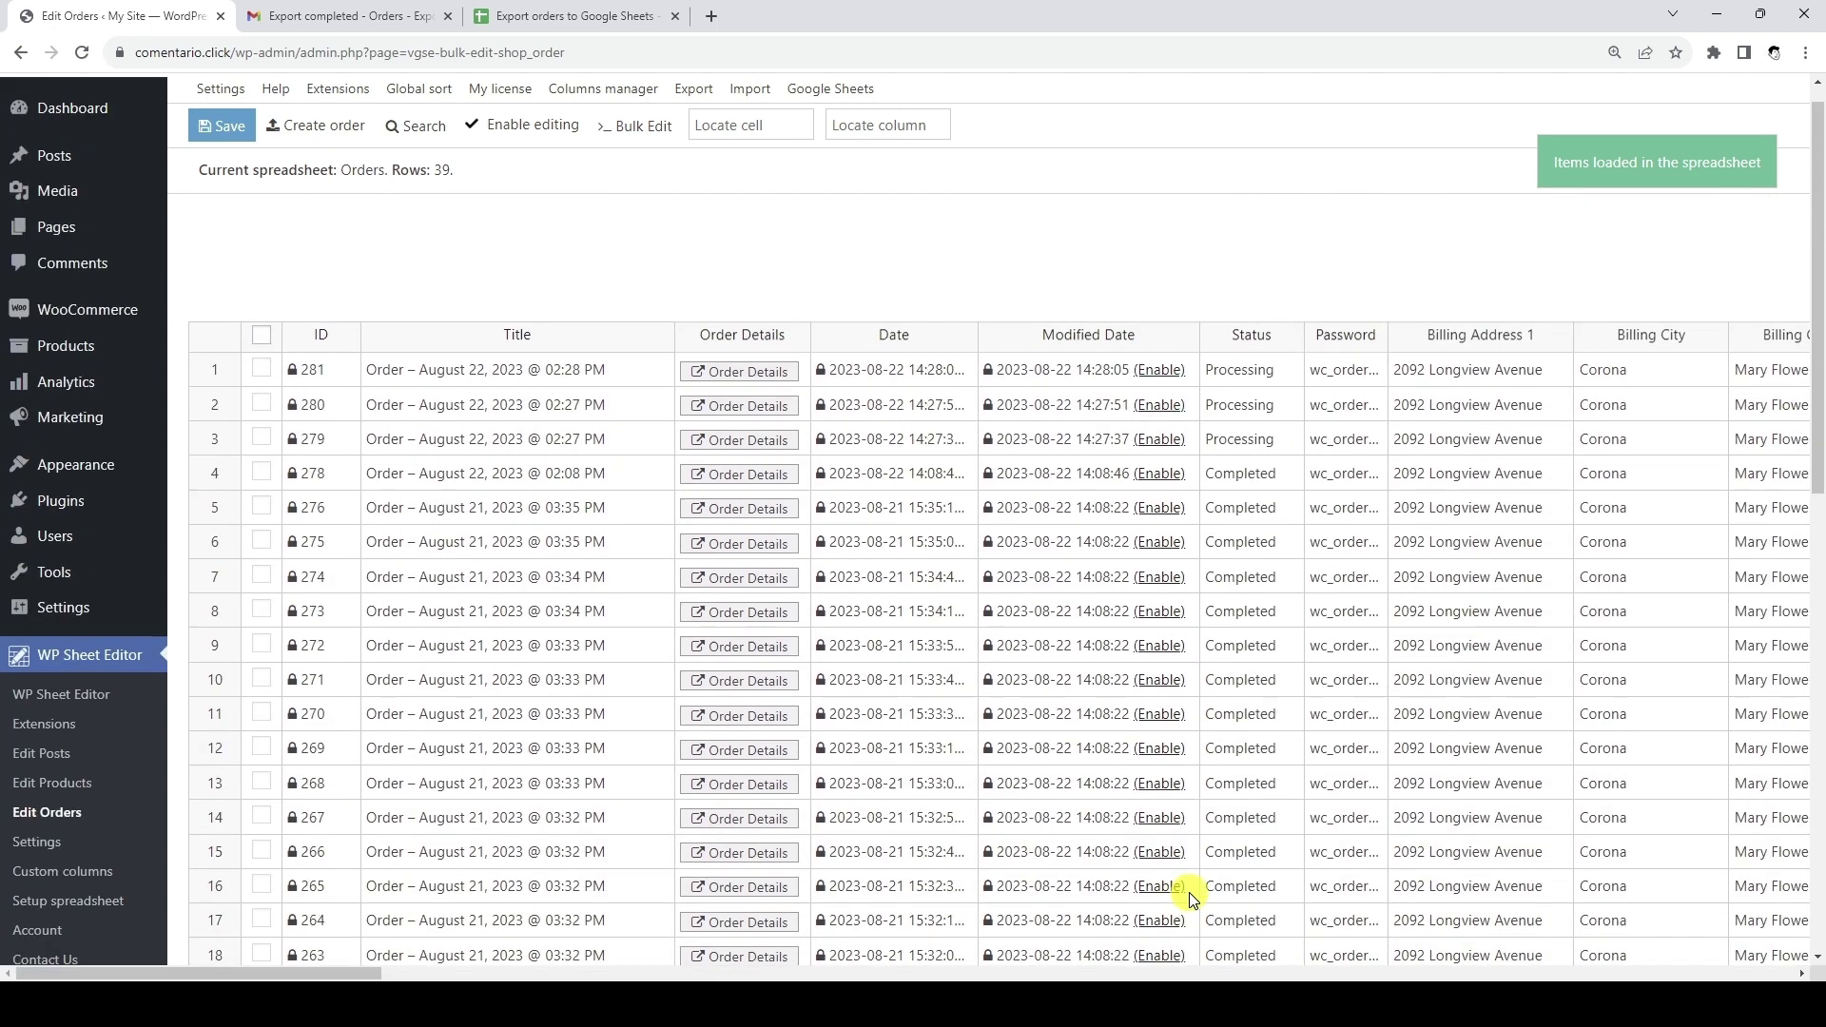
scroll(1187, 890, "up", 3)
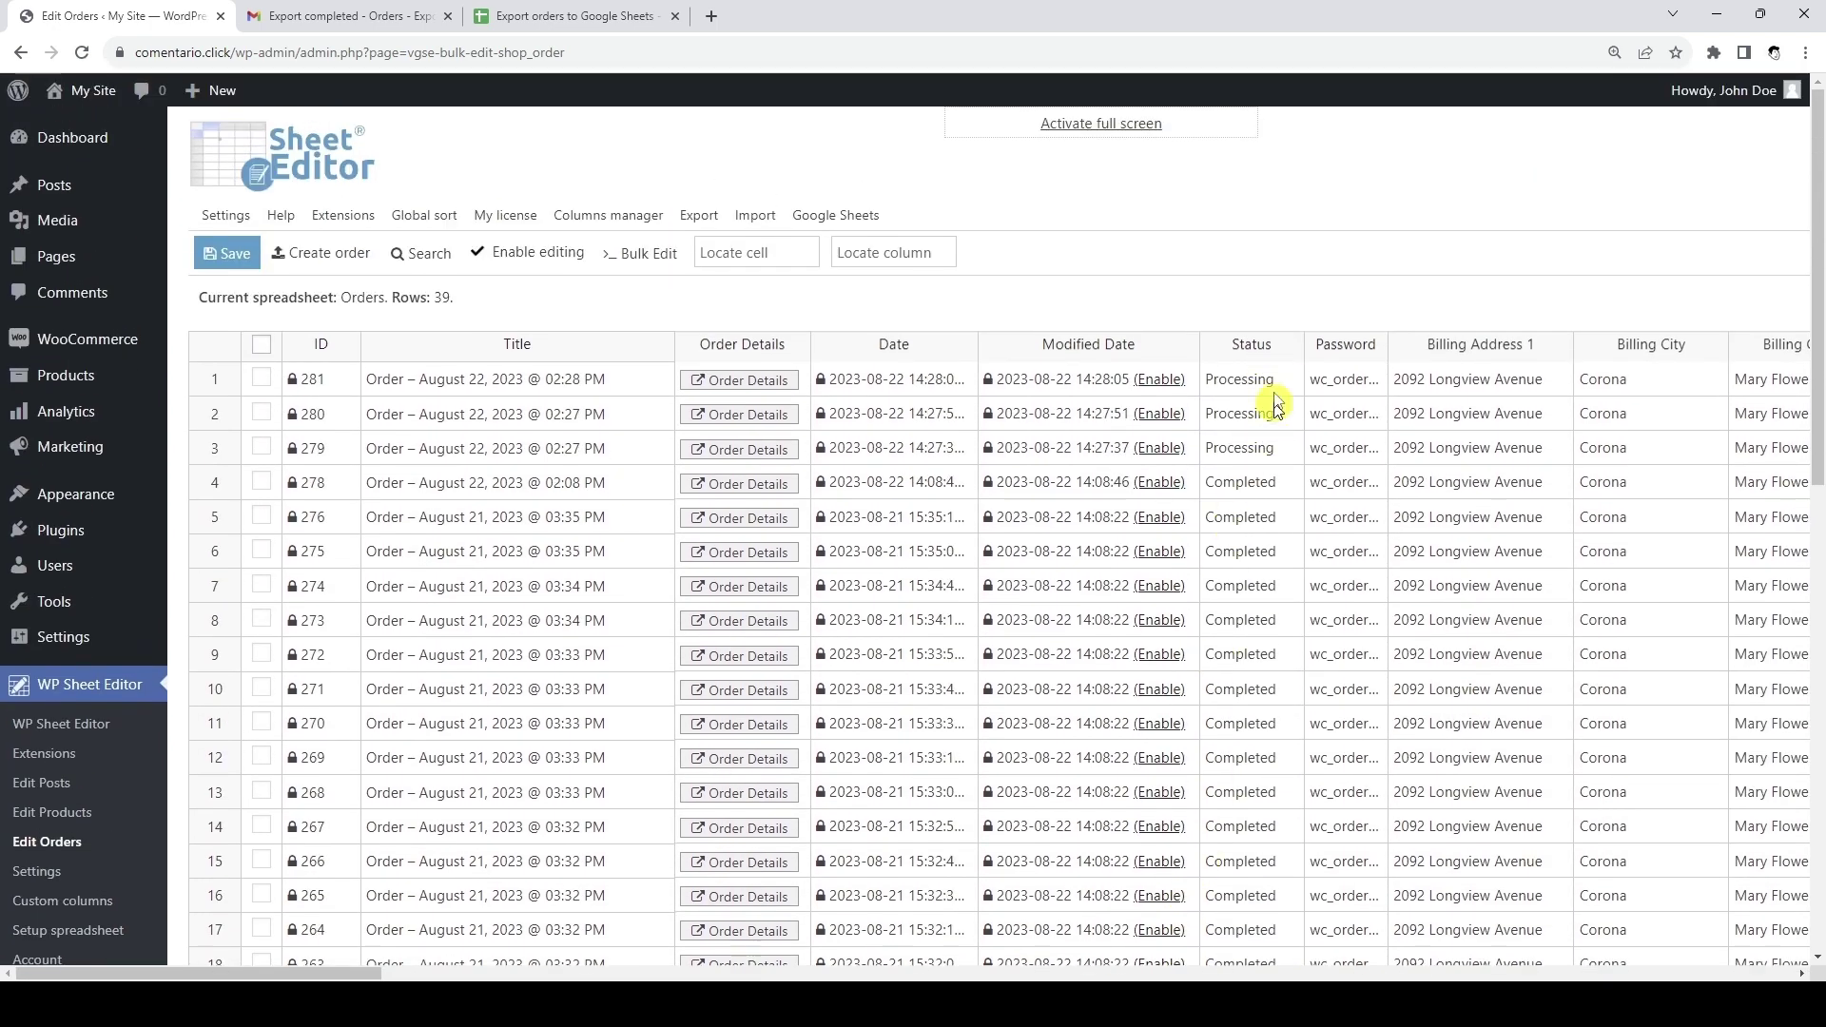
left_click(223, 253)
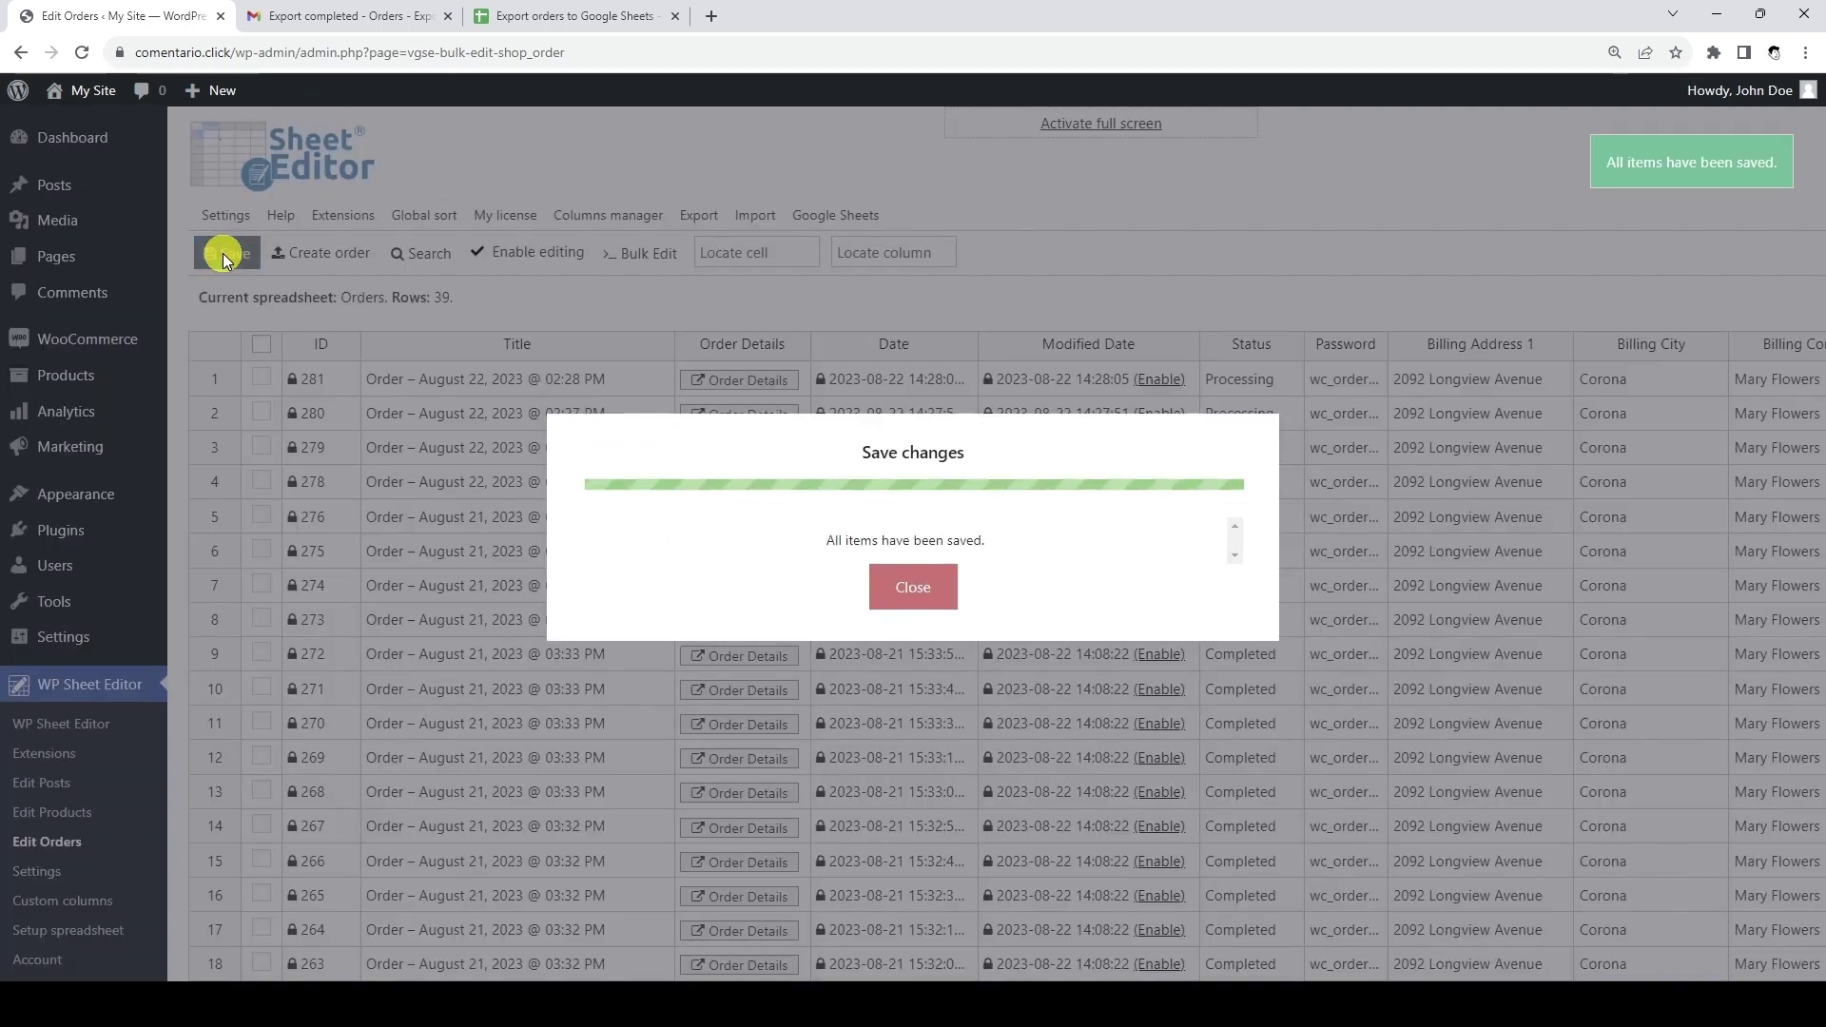
left_click(919, 592)
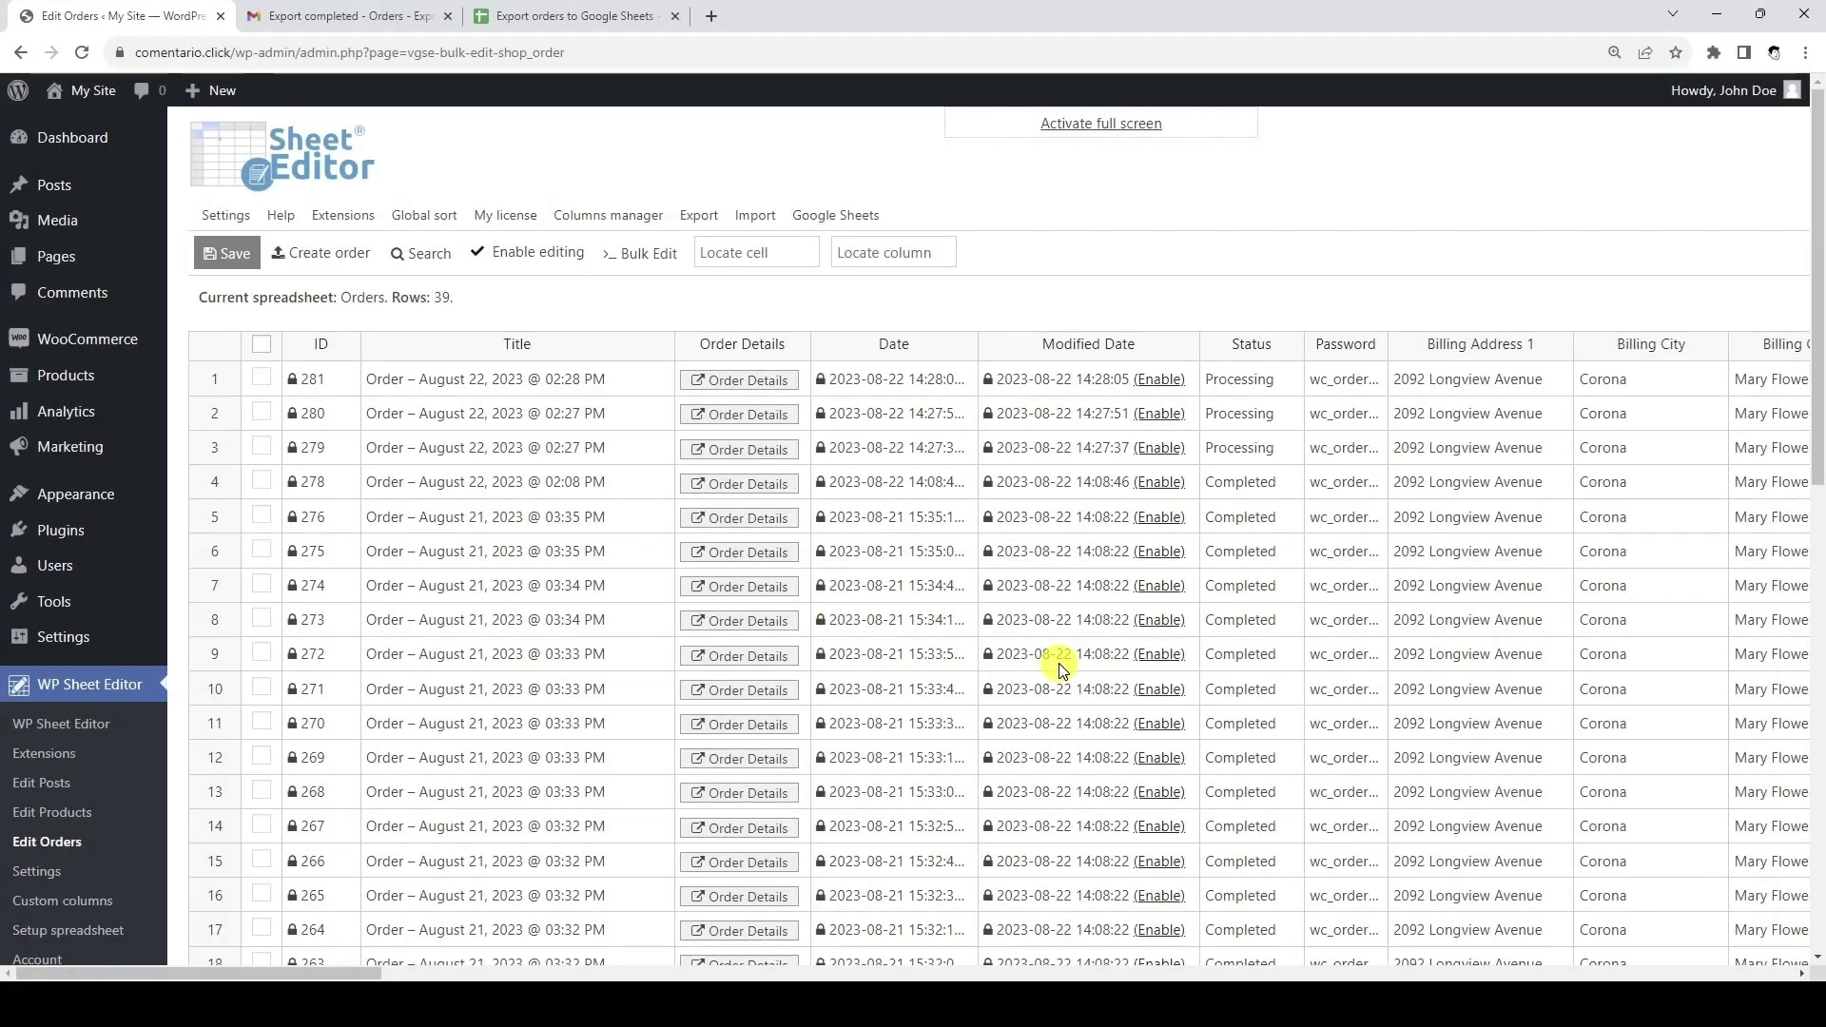
Switch to Gmail, open the newest incremental export notification in the inbox and view its linked Google Sheet
left_click(400, 17)
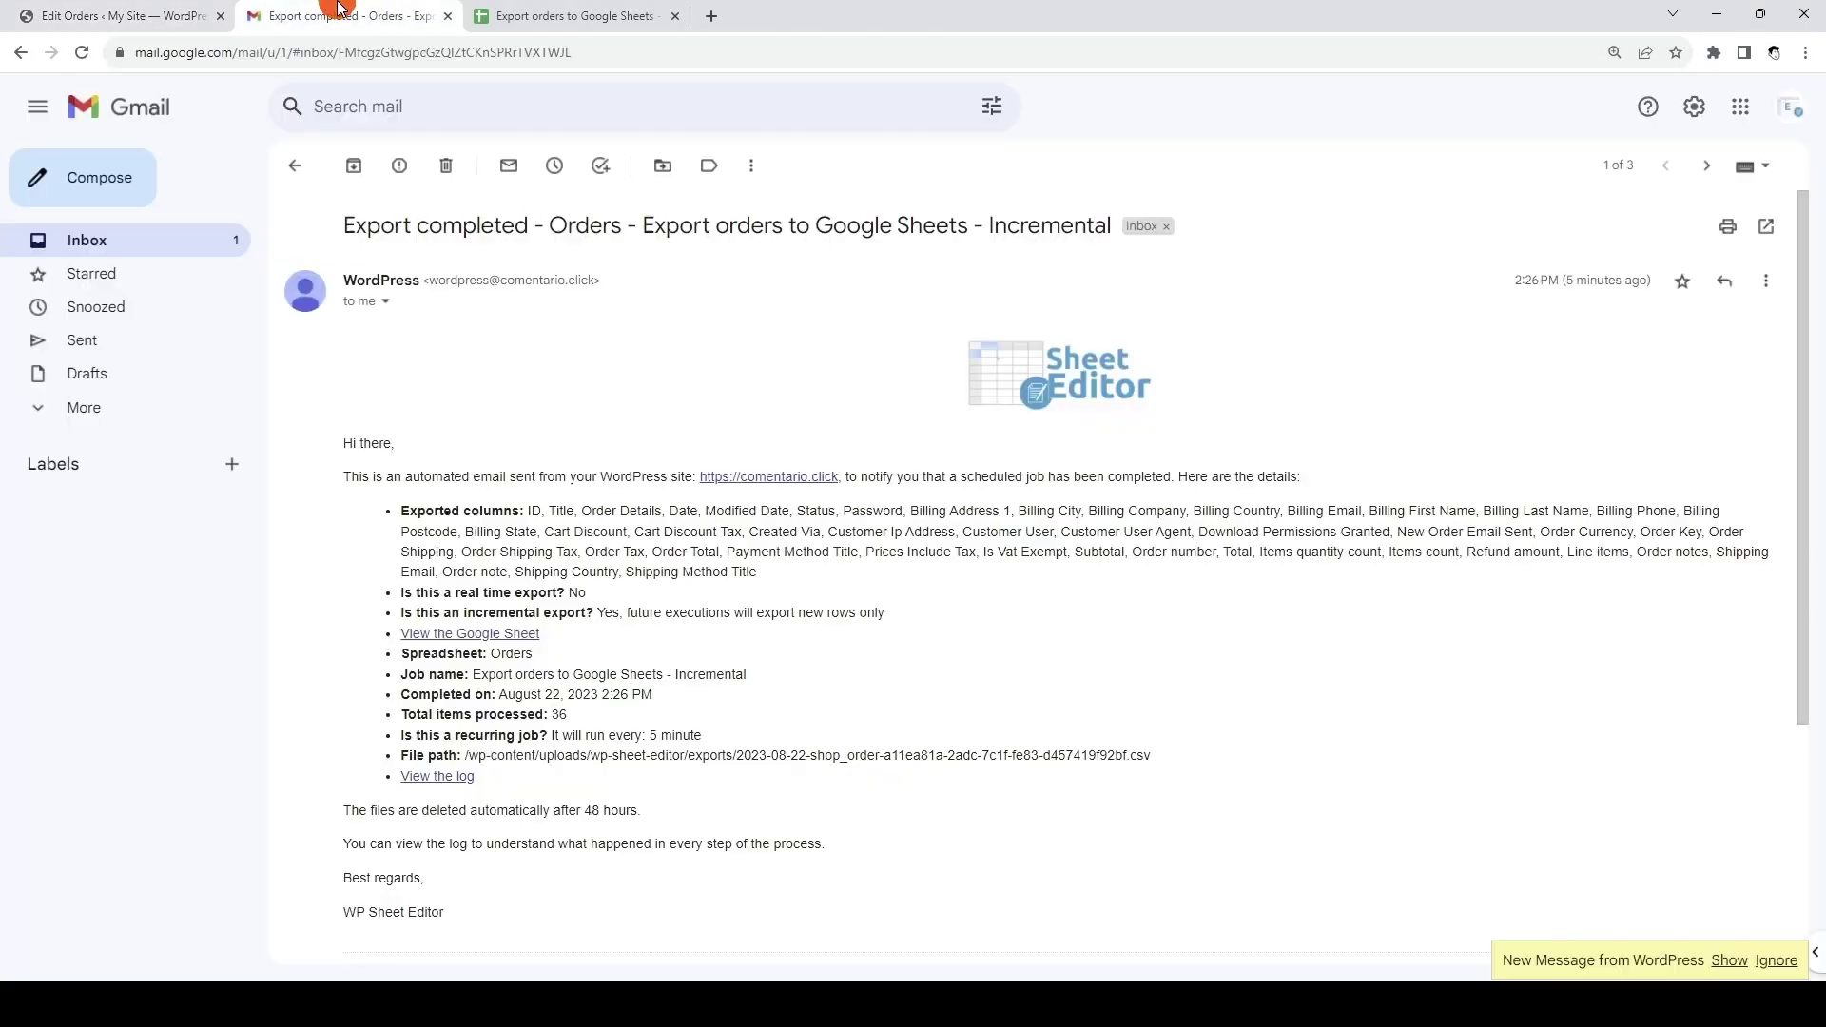
left_click(143, 239)
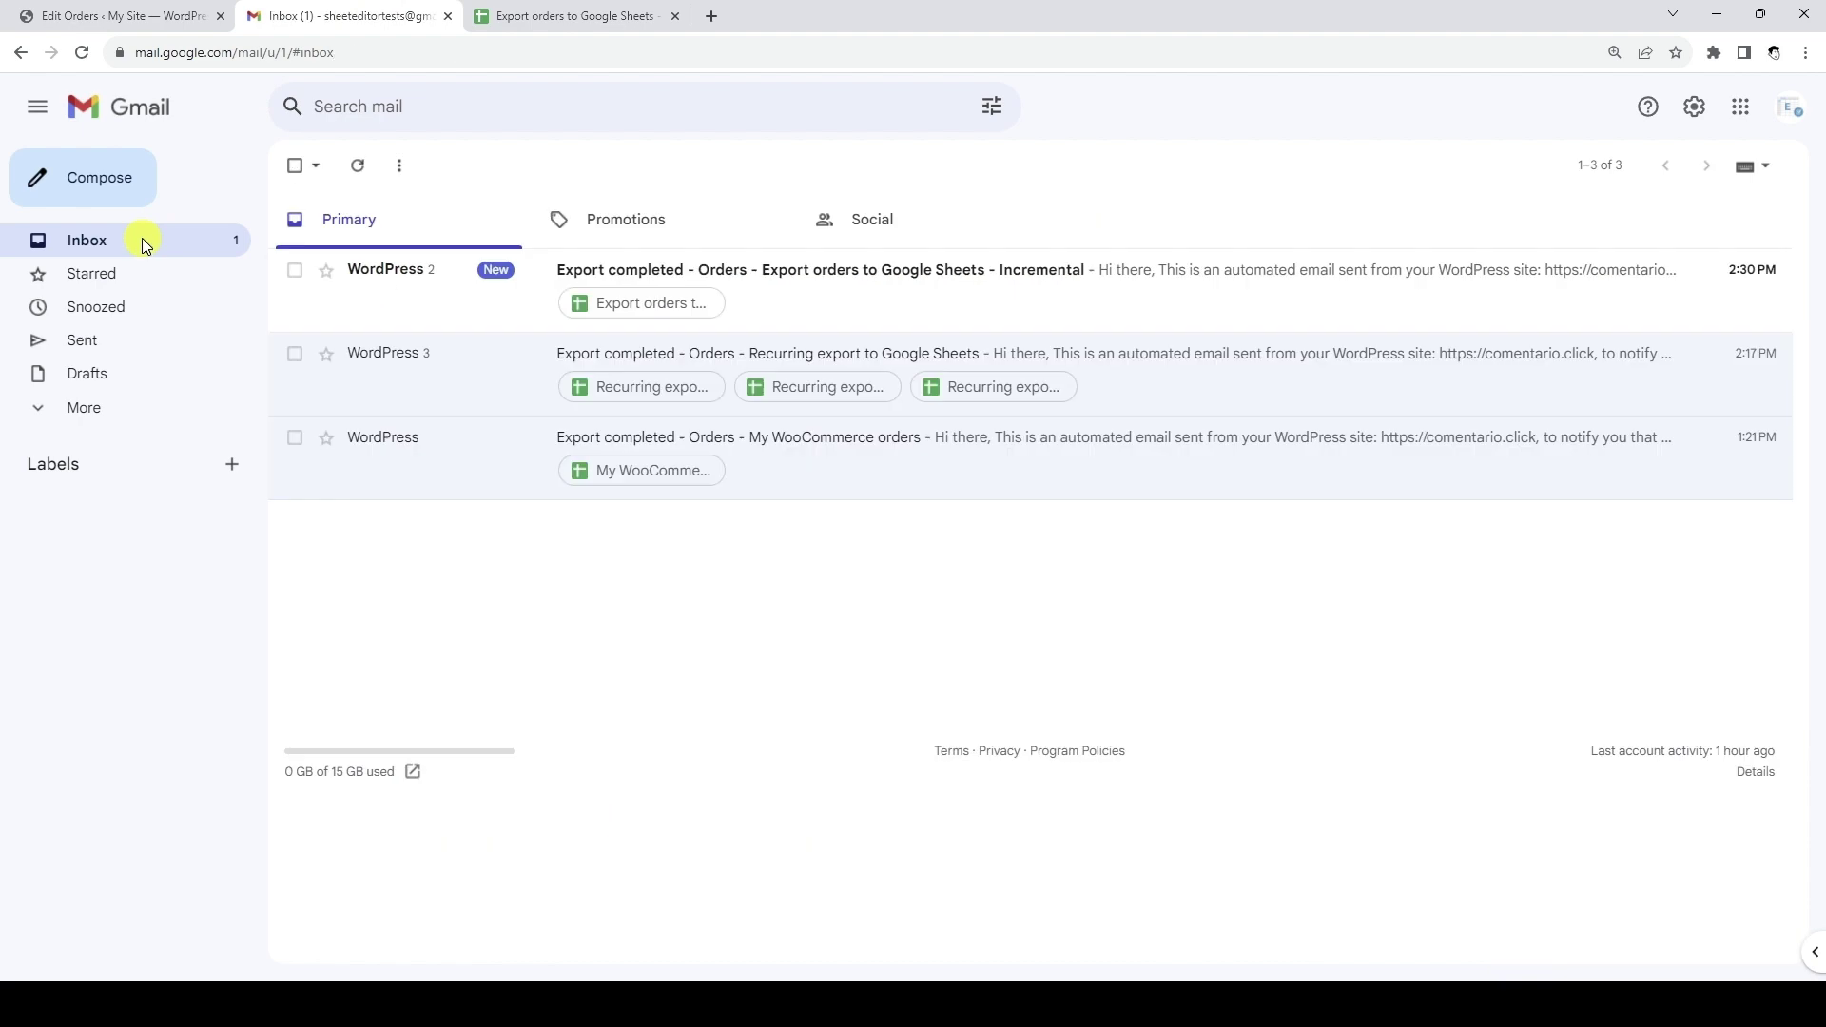
left_click(972, 286)
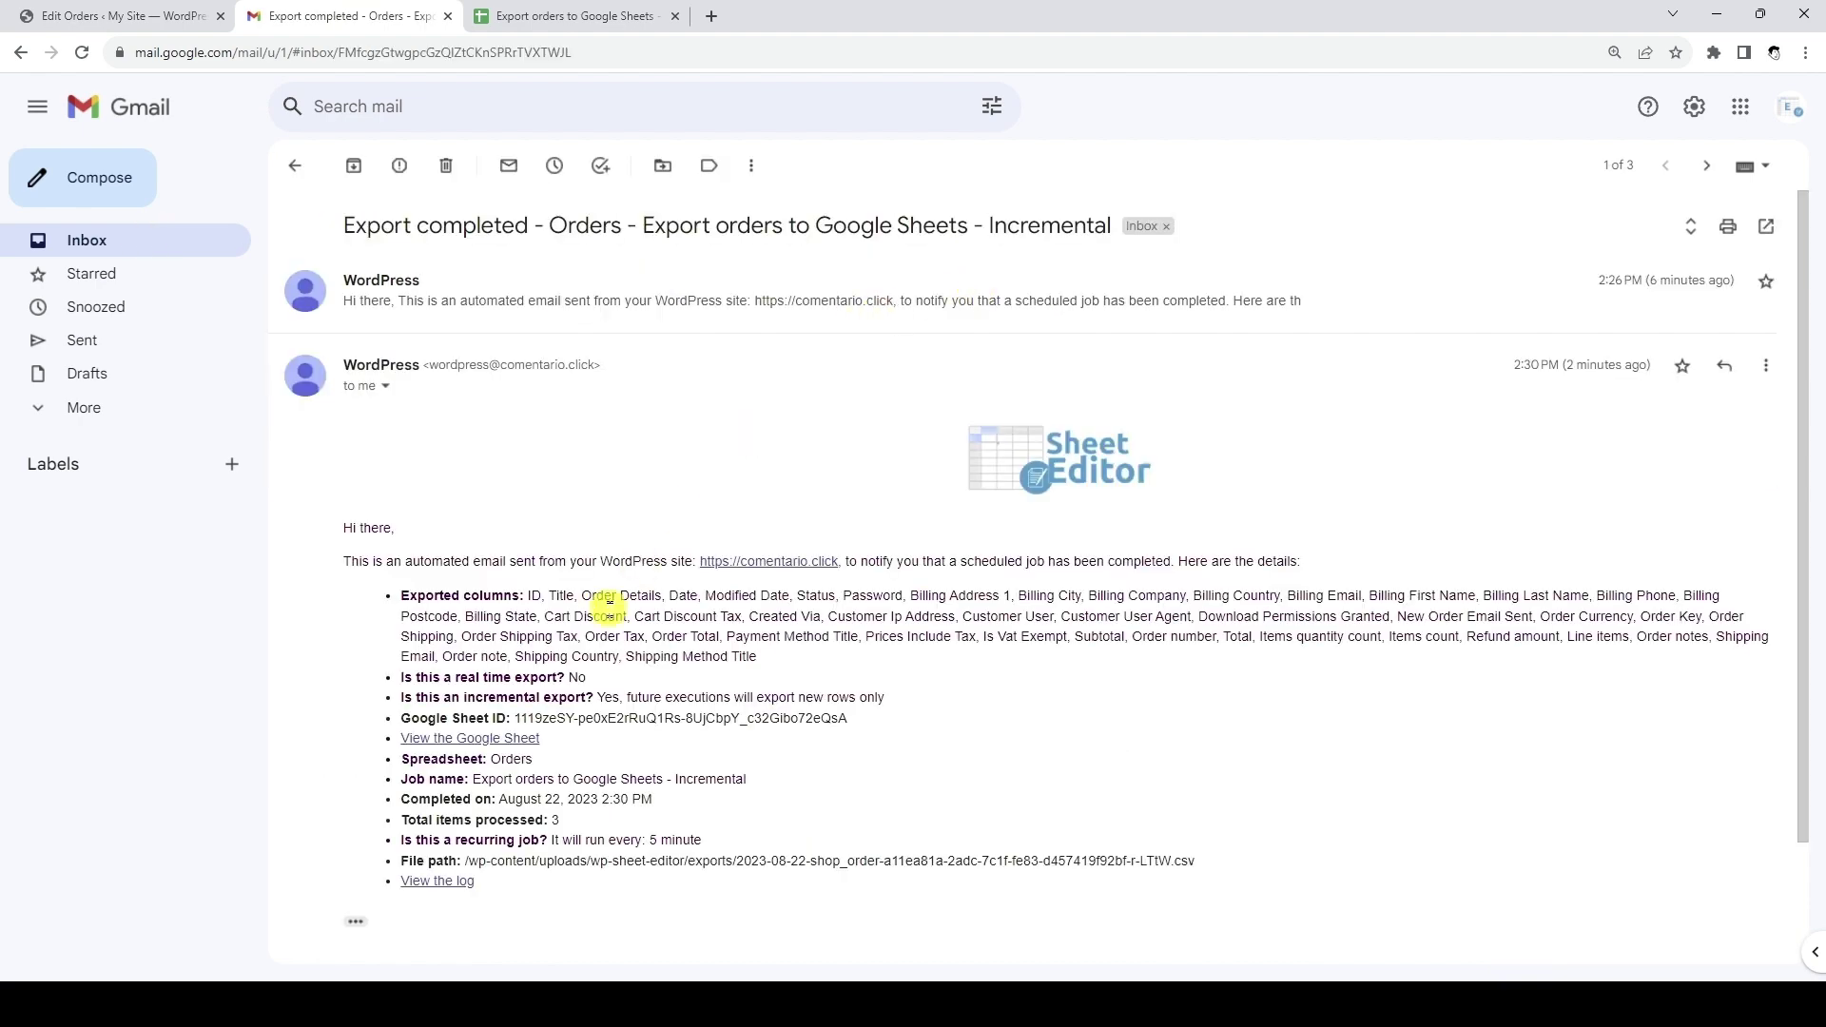
left_click(525, 740)
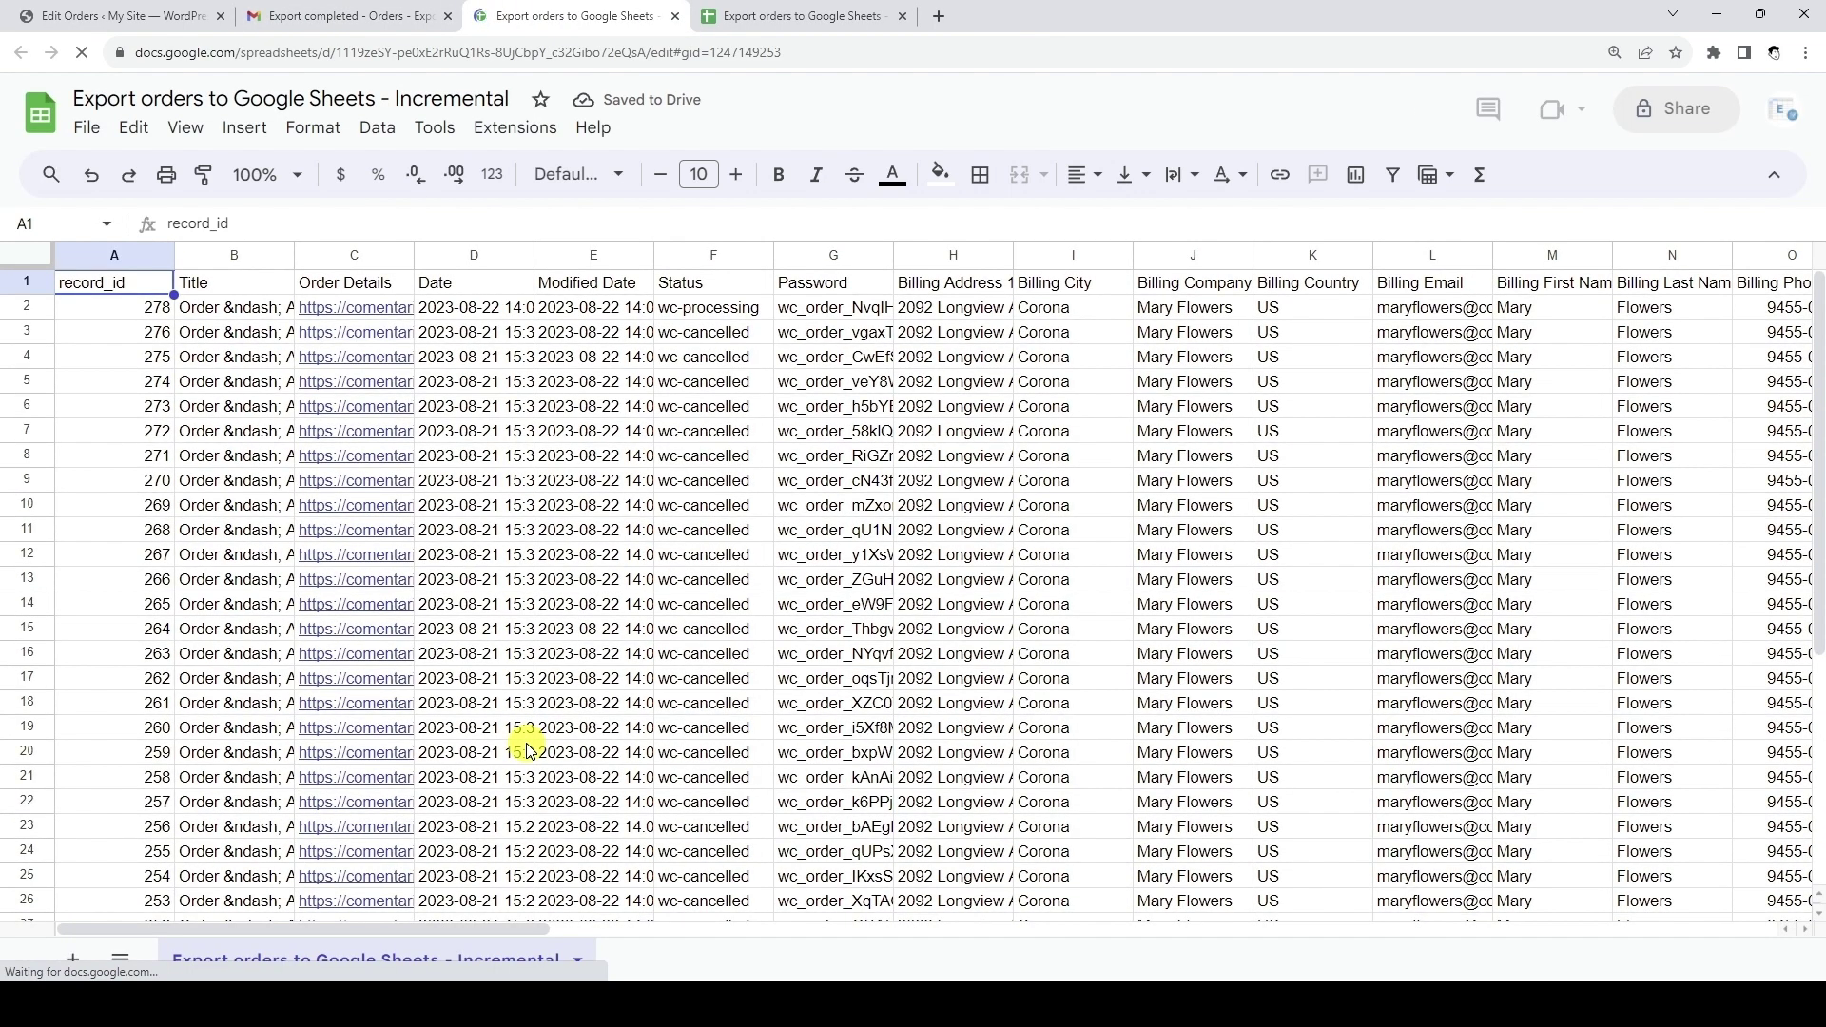
Compare the newly opened sheet's URL with the one already open and close the duplicate
left_click(899, 9)
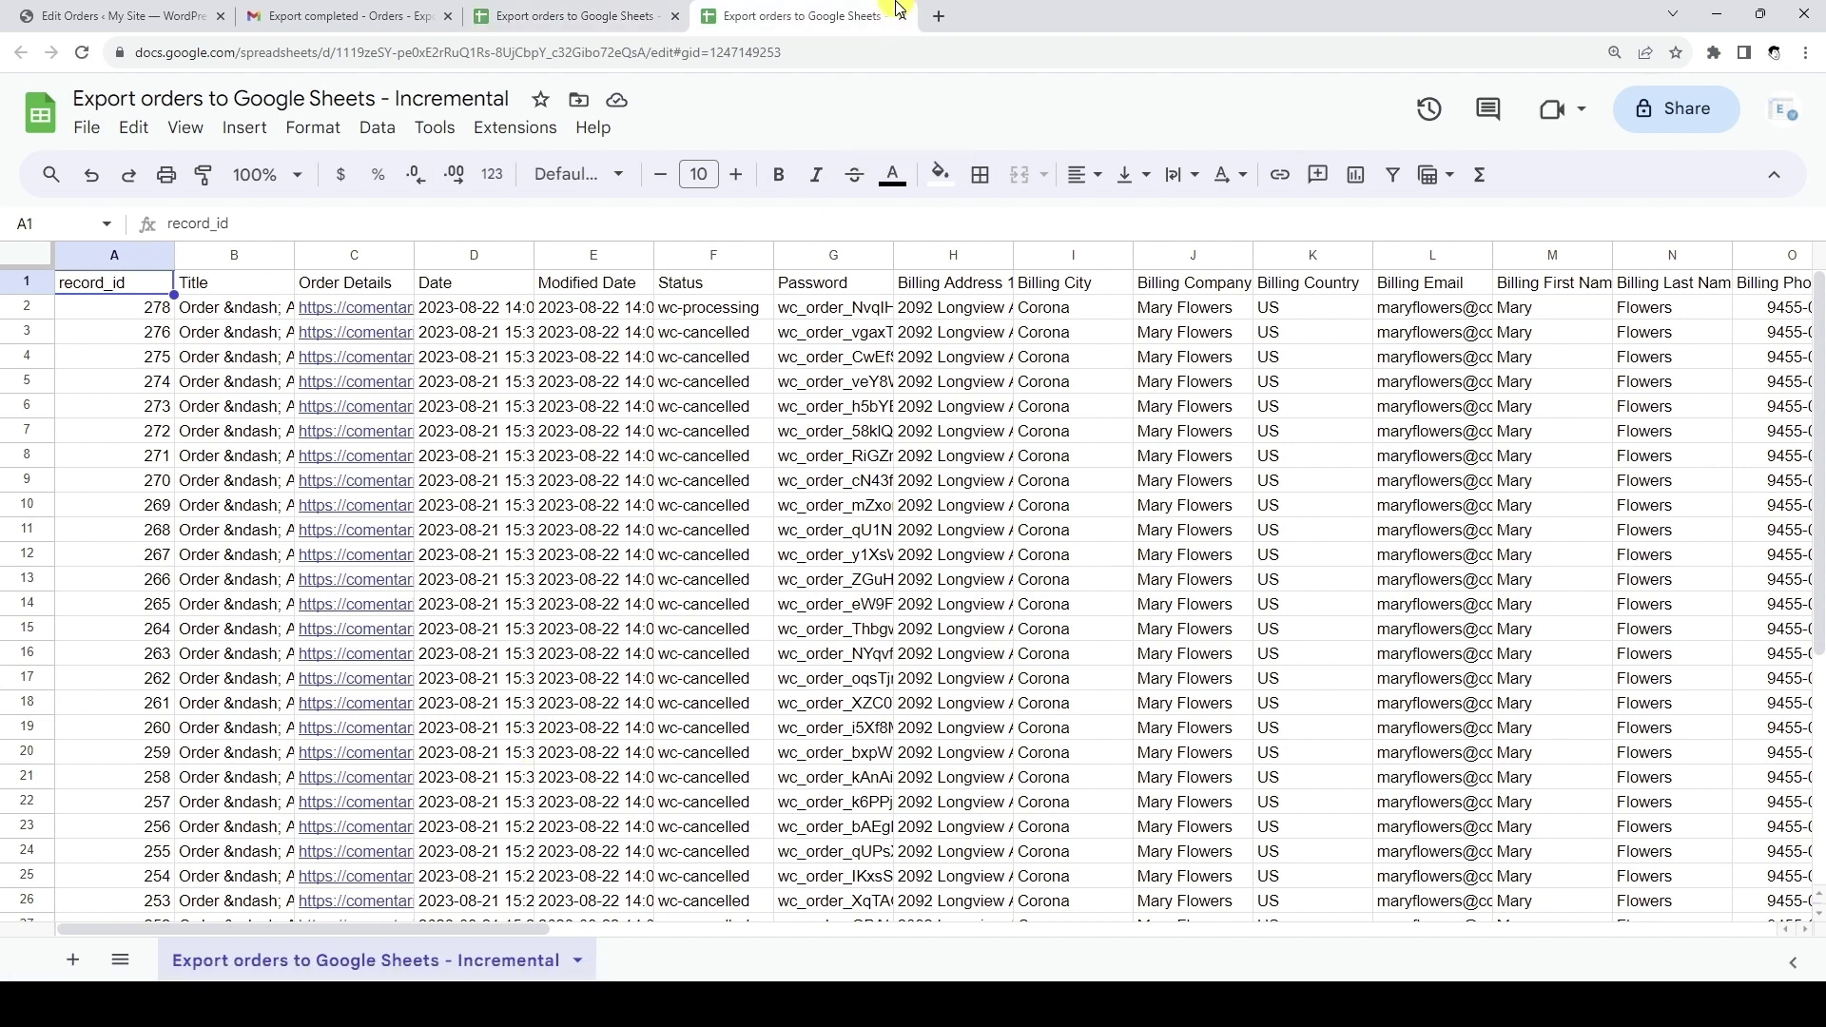
left_click(576, 16)
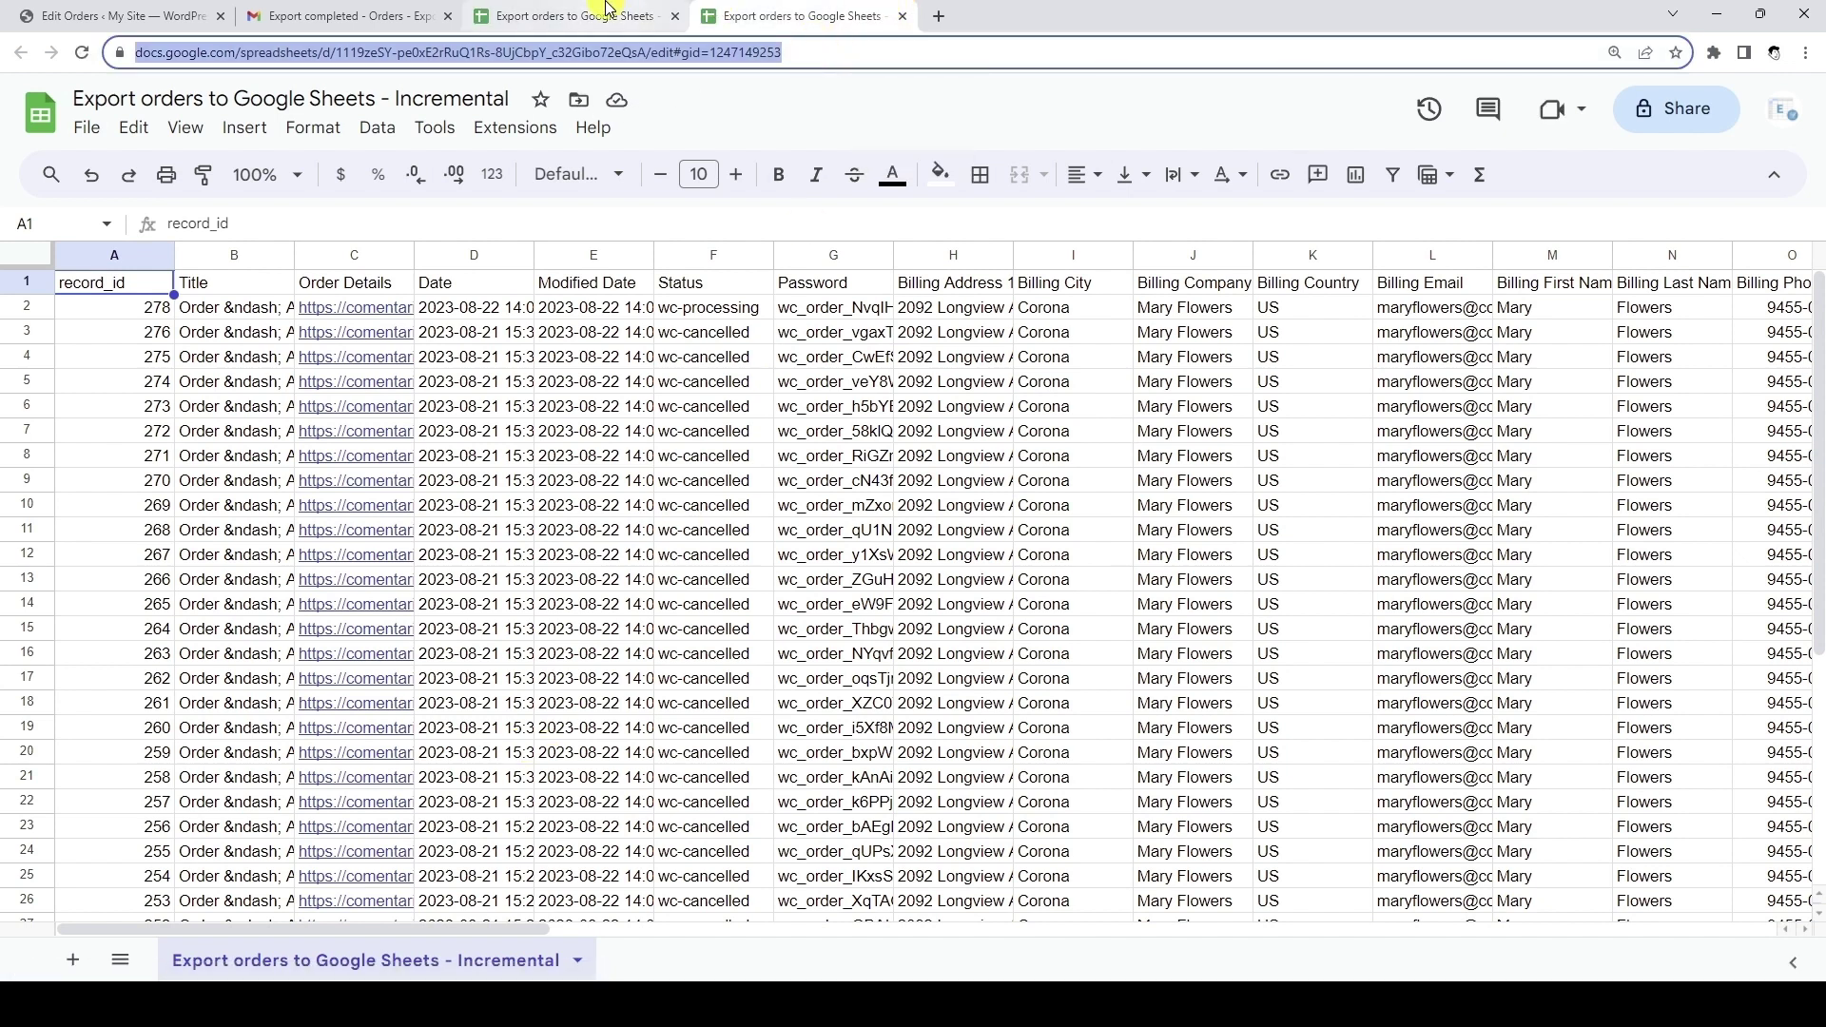
left_click(865, 55)
left_click(903, 16)
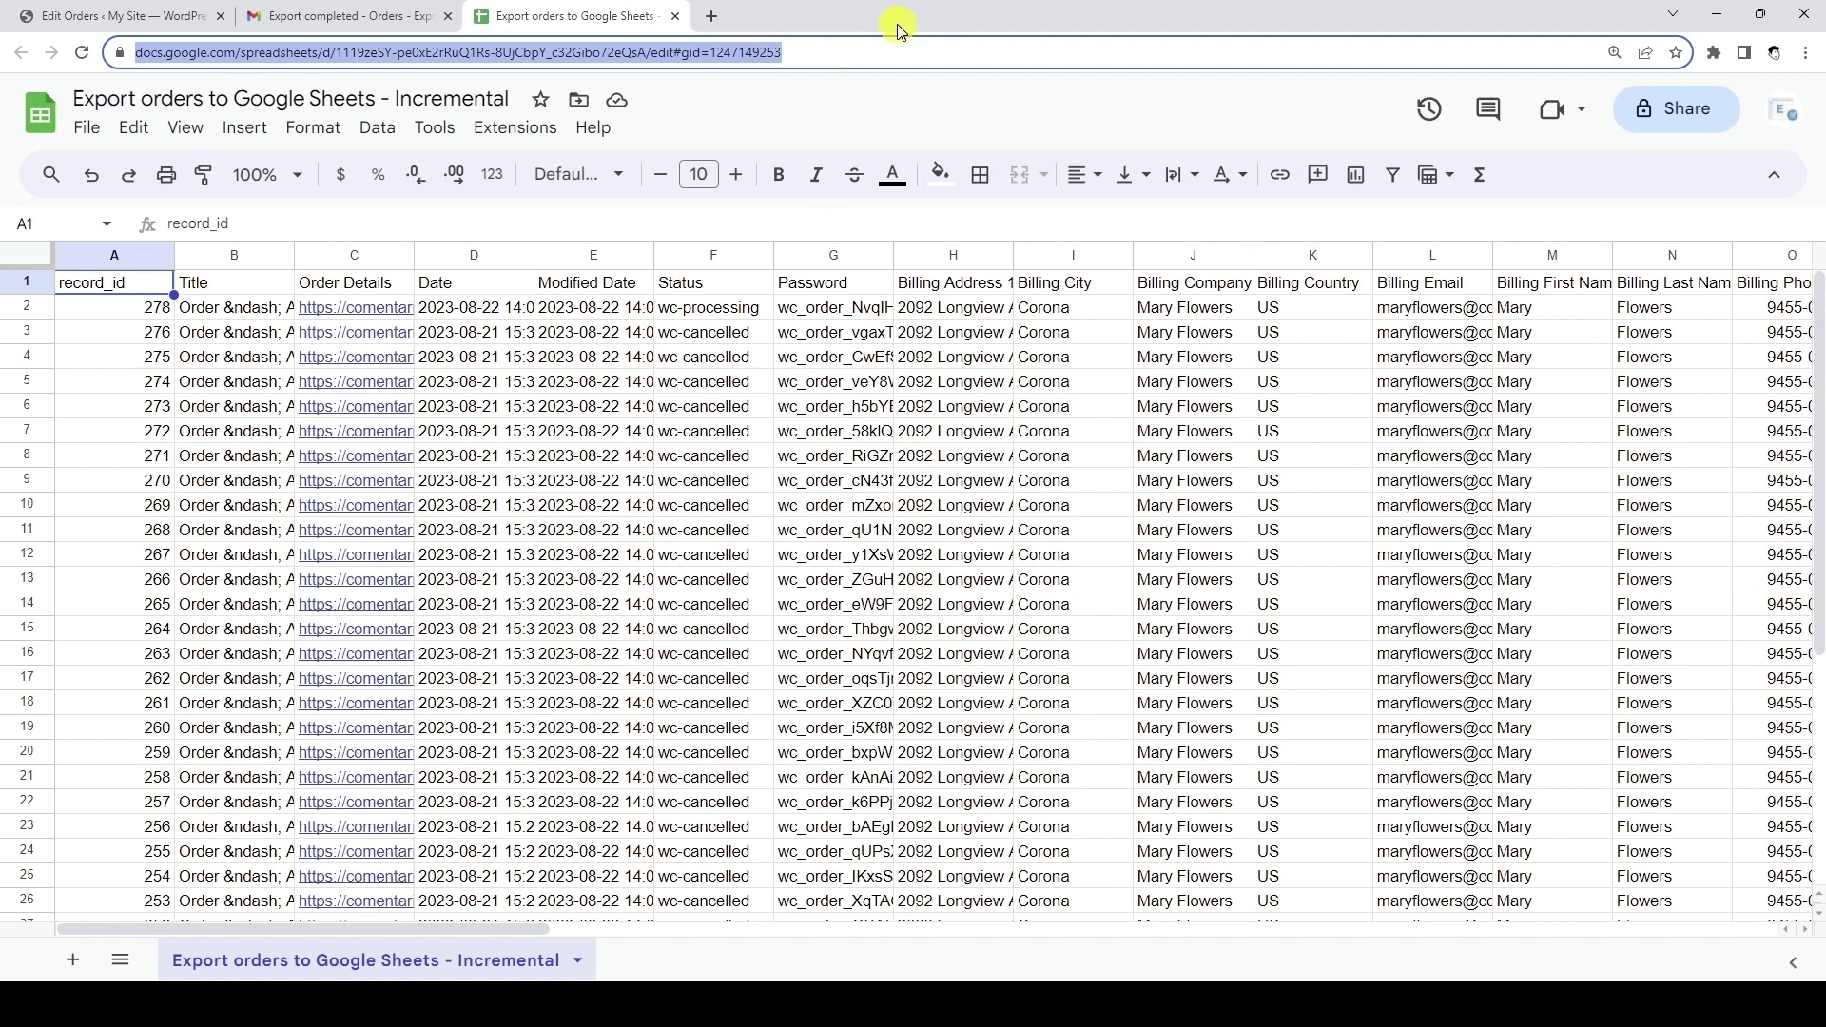
Examine the Status column in the incremental export sheet, comparing the appended orders in F38:F40 with the earlier ones in F2:F37
scroll(780, 409, "down", 5)
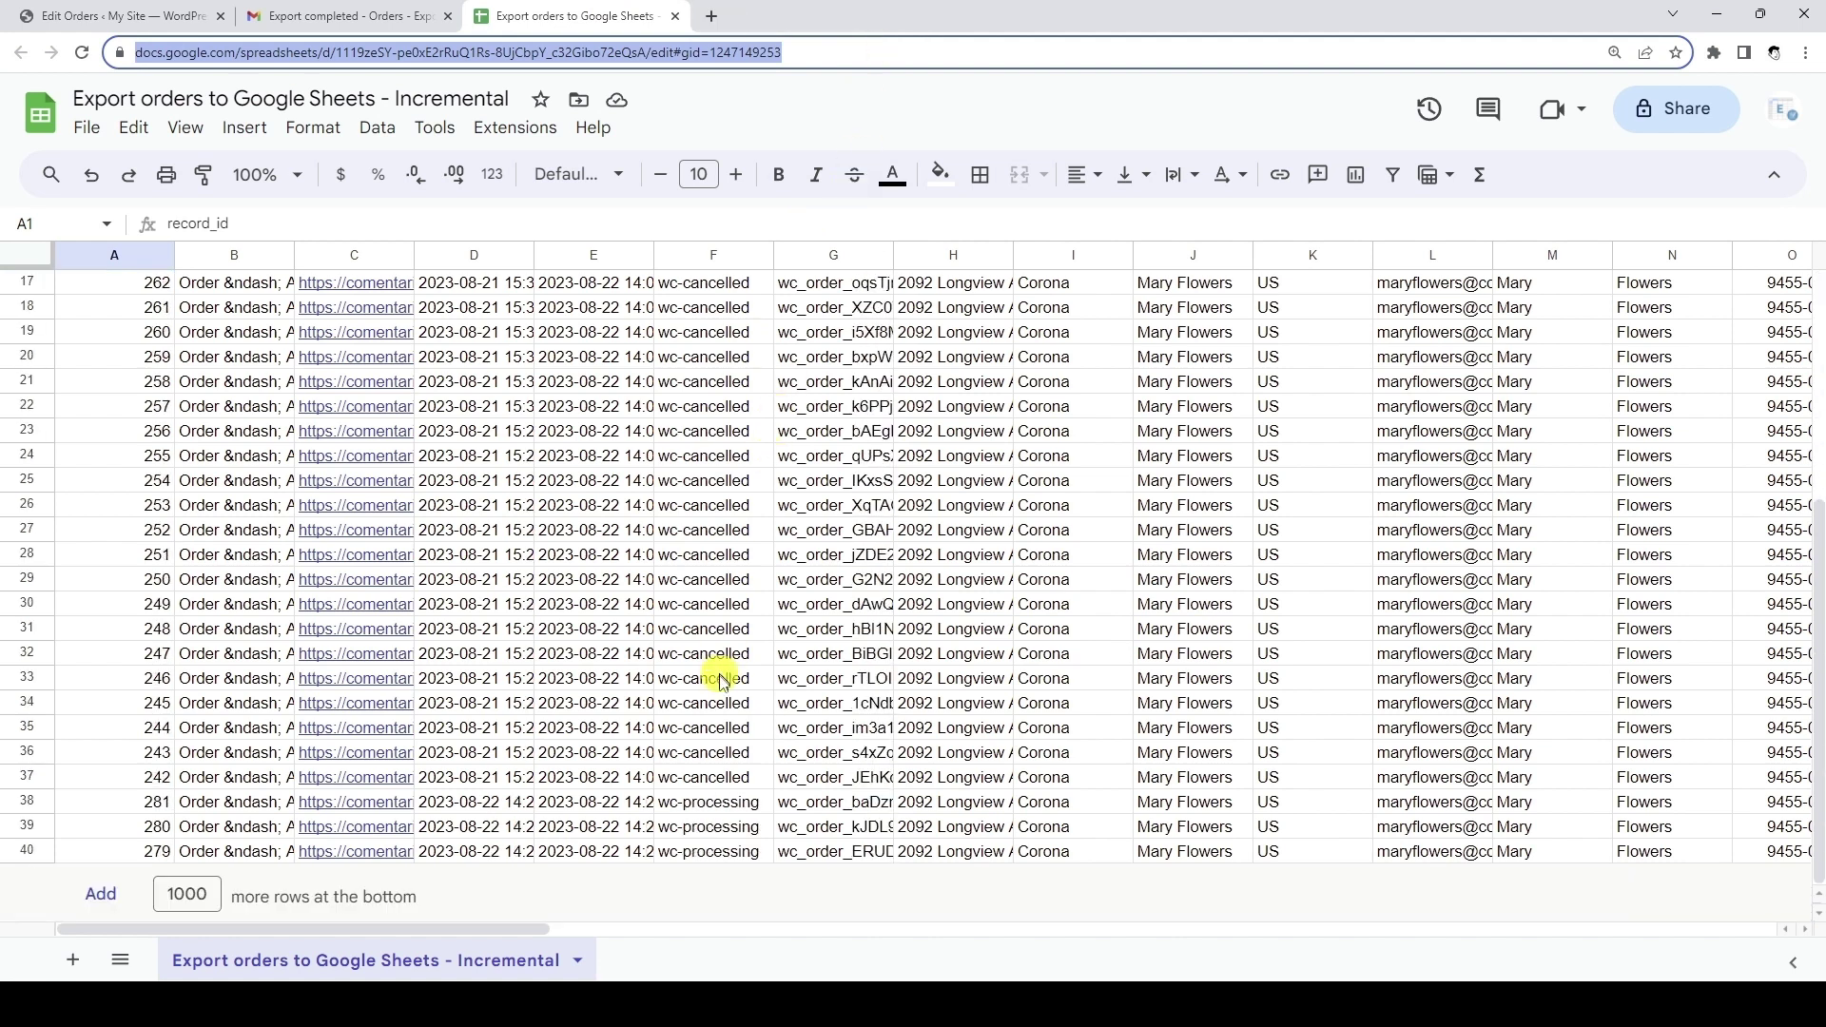
left_click(718, 802)
left_click_drag(718, 802, 707, 850)
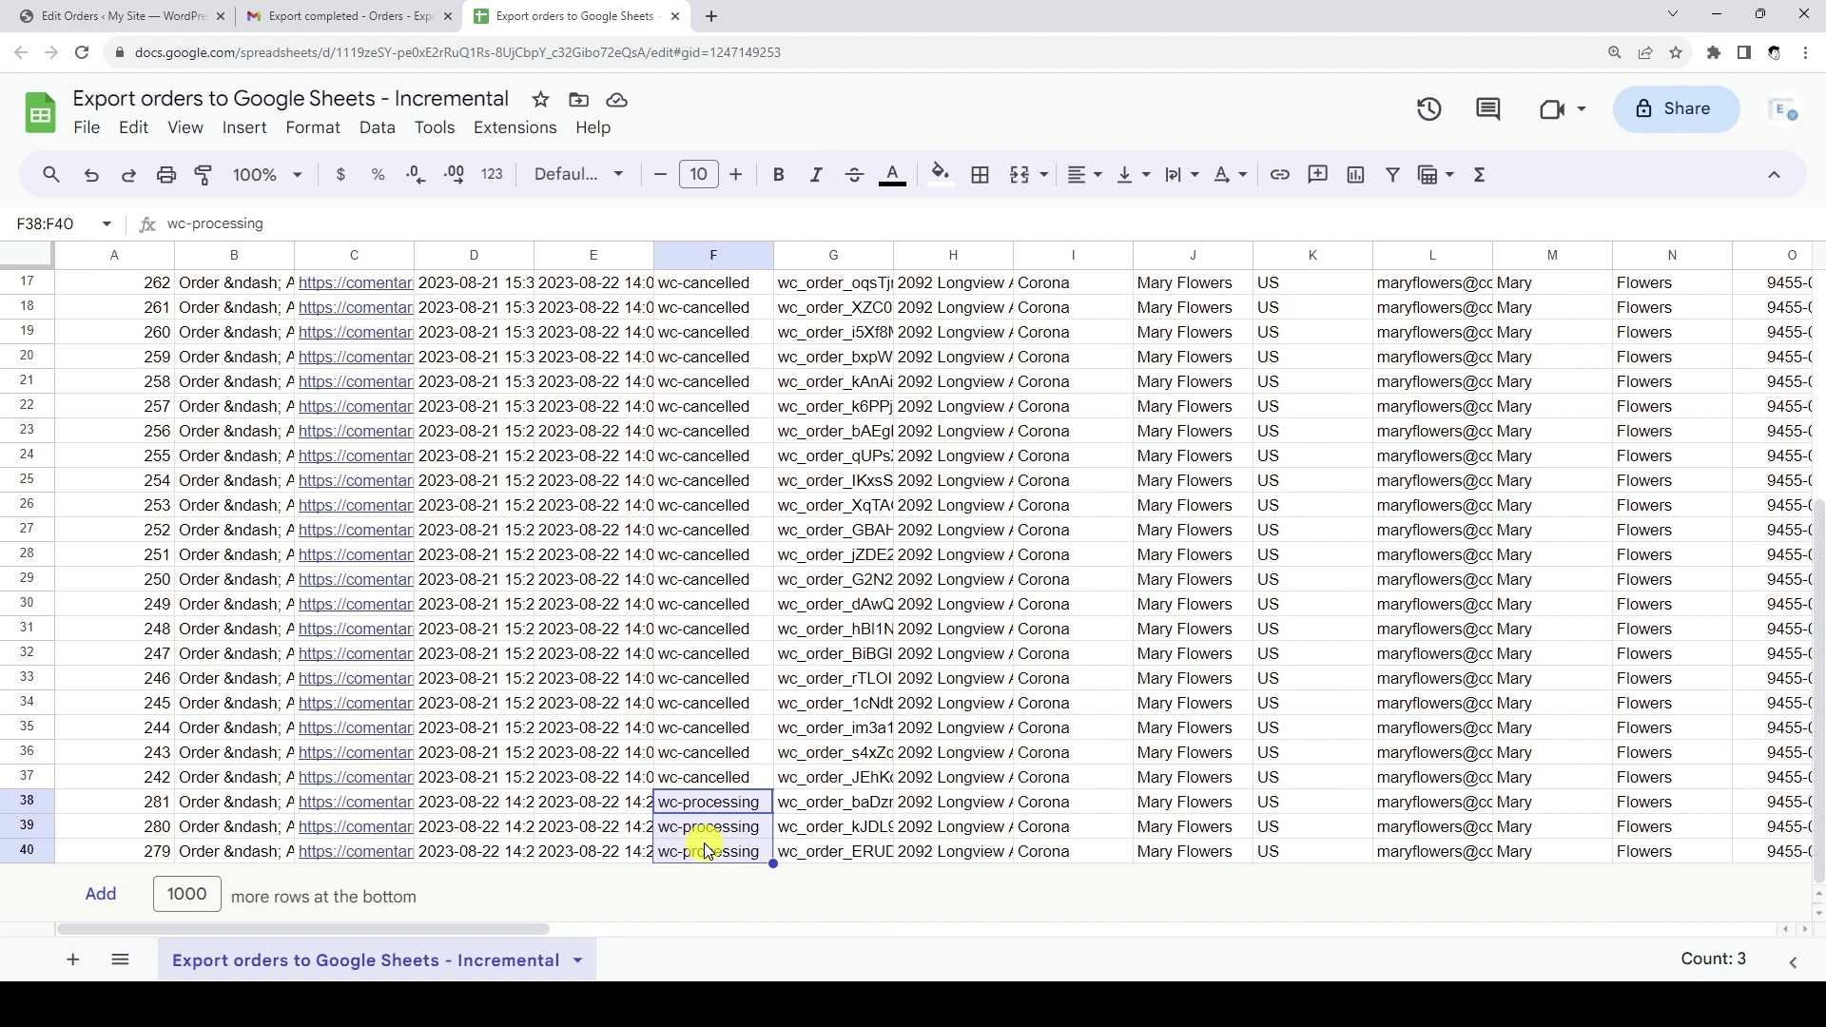
scroll(707, 849, "up", 5)
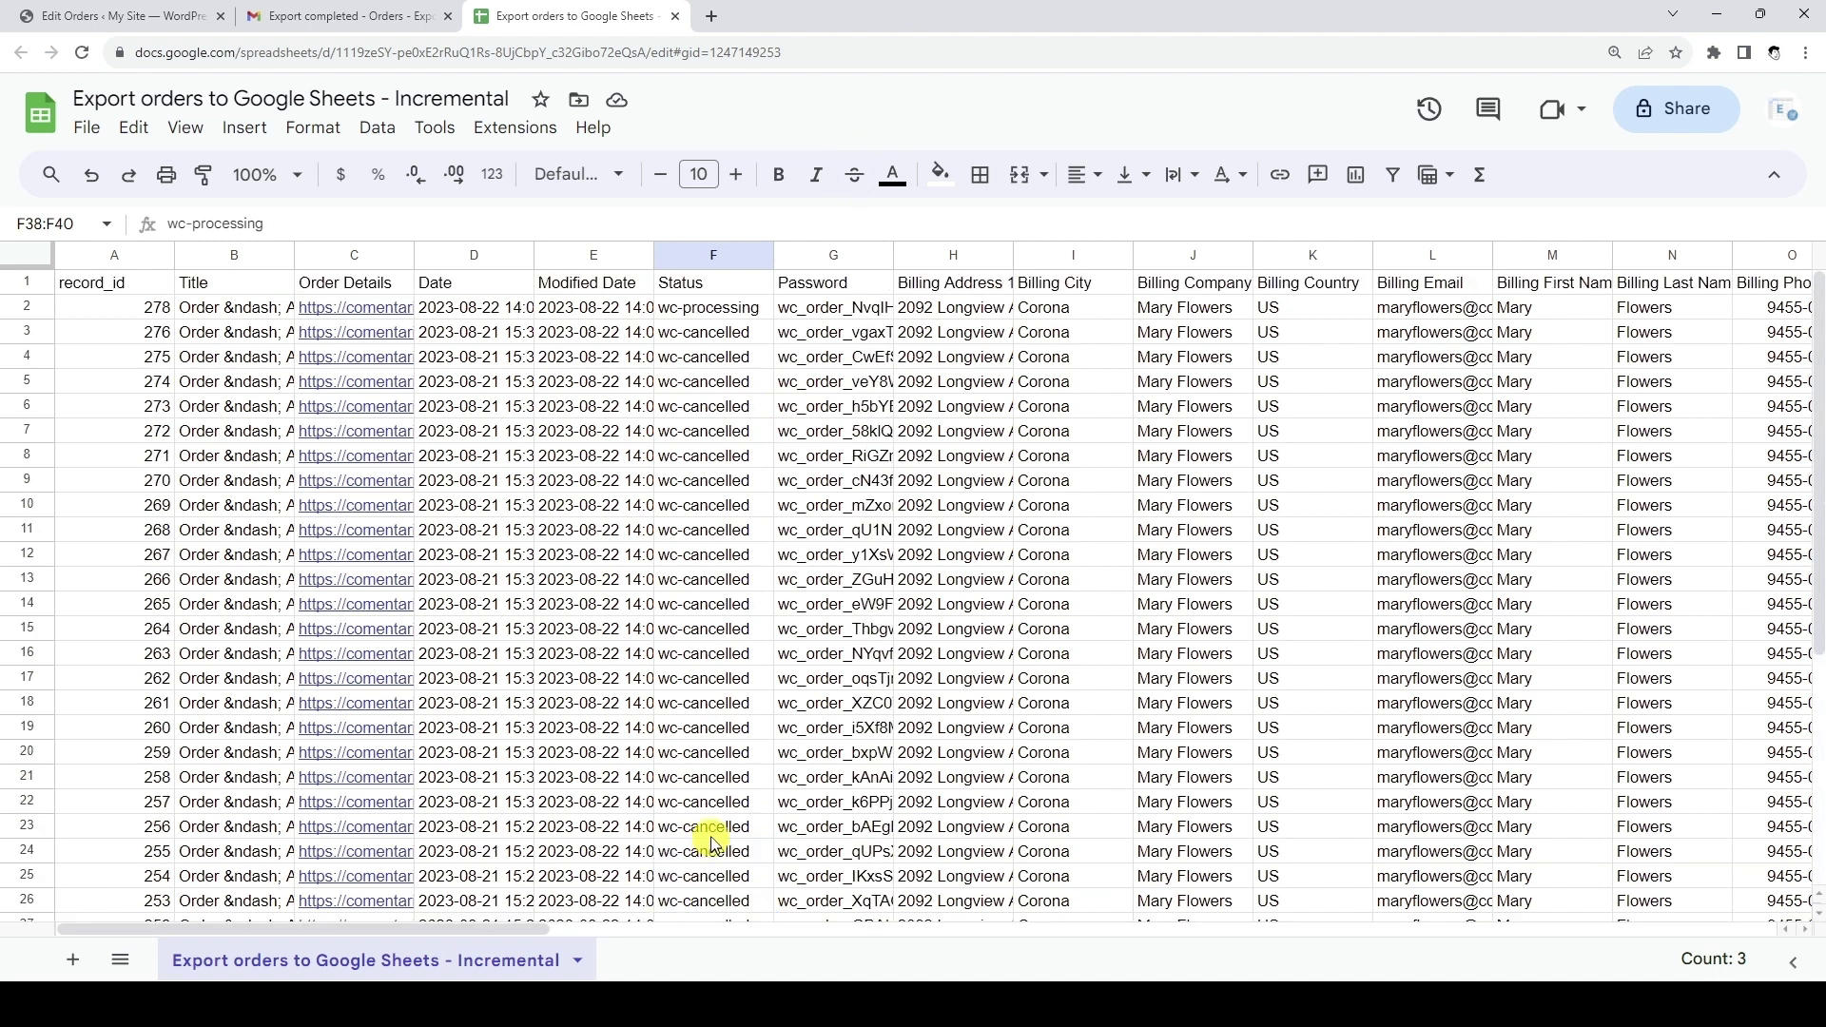
left_click_drag(742, 310, 730, 789)
scroll(738, 625, "down", 4)
scroll(730, 789, "down", 1)
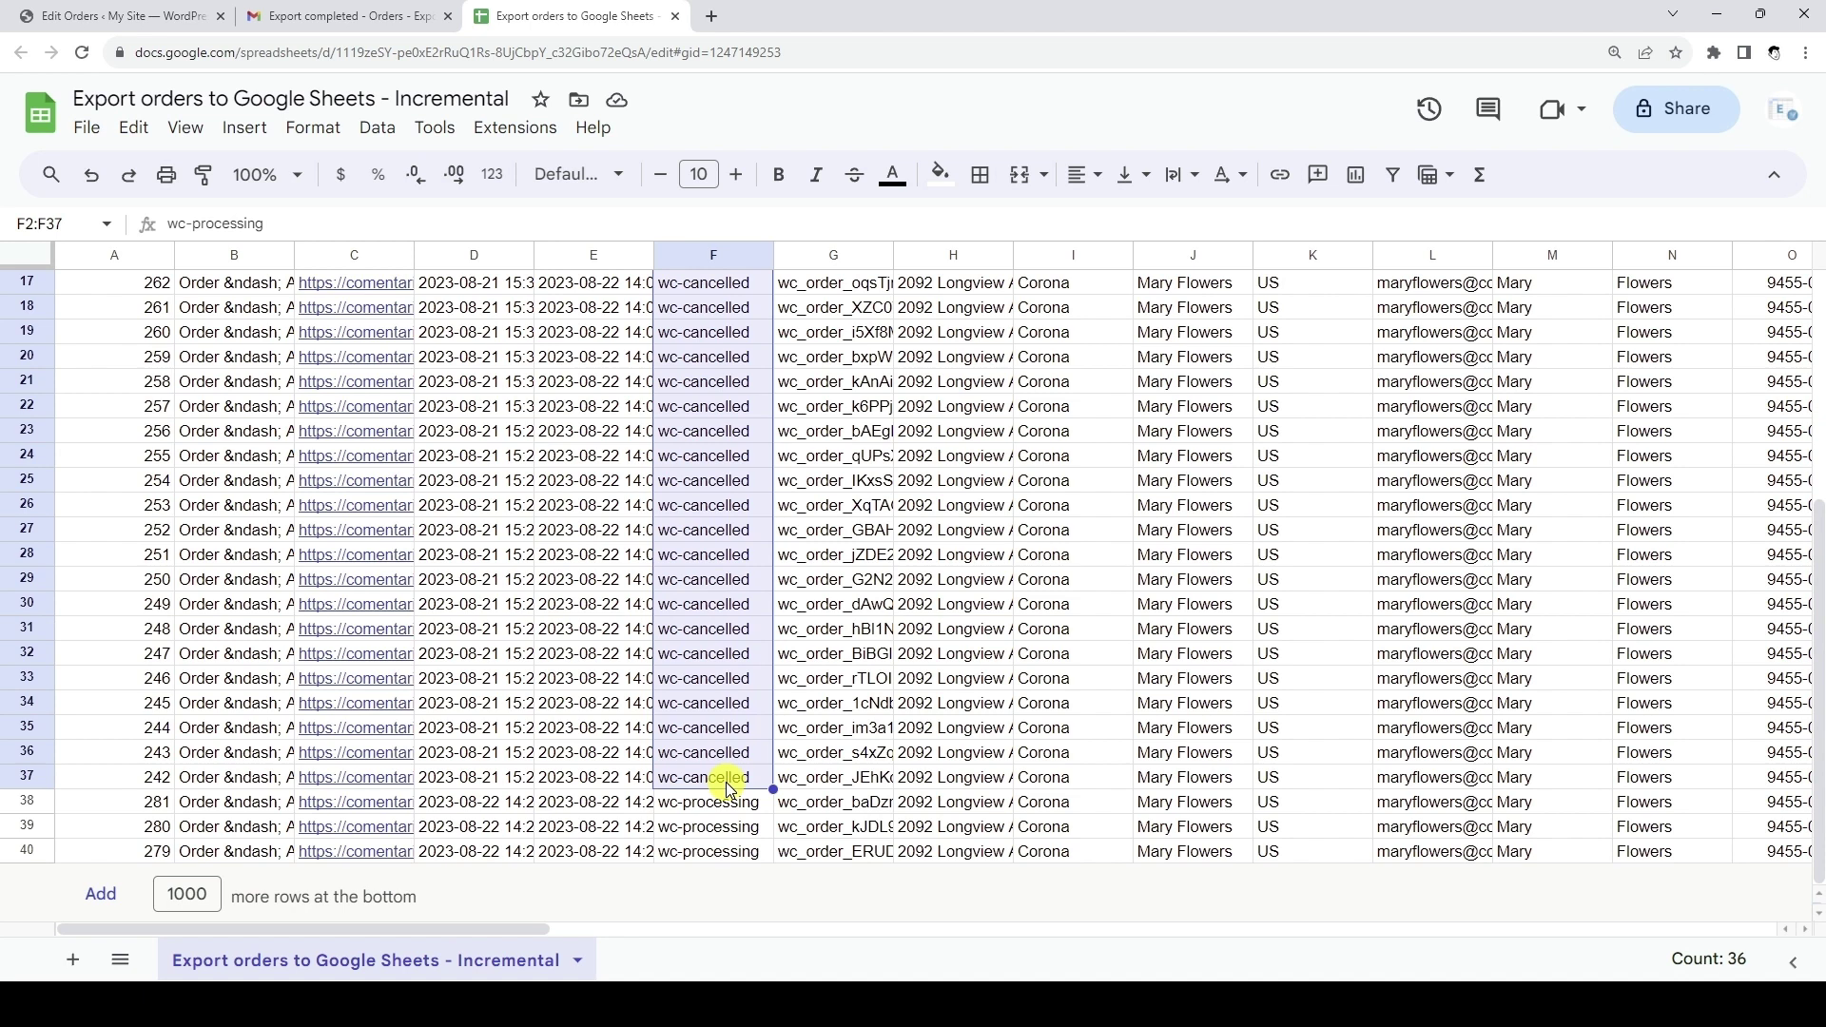
scroll(725, 777, "up", 5)
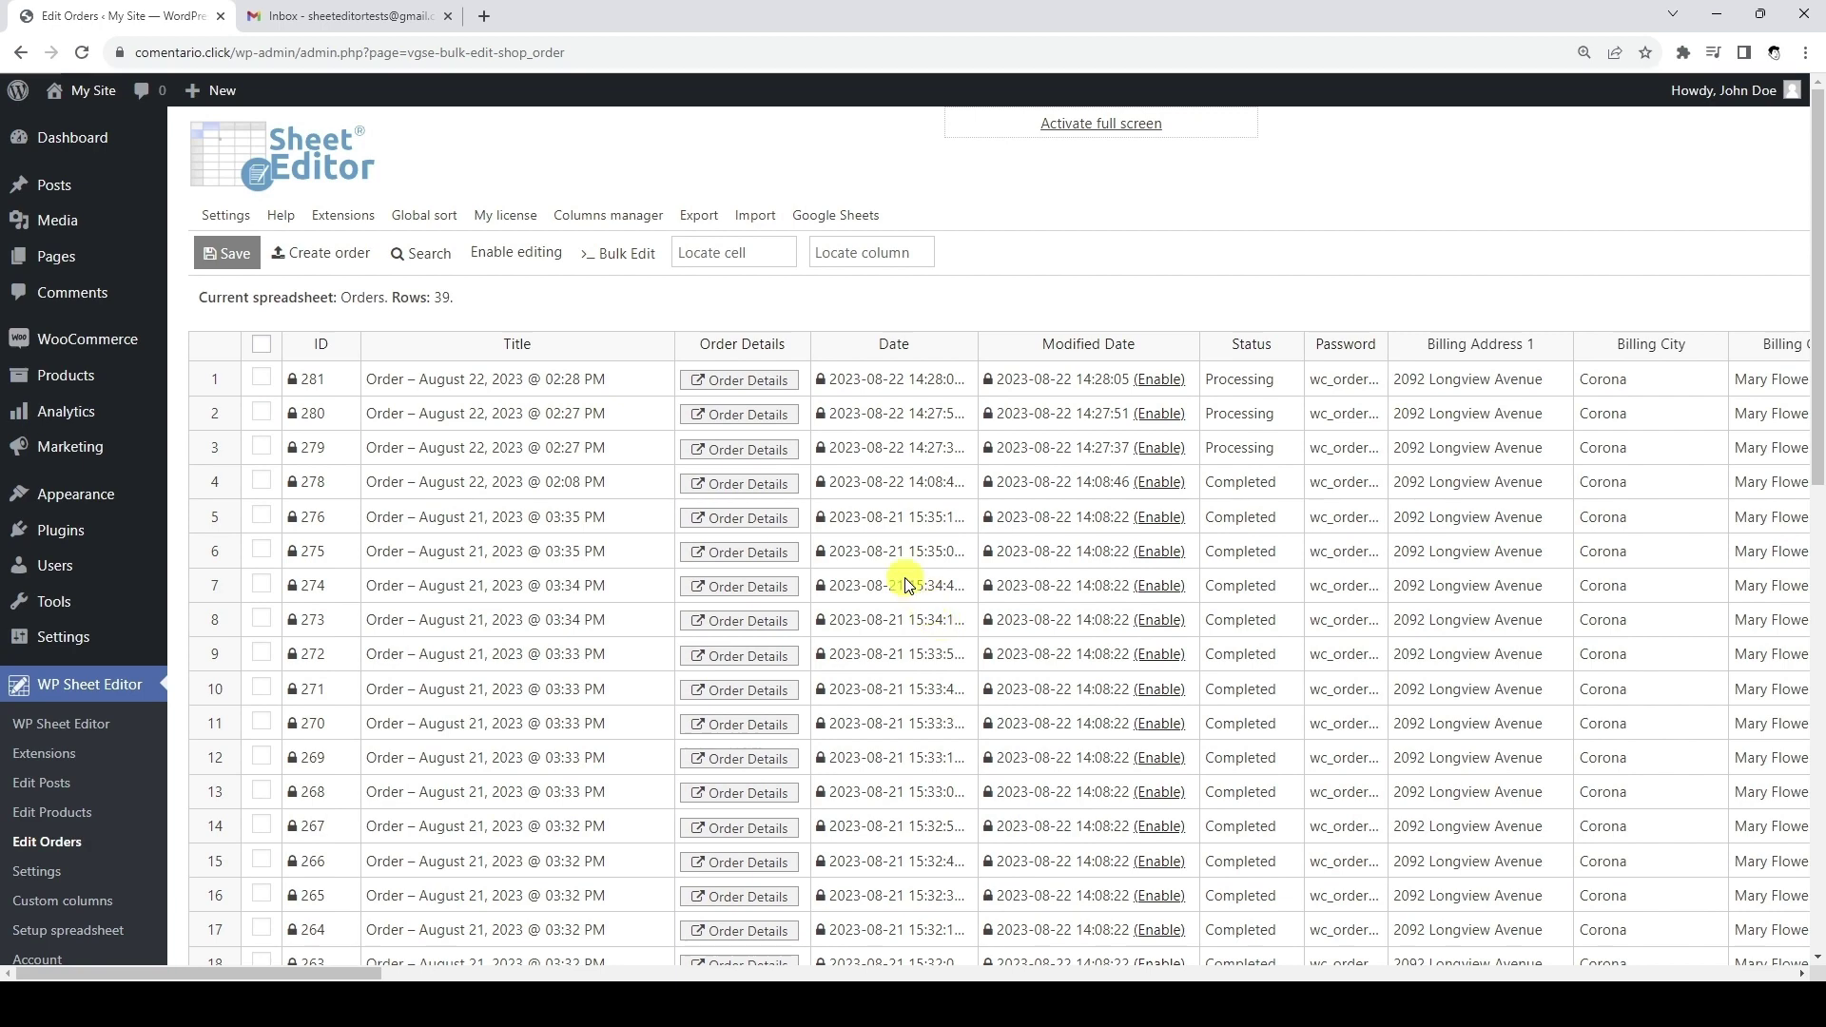
Set up an export of the orders' active columns for Google Sheets, named "Export WooCommerce orders - Real time"
left_click(701, 223)
left_click(701, 217)
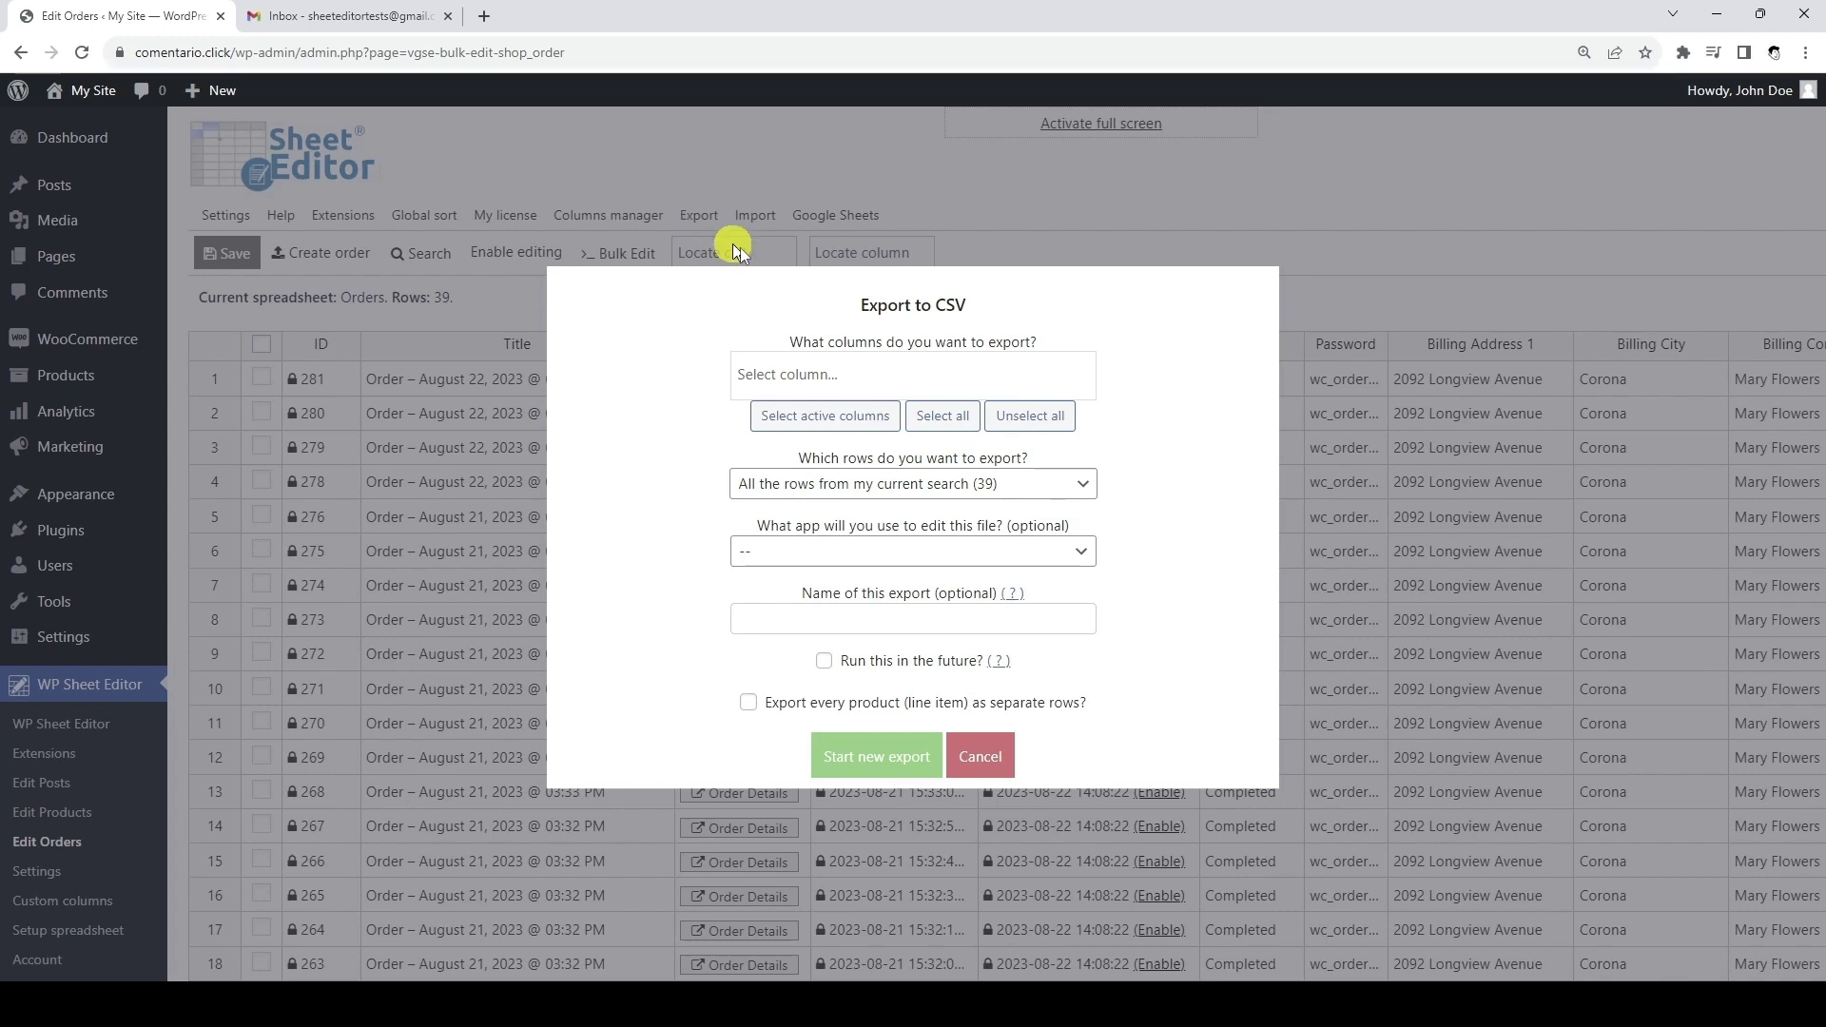
left_click(825, 416)
scroll(829, 419, "down", 5)
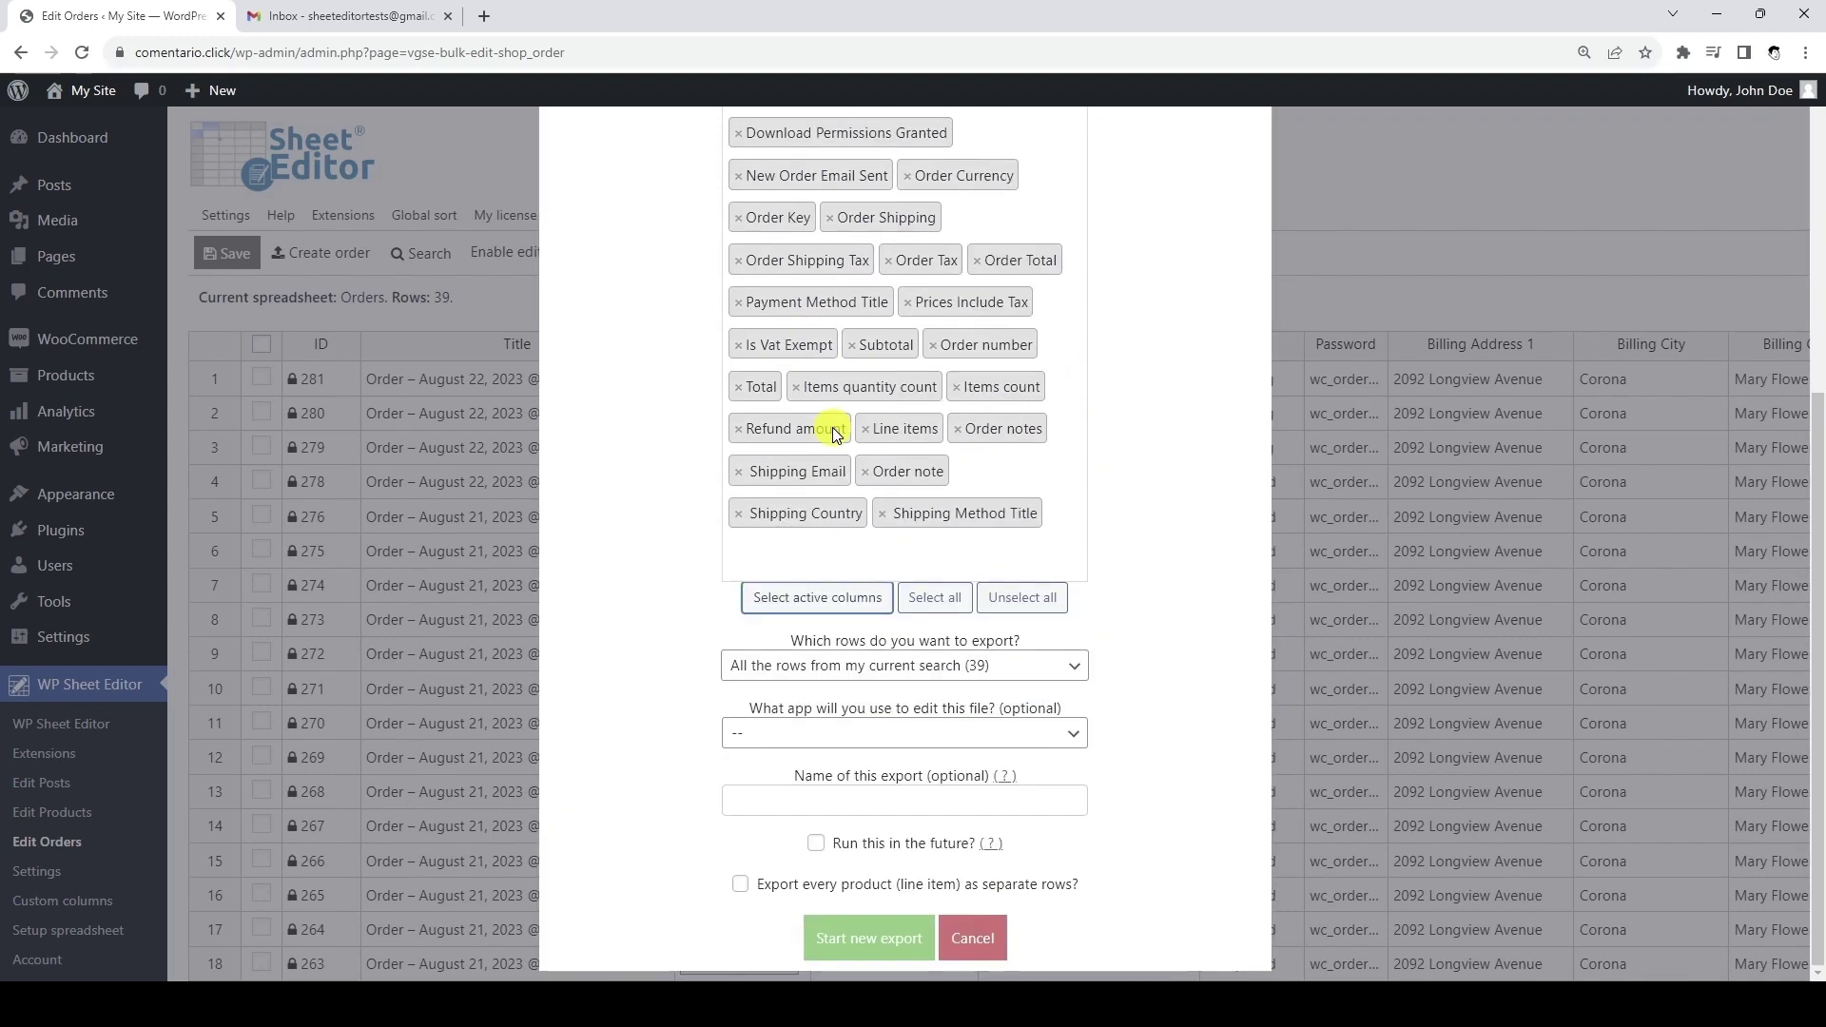
left_click(967, 733)
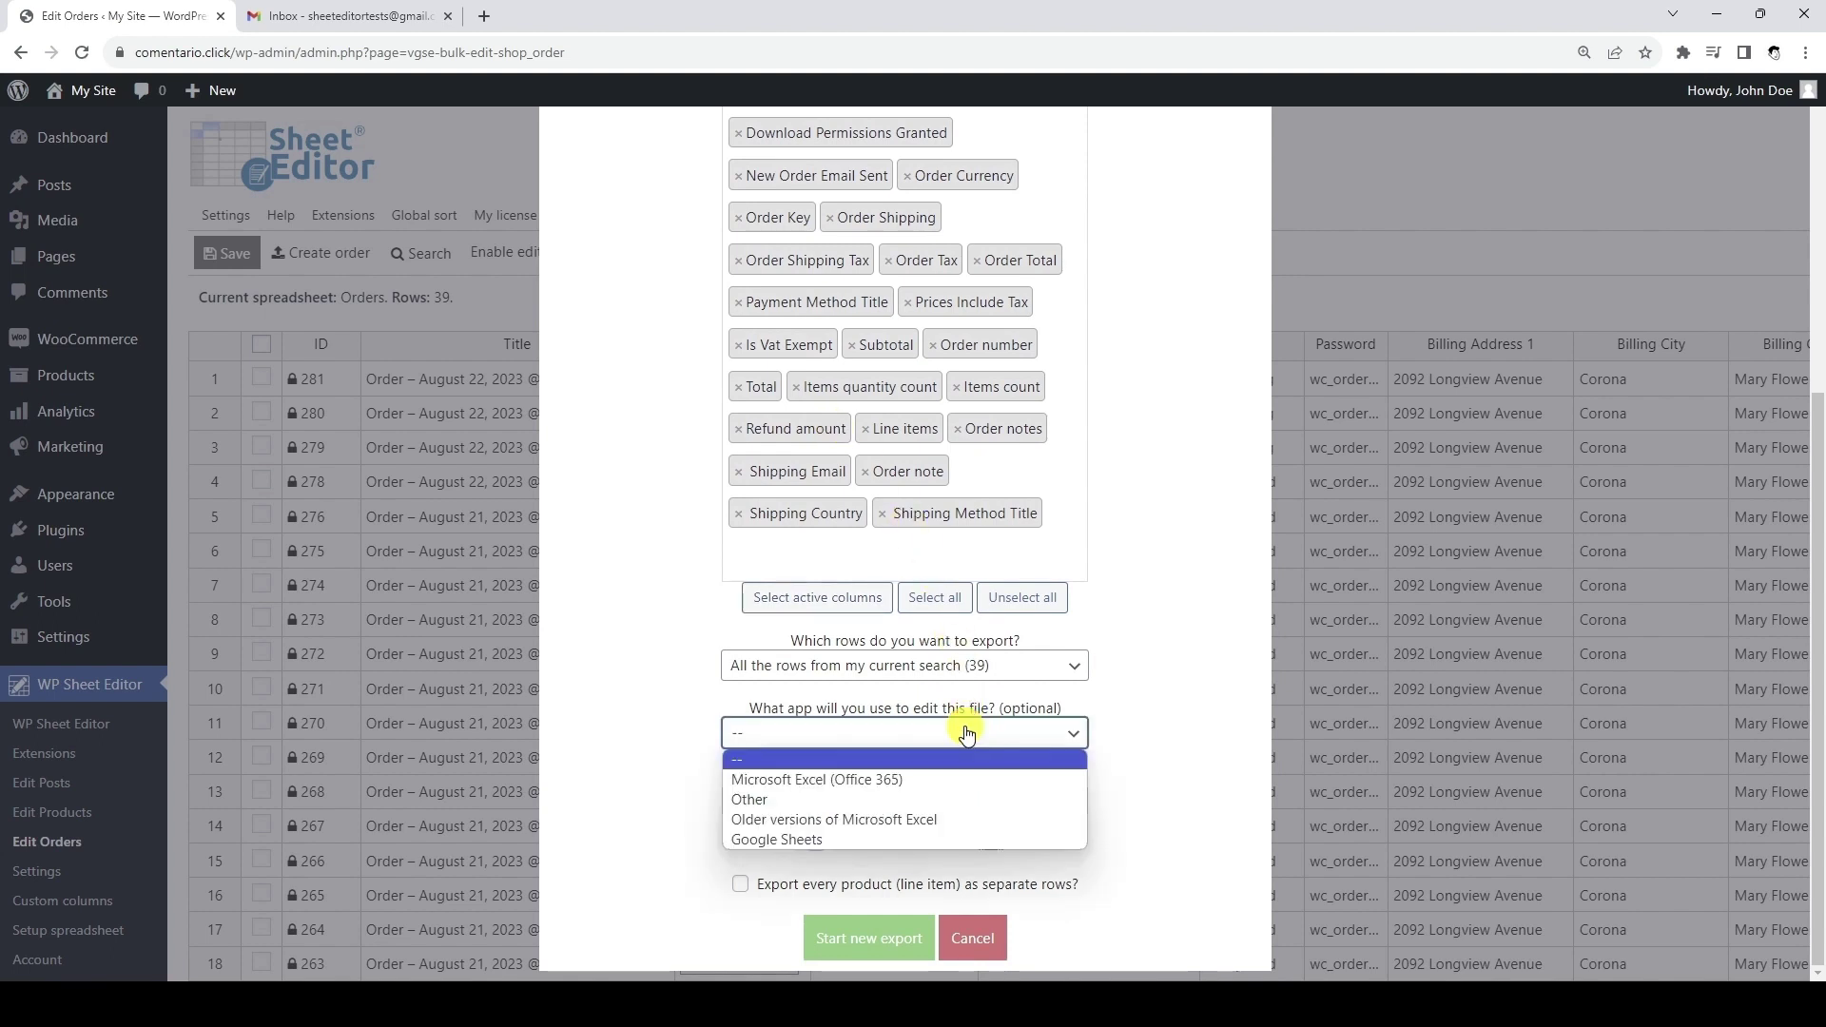
left_click(933, 838)
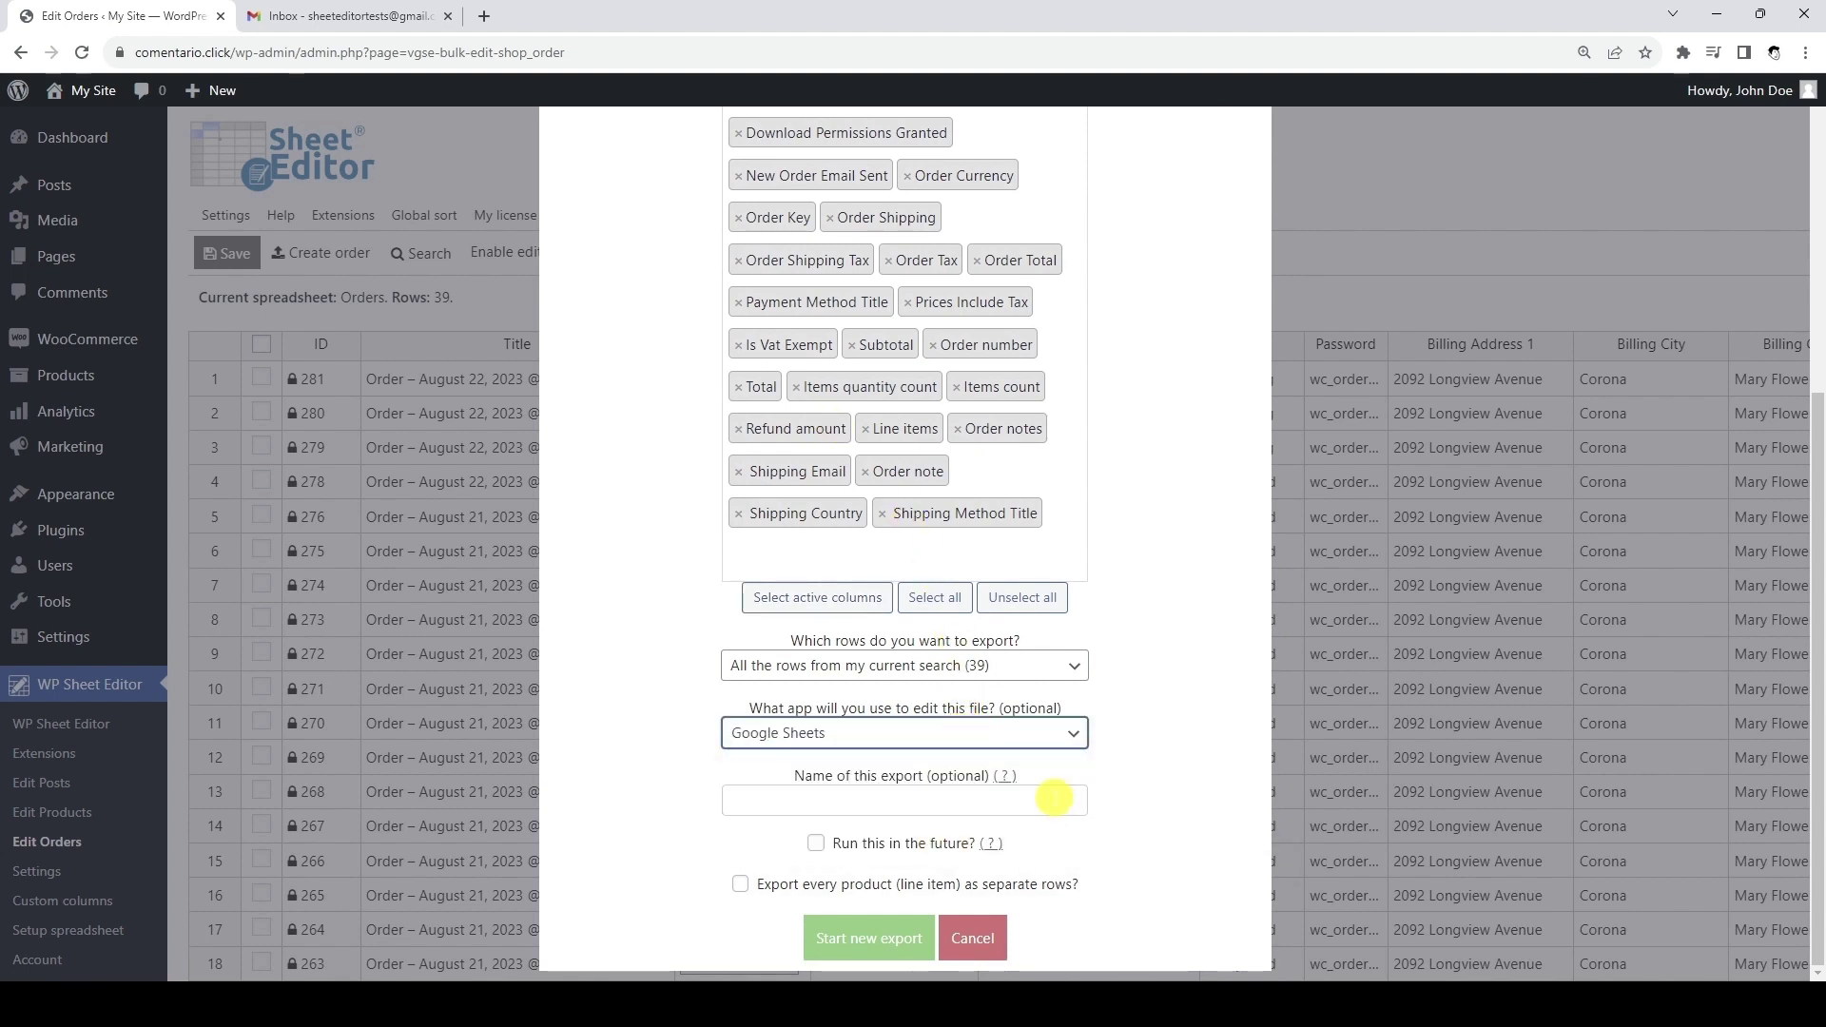
left_click(1052, 800)
type("Export WooCommerce order")
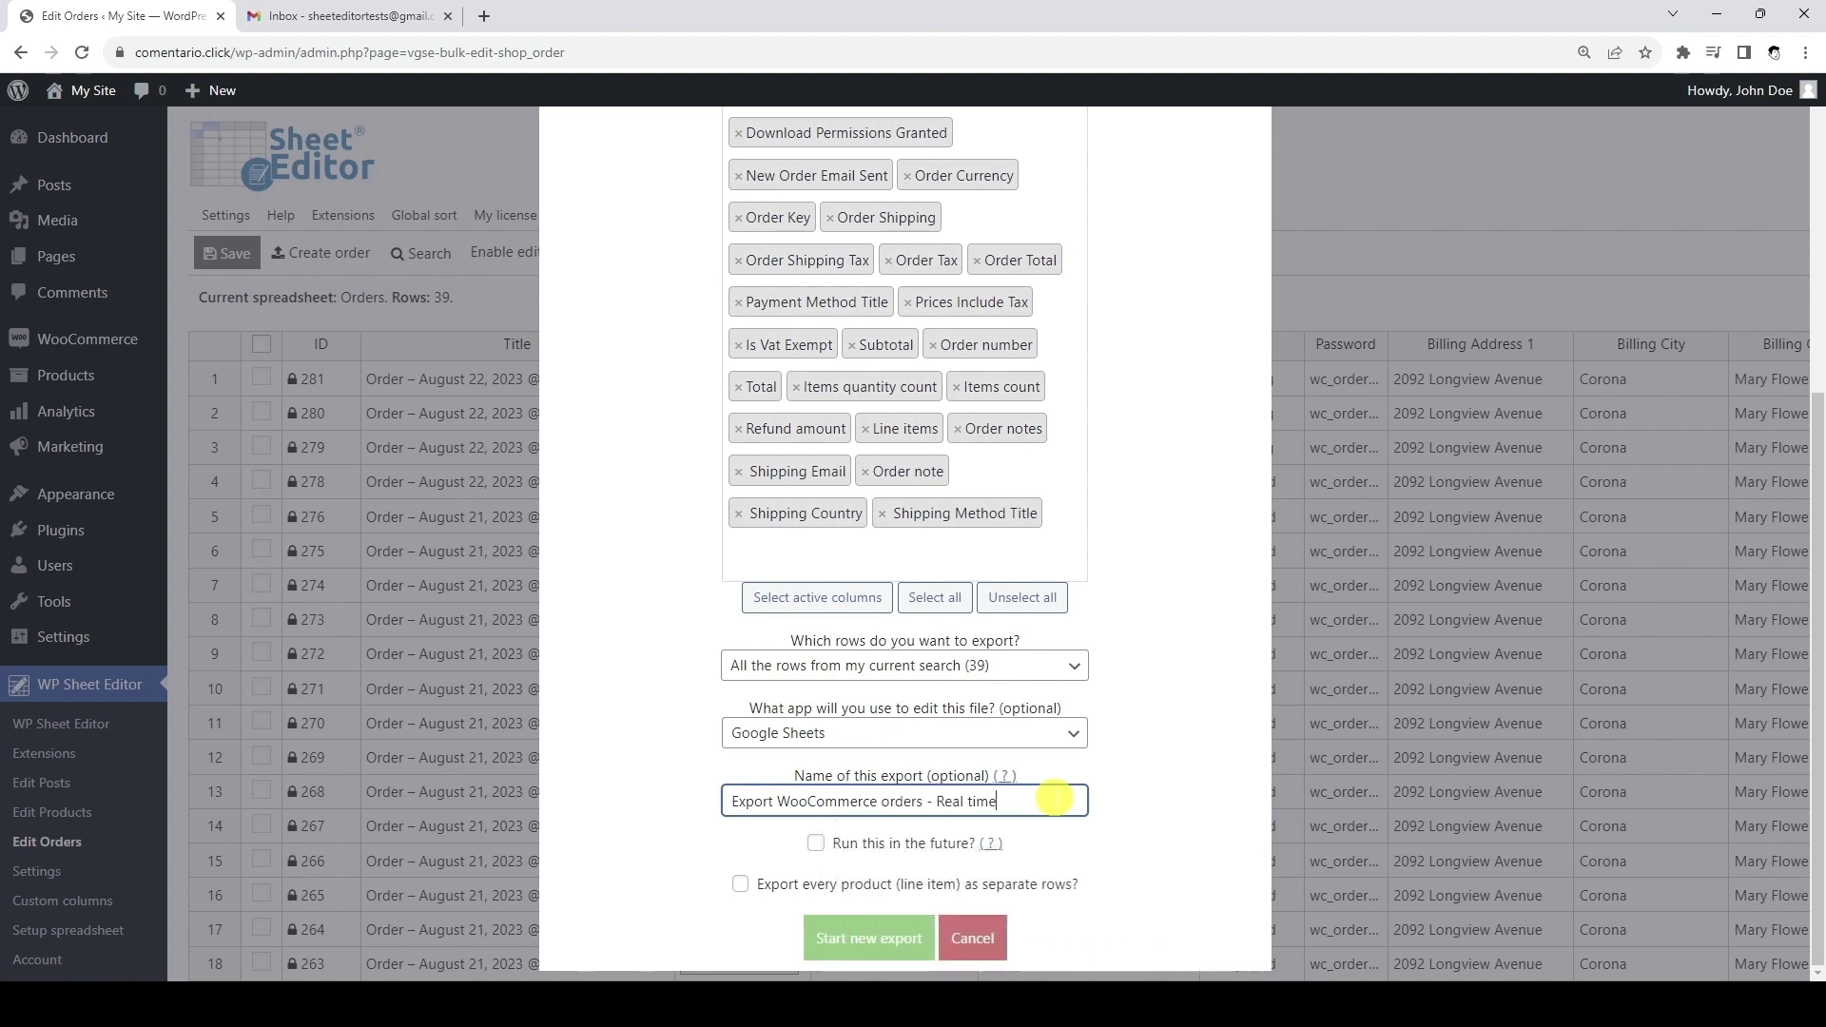
type("s - Real time")
Schedule the export to run in the future, on 08/22/2023 at 03:25:00 PM
left_click(815, 844)
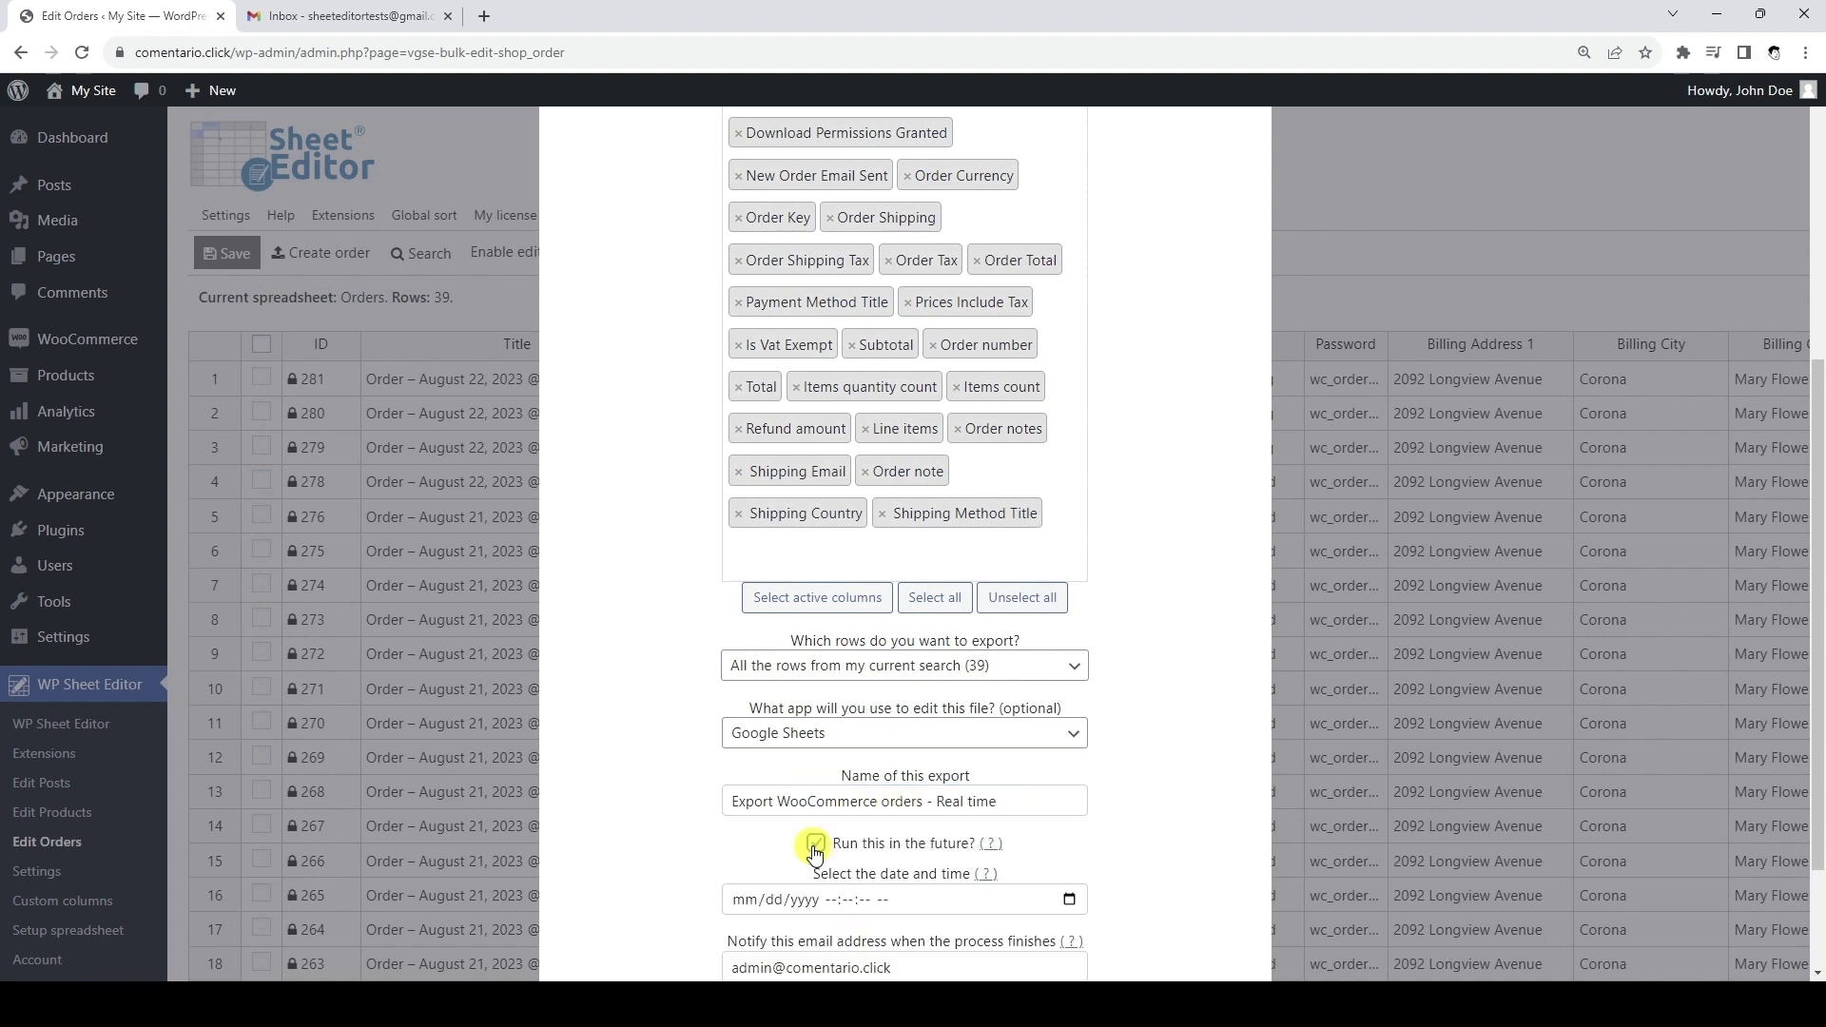
scroll(815, 854, "down", 2)
left_click(1069, 731)
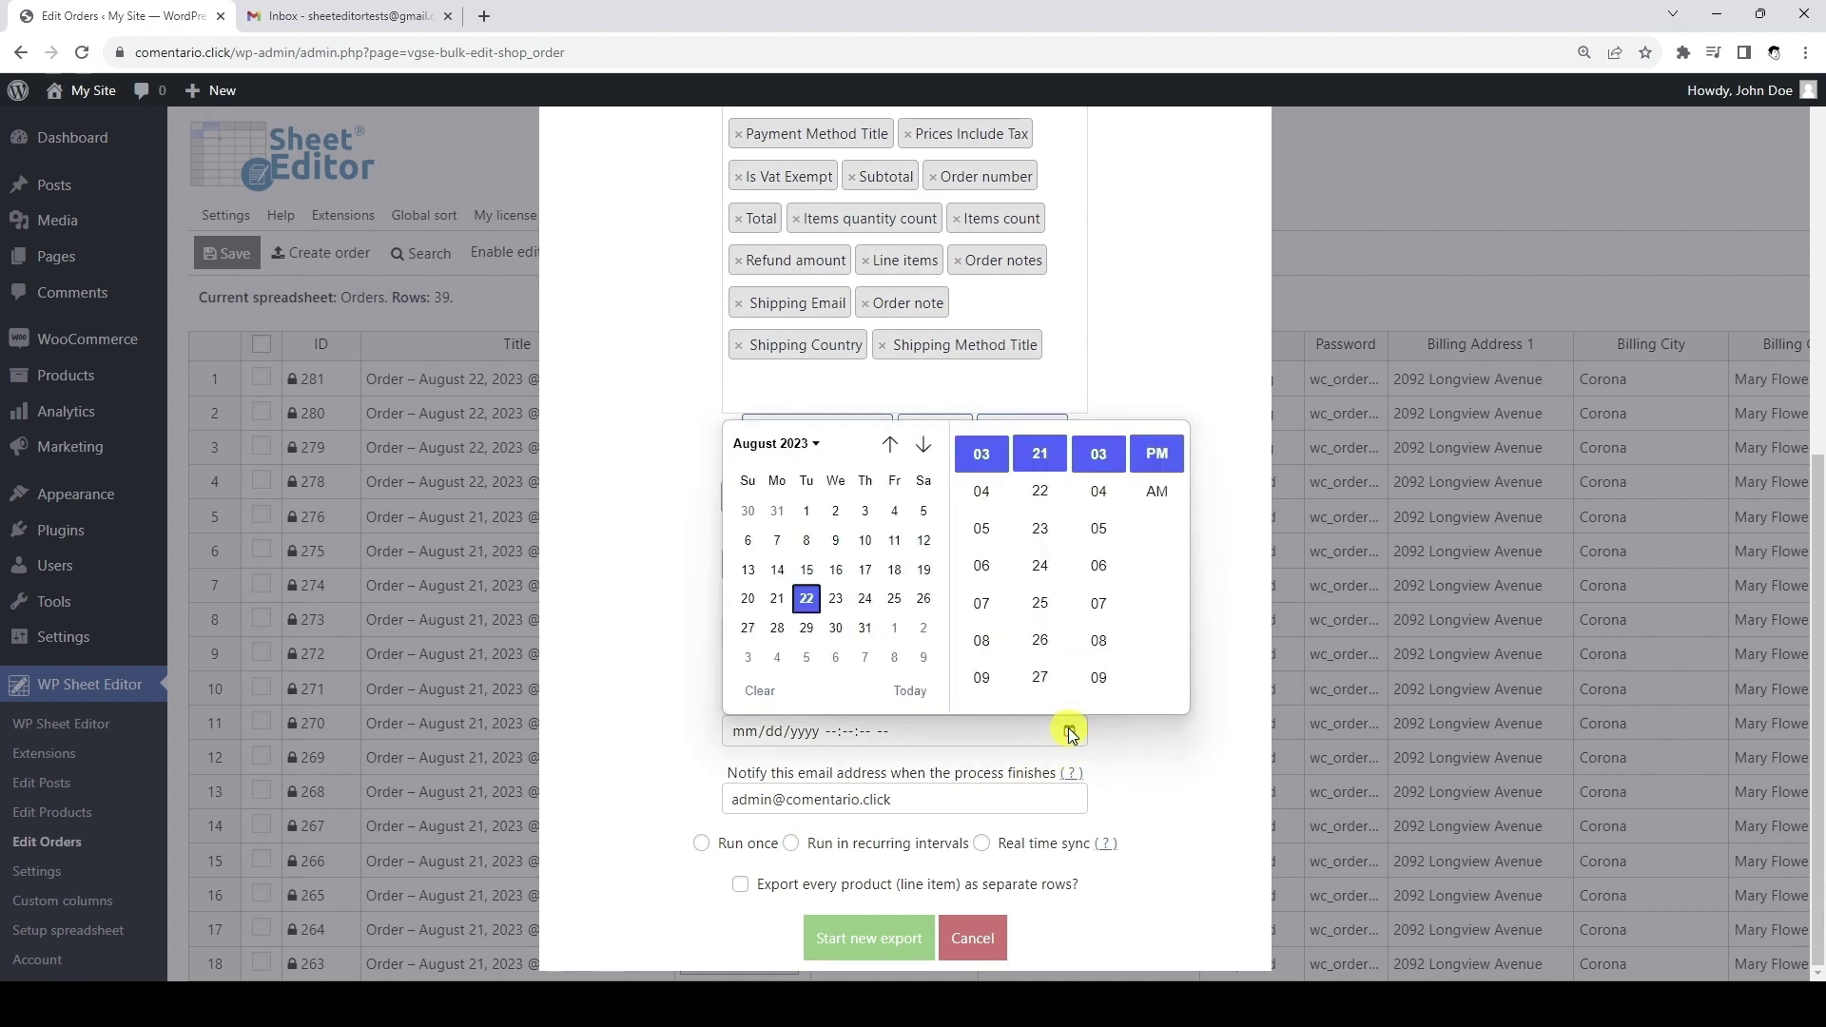
left_click(1061, 606)
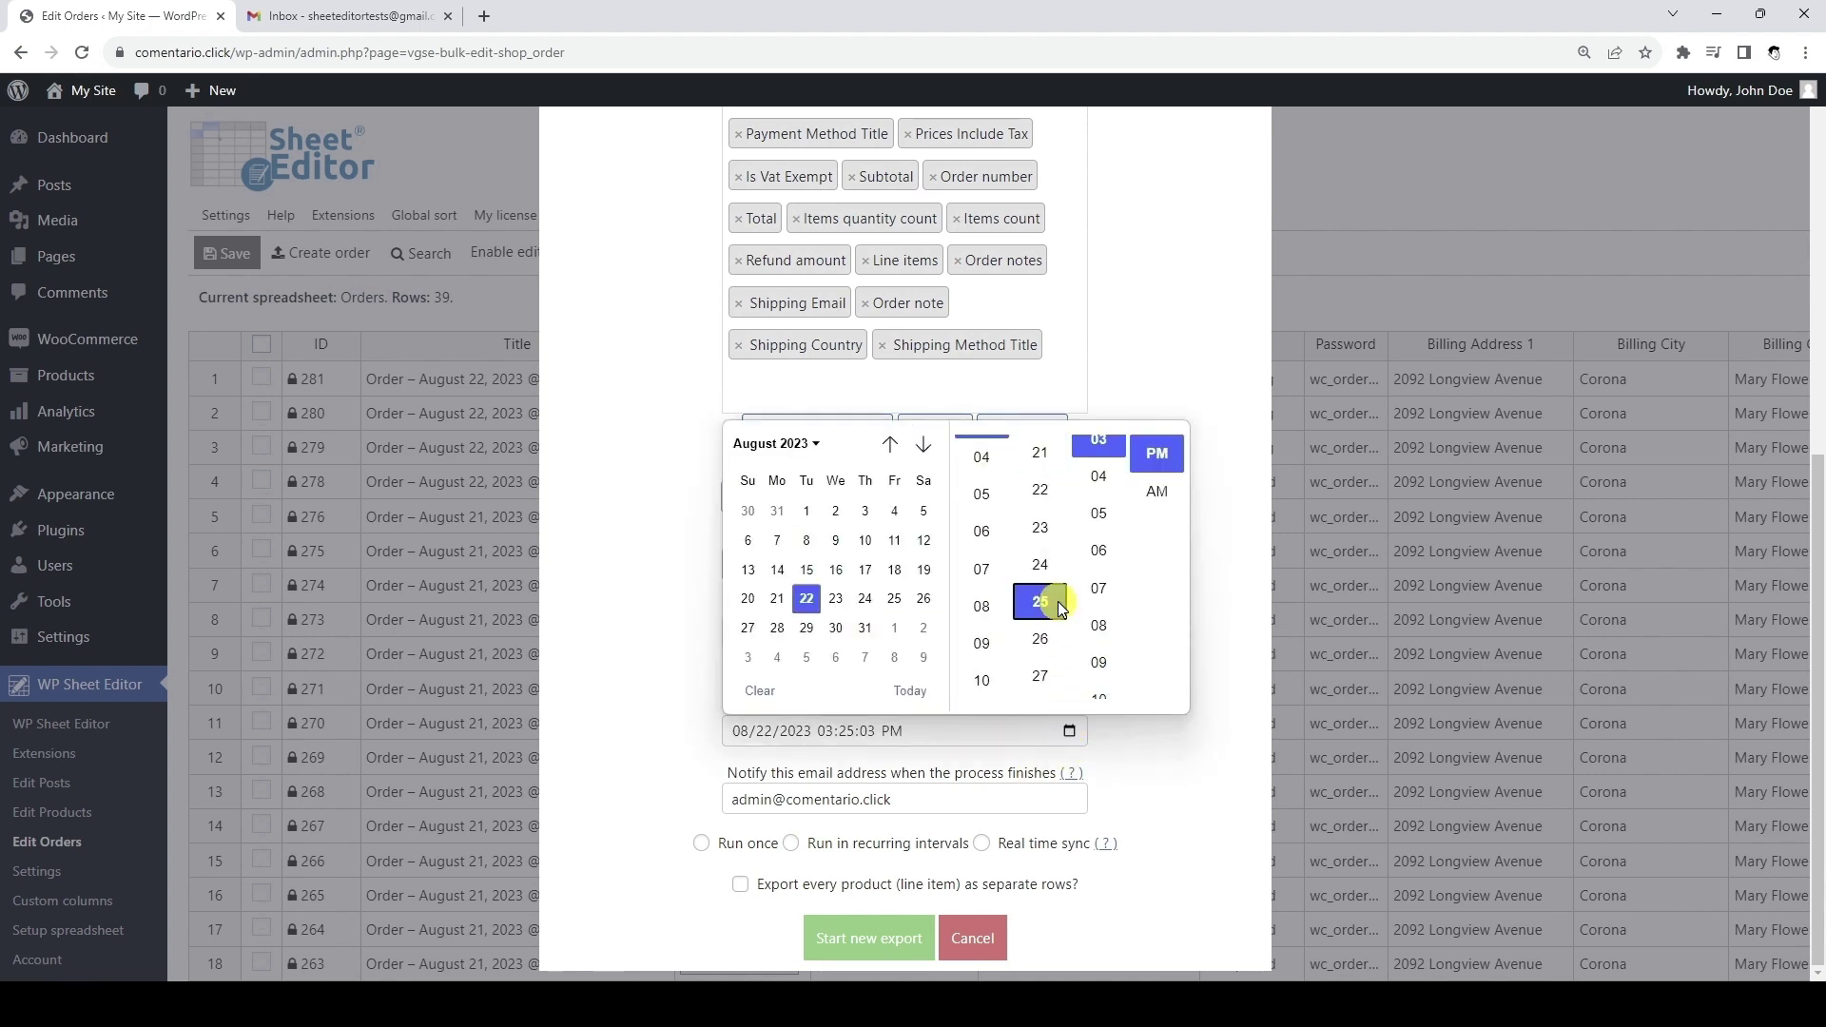
scroll(1099, 592, "up", 3)
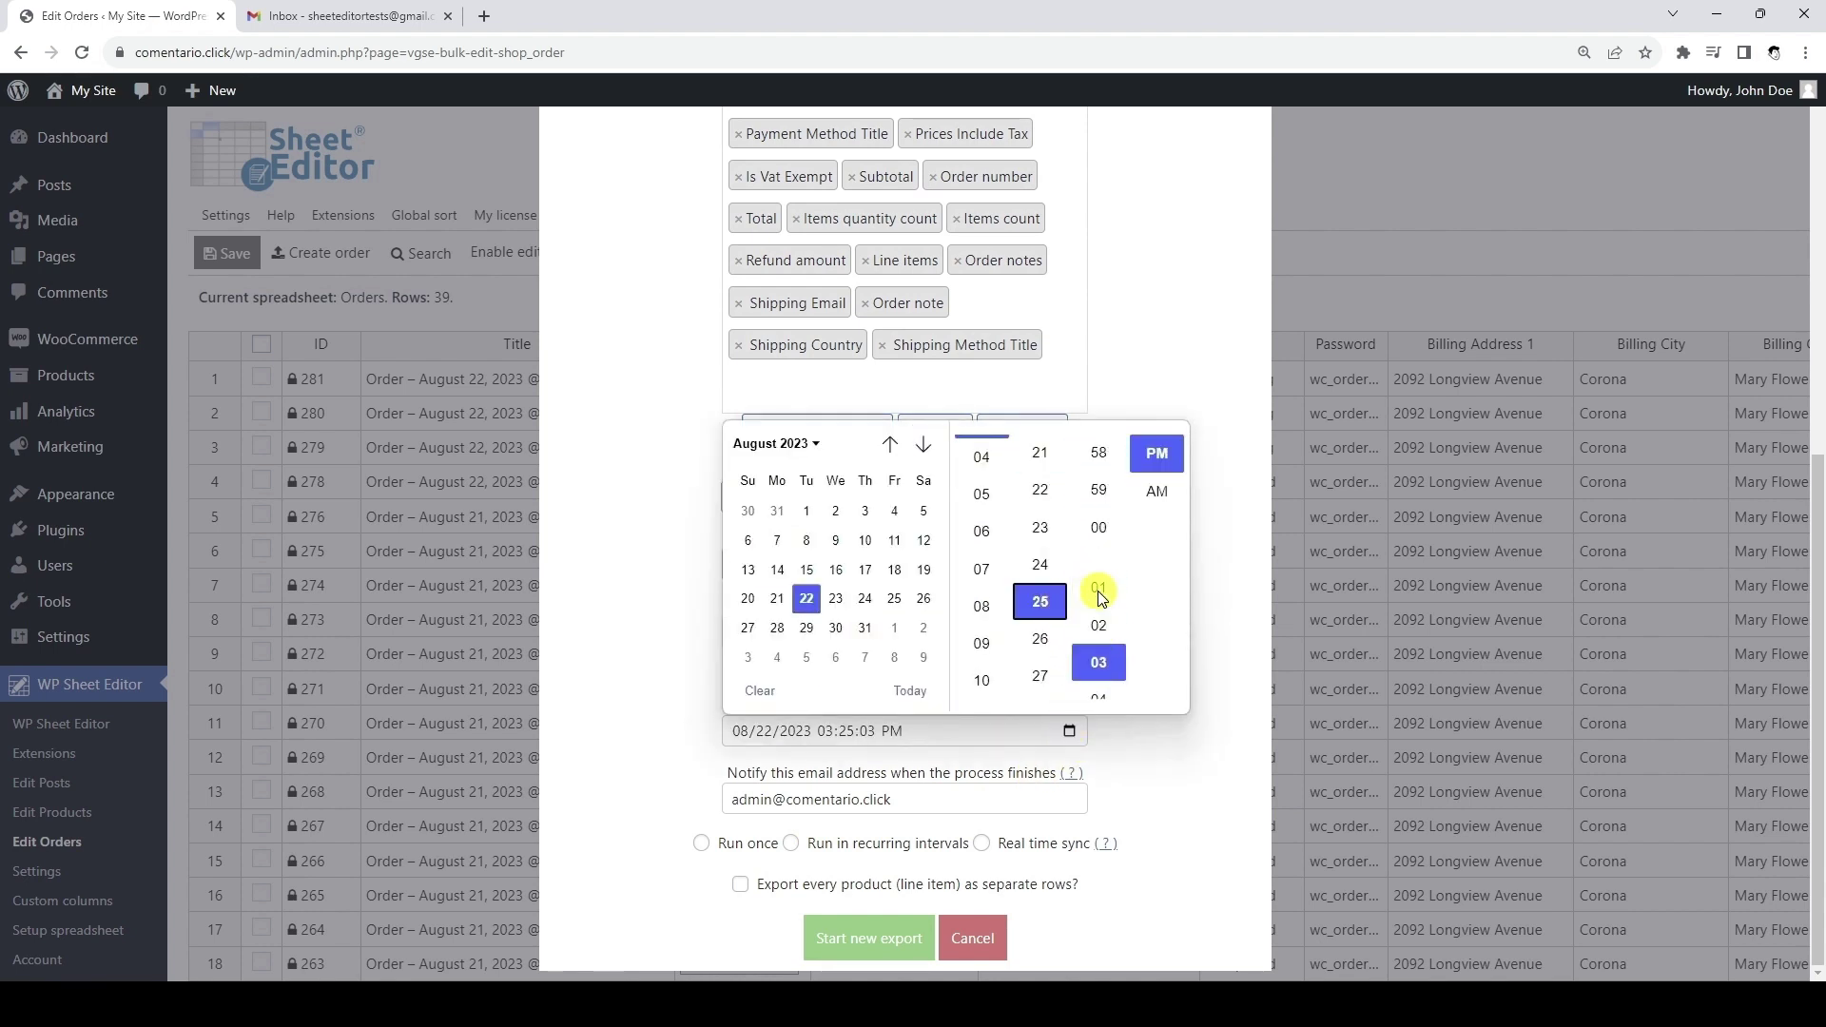
left_click(1103, 540)
left_click(1228, 456)
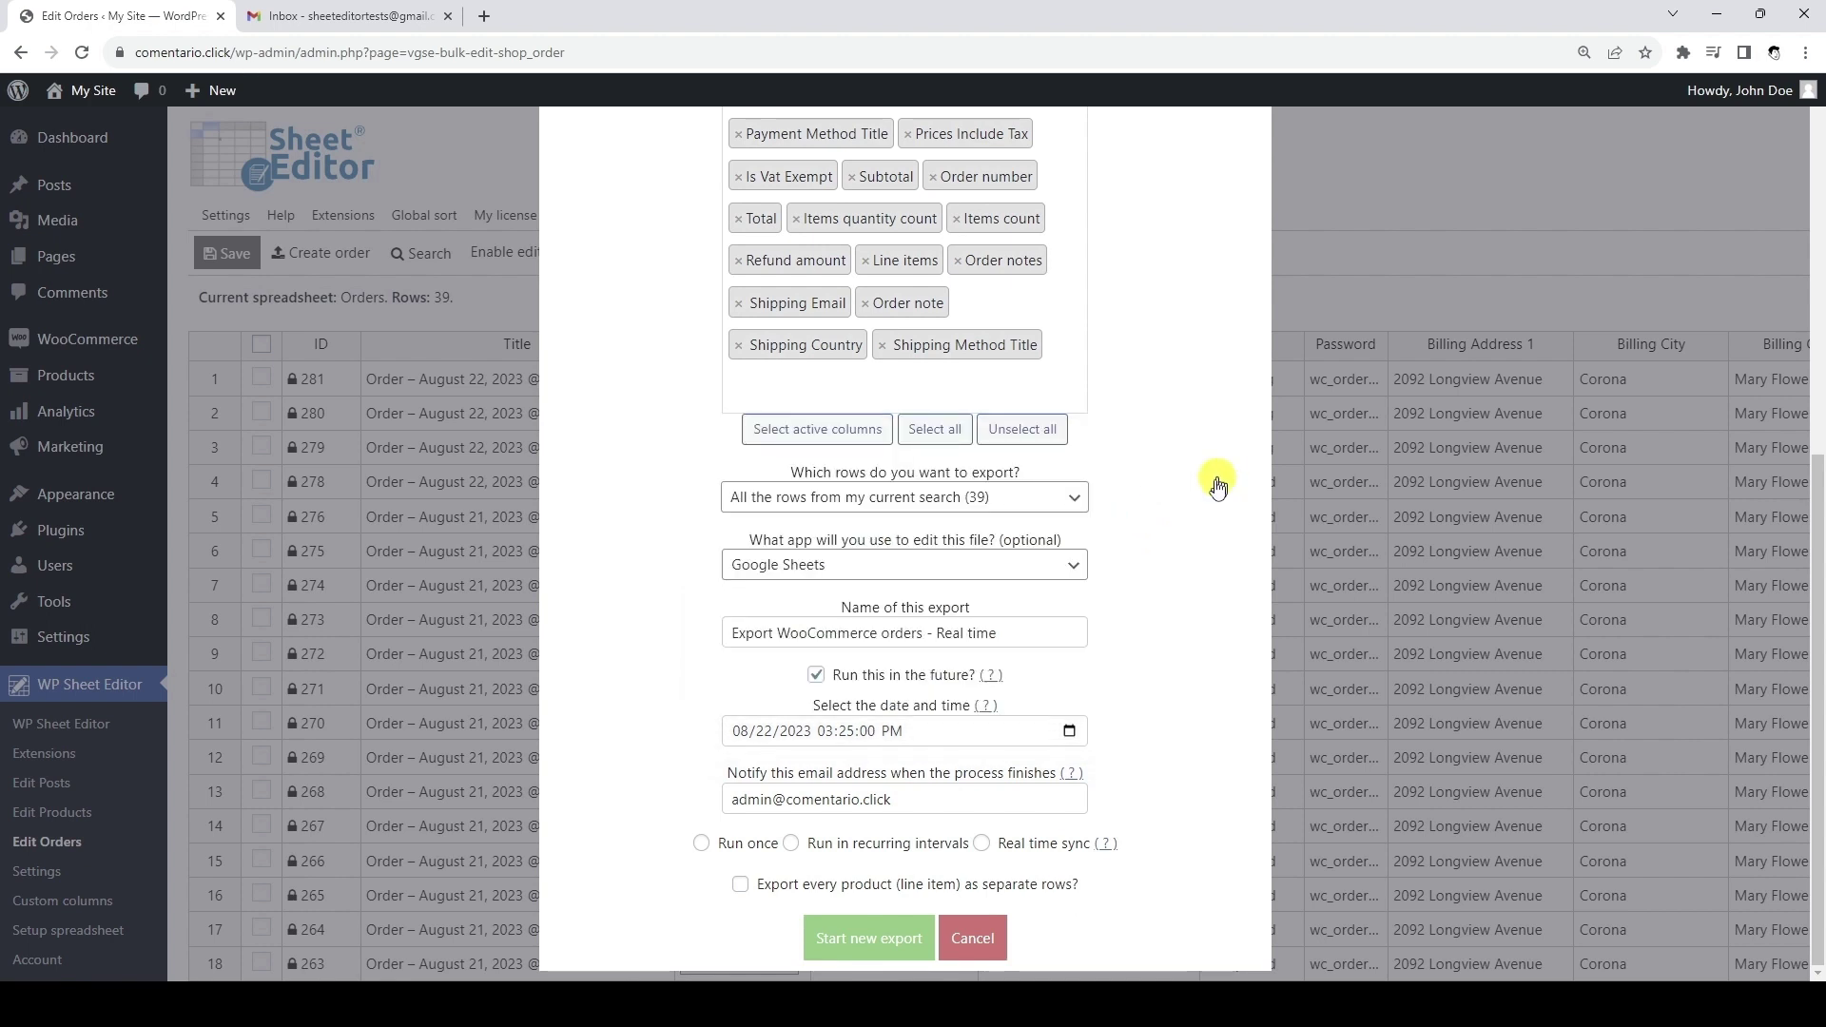
Replace the completion notification address with the Gmail test account's e-mail
left_click(1077, 810)
key("ctrl+a")
type("shee")
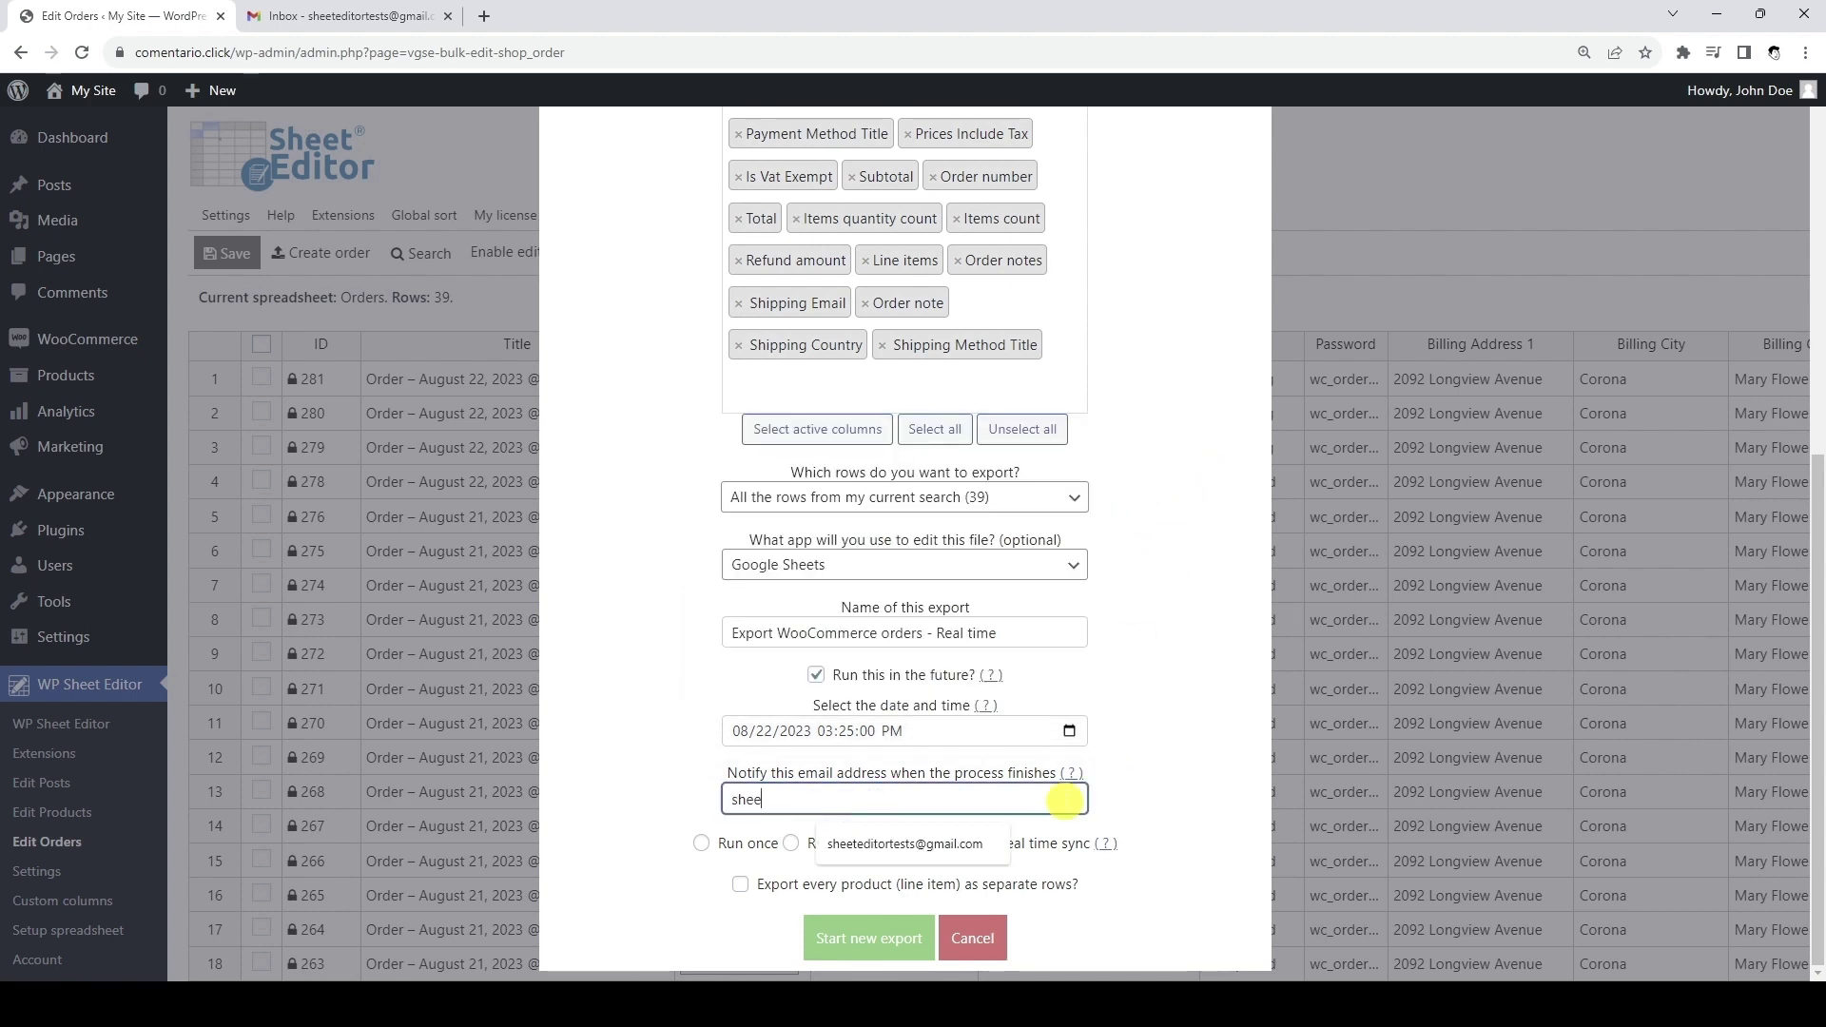
key("Down")
key("Return")
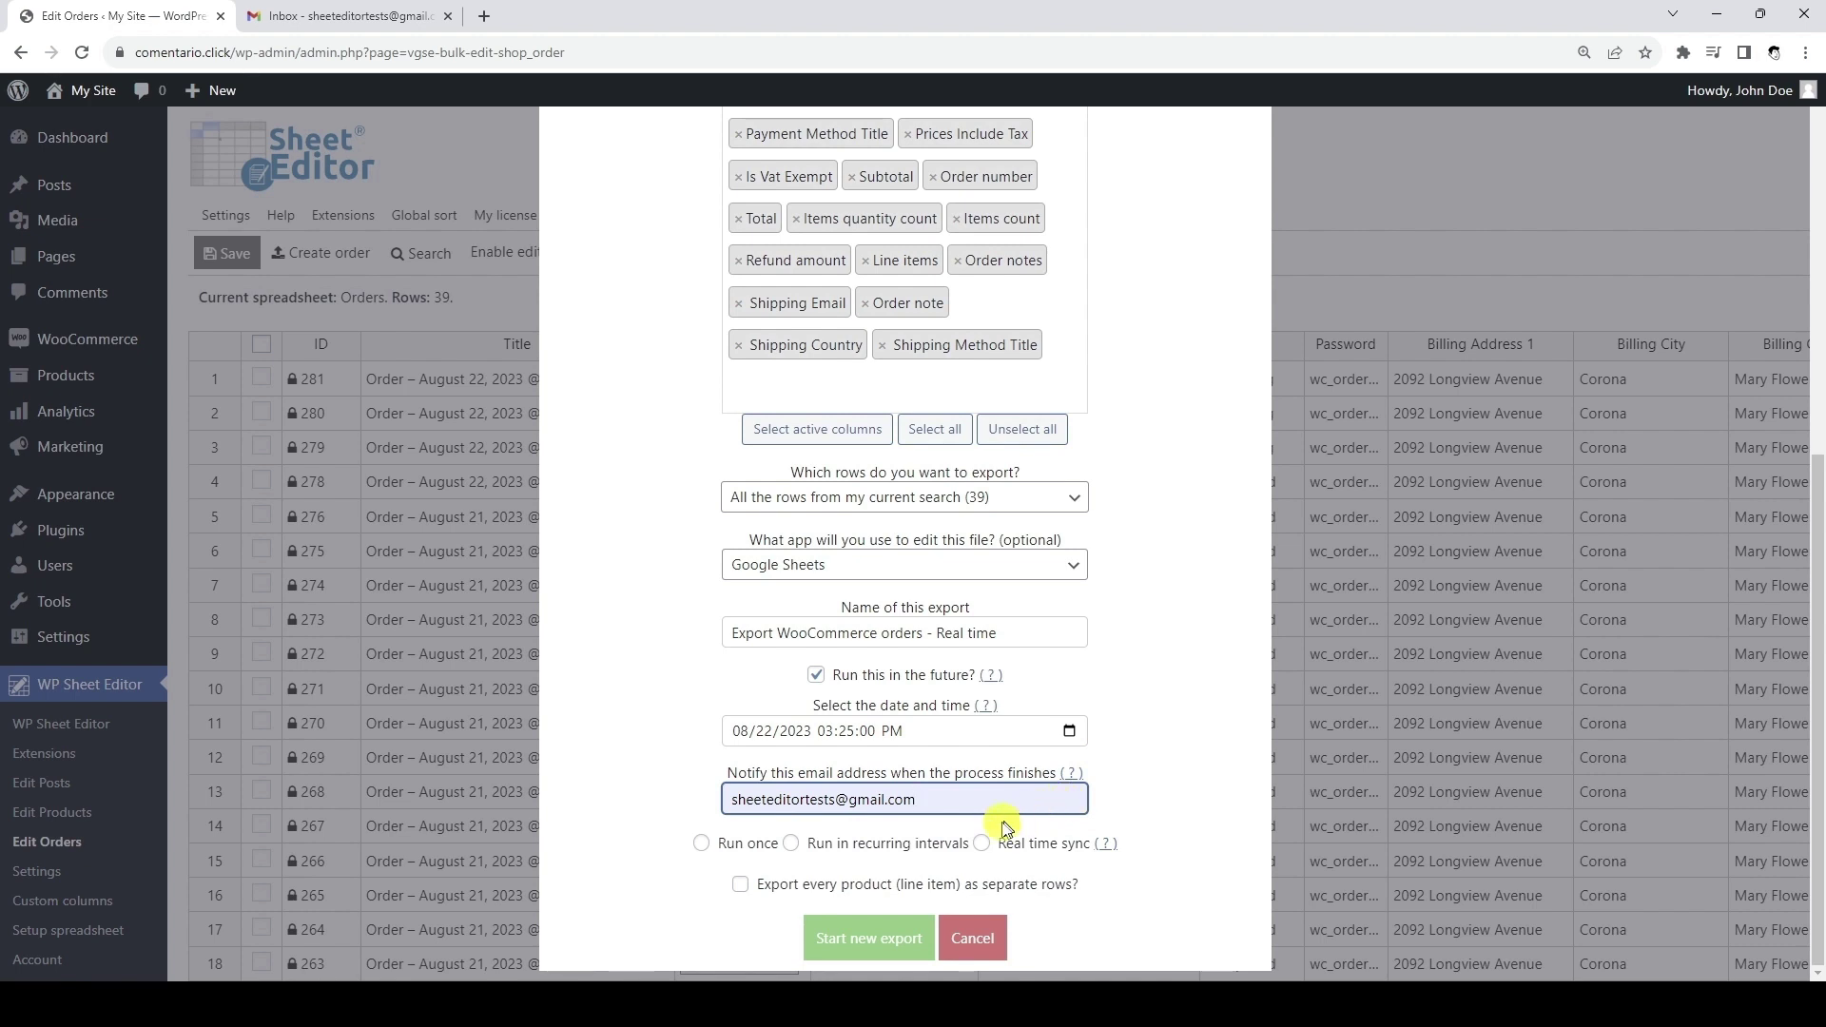
Set the scheduled export to real time sync, start it and close the export form
left_click(983, 842)
scroll(982, 850, "down", 2)
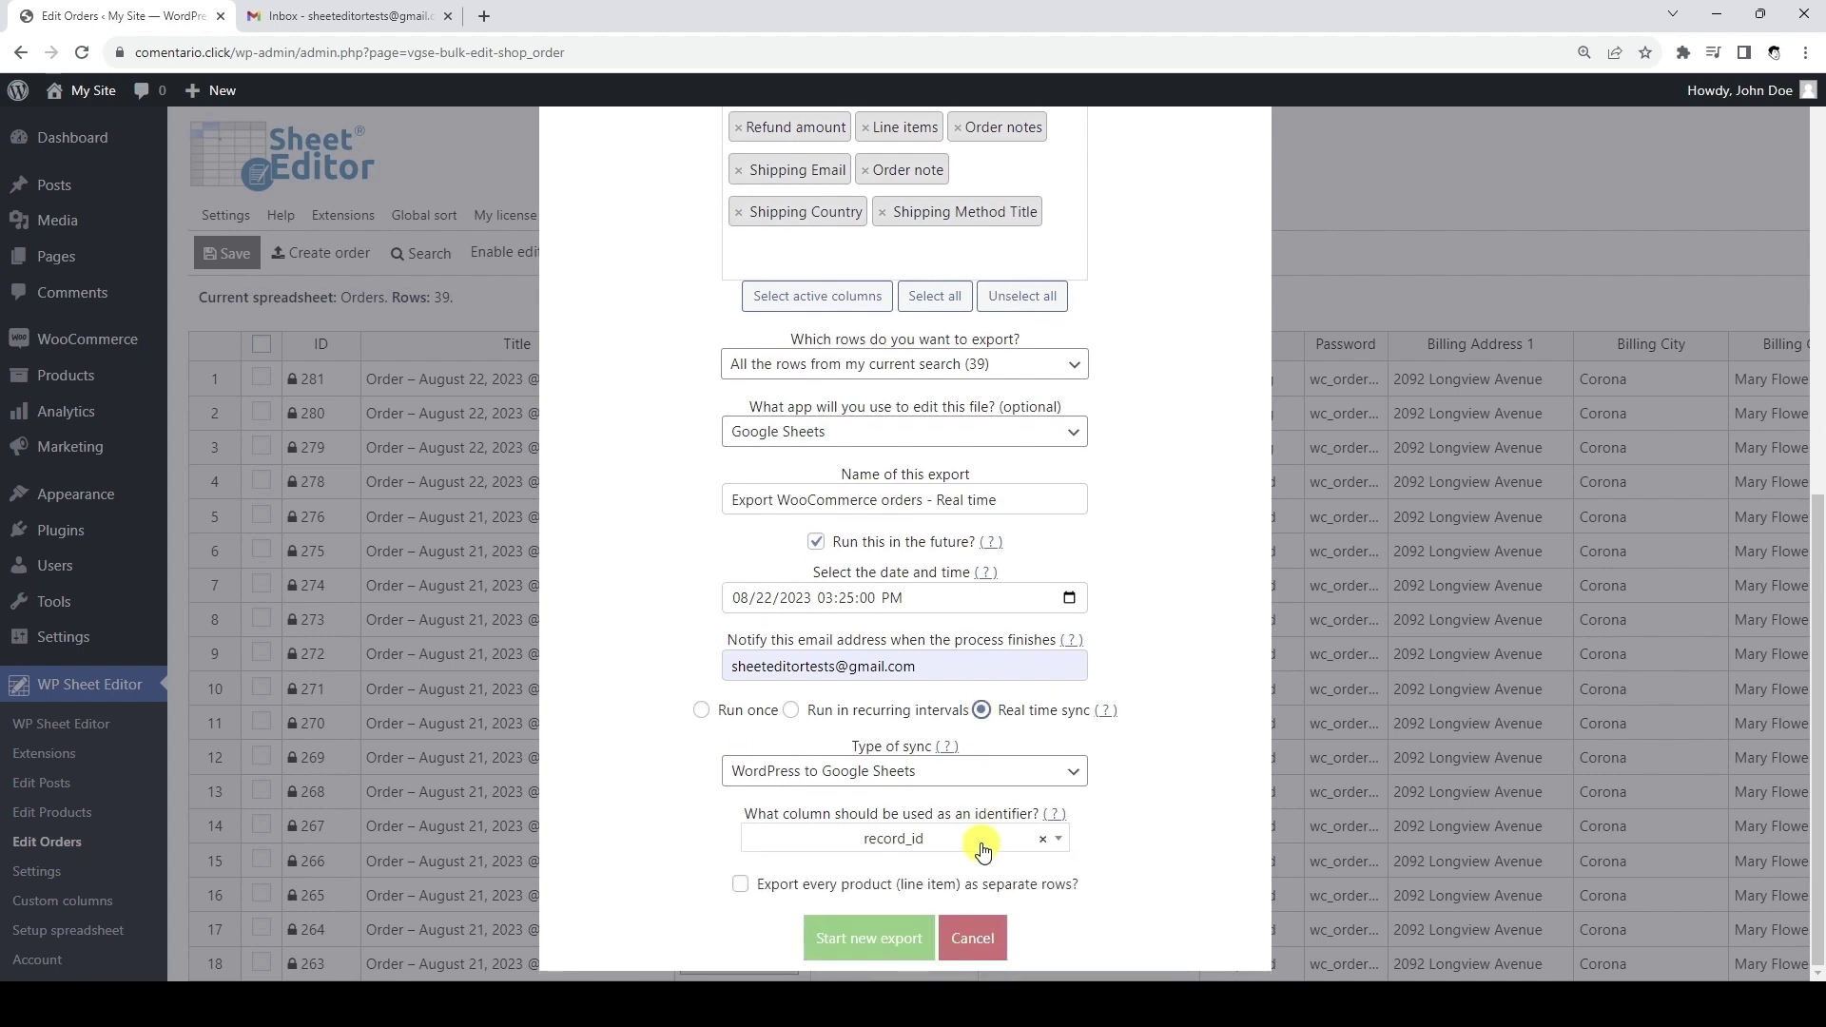
left_click(886, 938)
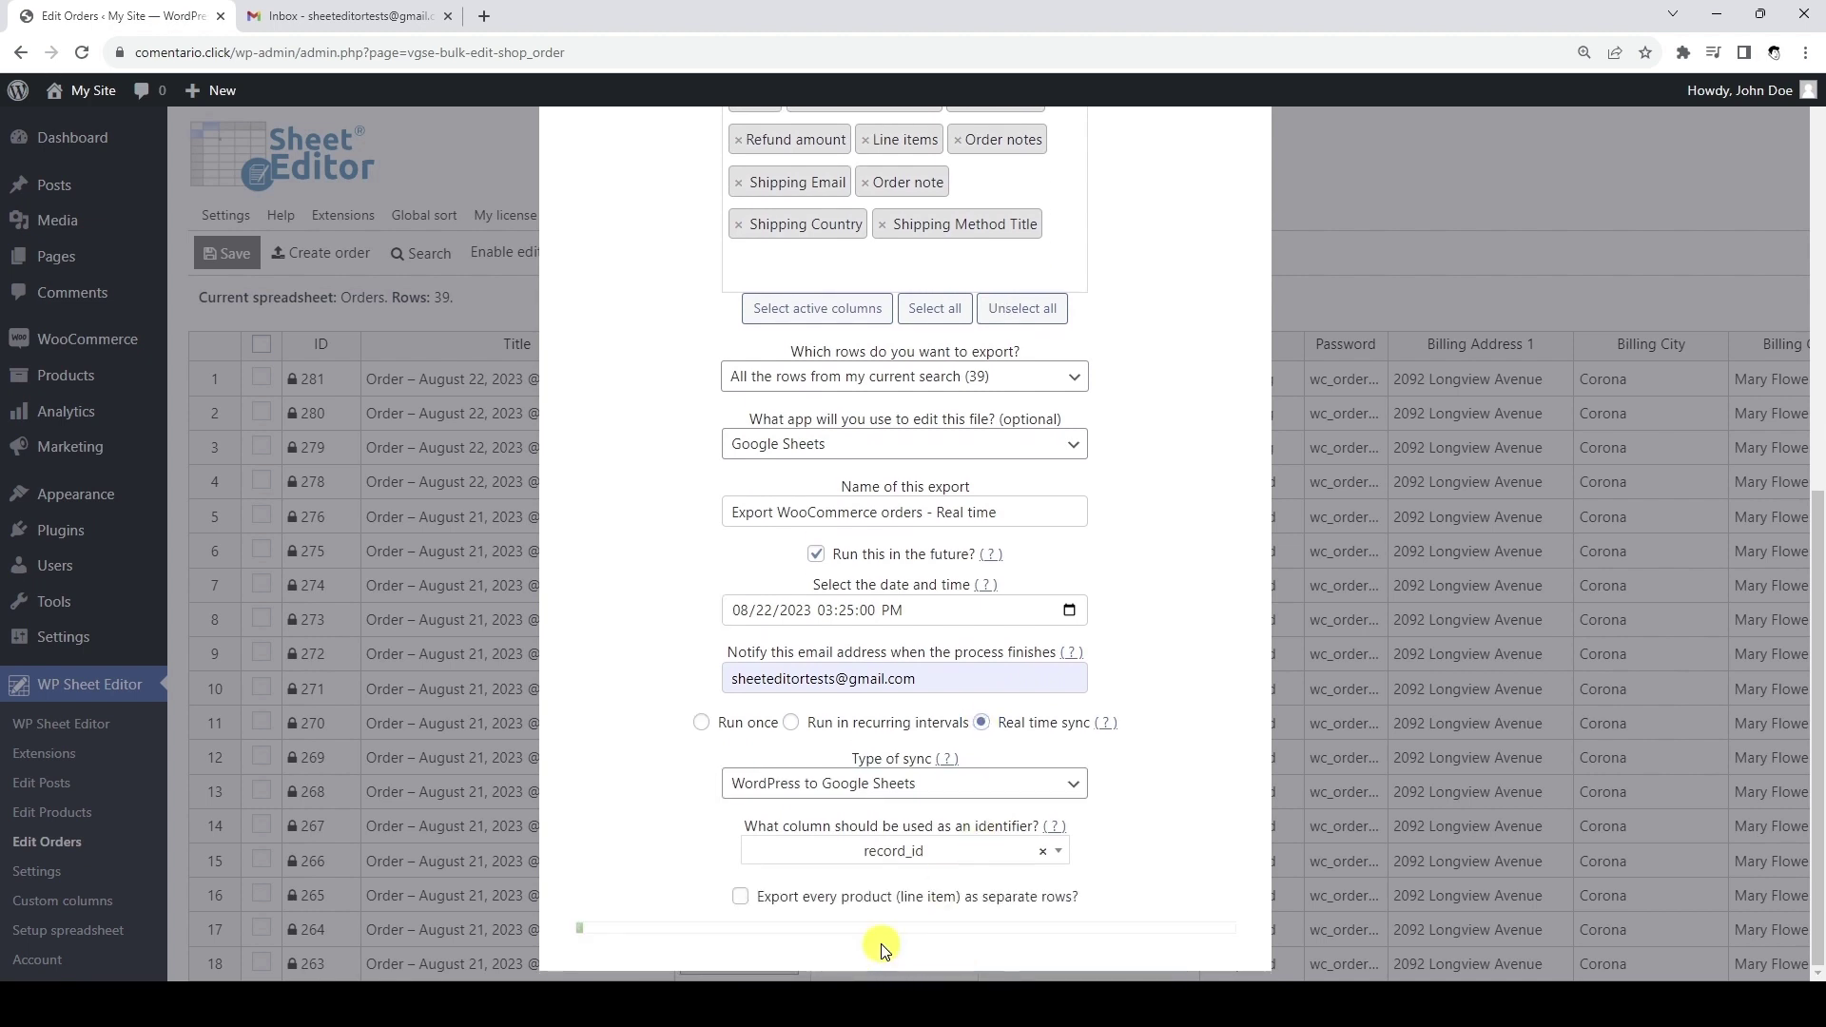
scroll(880, 942, "down", 1)
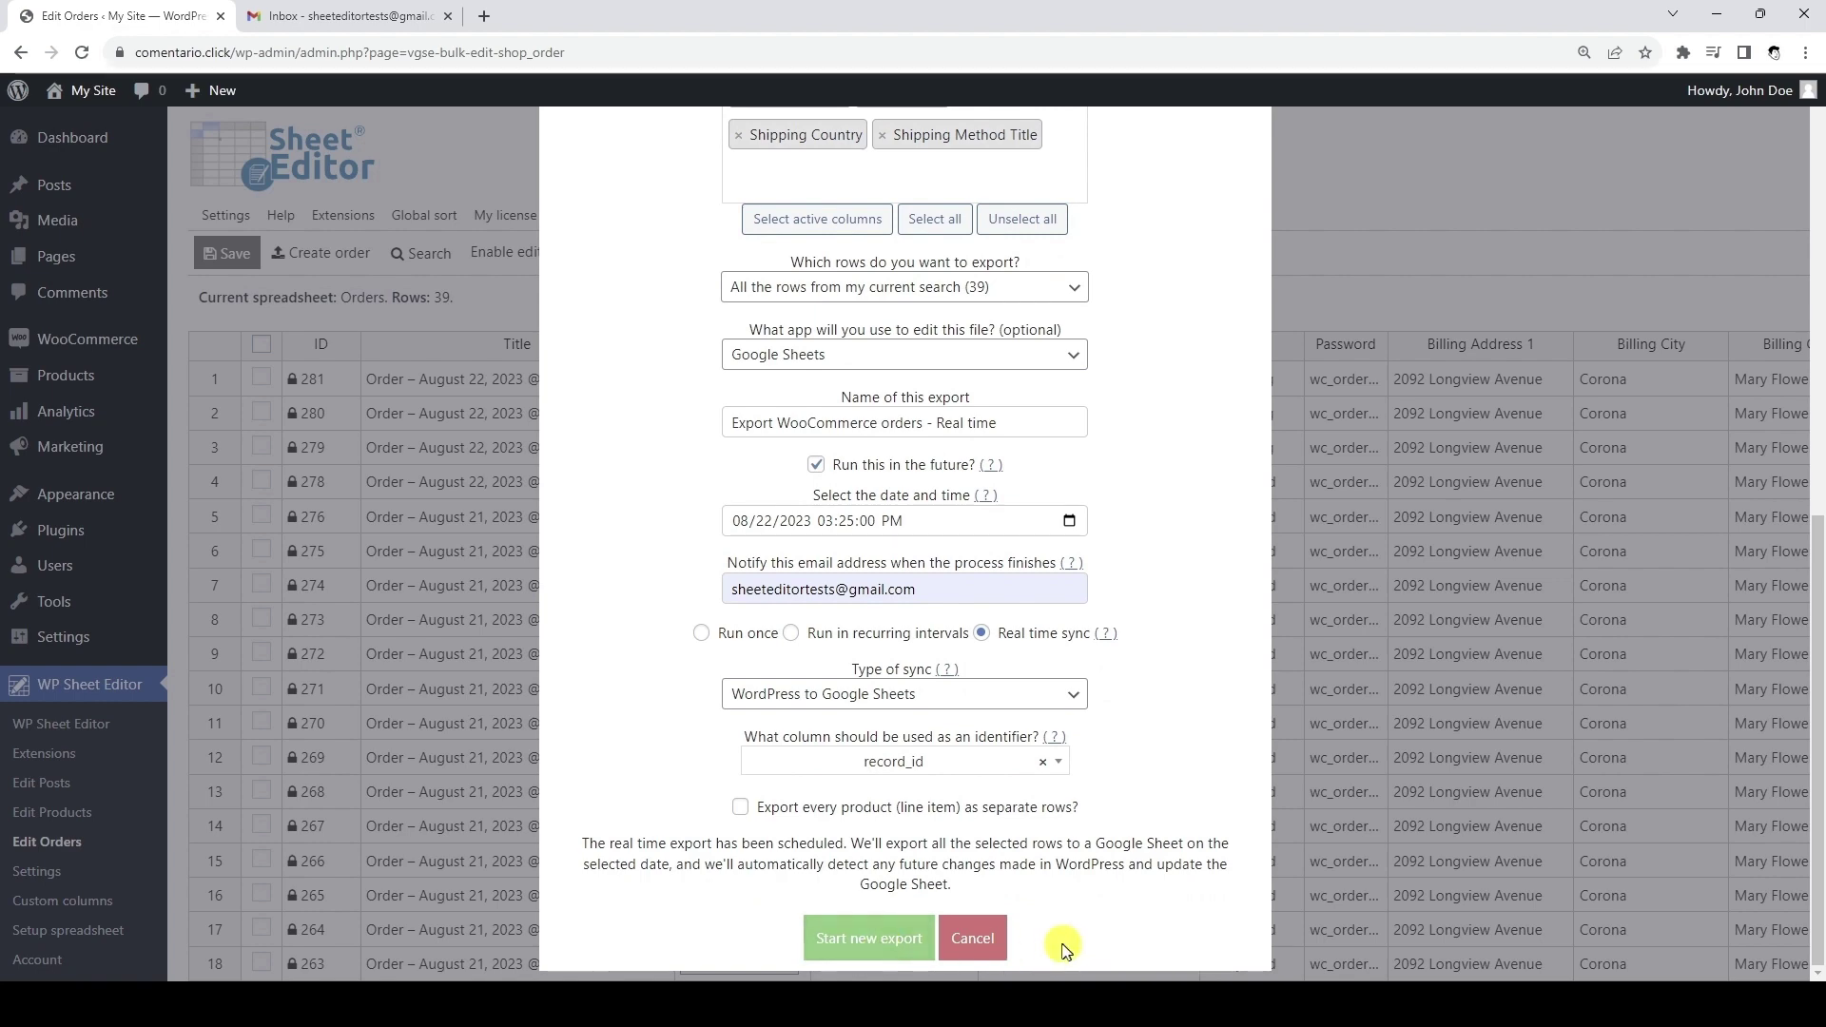
left_click(985, 936)
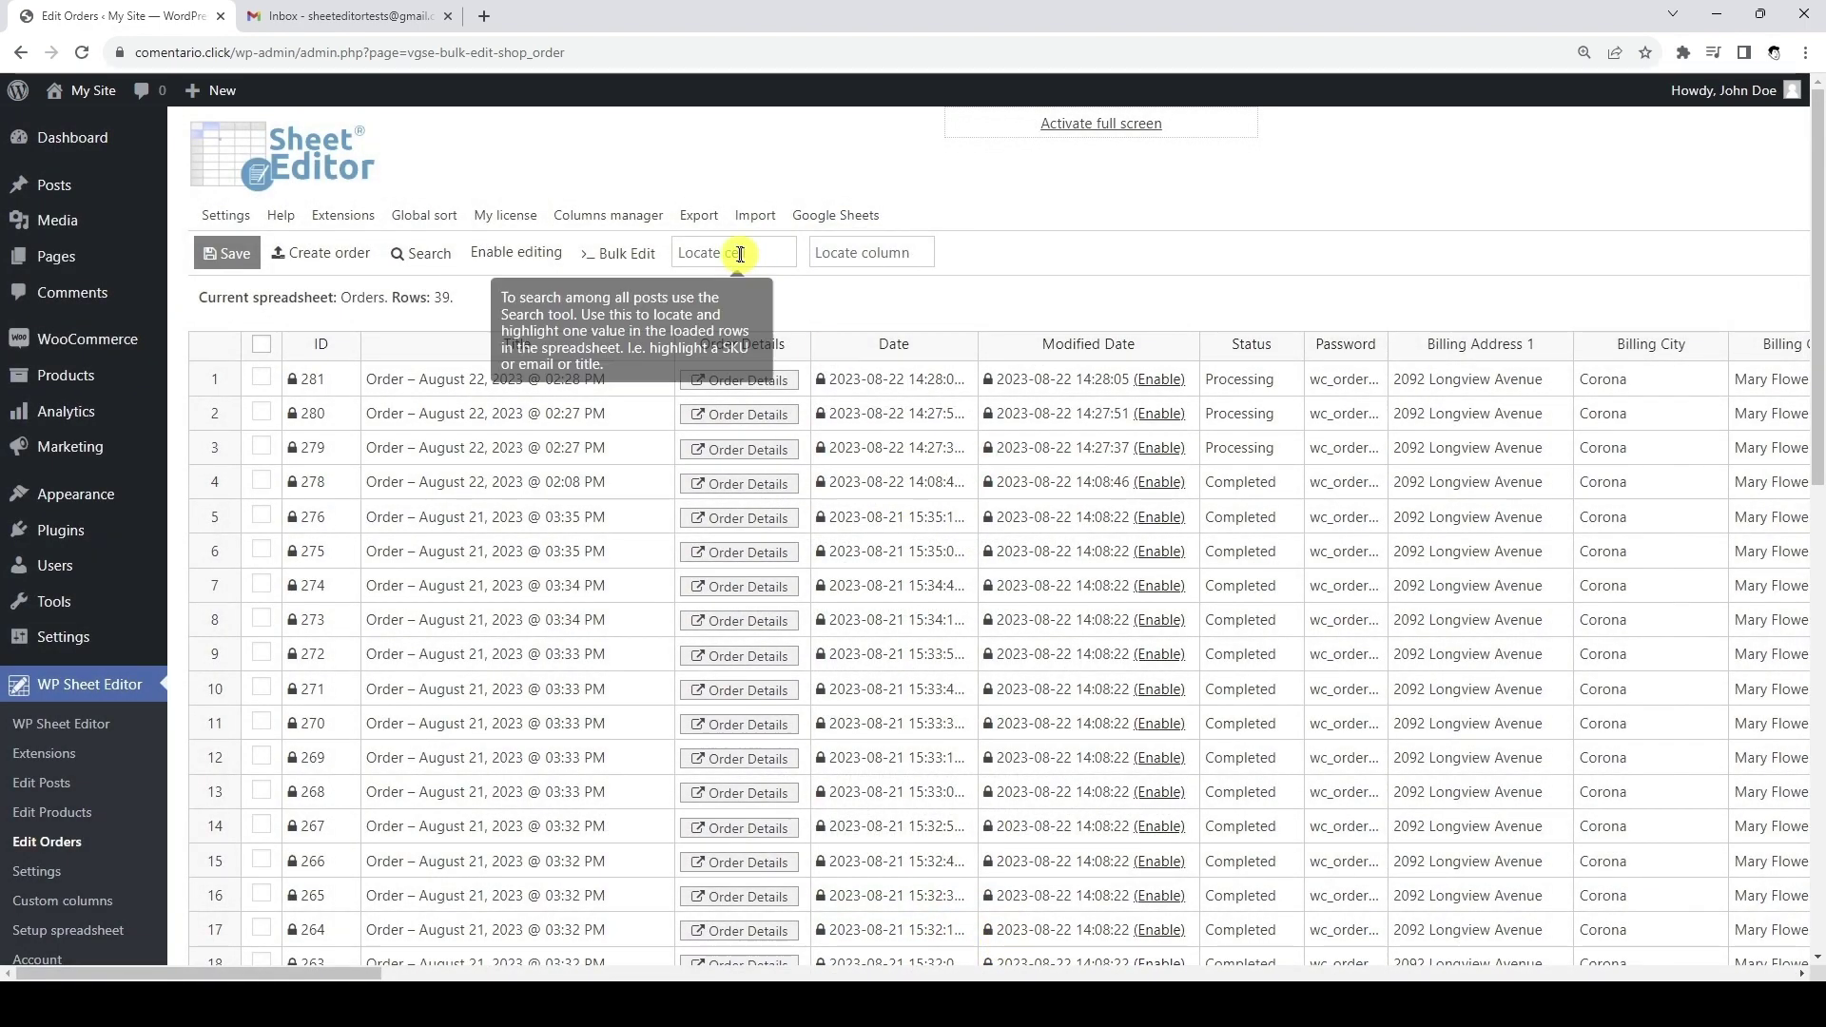
Check the "Export WooCommerce orders - Real time" job in the list of scheduled exports
mouse_move(701, 218)
left_click(743, 356)
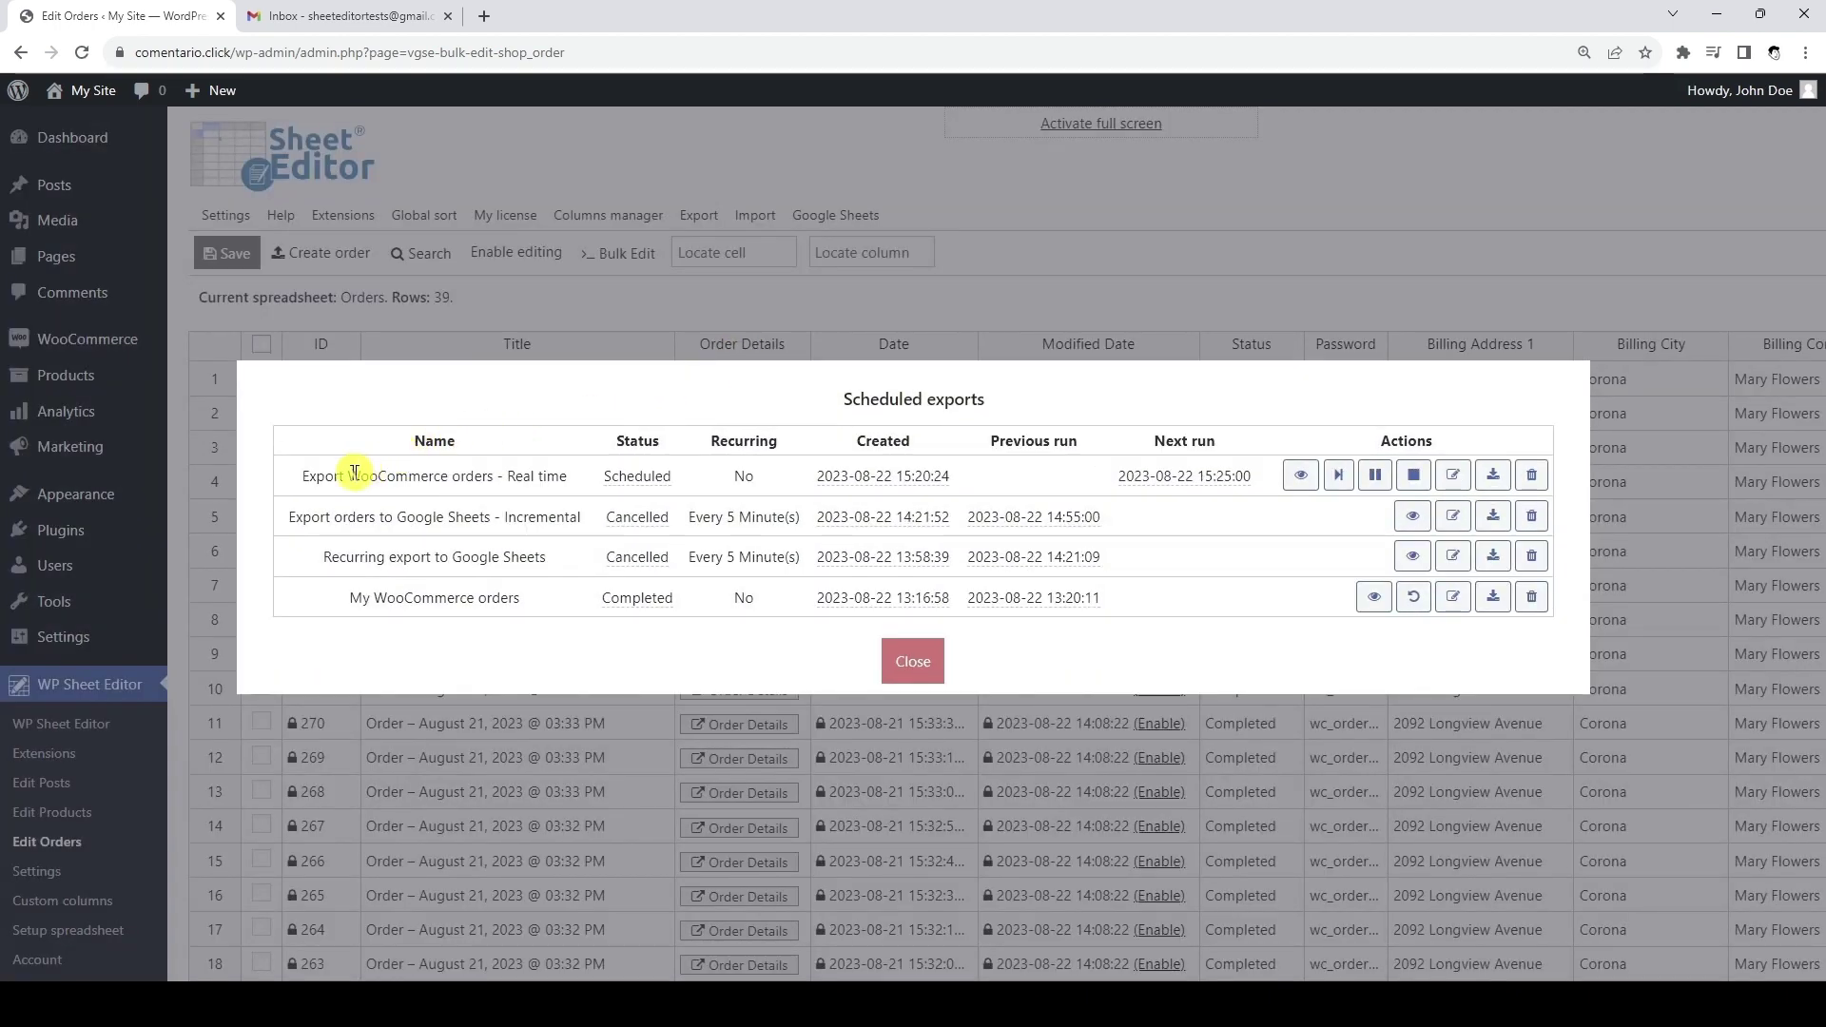
left_click_drag(294, 477, 583, 482)
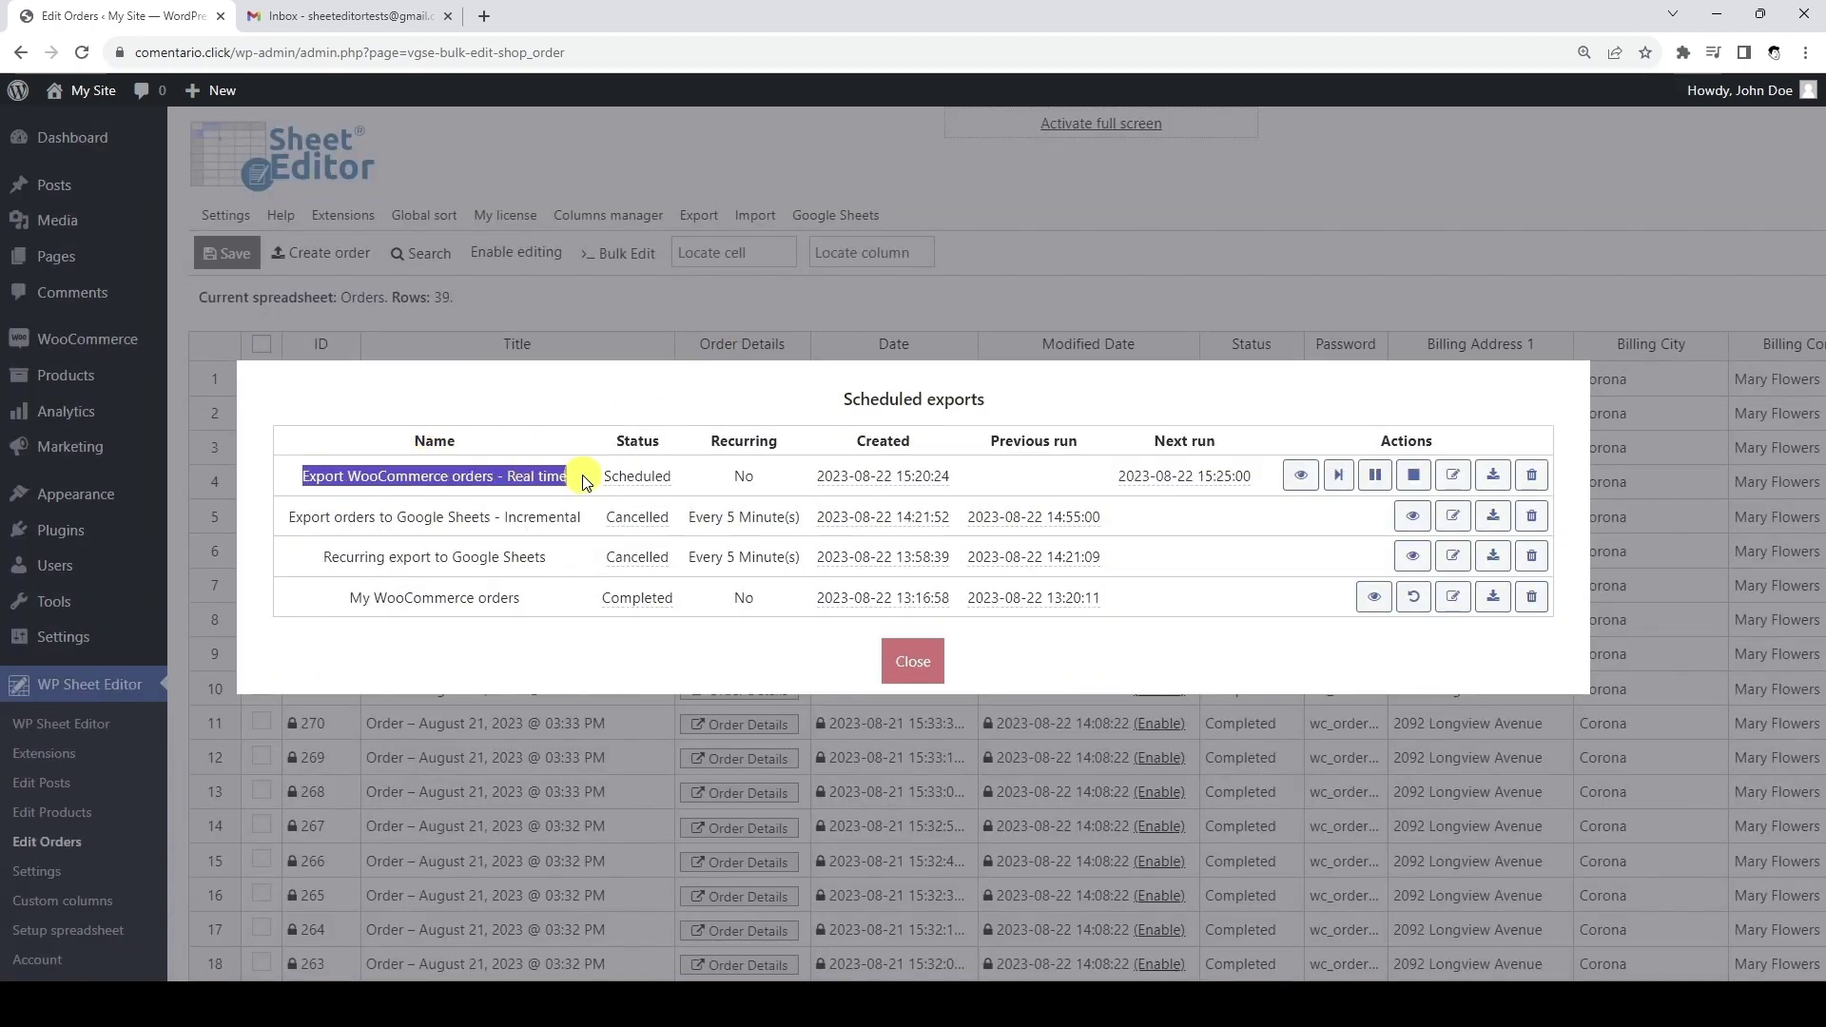
left_click(1094, 640)
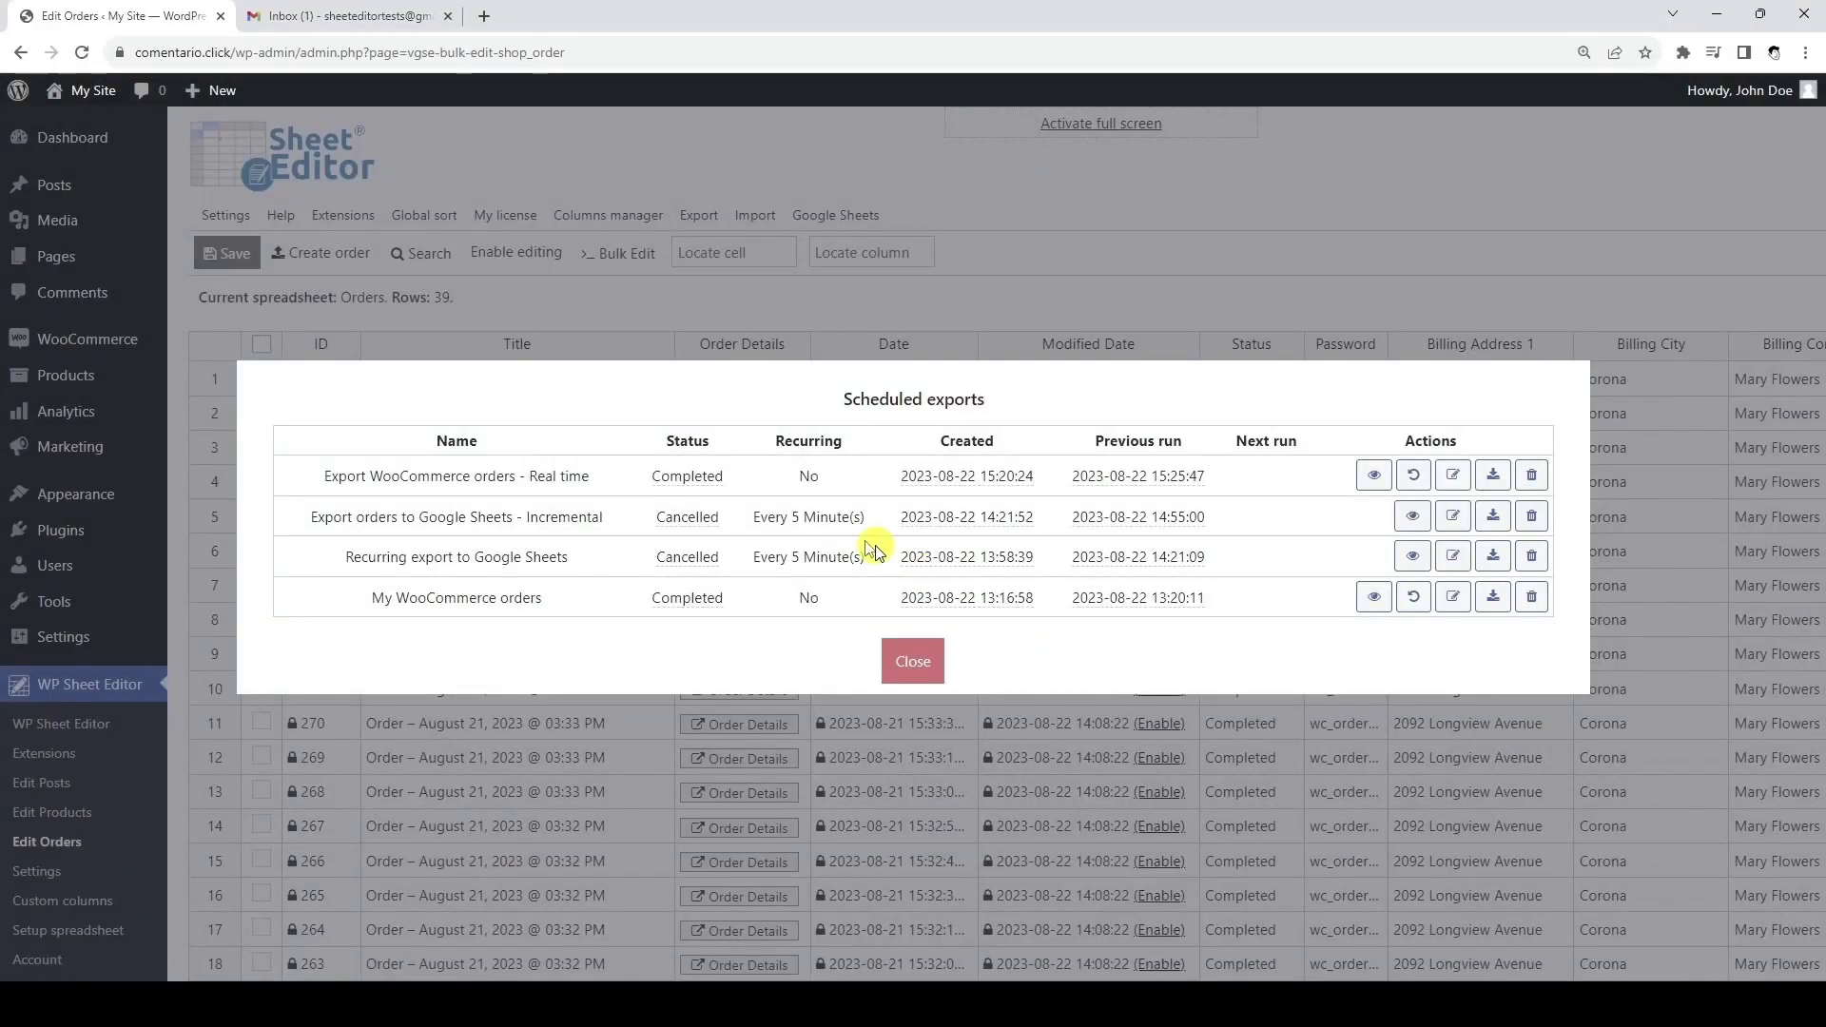
Switch to Gmail, open the real-time export's completion notification and view its linked Google Sheet
left_click(387, 15)
left_click(904, 271)
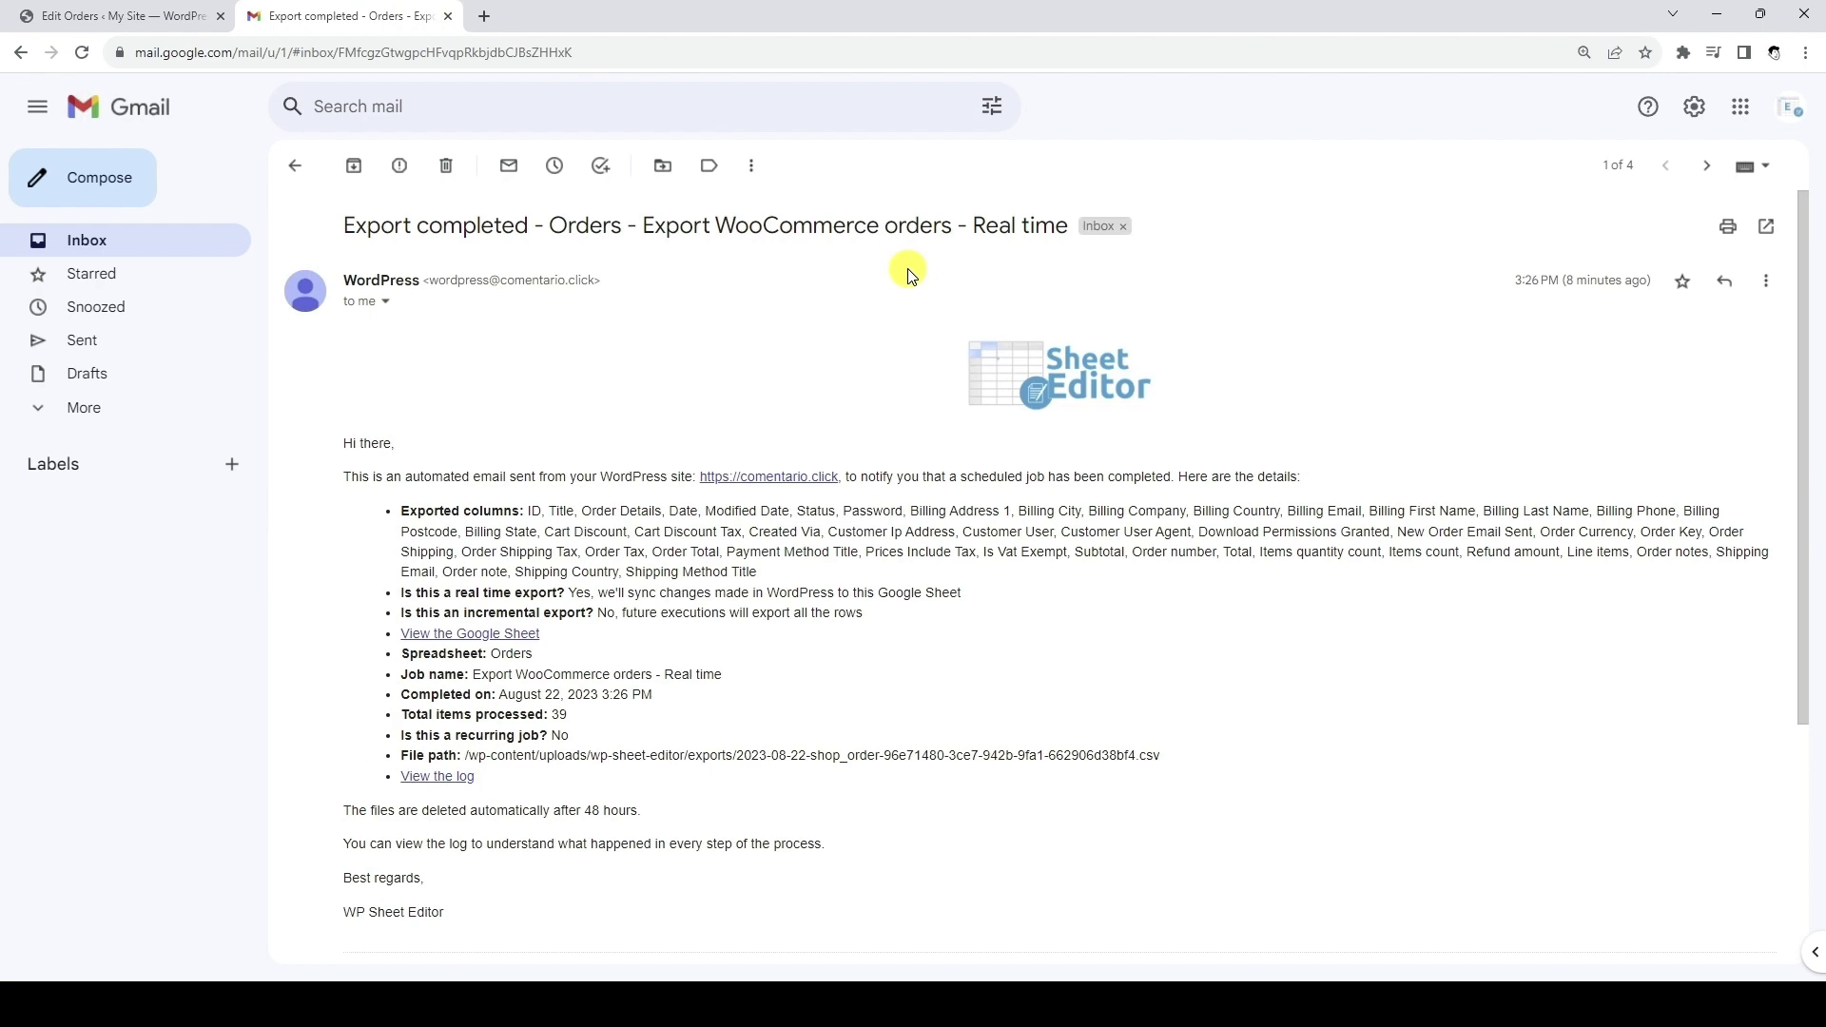
left_click(476, 635)
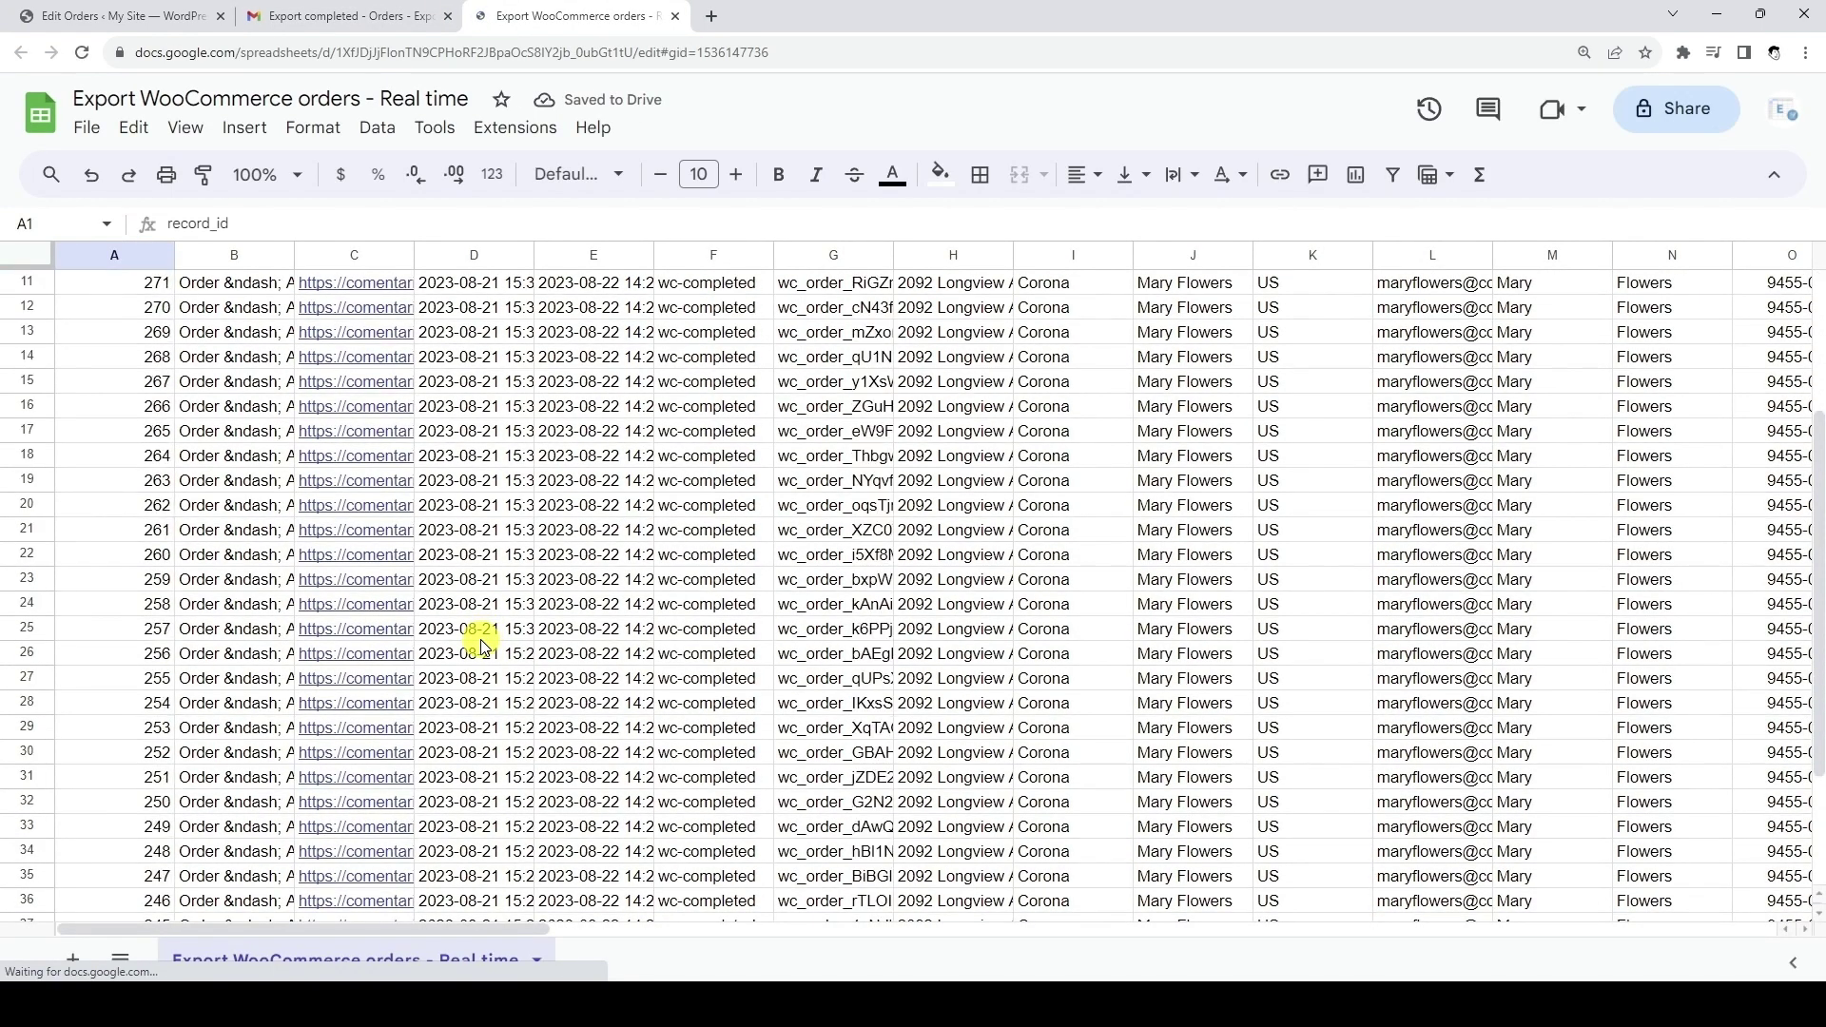
Examine the exported orders in the real-time Google Sheet down to the last order in row 40
scroll(482, 645, "down", 3)
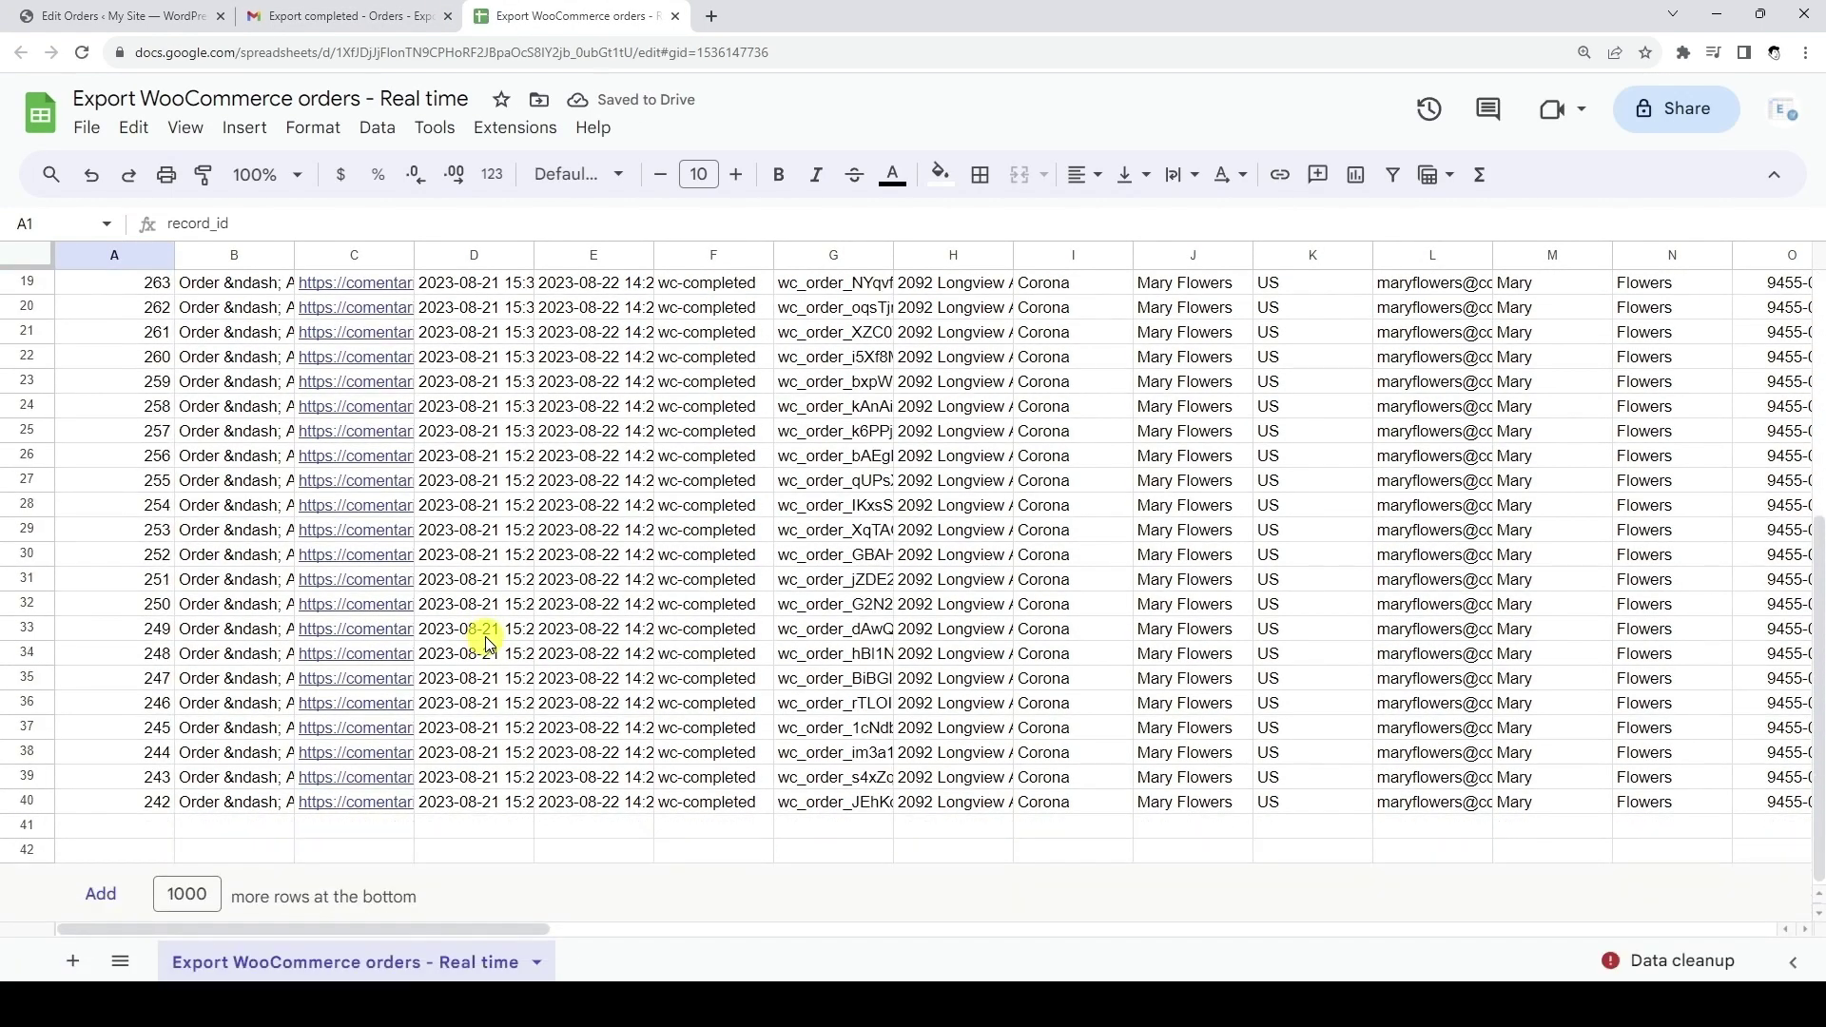
left_click(33, 802)
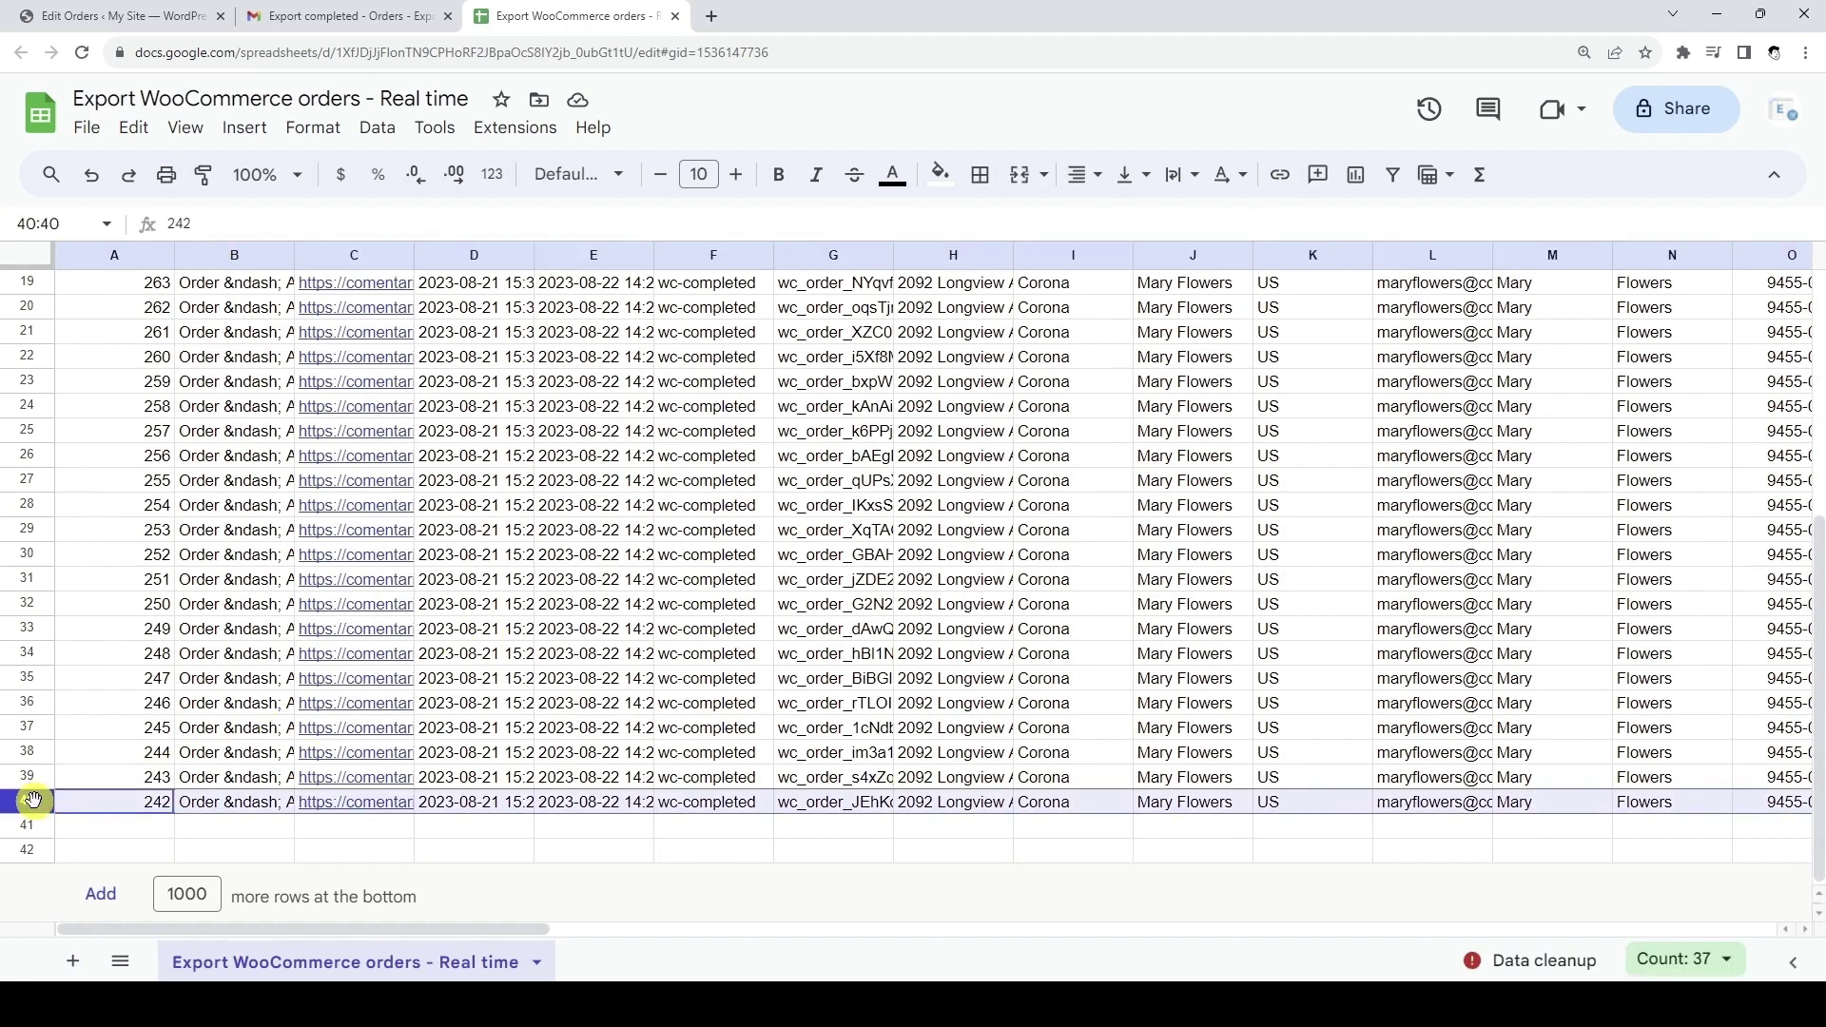
scroll(789, 719, "up", 5)
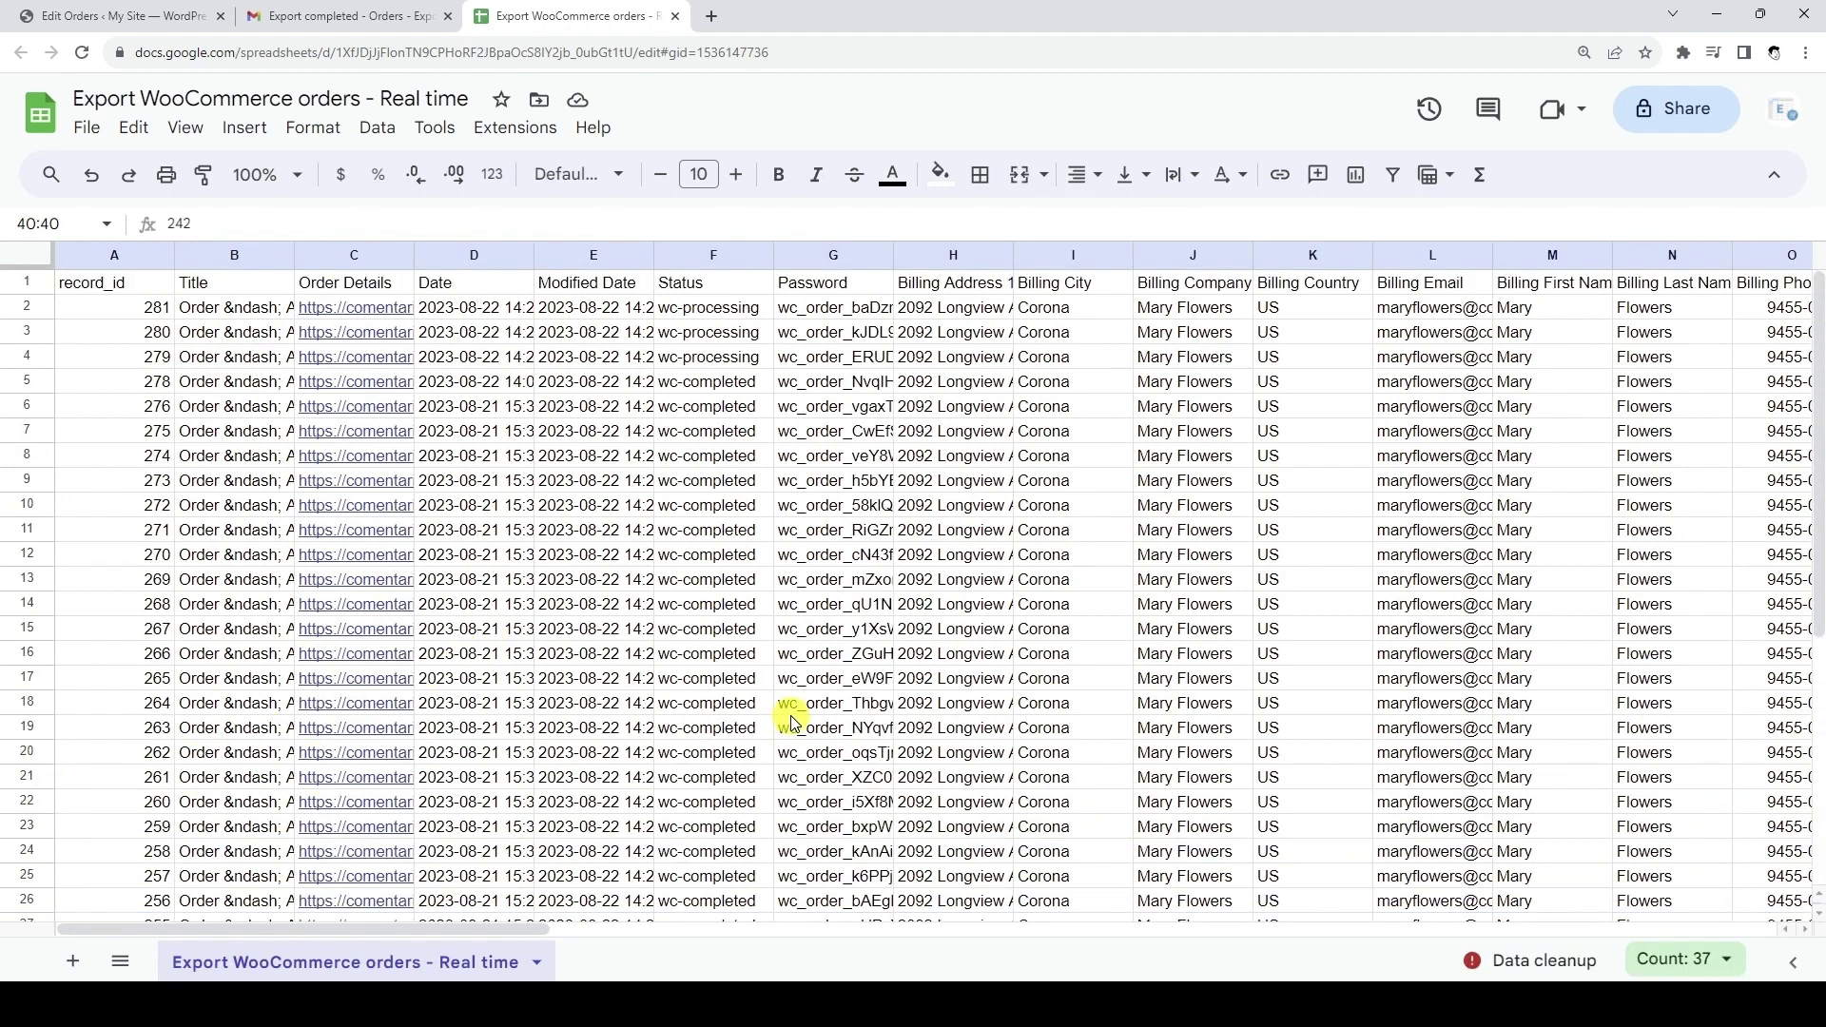
Return to the orders spreadsheet in WordPress, close the scheduled exports list and enable cell editing
left_click(155, 8)
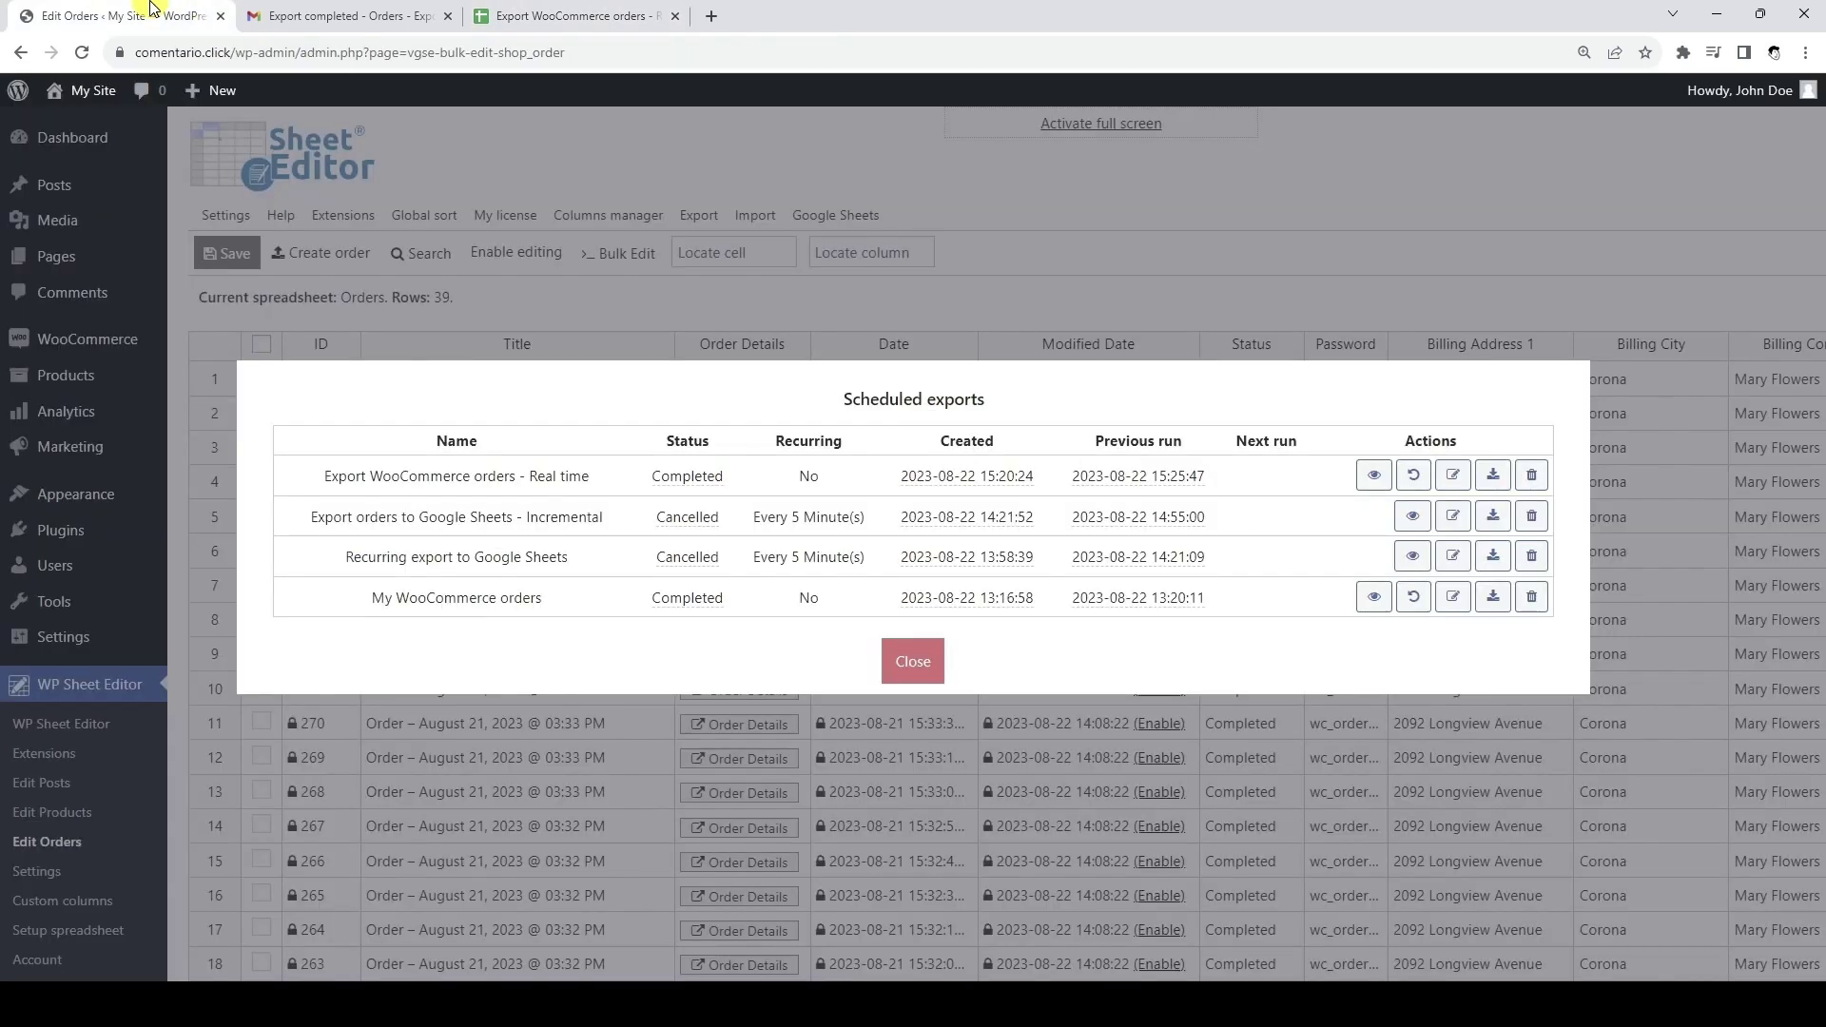
left_click(918, 665)
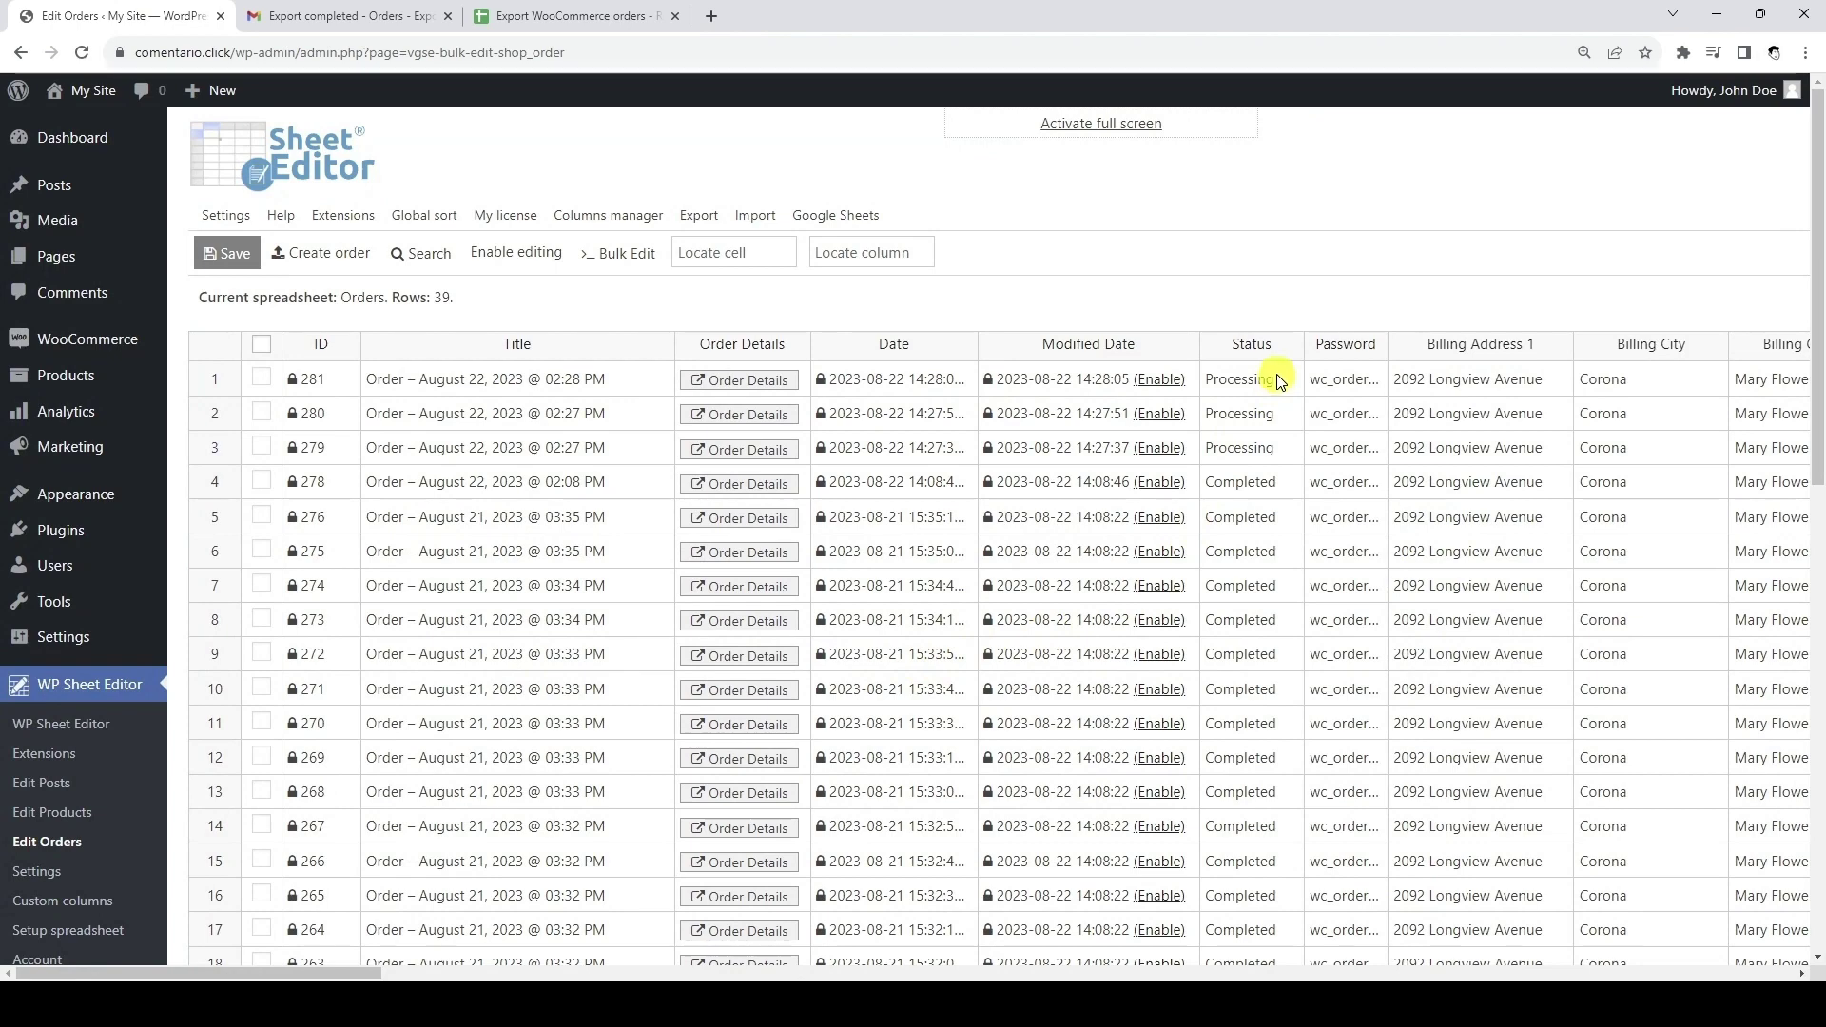
left_click(508, 255)
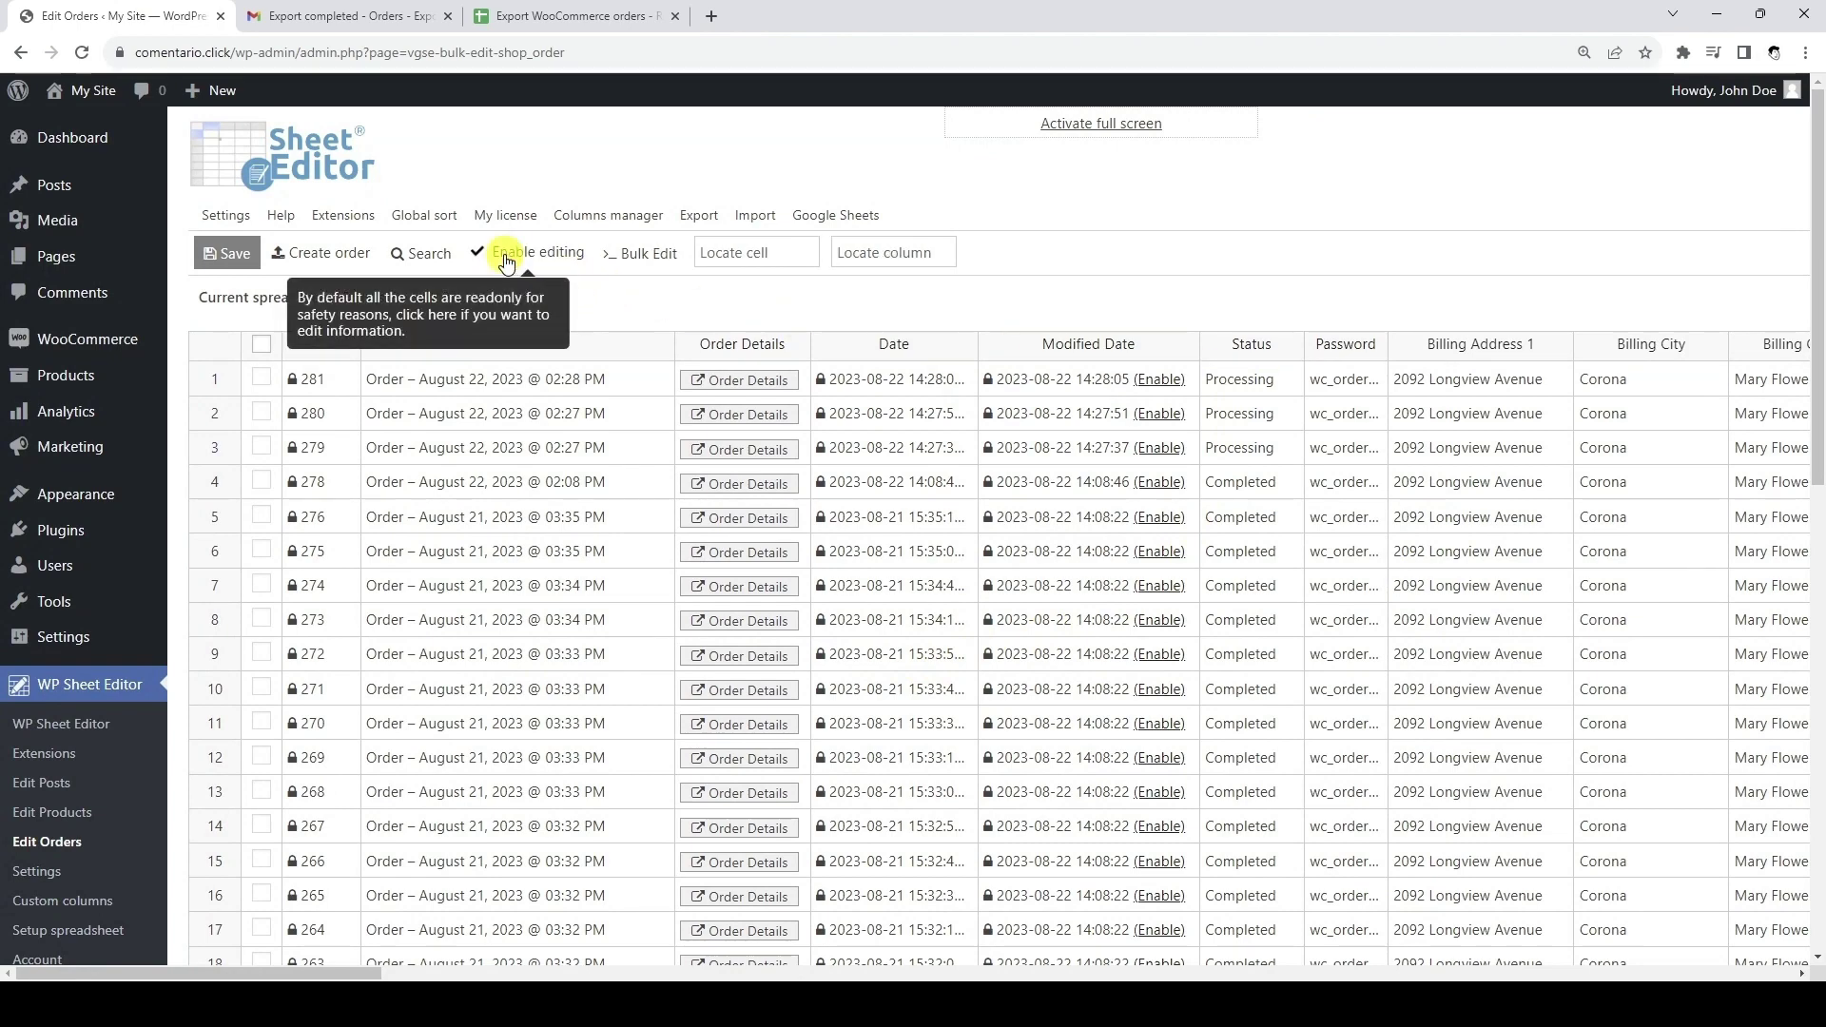
Set the status of order 281 to Cancelled and fill it down the Status column to the other orders
double_click(1269, 390)
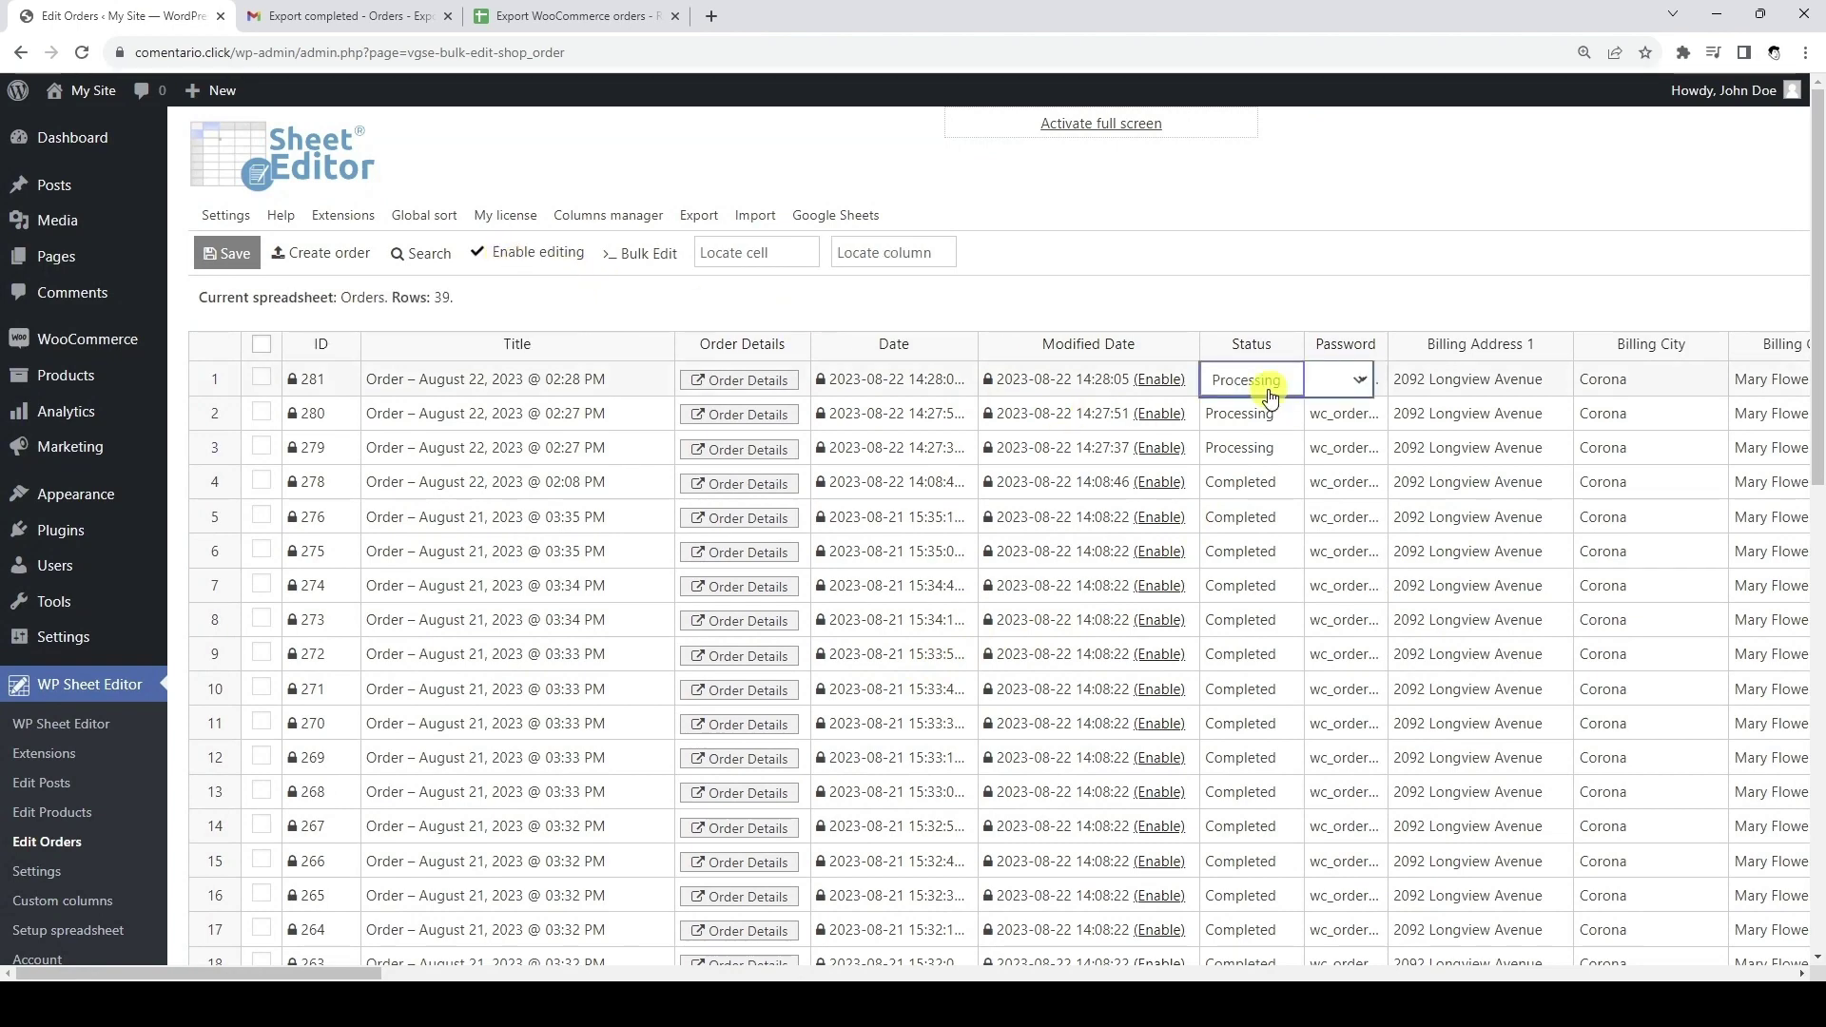
left_click(1273, 390)
left_click(1271, 485)
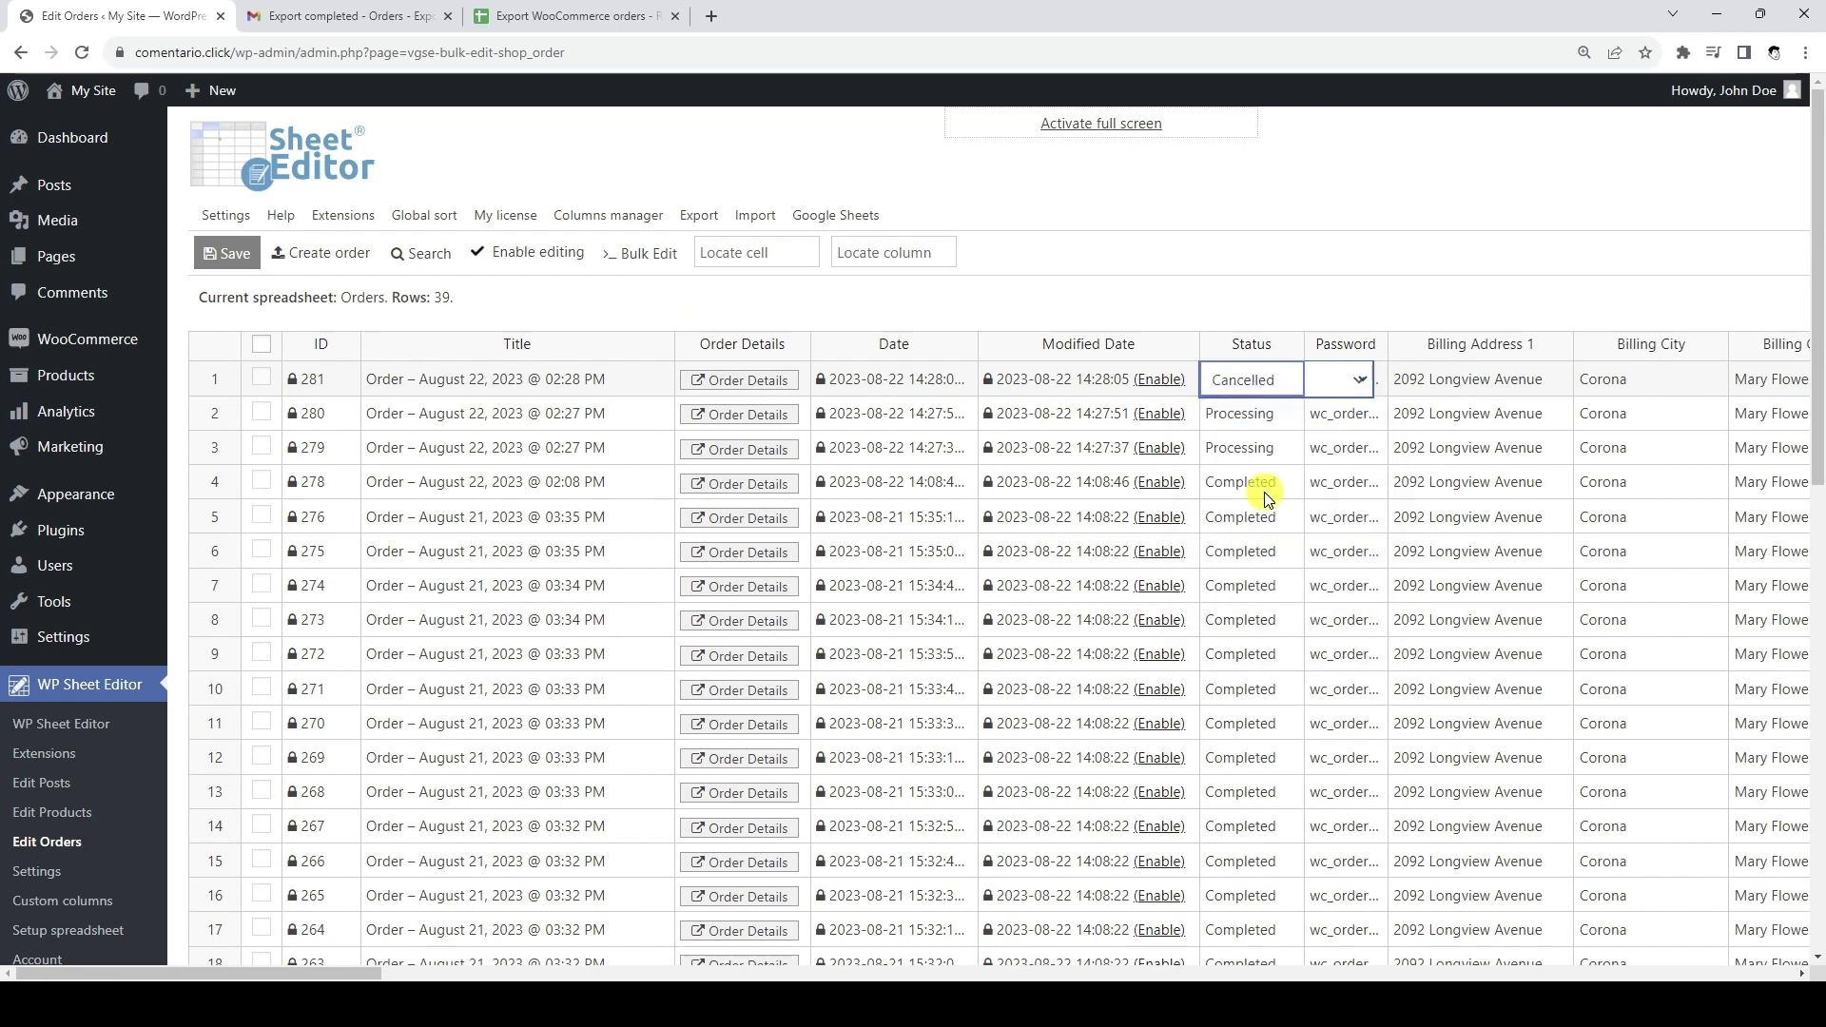
left_click(1282, 384)
left_click_drag(1303, 392, 1267, 670)
scroll(1265, 664, "up", 10)
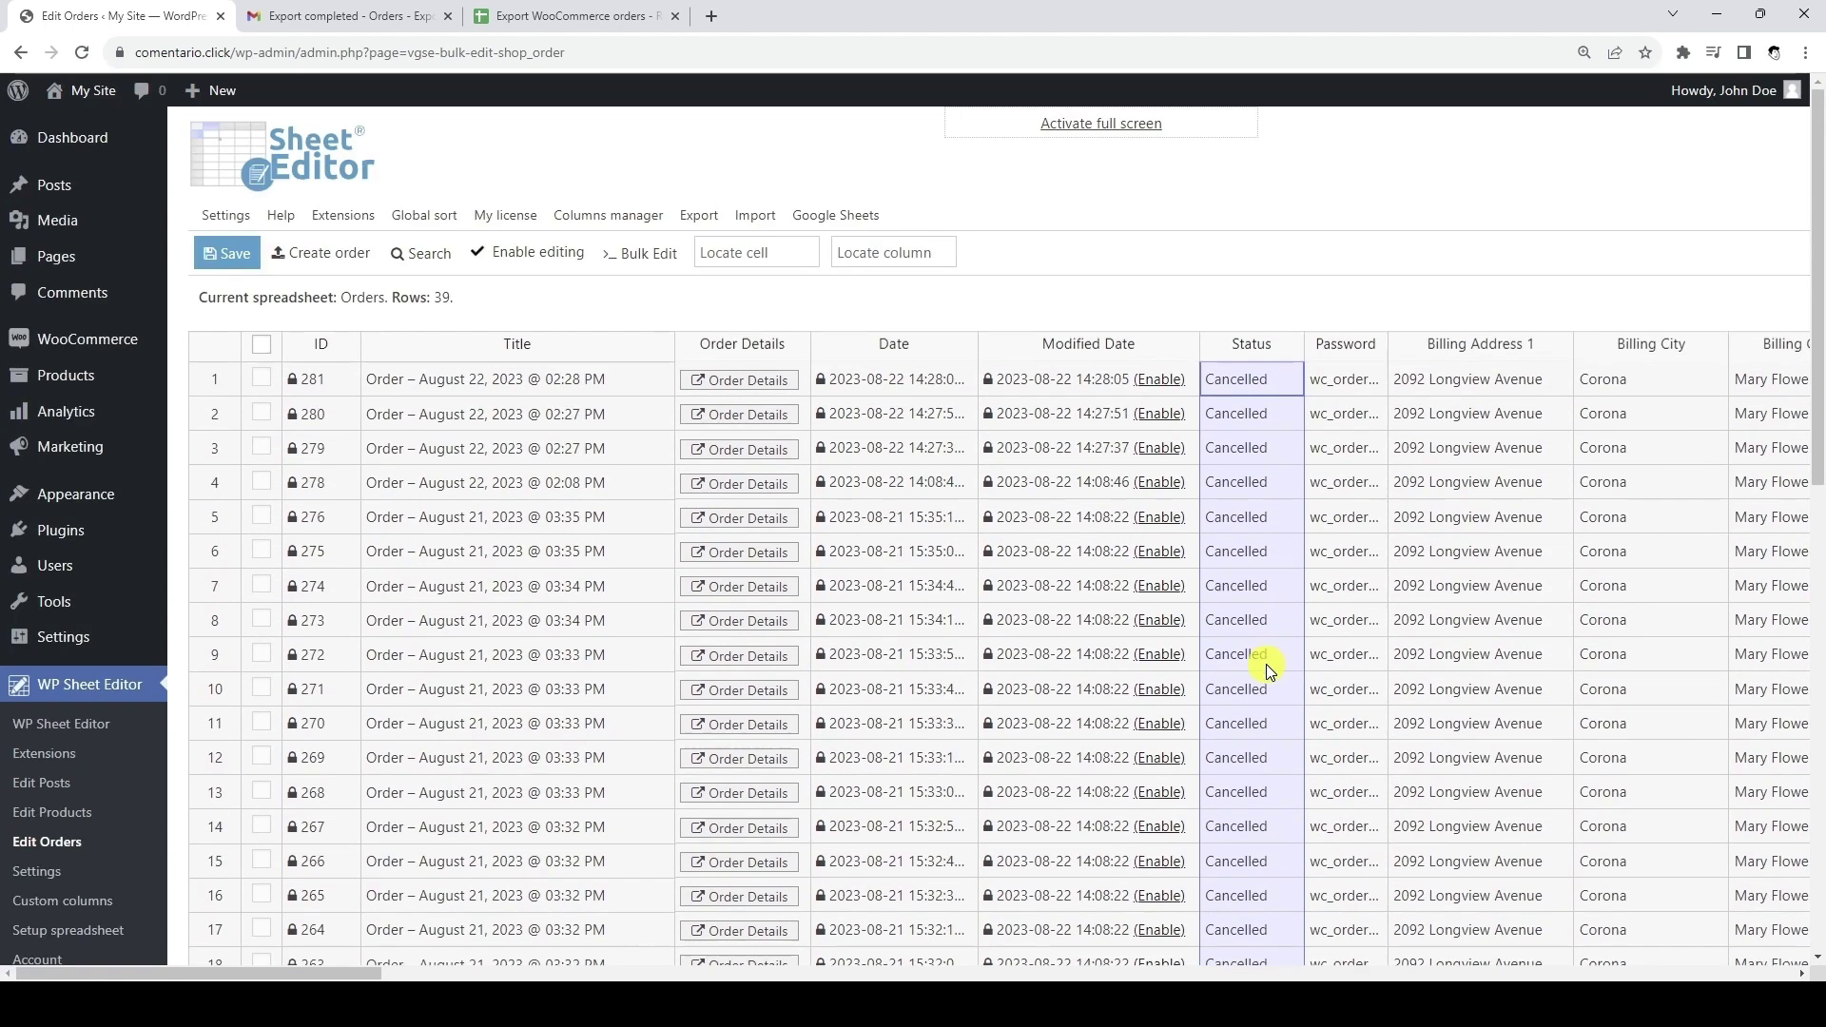
Enter a new billing first name and billing last name for order 281
scroll(1265, 664, "right", 10)
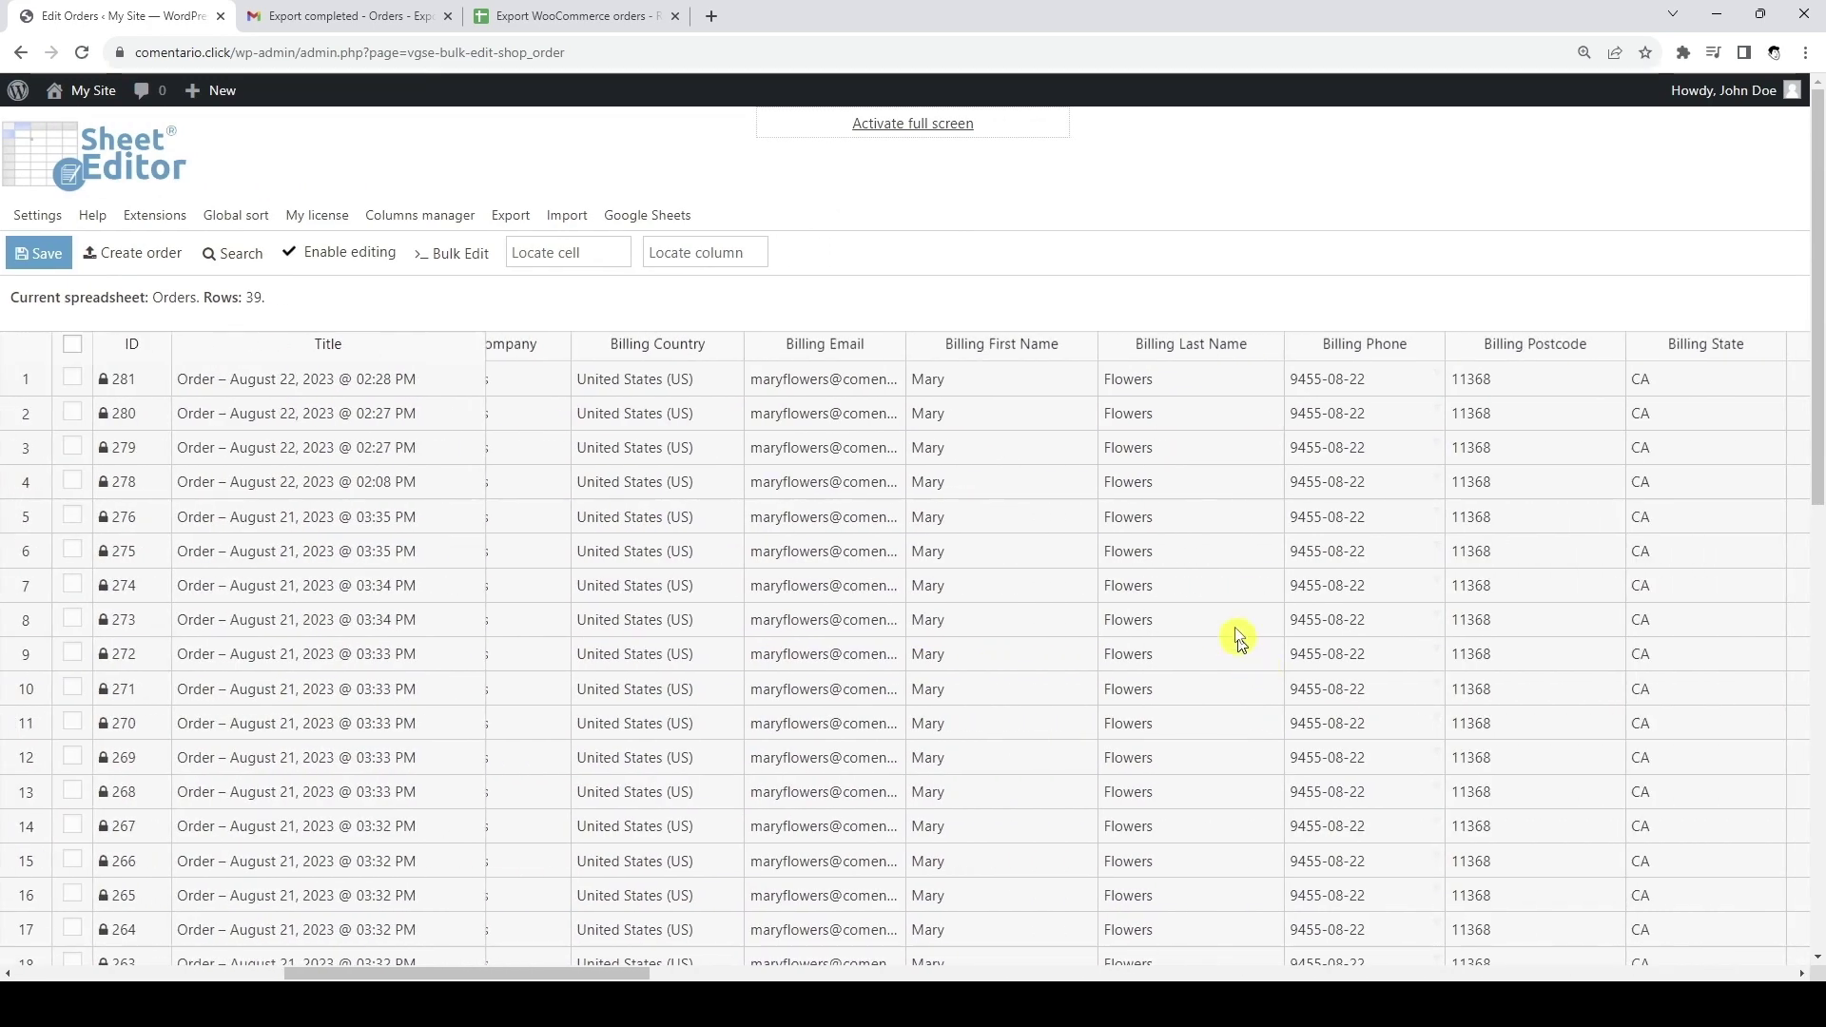
left_click(1035, 380)
type("John")
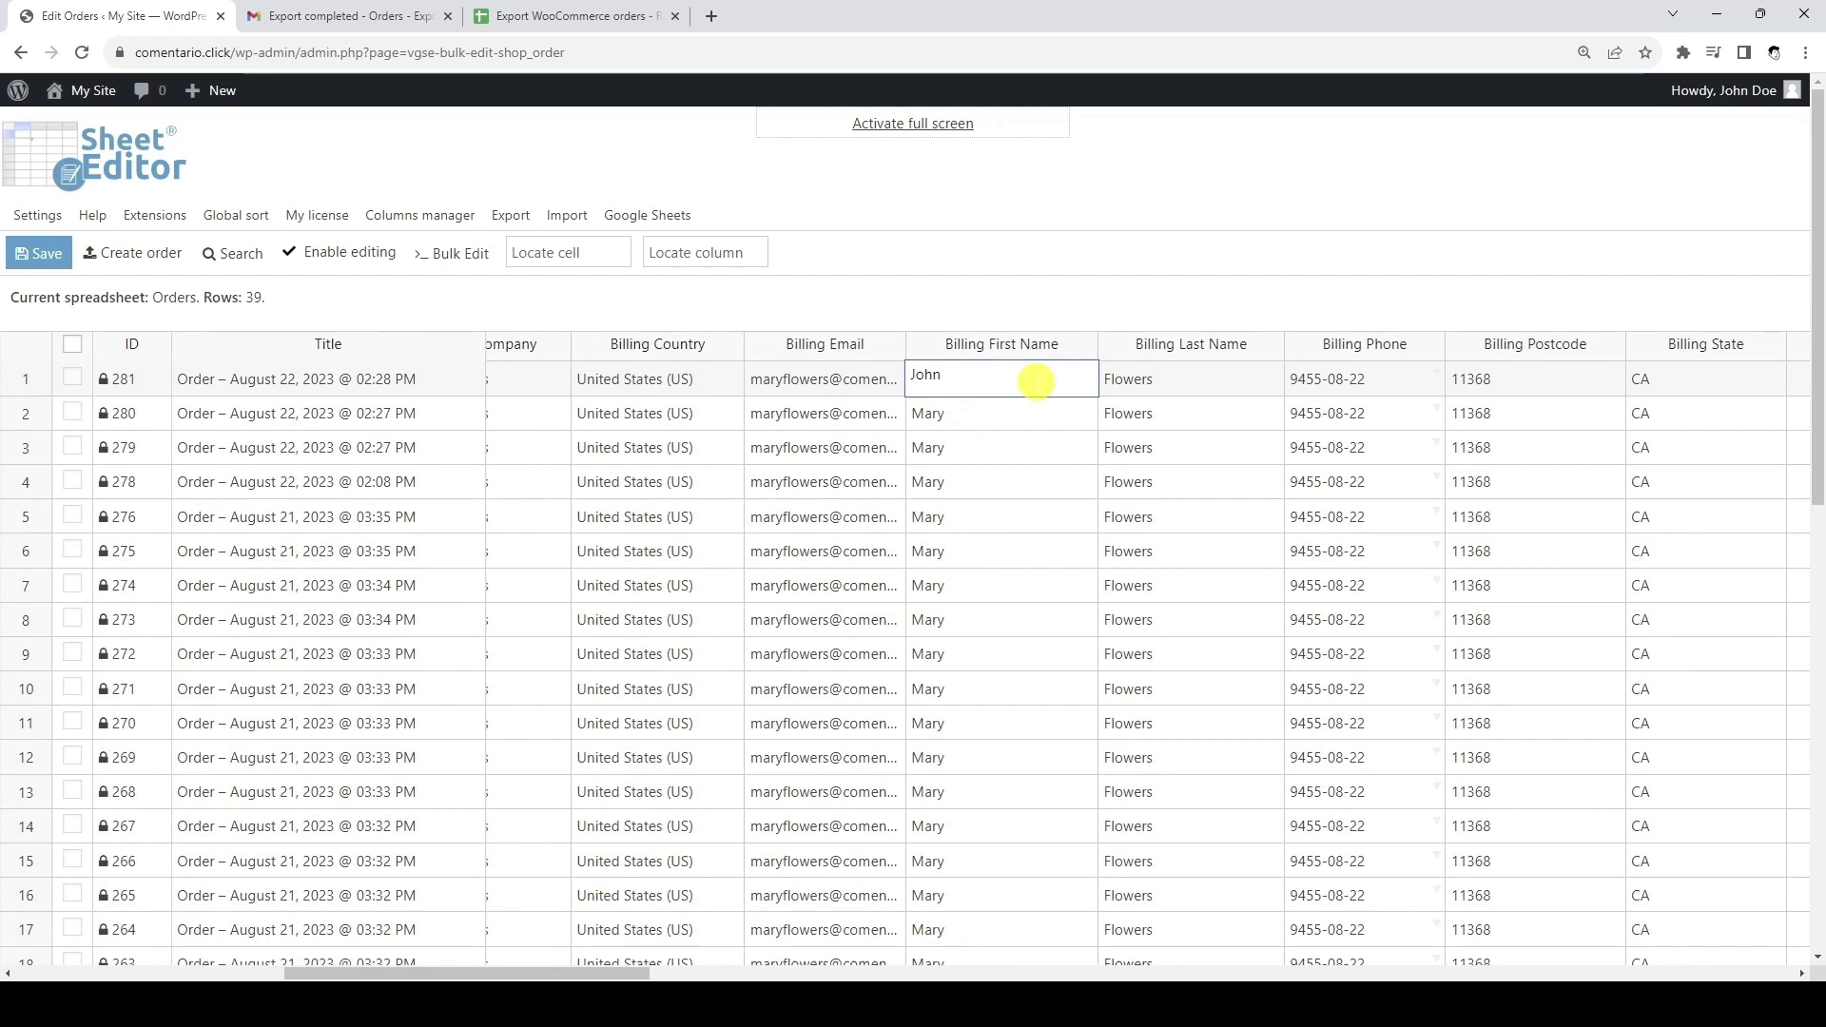
key("Tab")
type("Doe")
key("Return")
Fill order 281's billing first and last names down through row 39 and save all the order changes
left_click_drag(1039, 389, 1237, 739)
scroll(1243, 558, "down", 10)
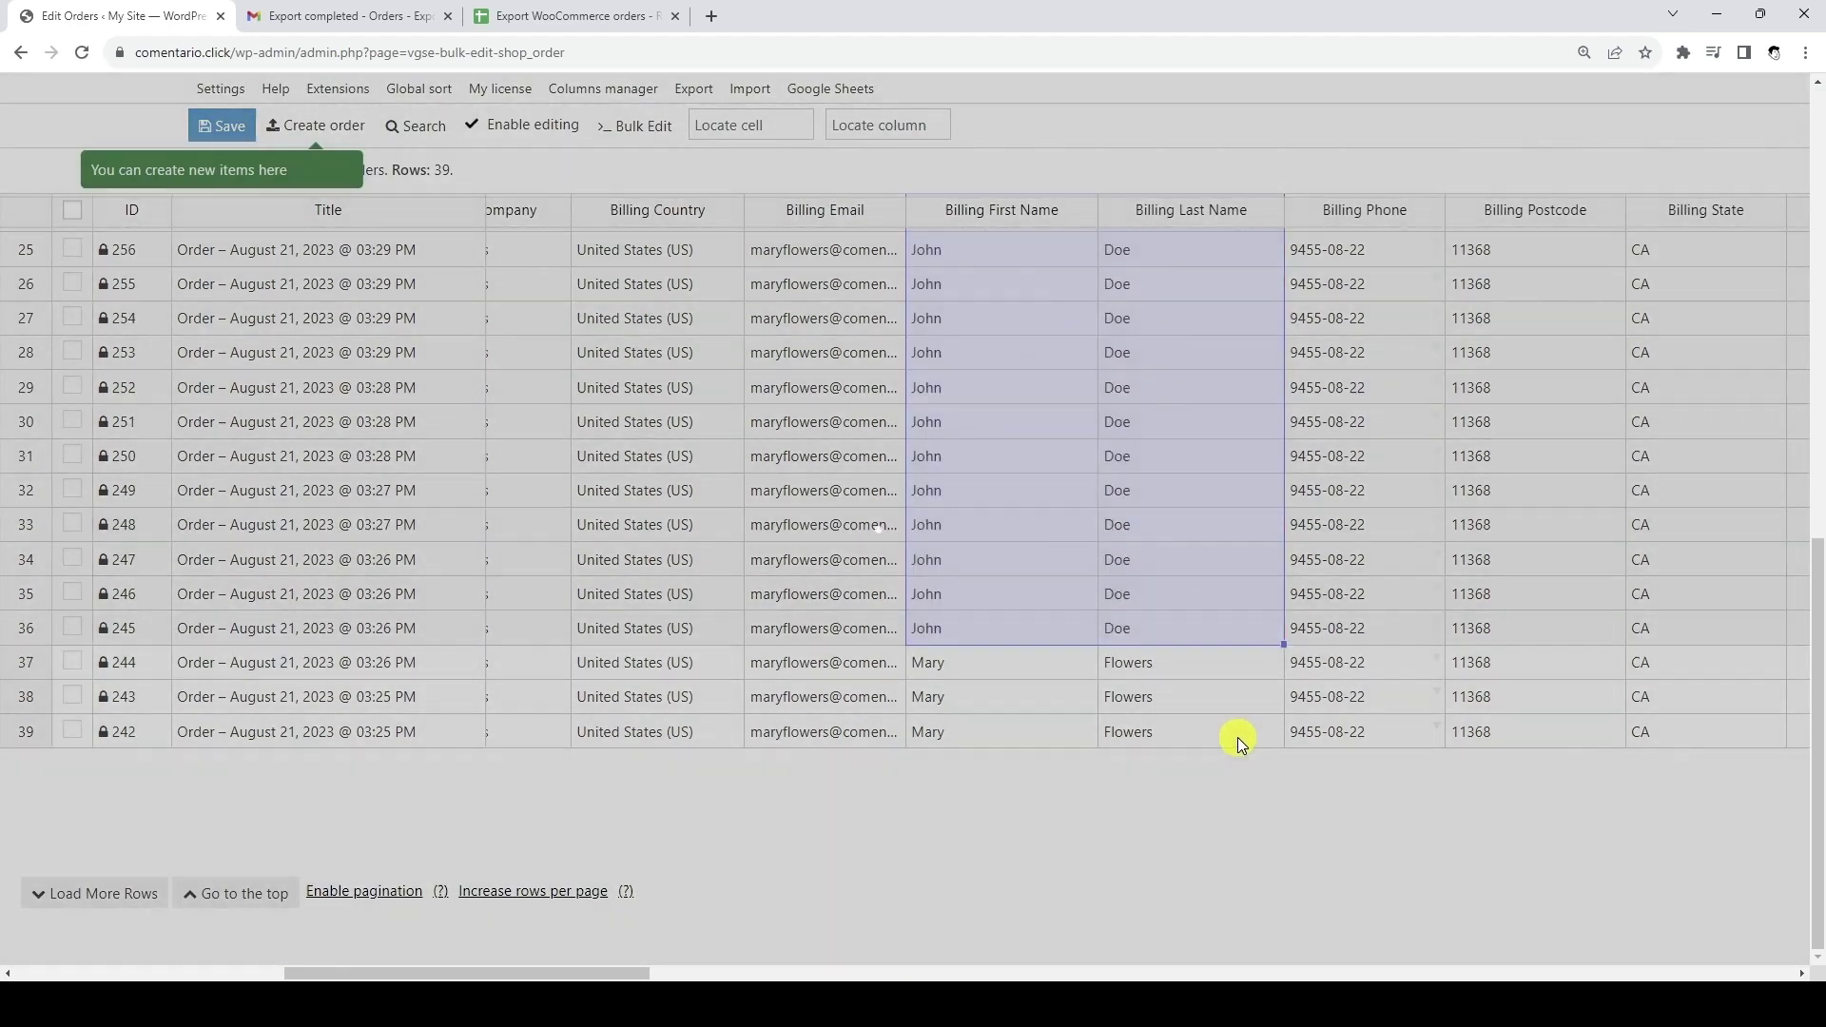
left_click_drag(1280, 643, 1257, 746)
key("ctrl+Home")
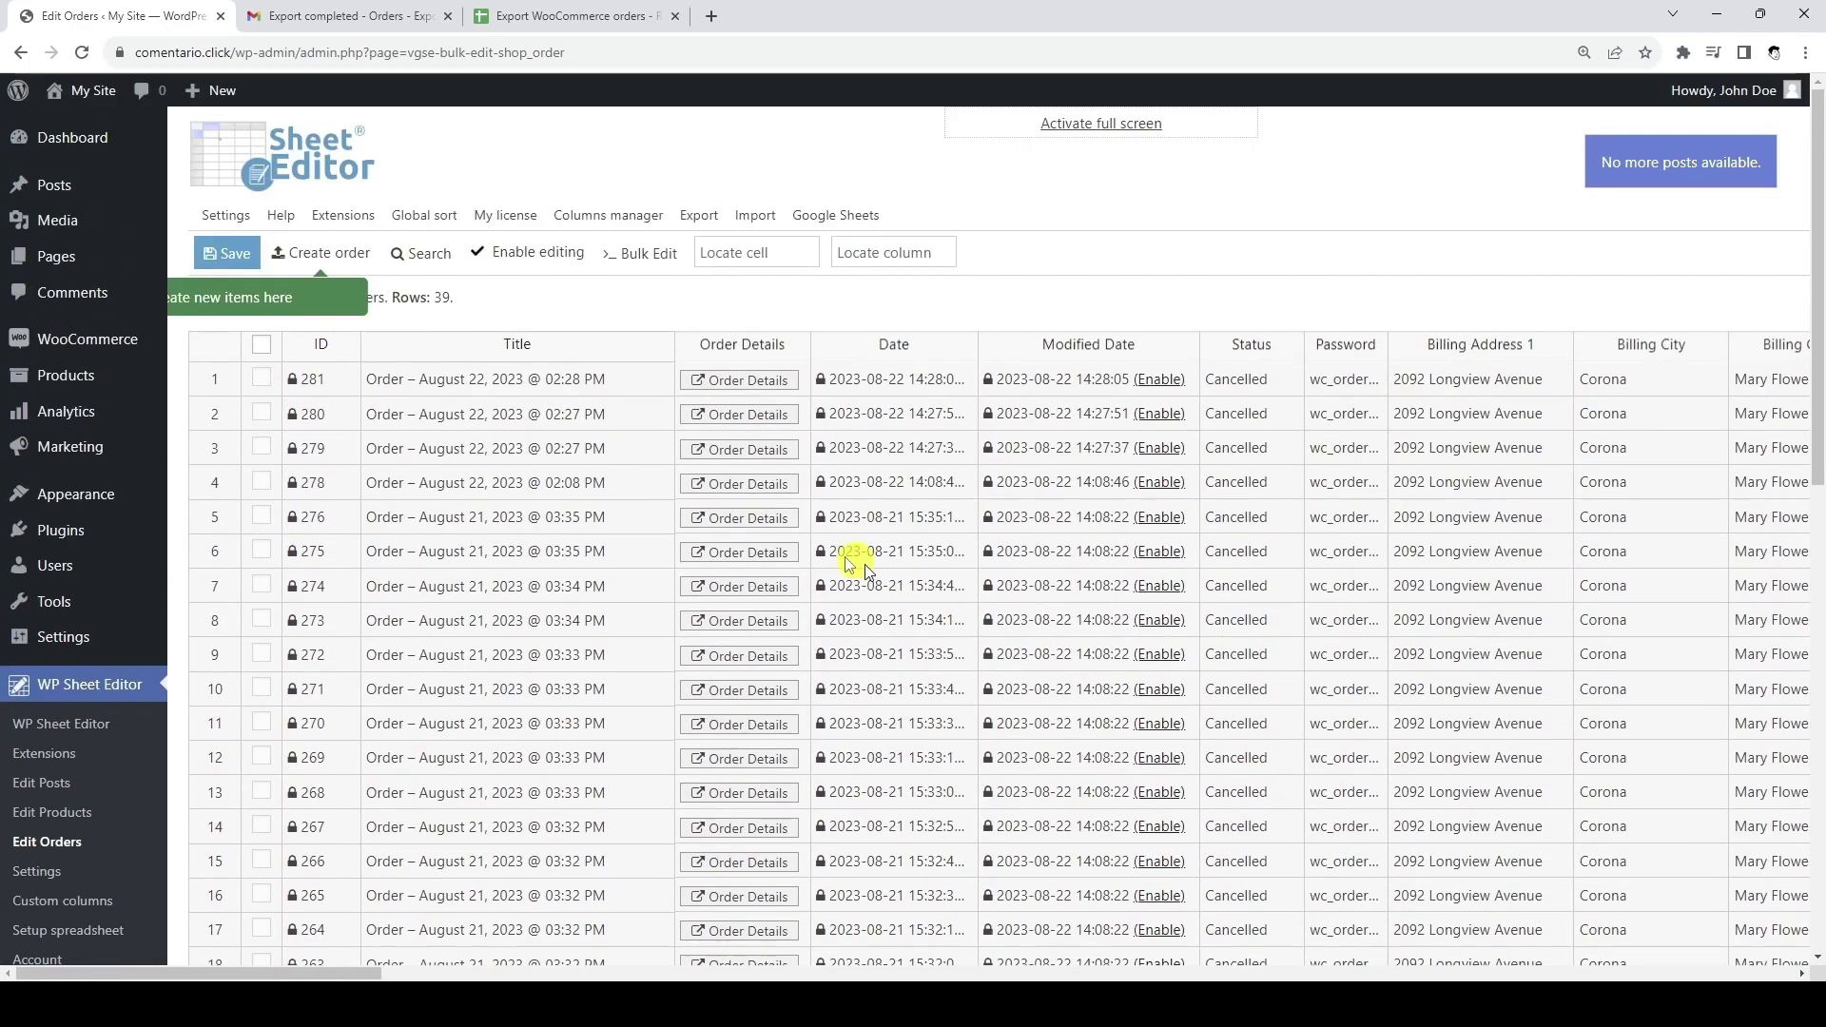
left_click(232, 244)
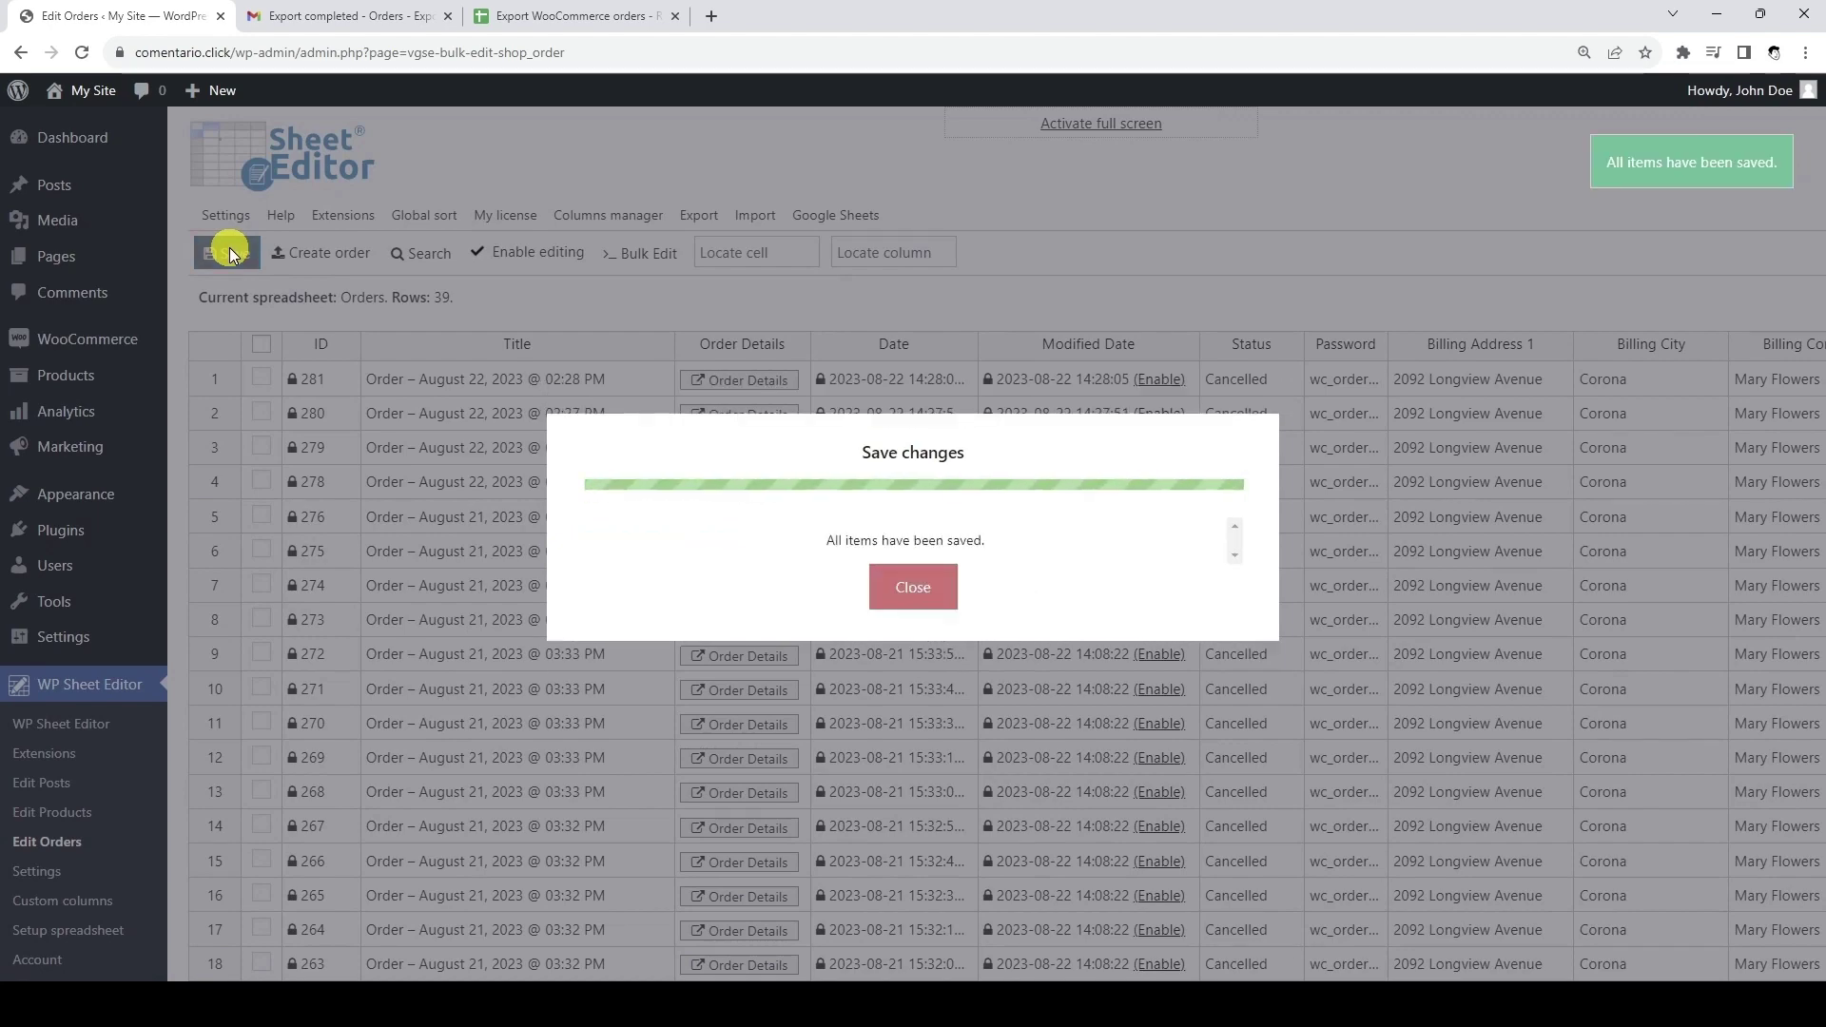
left_click(908, 590)
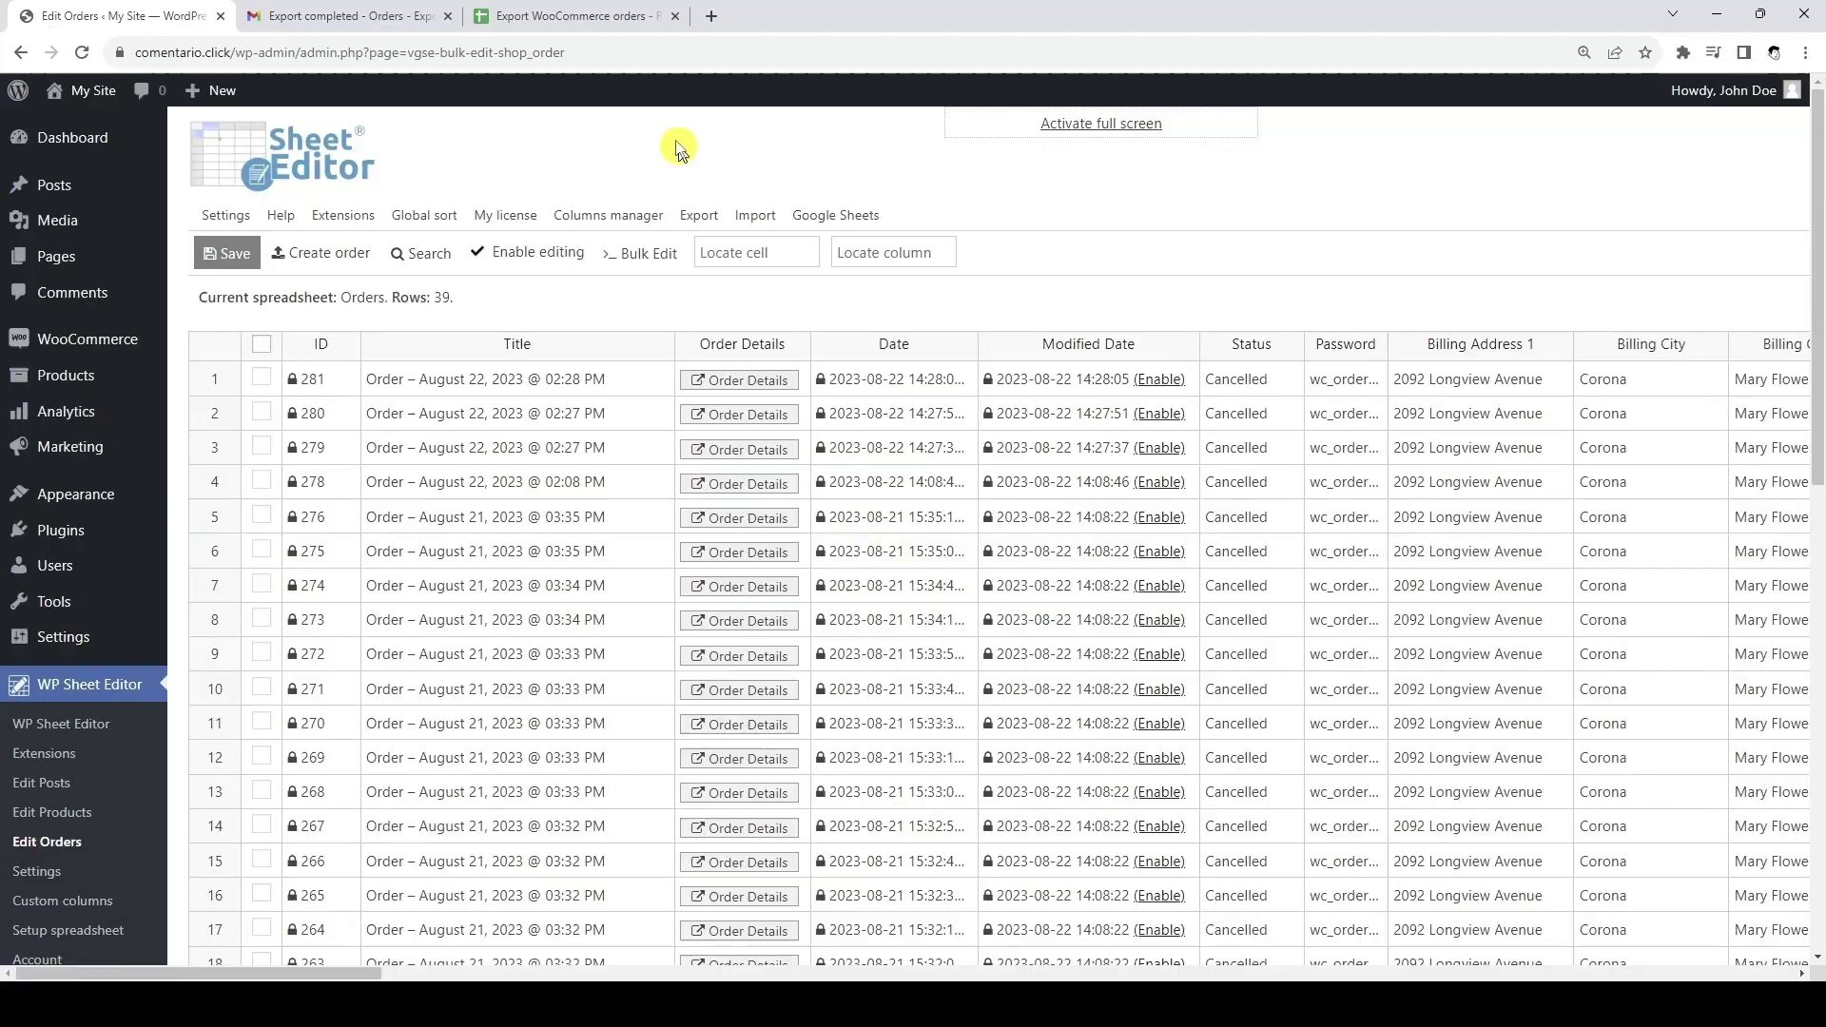
Check the synced Status, Billing First Name and Billing Last Name columns in the real-time Google Sheet, widening the two name columns
left_click(607, 16)
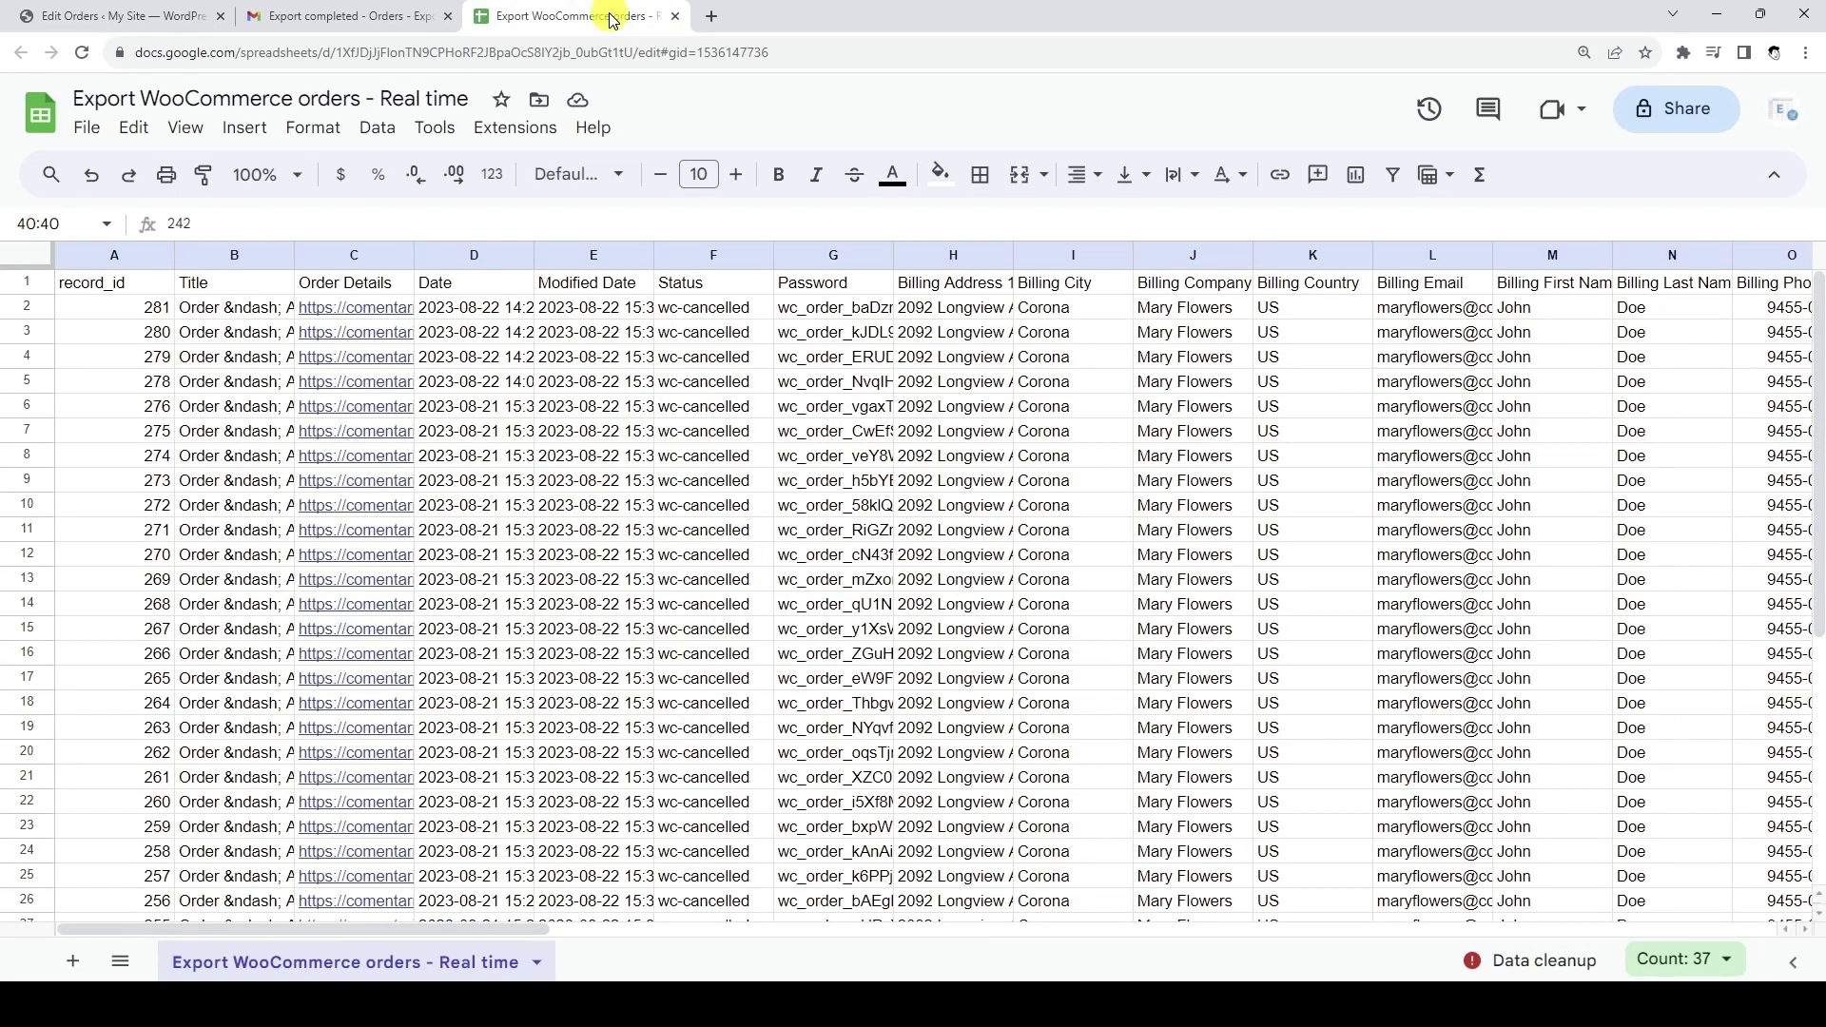
left_click(709, 257)
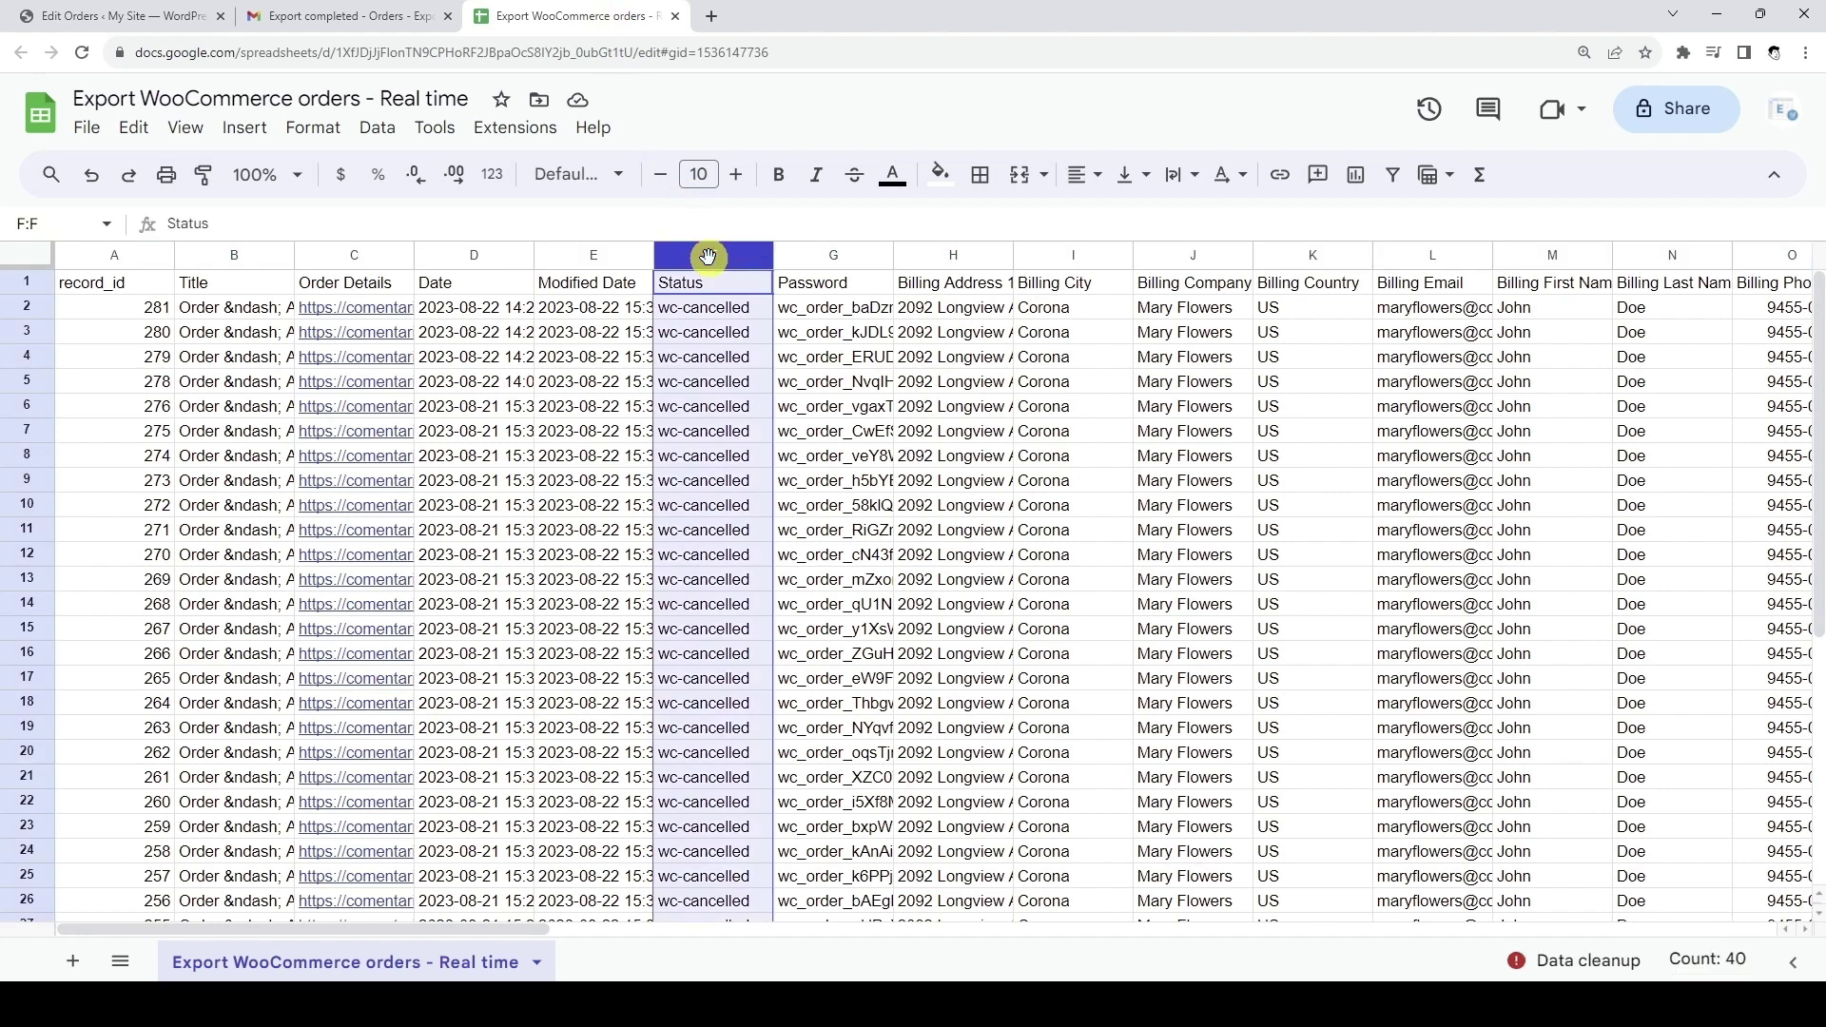
left_click_drag(1613, 255, 1665, 257)
left_click(1617, 257)
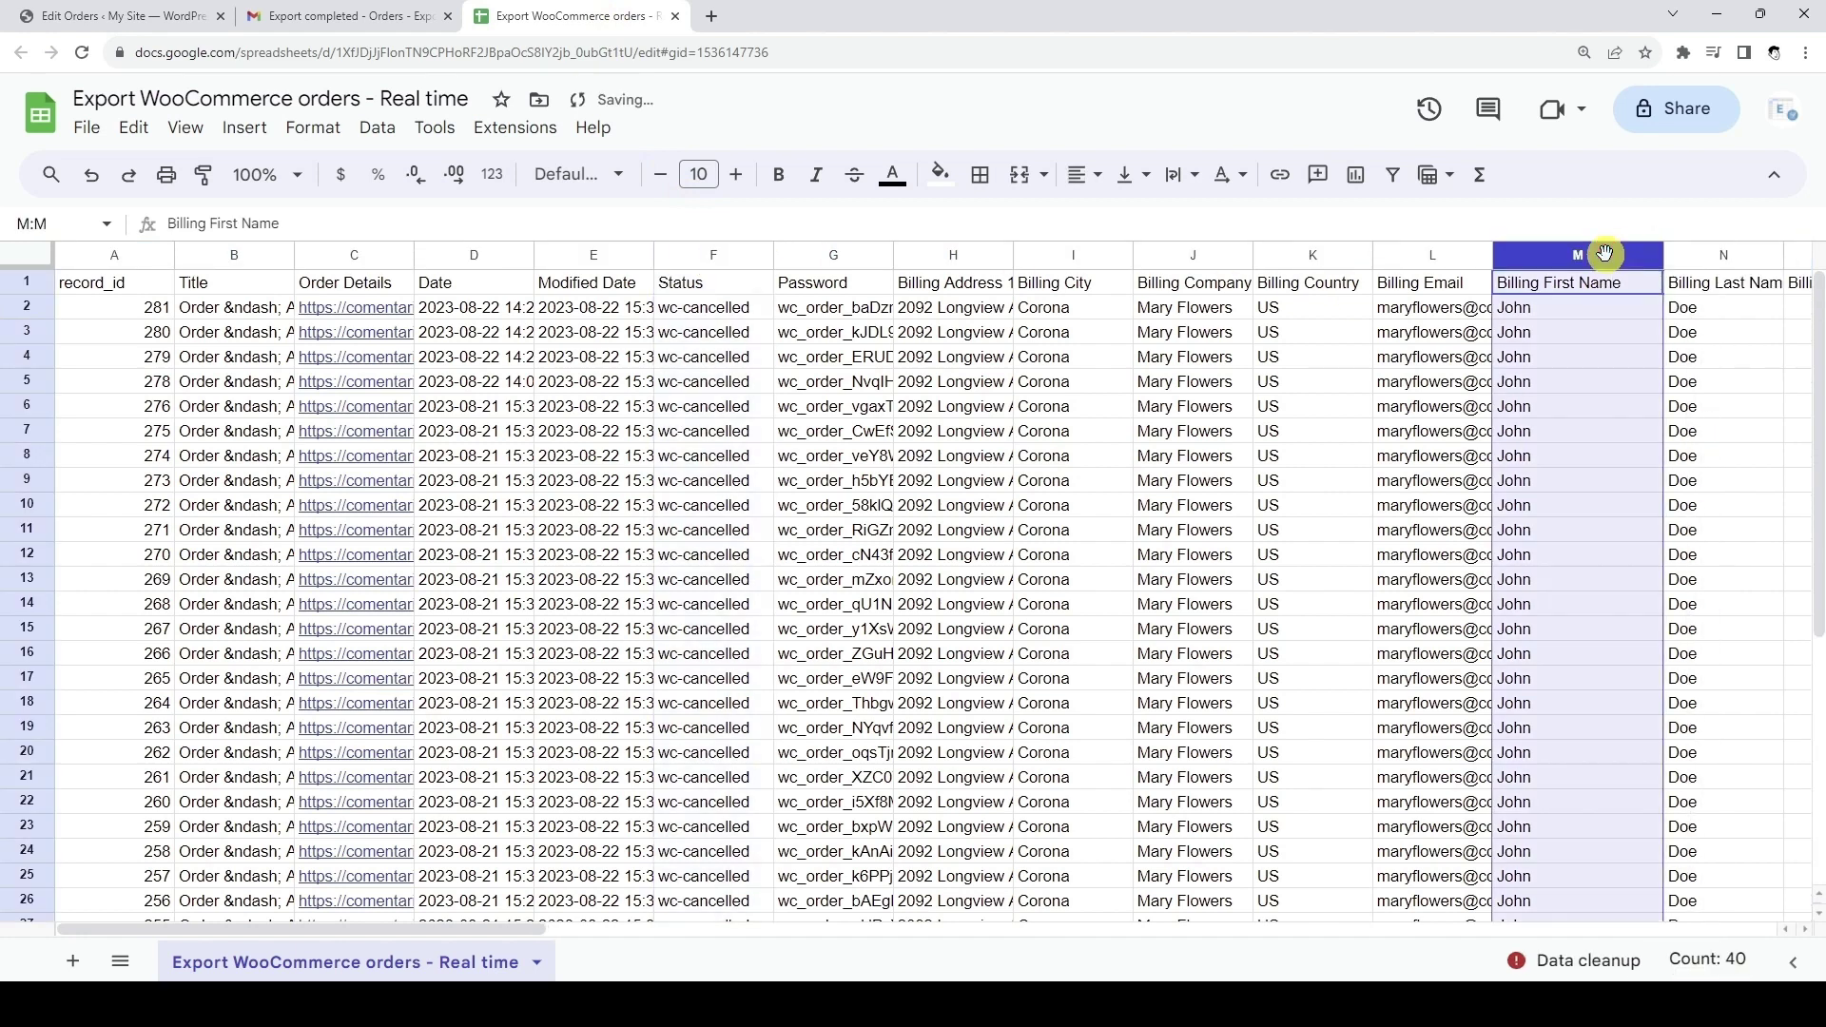
left_click_drag(1784, 255, 1798, 255)
left_click(1745, 253)
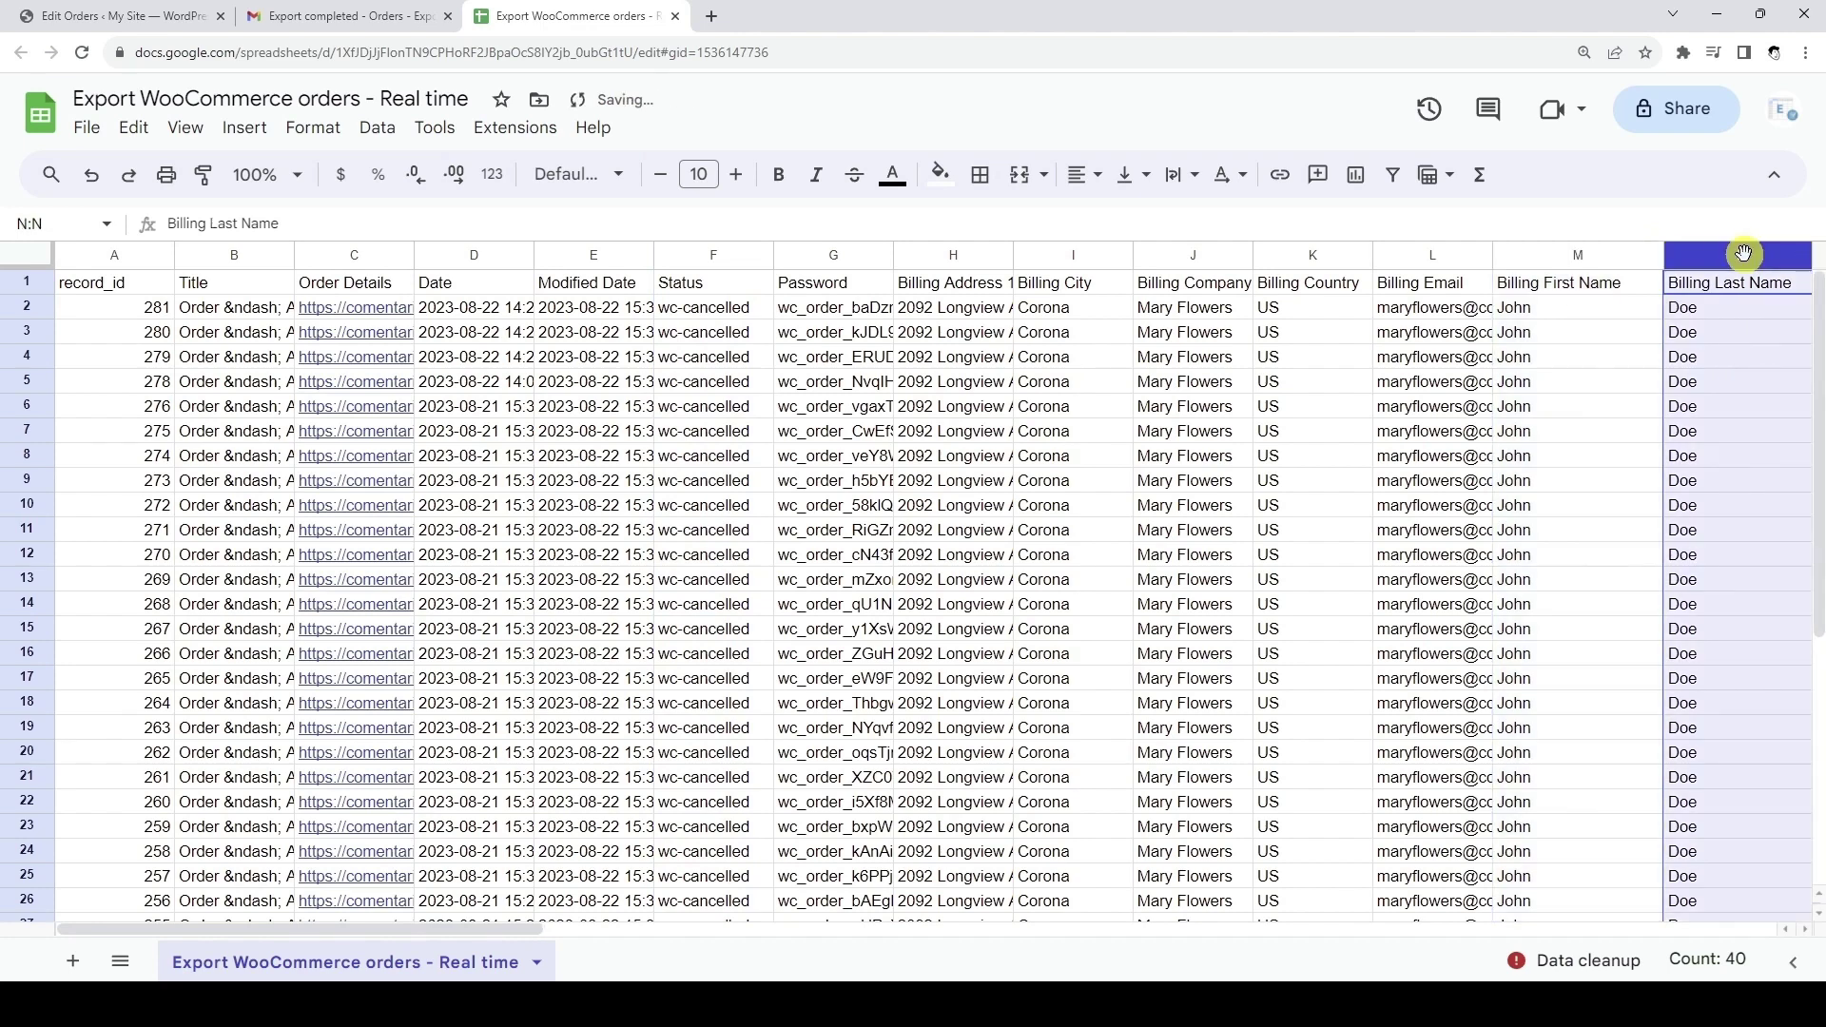
scroll(1744, 253, "right", 5)
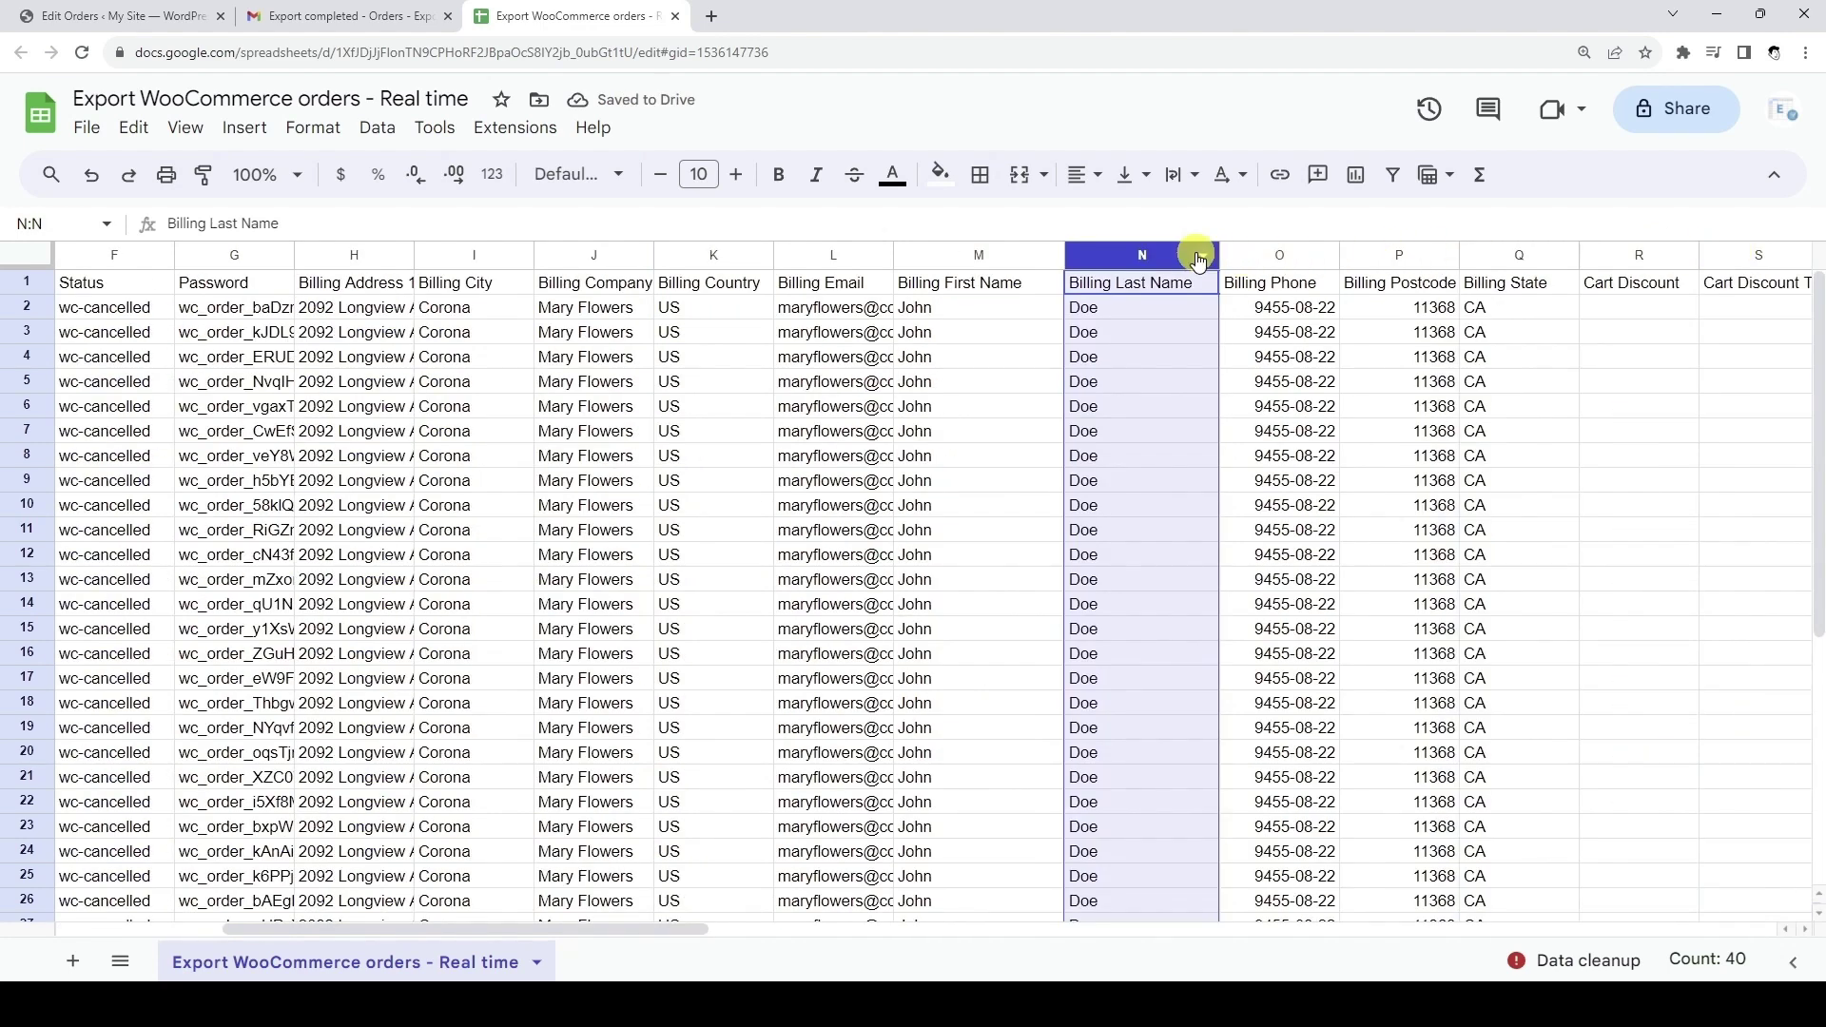
scroll(1198, 259, "left", 5)
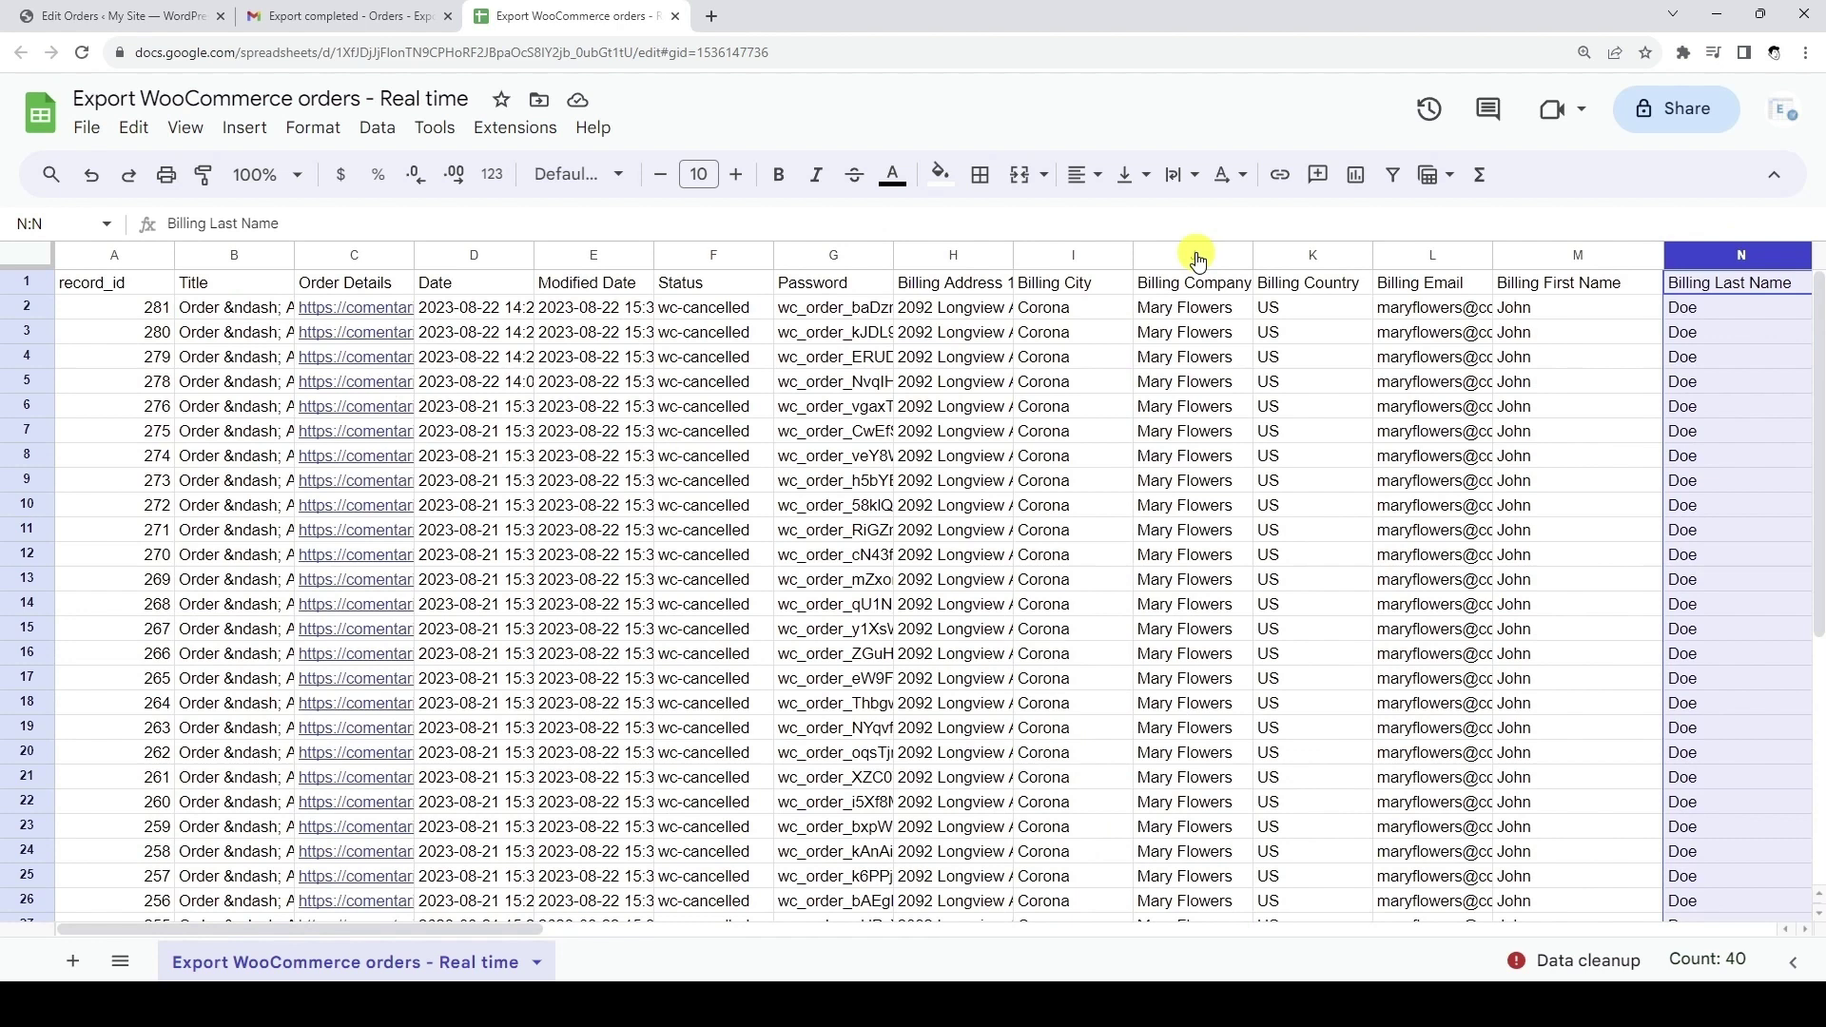
Switch to the WordPress site, visit the storefront and add Cotton T-shirt 18 to the cart
left_click(168, 17)
mouse_move(102, 92)
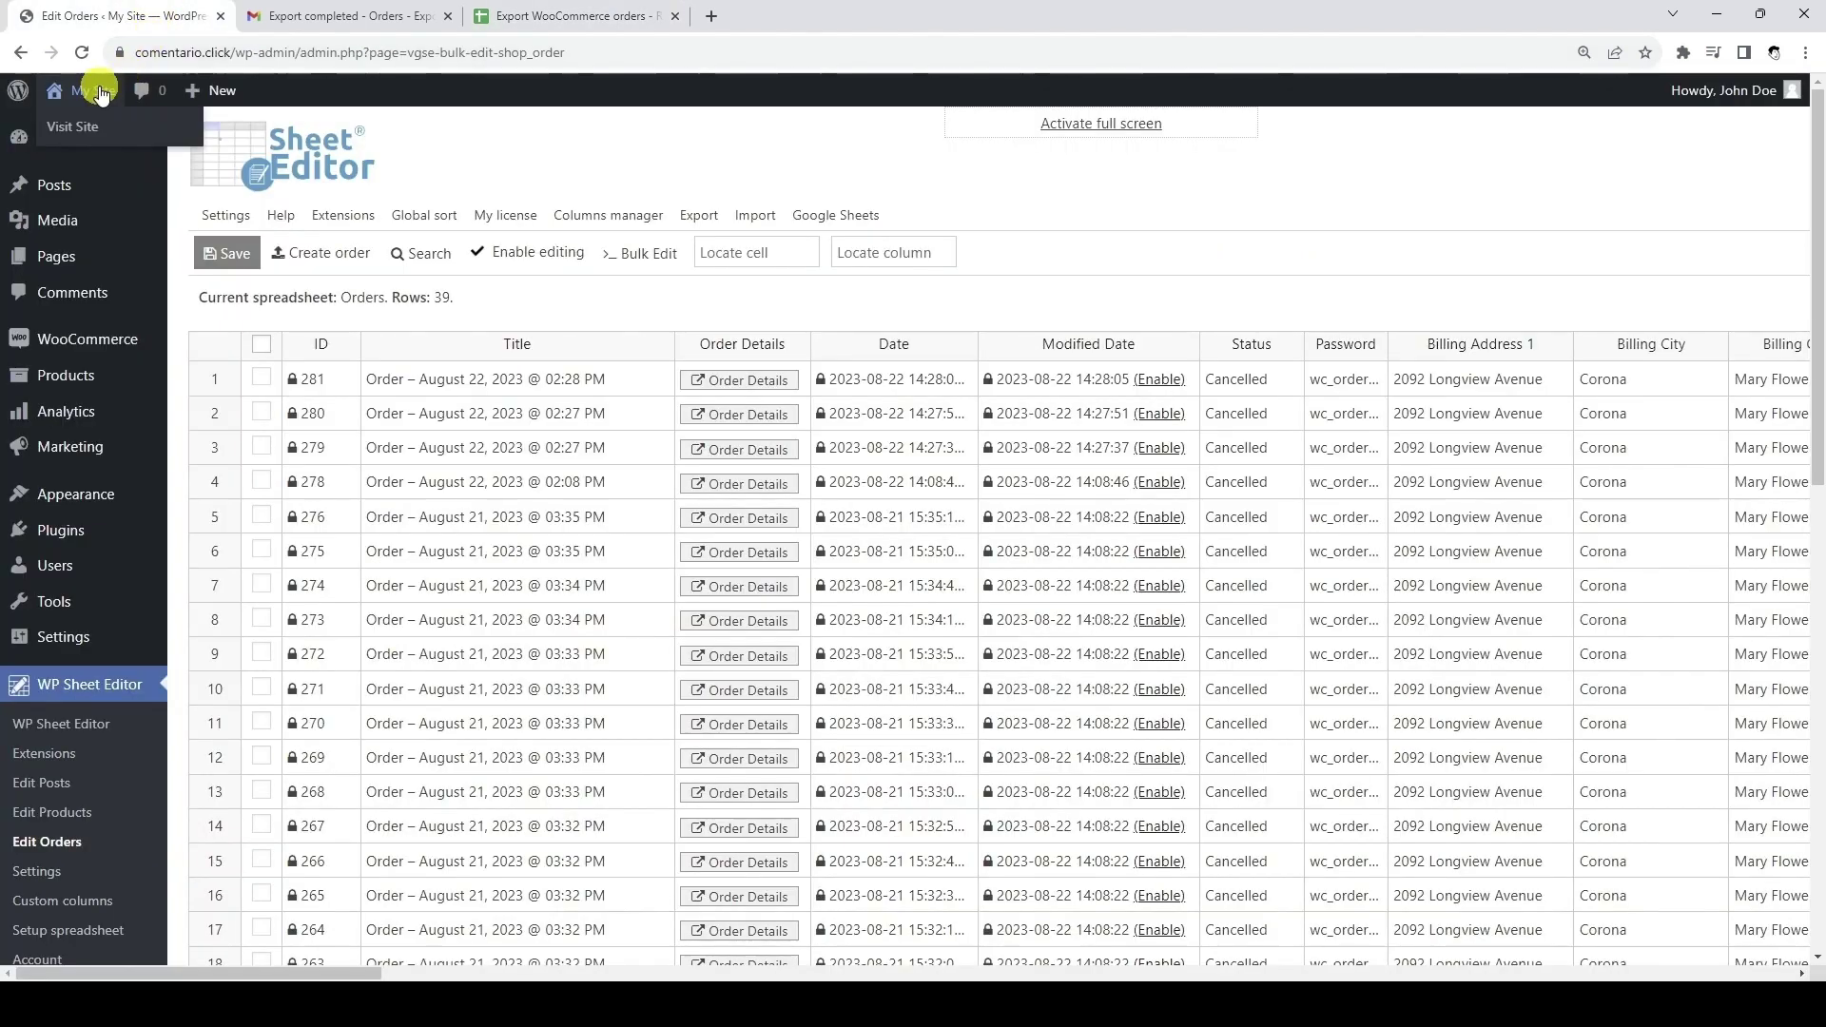
left_click(75, 125)
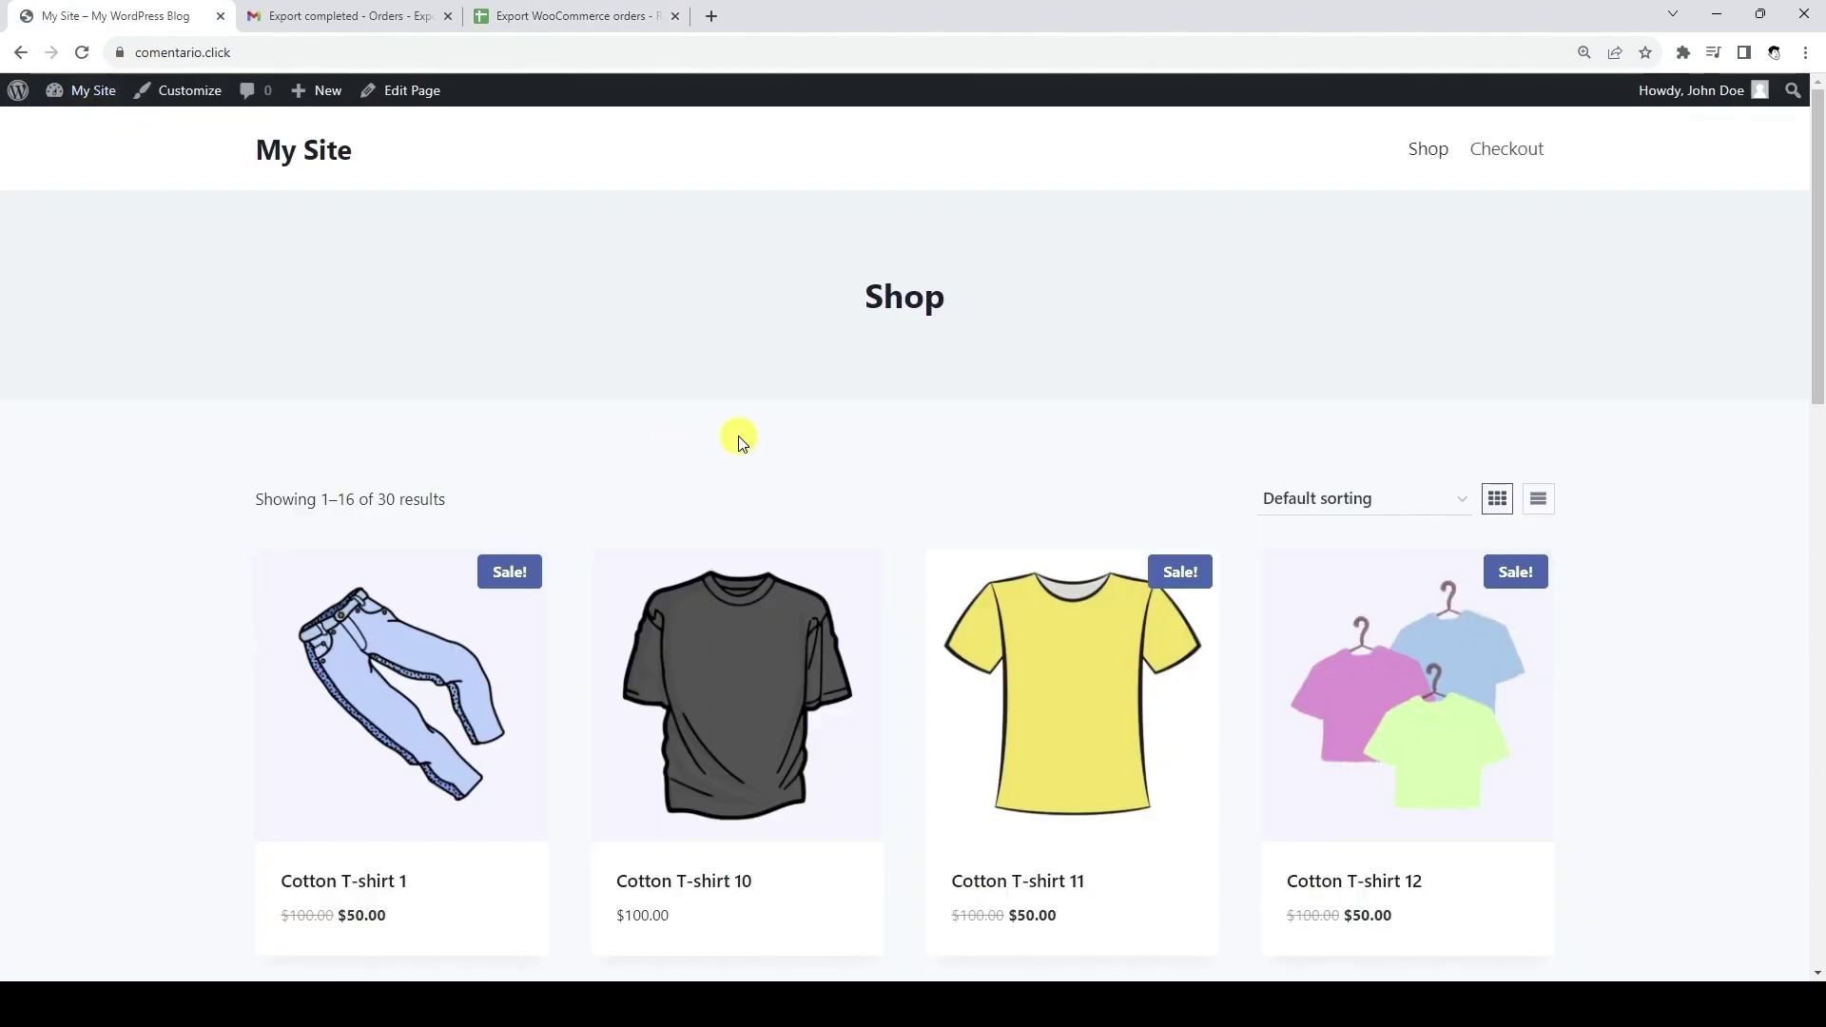
scroll(742, 443, "down", 10)
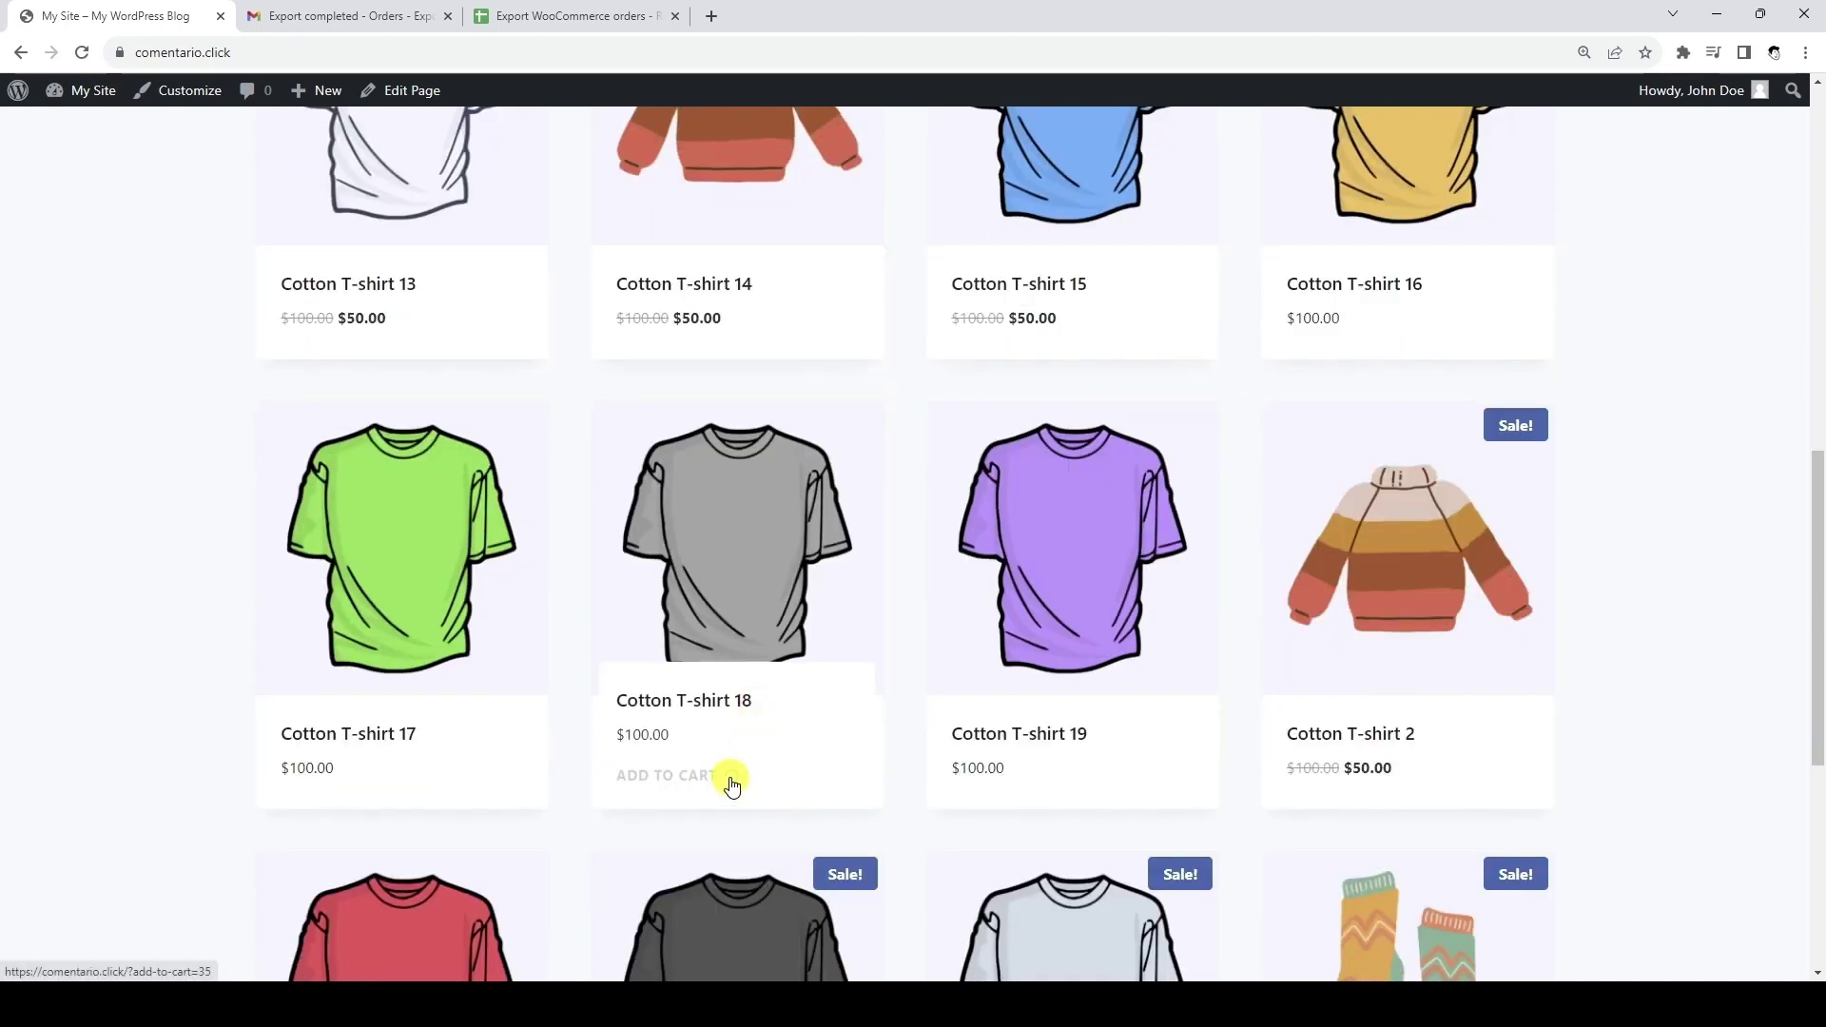
left_click(732, 786)
Go to the store's checkout and place the order using the prefilled billing details and cash on delivery
scroll(732, 780, "up", 10)
left_click(1526, 133)
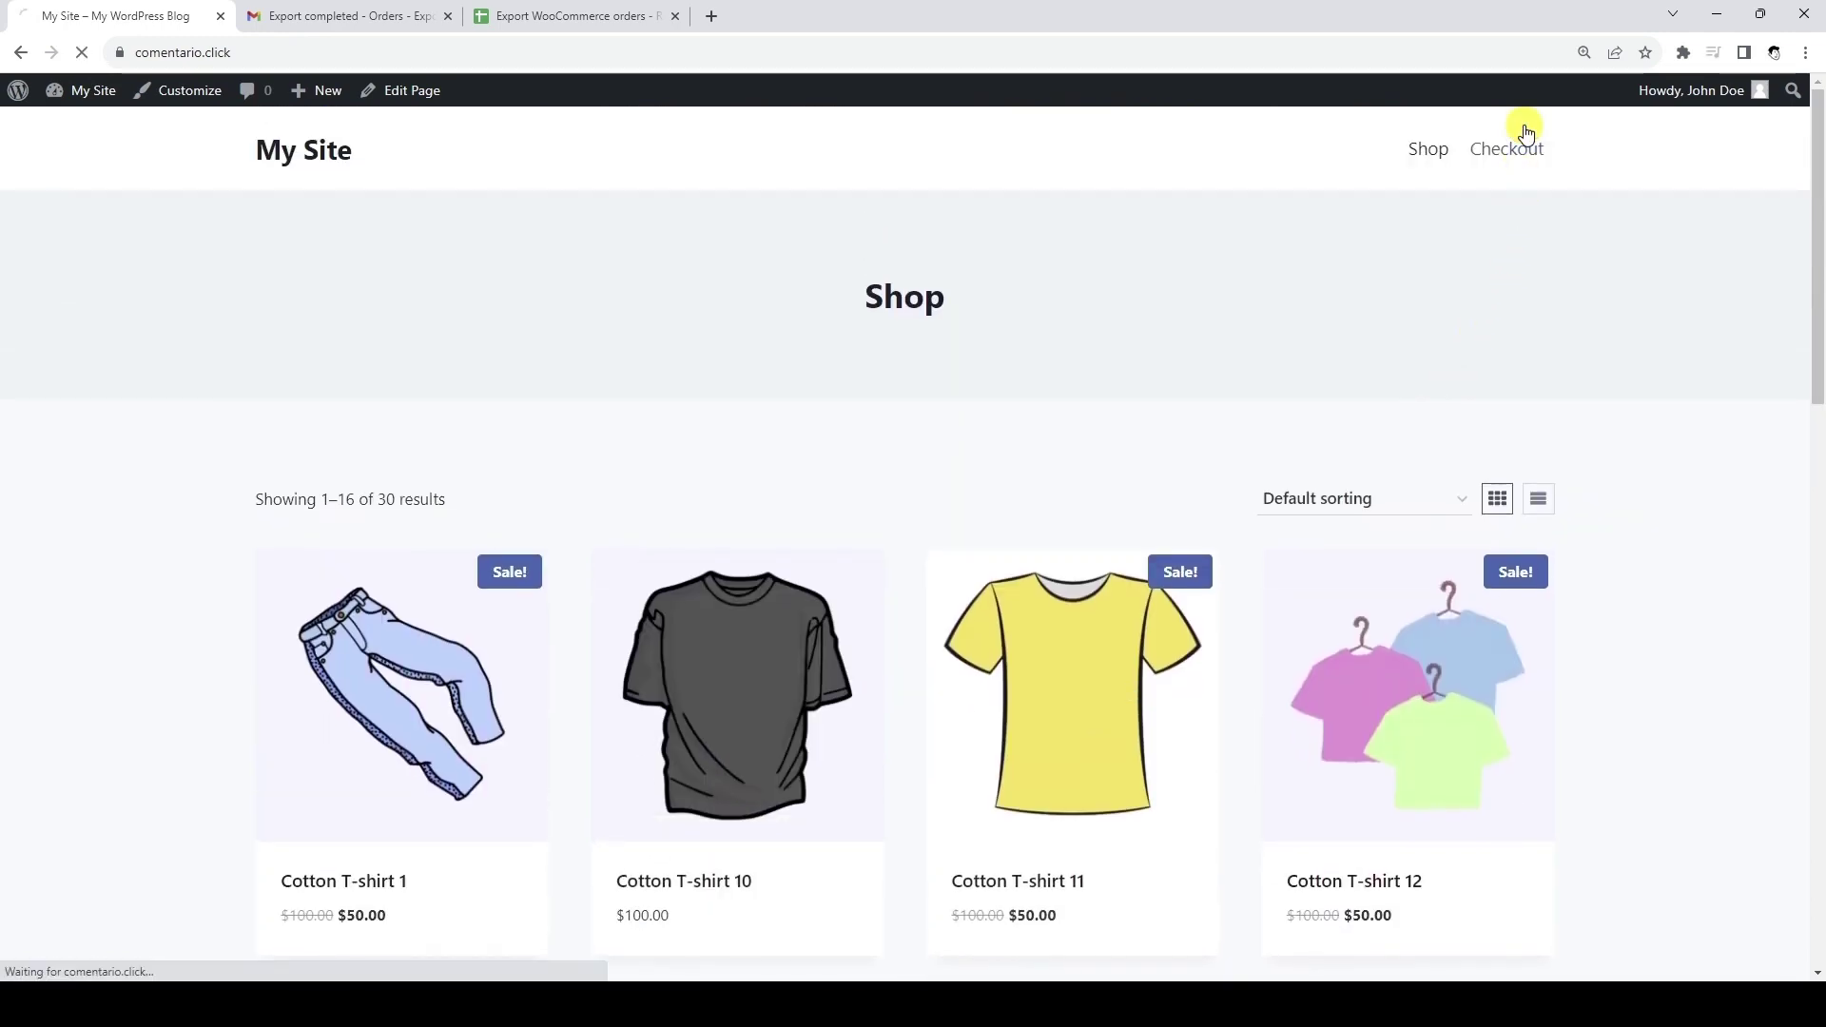
scroll(1255, 533, "down", 5)
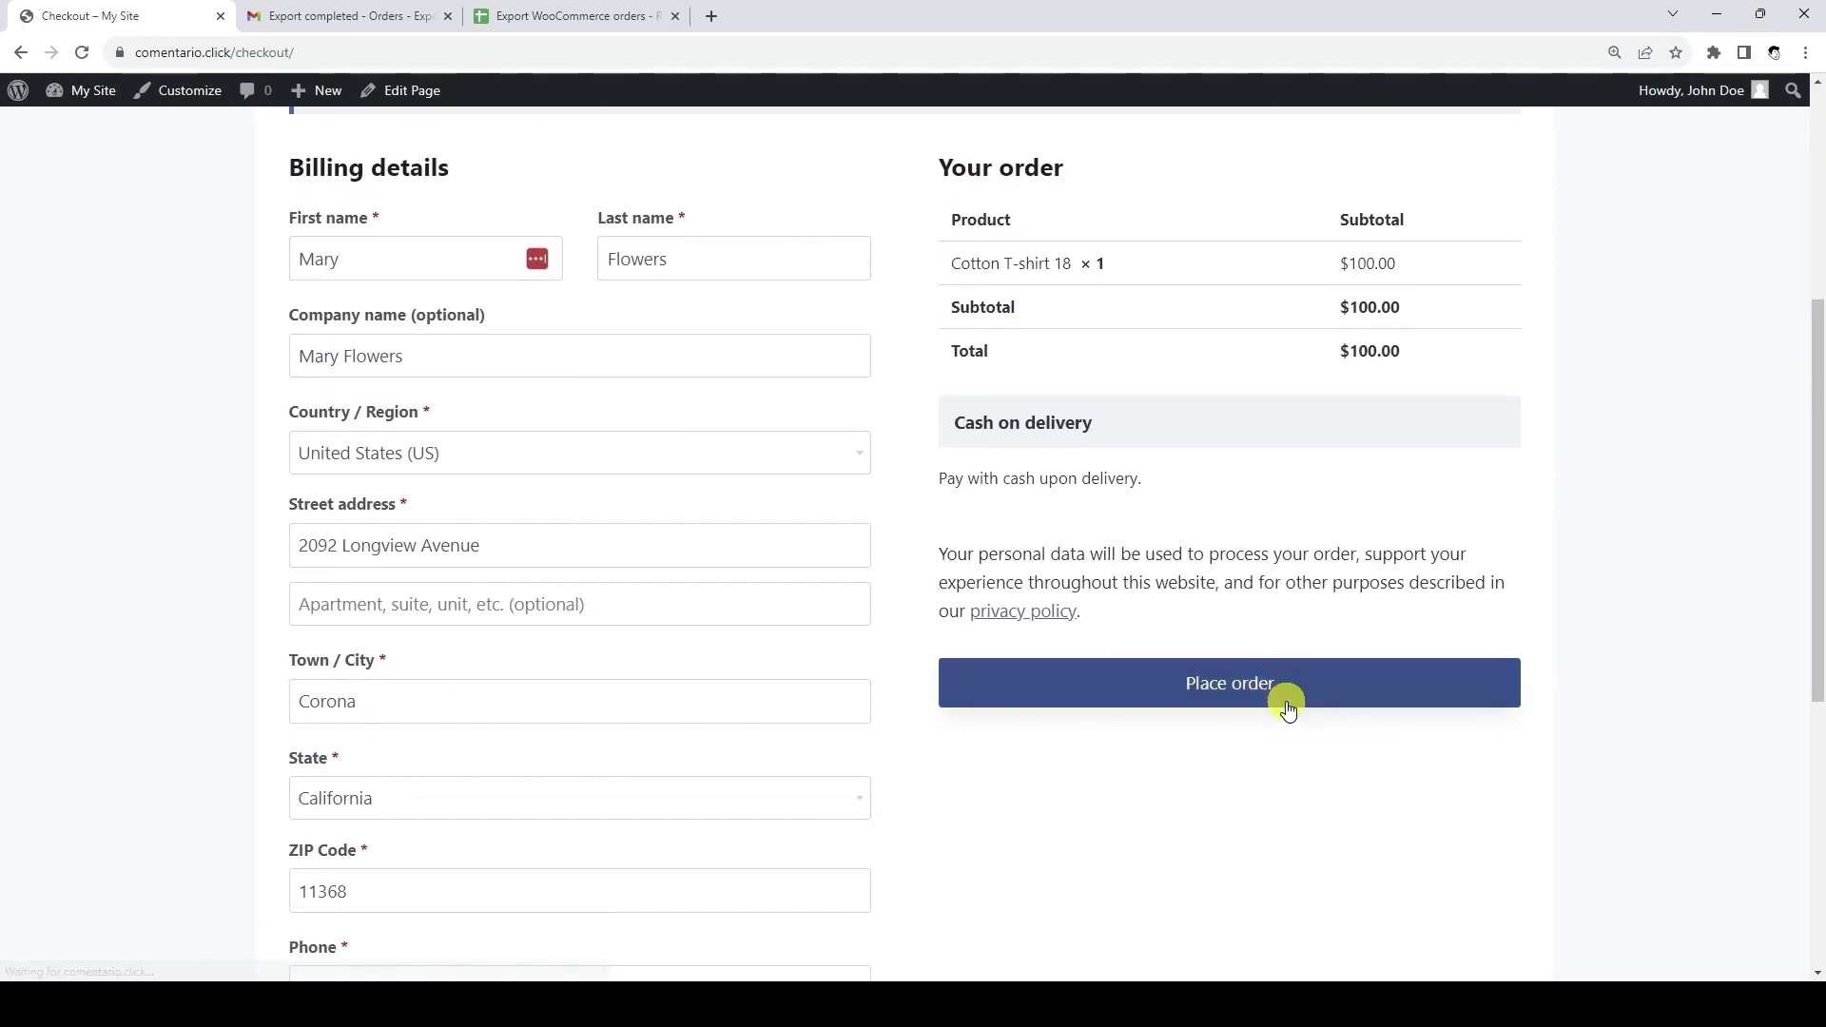
left_click(1288, 708)
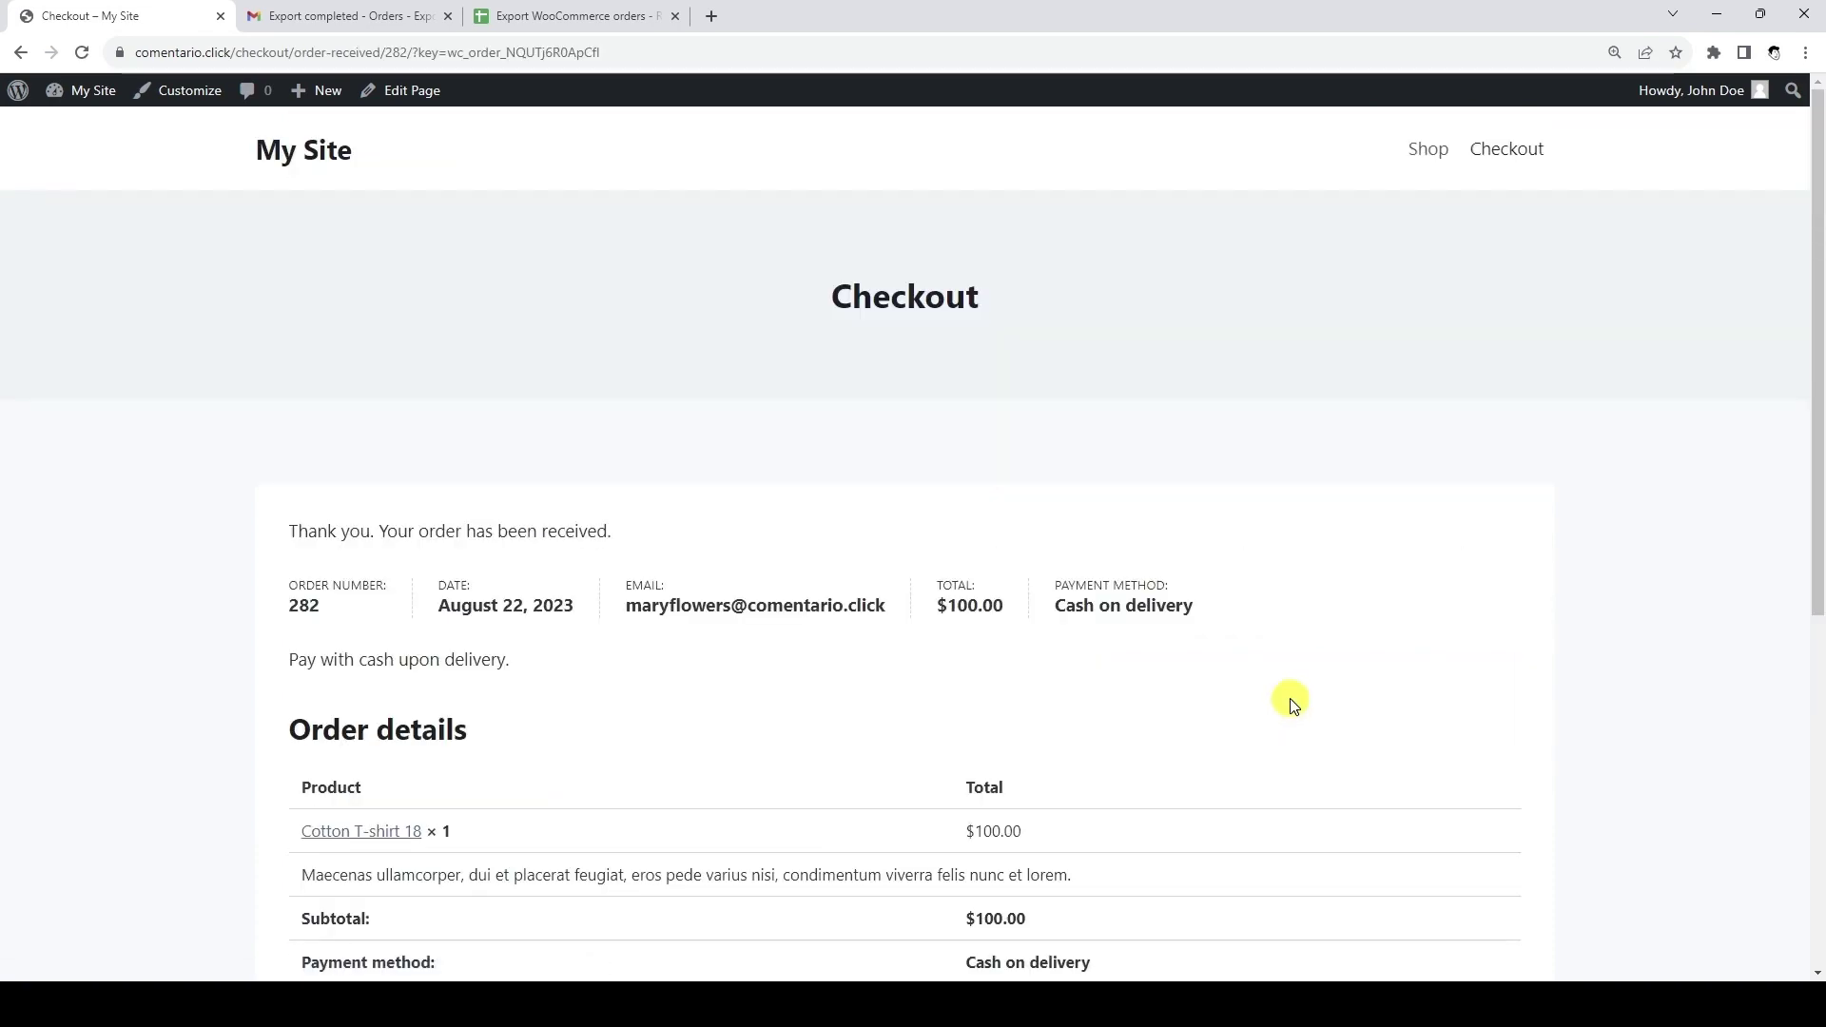
Return to the WordPress dashboard, open the WP Sheet Editor Orders spreadsheet and check the newest order and the row count
left_click(90, 114)
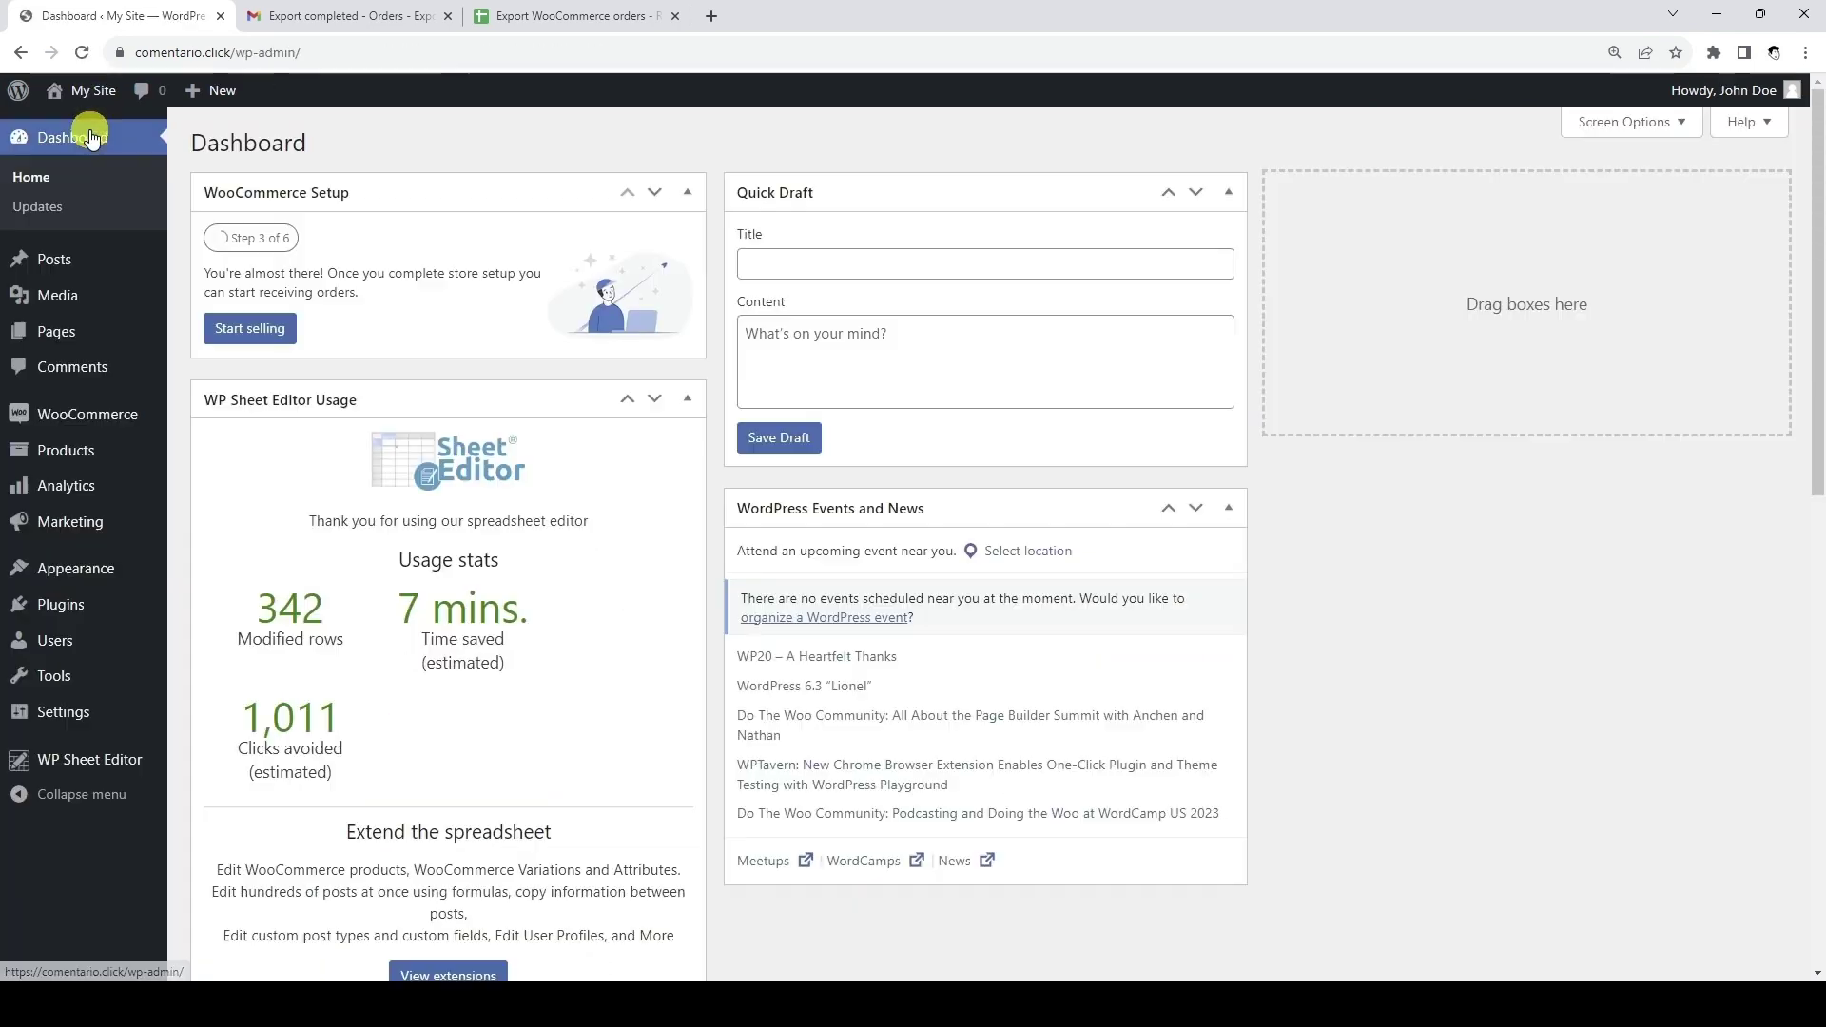
left_click(219, 773)
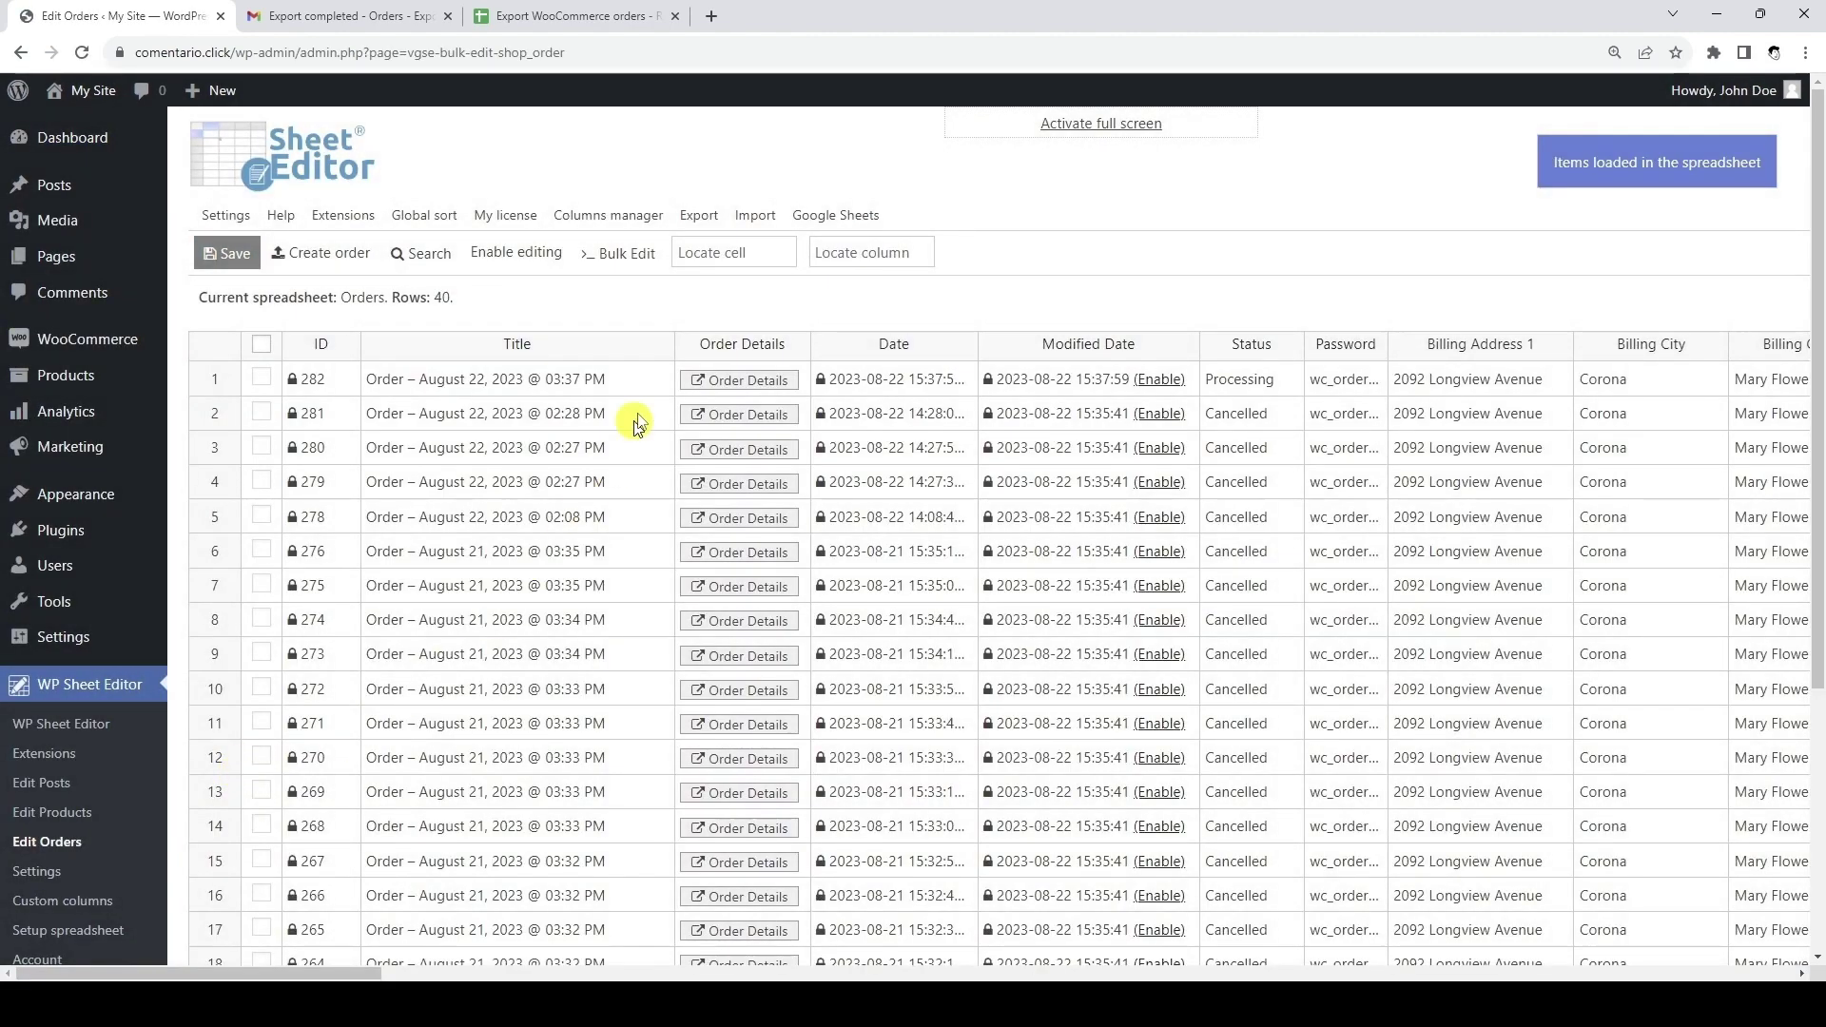
left_click(631, 347)
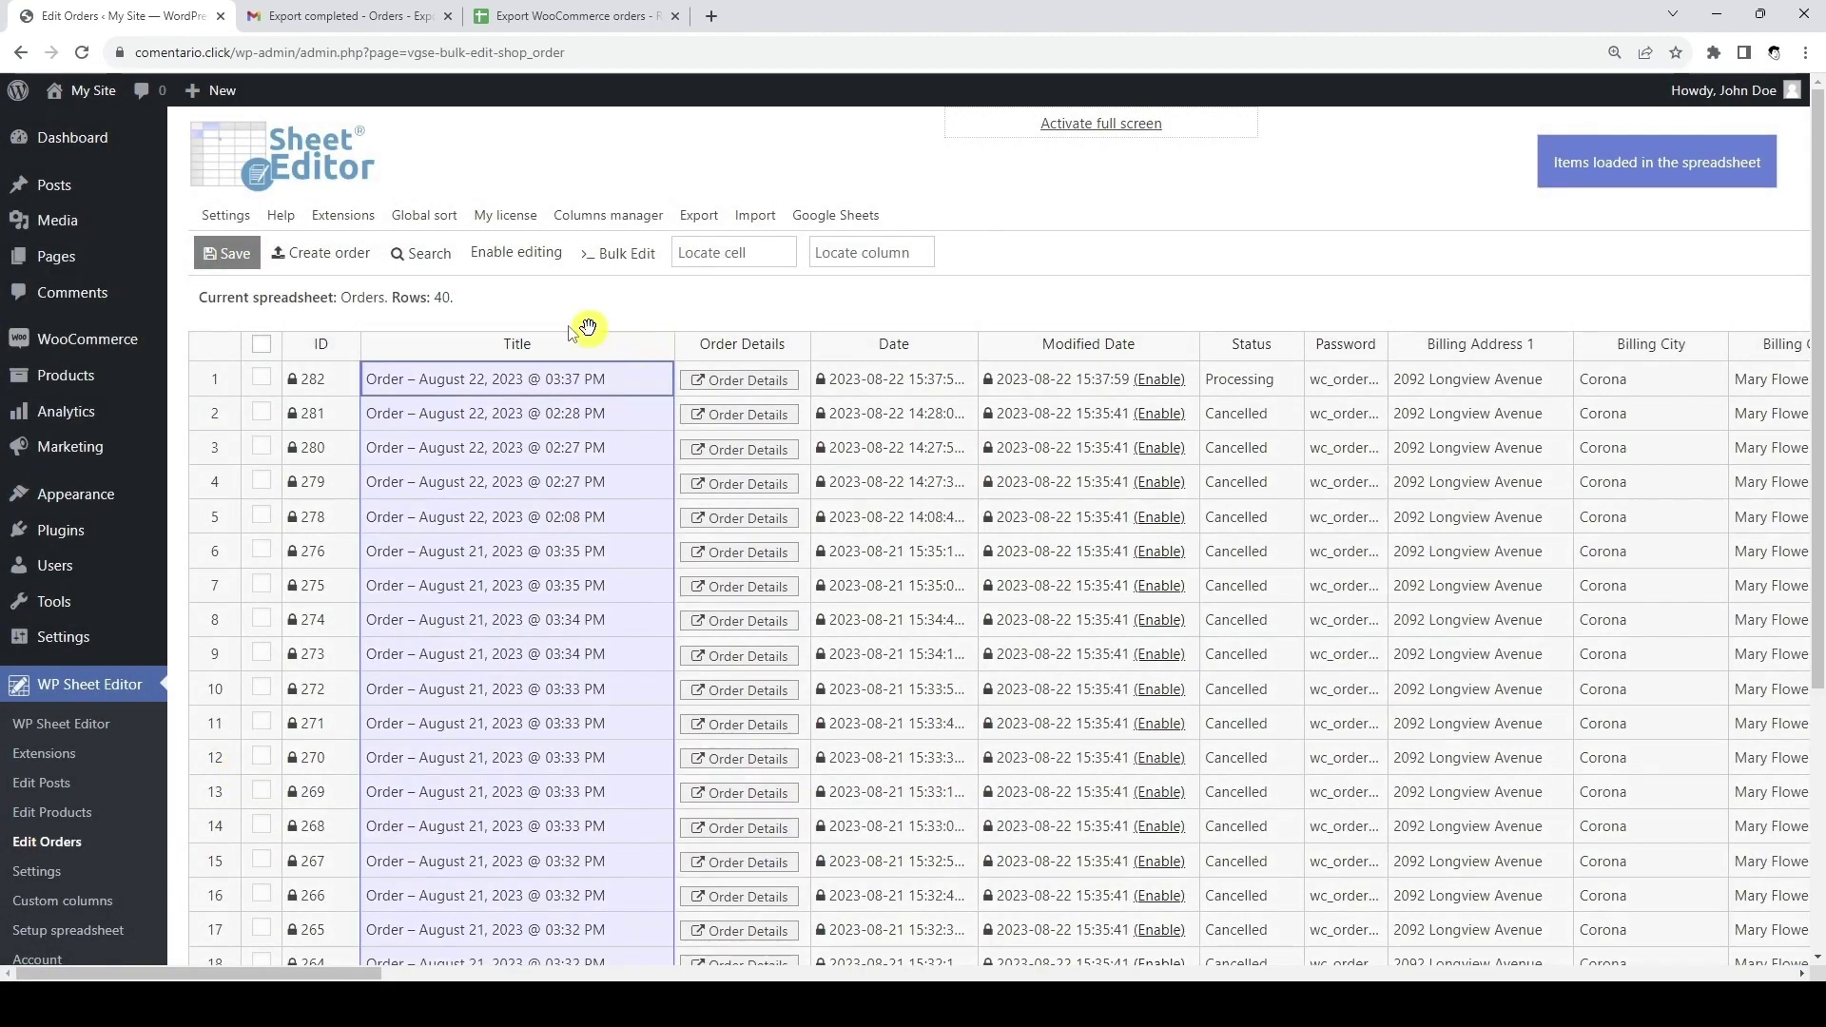
left_click(468, 309)
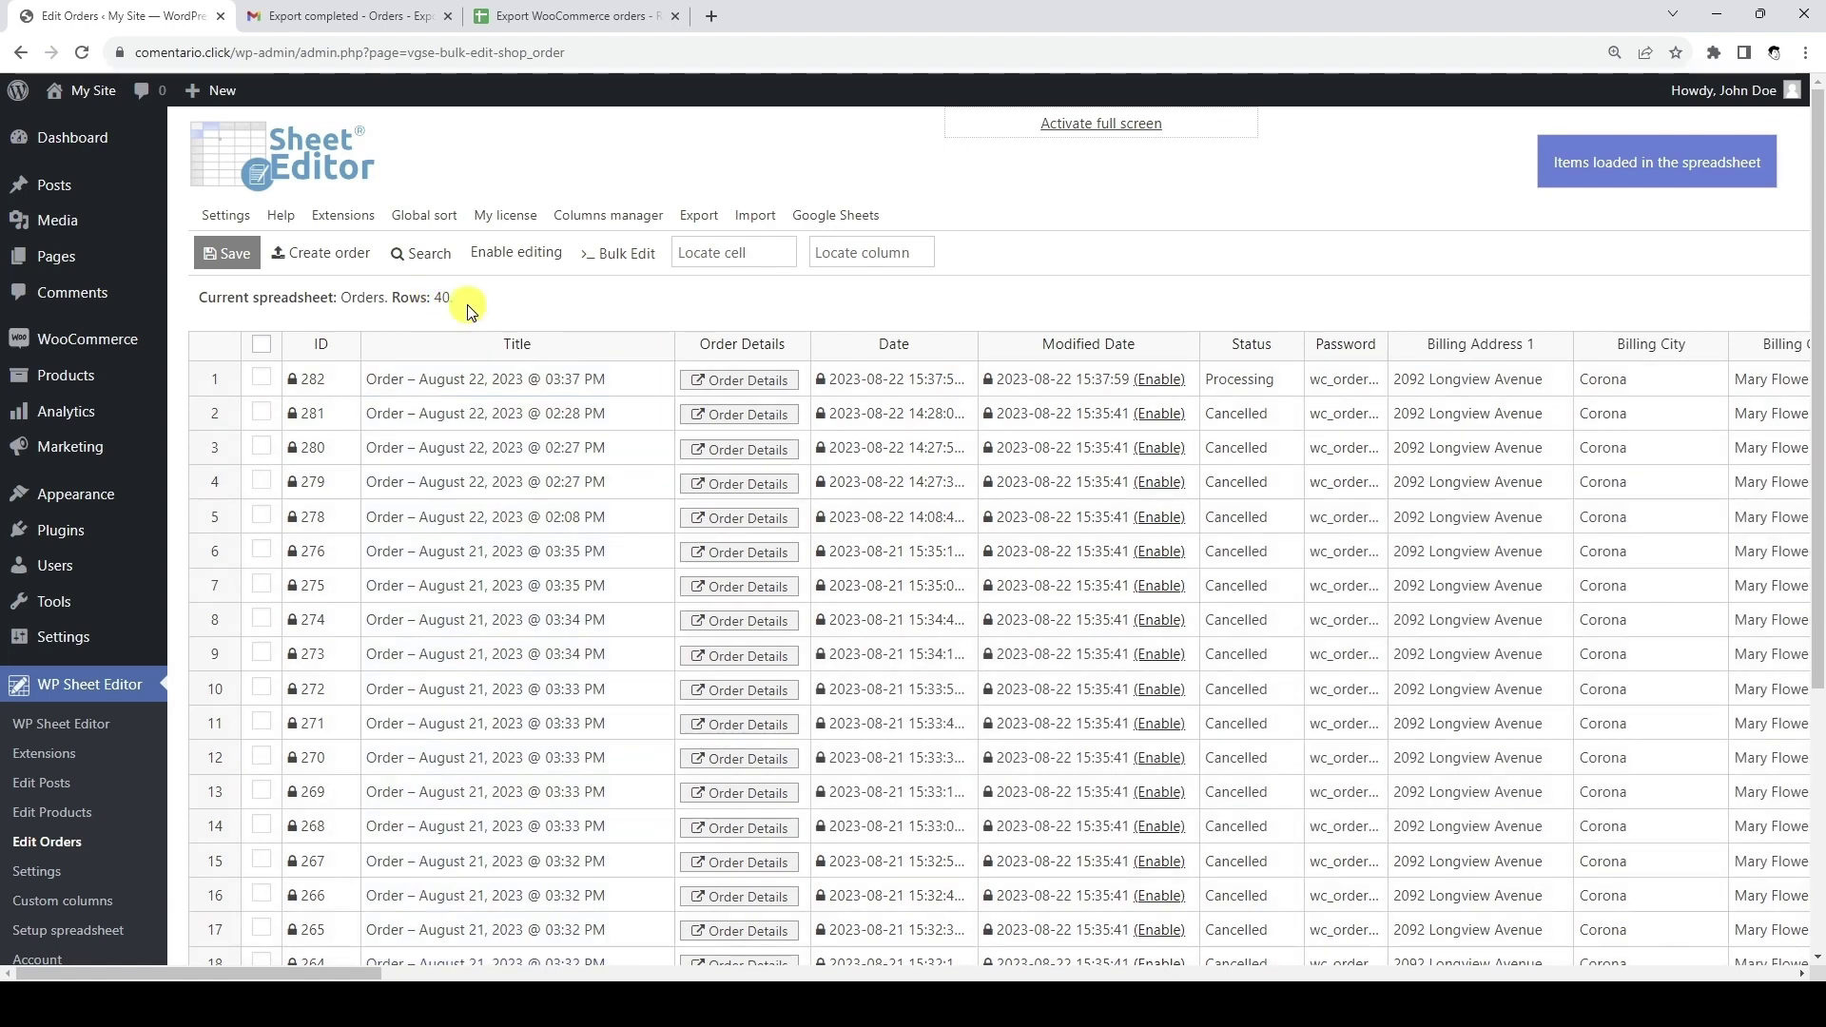
Switch to the real-time Google Sheet and check the newly placed order's row and its status against the older orders
left_click(592, 14)
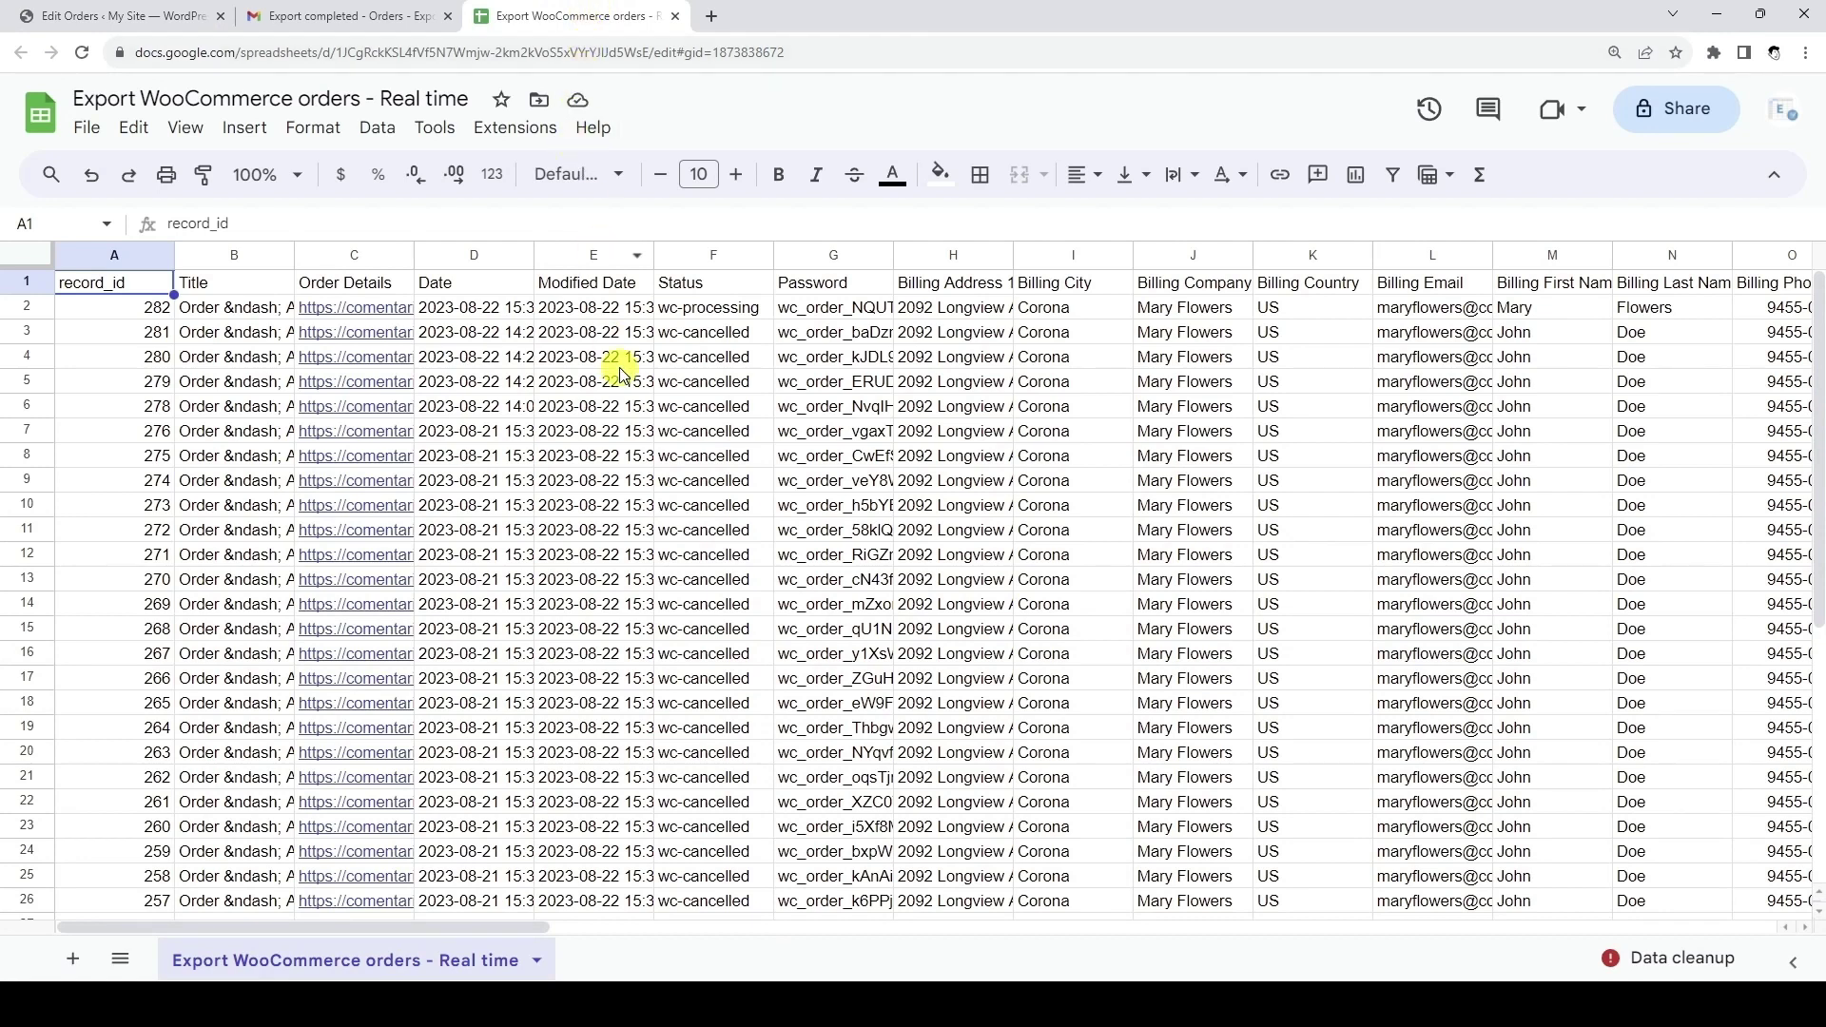
scroll(621, 373, "down", 5)
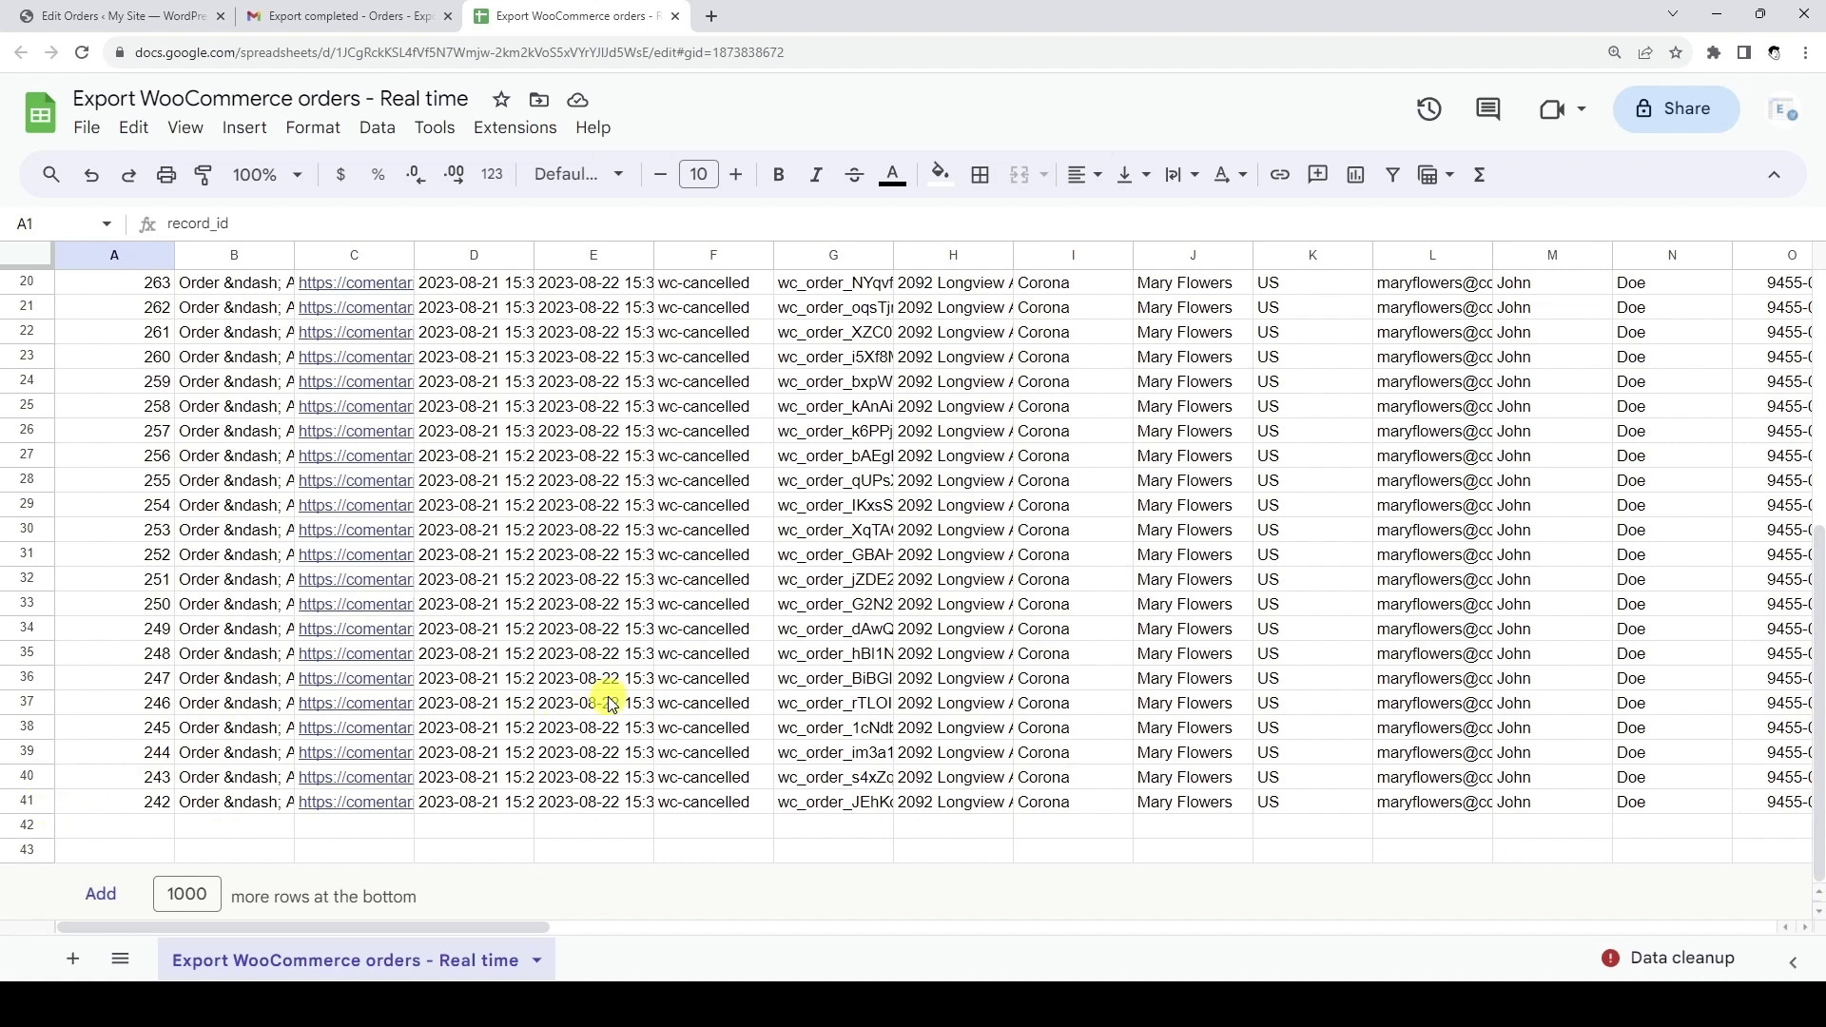
scroll(608, 696, "up", 5)
left_click(728, 309)
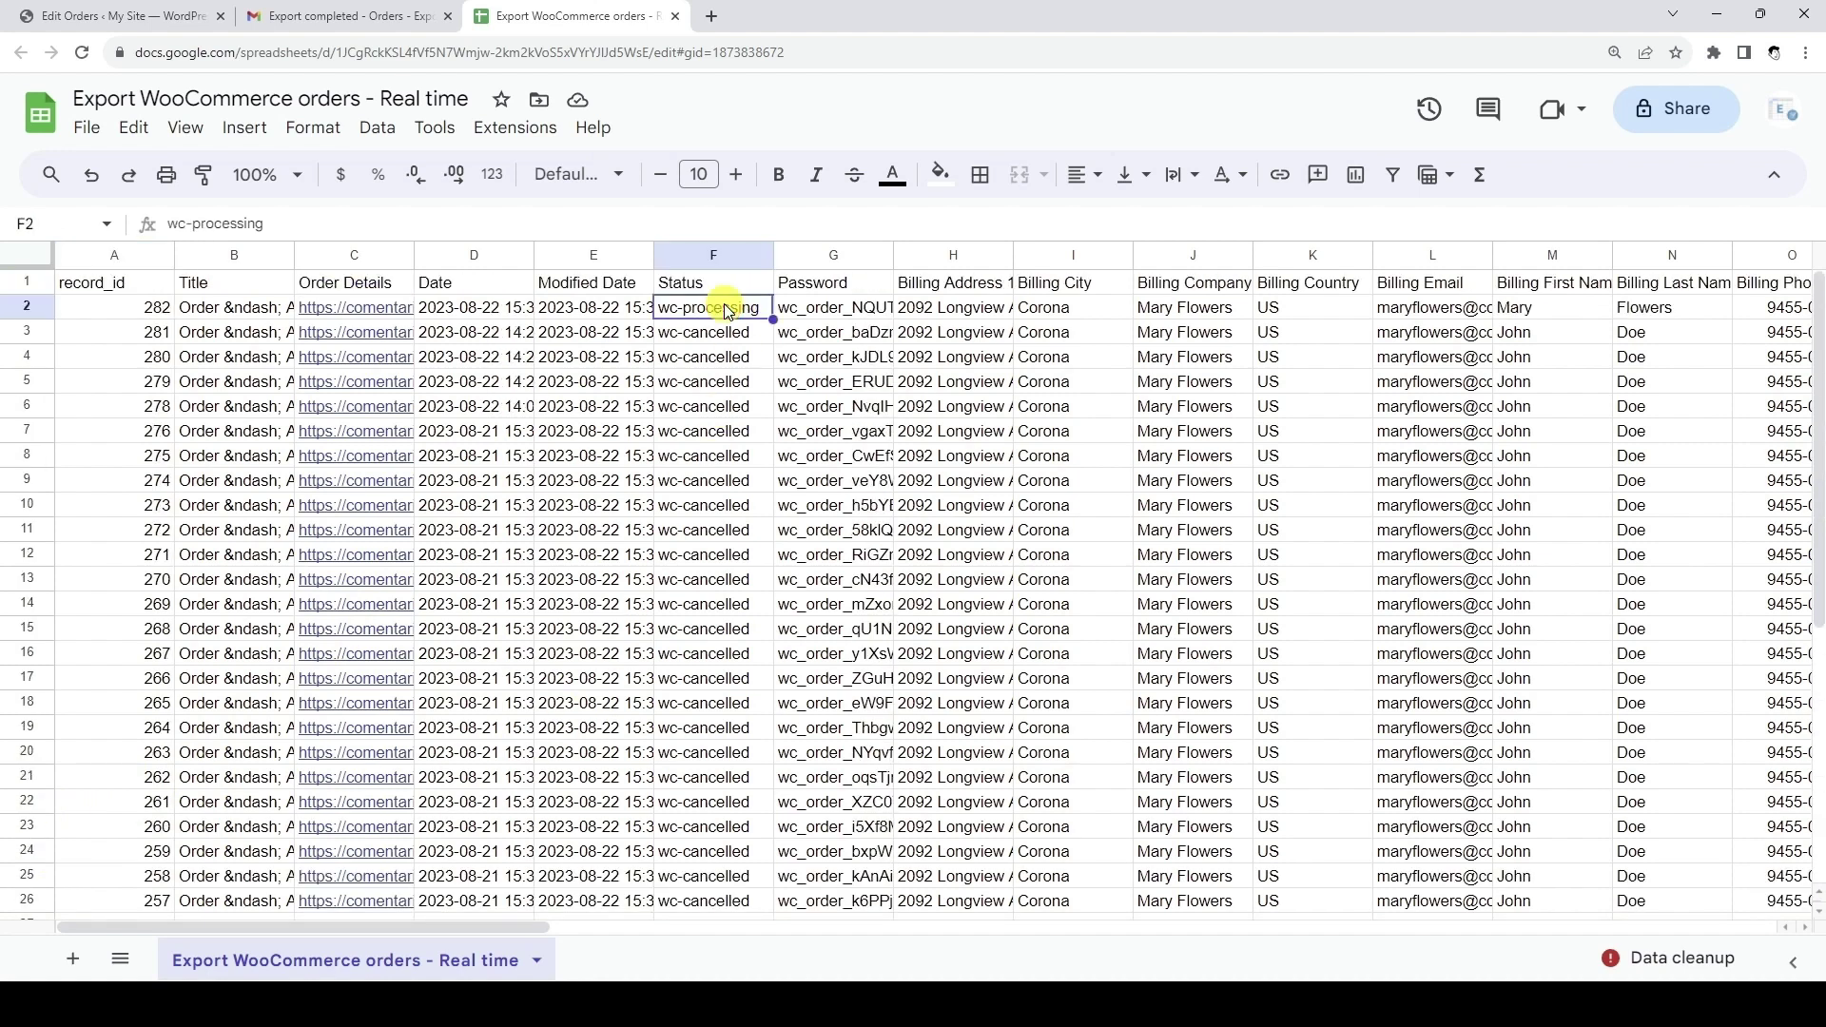